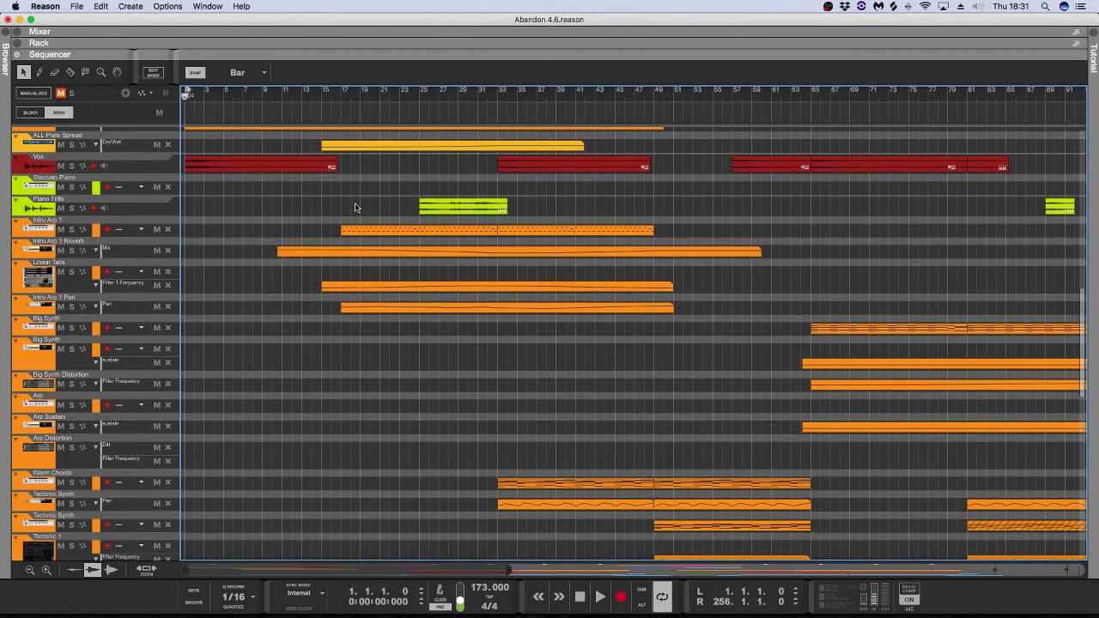
Step: Look over the song arrangement from the Intro Arp and Vox tracks up to the Transport track and around the strings and pads
{"action": "scroll", "coordinate": [246, 189], "scroll_direction": "up", "scroll_amount": 8}
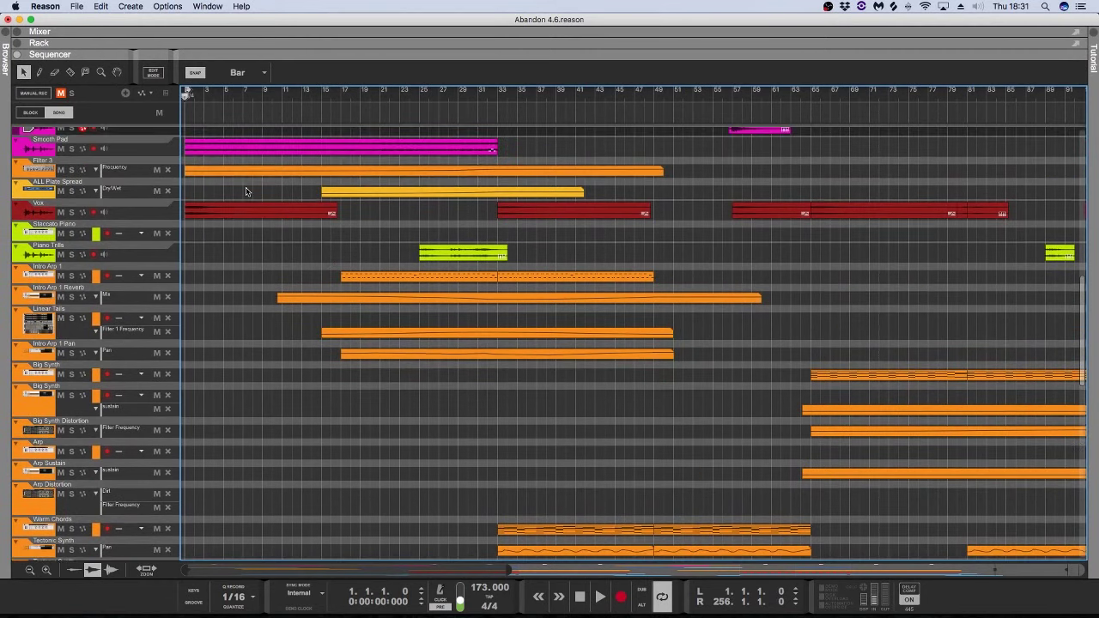
{"action": "scroll", "coordinate": [246, 191], "scroll_direction": "up", "scroll_amount": 6}
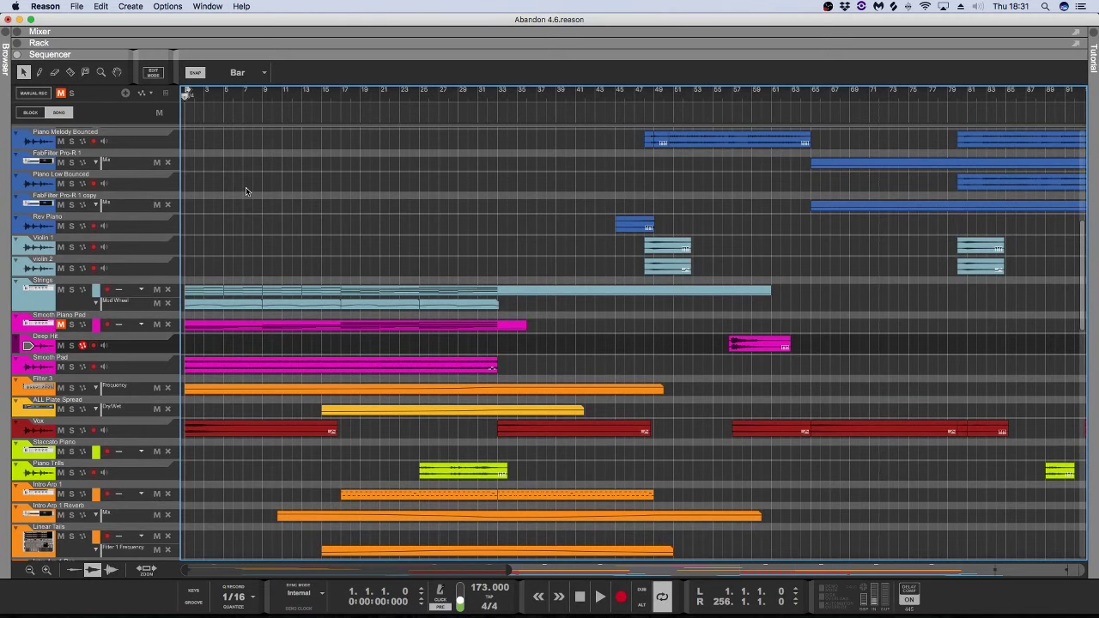
{"action": "scroll", "coordinate": [246, 187], "scroll_direction": "up", "scroll_amount": 10}
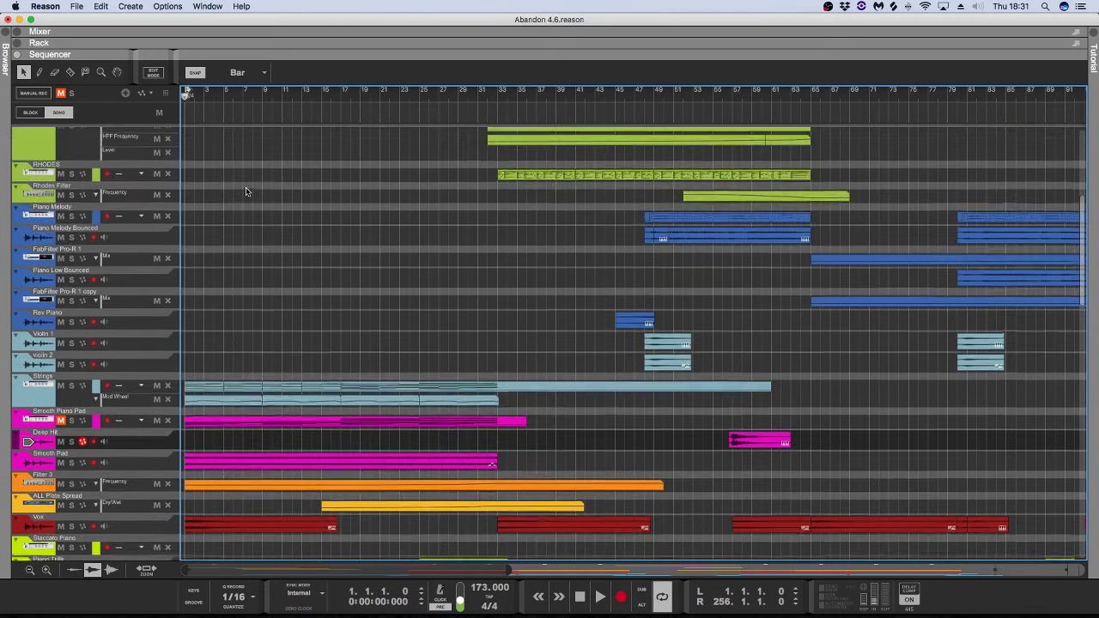
{"action": "scroll", "coordinate": [245, 191], "scroll_direction": "up", "scroll_amount": 3}
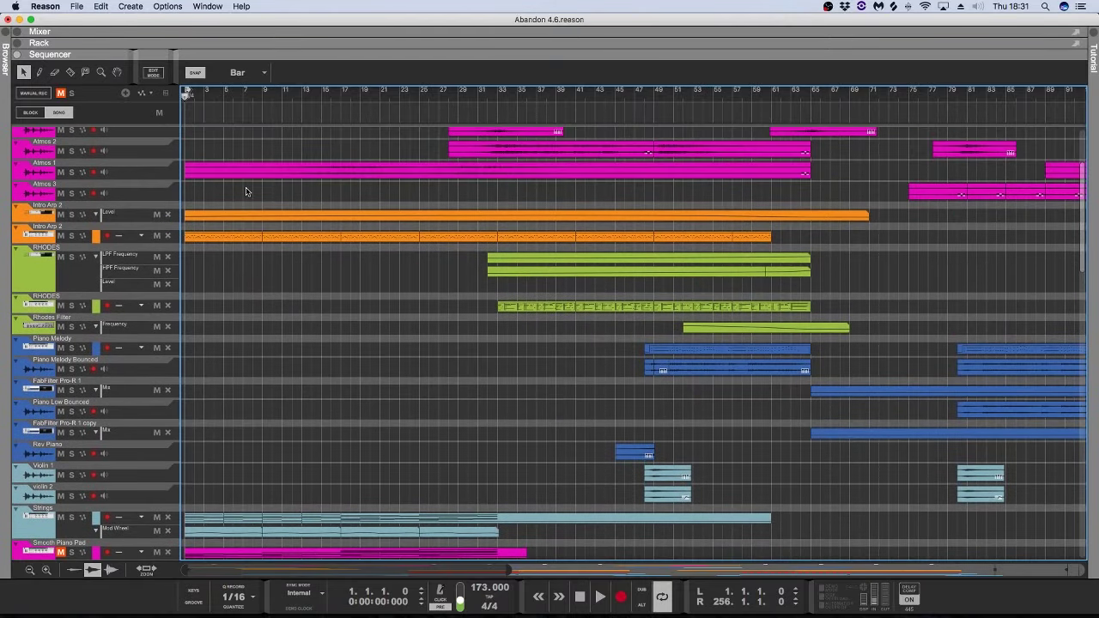
{"action": "scroll", "coordinate": [245, 190], "scroll_direction": "up", "scroll_amount": 3}
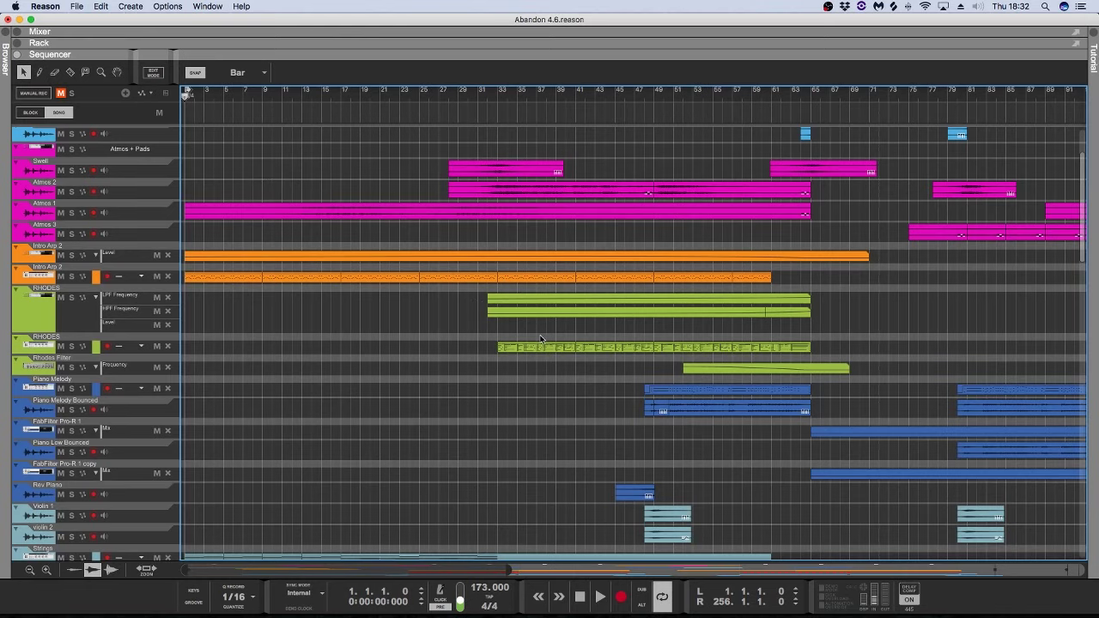
{"action": "scroll", "coordinate": [378, 232], "scroll_direction": "up", "scroll_amount": 4}
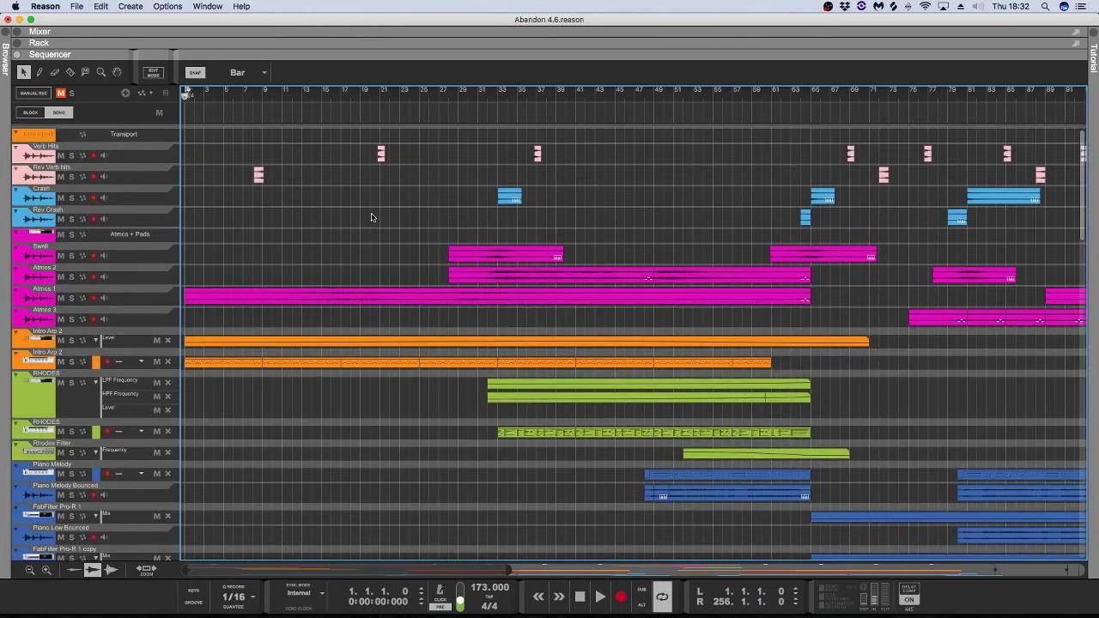
{"action": "scroll", "coordinate": [371, 218], "scroll_direction": "down", "scroll_amount": 20}
{"action": "scroll", "coordinate": [371, 217], "scroll_direction": "up", "scroll_amount": 6}
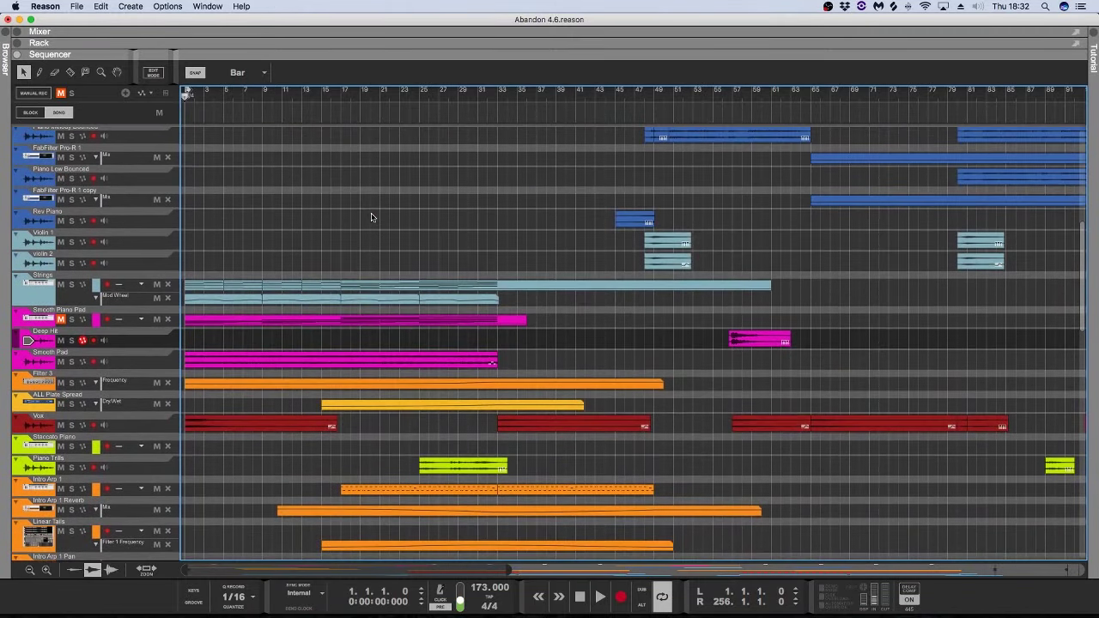
{"action": "scroll", "coordinate": [371, 217], "scroll_direction": "up", "scroll_amount": 10}
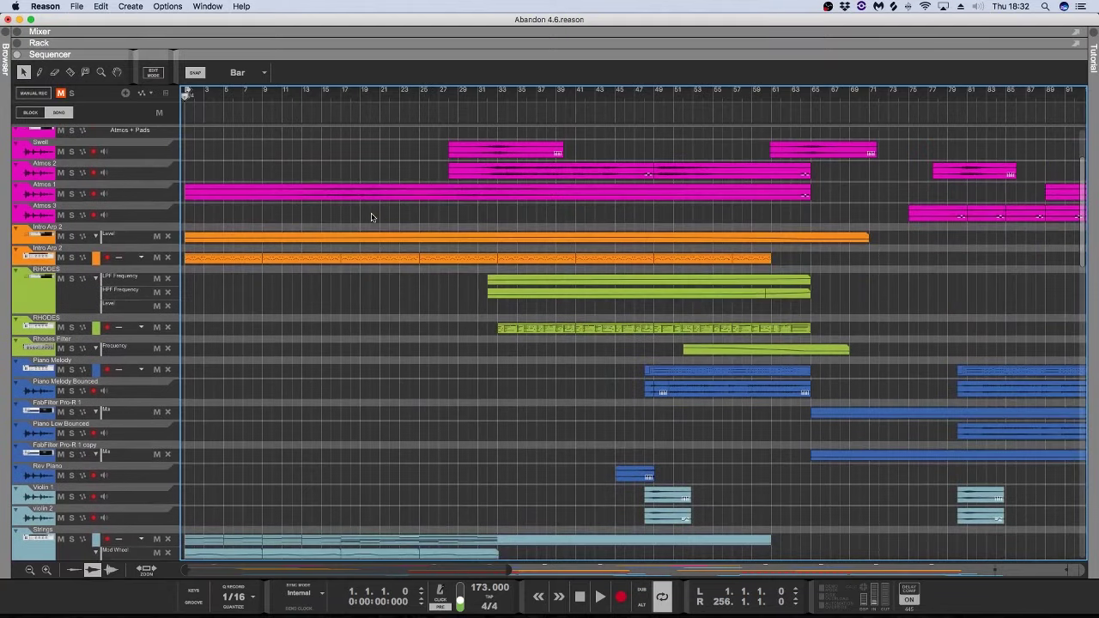
Step: Play the intro from bar 1 to about bar 32, stop playback and return the song position to the start
{"action": "key", "text": "space"}
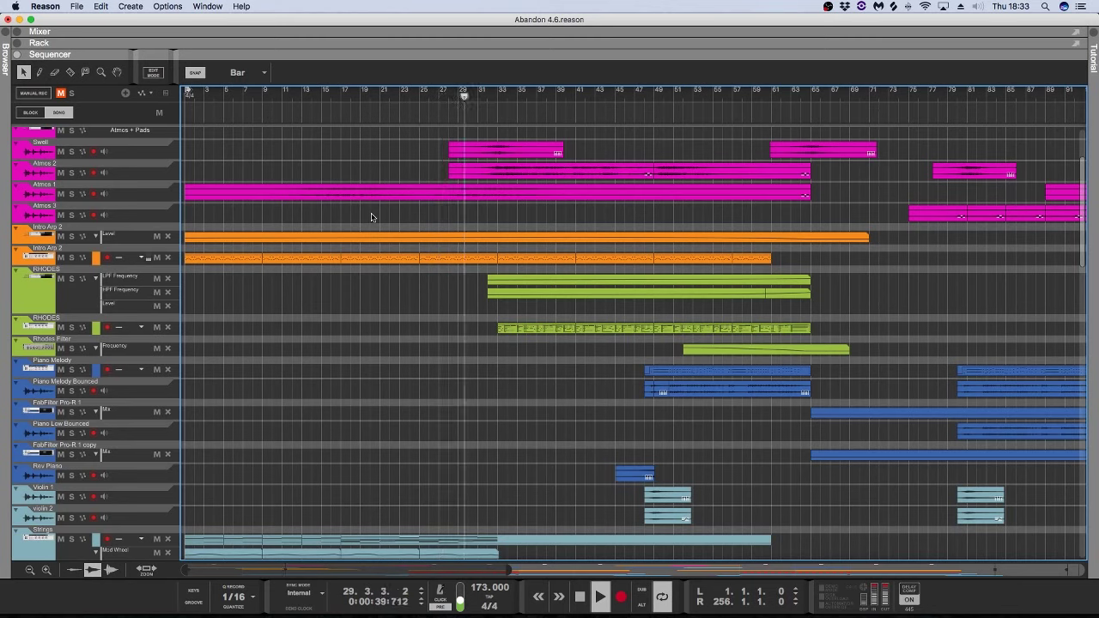
{"action": "right_click", "coordinate": [367, 217]}
{"action": "left_click", "coordinate": [356, 213]}
{"action": "right_click", "coordinate": [356, 214]}
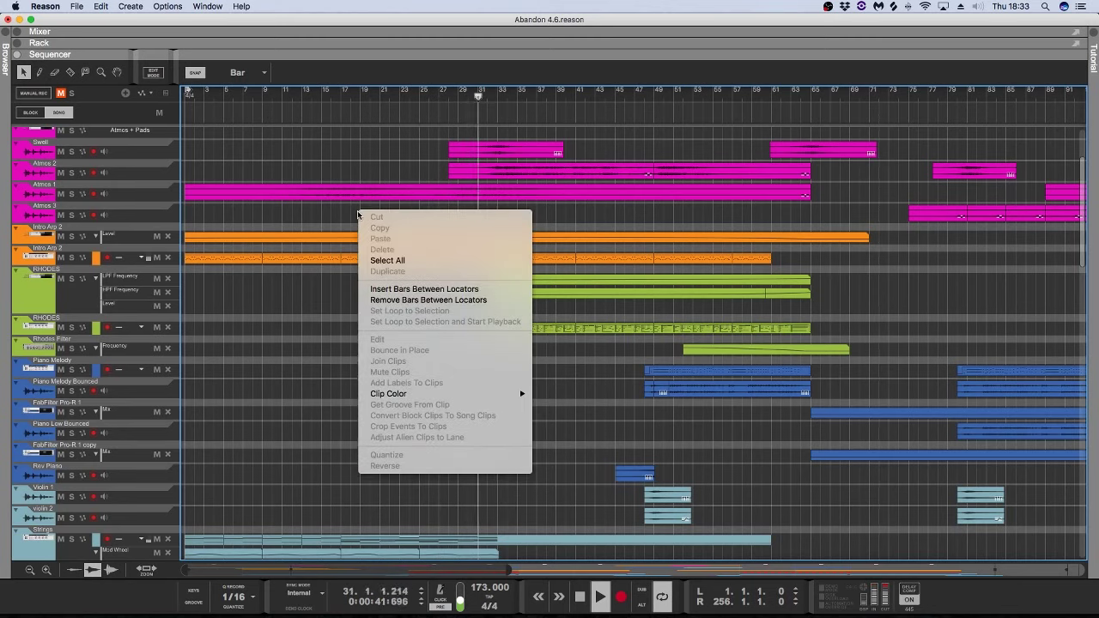
{"action": "left_click", "coordinate": [344, 213]}
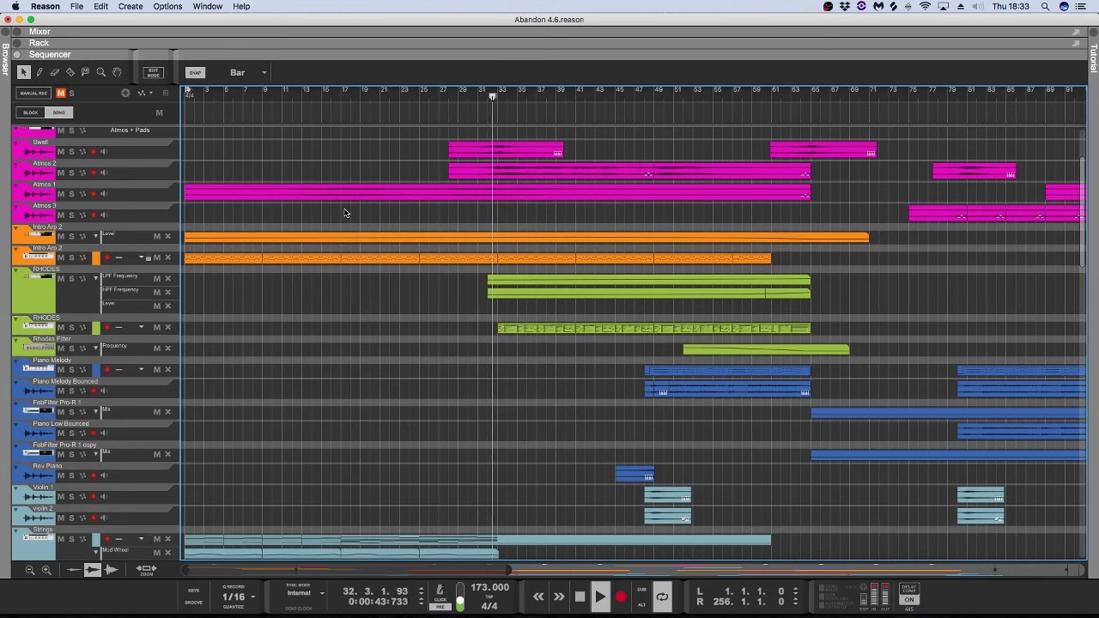
{"action": "left_click", "coordinate": [275, 92]}
{"action": "key", "text": "KP_0"}
{"action": "key", "text": "KP_0"}
Step: Examine the arrangement's tracks from the Transport track down to the synth, bass and impact tracks, and return to the beginning
{"action": "scroll", "coordinate": [286, 159], "scroll_direction": "up", "scroll_amount": 3}
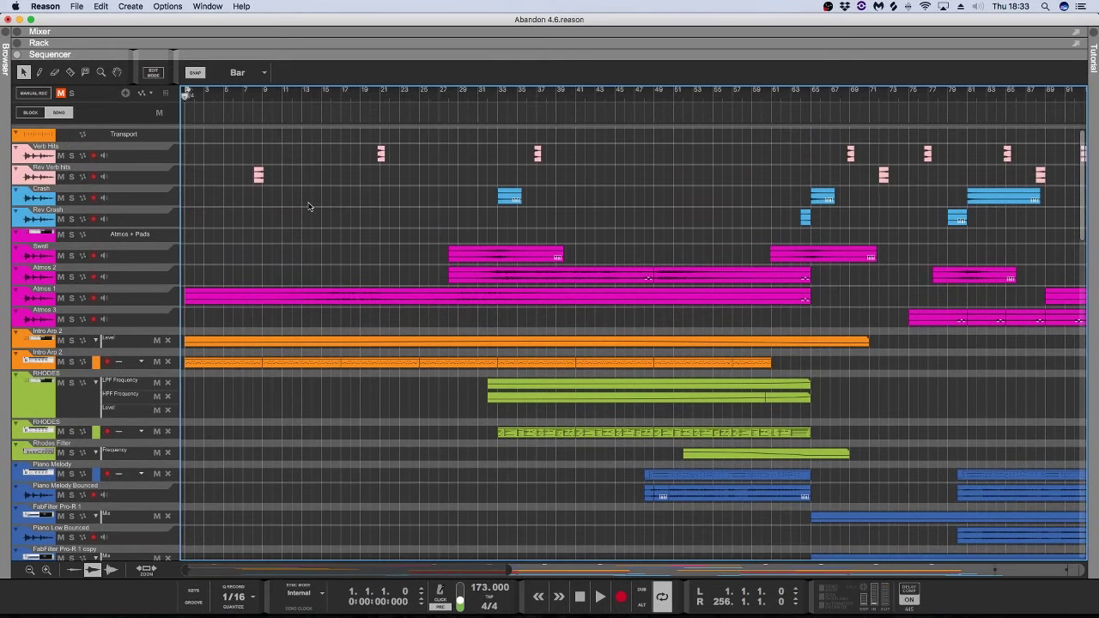
{"action": "scroll", "coordinate": [309, 206], "scroll_direction": "down", "scroll_amount": 3}
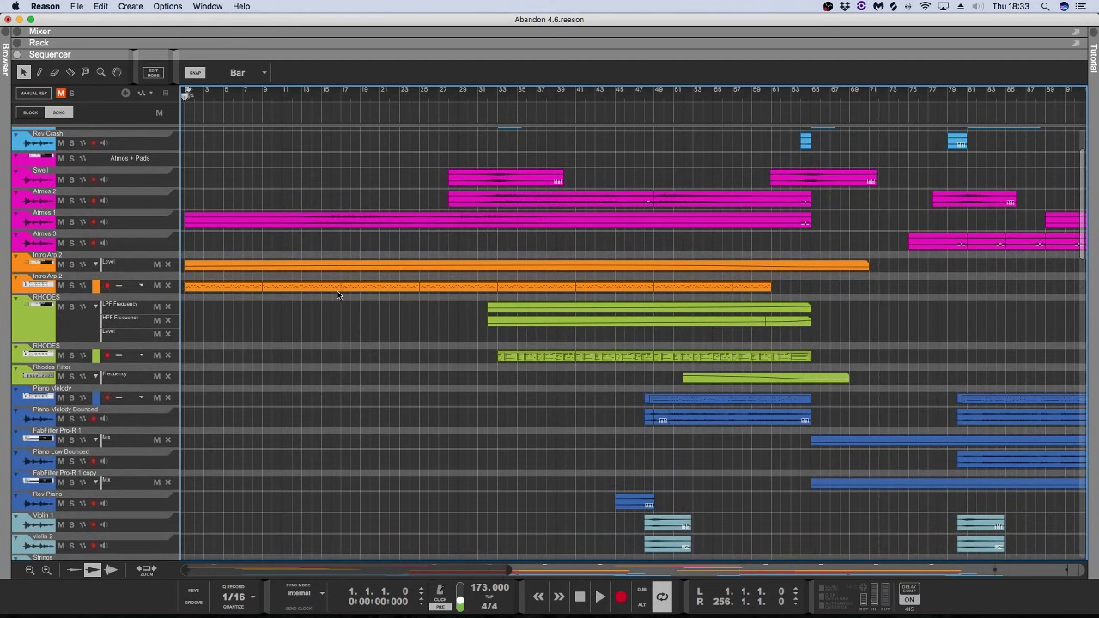
{"action": "scroll", "coordinate": [416, 305], "scroll_direction": "down", "scroll_amount": 7}
{"action": "scroll", "coordinate": [412, 308], "scroll_direction": "down", "scroll_amount": 2}
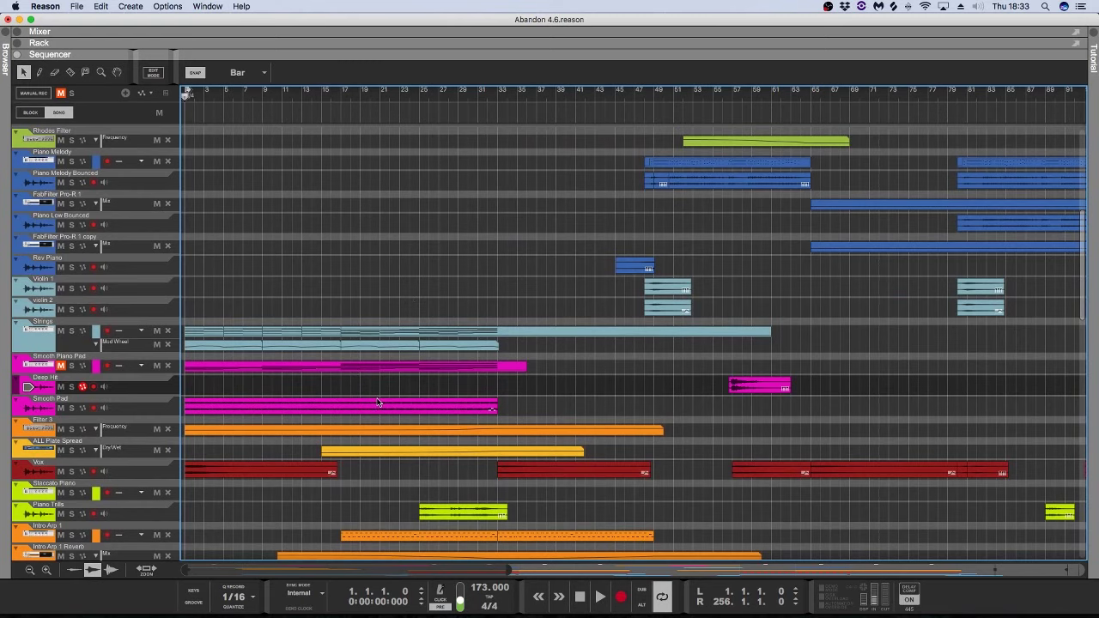
{"action": "scroll", "coordinate": [378, 399], "scroll_direction": "down", "scroll_amount": 6}
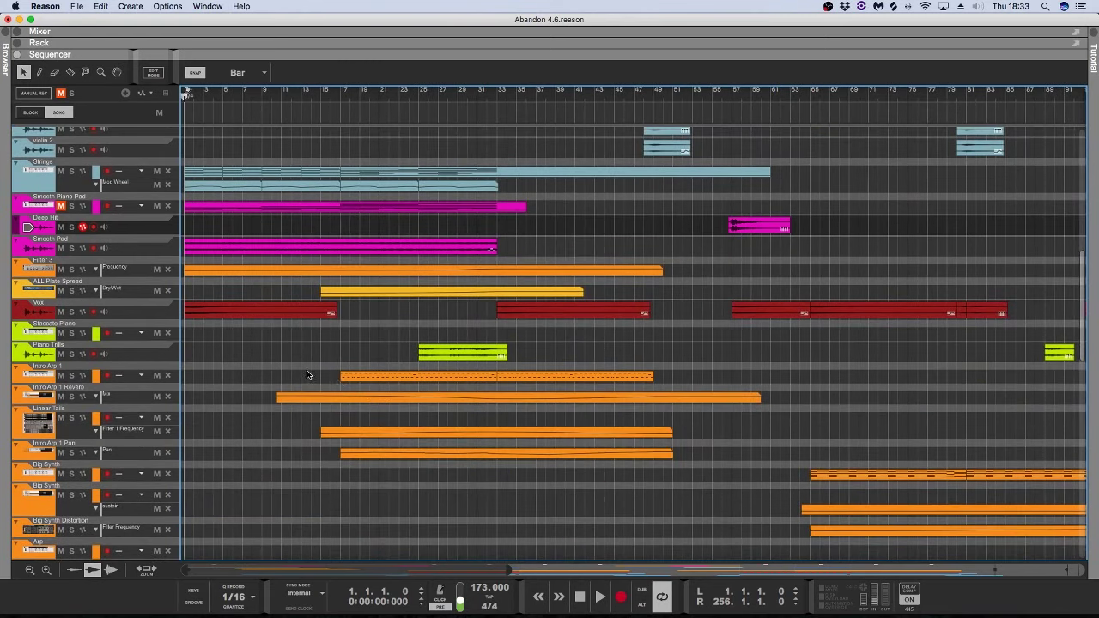
{"action": "scroll", "coordinate": [400, 376], "scroll_direction": "down", "scroll_amount": 5}
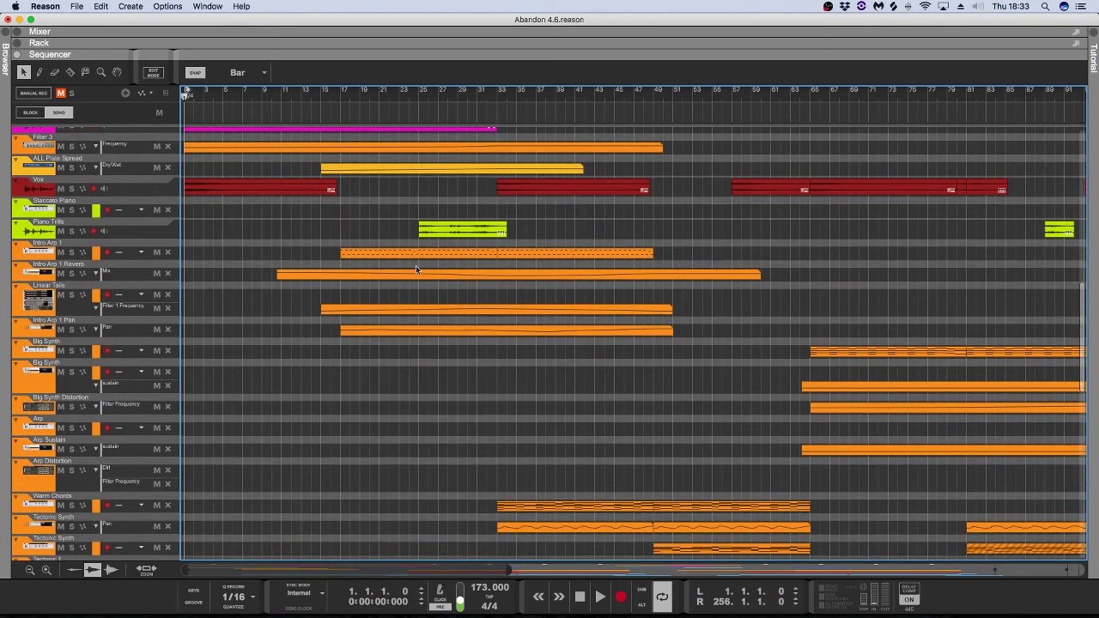
{"action": "scroll", "coordinate": [446, 335], "scroll_direction": "down", "scroll_amount": 20}
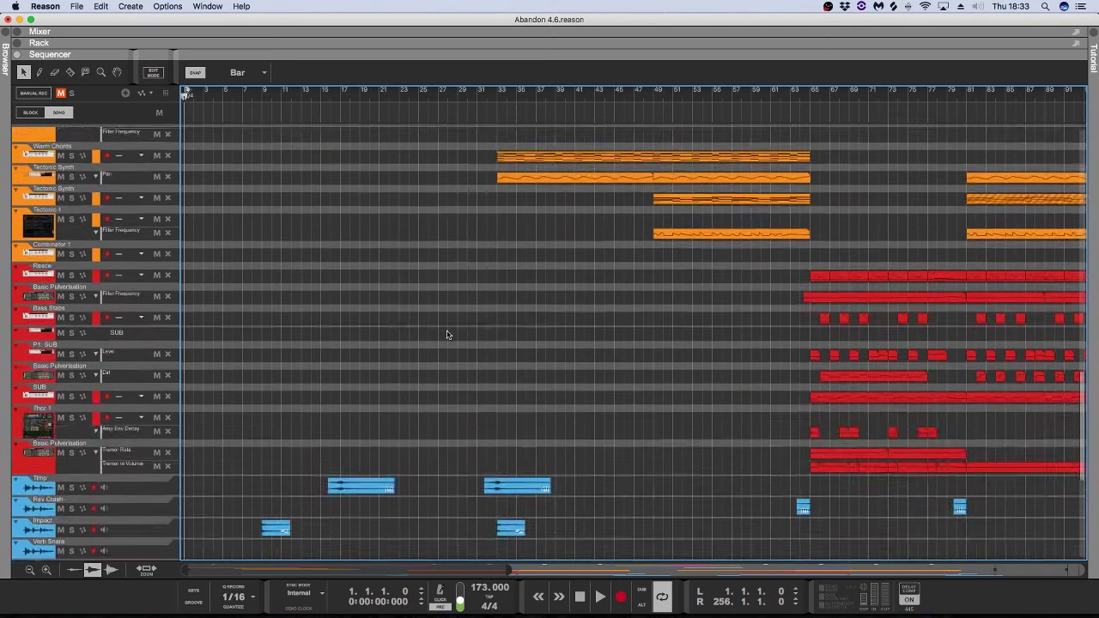
{"action": "scroll", "coordinate": [446, 334], "scroll_direction": "up", "scroll_amount": 2}
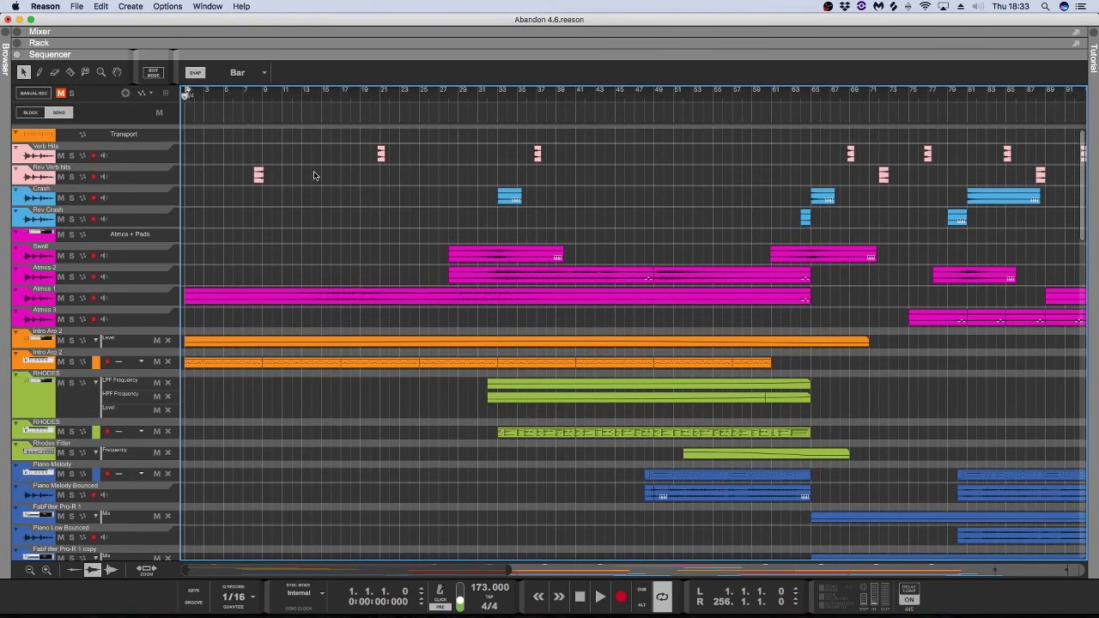
{"action": "scroll", "coordinate": [318, 175], "scroll_direction": "right", "scroll_amount": 1}
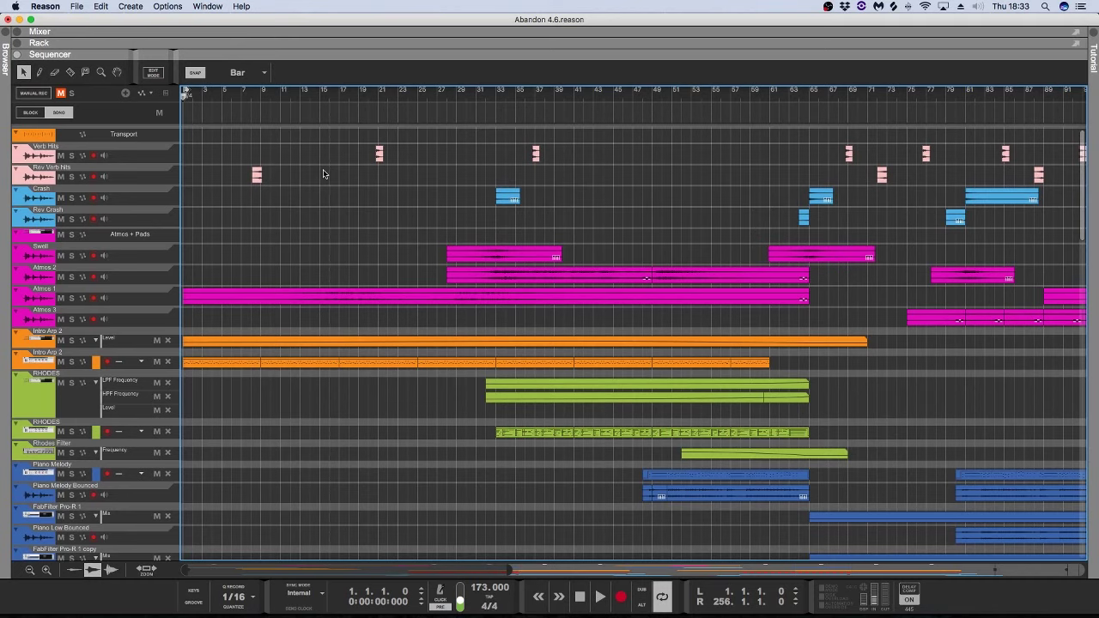
Step: Solo the Strings track and play it from bar 1
{"action": "scroll", "coordinate": [321, 172], "scroll_direction": "down", "scroll_amount": 10}
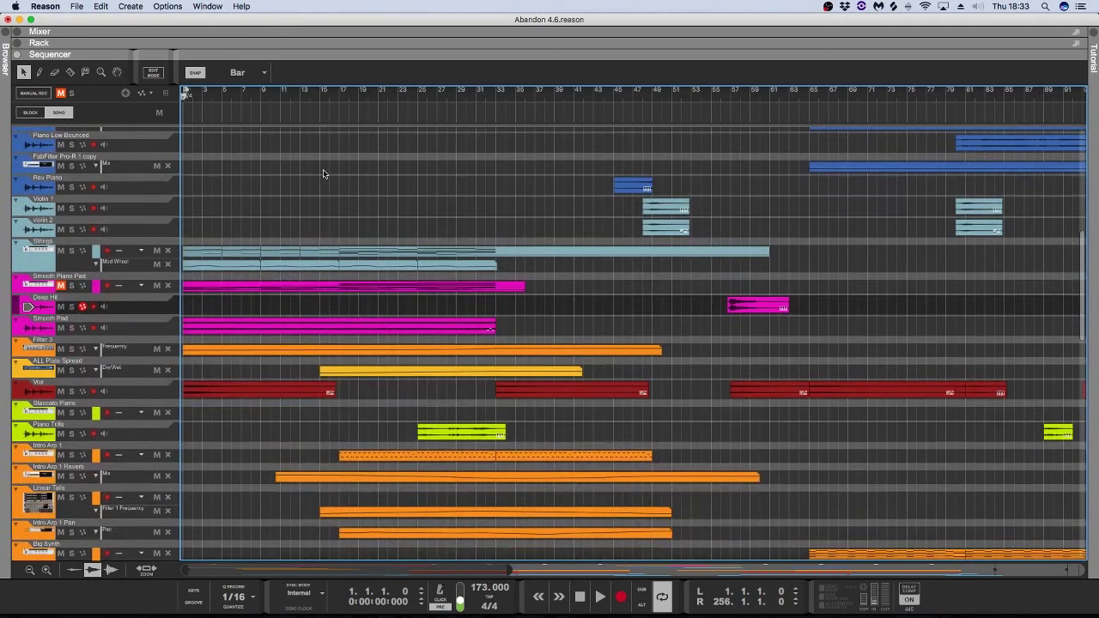
{"action": "scroll", "coordinate": [257, 215], "scroll_direction": "left", "scroll_amount": 1}
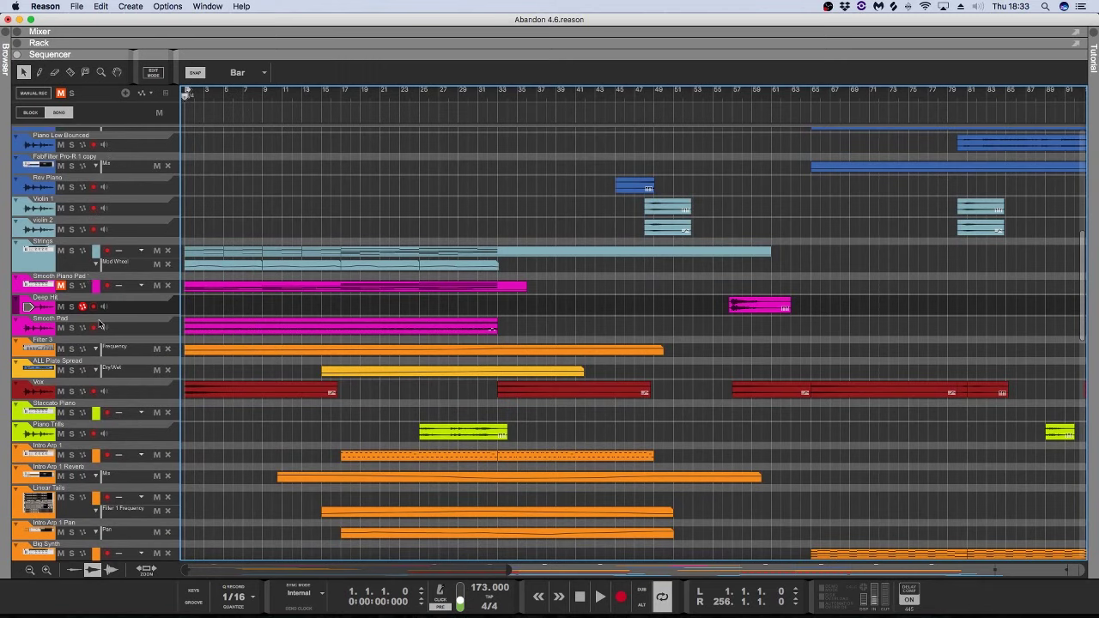
{"action": "left_click", "coordinate": [72, 250]}
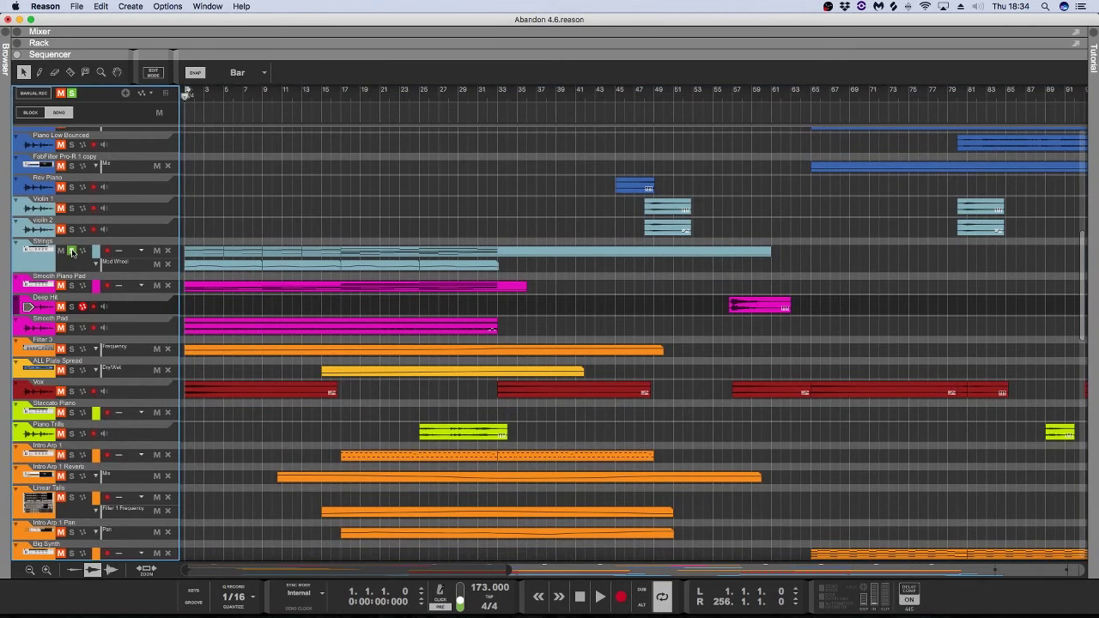
{"action": "key", "text": "space"}
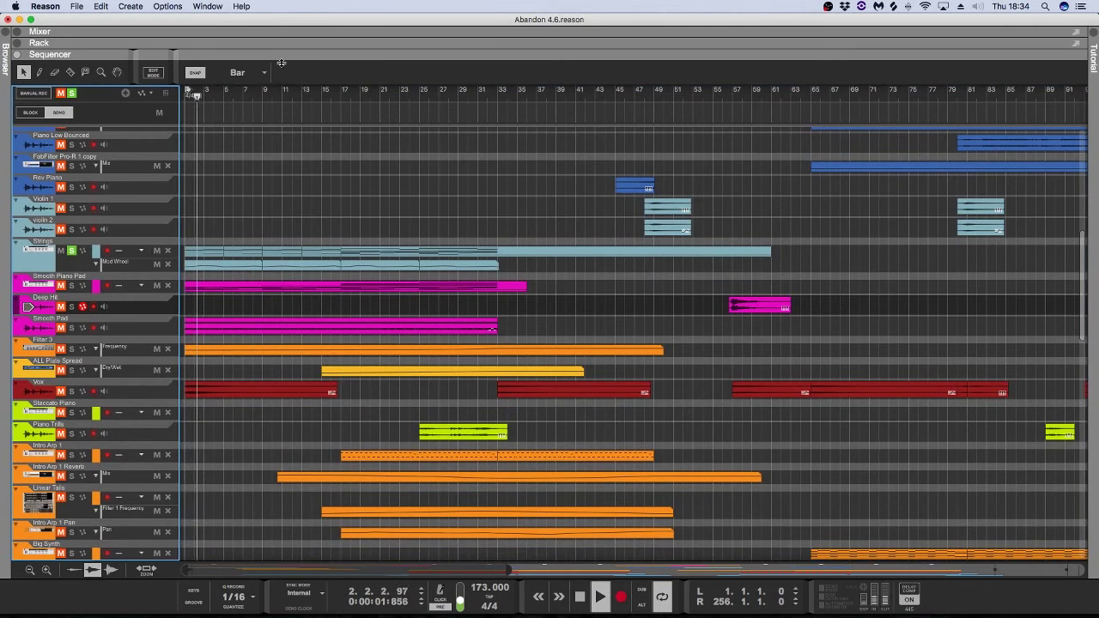
Step: Reveal and enlarge the rack above the sequencer, and expand the Strings Combinator to show its StringWERK instrument settings
{"action": "left_click_drag", "start_coordinate": [281, 56], "coordinate": [287, 185]}
{"action": "scroll", "coordinate": [37, 94], "scroll_direction": "up", "scroll_amount": 3}
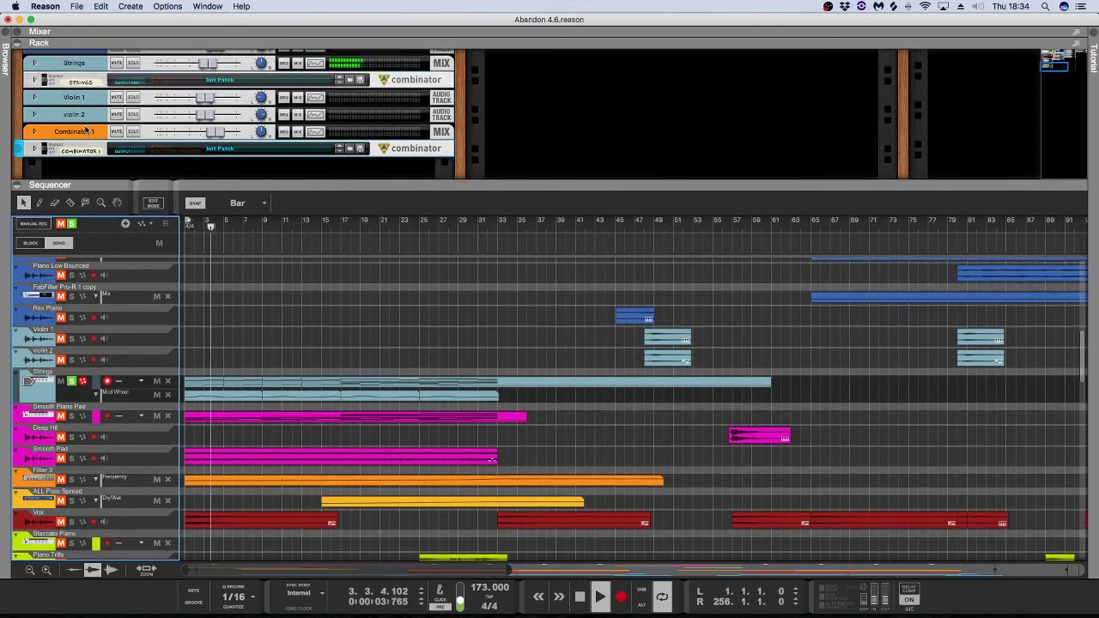
{"action": "left_click", "coordinate": [35, 91]}
{"action": "scroll", "coordinate": [244, 163], "scroll_direction": "down", "scroll_amount": 2}
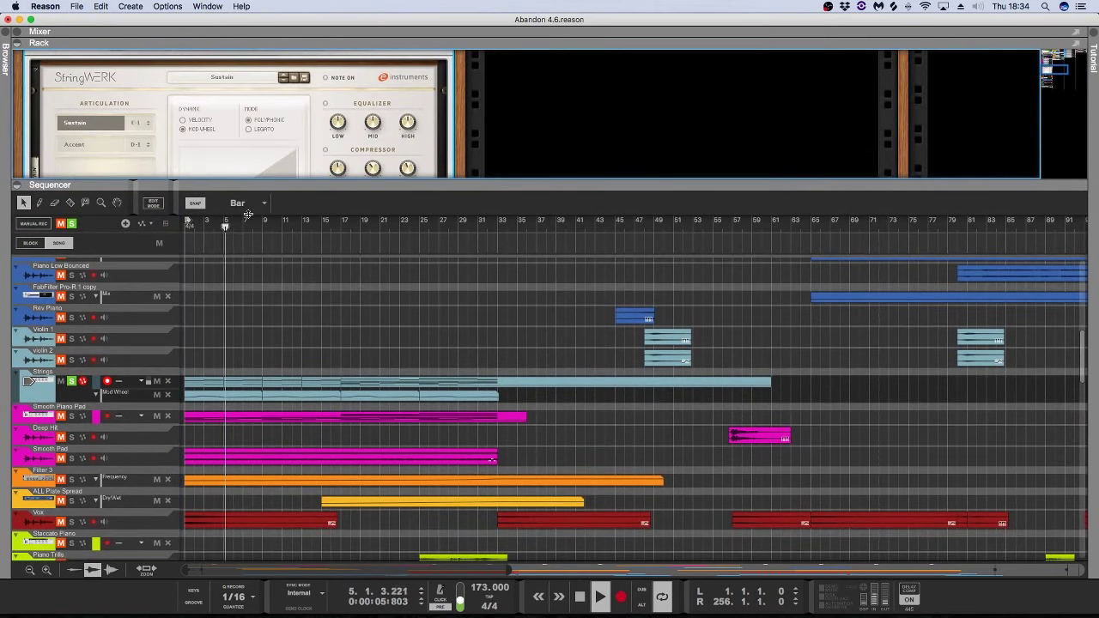
{"action": "left_click_drag", "start_coordinate": [243, 177], "coordinate": [242, 249]}
{"action": "scroll", "coordinate": [236, 177], "scroll_direction": "up", "scroll_amount": 2}
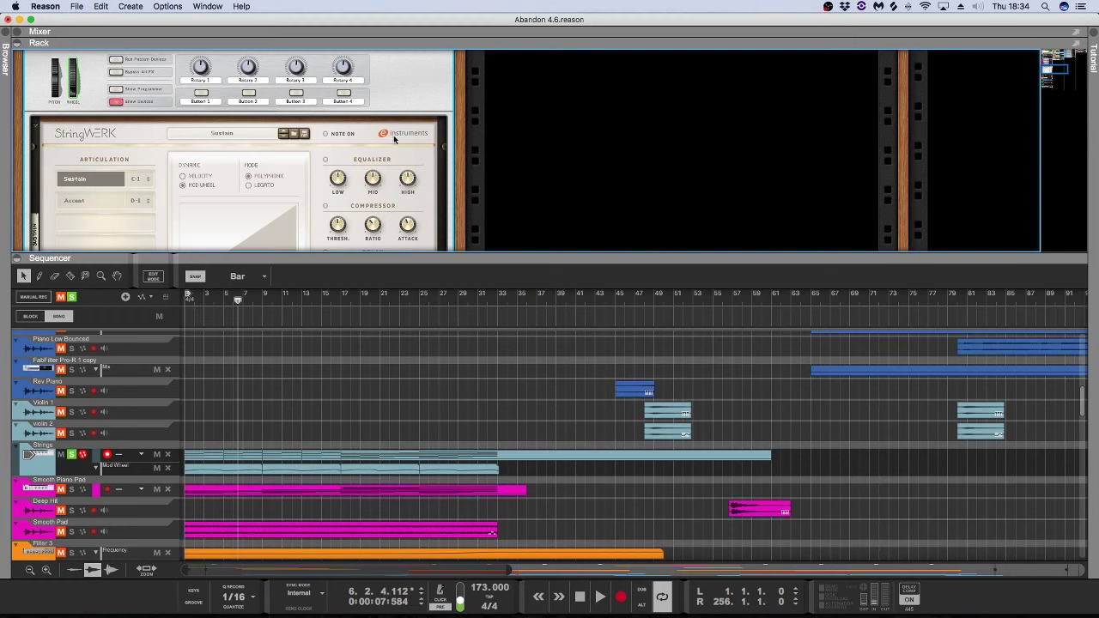
{"action": "scroll", "coordinate": [394, 139], "scroll_direction": "down", "scroll_amount": 5}
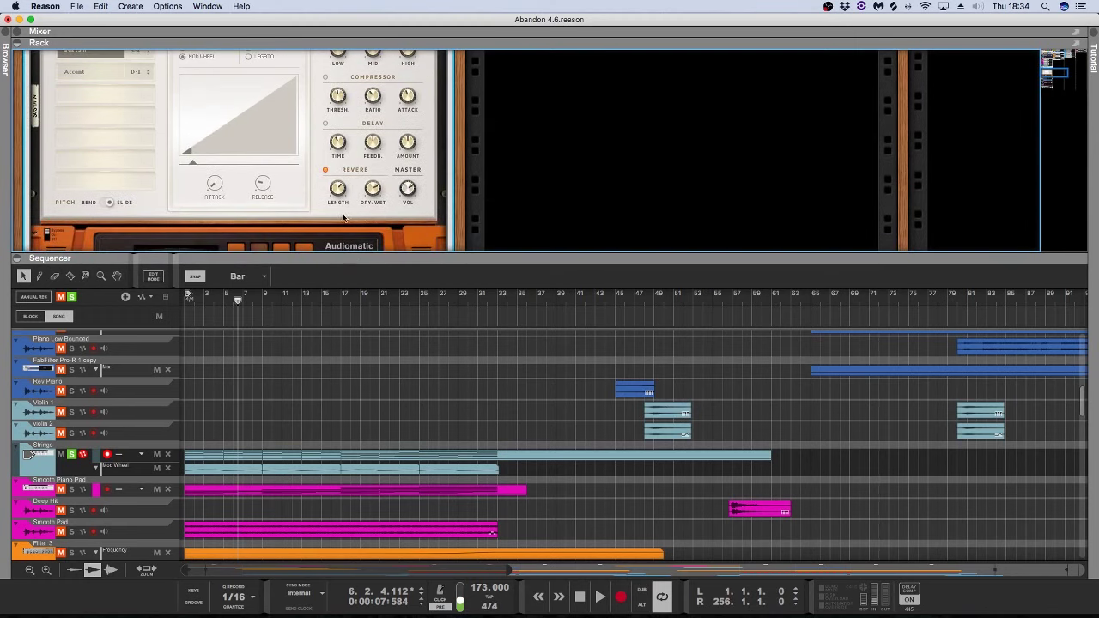
Step: Check the list of available instruments and their manufacturers from the StringWERK device, and leave it without choosing one
{"action": "right_click", "coordinate": [342, 218]}
{"action": "mouse_move", "coordinate": [386, 331]}
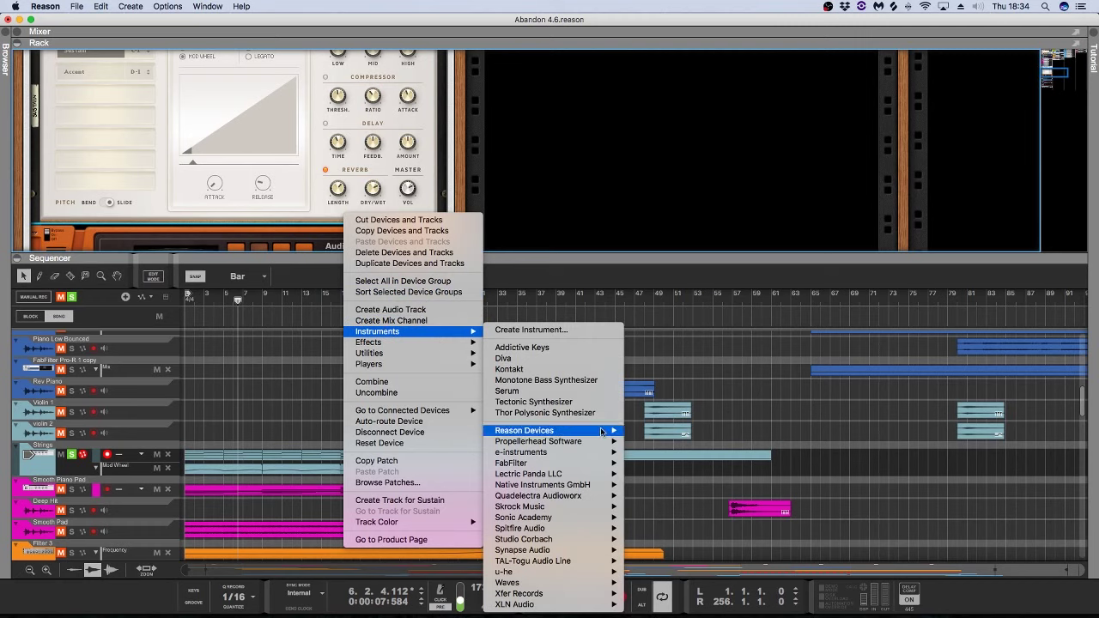
{"action": "mouse_move", "coordinate": [589, 442]}
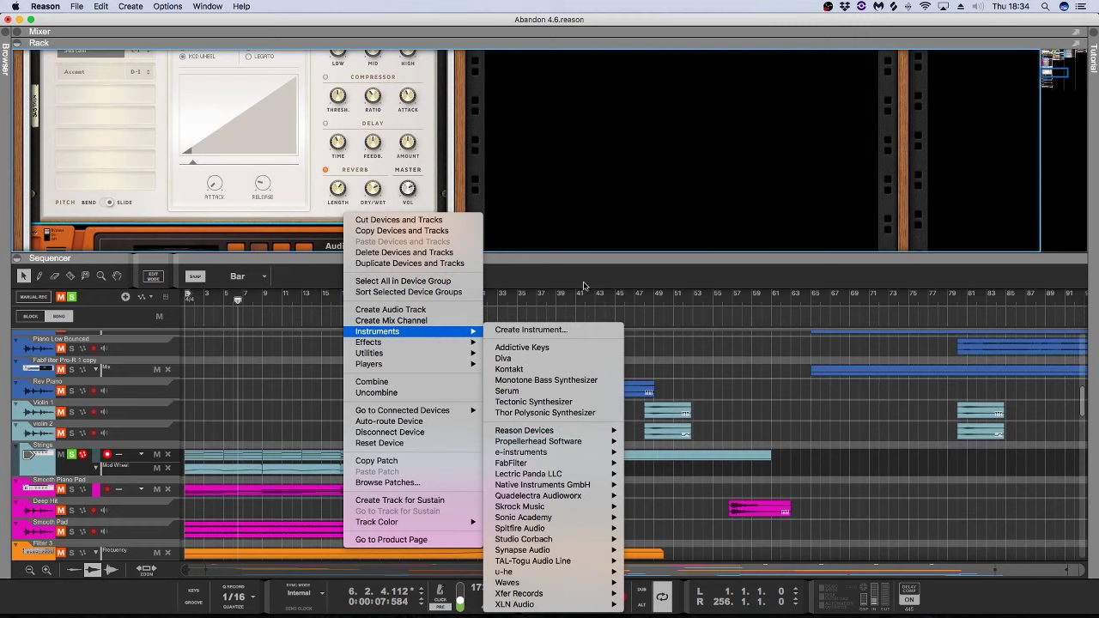
{"action": "left_click", "coordinate": [384, 193]}
Step: Hide the devices inside the Strings Combinator and fold the Combinator in the rack
{"action": "scroll", "coordinate": [464, 171], "scroll_direction": "up", "scroll_amount": 5}
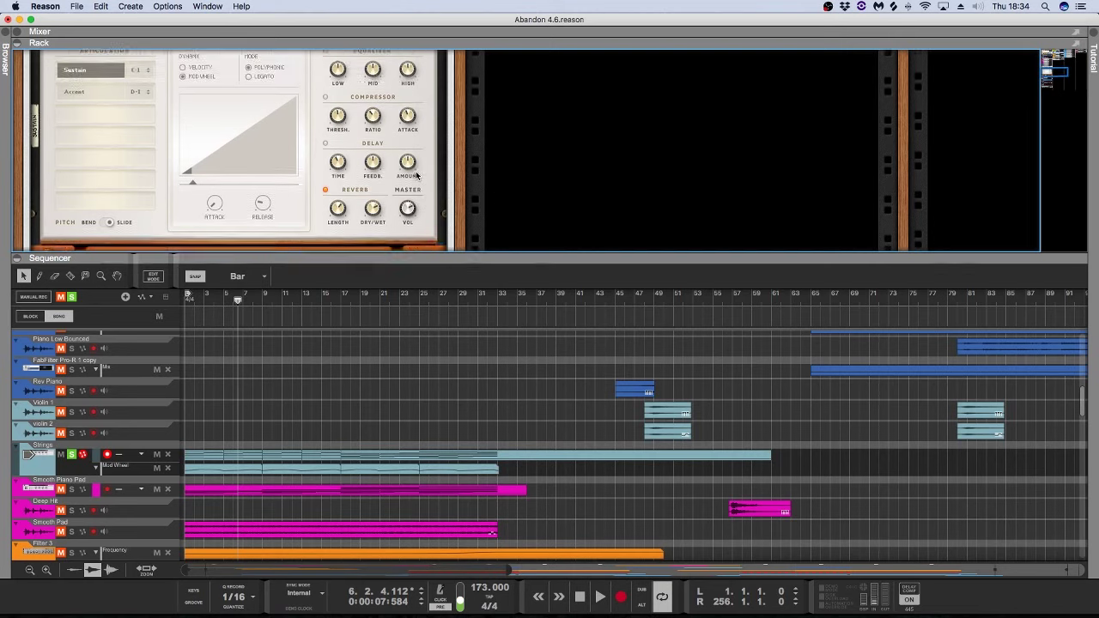
{"action": "left_click", "coordinate": [51, 172]}
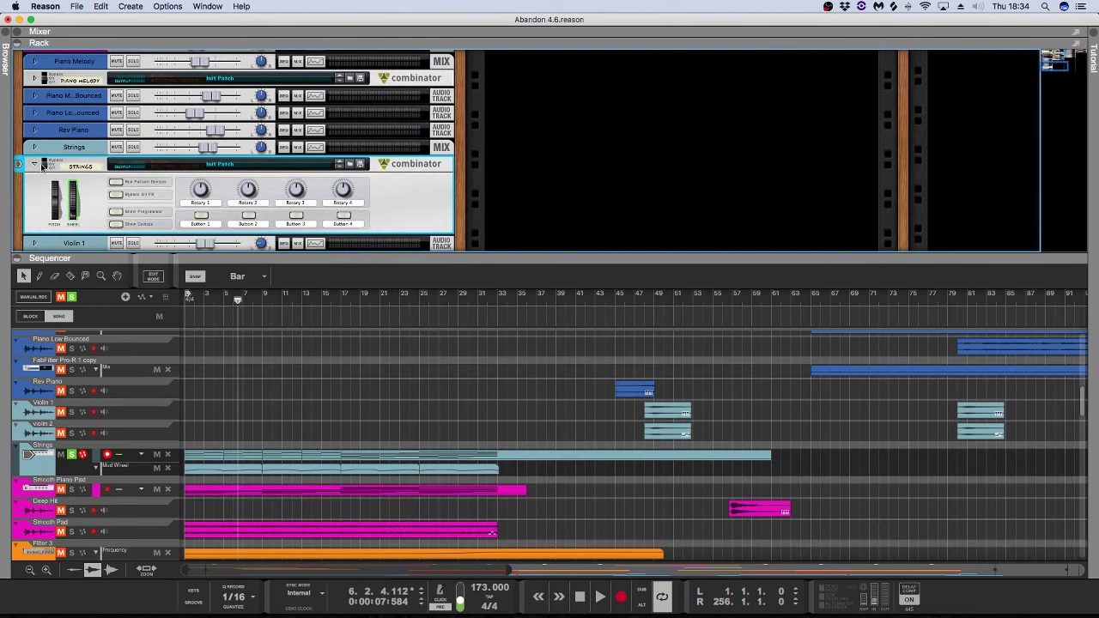
{"action": "left_click", "coordinate": [34, 164]}
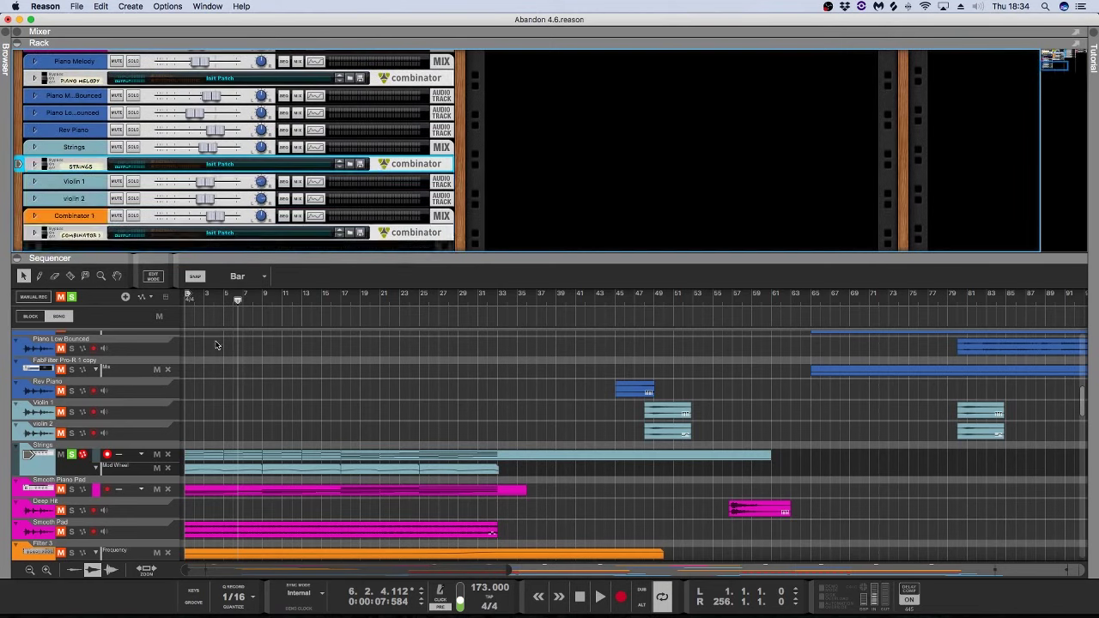
Step: Play the soloed Strings track from bar 1 for about five bars and stop playback
{"action": "left_click", "coordinate": [186, 296]}
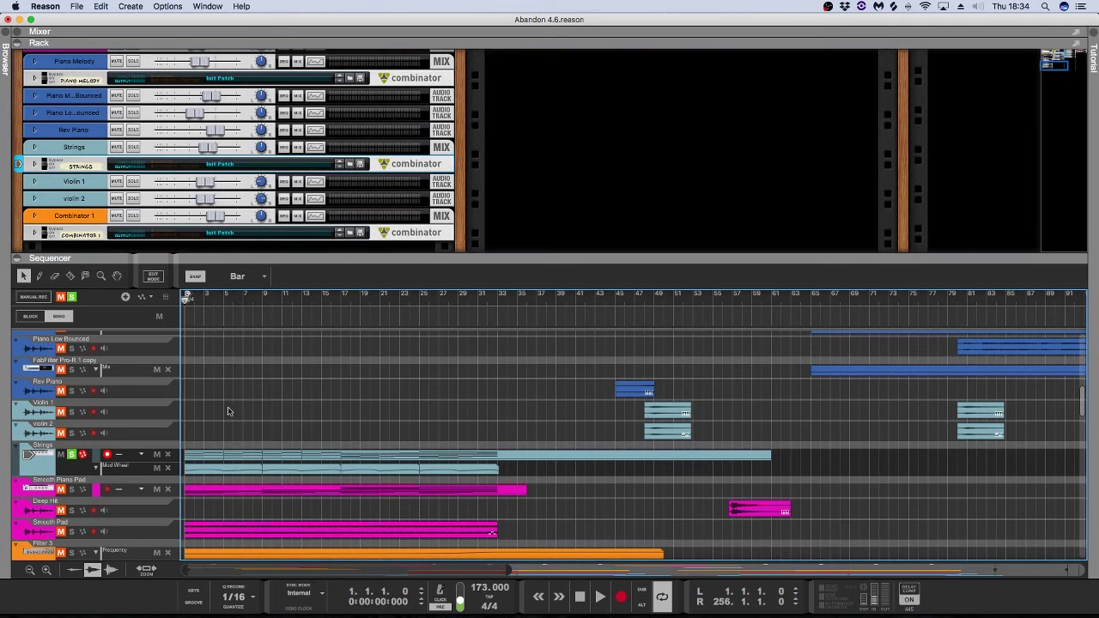
{"action": "key", "text": "space"}
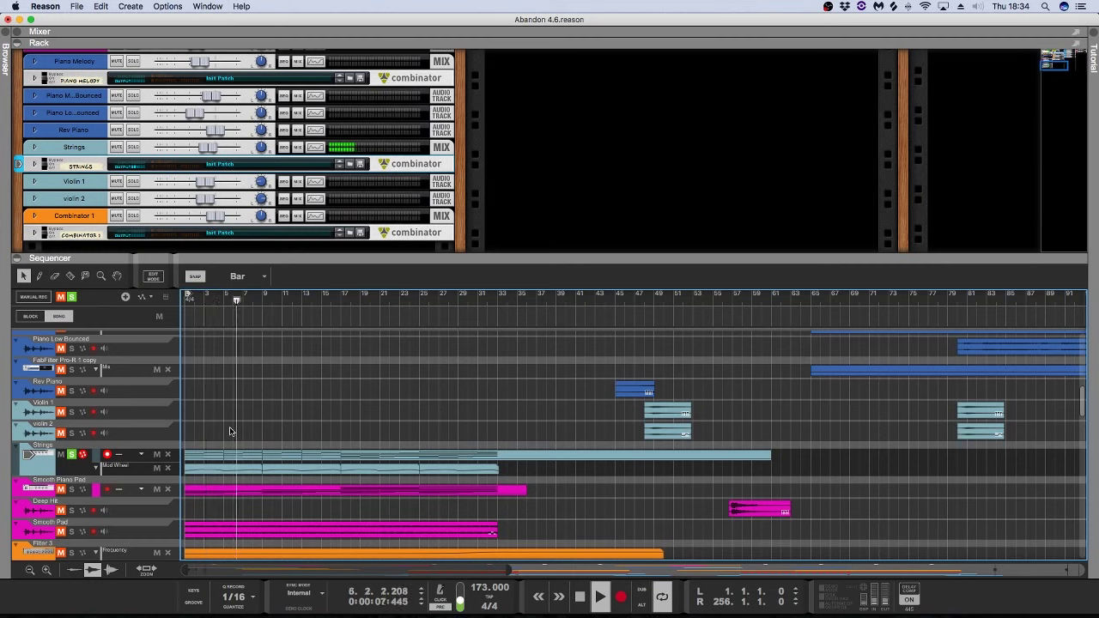
{"action": "key", "text": "space"}
{"action": "left_click", "coordinate": [258, 454]}
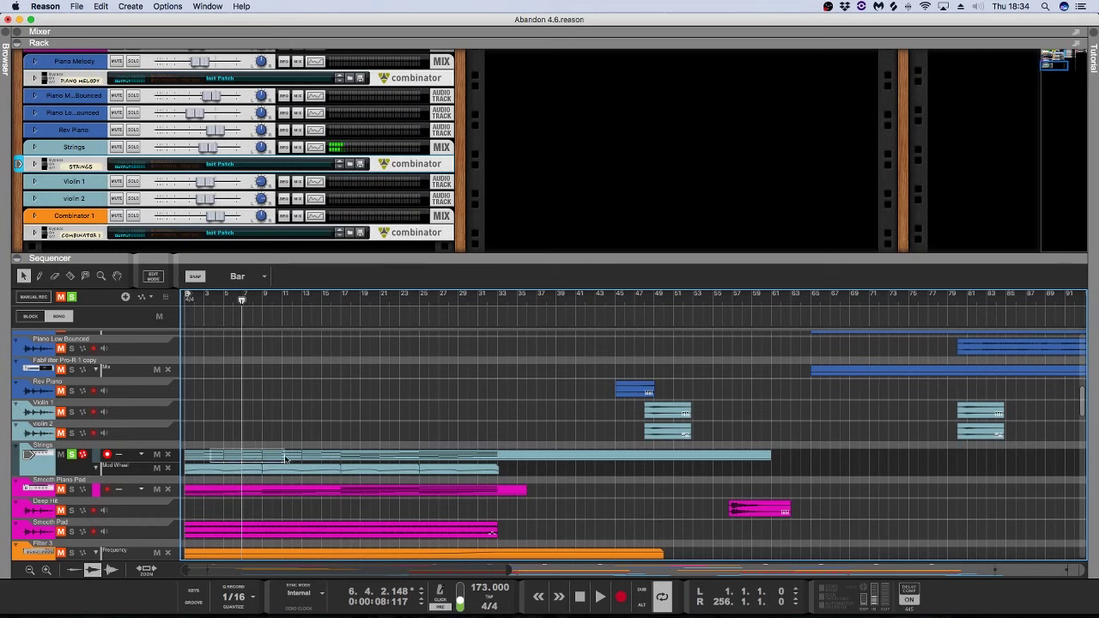
{"action": "left_click", "coordinate": [351, 440]}
Step: Play a short passage of the Strings track from bar 17, stop, and return the playhead to bar 1
{"action": "left_click", "coordinate": [341, 302]}
{"action": "left_click", "coordinate": [506, 456]}
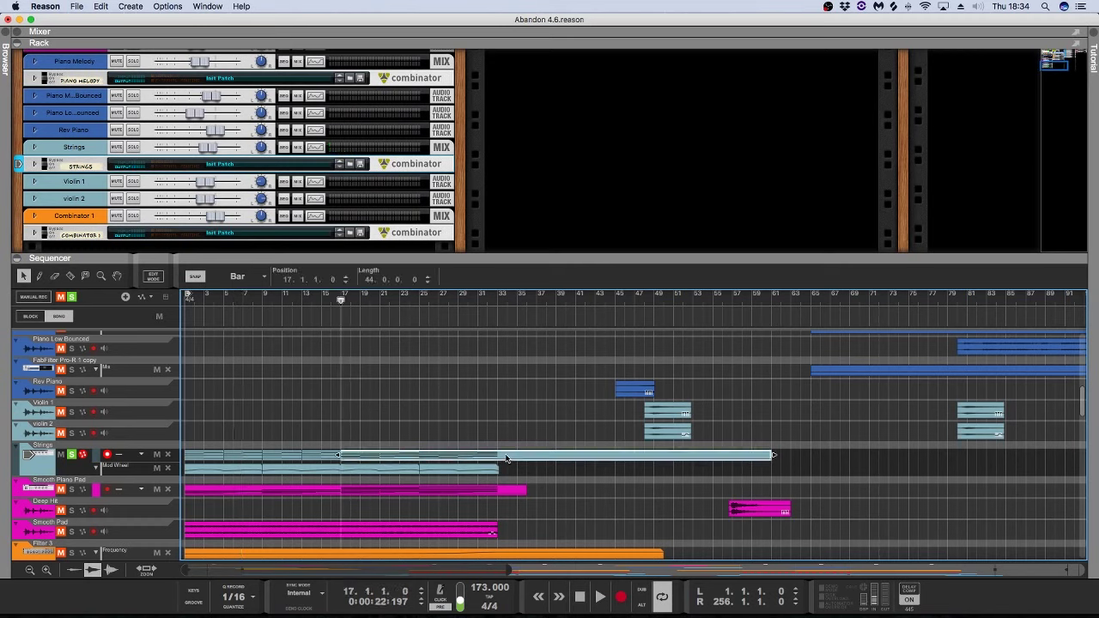
{"action": "left_click", "coordinate": [487, 424]}
{"action": "key", "text": "space"}
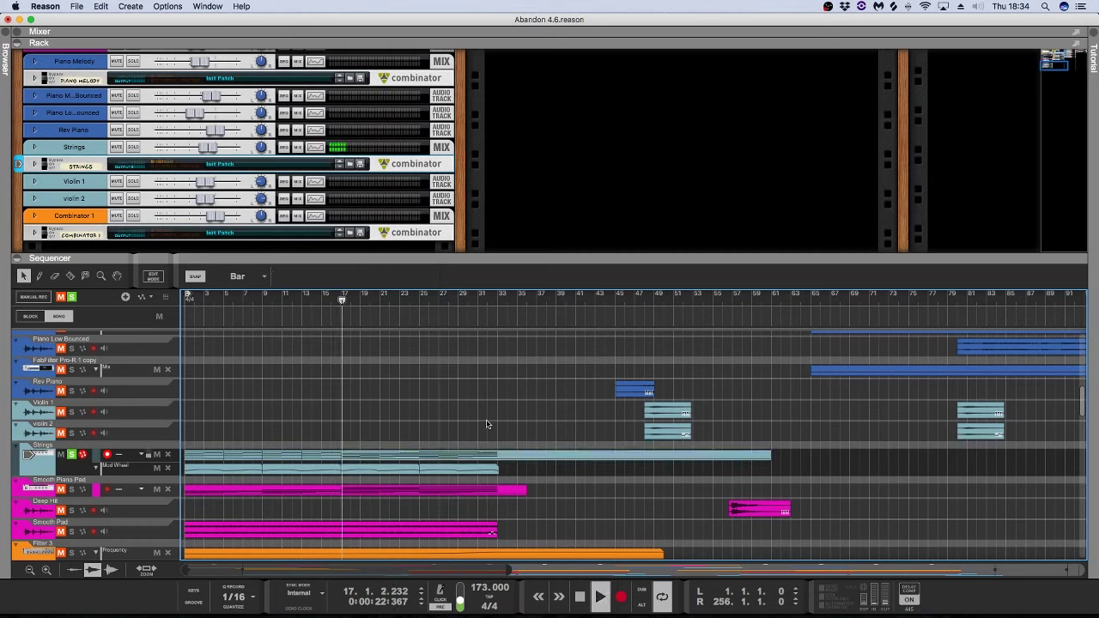
{"action": "key", "text": "space"}
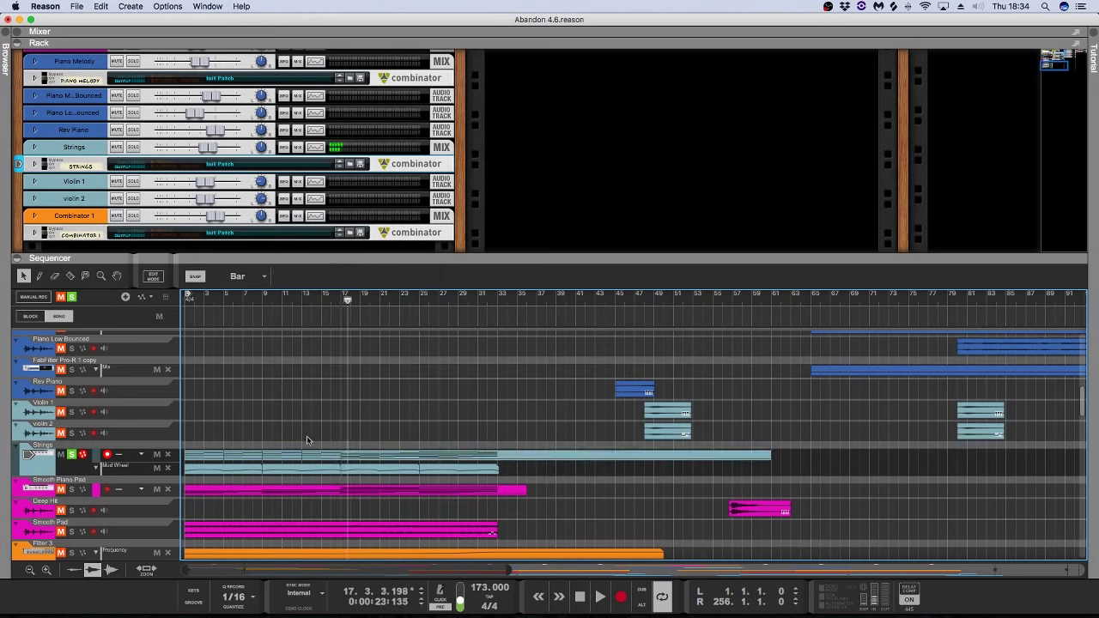
{"action": "key", "text": "Return"}
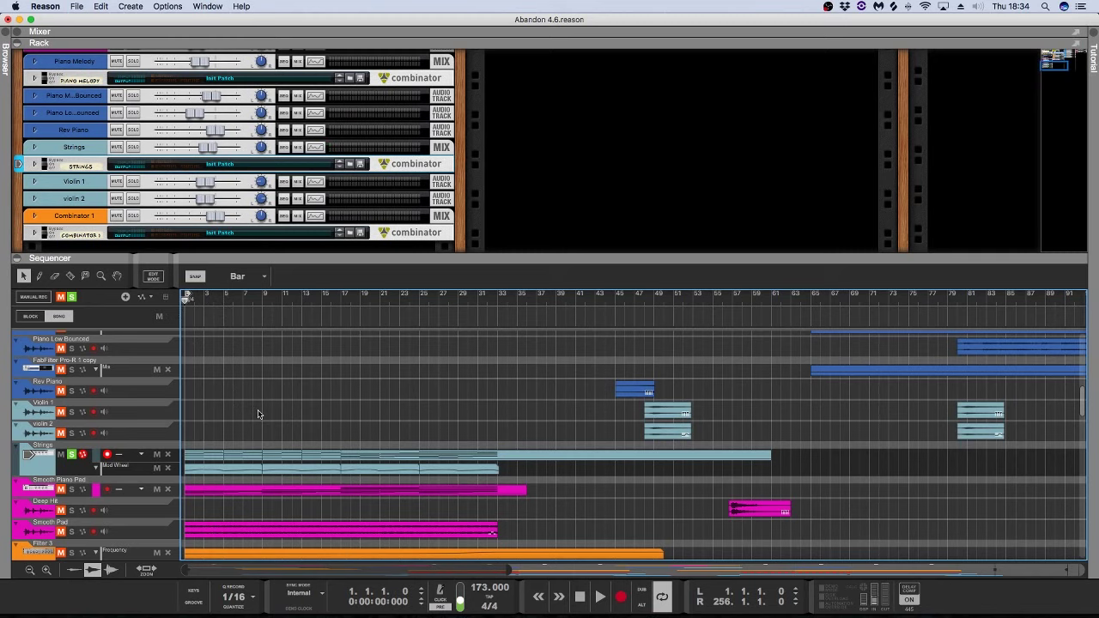
Step: Play the Strings track from bar 17 and view the notes of the clip starting there, closing the note editor again
{"action": "scroll", "coordinate": [257, 414], "scroll_direction": "down", "scroll_amount": 3}
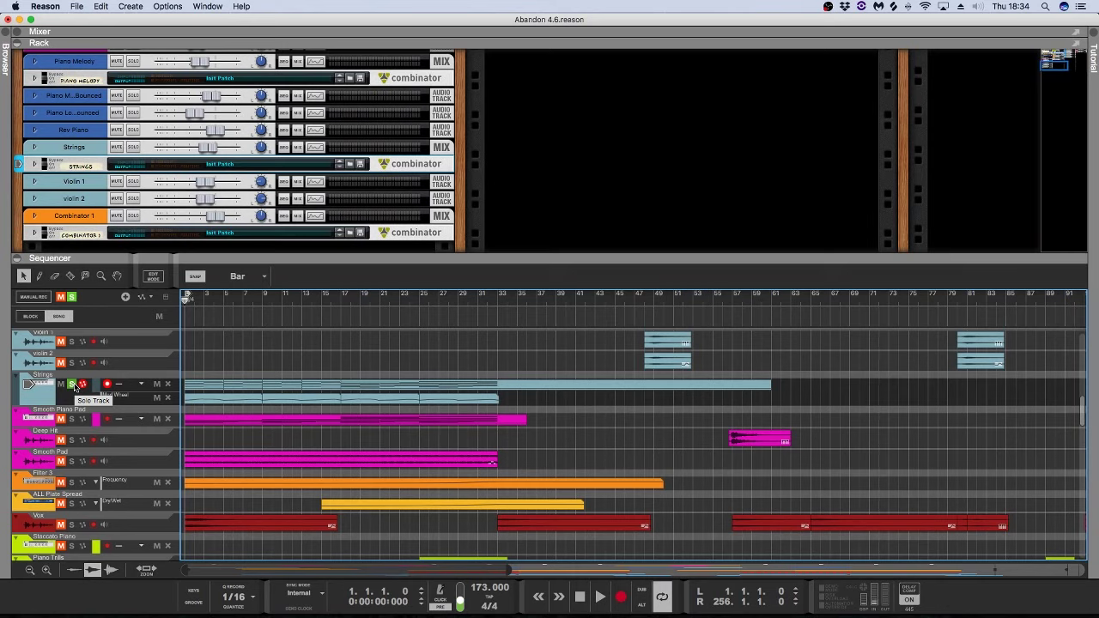
{"action": "left_click", "coordinate": [343, 297]}
{"action": "key", "text": "space"}
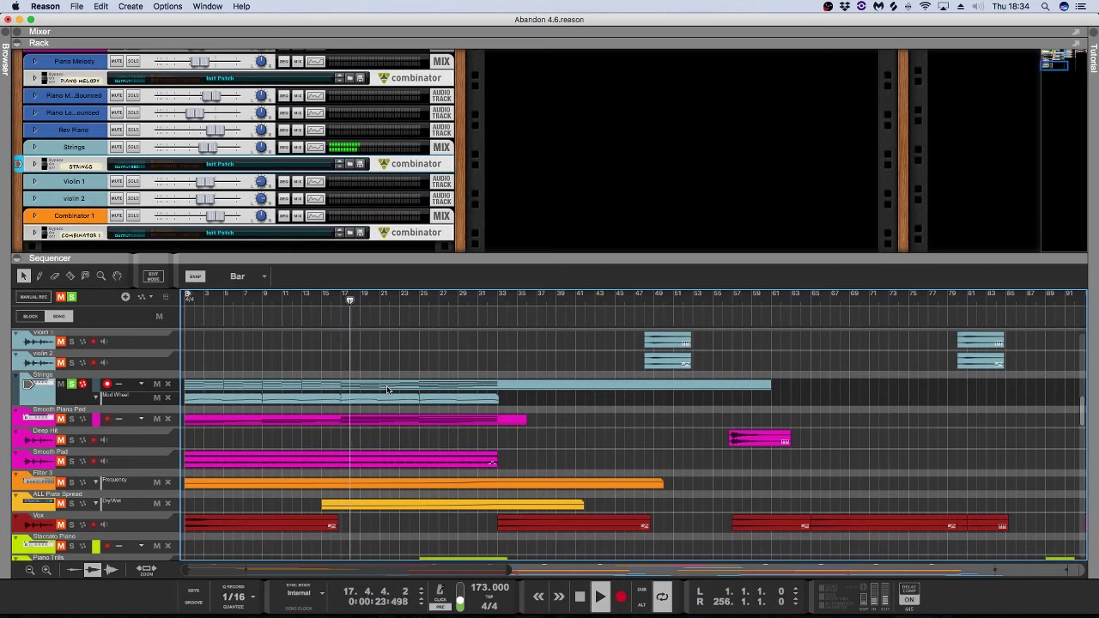
{"action": "double_click", "coordinate": [386, 385]}
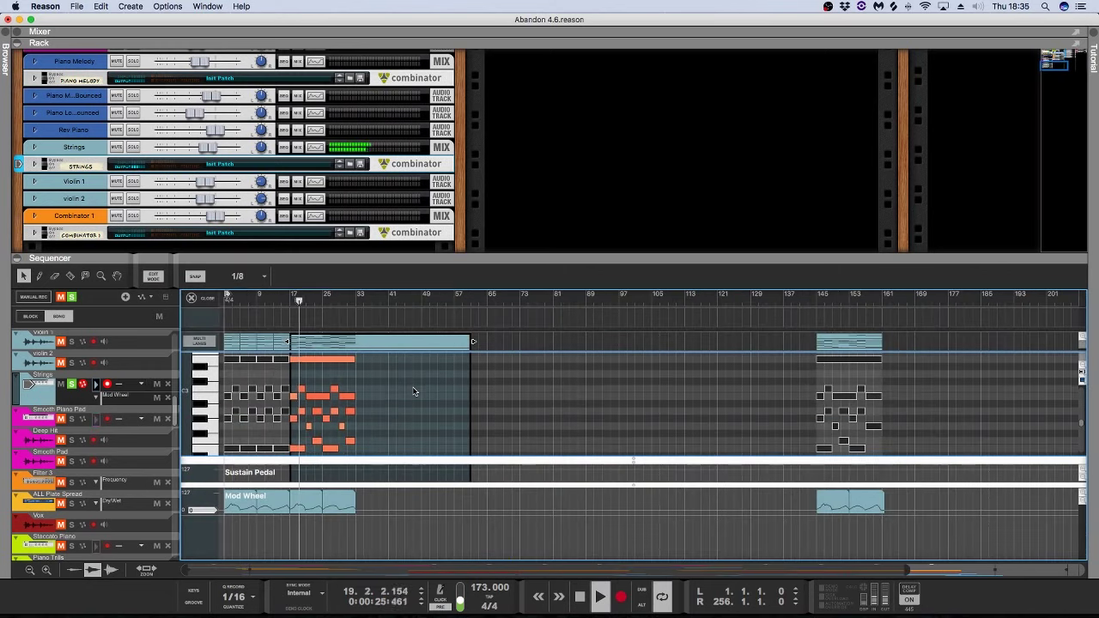
{"action": "left_click", "coordinate": [192, 298]}
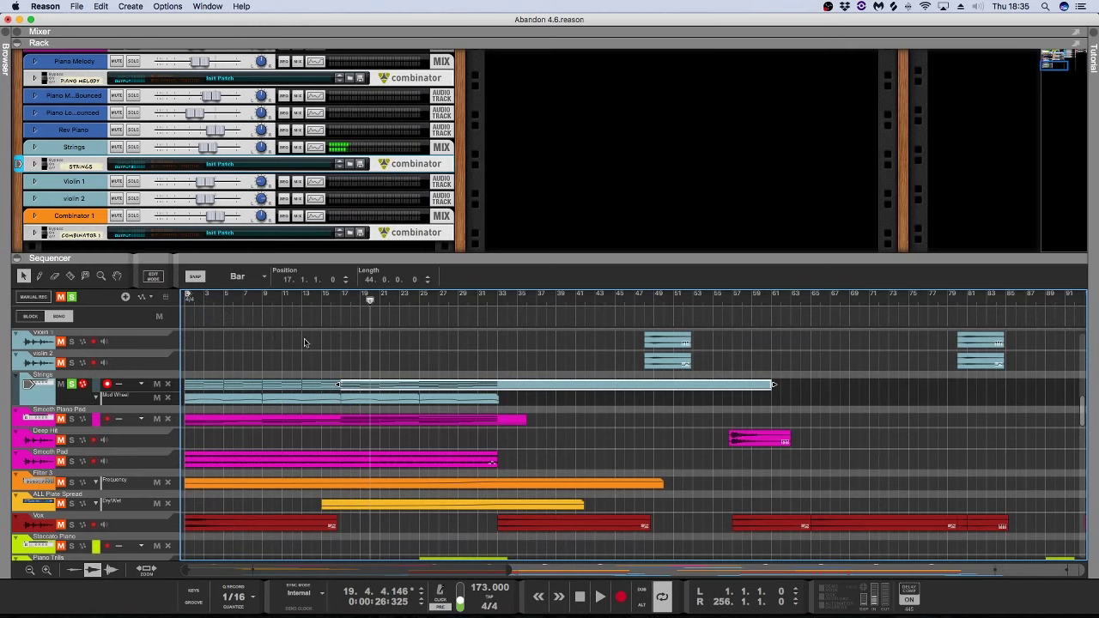
Step: Review the Strings clip's notes with the playhead at bar 25, mark bar 33, and return the playhead to bar 1
{"action": "left_click", "coordinate": [420, 300]}
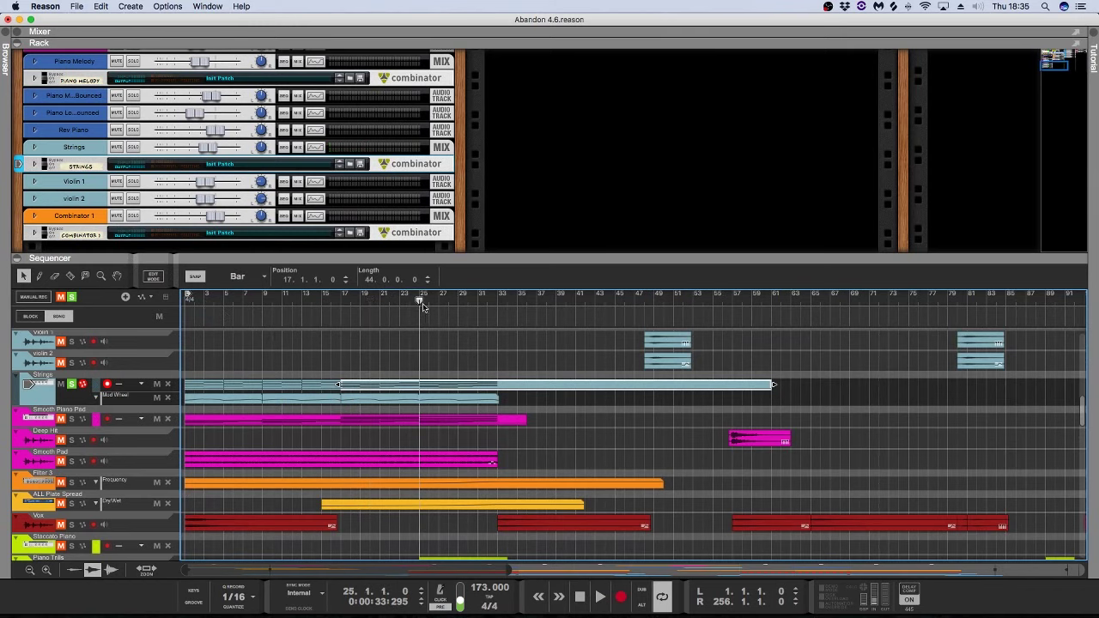
{"action": "double_click", "coordinate": [448, 388]}
{"action": "left_click", "coordinate": [192, 298]}
{"action": "left_click", "coordinate": [497, 300]}
{"action": "left_click", "coordinate": [454, 333]}
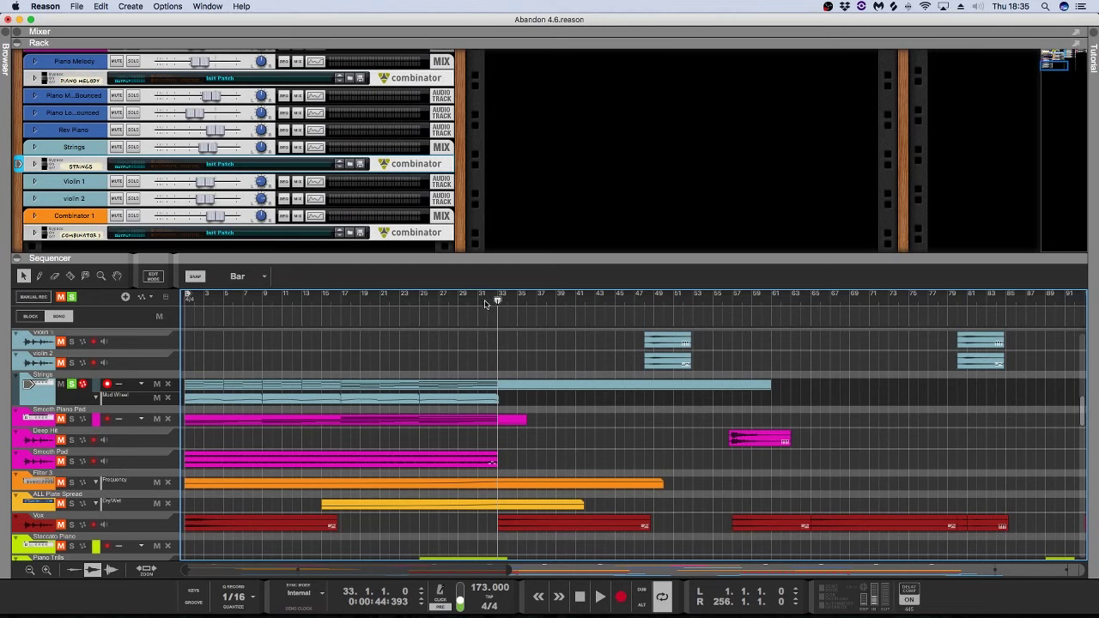
{"action": "left_click_drag", "start_coordinate": [497, 300], "coordinate": [126, 297]}
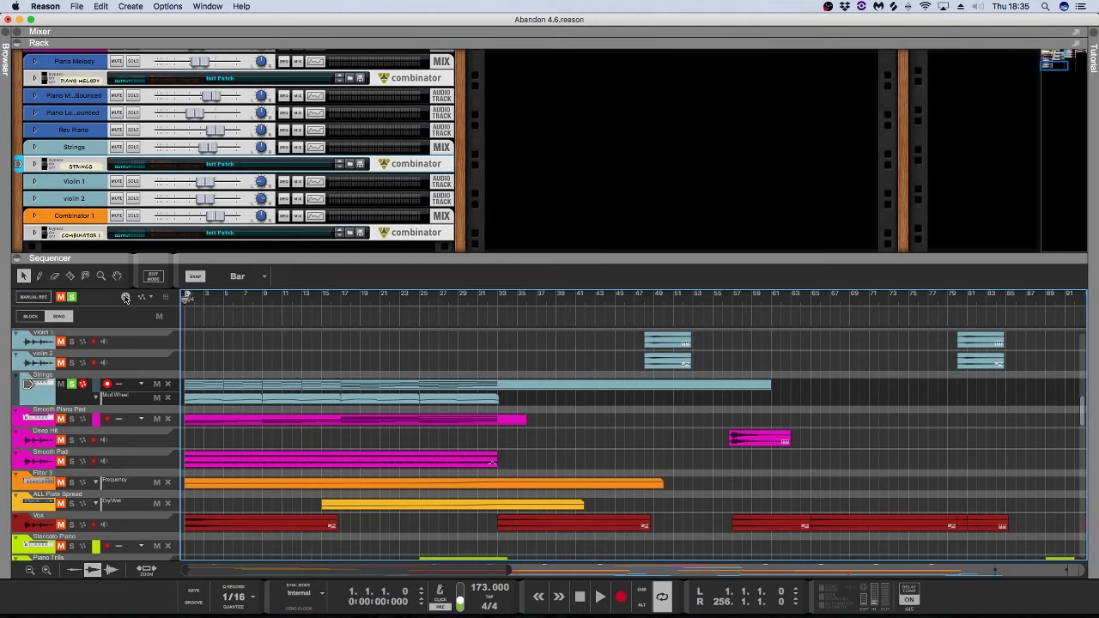
Step: Switch the solo from Strings to Smooth Piano Pad, open its clip's notes, and play it from bar 1
{"action": "left_click", "coordinate": [73, 383]}
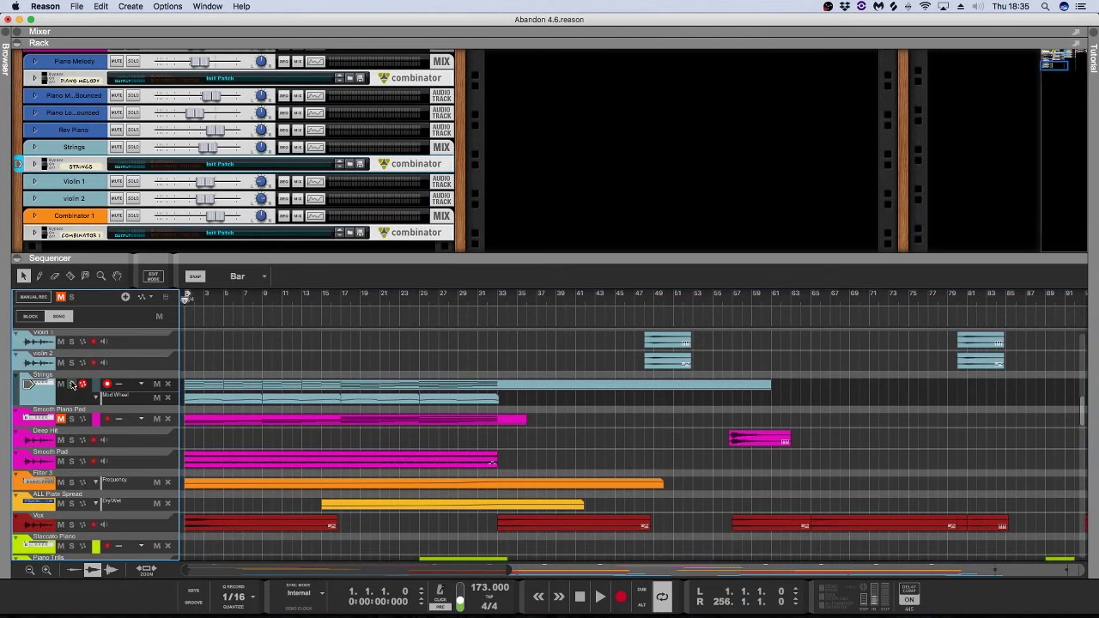
{"action": "double_click", "coordinate": [242, 421]}
{"action": "scroll", "coordinate": [401, 397], "scroll_direction": "down", "scroll_amount": 5}
{"action": "key", "text": "space"}
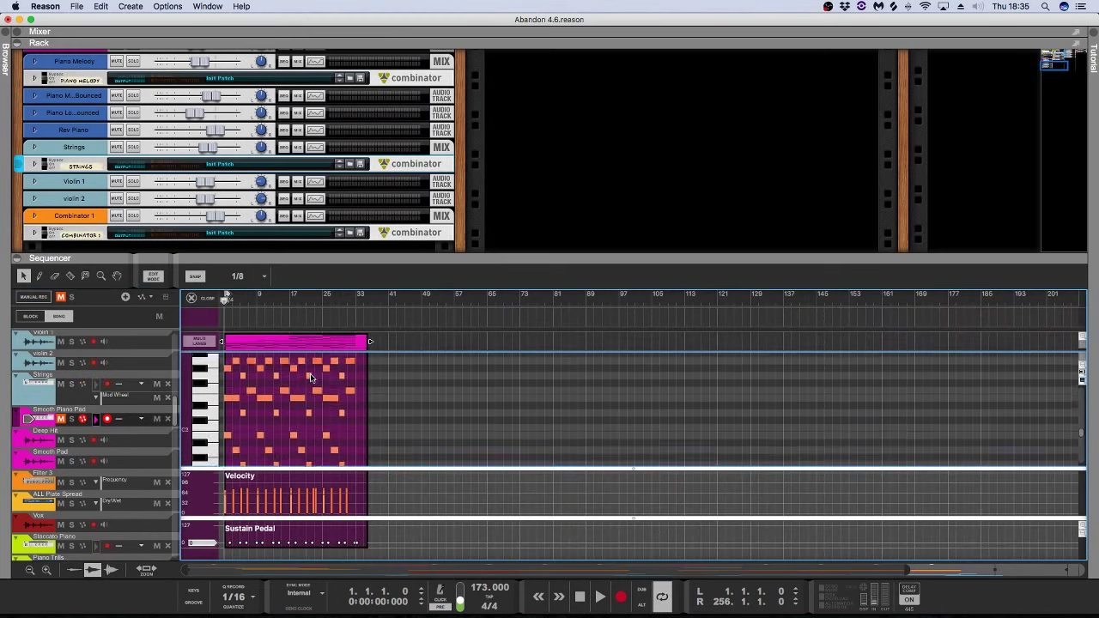
{"action": "left_click", "coordinate": [72, 419]}
{"action": "key", "text": "space"}
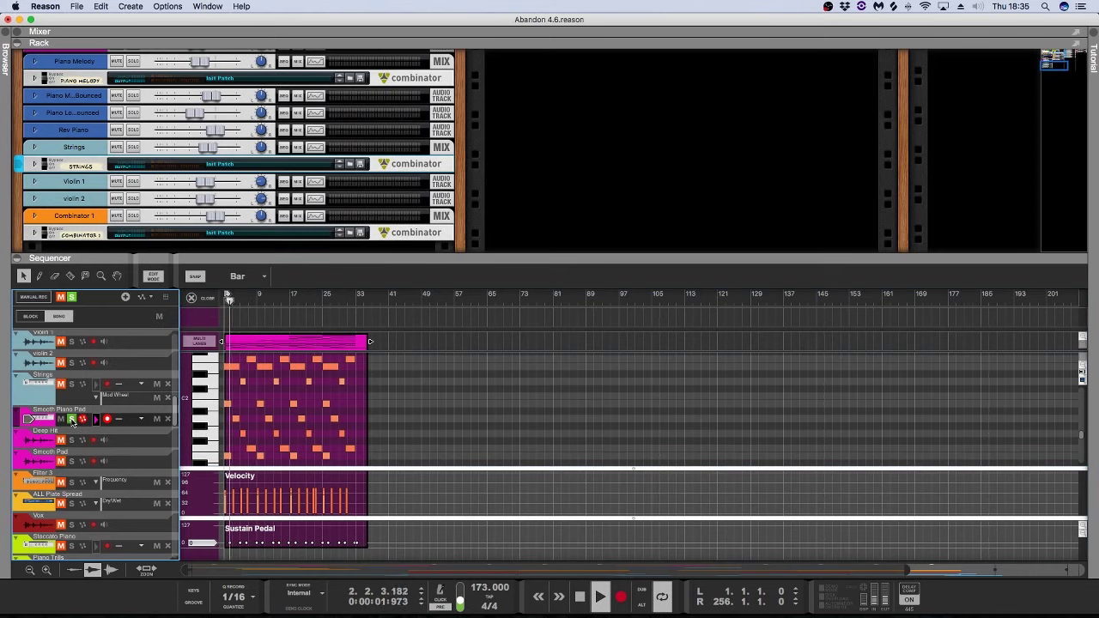
Step: Unfold the Smooth Piano Pad Combinator in the rack and enlarge the rack area to show its internal devices
{"action": "scroll", "coordinate": [48, 99], "scroll_direction": "up", "scroll_amount": 5}
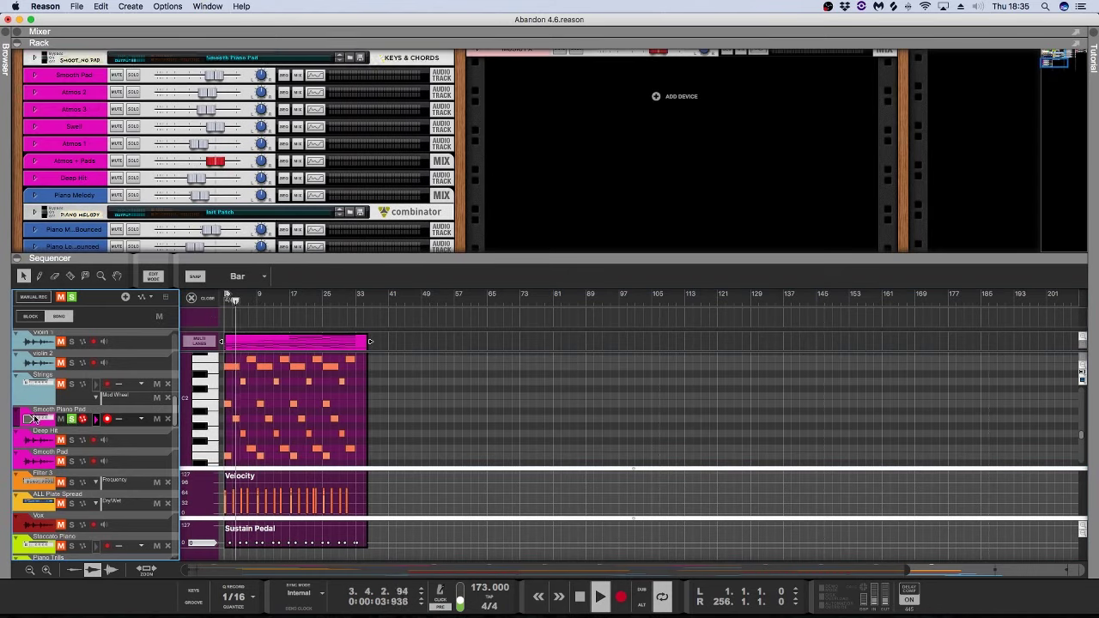
{"action": "scroll", "coordinate": [47, 99], "scroll_direction": "up", "scroll_amount": 5}
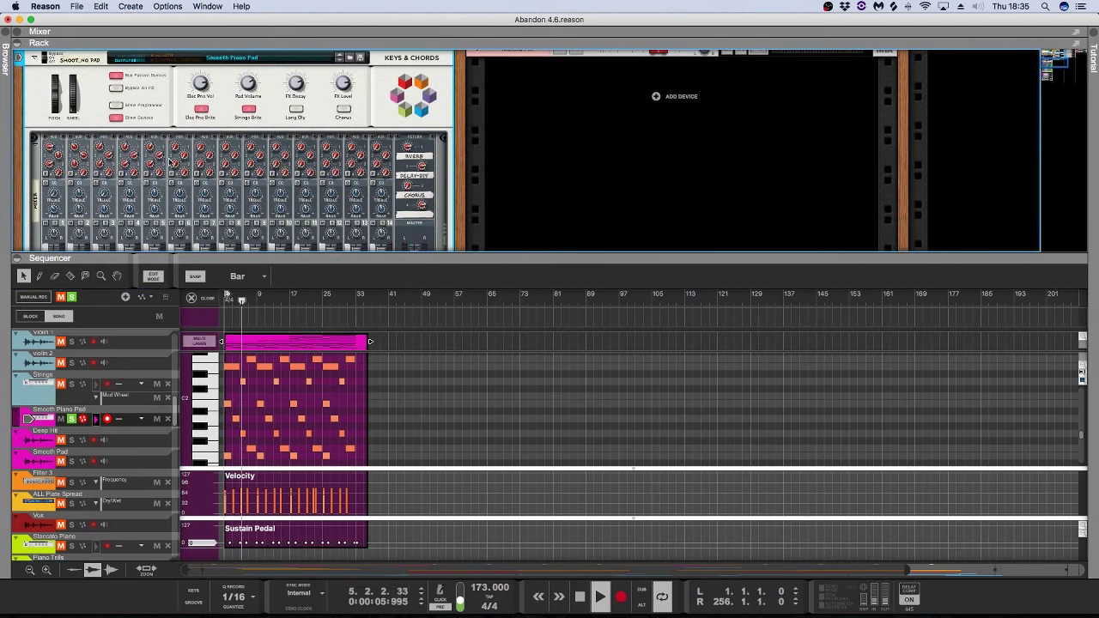
{"action": "scroll", "coordinate": [172, 172], "scroll_direction": "down", "scroll_amount": 2}
{"action": "left_click_drag", "start_coordinate": [232, 258], "coordinate": [234, 316]}
{"action": "scroll", "coordinate": [267, 201], "scroll_direction": "down", "scroll_amount": 3}
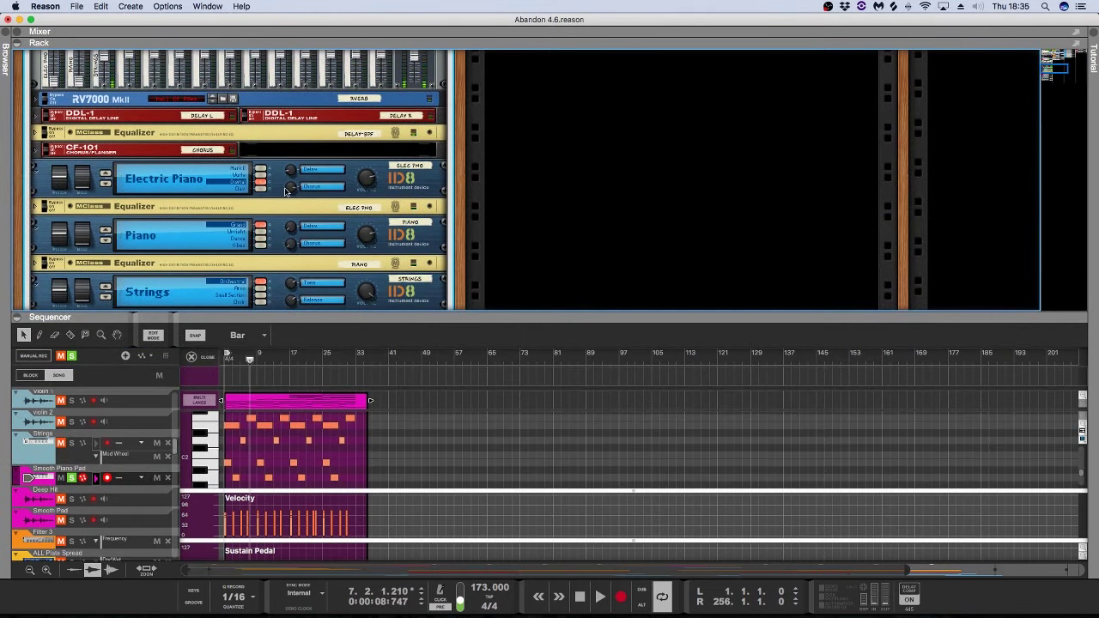
Step: Examine the ID8 instruments, effects and mixer channels inside the Smooth Piano Pad Combinator
{"action": "scroll", "coordinate": [344, 189], "scroll_direction": "down", "scroll_amount": 2}
{"action": "scroll", "coordinate": [416, 146], "scroll_direction": "up", "scroll_amount": 5}
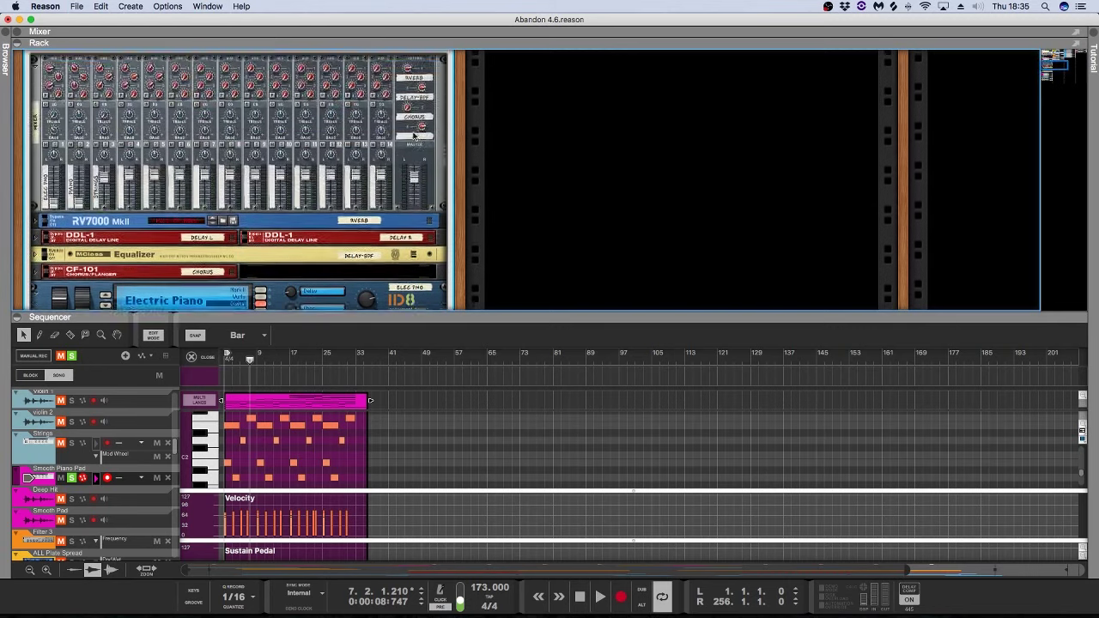
{"action": "scroll", "coordinate": [418, 172], "scroll_direction": "down", "scroll_amount": 4}
{"action": "scroll", "coordinate": [416, 163], "scroll_direction": "up", "scroll_amount": 10}
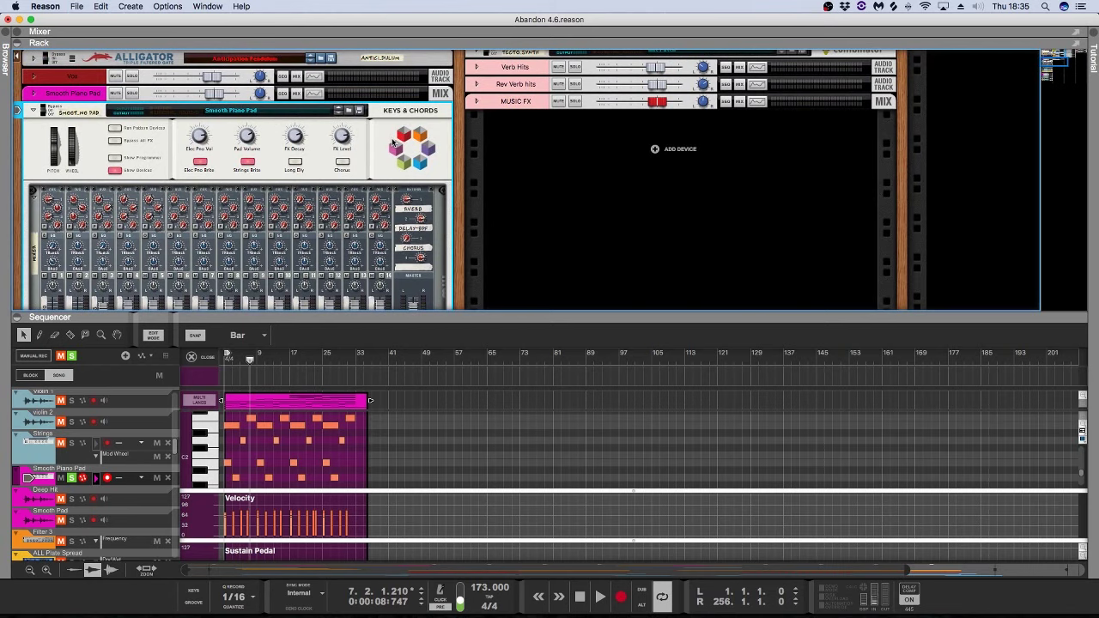
{"action": "scroll", "coordinate": [396, 145], "scroll_direction": "down", "scroll_amount": 8}
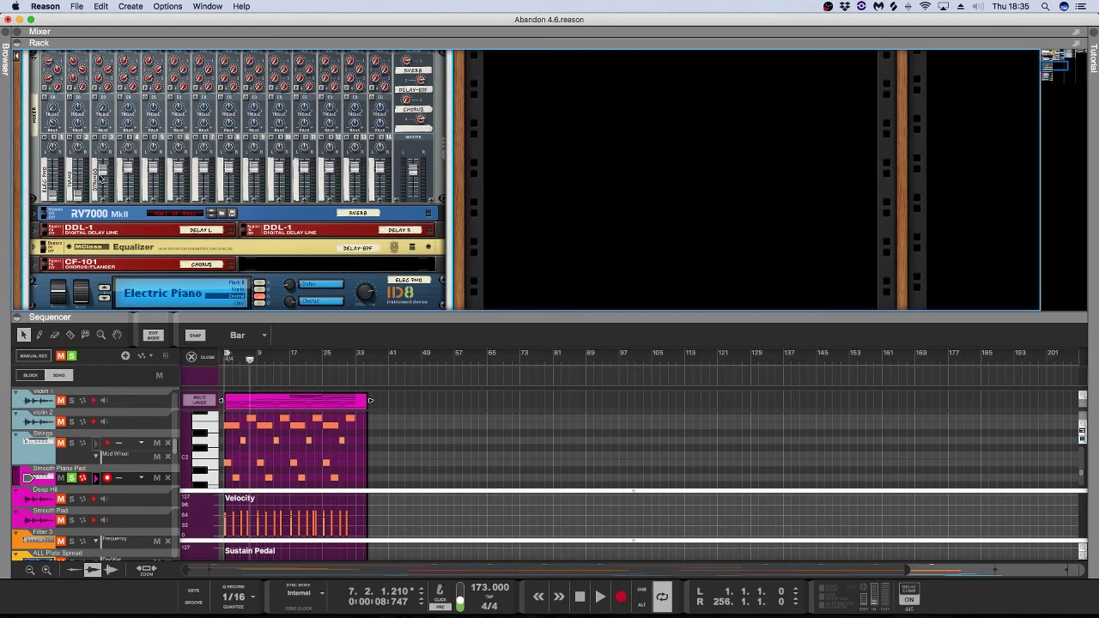
Step: Hide the devices inside the Smooth Piano Pad Combinator and fold the Combinator
{"action": "scroll", "coordinate": [99, 159], "scroll_direction": "up", "scroll_amount": 5}
{"action": "left_click", "coordinate": [114, 128]}
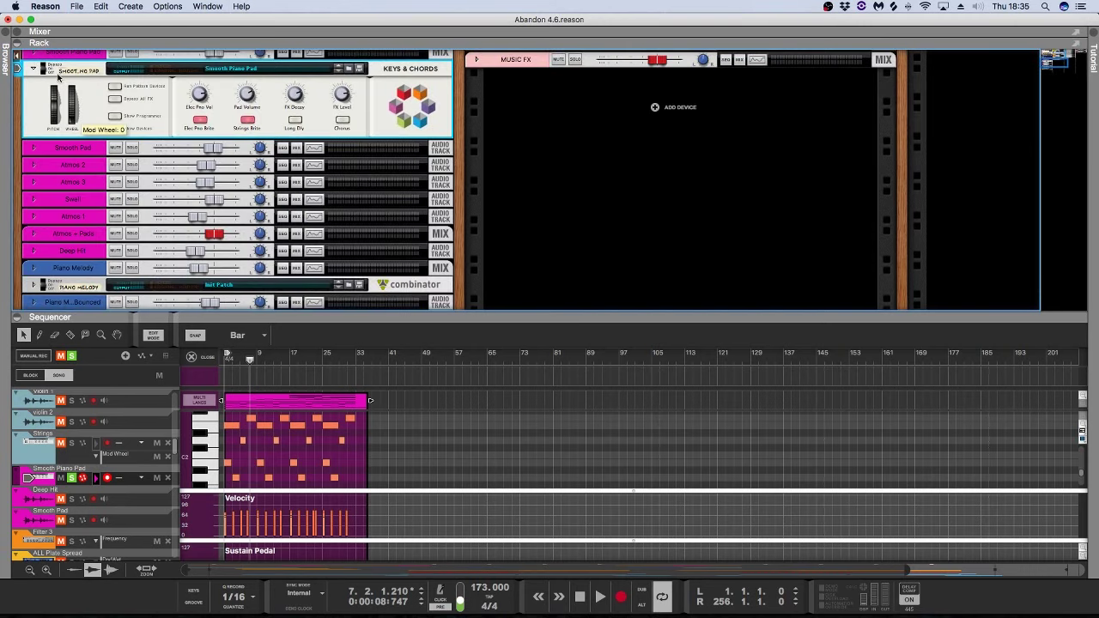
{"action": "left_click", "coordinate": [33, 69]}
Step: Shrink the rack to enlarge the sequencer, play Smooth Piano Pad briefly from bar 17, and close its clip's note editor
{"action": "left_click", "coordinate": [290, 359]}
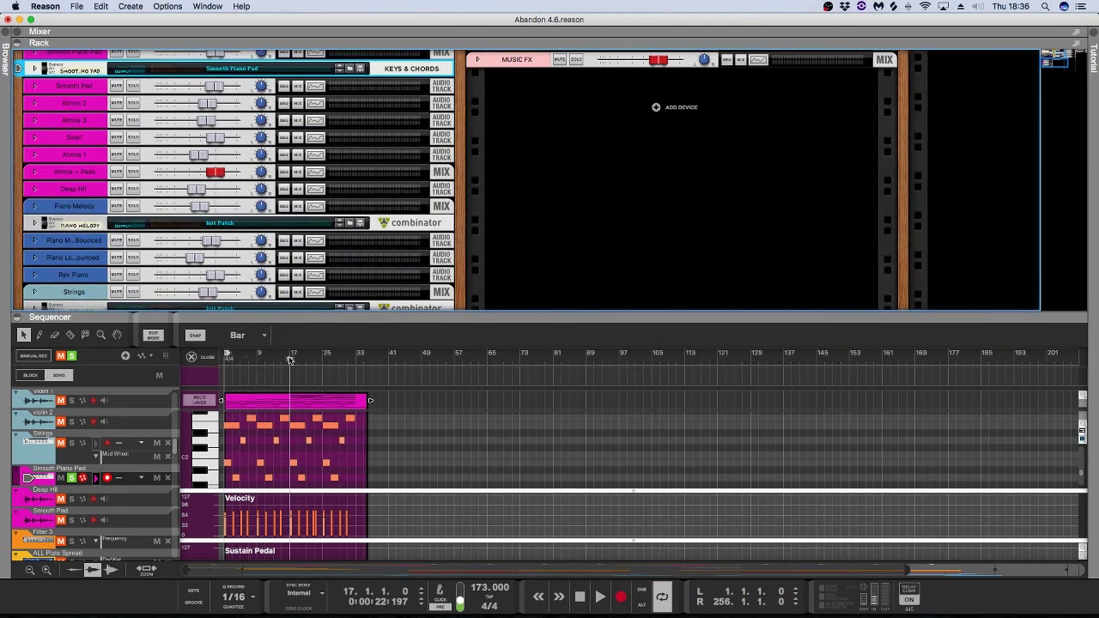
{"action": "left_click_drag", "start_coordinate": [314, 317], "coordinate": [315, 201]}
{"action": "scroll", "coordinate": [319, 275], "scroll_direction": "down", "scroll_amount": 3}
{"action": "key", "text": "space"}
{"action": "key", "text": "space"}
{"action": "left_click", "coordinate": [192, 215]}
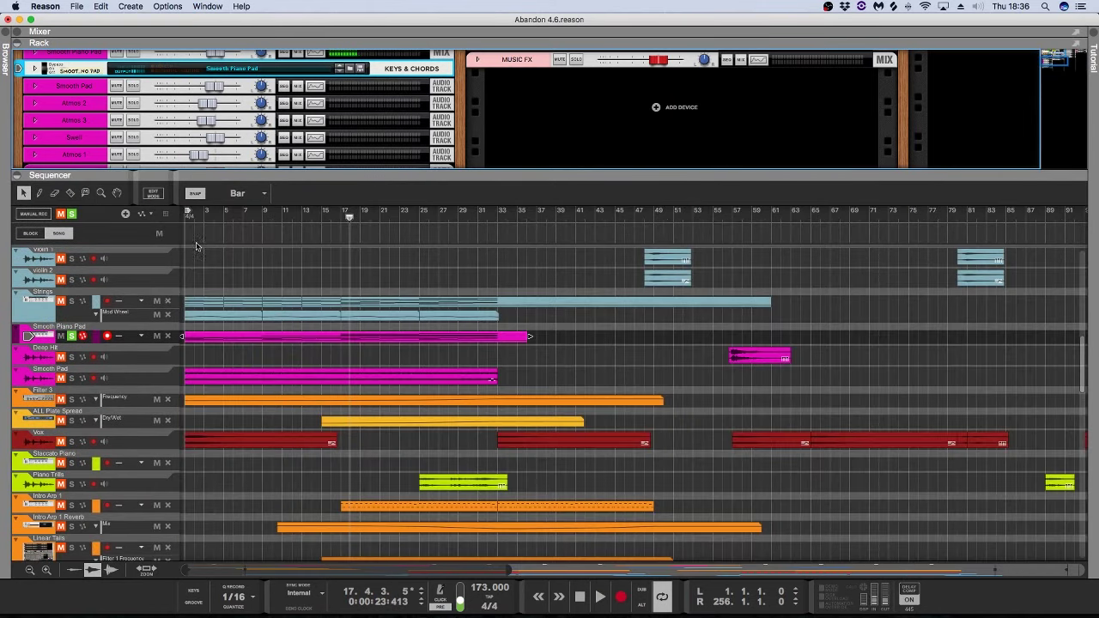
Step: Unsolo Smooth Piano Pad, solo Smooth Pad together with Filter 3, and play them from bar 1
{"action": "left_click", "coordinate": [72, 336]}
{"action": "left_click", "coordinate": [71, 378]}
{"action": "key", "text": "space"}
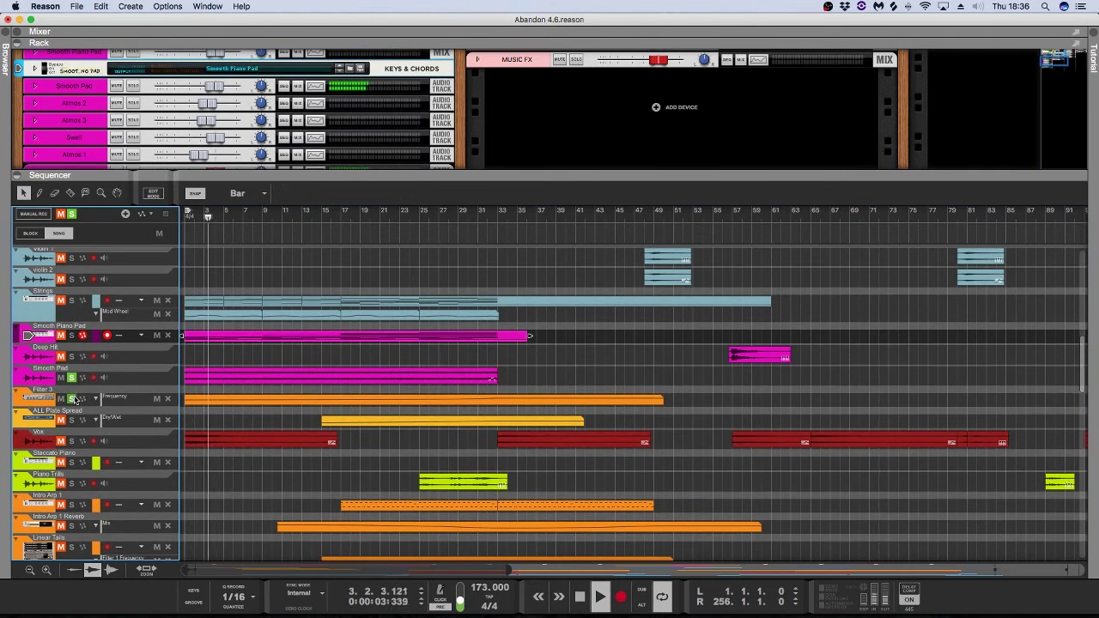
Step: Return to bar 1, clear the Smooth Pad and Filter 3 solos, and play Smooth Piano Pad soloed for comparison
{"action": "key", "text": "space"}
{"action": "key", "text": "Home"}
{"action": "left_click", "coordinate": [73, 397]}
{"action": "left_click", "coordinate": [72, 335]}
{"action": "key", "text": "space"}
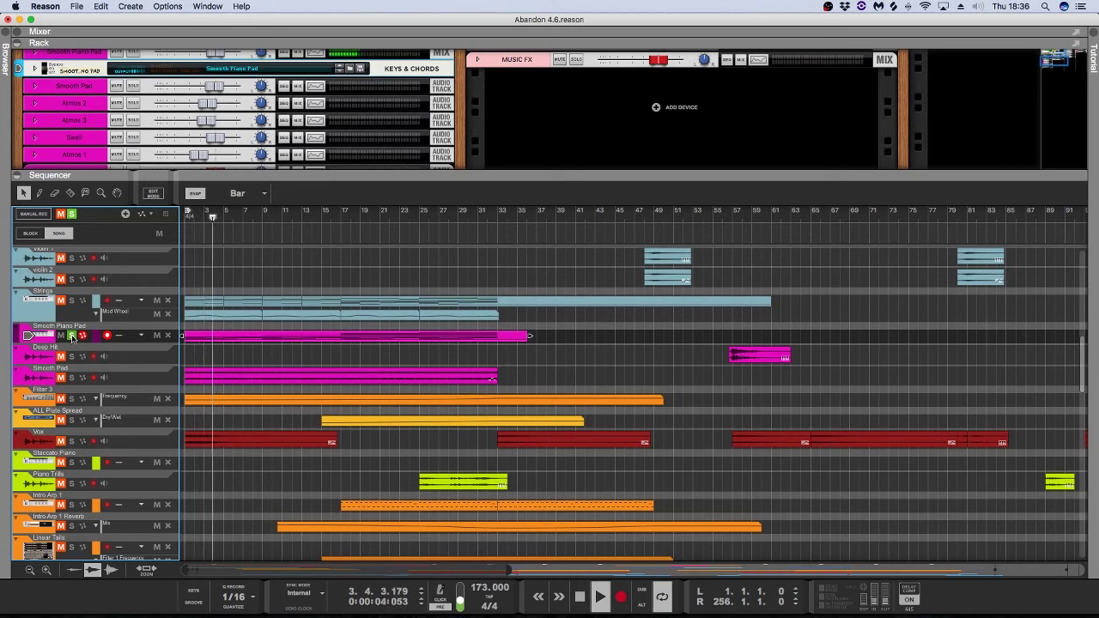
Step: Move the solo from Smooth Piano Pad back to Smooth Pad and play it from bar 1
{"action": "key", "text": "space"}
{"action": "left_click", "coordinate": [72, 336]}
{"action": "left_click", "coordinate": [187, 217]}
{"action": "left_click", "coordinate": [72, 377]}
{"action": "key", "text": "space"}
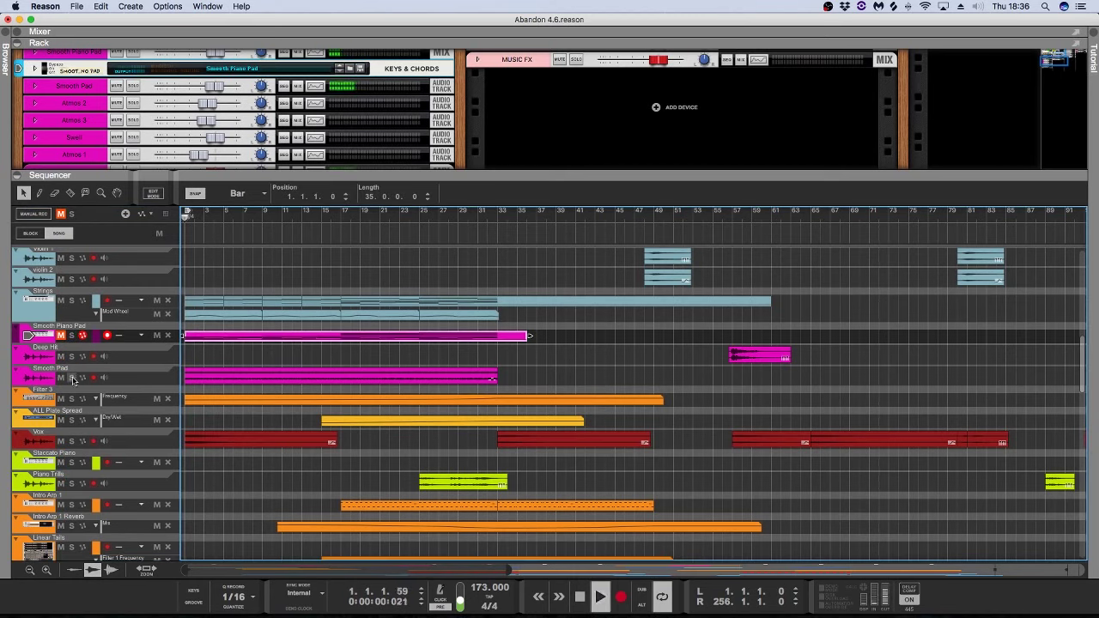
{"action": "left_click", "coordinate": [244, 355]}
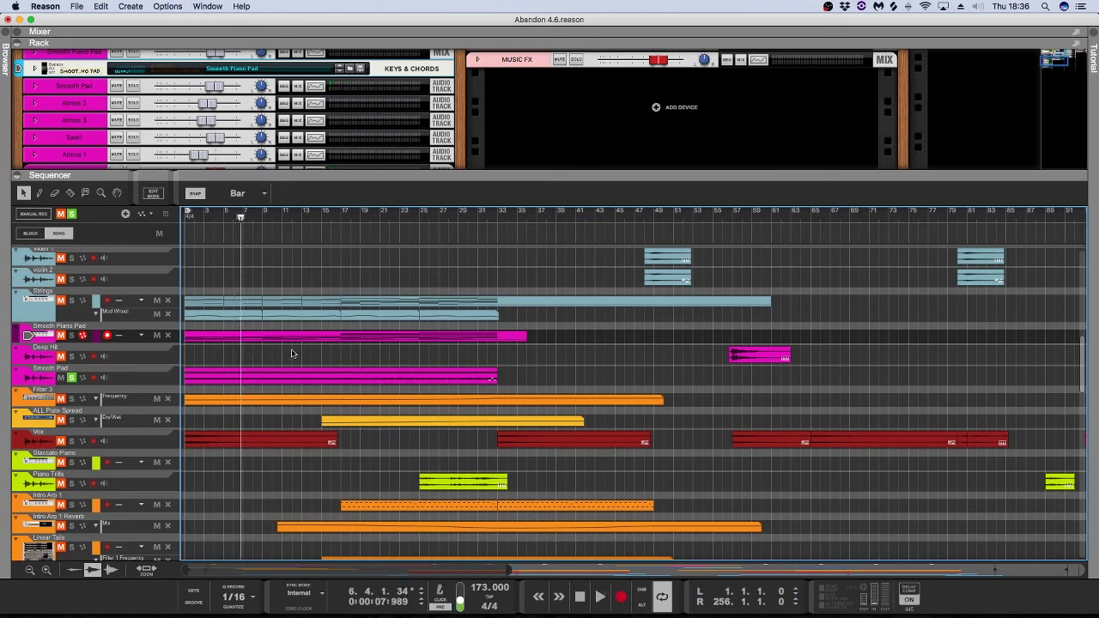
Step: Move the playhead to bar 17, add Filter 3 and ALL Plate Spread to the soloed tracks, and select the Filter 3 track
{"action": "left_click", "coordinate": [342, 218]}
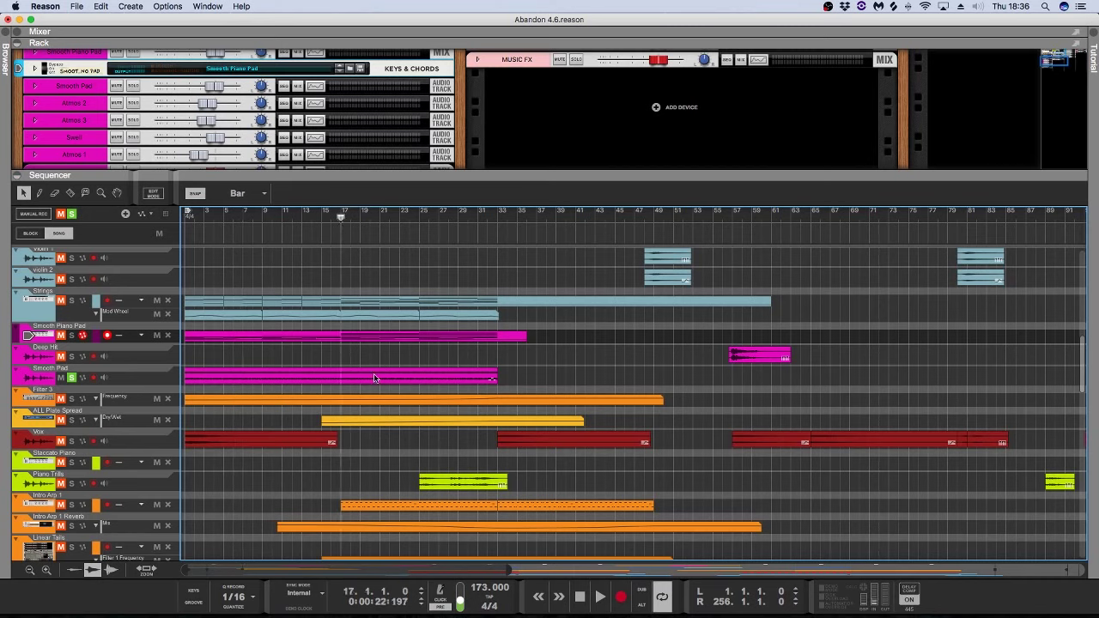
{"action": "left_click", "coordinate": [71, 398]}
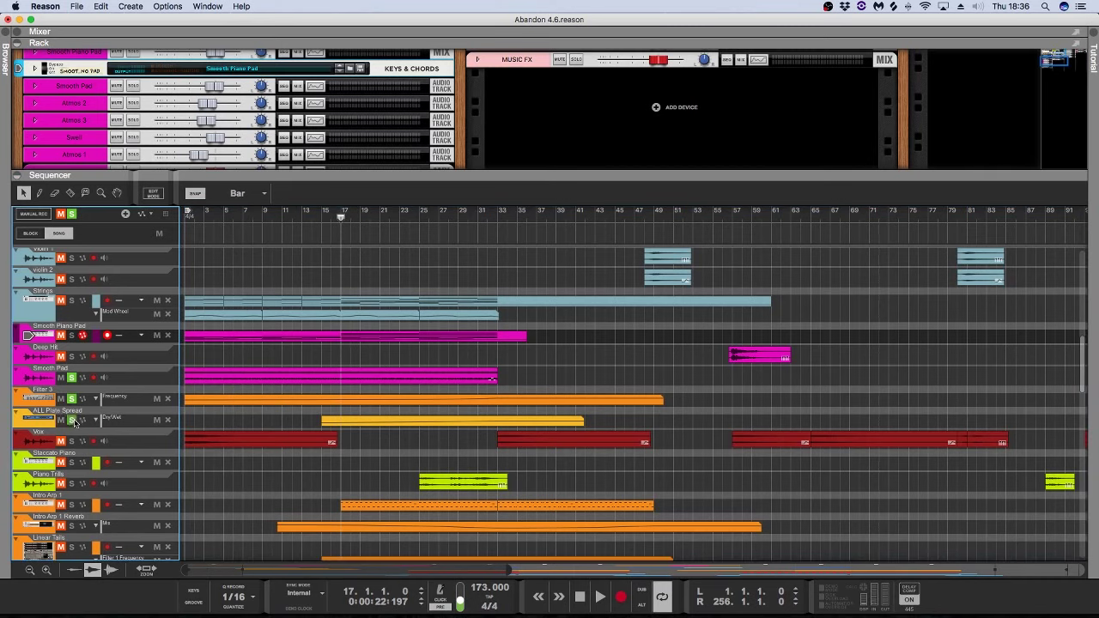
{"action": "left_click", "coordinate": [41, 397]}
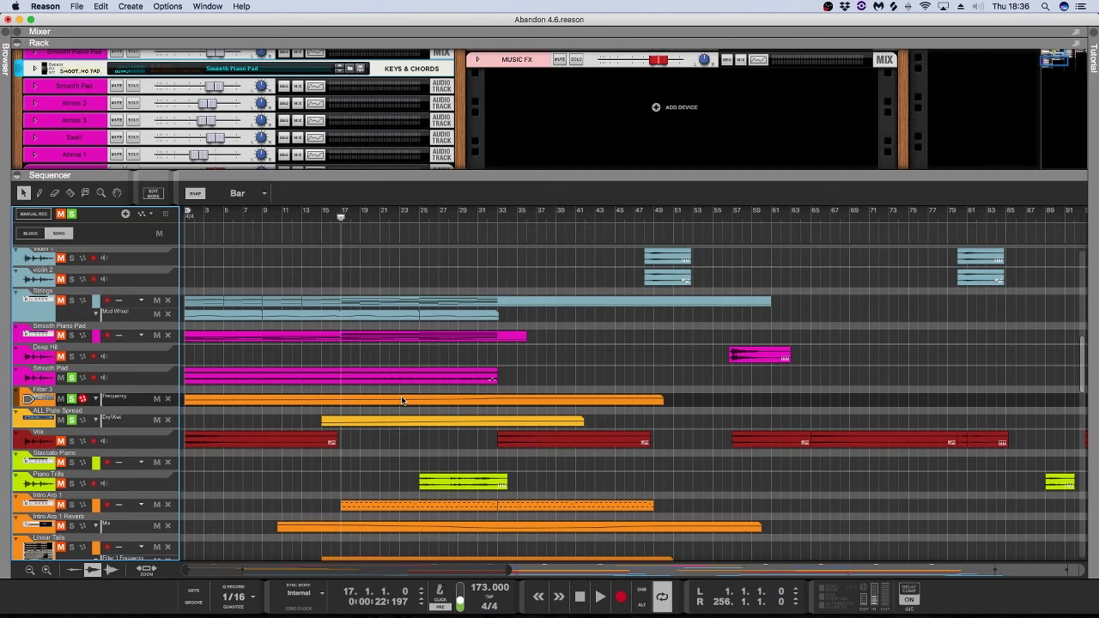
Step: Check Filter 3's Frequency automation clip, return to the arrangement, and play the soloed tracks from bar 17
{"action": "double_click", "coordinate": [401, 400]}
{"action": "double_click", "coordinate": [384, 360]}
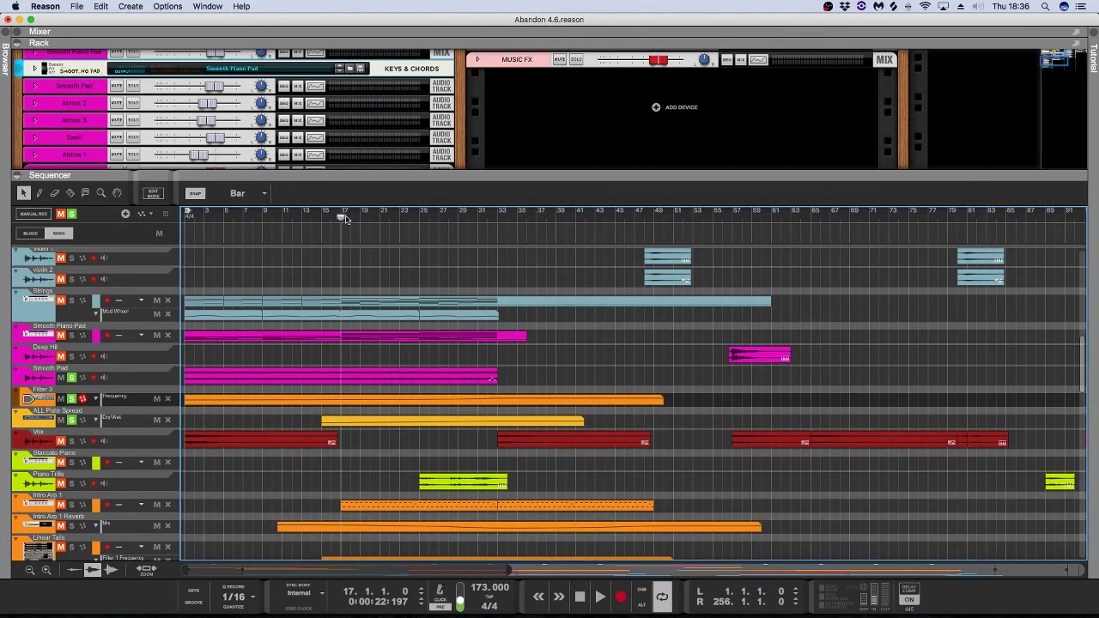
{"action": "key", "text": "space"}
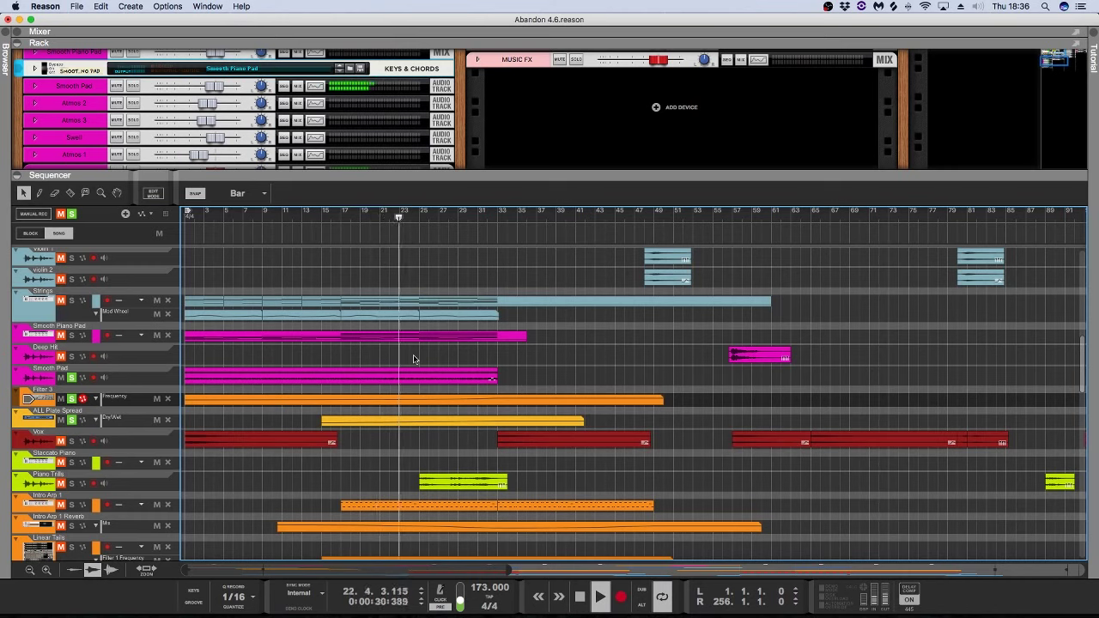
Step: Play the soloed tracks from bar 29 past the end of the Smooth Pad clip, and stop playback
{"action": "key", "text": "space"}
{"action": "left_click", "coordinate": [460, 216]}
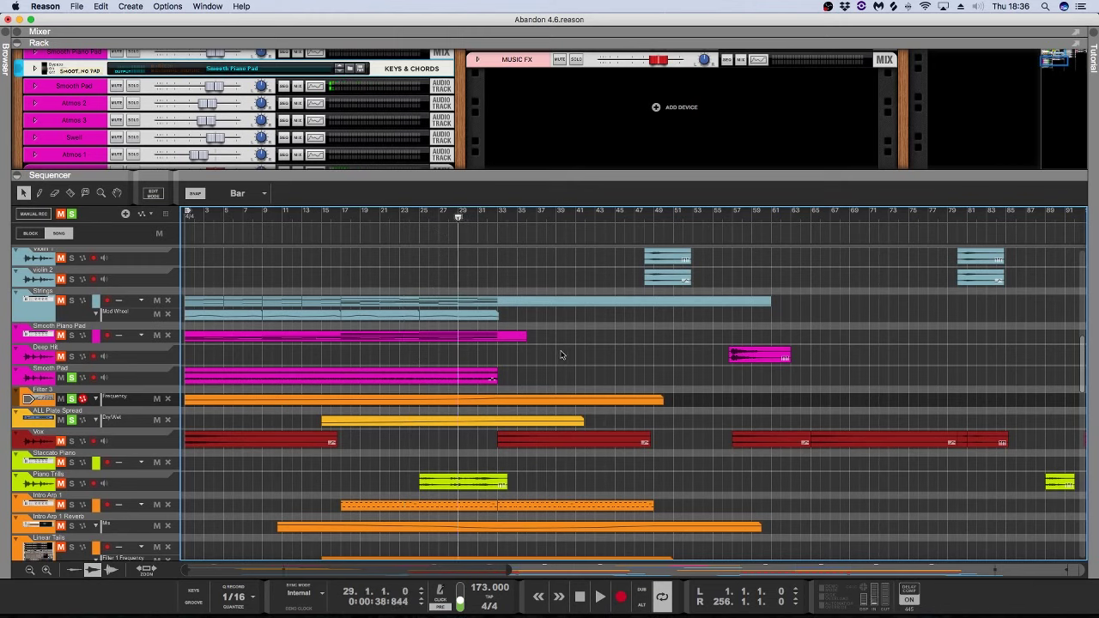
{"action": "key", "text": "space"}
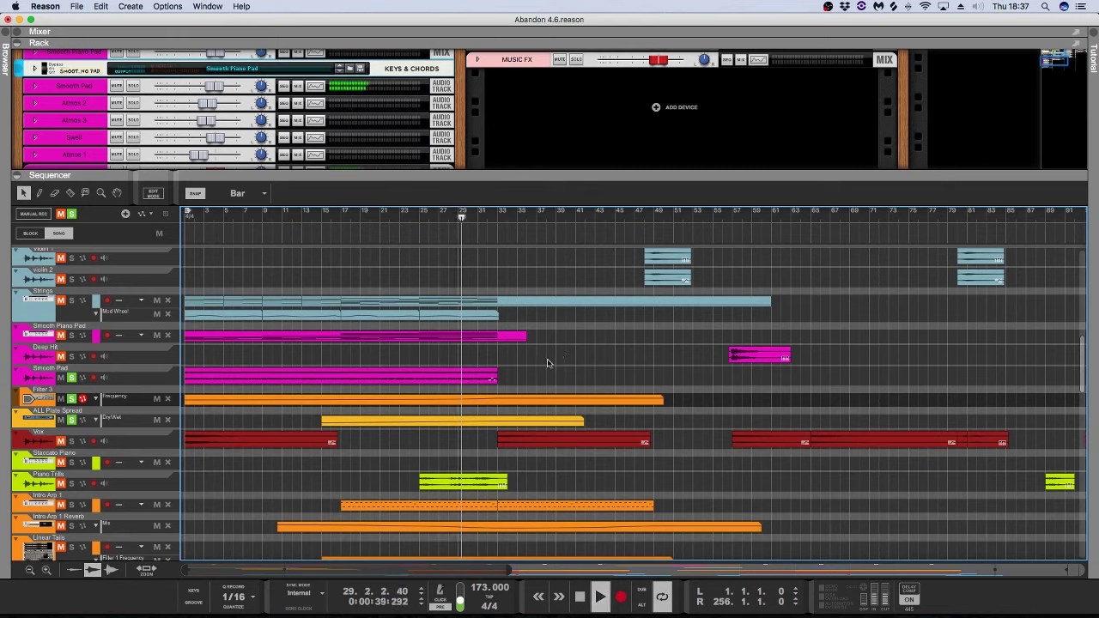
{"action": "left_click_drag", "start_coordinate": [496, 381], "coordinate": [498, 378]}
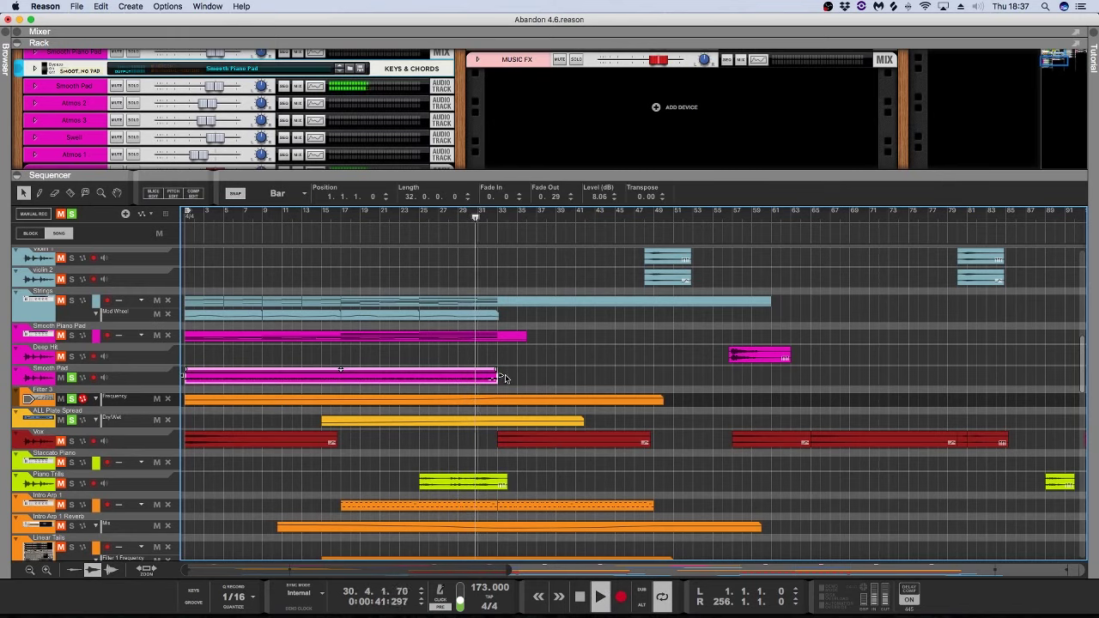
{"action": "left_click", "coordinate": [513, 373]}
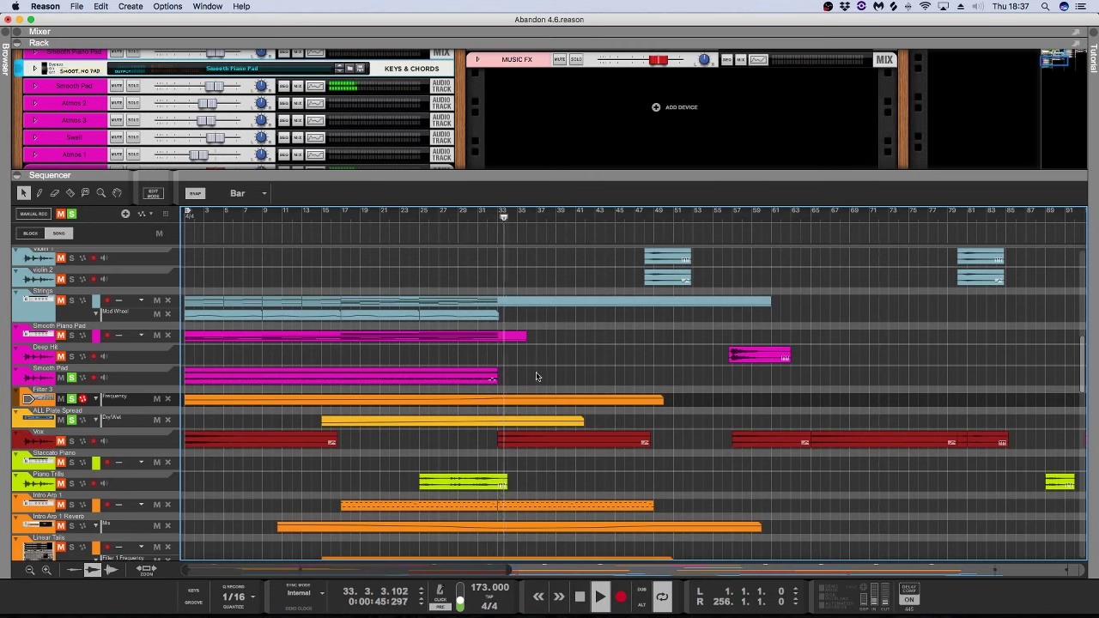
{"action": "key", "text": "space"}
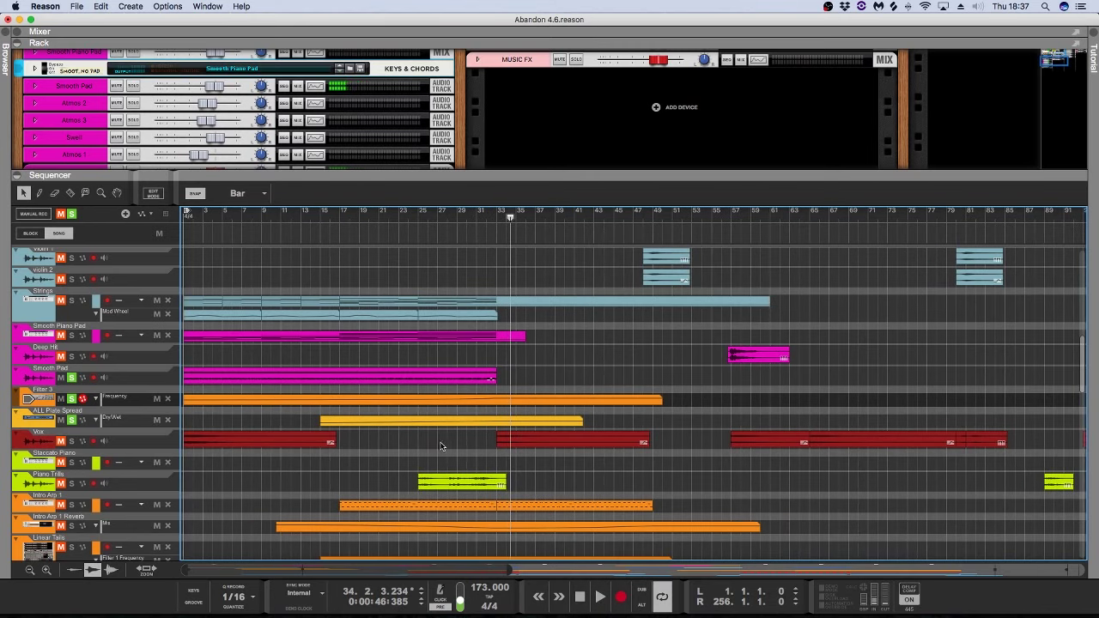
Step: Clear all track solos and move the playhead to bar 17
{"action": "left_click", "coordinate": [73, 215]}
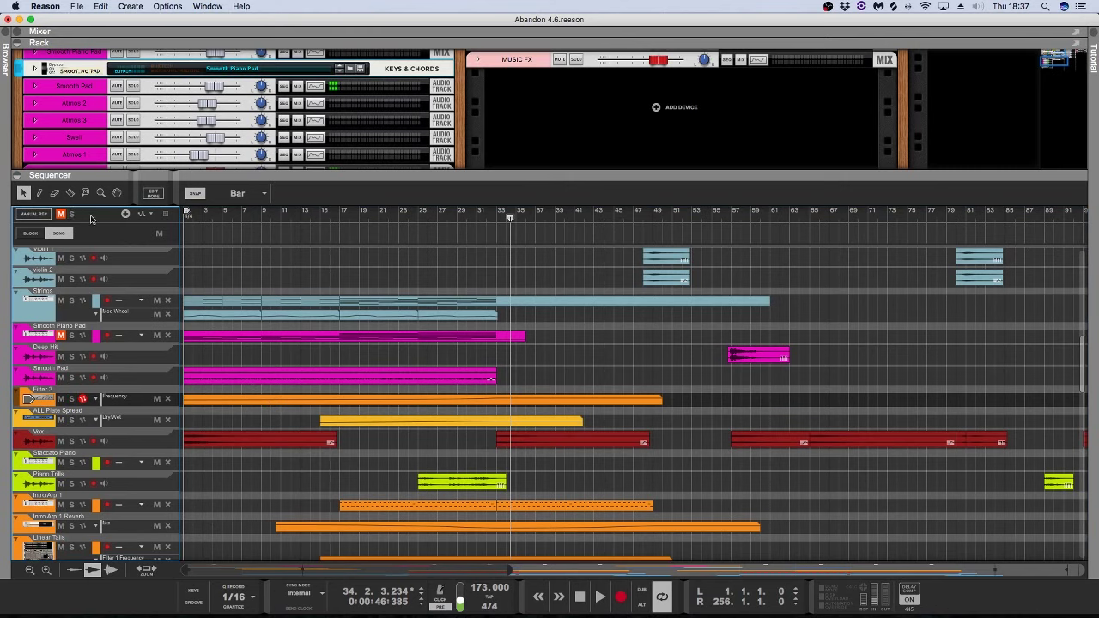
{"action": "scroll", "coordinate": [395, 307], "scroll_direction": "down", "scroll_amount": 2}
{"action": "left_click", "coordinate": [340, 217]}
Step: Return to bar 1 and move both Intro Arp 2 tracks down between Piano Trills and Intro Arp 1
{"action": "scroll", "coordinate": [341, 219], "scroll_direction": "up", "scroll_amount": 8}
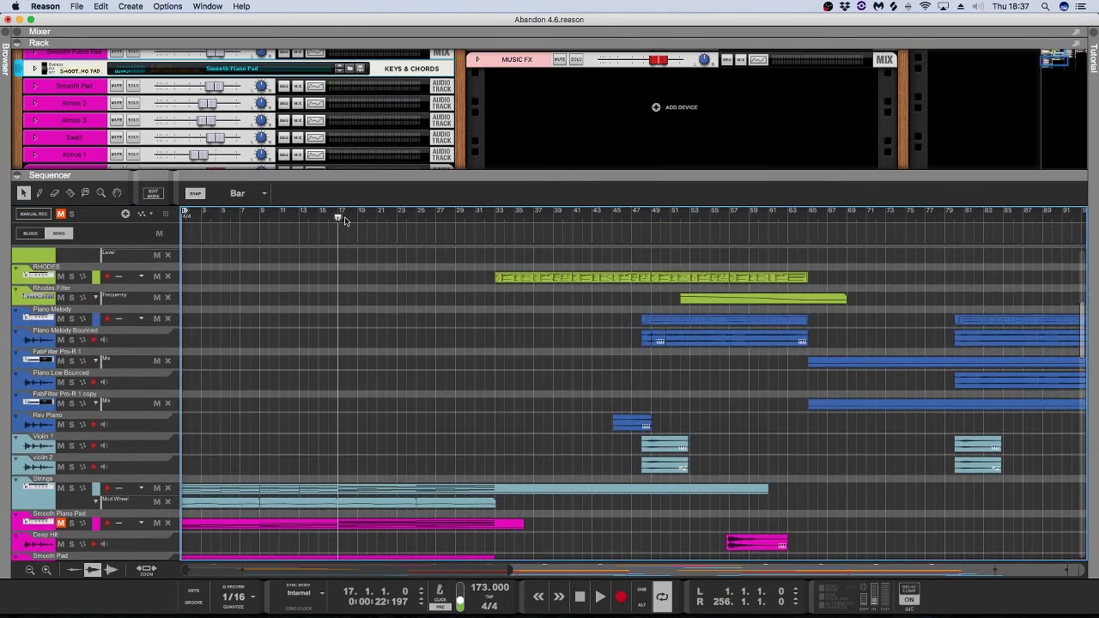
{"action": "scroll", "coordinate": [355, 272], "scroll_direction": "up", "scroll_amount": 5}
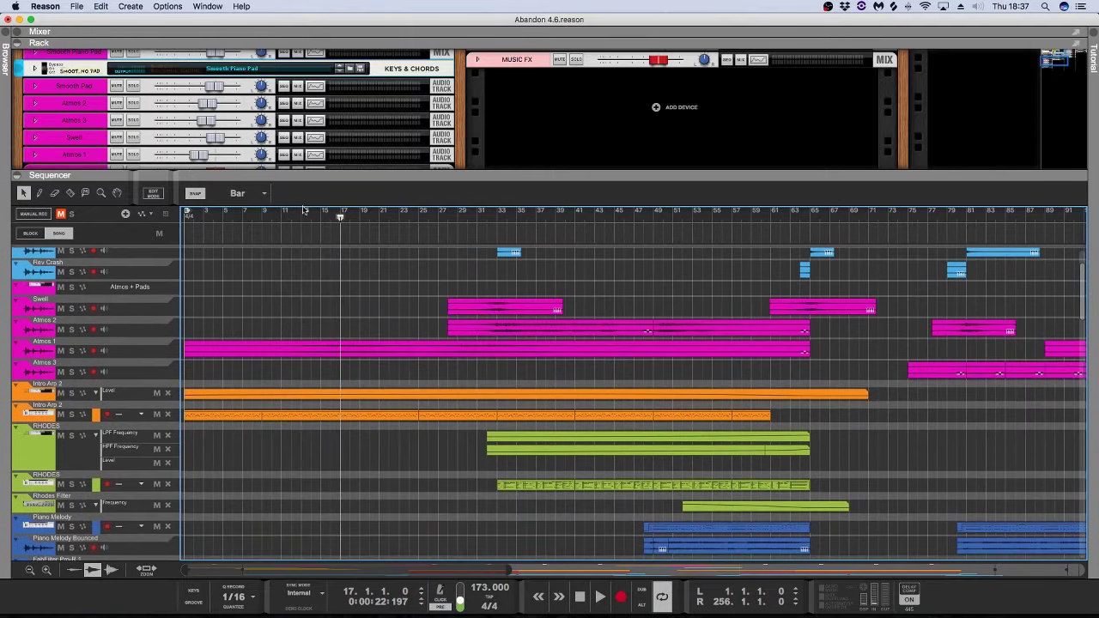
{"action": "key", "text": "Home"}
{"action": "left_click", "coordinate": [34, 414]}
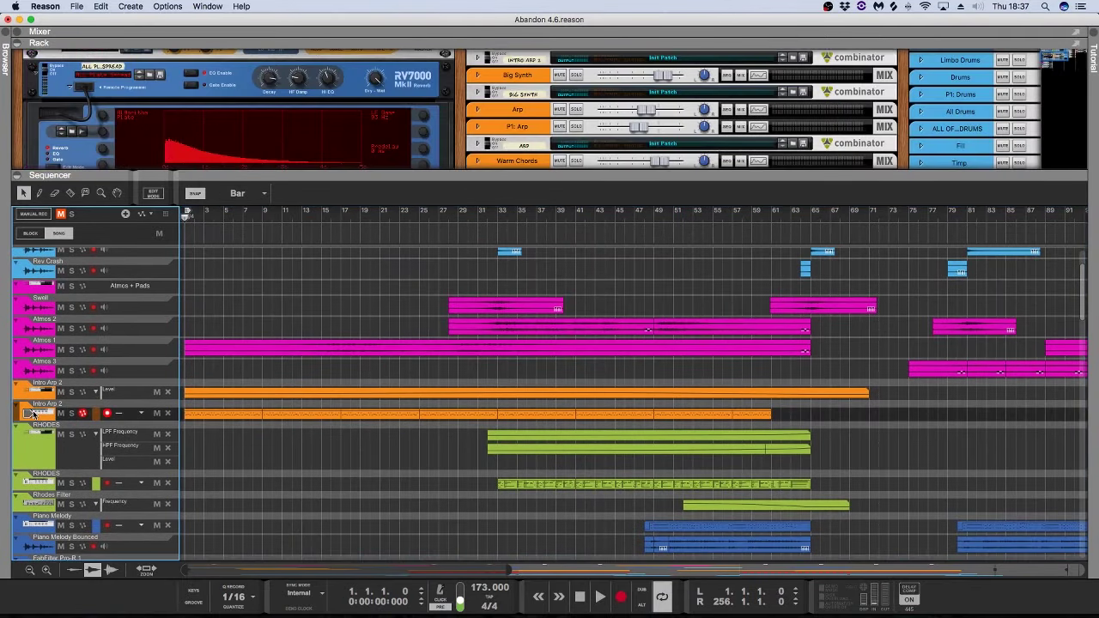
{"action": "left_click_drag", "start_coordinate": [25, 393], "coordinate": [57, 437]}
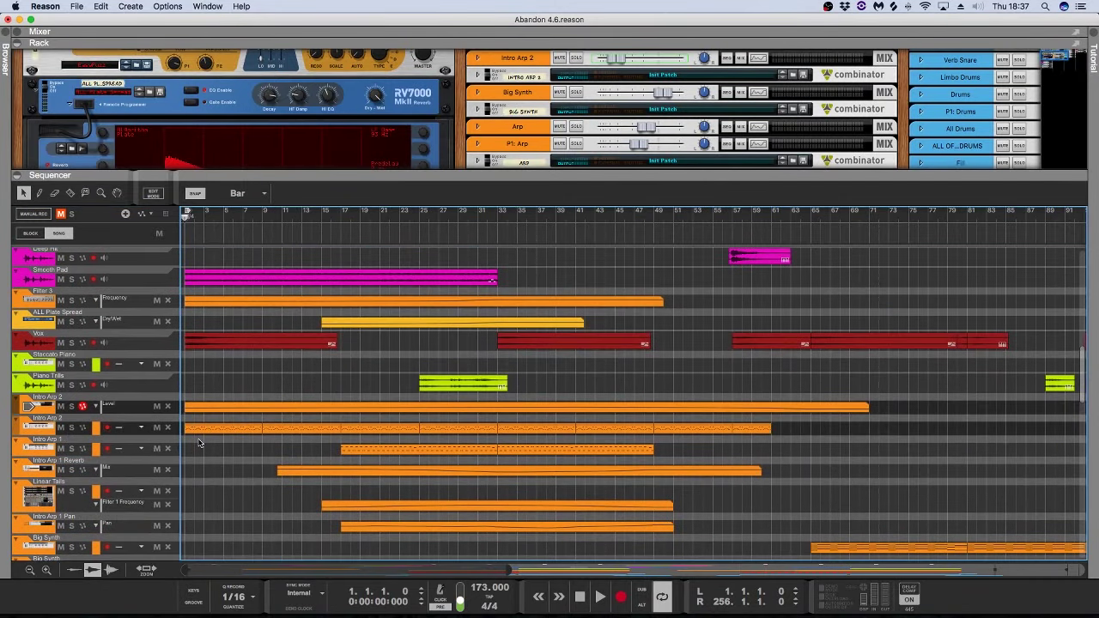
Step: Play from bar 1 and solo both Intro Arp 2 tracks
{"action": "key", "text": "space"}
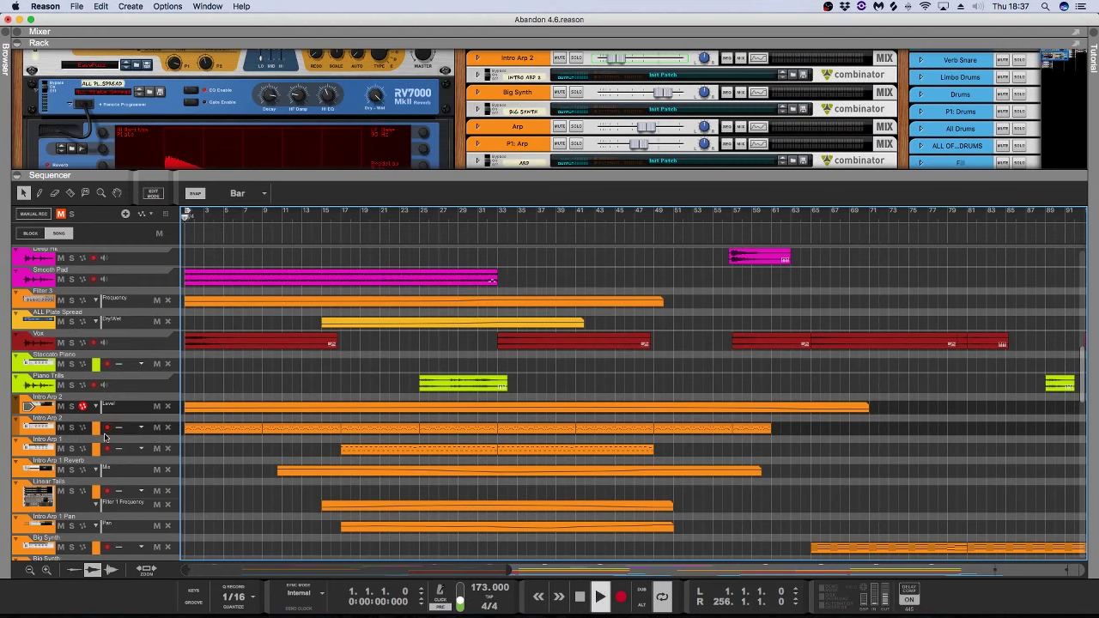
{"action": "left_click", "coordinate": [68, 426]}
{"action": "left_click", "coordinate": [72, 406]}
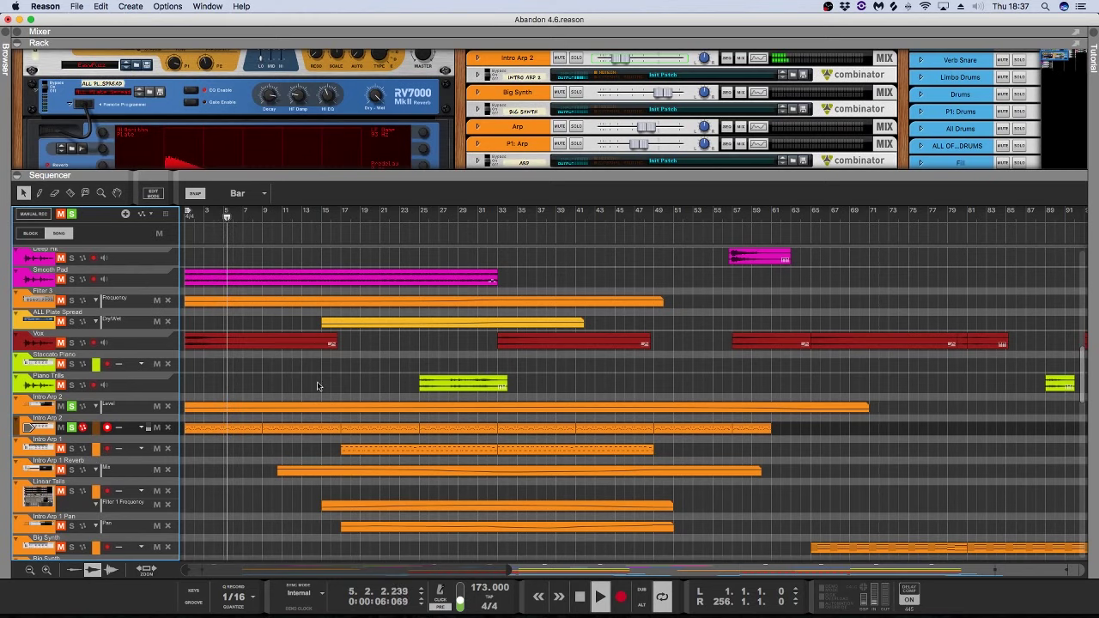
Step: Expand the Intro Arp 2 Combinator in the rack and open its Addictive Keys instrument window
{"action": "left_click", "coordinate": [84, 410]}
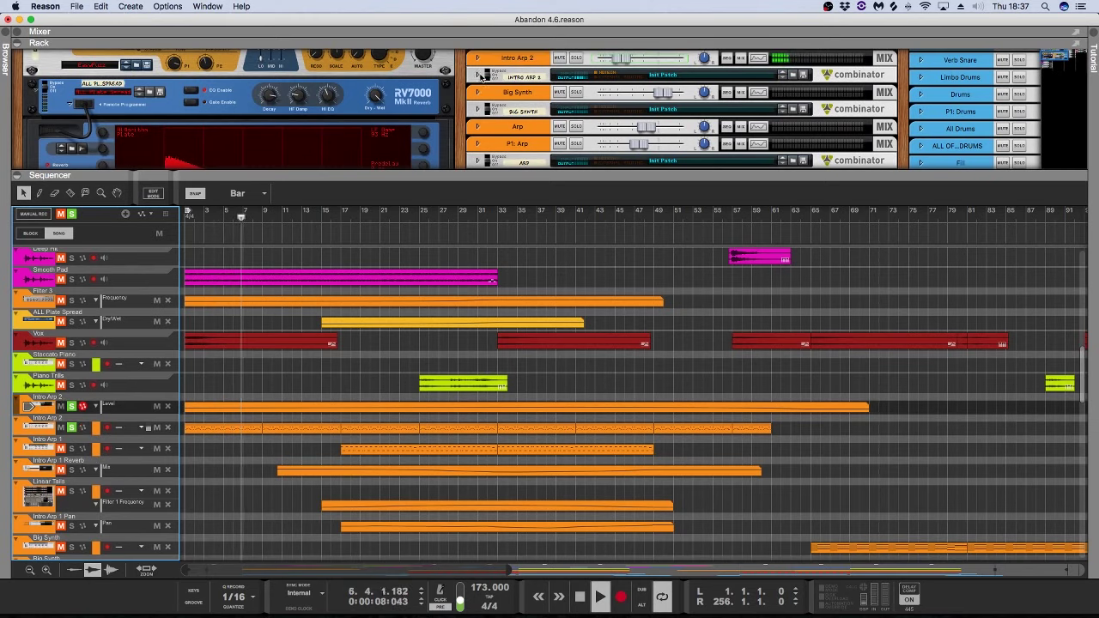
{"action": "left_click", "coordinate": [537, 76]}
{"action": "scroll", "coordinate": [752, 236], "scroll_direction": "down", "scroll_amount": 3}
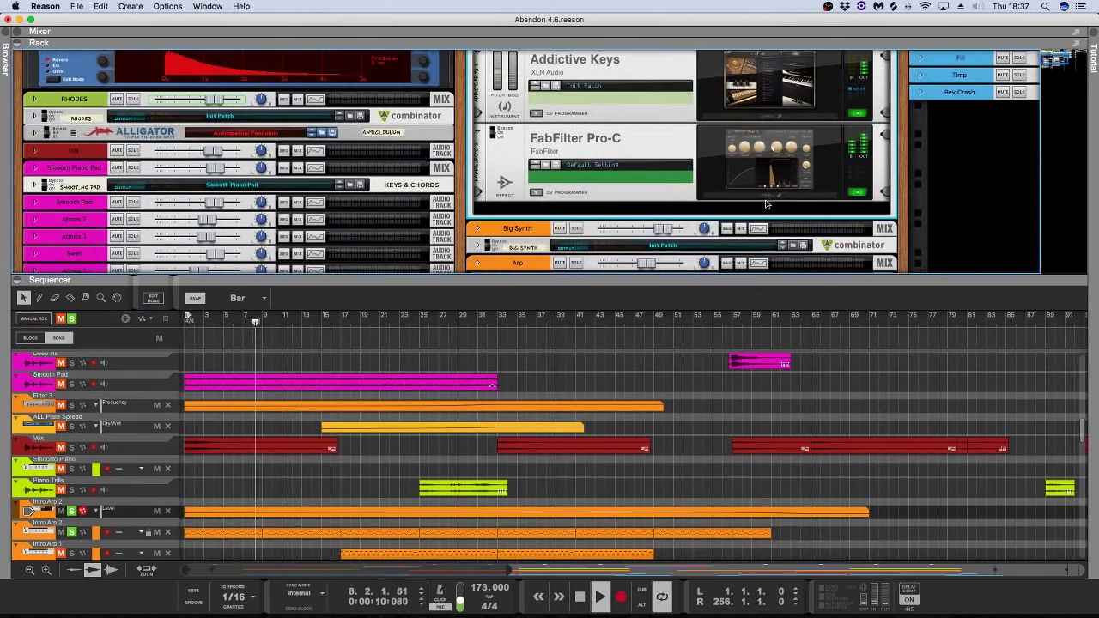
{"action": "left_click", "coordinate": [775, 119]}
{"action": "left_click_drag", "start_coordinate": [1034, 75], "coordinate": [509, 57]}
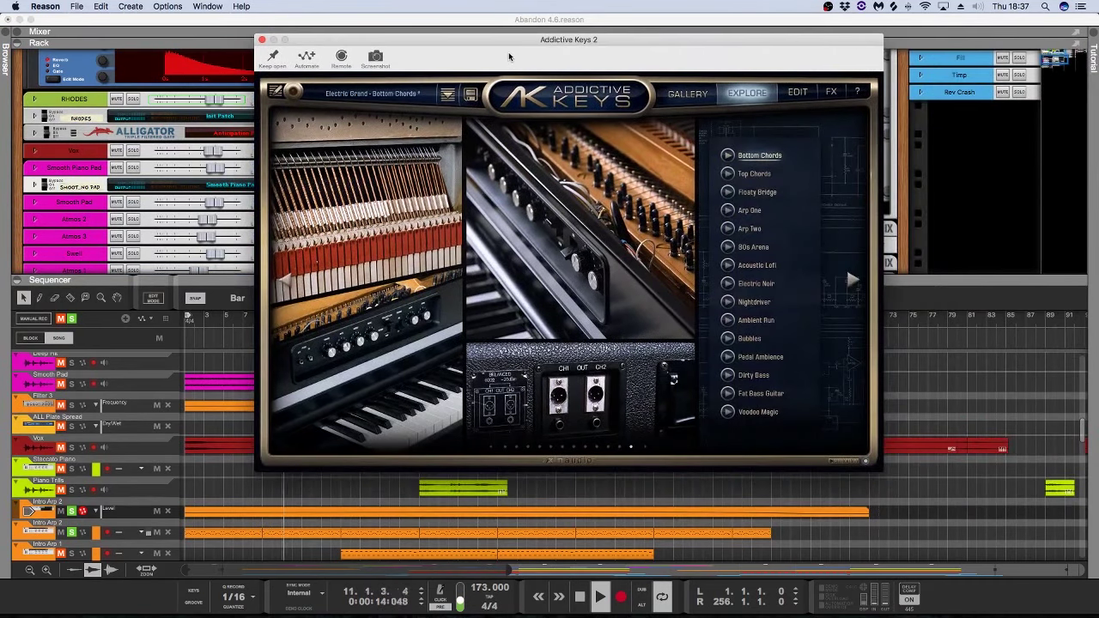
Step: Examine Addictive Keys' Edit page and microphone channels, check the Explore page's preset list, and close the plugin window
{"action": "left_click", "coordinate": [798, 93]}
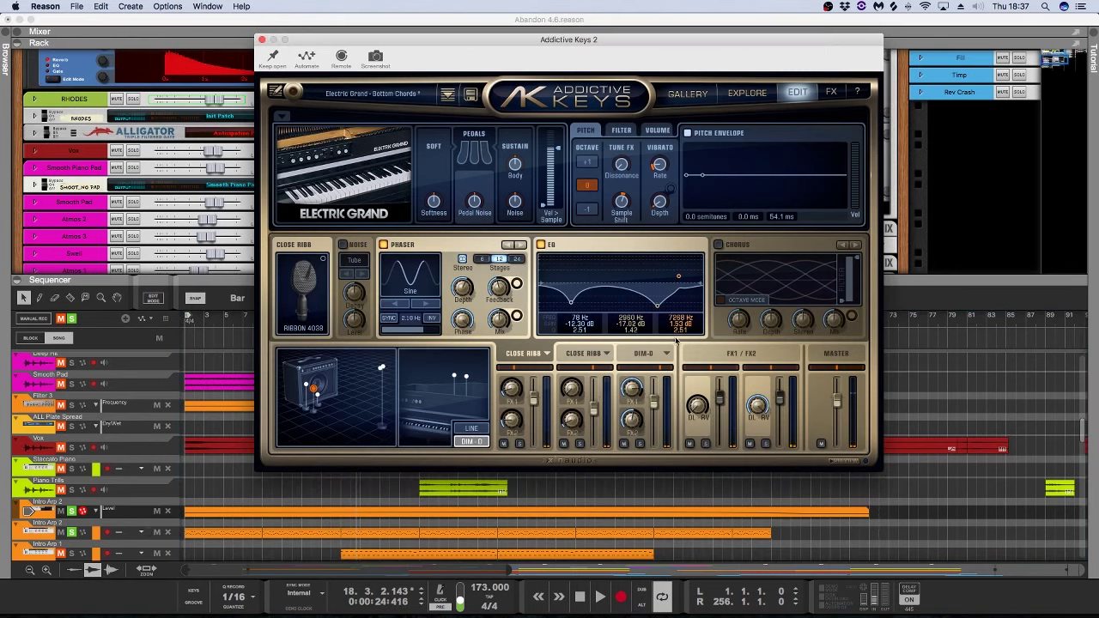
{"action": "left_click", "coordinate": [644, 353]}
{"action": "left_click", "coordinate": [522, 354]}
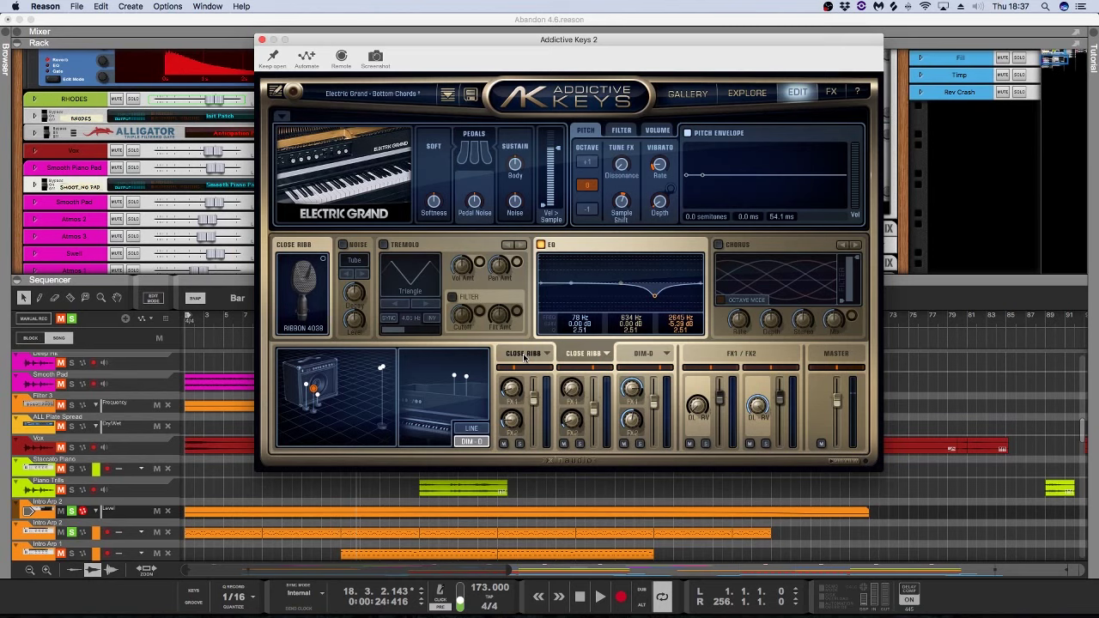
{"action": "left_click_drag", "start_coordinate": [565, 47], "coordinate": [570, 28]}
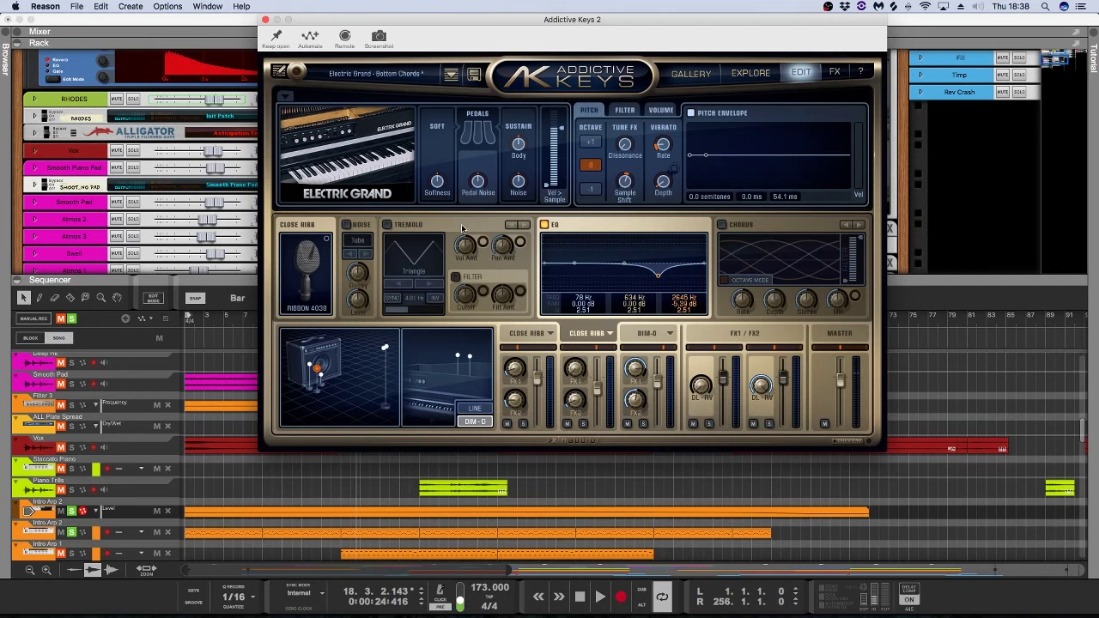
{"action": "left_click", "coordinate": [749, 74]}
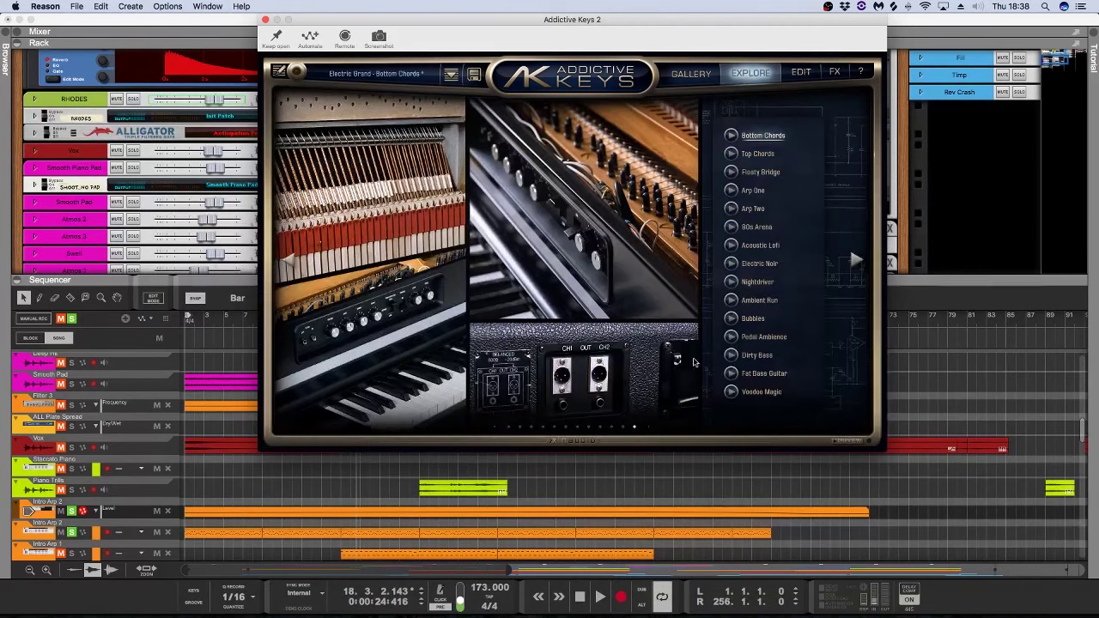
{"action": "left_click", "coordinate": [795, 75]}
{"action": "left_click", "coordinate": [266, 19]}
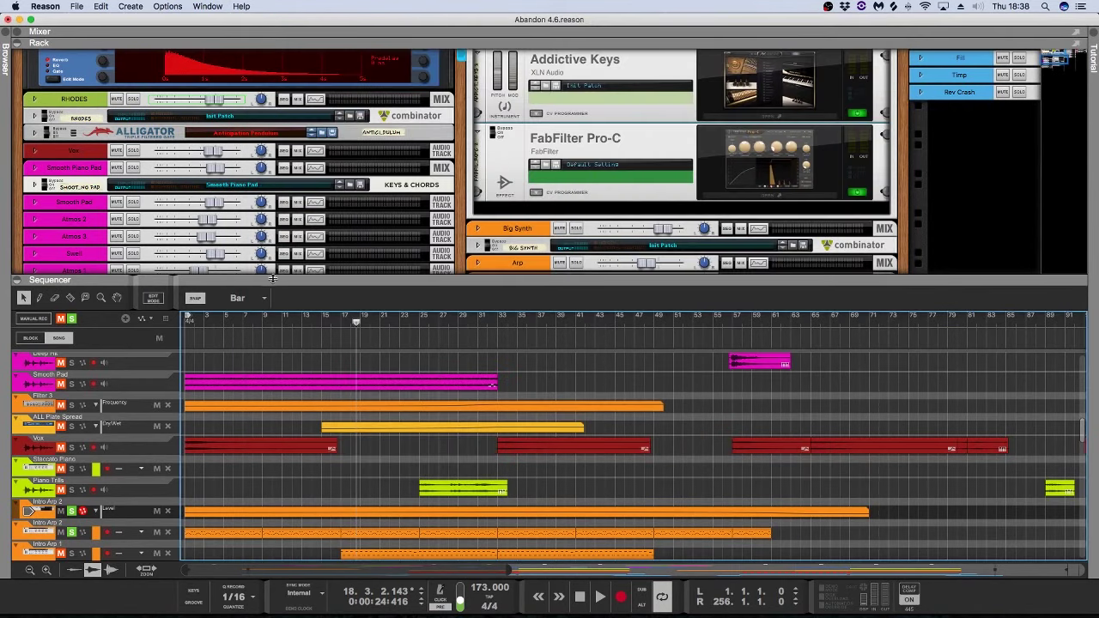
Step: Play the soloed Intro Arp 2 tracks while collapsing their Combinator and checking the Intro Arp 2 mix channel in the rack
{"action": "scroll", "coordinate": [311, 420], "scroll_direction": "down", "scroll_amount": 2}
{"action": "key", "text": "space"}
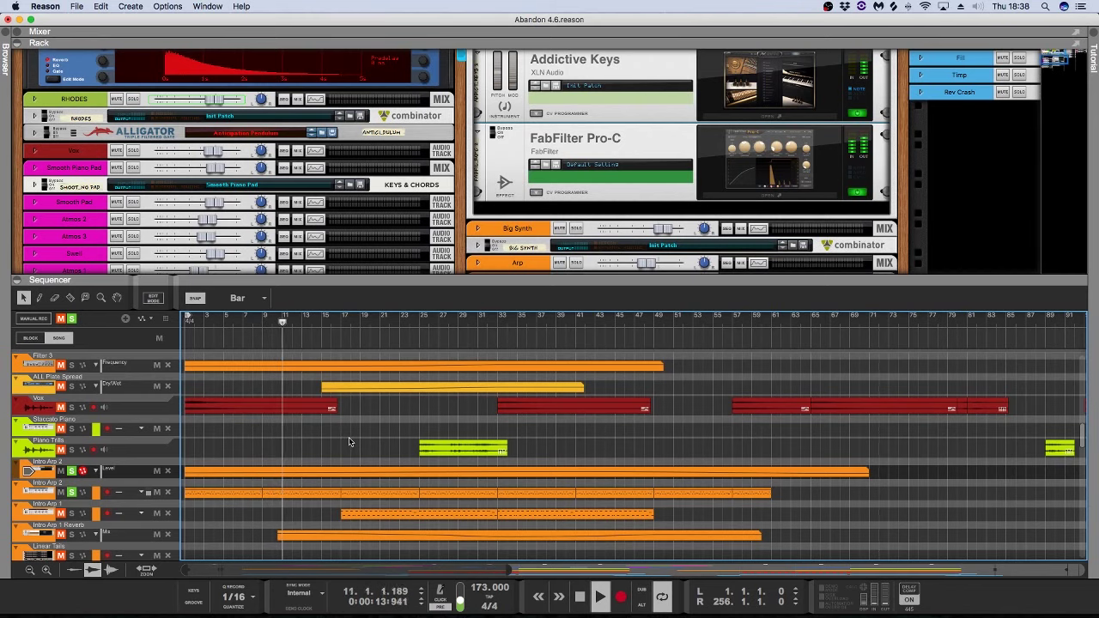
{"action": "scroll", "coordinate": [348, 442], "scroll_direction": "down", "scroll_amount": 2}
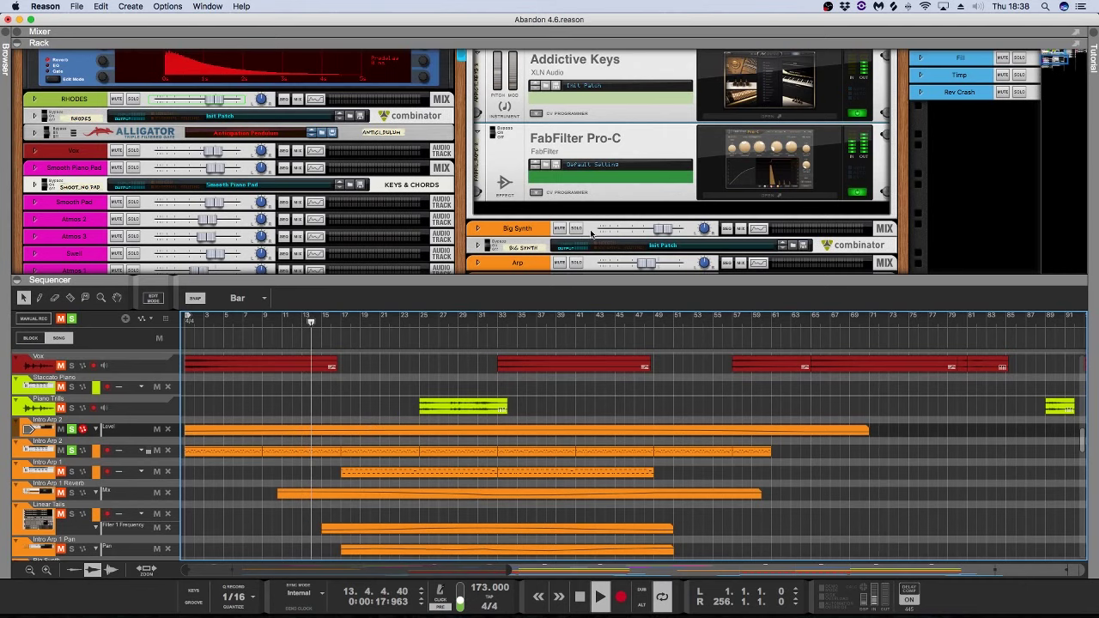
{"action": "scroll", "coordinate": [594, 230], "scroll_direction": "up", "scroll_amount": 2}
{"action": "scroll", "coordinate": [594, 230], "scroll_direction": "up", "scroll_amount": 5}
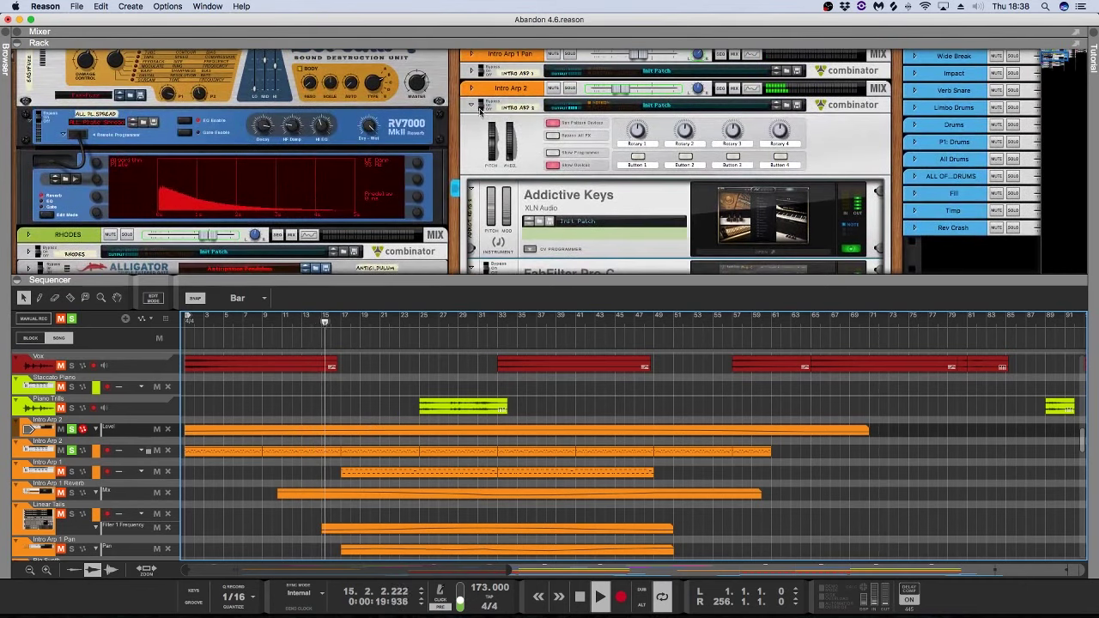
{"action": "left_click", "coordinate": [471, 88]}
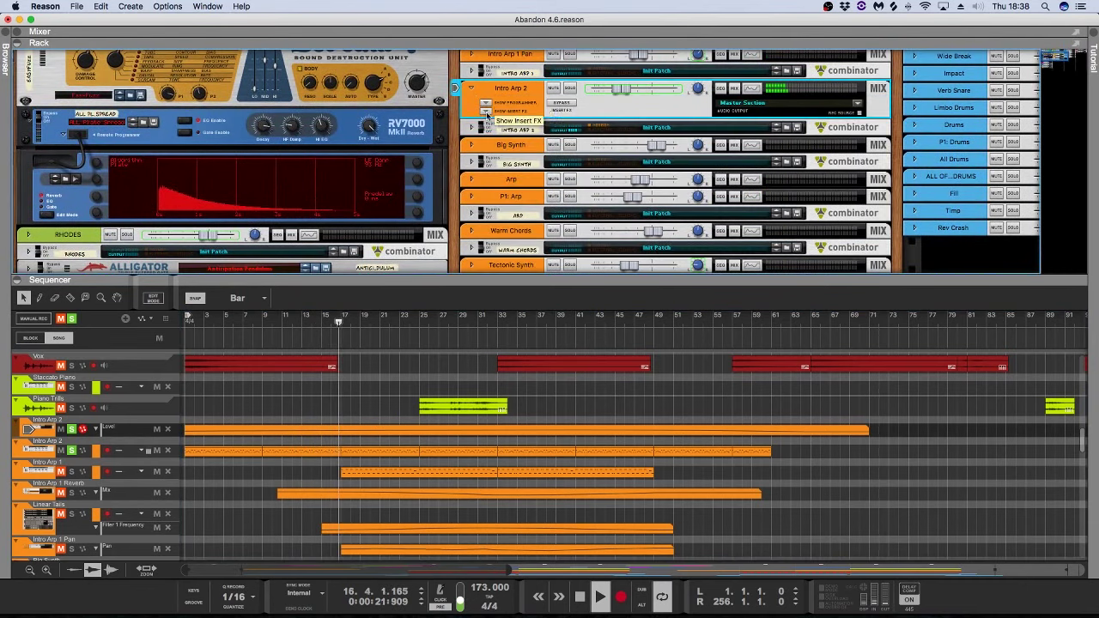
{"action": "left_click", "coordinate": [471, 88]}
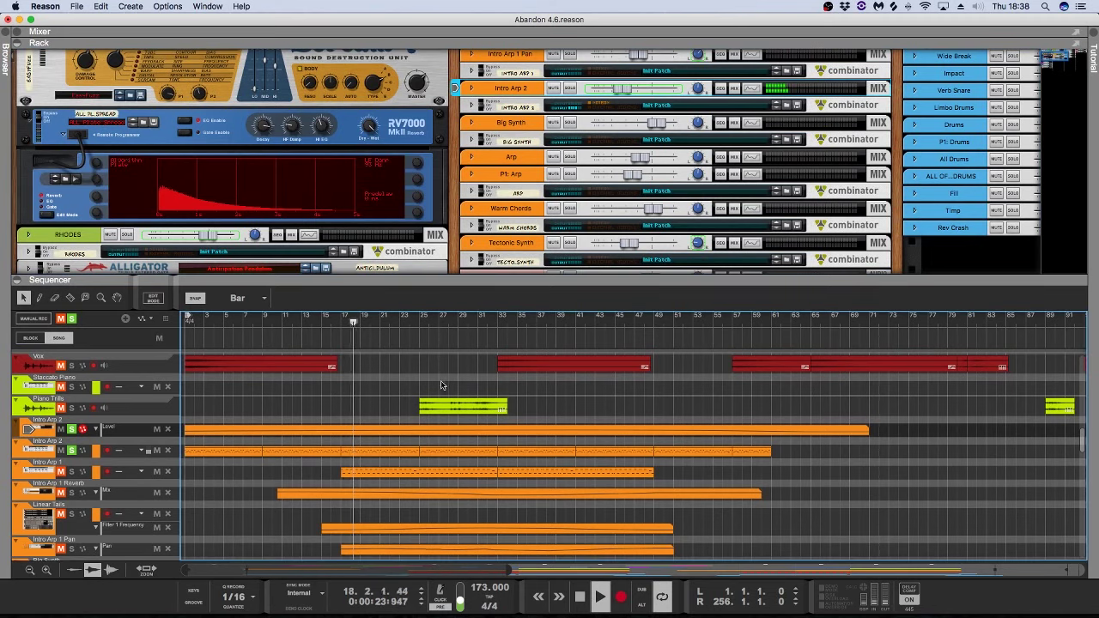
{"action": "scroll", "coordinate": [367, 429], "scroll_direction": "down", "scroll_amount": 1}
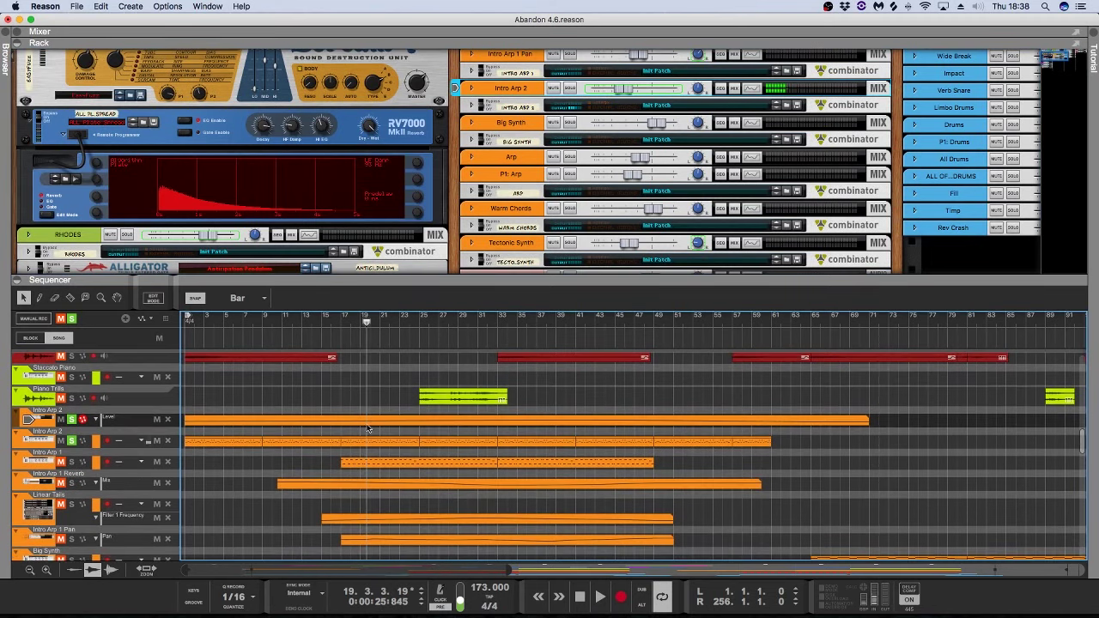
Step: Replace the Intro Arp 2 solos with Intro Arp 1, play it from bar 17, and add Intro Arp 1 Reverb to the solo
{"action": "left_click", "coordinate": [72, 319]}
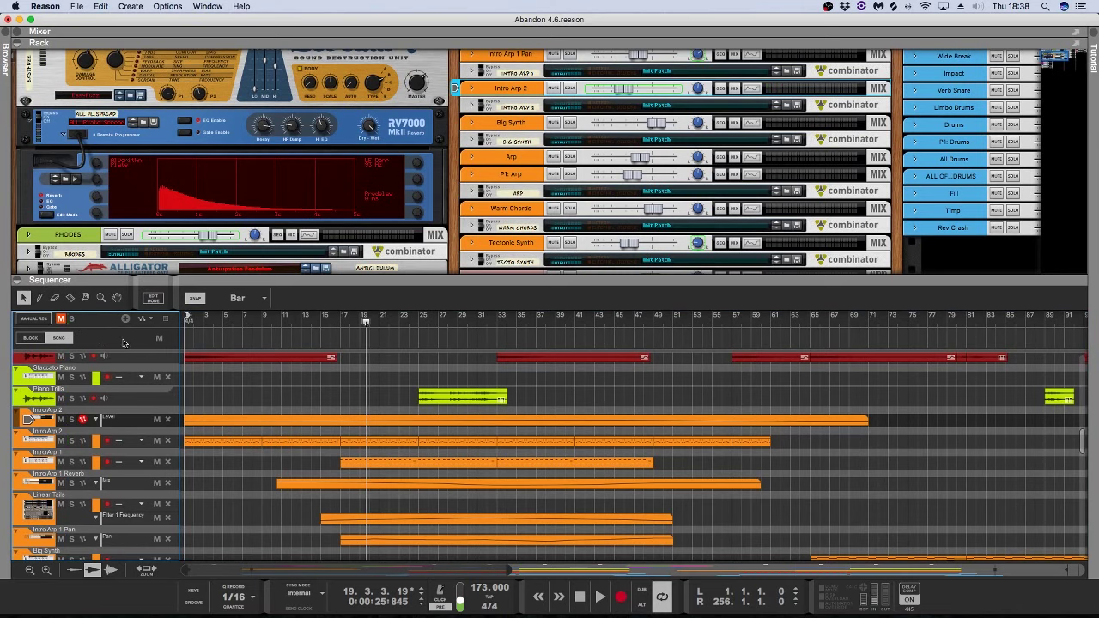
{"action": "left_click", "coordinate": [342, 317]}
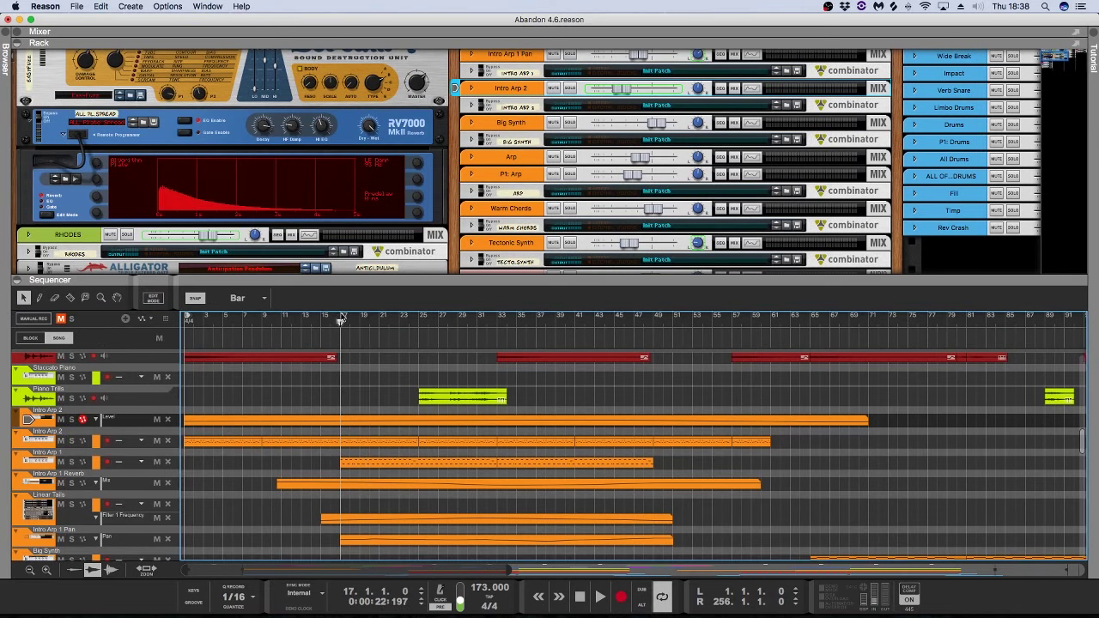
{"action": "left_click", "coordinate": [72, 462]}
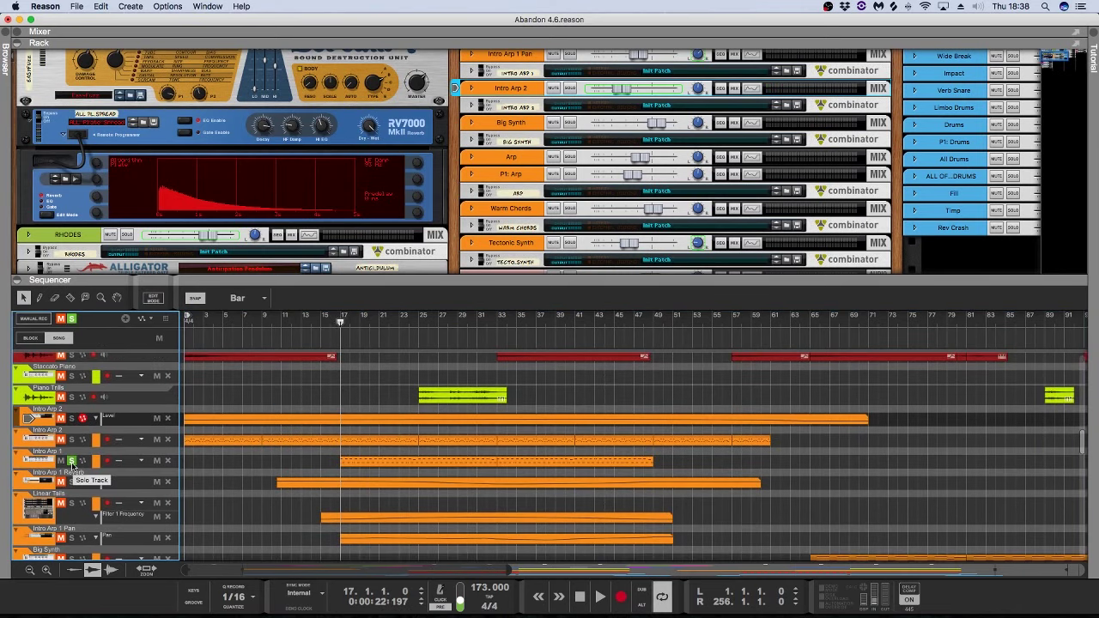
{"action": "key", "text": "space"}
{"action": "left_click", "coordinate": [73, 482]}
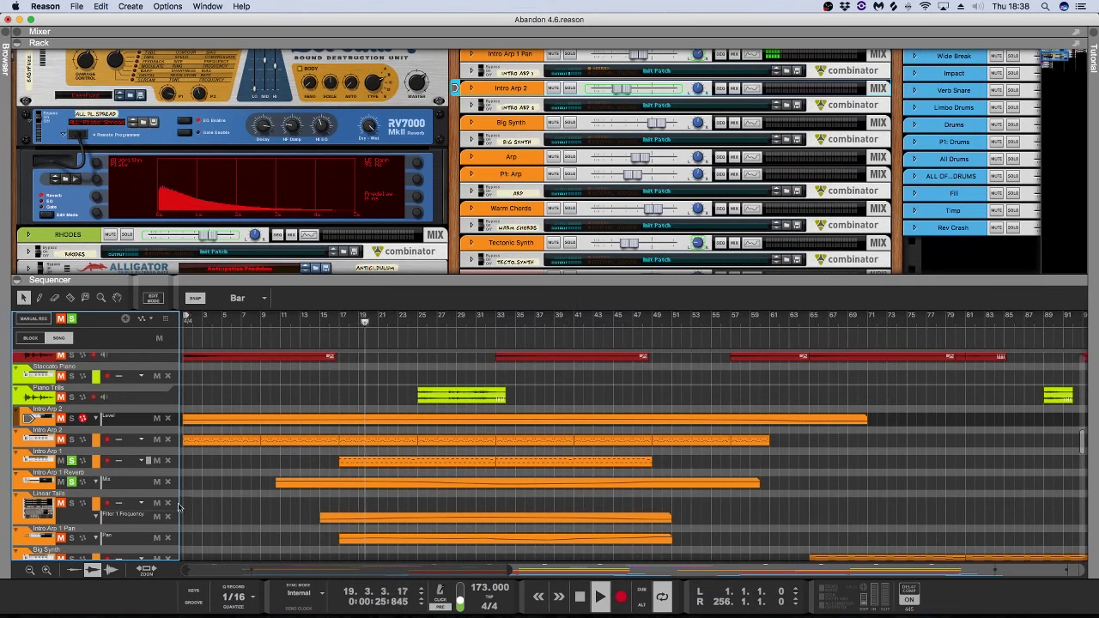
Step: Expand the Intro Arp 1 Combinator and enlarge the rack to examine the Nostromo synth with the Linear Tails patch
{"action": "left_click", "coordinate": [471, 73]}
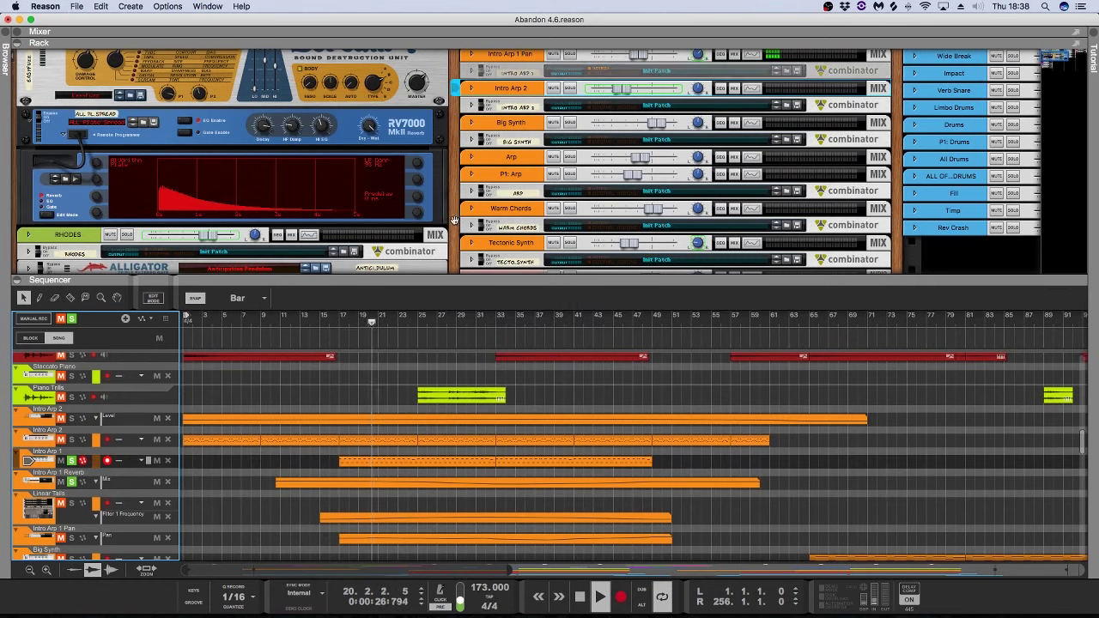
{"action": "left_click", "coordinate": [470, 72]}
{"action": "scroll", "coordinate": [682, 262], "scroll_direction": "down", "scroll_amount": 3}
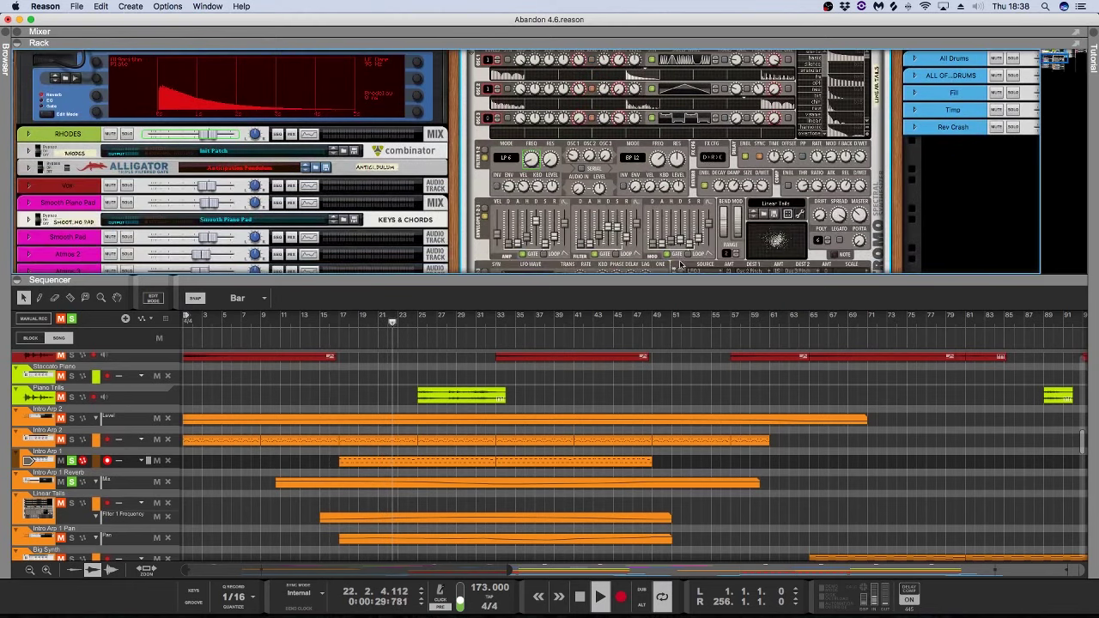
{"action": "left_click_drag", "start_coordinate": [683, 274], "coordinate": [696, 366]}
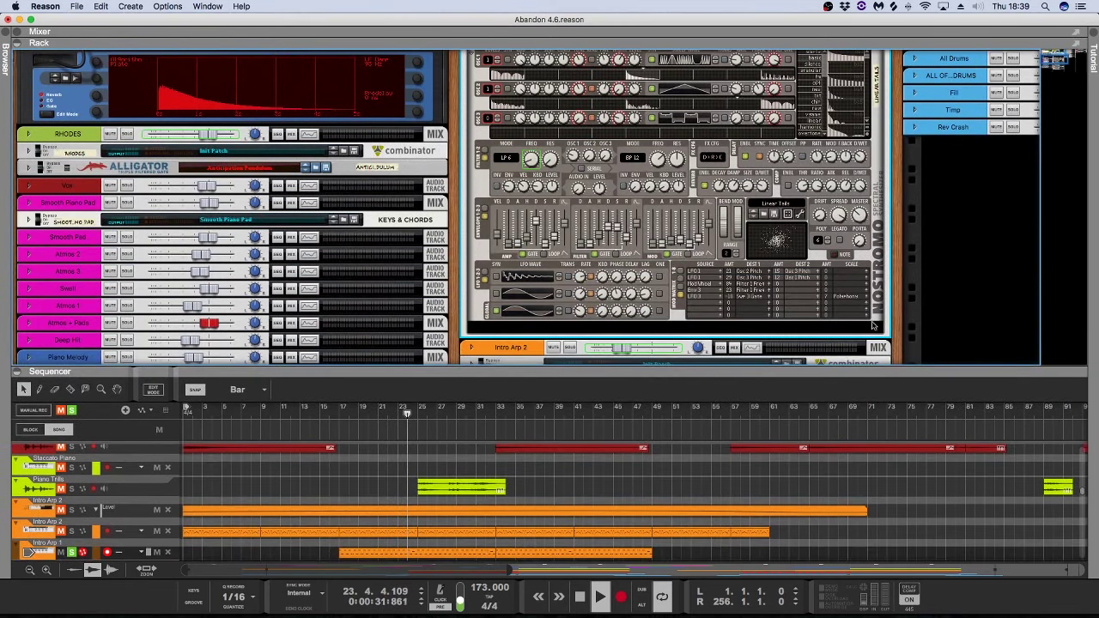
{"action": "scroll", "coordinate": [879, 275], "scroll_direction": "up", "scroll_amount": 1}
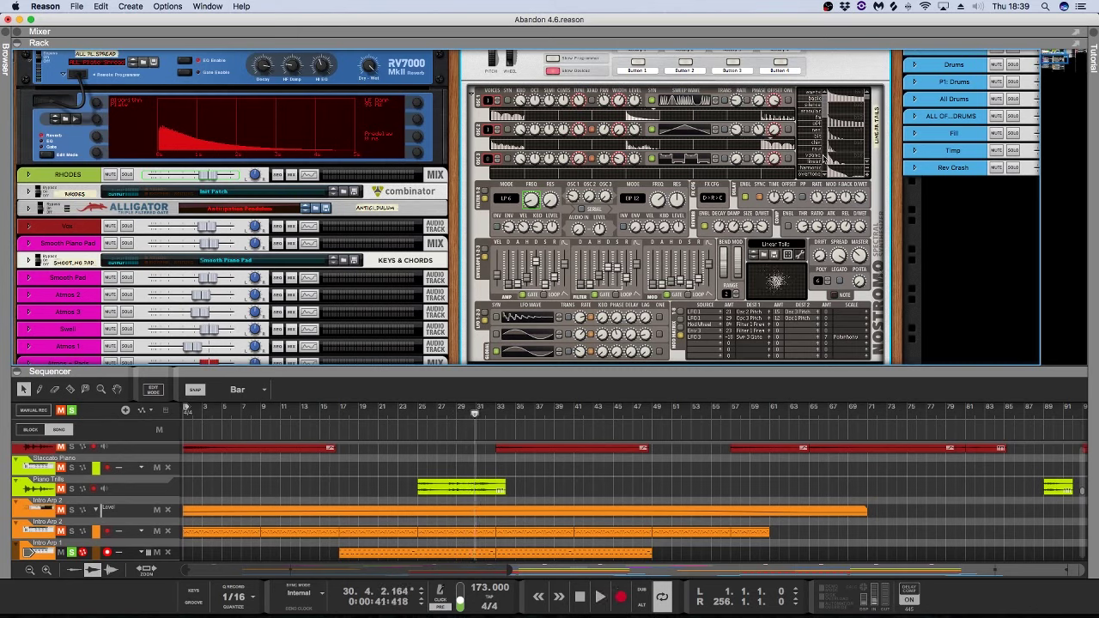
{"action": "scroll", "coordinate": [826, 125], "scroll_direction": "down", "scroll_amount": 5}
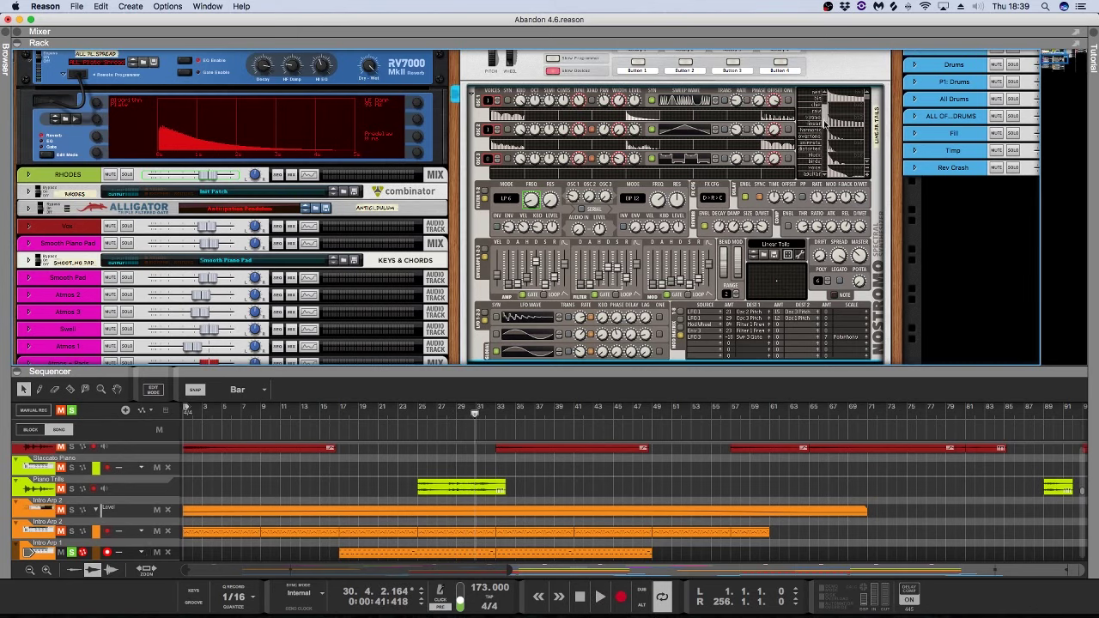
Step: Play the soloed Intro Arp 1 onward from bar 30 and add the Linear Tails track to the solo
{"action": "scroll", "coordinate": [826, 124], "scroll_direction": "up", "scroll_amount": 5}
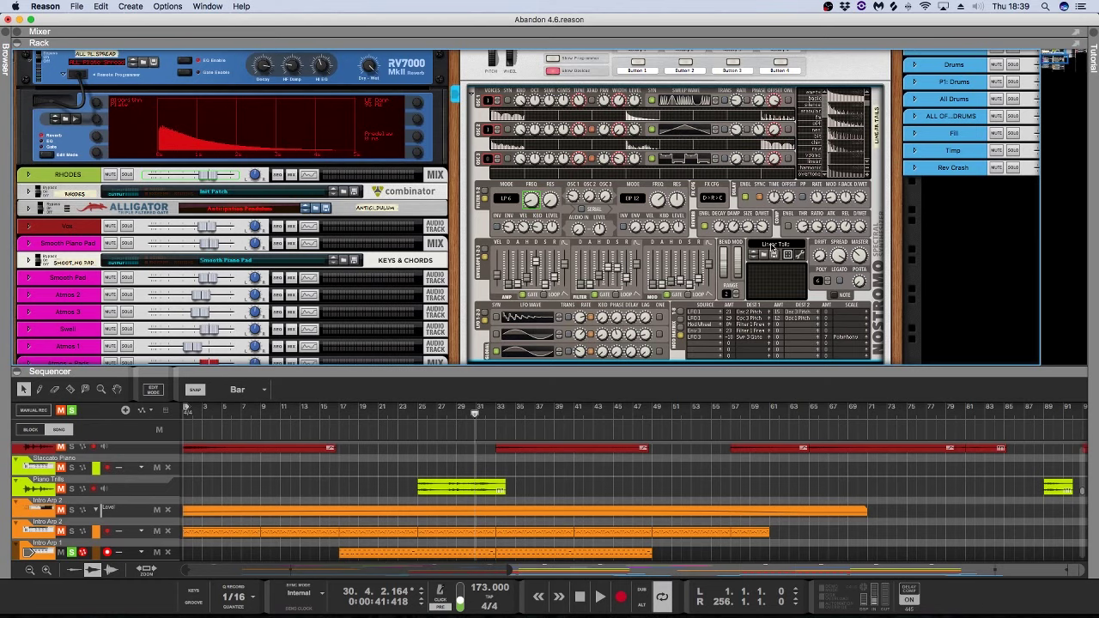
{"action": "scroll", "coordinate": [823, 113], "scroll_direction": "down", "scroll_amount": 3}
{"action": "scroll", "coordinate": [455, 433], "scroll_direction": "down", "scroll_amount": 4}
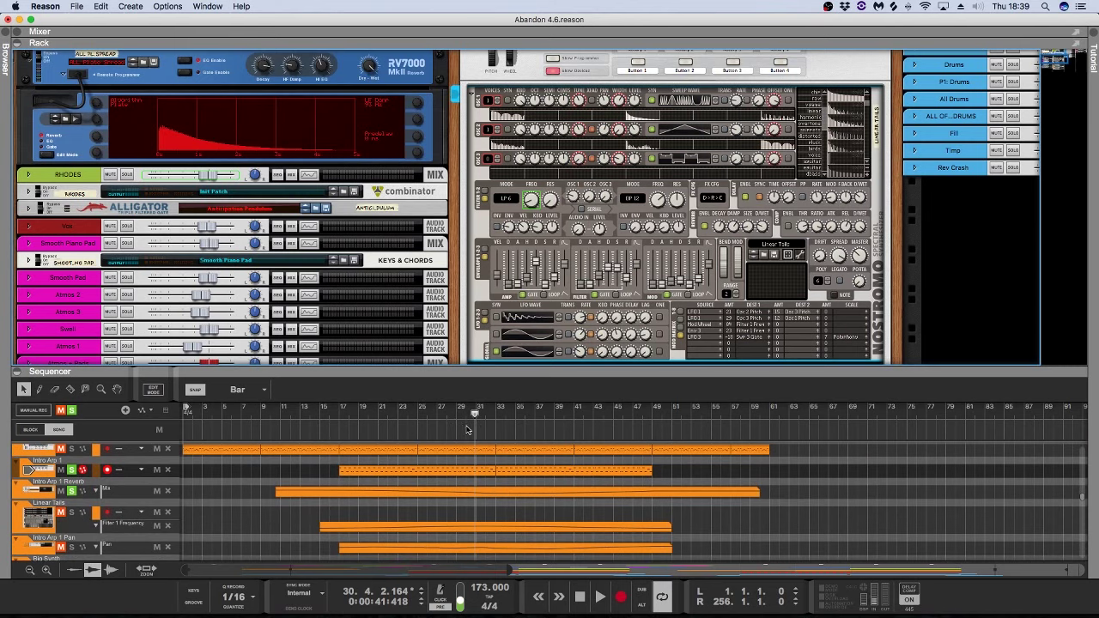
{"action": "key", "text": "space"}
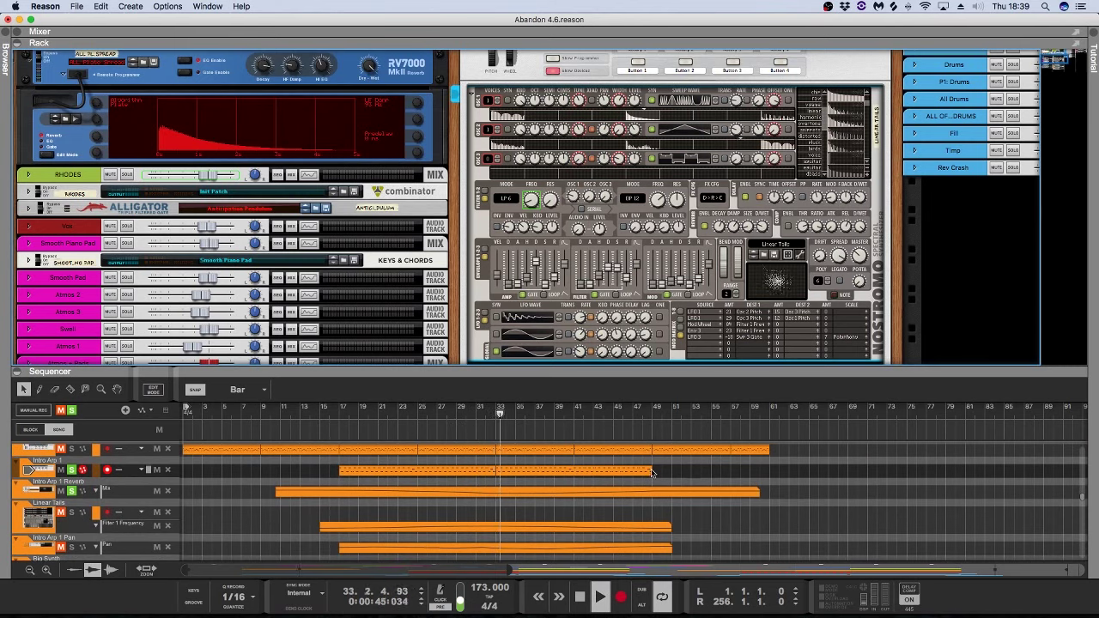
{"action": "key", "text": "space"}
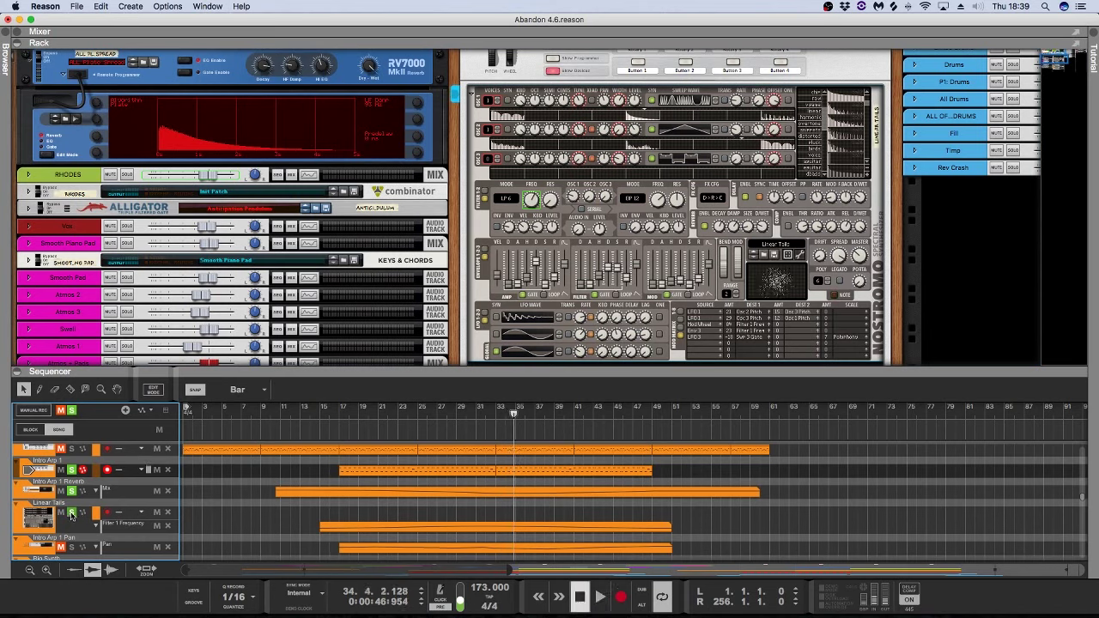
Step: Add Intro Arp 1 Pan to the solo and play the Intro Arp 1 layers from bar 17
{"action": "left_click", "coordinate": [347, 416]}
{"action": "left_click", "coordinate": [340, 414]}
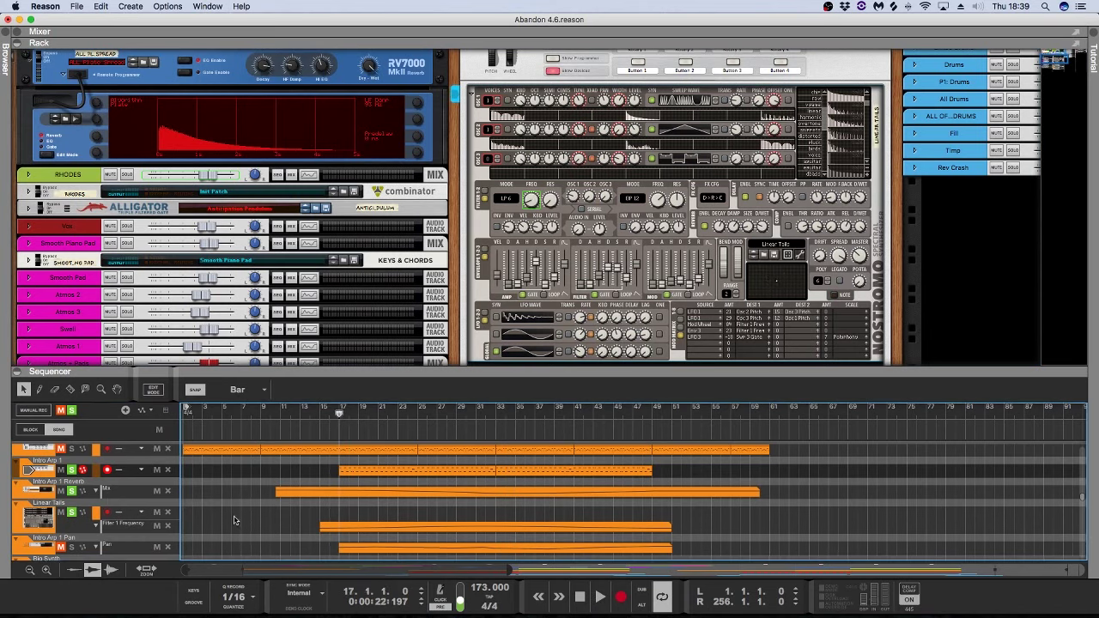
{"action": "scroll", "coordinate": [86, 522], "scroll_direction": "down", "scroll_amount": 1}
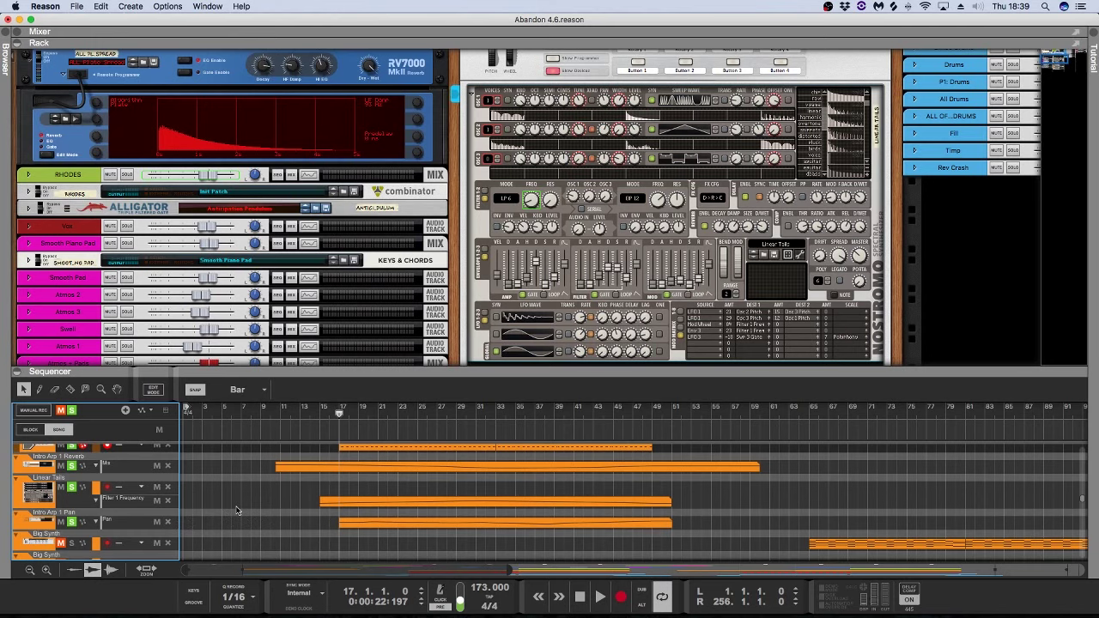
{"action": "key", "text": "space"}
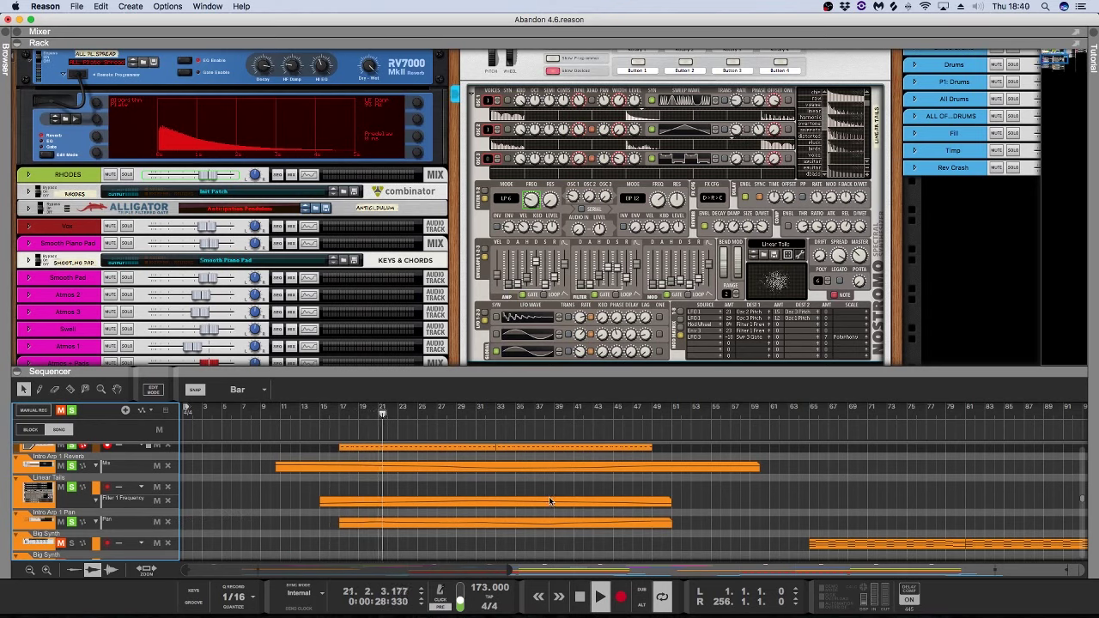
Step: Open and close the Intro Arp 1 Pan automation clip during playback, and enlarge the sequencer area
{"action": "double_click", "coordinate": [535, 529]}
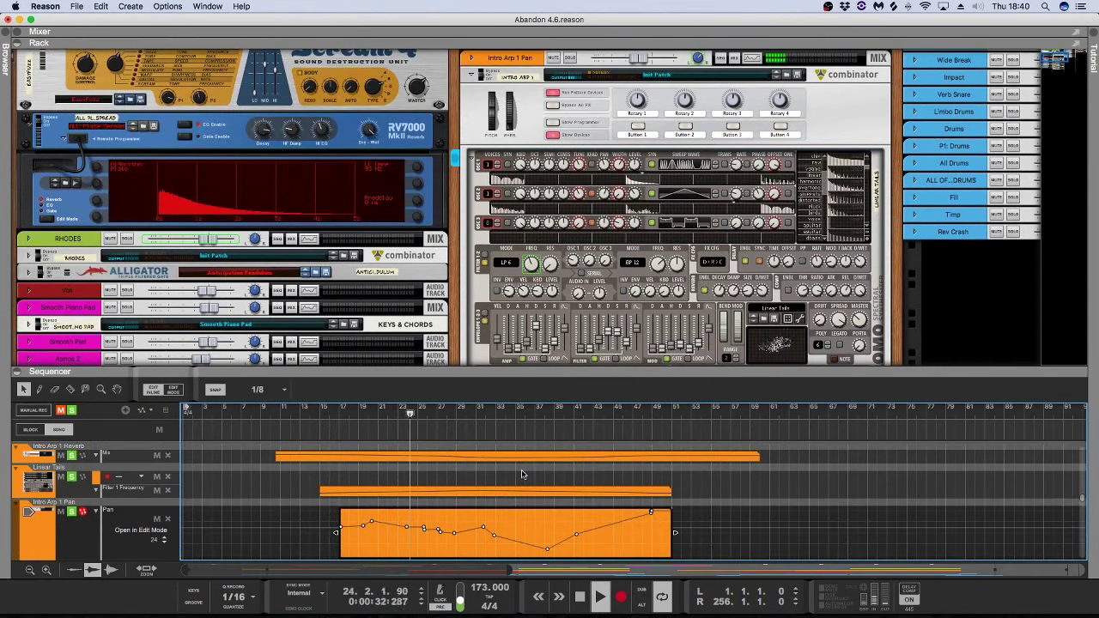
{"action": "key", "text": "super+e"}
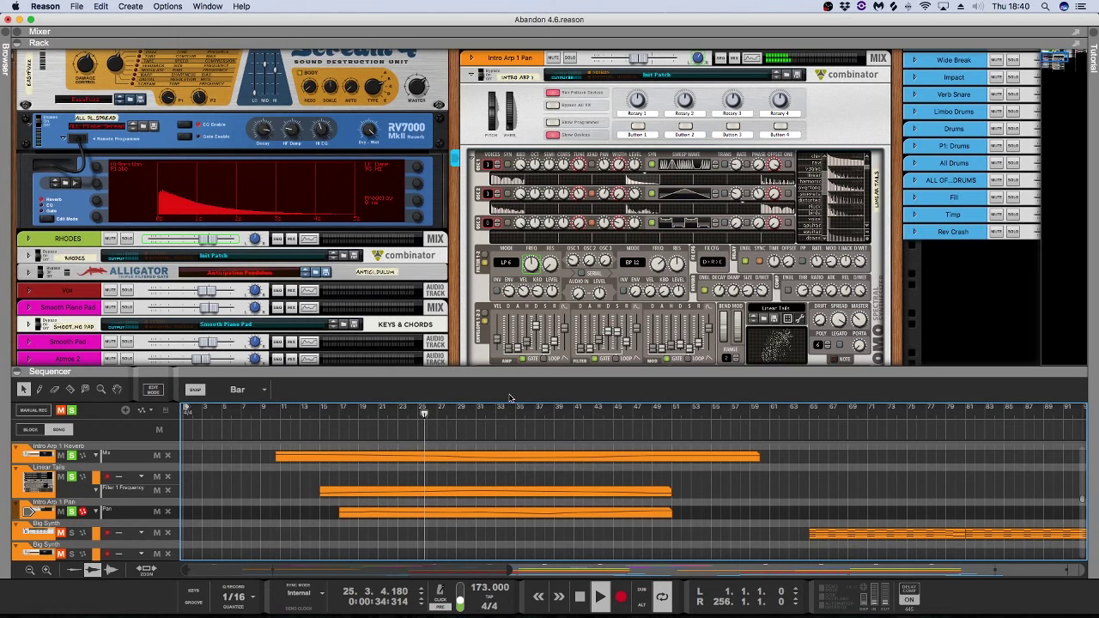
{"action": "left_click_drag", "start_coordinate": [493, 370], "coordinate": [515, 291]}
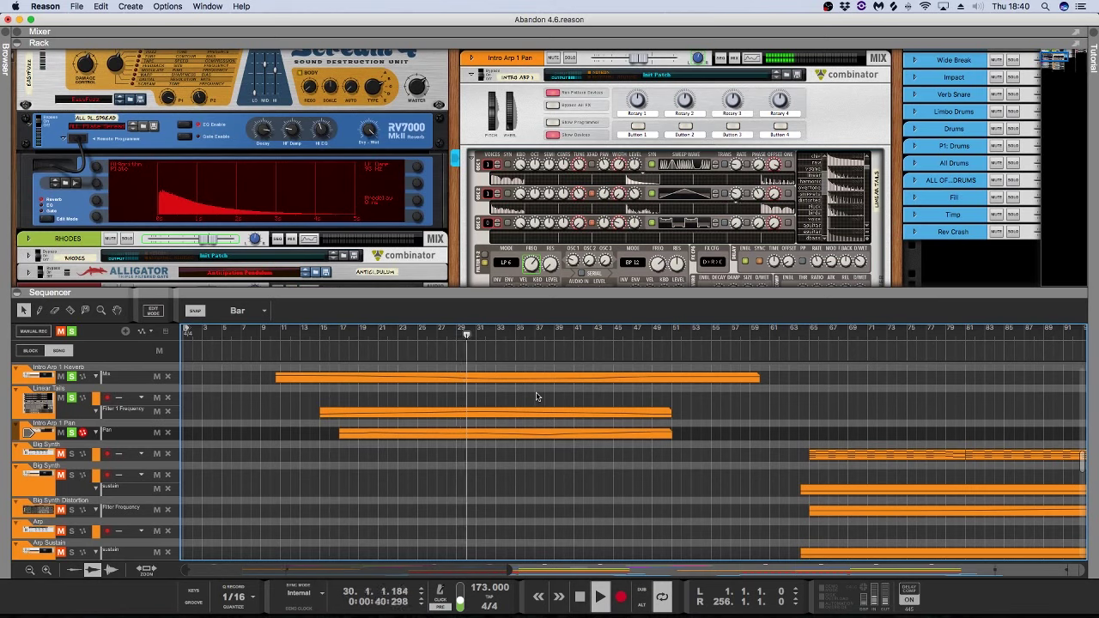
{"action": "key", "text": "space"}
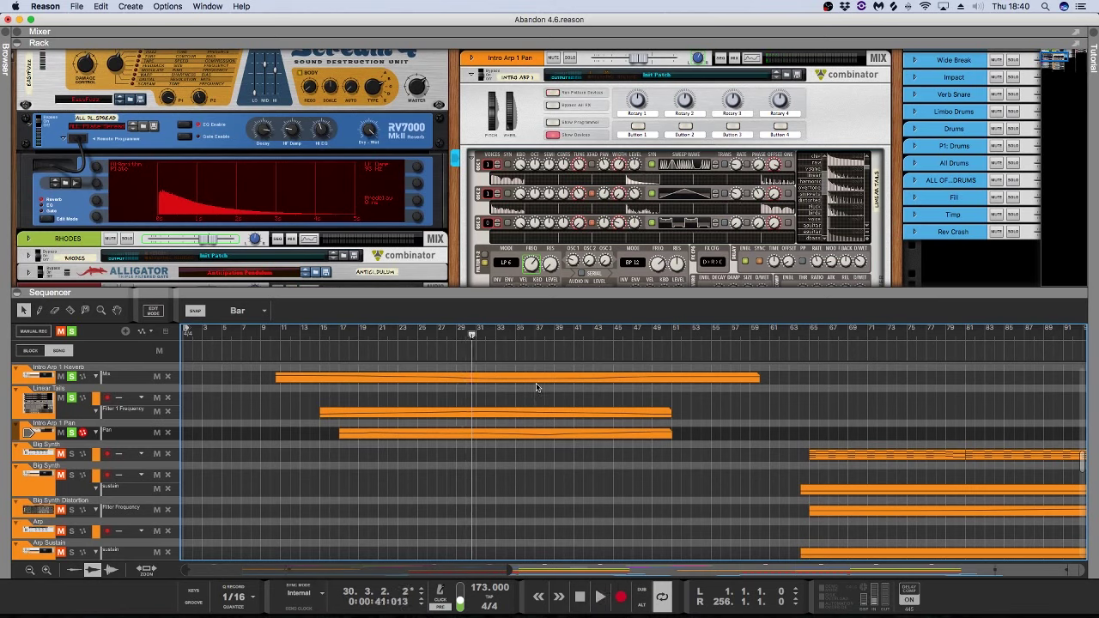
{"action": "left_click_drag", "start_coordinate": [555, 290], "coordinate": [561, 217]}
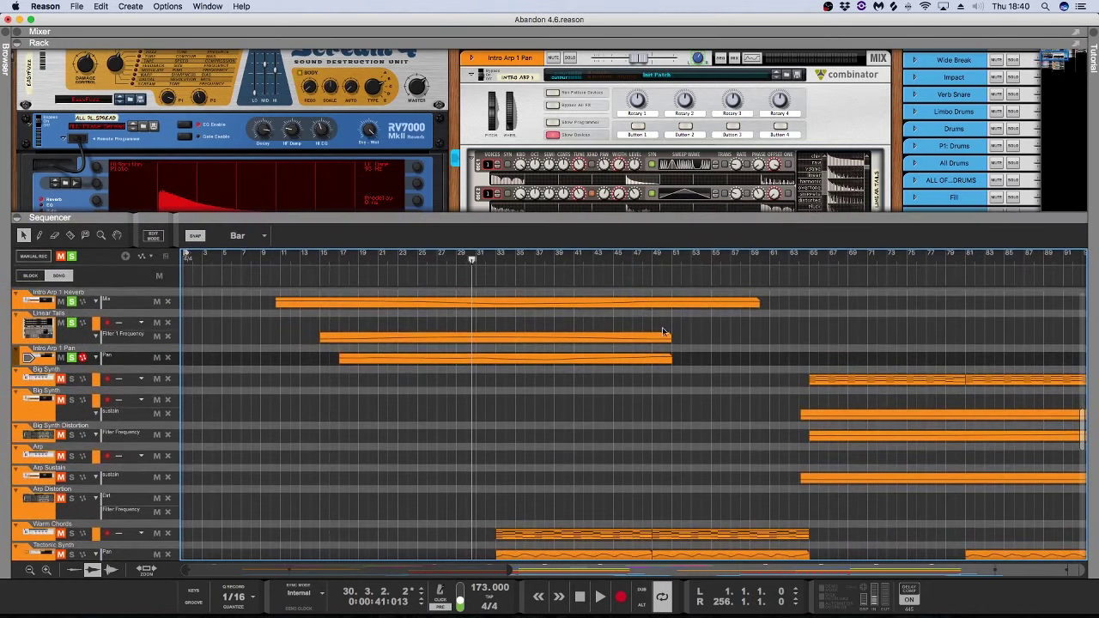
Step: Play the soloed Intro Arp 1 tracks from bar 37 and add the Intro Arp 2 note track to the solo
{"action": "scroll", "coordinate": [672, 334], "scroll_direction": "up", "scroll_amount": 3}
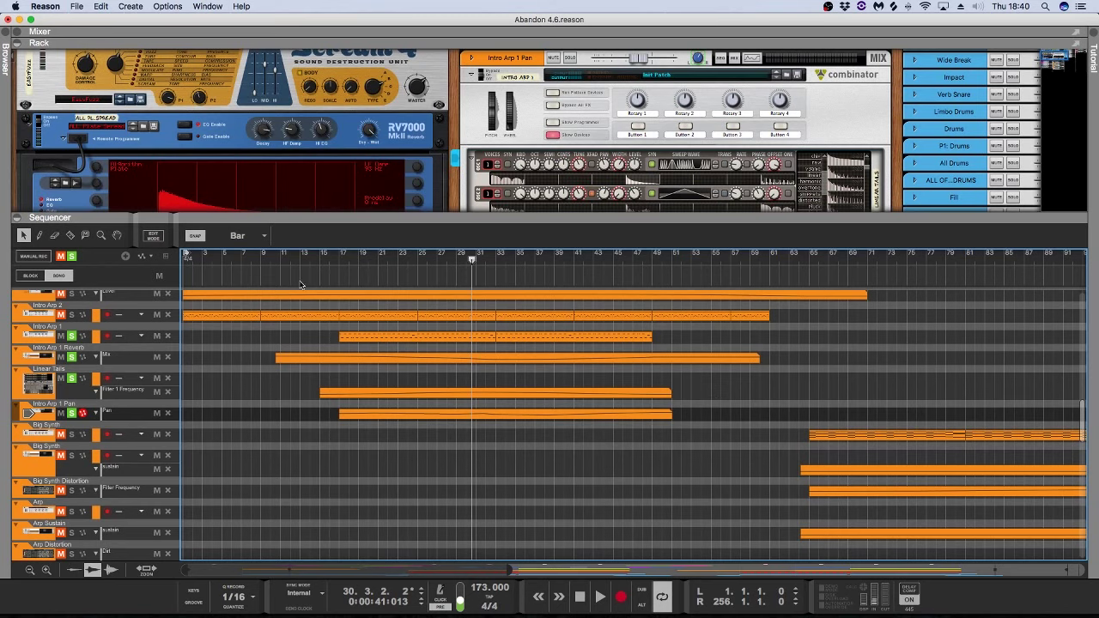
{"action": "left_click", "coordinate": [508, 263]}
{"action": "left_click", "coordinate": [532, 261]}
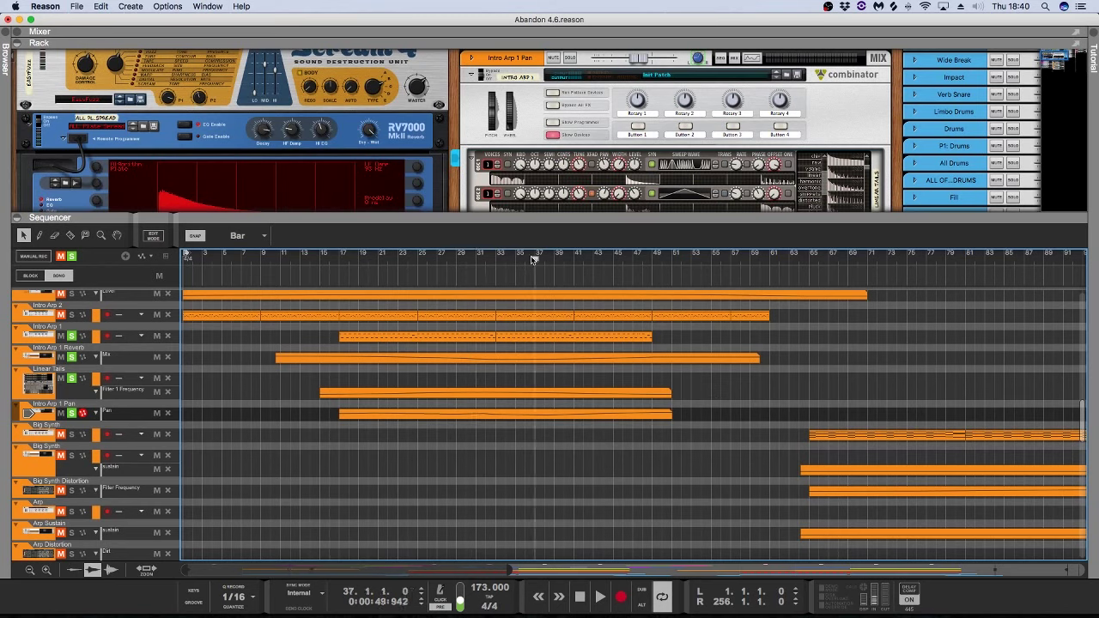
{"action": "key", "text": "space"}
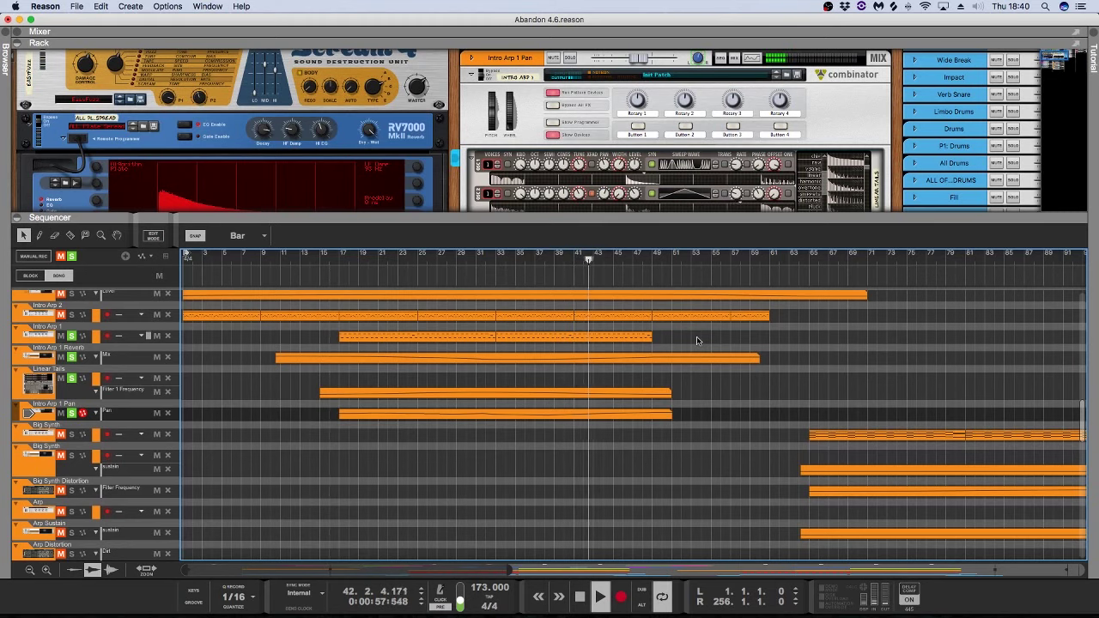
{"action": "scroll", "coordinate": [687, 352], "scroll_direction": "right", "scroll_amount": 1}
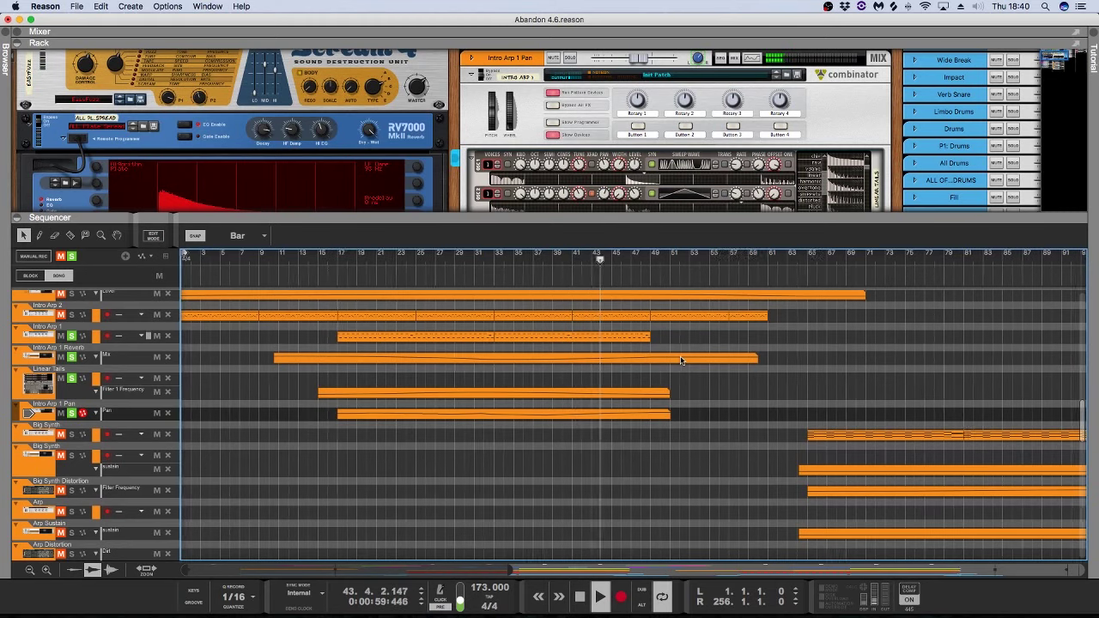
{"action": "scroll", "coordinate": [675, 361], "scroll_direction": "left", "scroll_amount": 1}
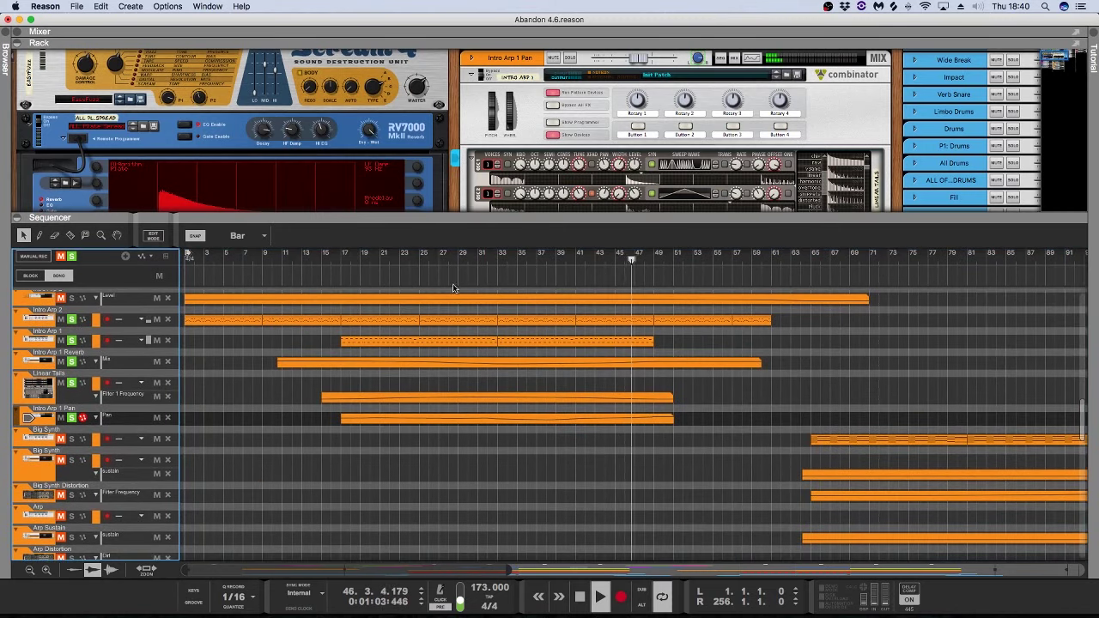
{"action": "key", "text": "space"}
{"action": "key", "text": "super+z"}
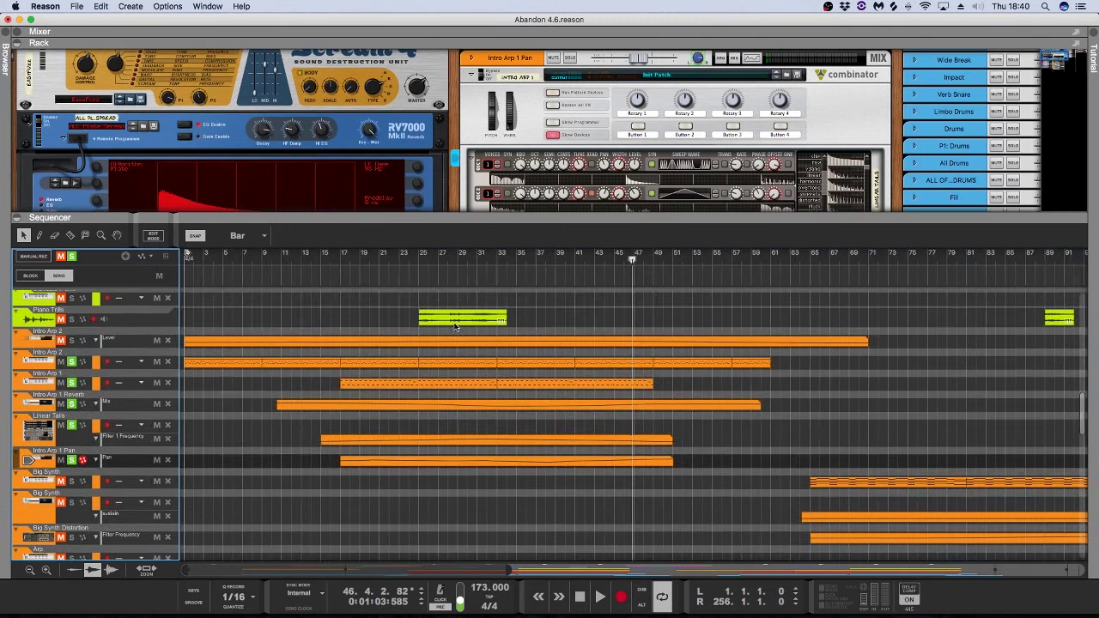
Step: Clear all track solos and set the song position to bar 17
{"action": "left_click", "coordinate": [498, 270]}
{"action": "scroll", "coordinate": [148, 292], "scroll_direction": "up", "scroll_amount": 5}
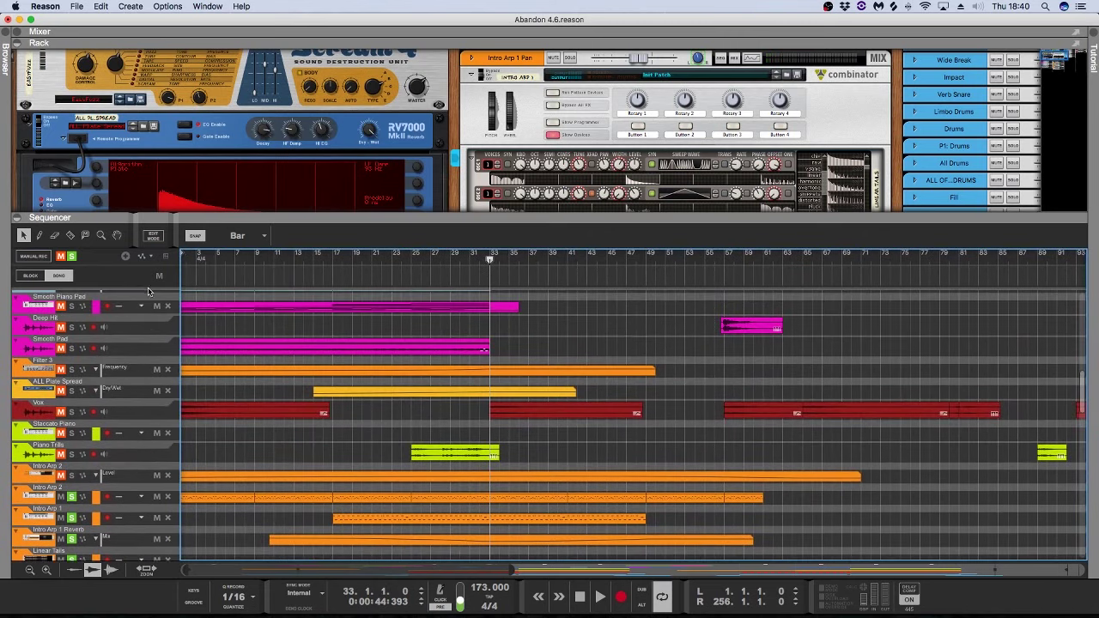
{"action": "left_click", "coordinate": [74, 256]}
{"action": "left_click", "coordinate": [335, 258]}
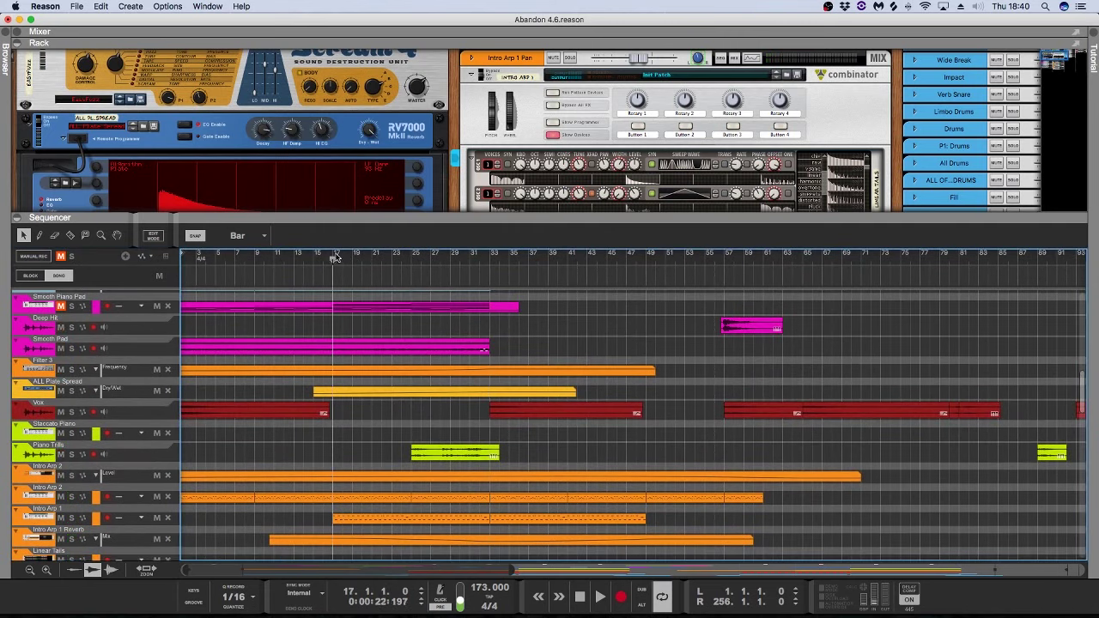
Step: Enlarge the sequencer further and briefly play the unsoloed arrangement from bar 17
{"action": "left_click_drag", "start_coordinate": [367, 218], "coordinate": [367, 144]}
{"action": "scroll", "coordinate": [362, 332], "scroll_direction": "up", "scroll_amount": 10}
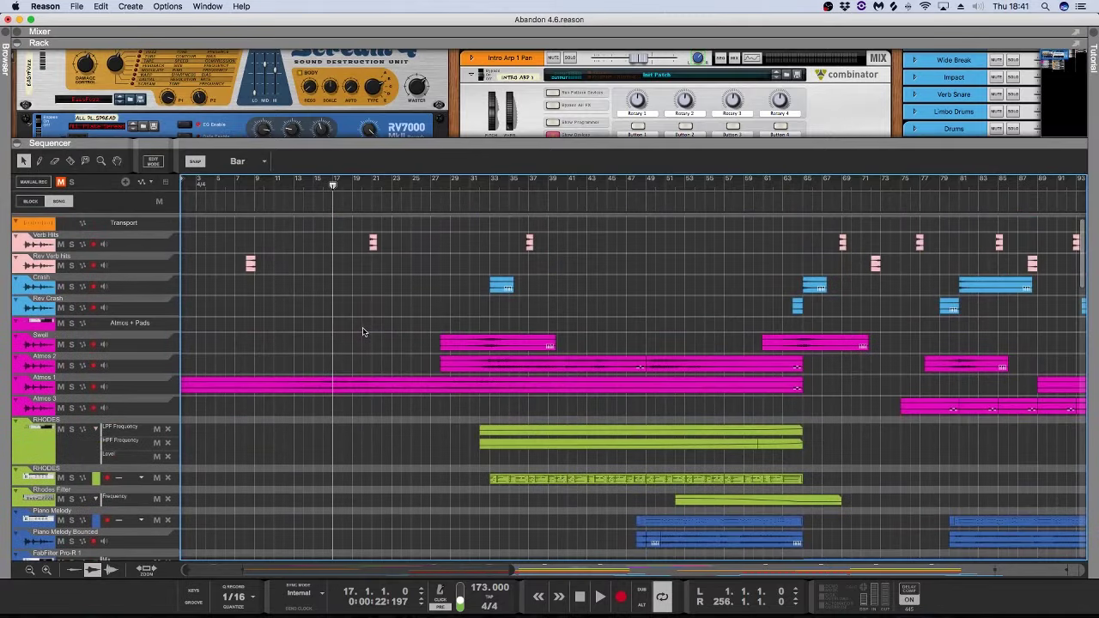
{"action": "scroll", "coordinate": [446, 304], "scroll_direction": "down", "scroll_amount": 10}
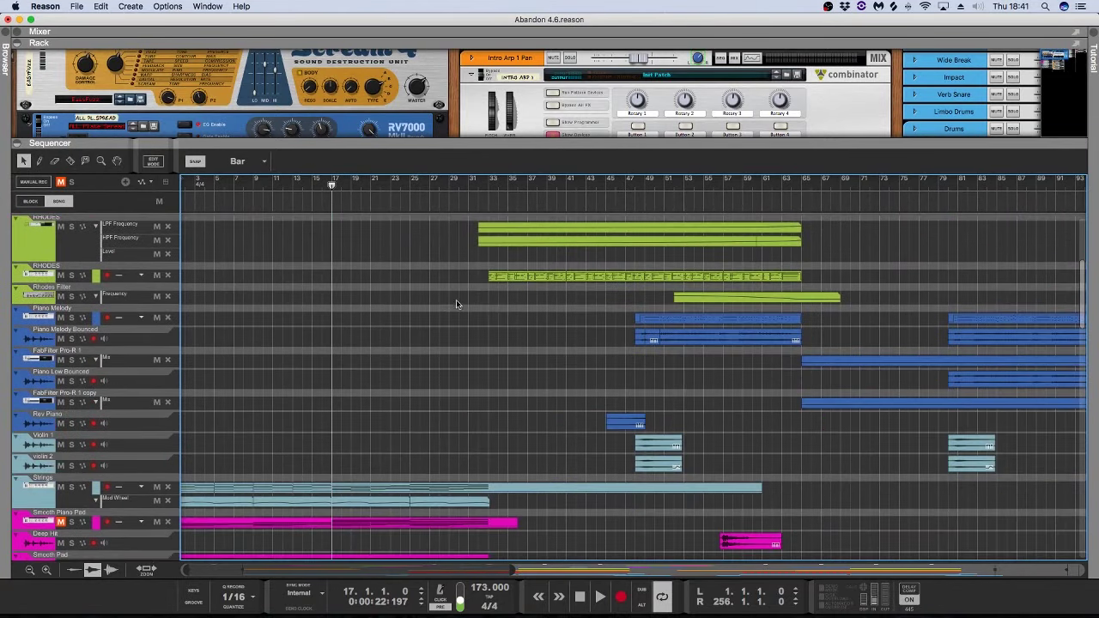
{"action": "scroll", "coordinate": [366, 320], "scroll_direction": "down", "scroll_amount": 3}
{"action": "key", "text": "space"}
{"action": "key", "text": "space"}
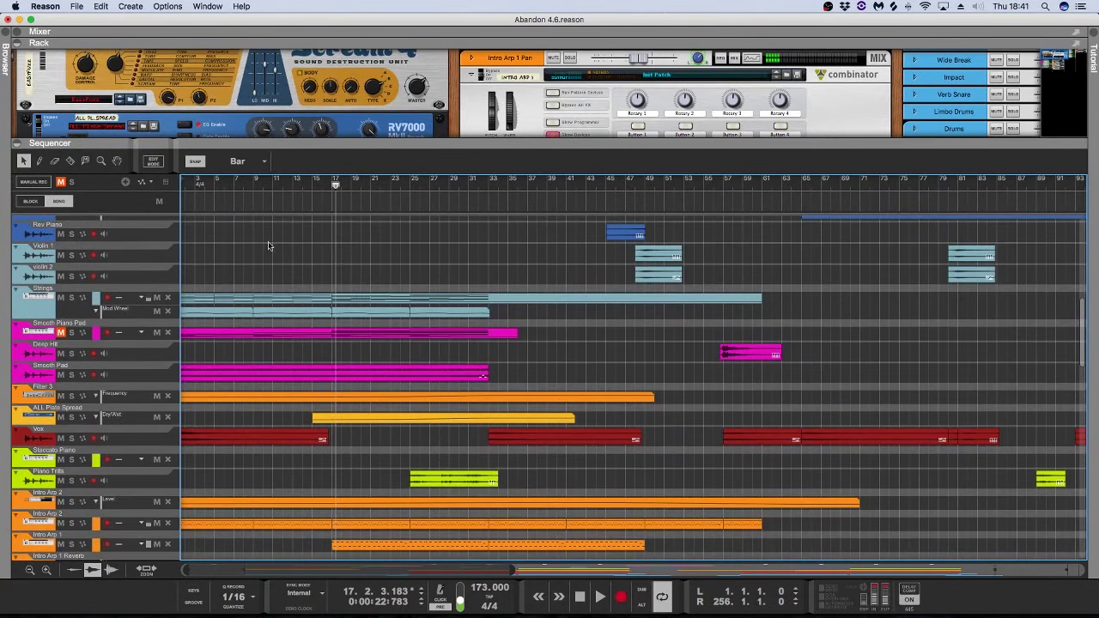
Step: Review the intro's track list and move the song position to bar 25, at the start of the Piano Trills clip
{"action": "scroll", "coordinate": [242, 245], "scroll_direction": "up", "scroll_amount": 8}
{"action": "scroll", "coordinate": [303, 282], "scroll_direction": "up", "scroll_amount": 3}
{"action": "scroll", "coordinate": [321, 292], "scroll_direction": "down", "scroll_amount": 10}
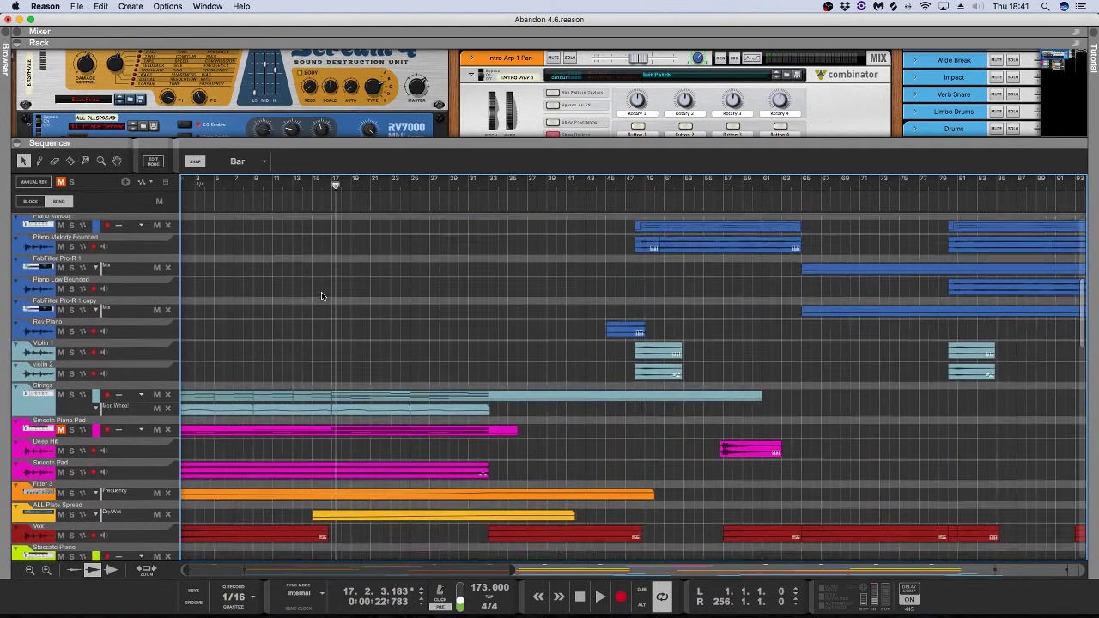
{"action": "scroll", "coordinate": [321, 296], "scroll_direction": "down", "scroll_amount": 2}
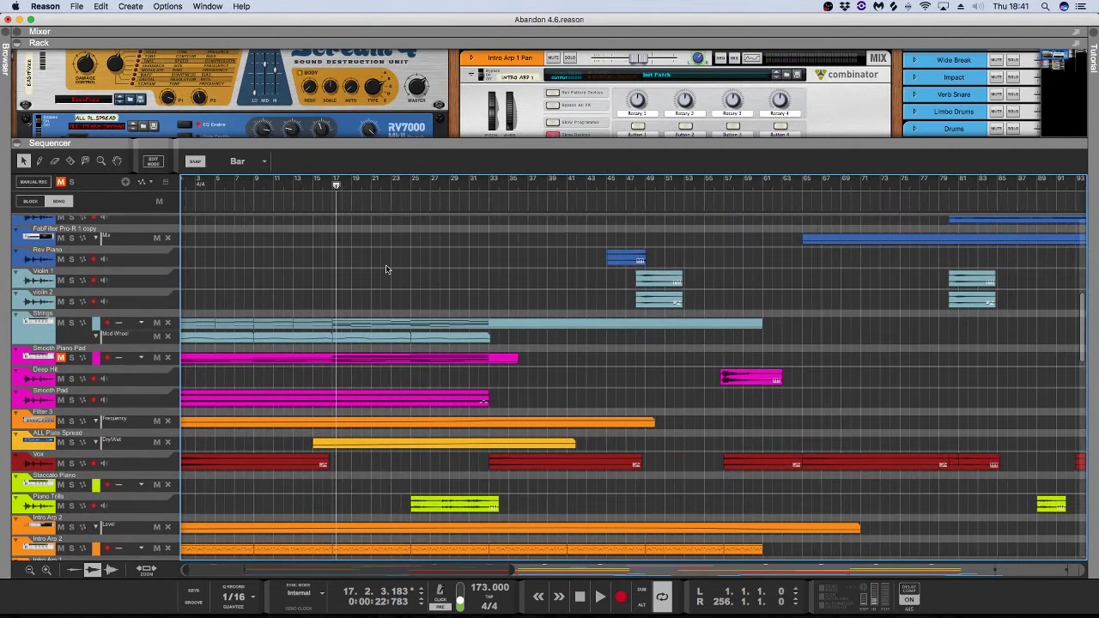
{"action": "scroll", "coordinate": [387, 270], "scroll_direction": "down", "scroll_amount": 1}
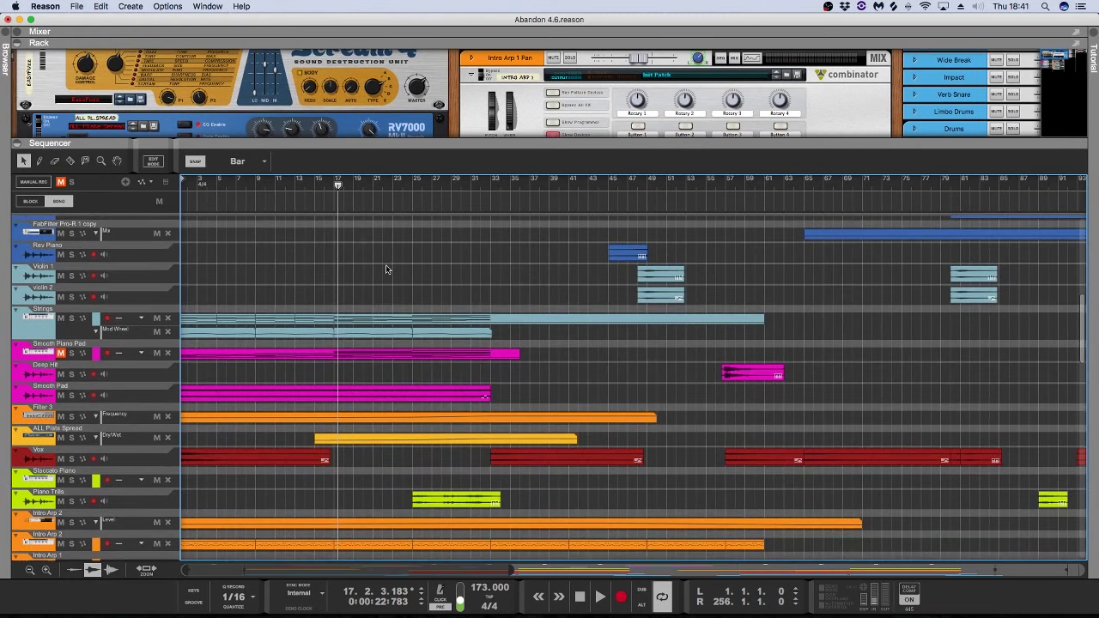
{"action": "scroll", "coordinate": [386, 270], "scroll_direction": "down", "scroll_amount": 4}
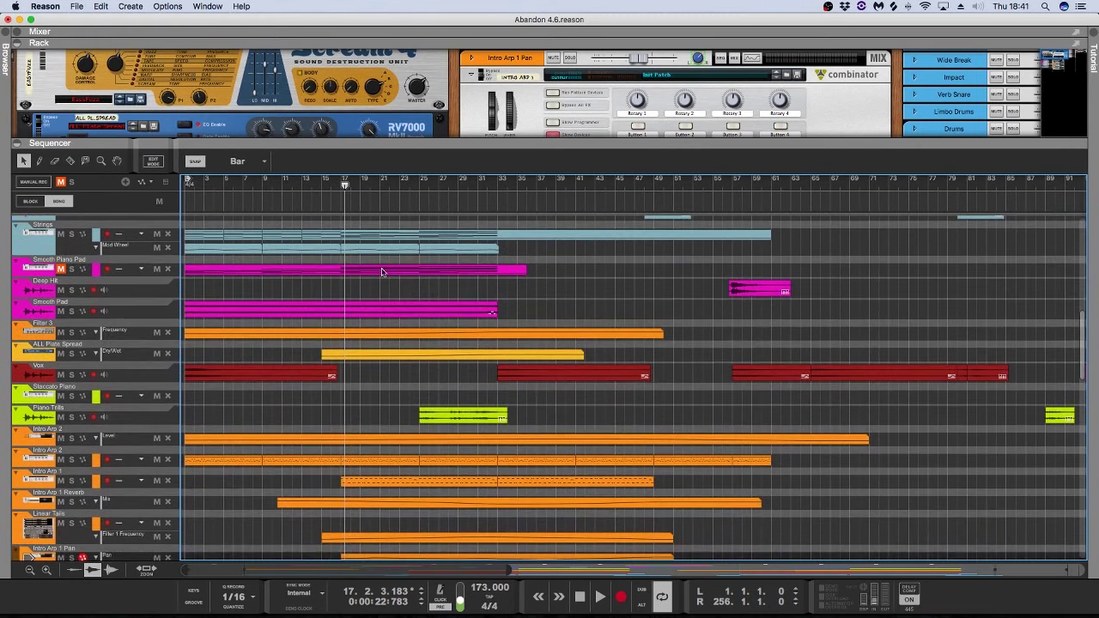
{"action": "left_click", "coordinate": [420, 183]}
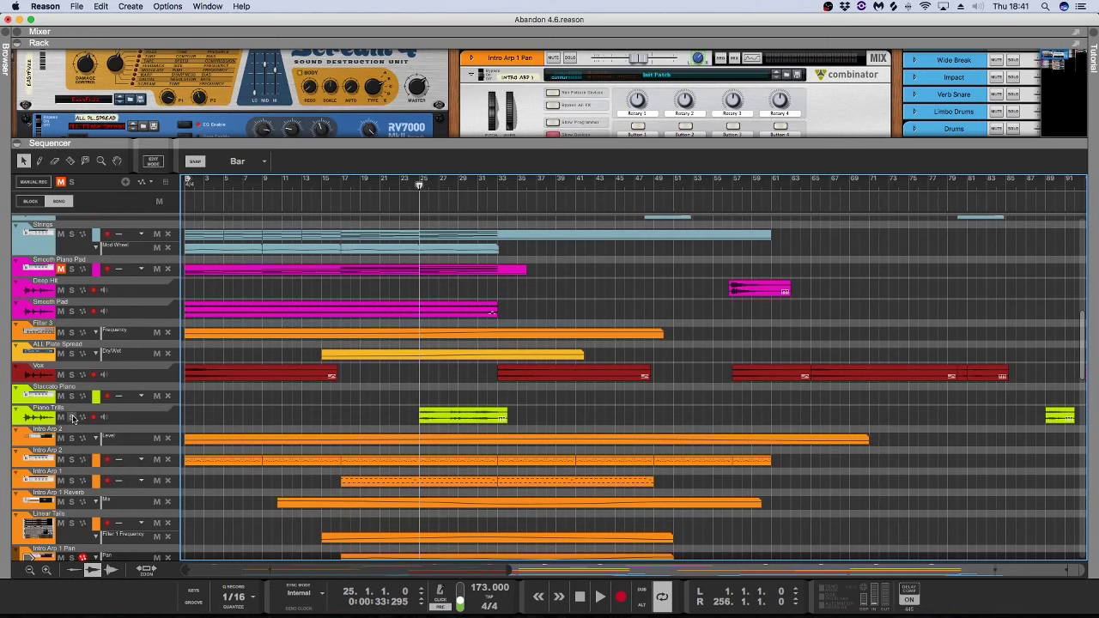
Step: Solo the Rev Verb hits track and play its first clip from bar 8
{"action": "scroll", "coordinate": [312, 239], "scroll_direction": "up", "scroll_amount": 10}
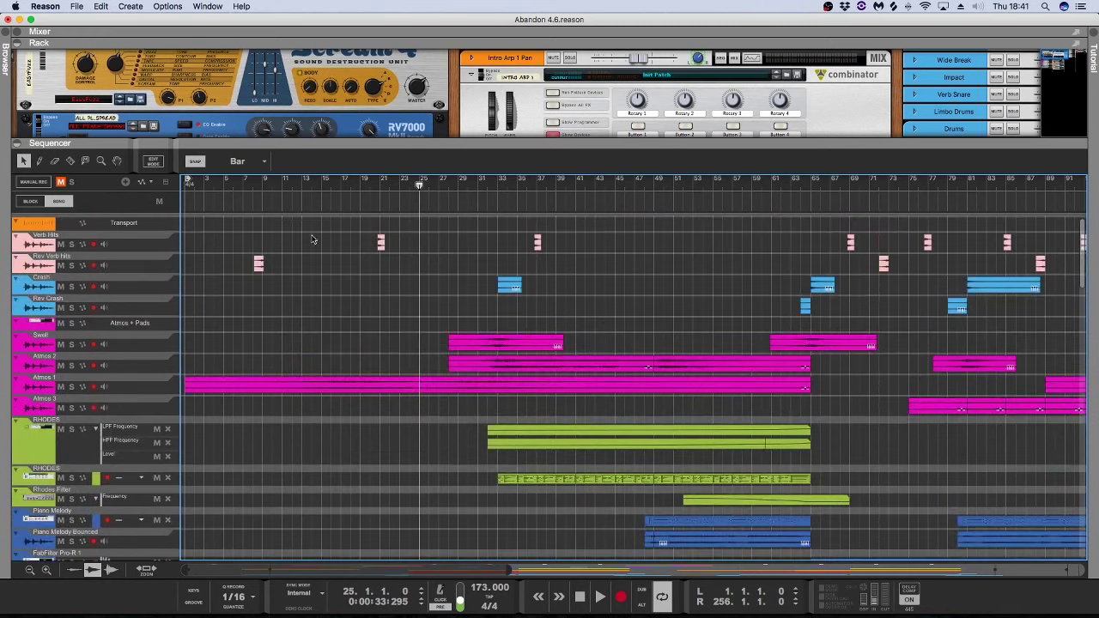
{"action": "left_click", "coordinate": [253, 183]}
{"action": "left_click", "coordinate": [73, 265]}
{"action": "key", "text": "space"}
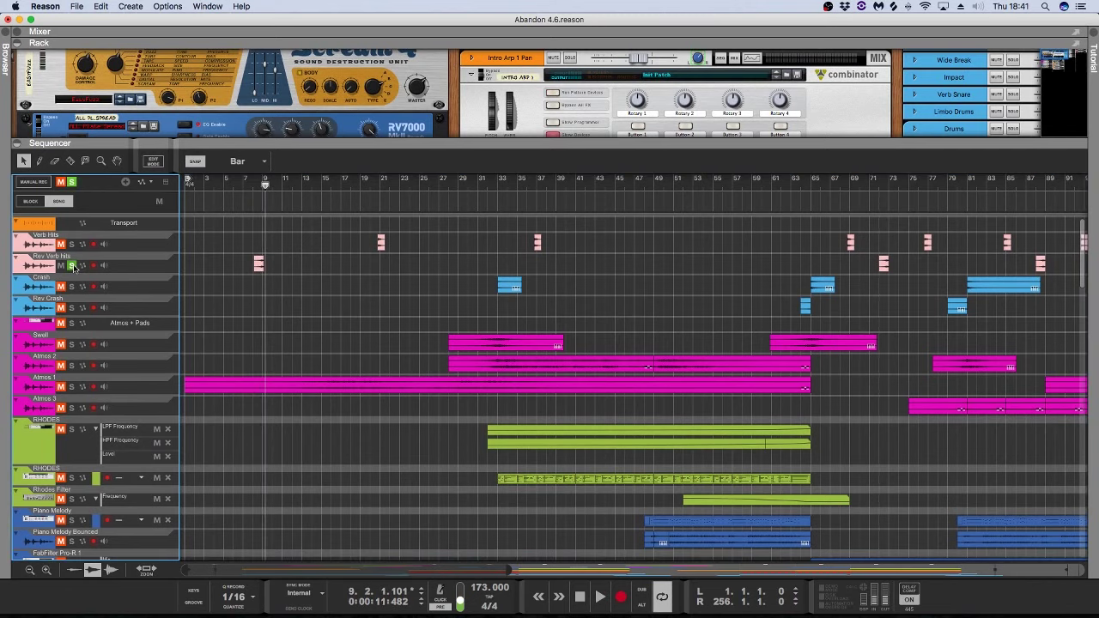
Step: Unsolo Rev Verb hits, check its insert effects in the rack, collapse the device, and disarm the track for recording
{"action": "left_click", "coordinate": [73, 265]}
{"action": "left_click", "coordinate": [136, 263]}
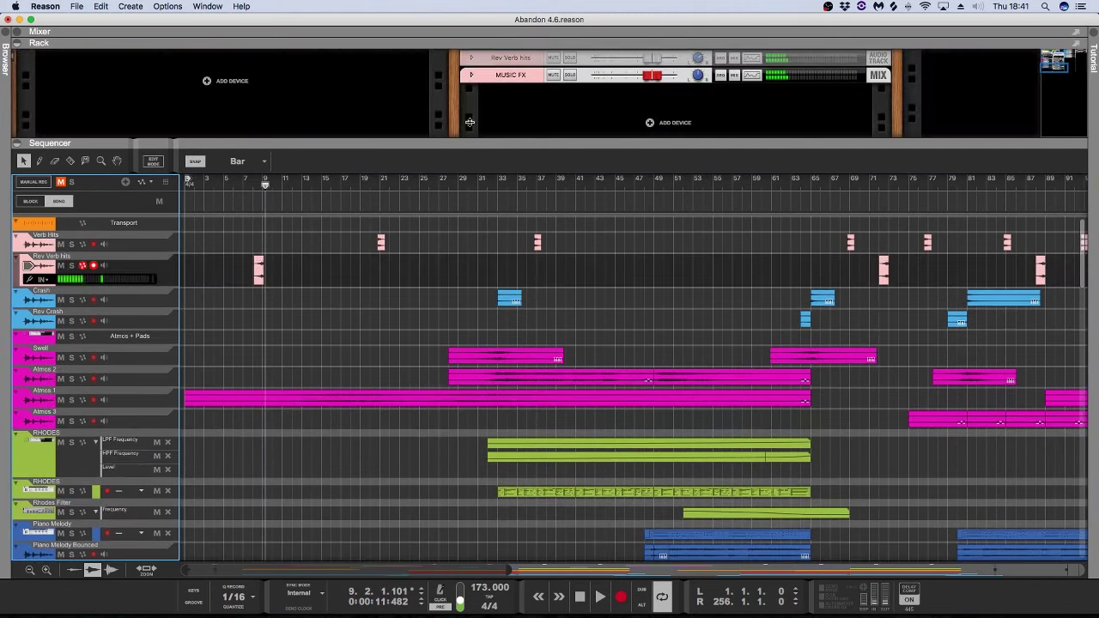
{"action": "left_click", "coordinate": [484, 104]}
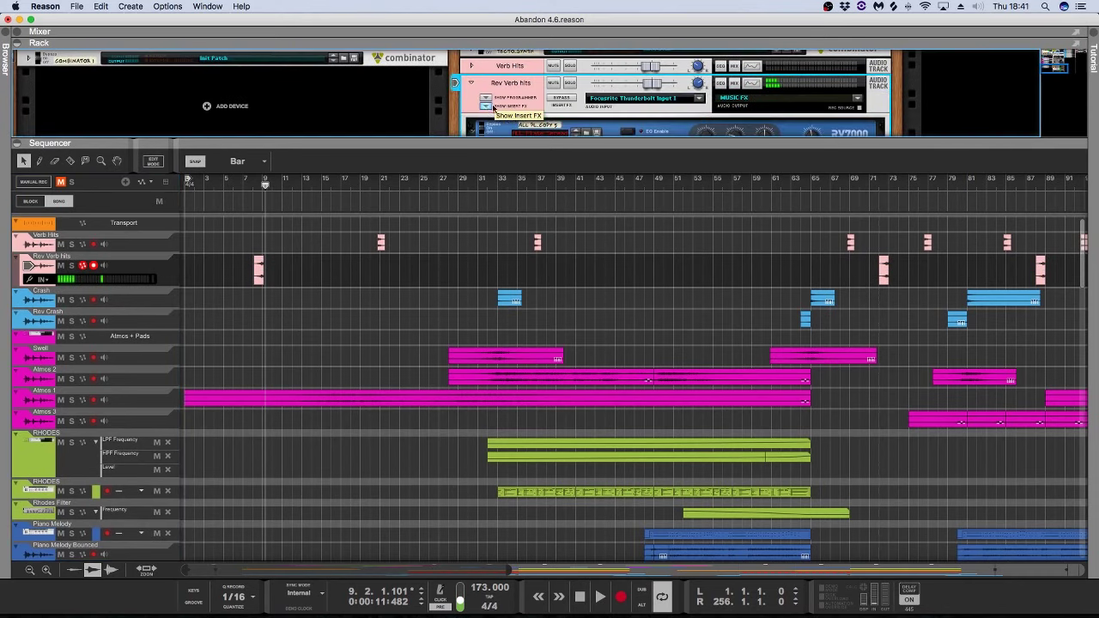
{"action": "left_click", "coordinate": [485, 103]}
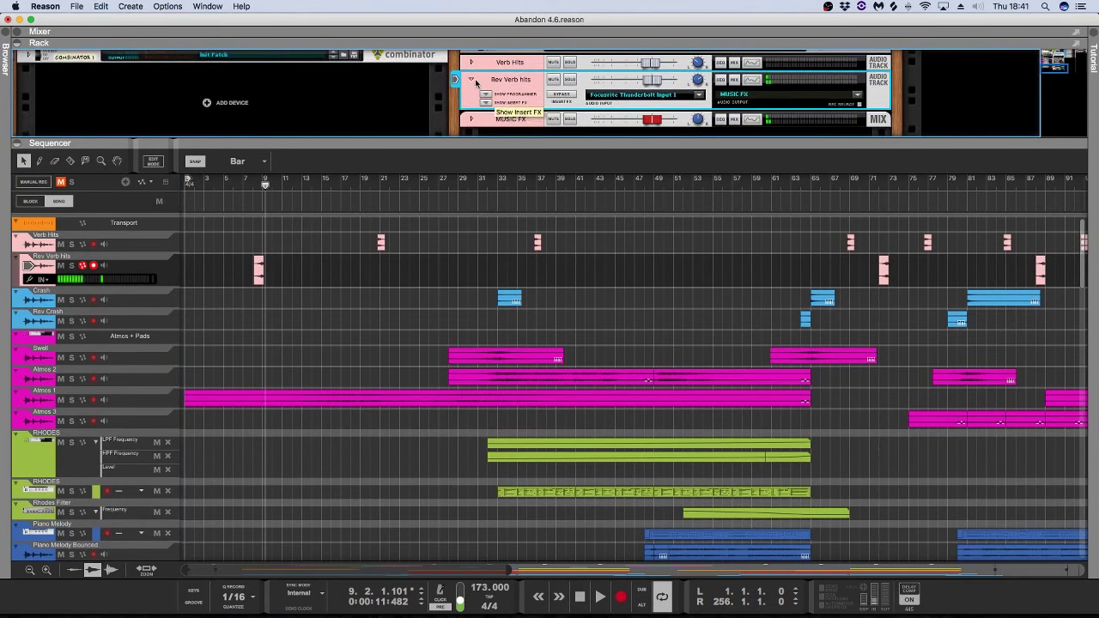
{"action": "left_click", "coordinate": [471, 80]}
{"action": "left_click", "coordinate": [93, 266]}
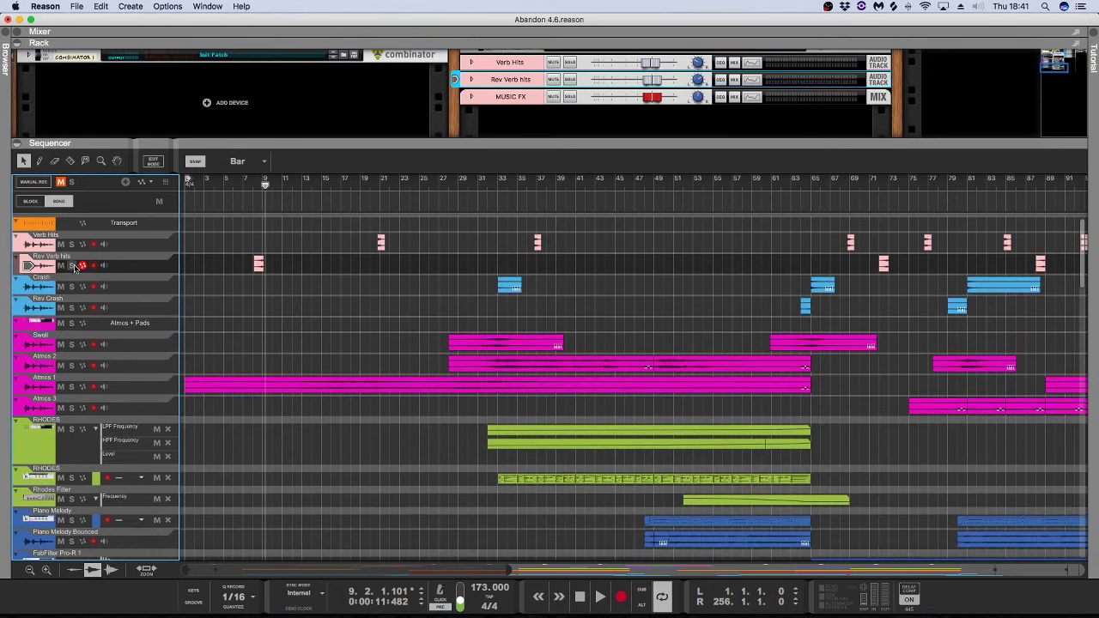
Step: Play the Verb Hits track's first clip in solo from bar 20, and clear the solo
{"action": "left_click", "coordinate": [371, 185]}
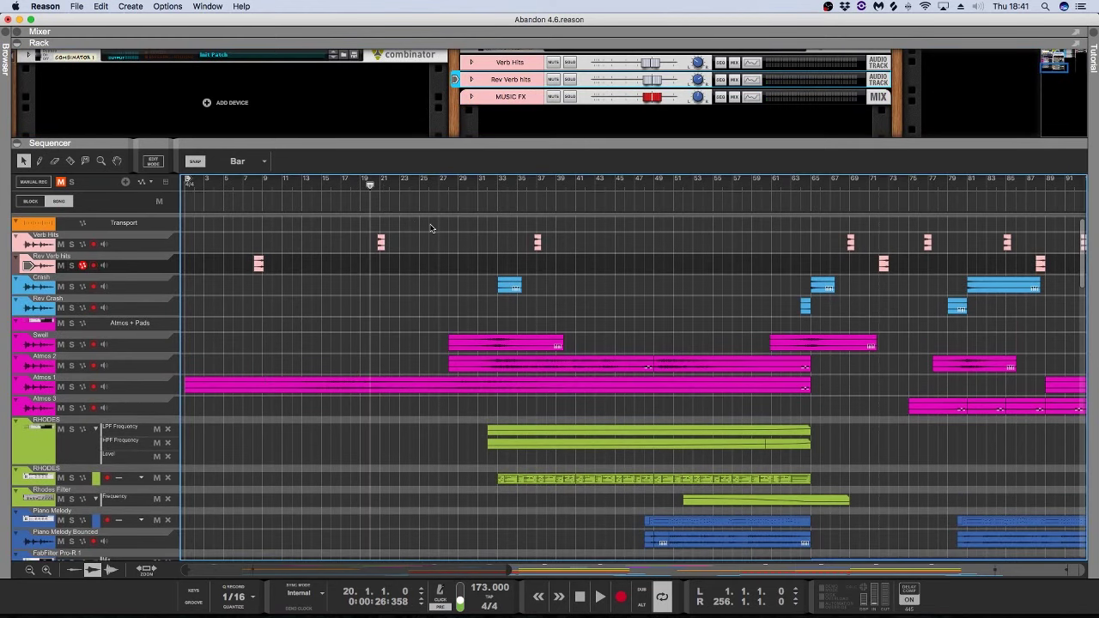
{"action": "key", "text": "space"}
{"action": "key", "text": "space"}
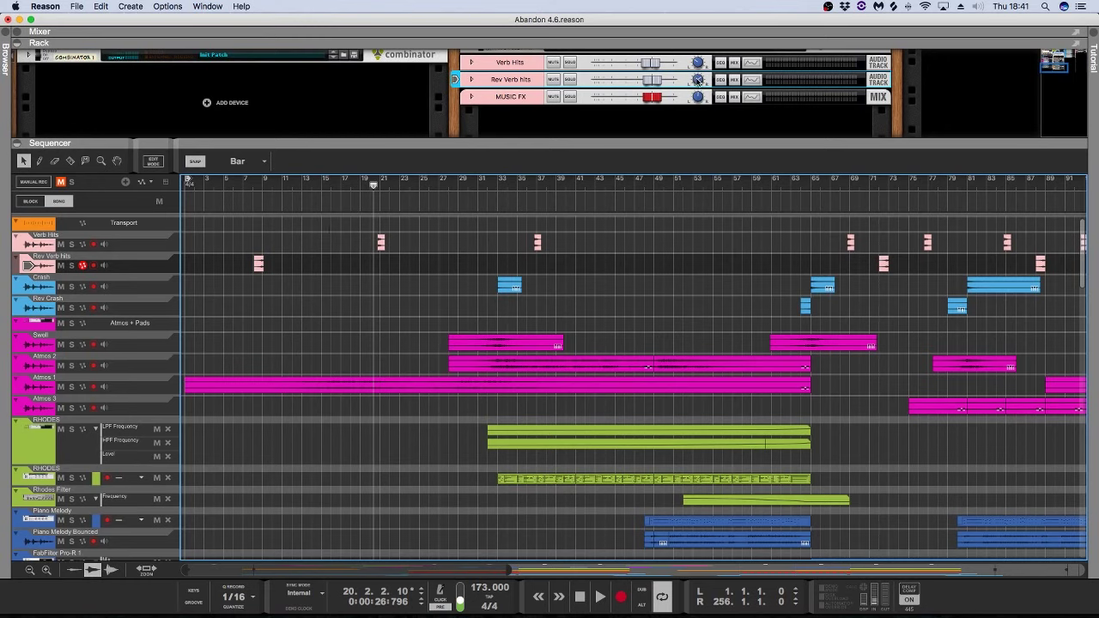
{"action": "left_click", "coordinate": [72, 244]}
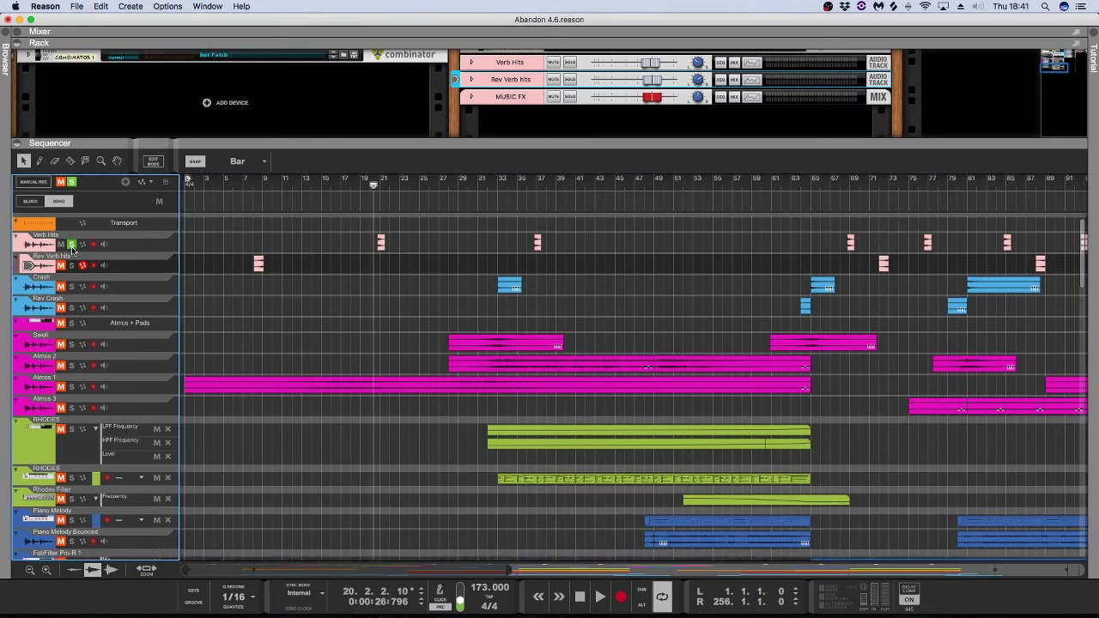
{"action": "key", "text": "space"}
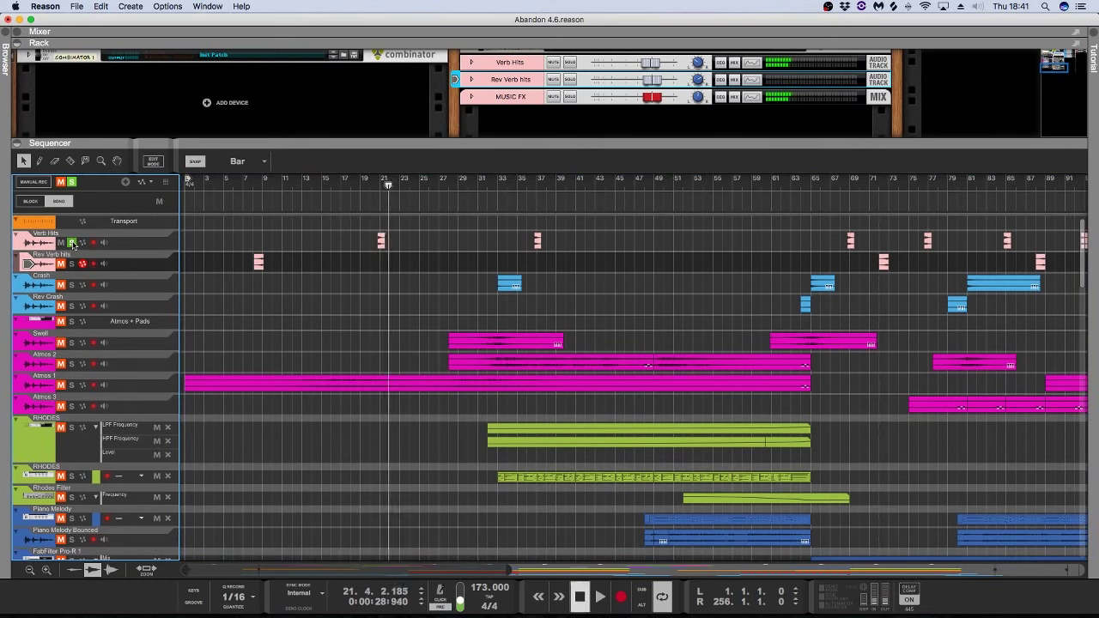
{"action": "left_click", "coordinate": [73, 183]}
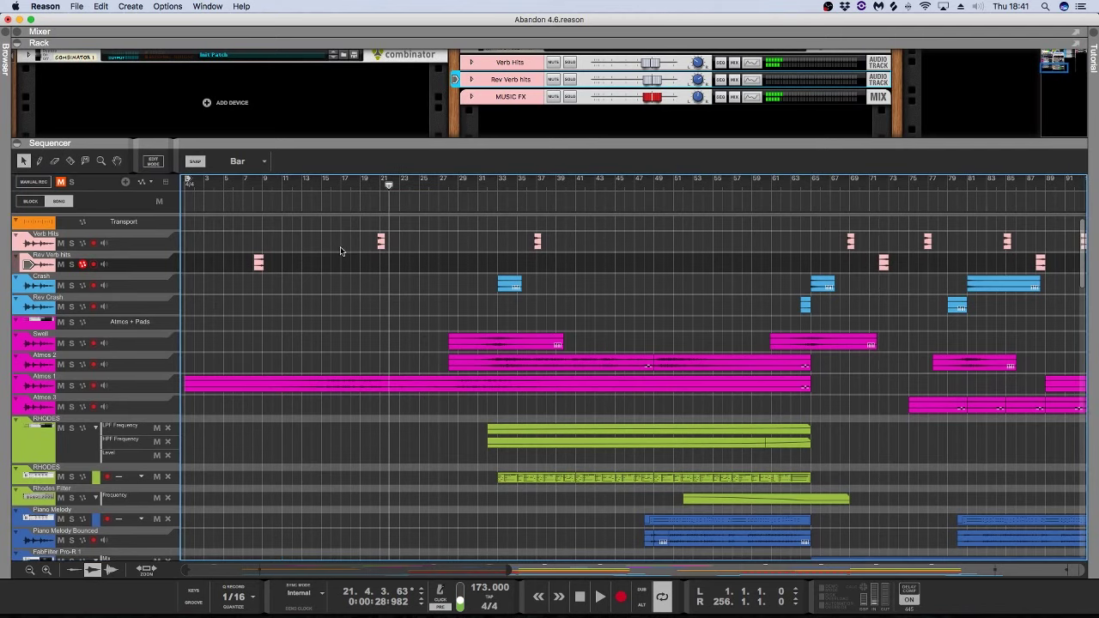
Step: Solo the Atmos 1 track and play it from the start of the song
{"action": "scroll", "coordinate": [340, 251], "scroll_direction": "down", "scroll_amount": 2}
{"action": "left_click", "coordinate": [325, 184]}
{"action": "key", "text": "space"}
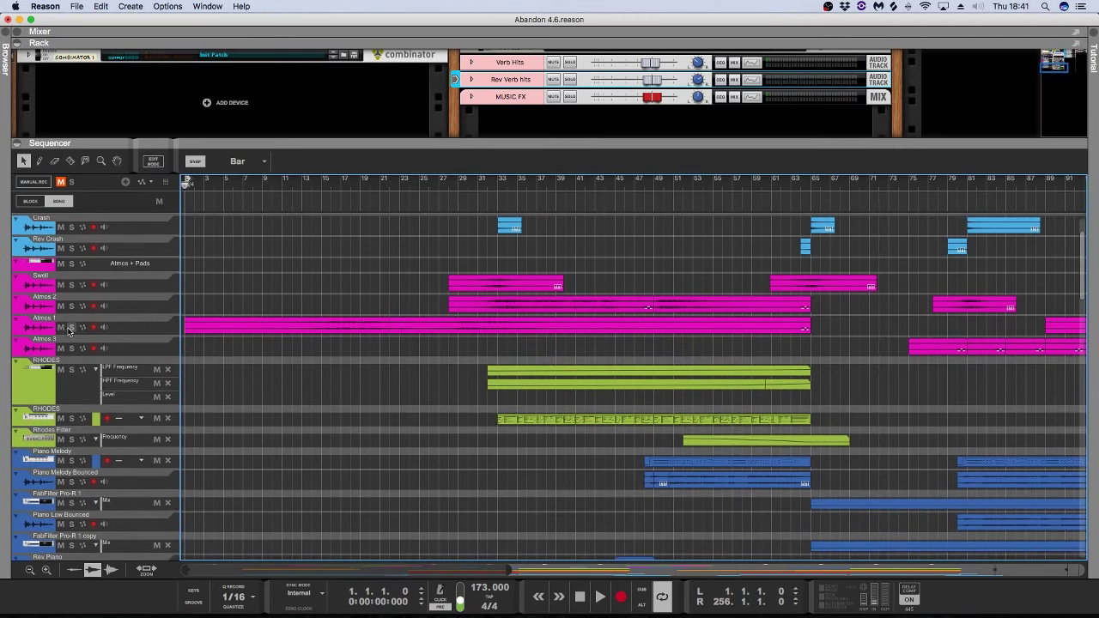
{"action": "left_click", "coordinate": [70, 330]}
{"action": "key", "text": "space"}
{"action": "left_click", "coordinate": [296, 188]}
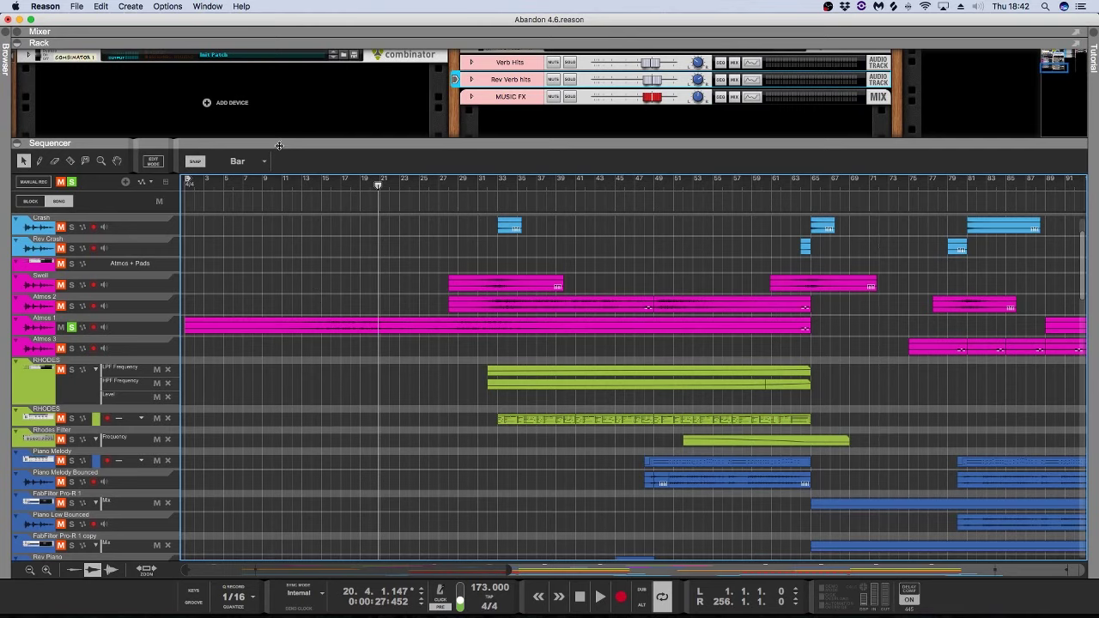
Step: Enlarge the rack area and create a new Combinator in its empty space
{"action": "left_click_drag", "start_coordinate": [279, 143], "coordinate": [279, 182]}
{"action": "right_click", "coordinate": [264, 145]}
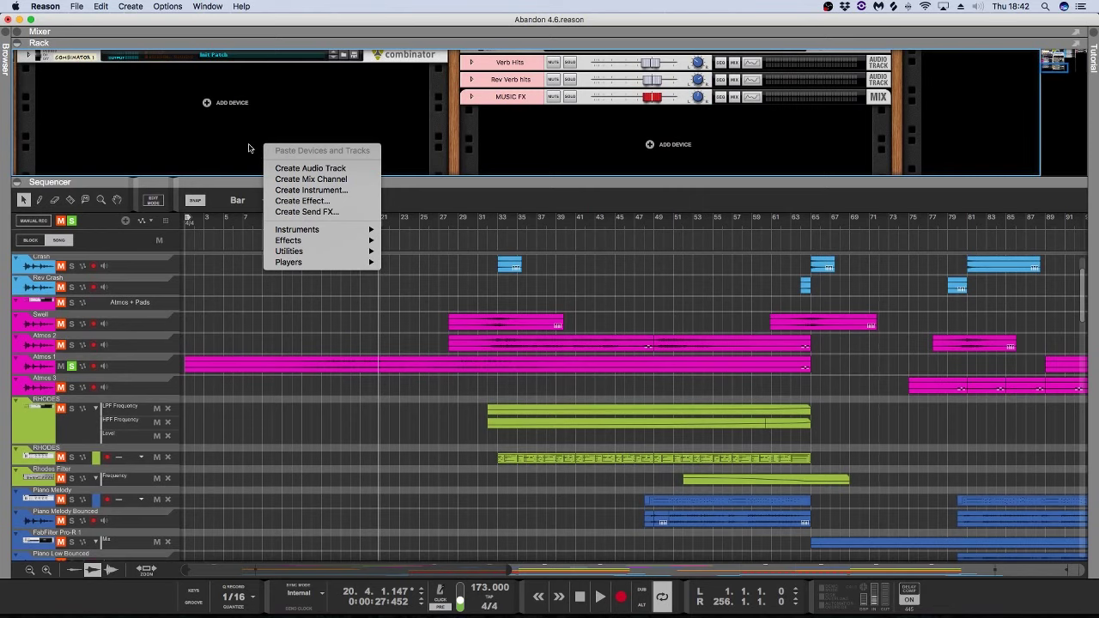
{"action": "mouse_move", "coordinate": [344, 250]}
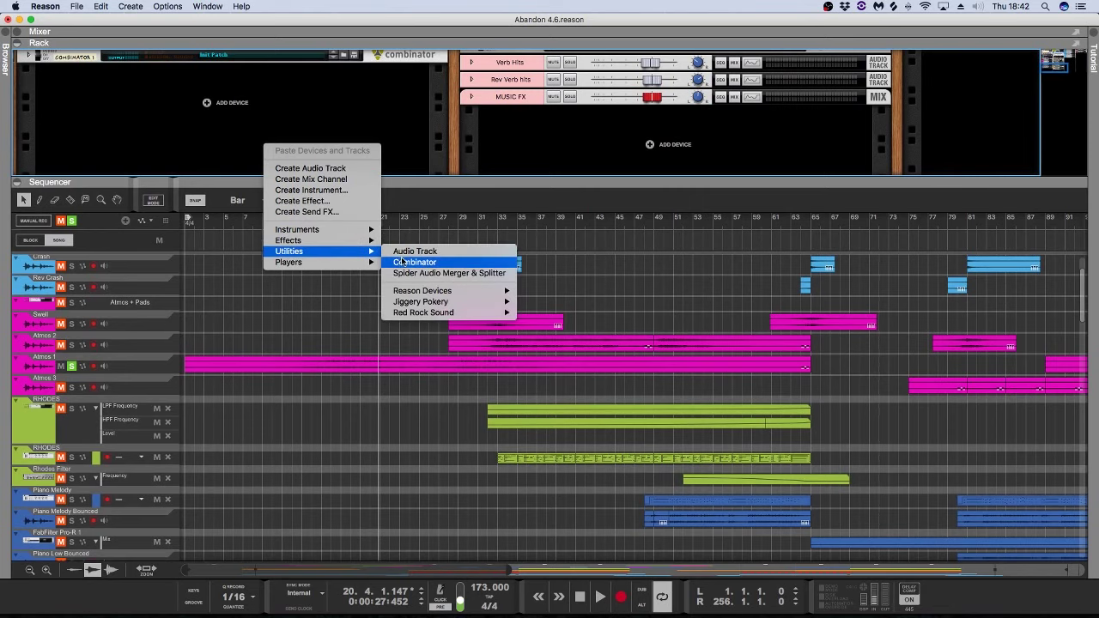
{"action": "left_click", "coordinate": [402, 262]}
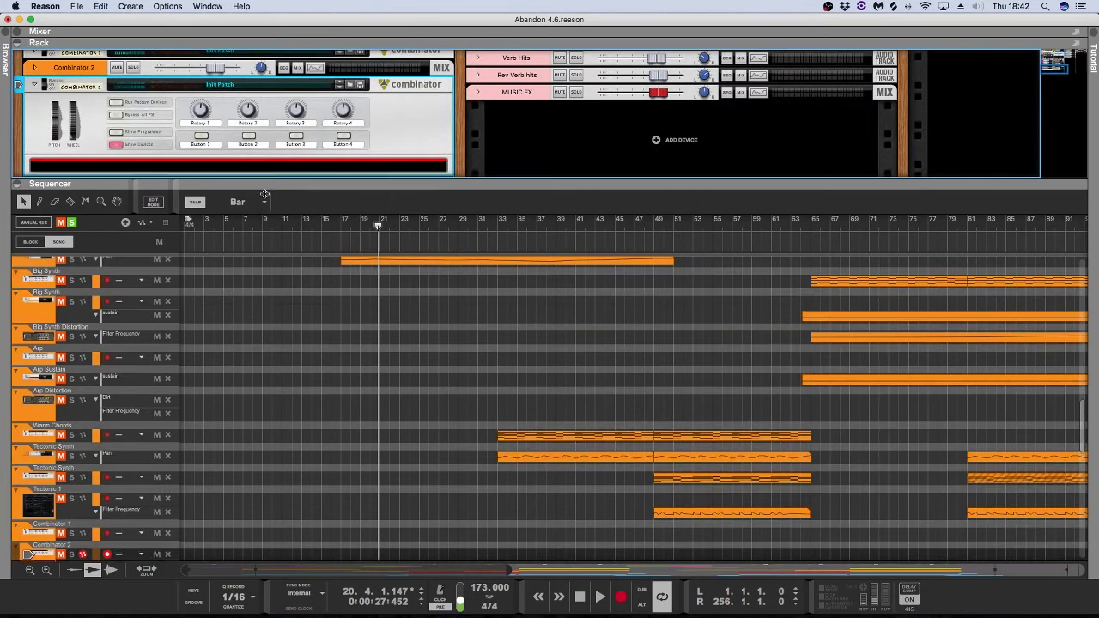
Step: Add an Addictive Keys instrument inside Combinator 2, check its Studio Grand on the Explore page, and close its window
{"action": "left_click_drag", "start_coordinate": [266, 194], "coordinate": [265, 209]}
{"action": "right_click", "coordinate": [261, 172]}
{"action": "mouse_move", "coordinate": [324, 286]}
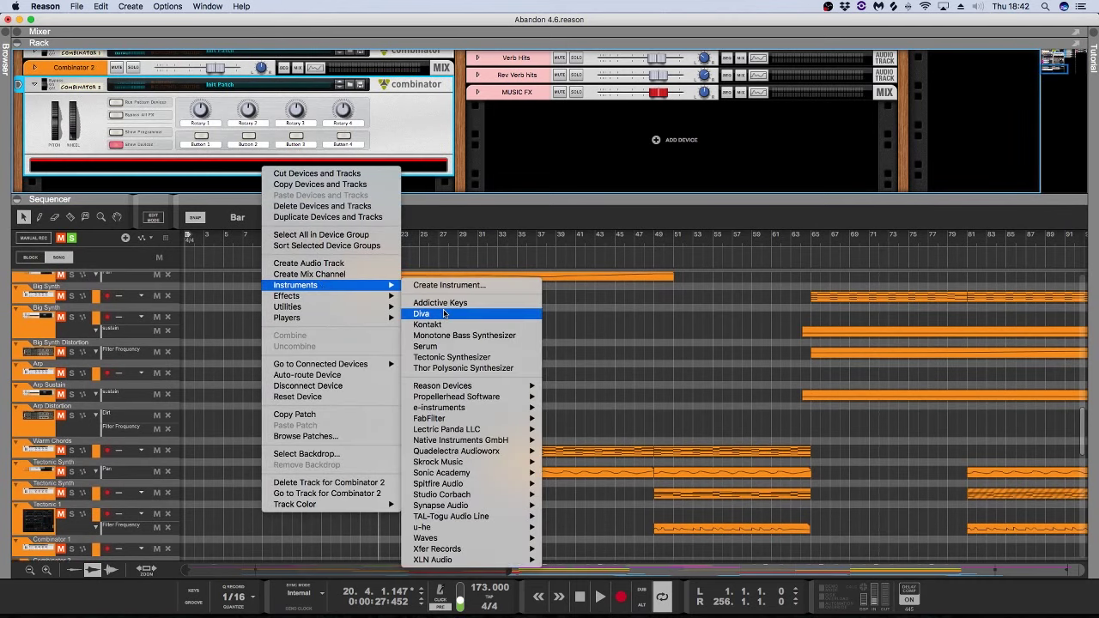
{"action": "left_click", "coordinate": [430, 240]}
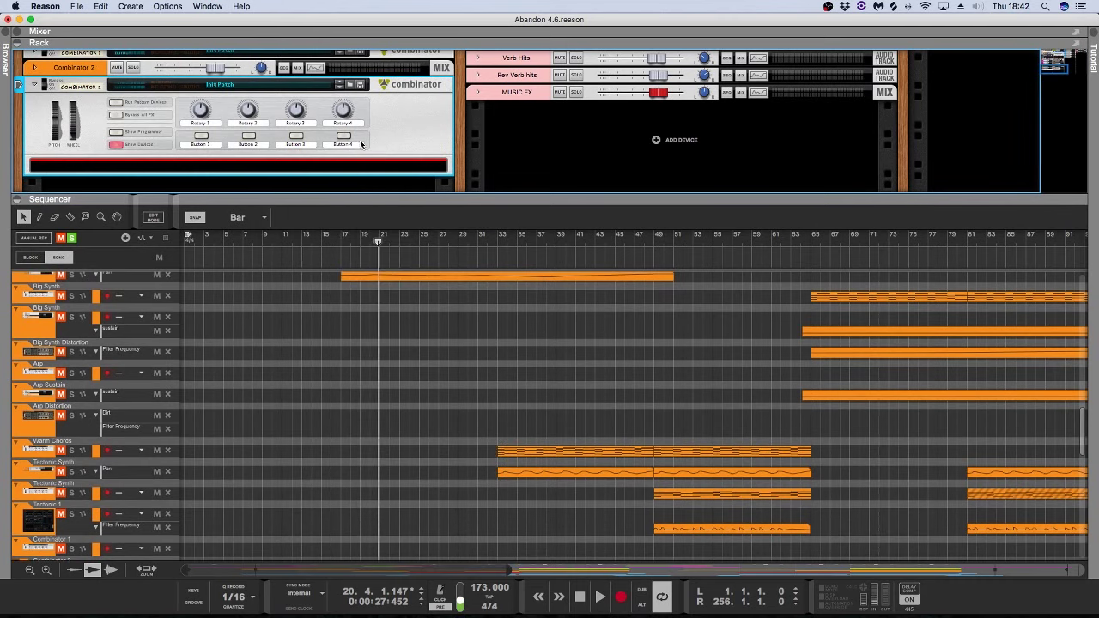
{"action": "left_click", "coordinate": [356, 188]}
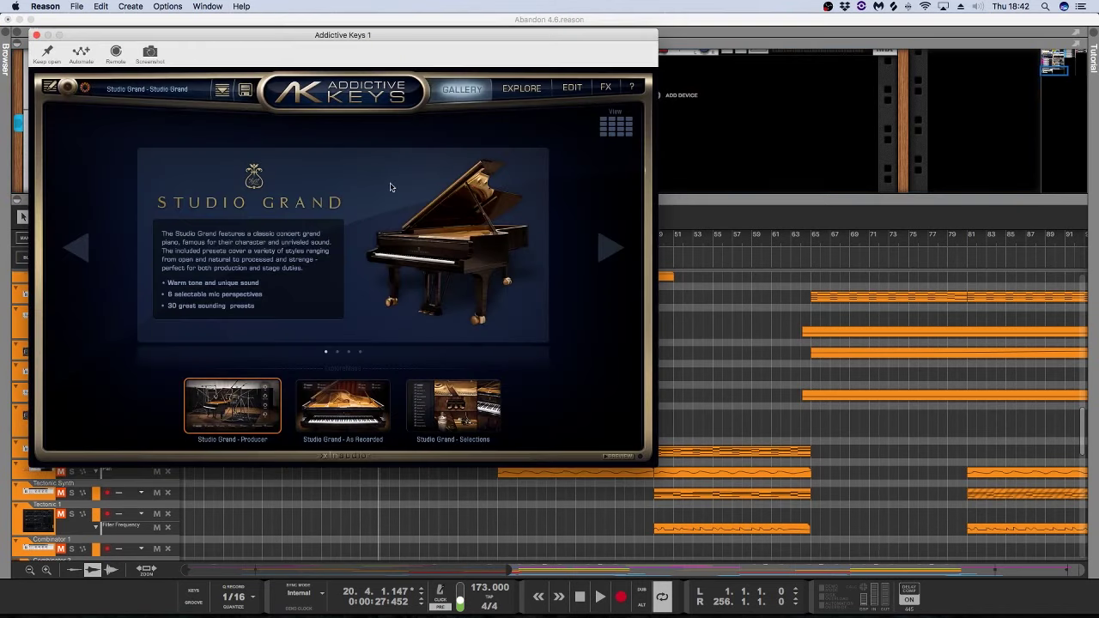
{"action": "left_click", "coordinate": [521, 90]}
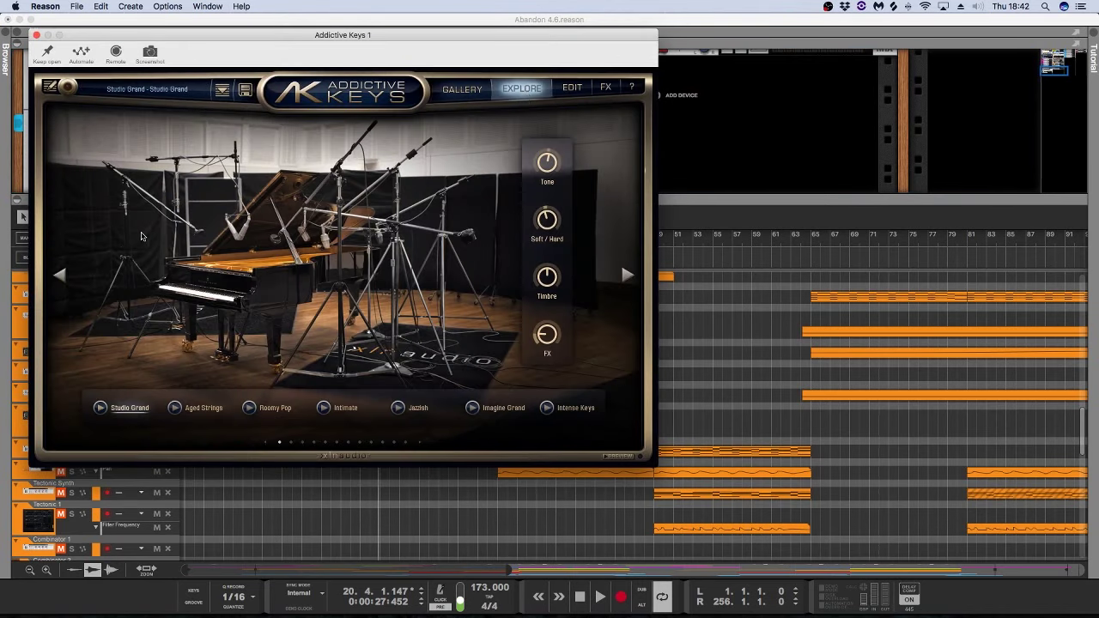
{"action": "left_click", "coordinate": [36, 35]}
{"action": "key", "text": "Delete"}
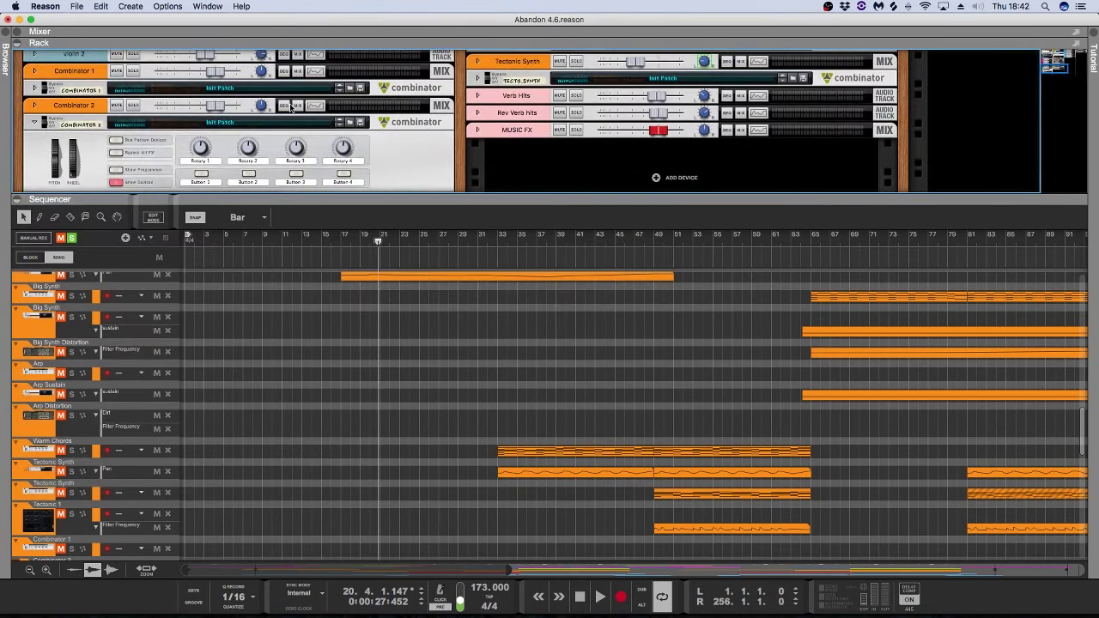
Step: Solo the Combinator 2 track and create a two-bar clip at bar 1, opened for note editing
{"action": "scroll", "coordinate": [268, 418], "scroll_direction": "down", "scroll_amount": 3}
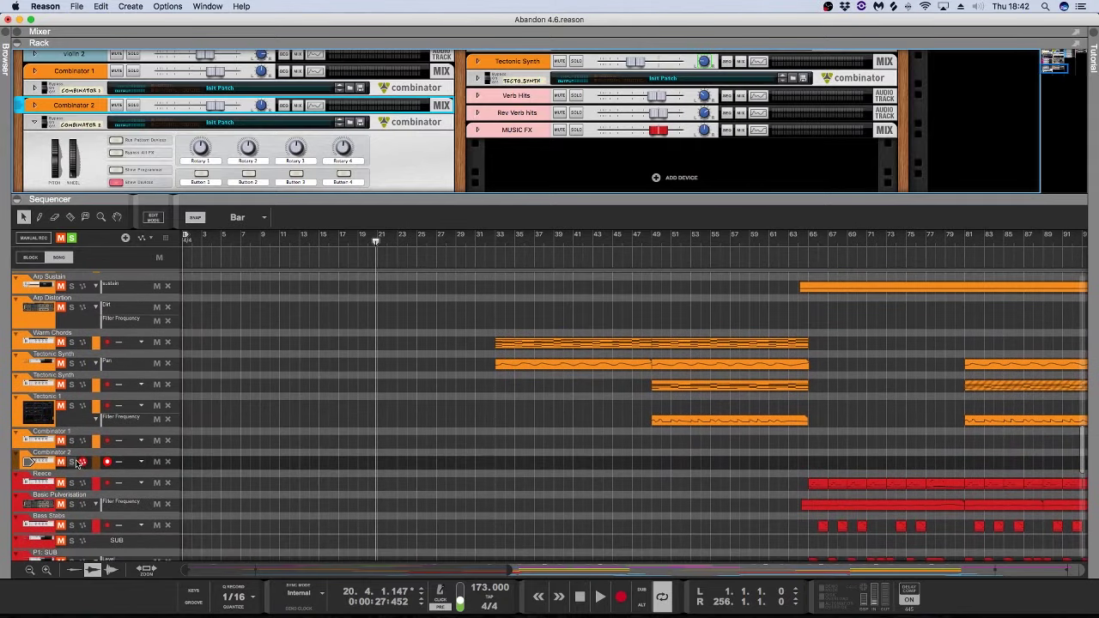
{"action": "left_click", "coordinate": [192, 464], "text": "alt"}
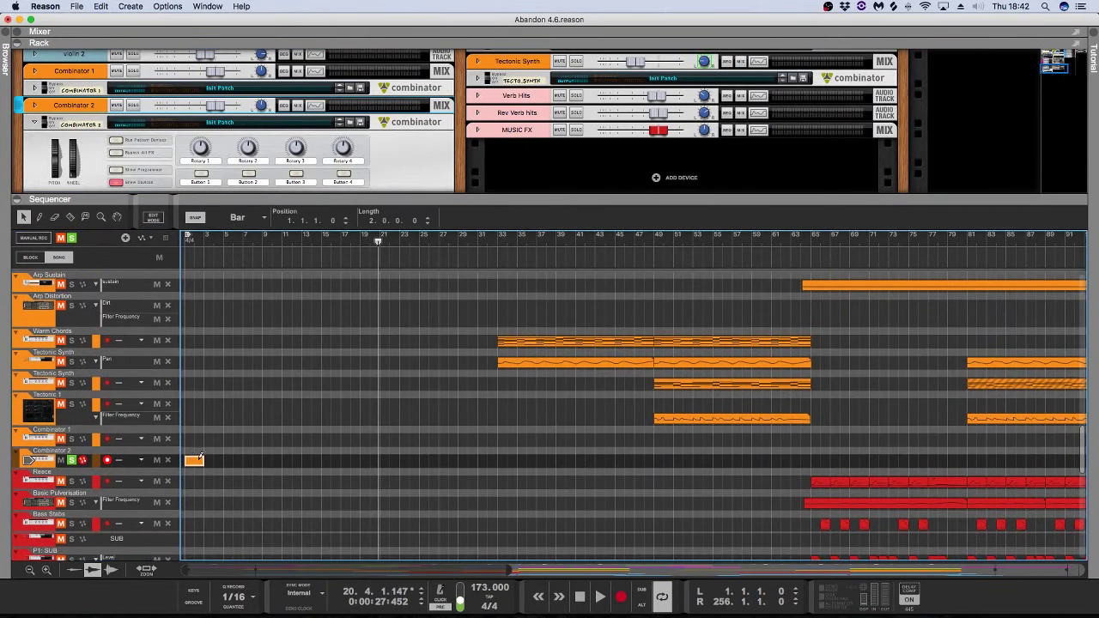
{"action": "double_click", "coordinate": [196, 465]}
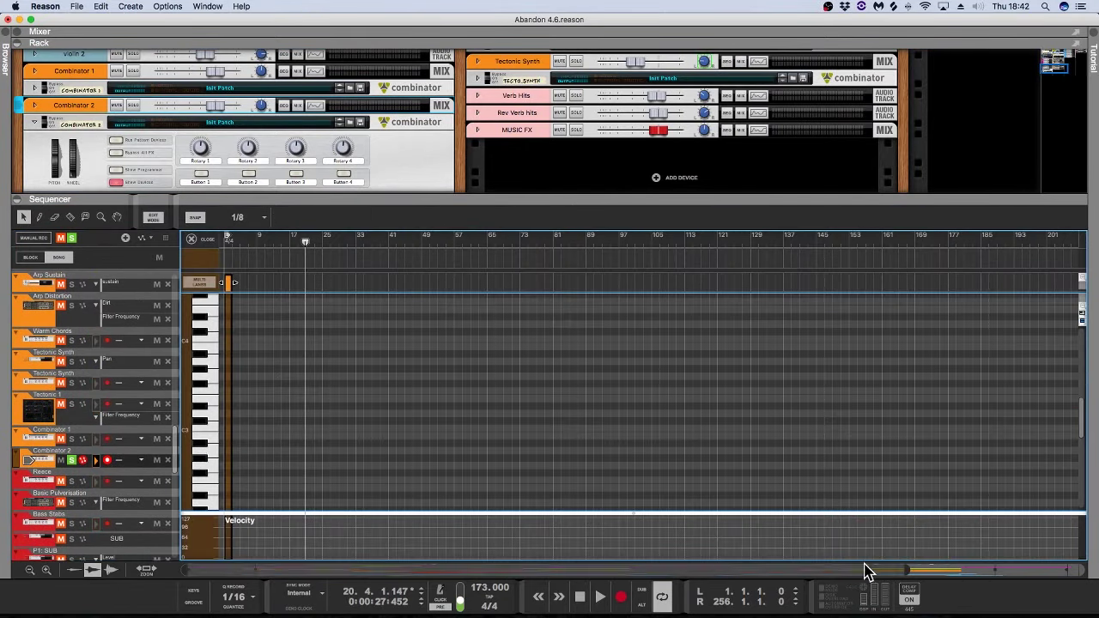
Step: Set the snap value to 1/16 and add an E3 note at the start of the clip
{"action": "left_click_drag", "start_coordinate": [904, 569], "coordinate": [443, 569]}
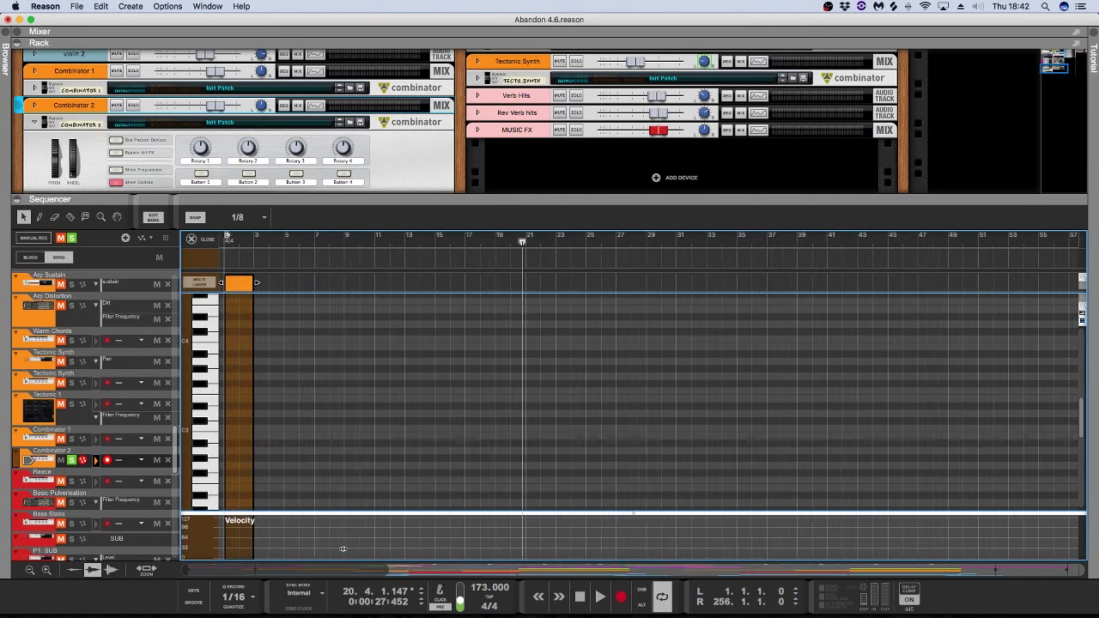
{"action": "left_click_drag", "start_coordinate": [360, 550], "coordinate": [254, 569]}
{"action": "left_click", "coordinate": [230, 397]}
{"action": "left_click", "coordinate": [256, 218]}
{"action": "left_click", "coordinate": [240, 280]}
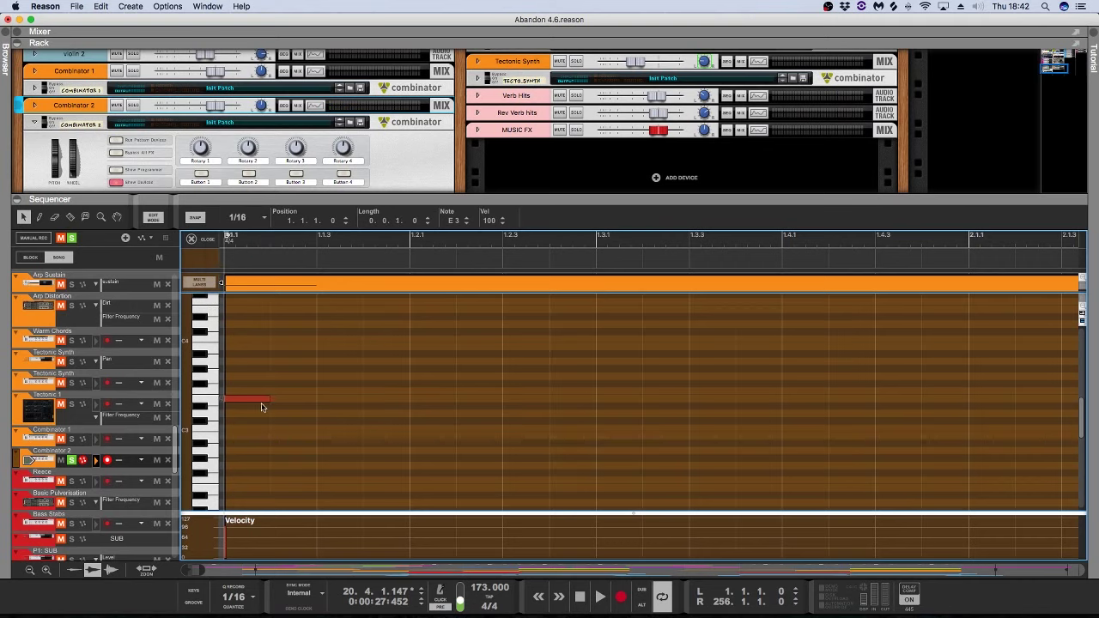
Step: Copy the E3 note upward into a rising three-note pattern ending on A3, and repeat the pattern once
{"action": "left_click_drag", "start_coordinate": [286, 401], "coordinate": [291, 378]}
{"action": "left_click", "coordinate": [329, 362]}
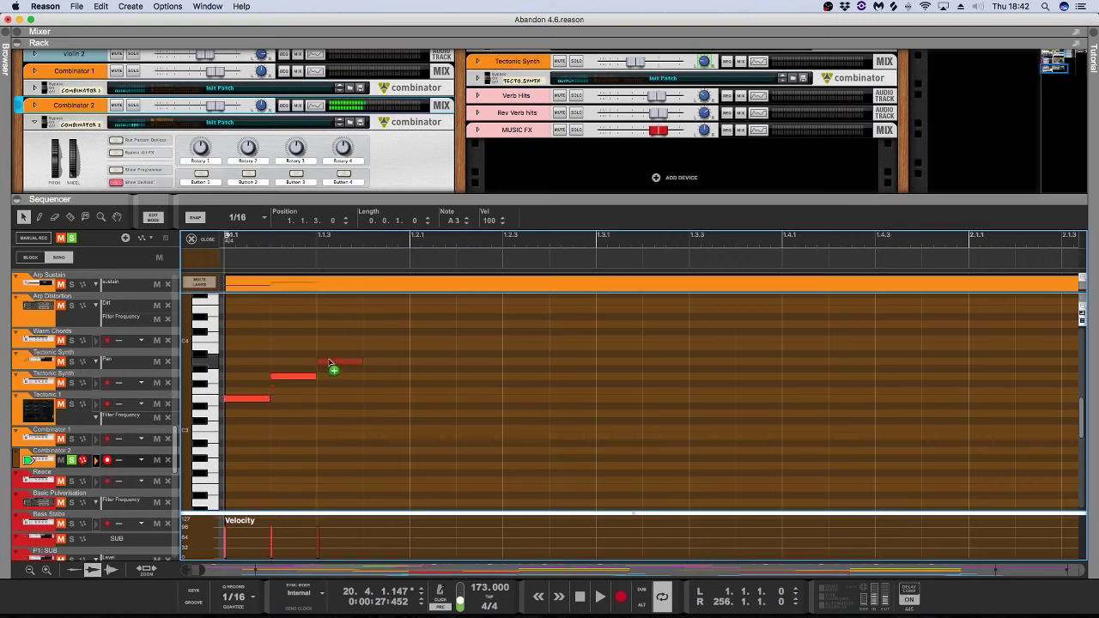
{"action": "key", "text": "cmd+a"}
Step: Preview the note pattern, leave the clip editor, and shorten the Combinator 2 clip to one bar
{"action": "key", "text": "space"}
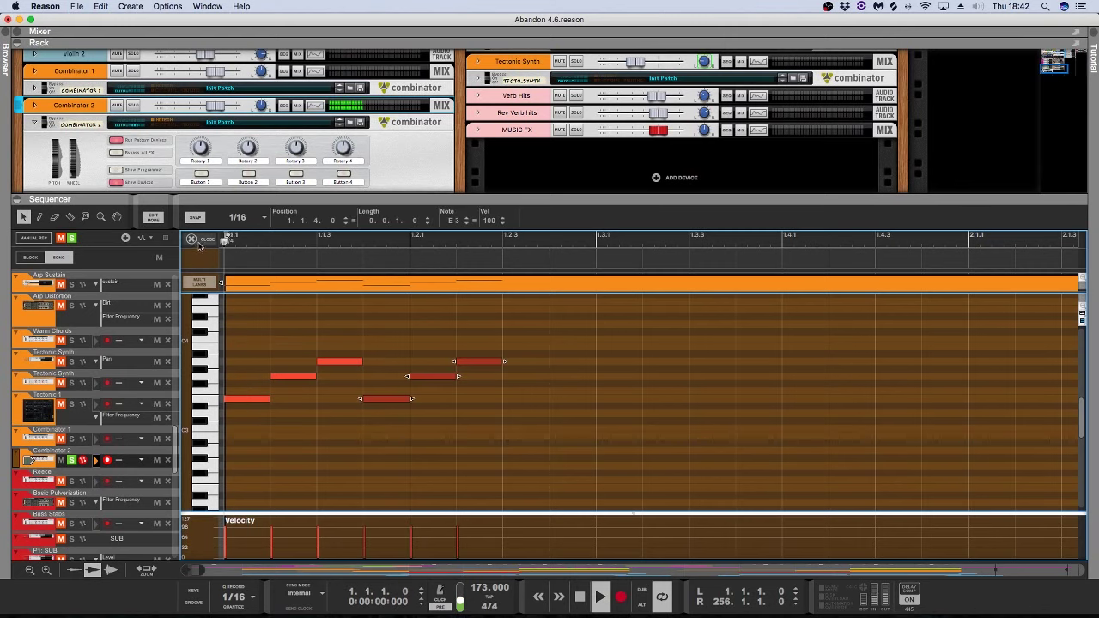
{"action": "key", "text": "cmd+e"}
{"action": "left_click_drag", "start_coordinate": [205, 460], "coordinate": [181, 464]}
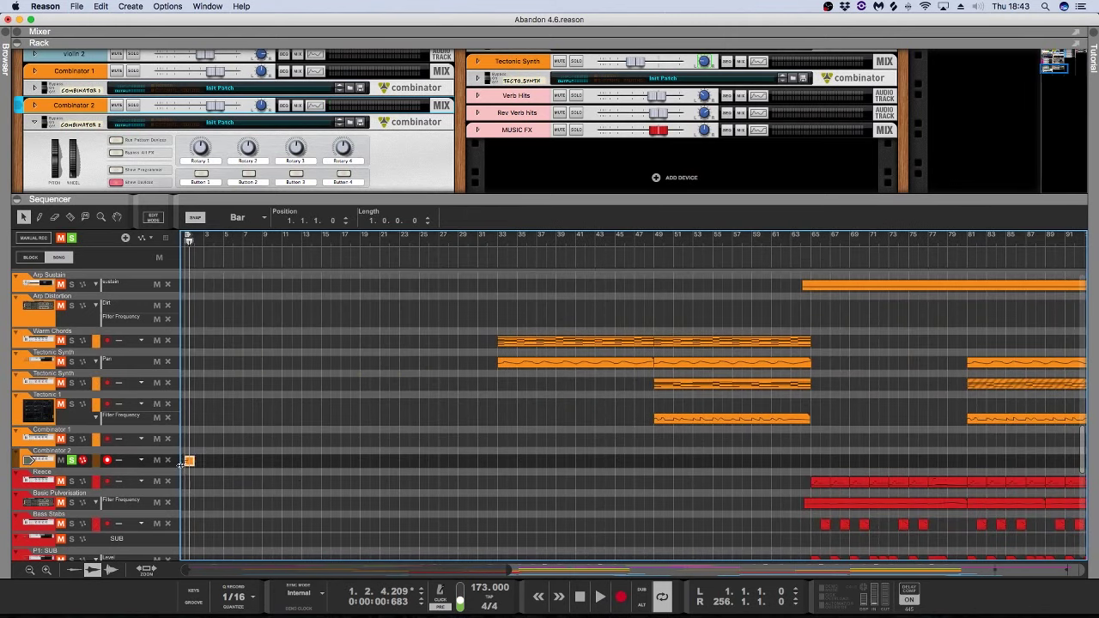
Step: Add an RV7000 MkII Reverb below Addictive Keys inside Combinator 2
{"action": "scroll", "coordinate": [206, 88], "scroll_direction": "down", "scroll_amount": 5}
{"action": "right_click", "coordinate": [241, 151]}
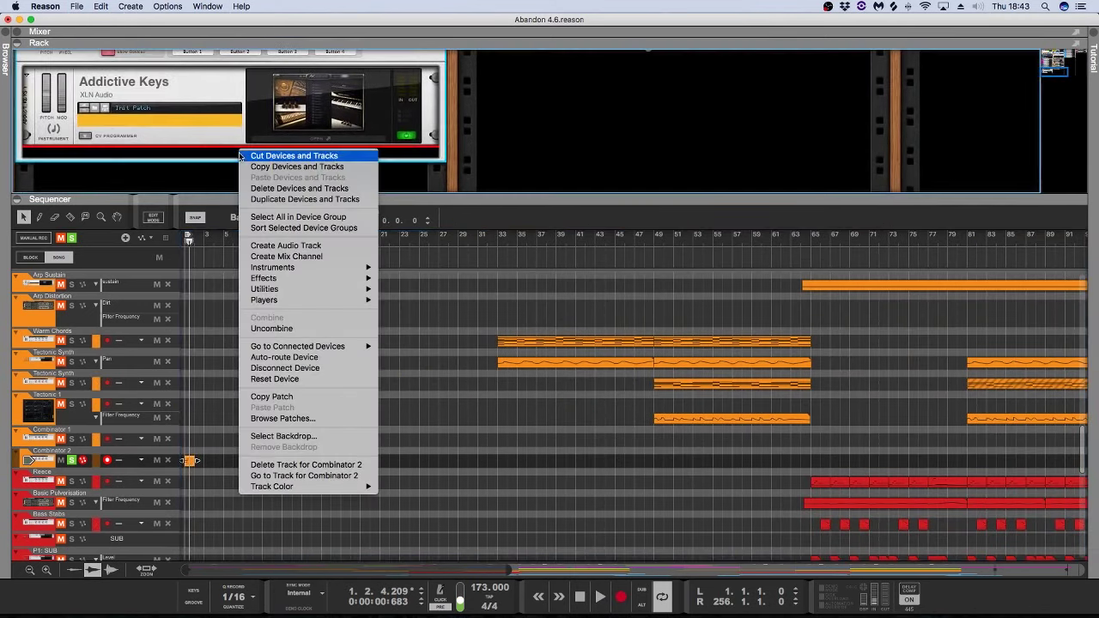
{"action": "mouse_move", "coordinate": [322, 280]}
{"action": "left_click", "coordinate": [429, 372]}
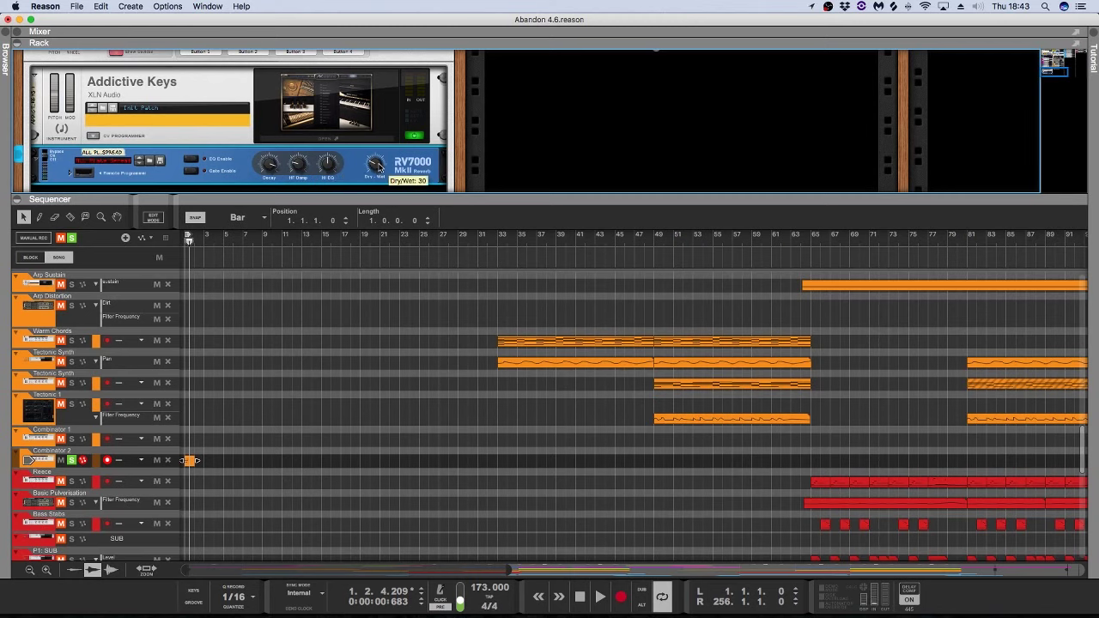
Step: Return the song position to bar 1 and add a FabFilter Pro-R effect below the RV7000 in Combinator 2
{"action": "left_click", "coordinate": [215, 248]}
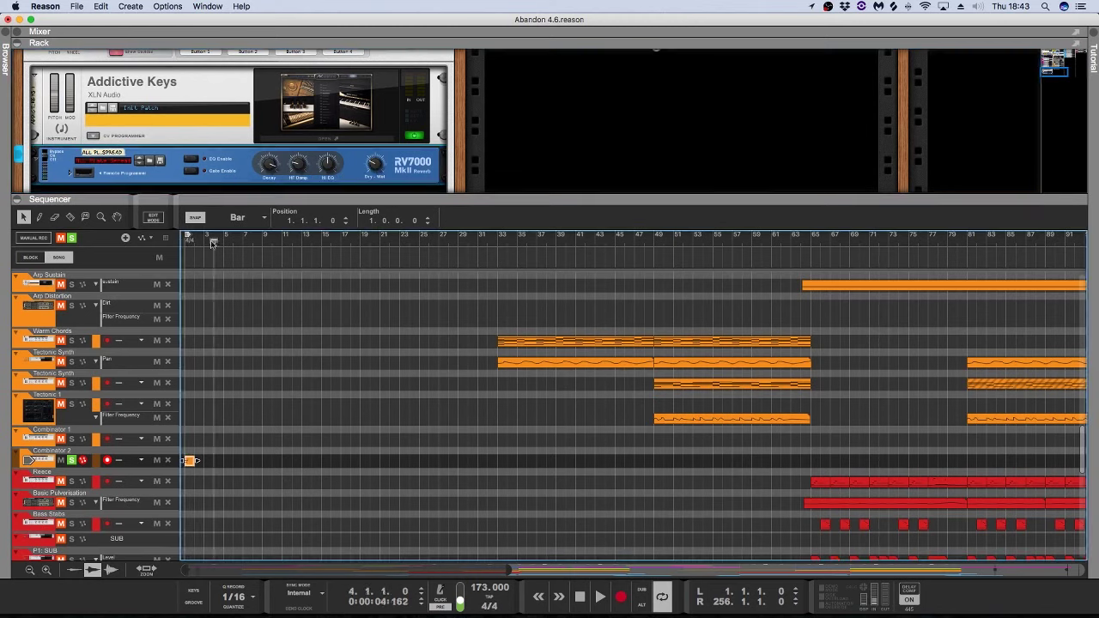
{"action": "right_click", "coordinate": [258, 187]}
{"action": "mouse_move", "coordinate": [310, 323]}
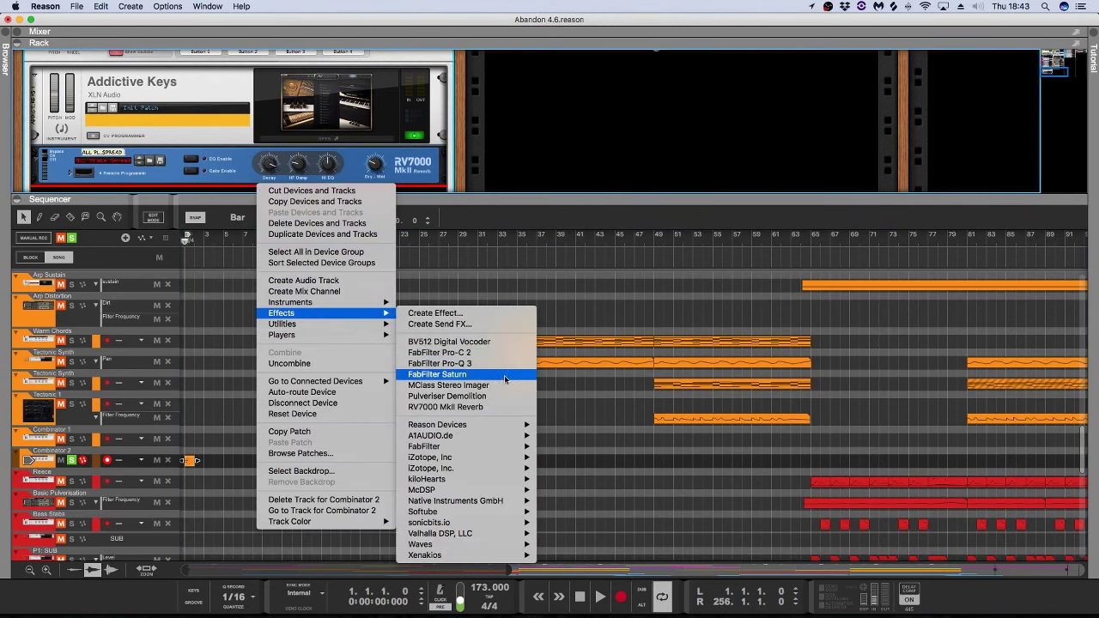
{"action": "mouse_move", "coordinate": [481, 447]}
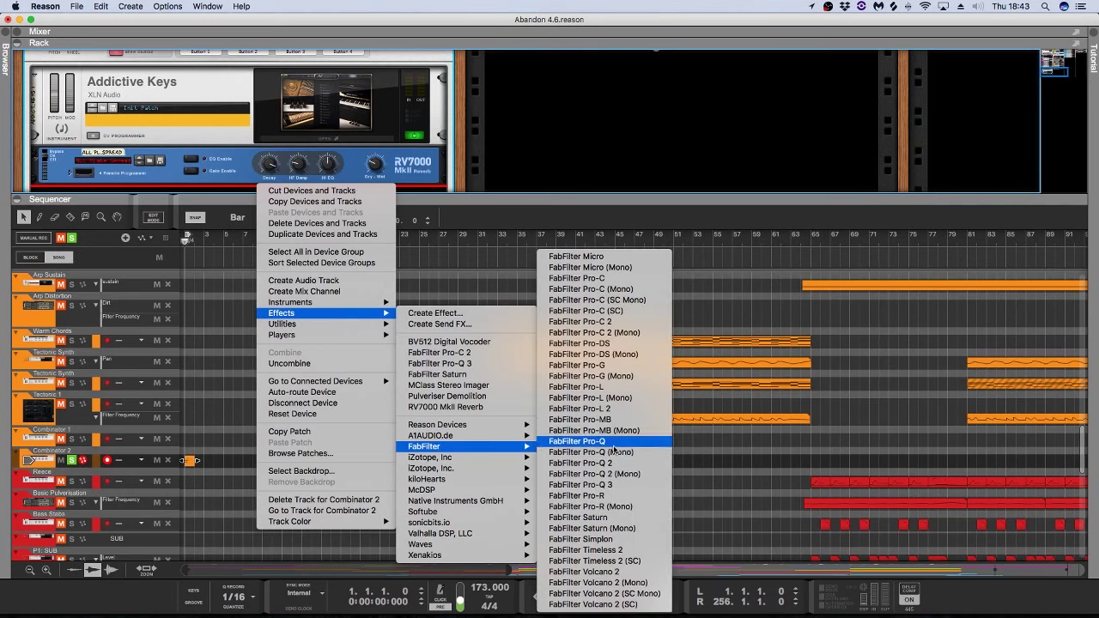
{"action": "left_click", "coordinate": [614, 497]}
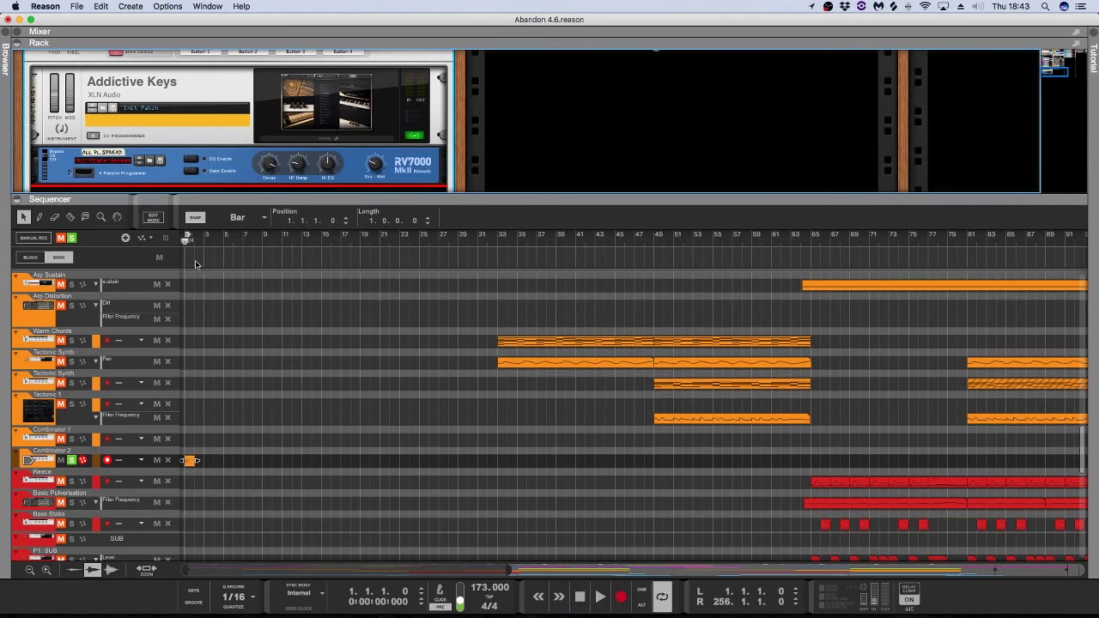
Step: Play the Combinator 2 clip from bar 1 and bounce it to a new audio track
{"action": "key", "text": "space"}
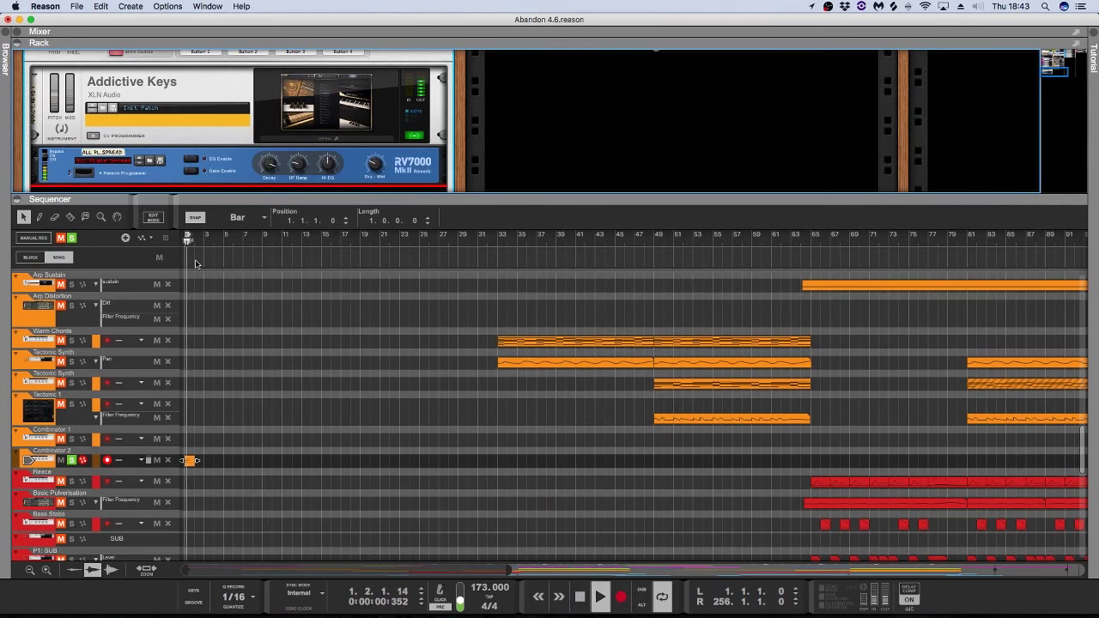
{"action": "left_click", "coordinate": [273, 430]}
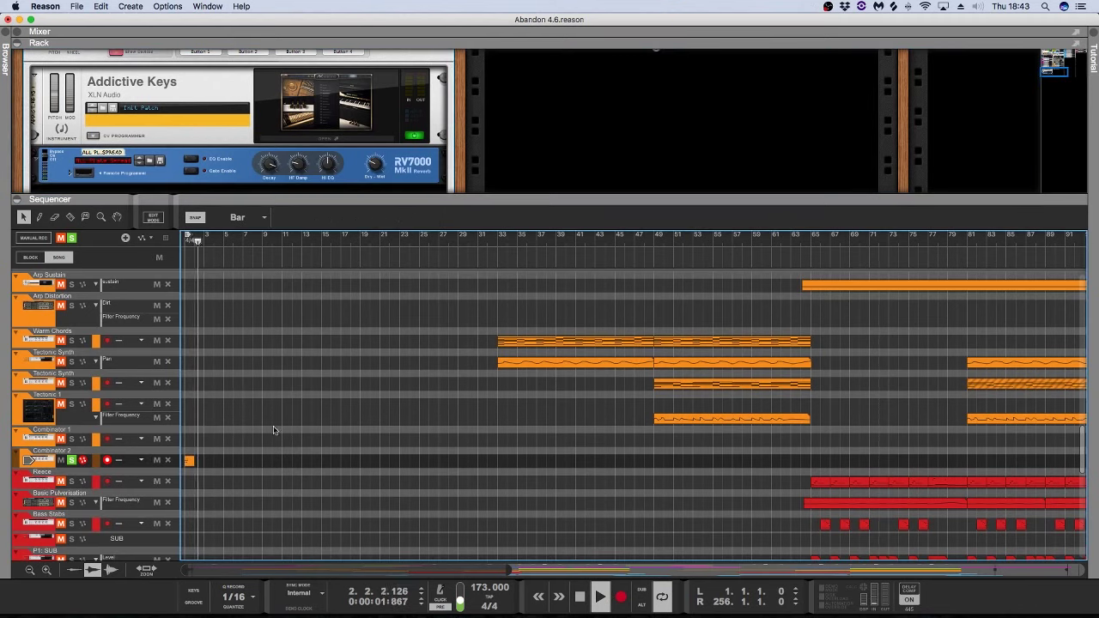
{"action": "right_click", "coordinate": [190, 461]}
{"action": "left_click", "coordinate": [229, 488]}
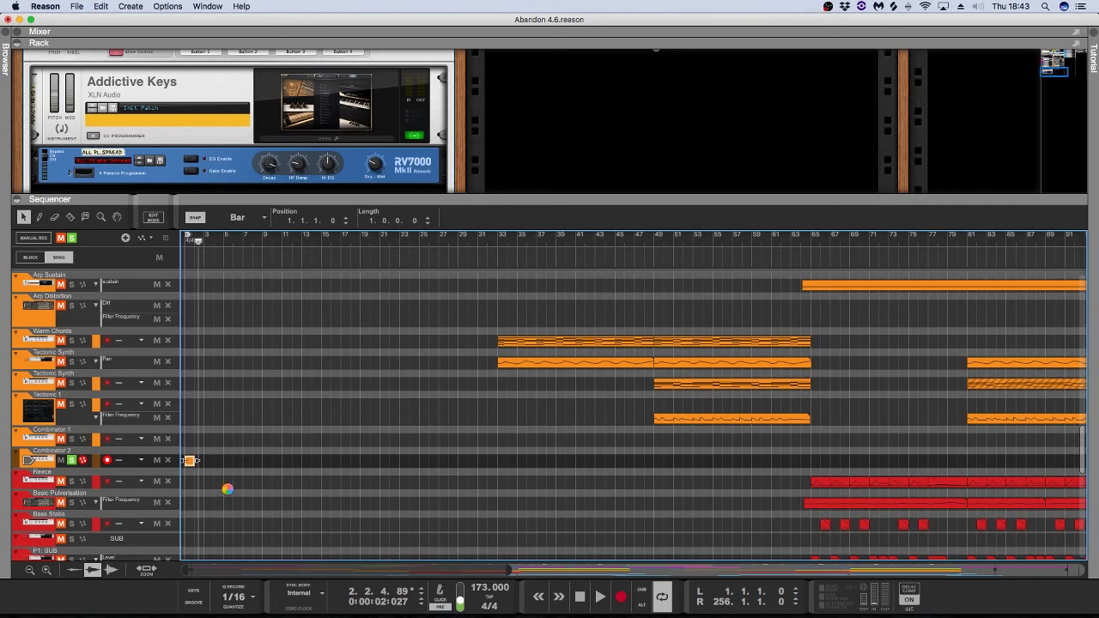
Step: Lengthen the bounced audio clip to three bars and disarm its track for recording
{"action": "left_click", "coordinate": [192, 486]}
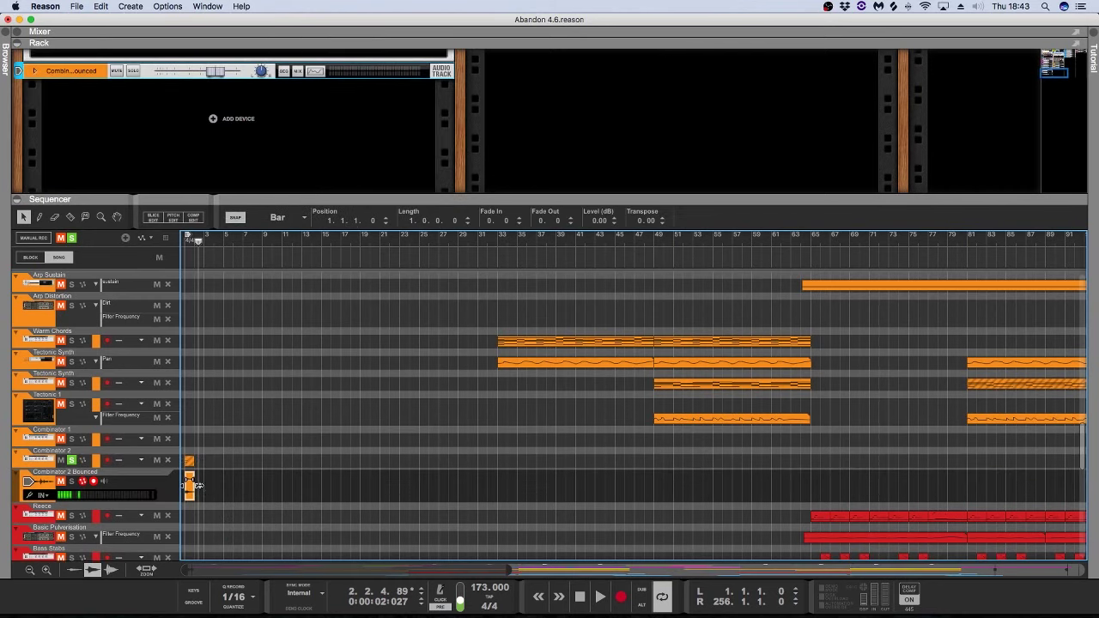
{"action": "left_click", "coordinate": [97, 484]}
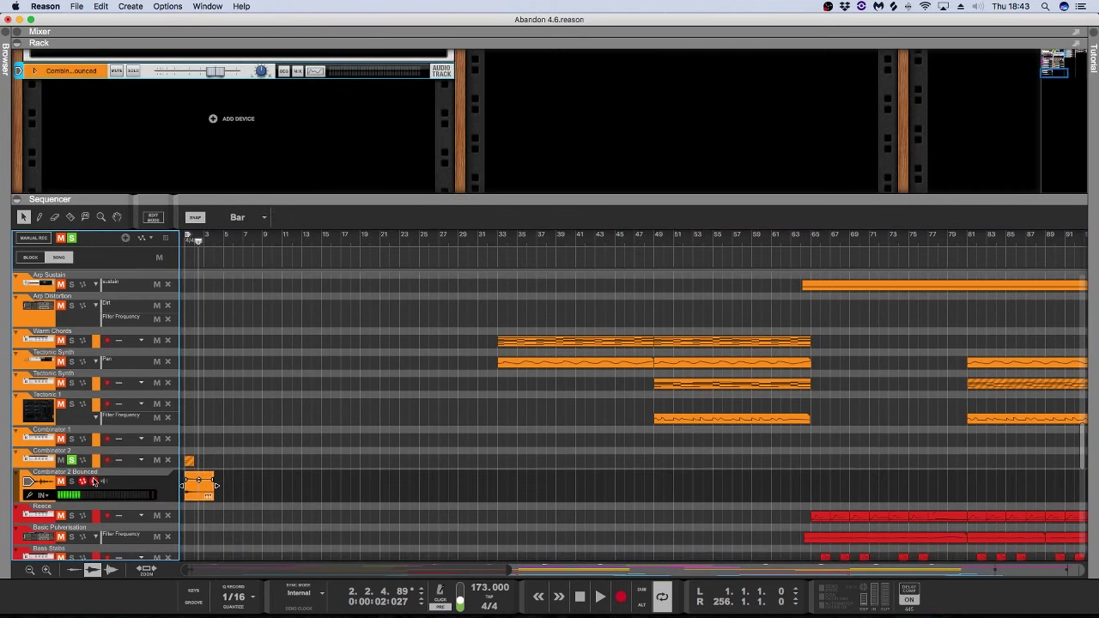
Step: Bounce the three-bar Combinator 2 Bounced audio clip to a new sample
{"action": "right_click", "coordinate": [208, 479]}
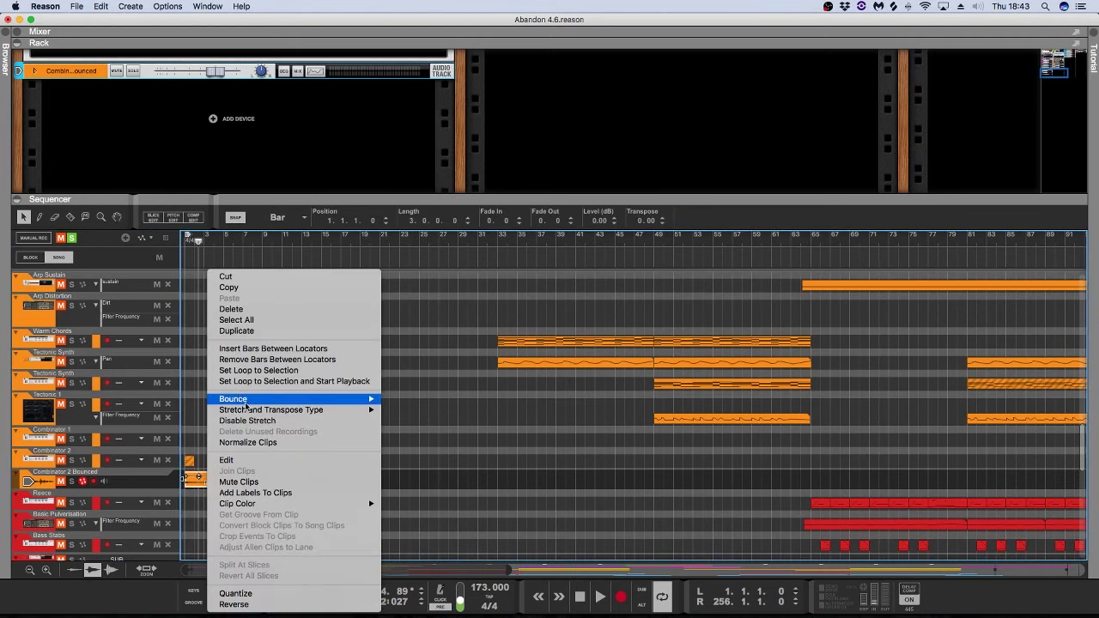
{"action": "mouse_move", "coordinate": [239, 400]}
{"action": "left_click", "coordinate": [456, 410]}
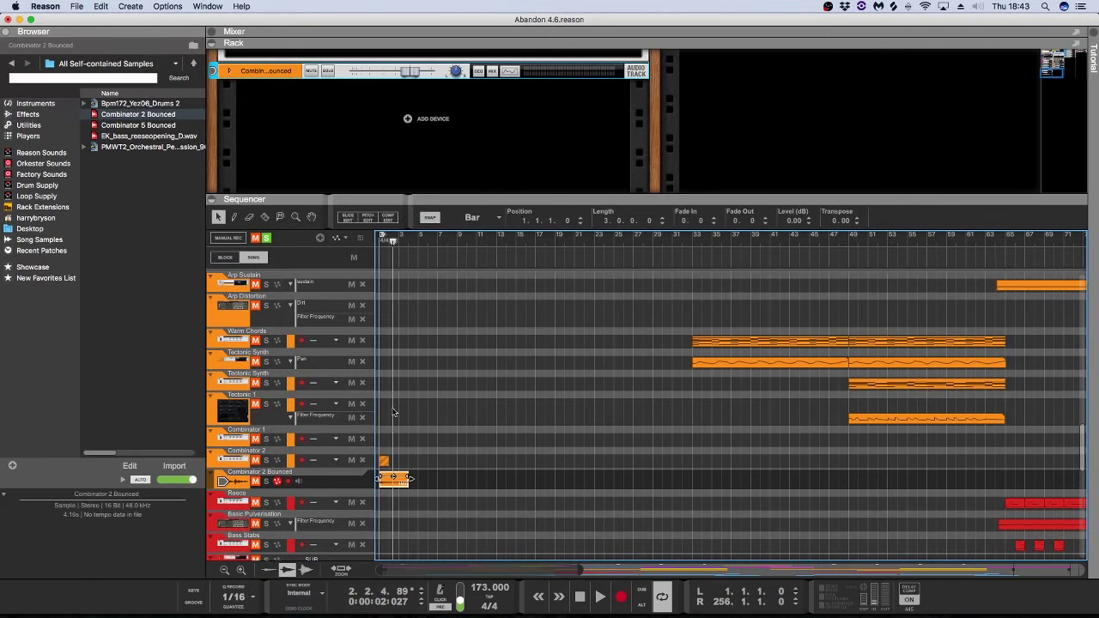
Step: Delete the original Combinator 2 device group together with its bounced audio track
{"action": "left_click", "coordinate": [343, 486]}
{"action": "left_click", "coordinate": [221, 459]}
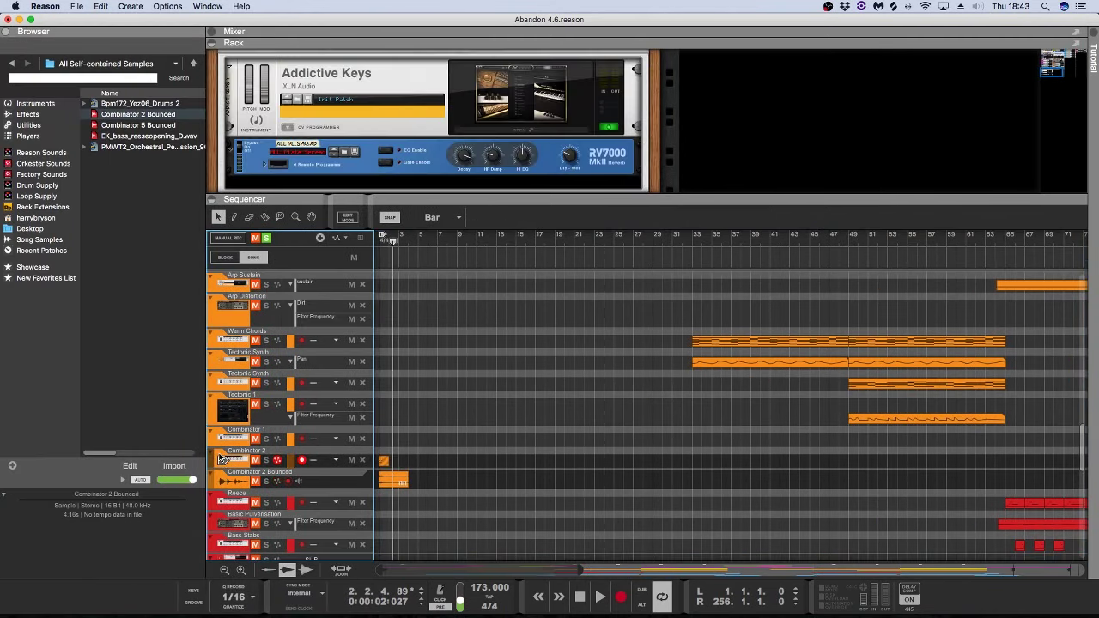
{"action": "key", "text": "Delete"}
{"action": "key", "text": "Return"}
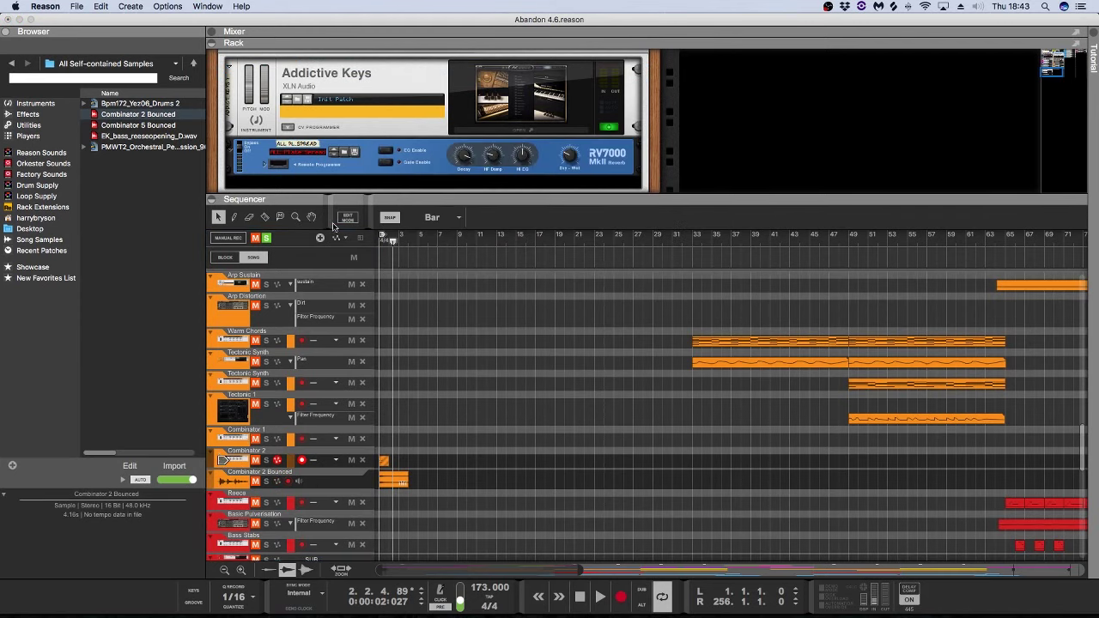
Step: Create a new empty Combinator below Combinator 1 in the rack
{"action": "right_click", "coordinate": [311, 103]}
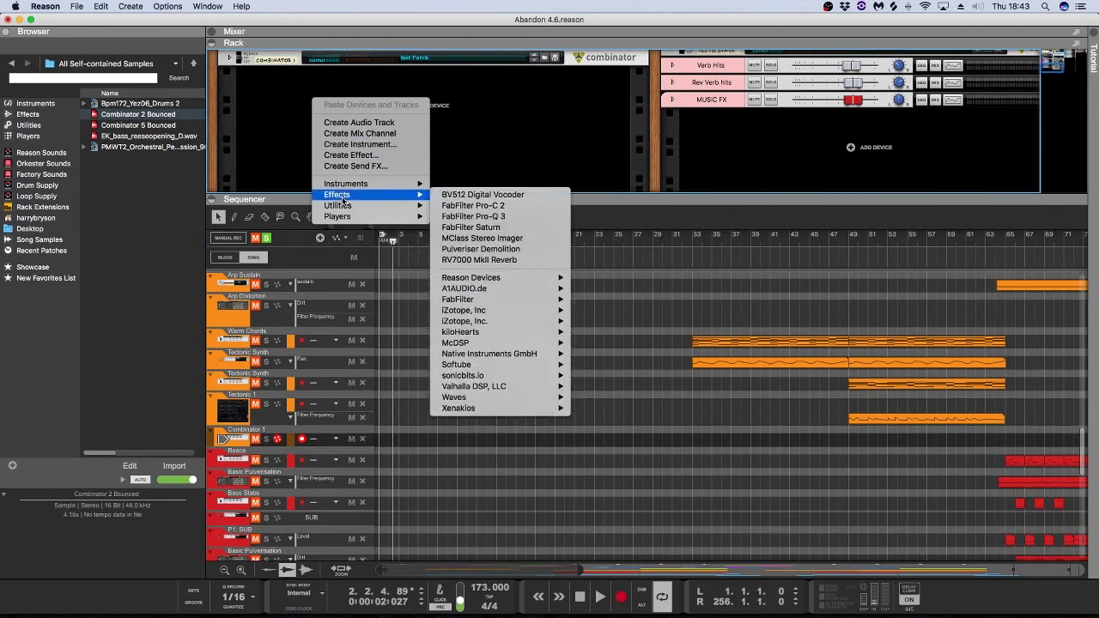
{"action": "key", "text": "Escape"}
{"action": "key", "text": "super+z"}
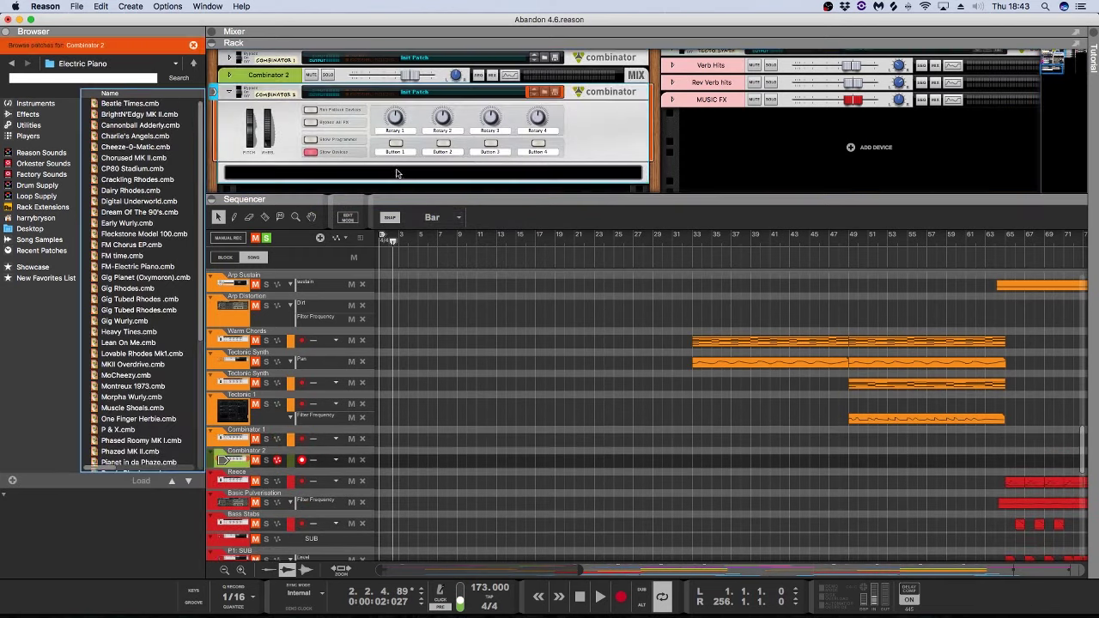
Step: Add a Grain Sample Manipulator inside Combinator 2 and reset the device to its initial patch
{"action": "right_click", "coordinate": [398, 171]}
{"action": "mouse_move", "coordinate": [480, 288]}
{"action": "mouse_move", "coordinate": [643, 390]}
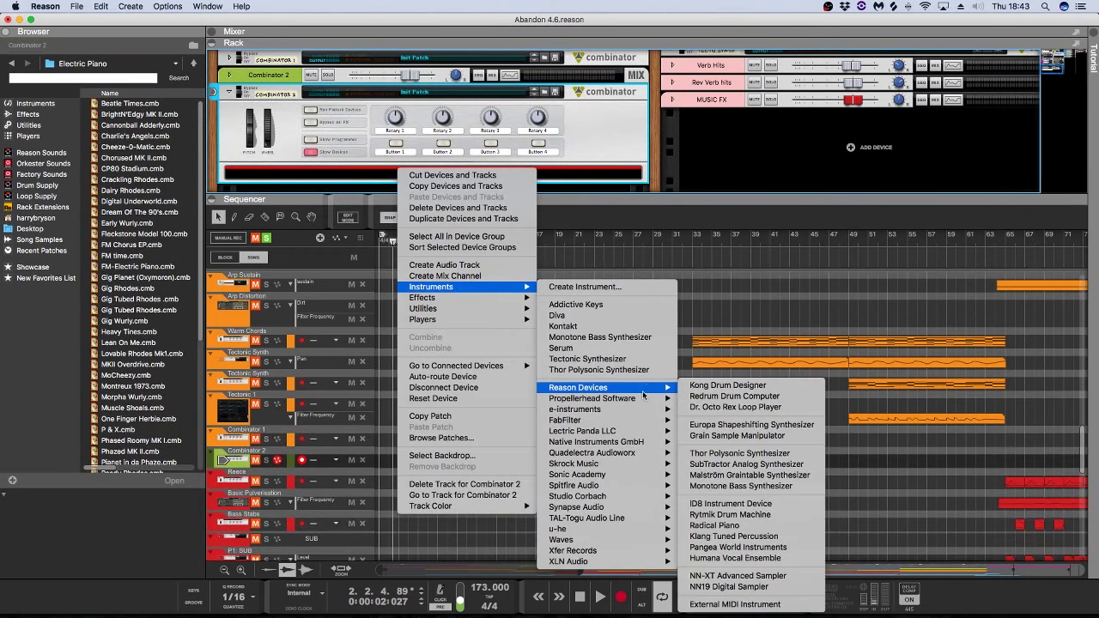
{"action": "left_click", "coordinate": [737, 435]}
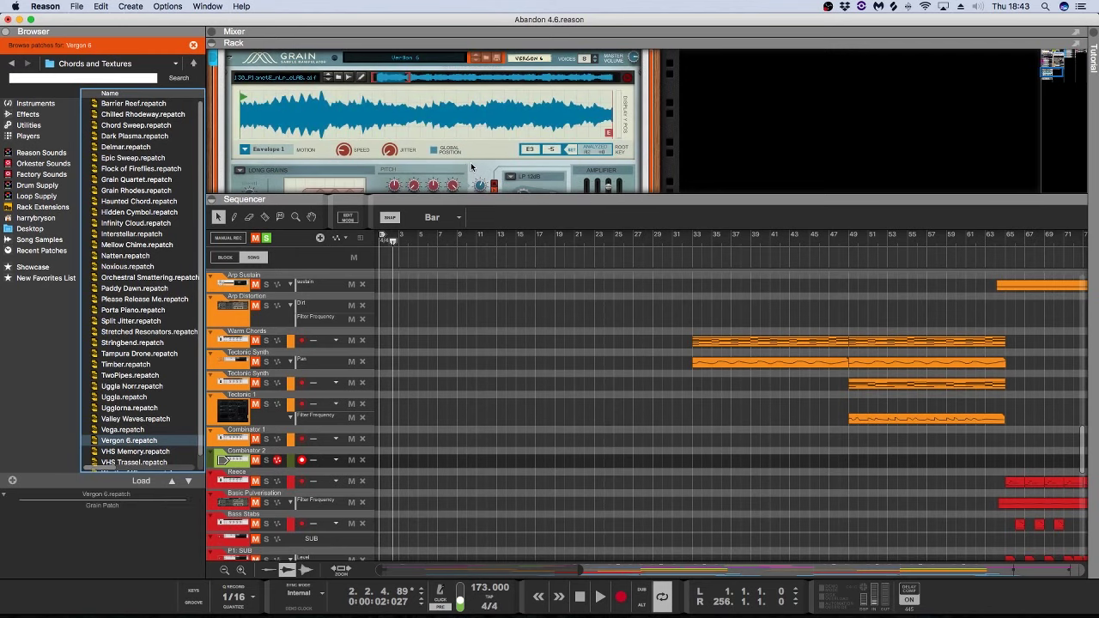
{"action": "right_click", "coordinate": [477, 165]}
{"action": "left_click", "coordinate": [523, 393]}
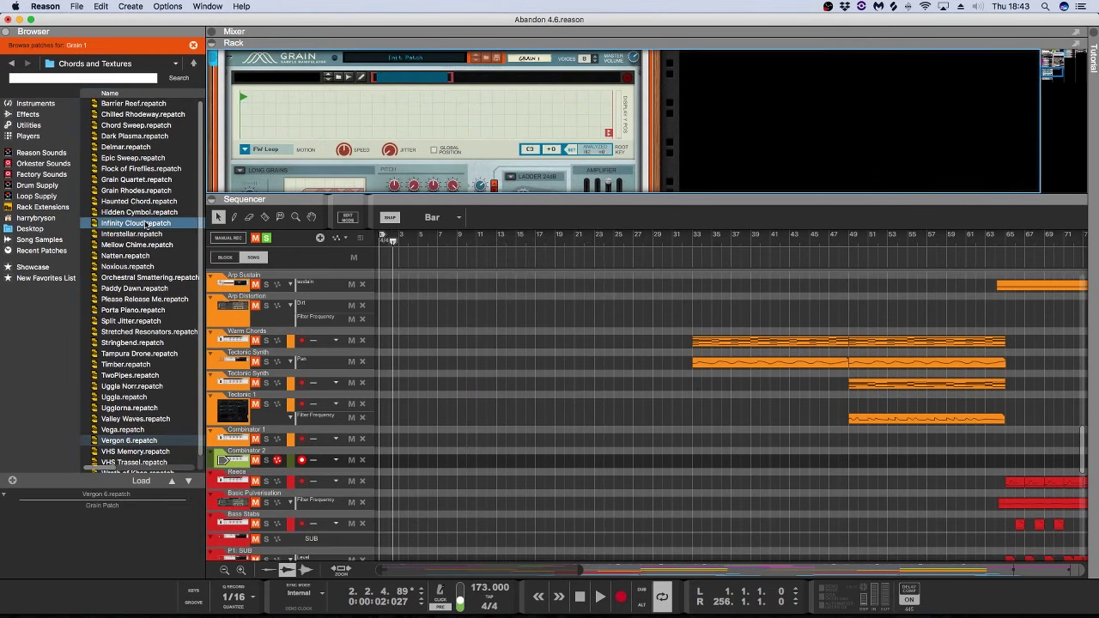
Step: Browse the song samples and expand the assigned, unassigned and self-contained sample folders
{"action": "left_click", "coordinate": [67, 242]}
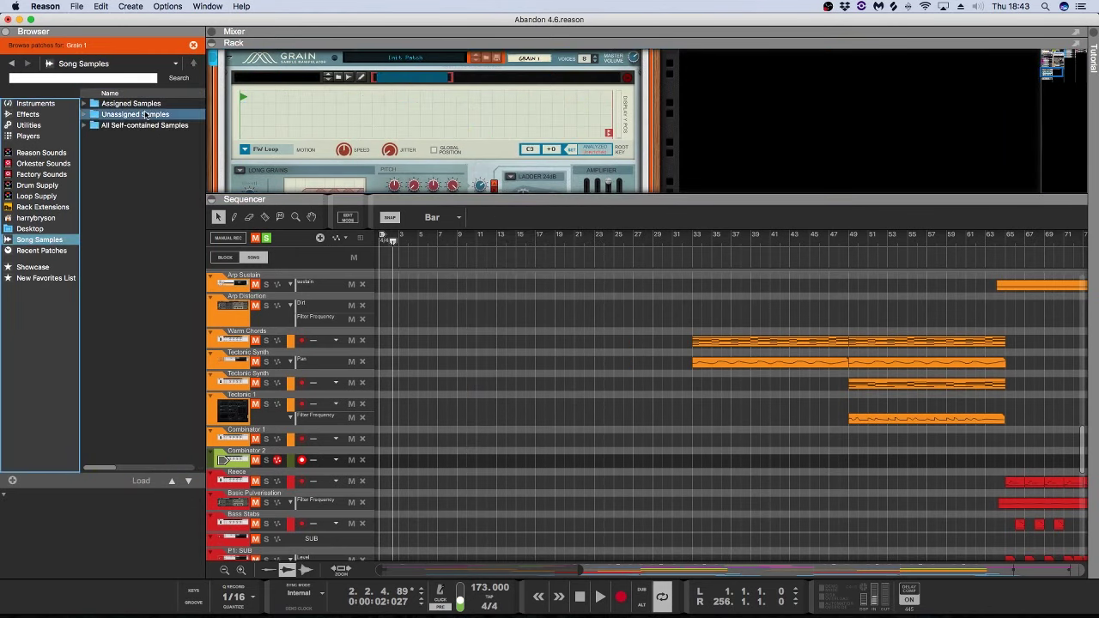
{"action": "left_click", "coordinate": [87, 115]}
{"action": "key", "text": "Down"}
{"action": "key", "text": "Down"}
{"action": "key", "text": "Down"}
{"action": "left_click", "coordinate": [92, 149]}
{"action": "left_click", "coordinate": [85, 104]}
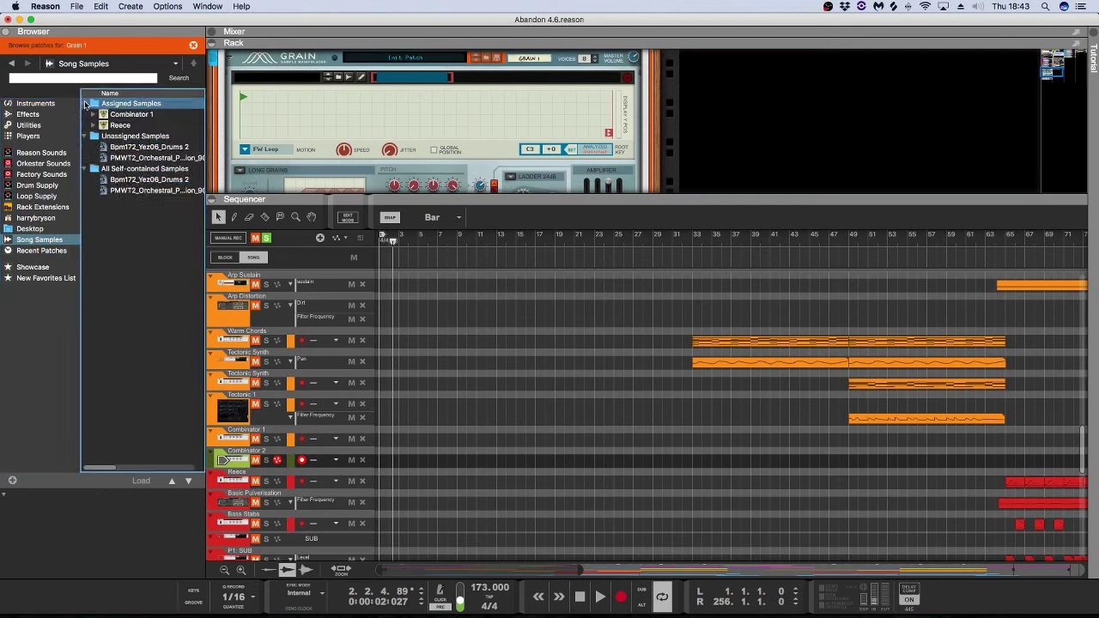
Step: Find the Combinator 2 Bounced sample among the unassigned samples and load it into Grain
{"action": "key", "text": "Down"}
{"action": "key", "text": "Down"}
{"action": "left_click", "coordinate": [120, 179]}
{"action": "left_click", "coordinate": [117, 191]}
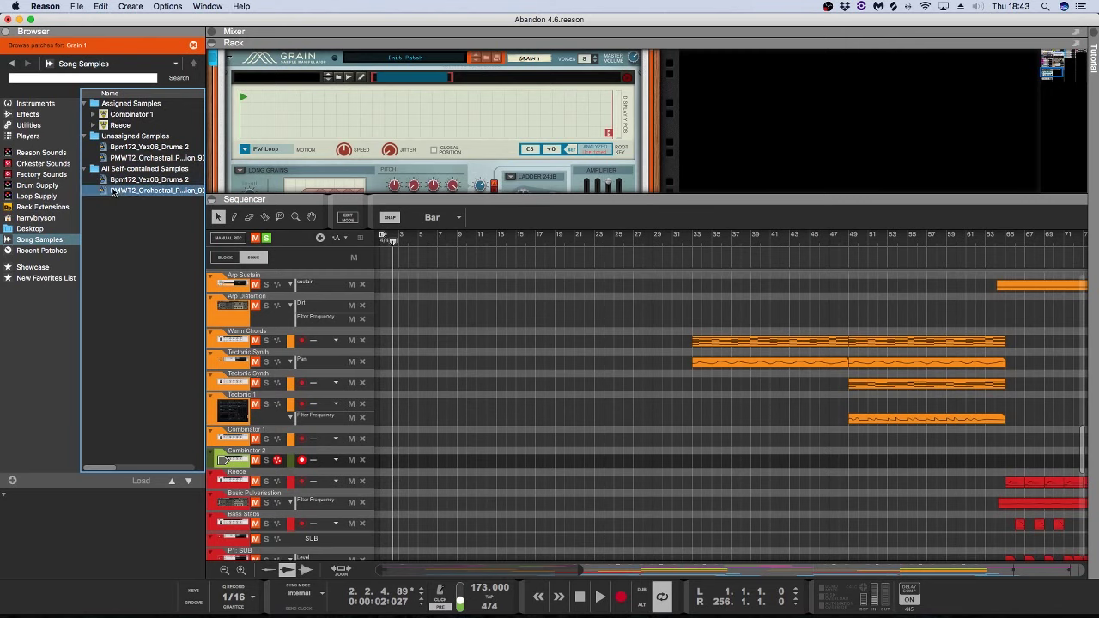
{"action": "left_click", "coordinate": [120, 180]}
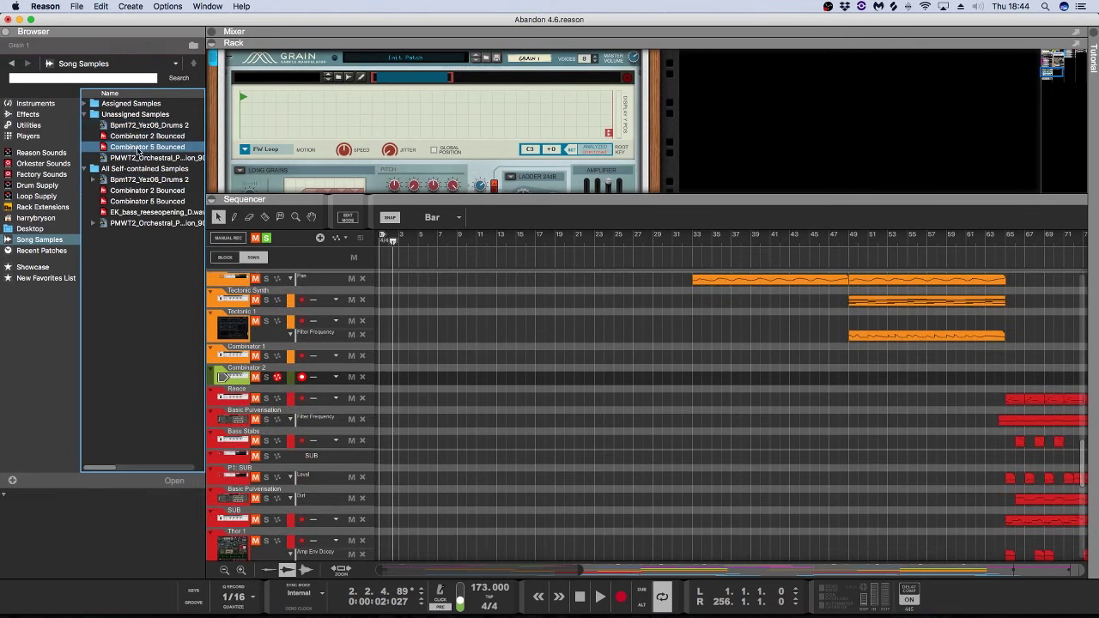
{"action": "left_click", "coordinate": [146, 138]}
{"action": "left_click_drag", "start_coordinate": [142, 139], "coordinate": [369, 111]}
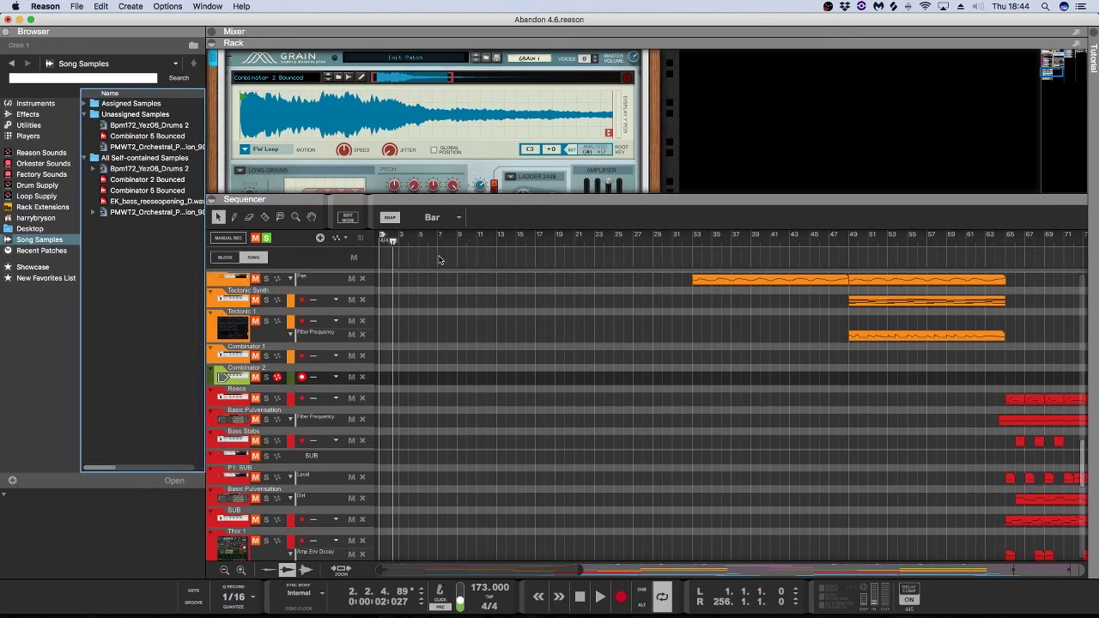
Step: Create a six-bar clip from bar 1 on the Combinator 2 track and open it for note editing
{"action": "scroll", "coordinate": [442, 152], "scroll_direction": "up", "scroll_amount": 2}
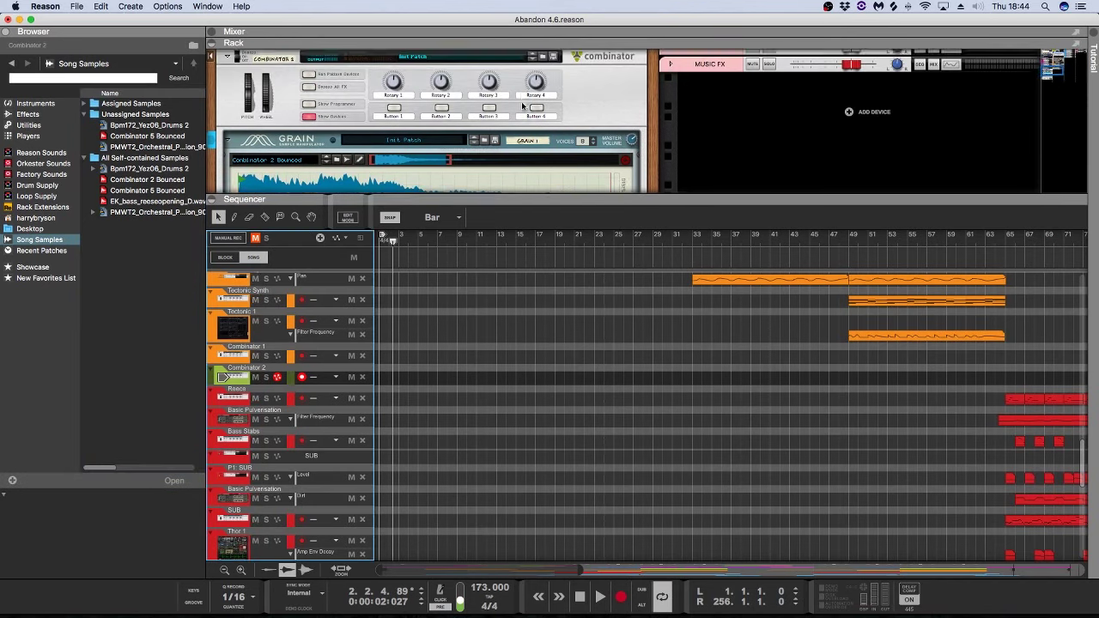
{"action": "left_click", "coordinate": [419, 242]}
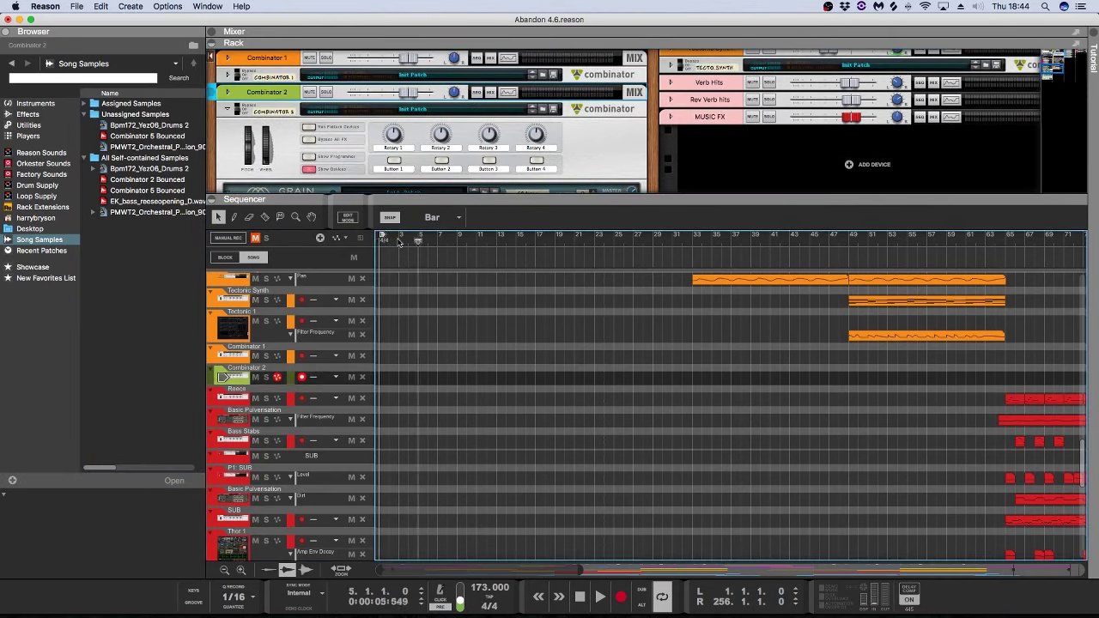
{"action": "left_click_drag", "start_coordinate": [382, 375], "coordinate": [440, 378]}
{"action": "double_click", "coordinate": [417, 378]}
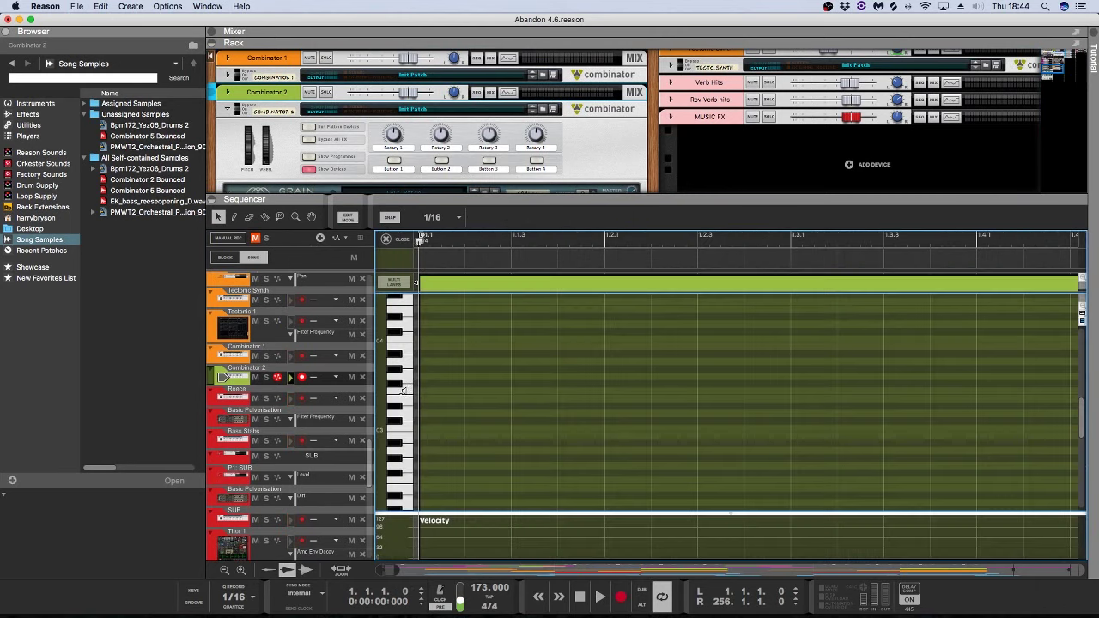
Step: Set Grain's motion mode to Freeze with the freeze point just past the middle of the displayed waveform
{"action": "scroll", "coordinate": [444, 140], "scroll_direction": "down", "scroll_amount": 5}
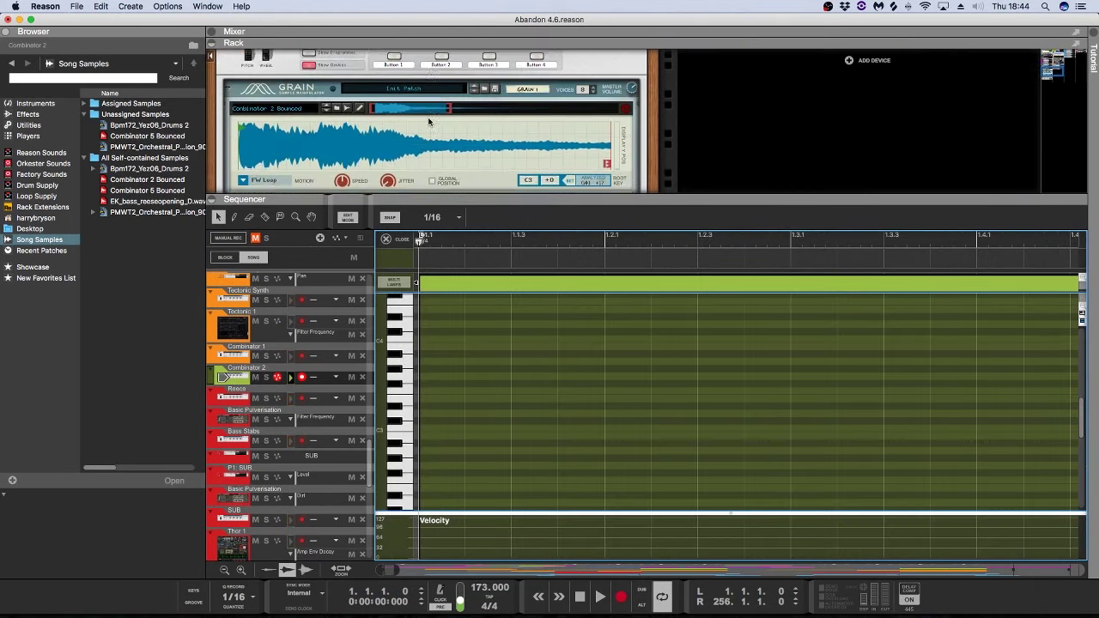
{"action": "left_click", "coordinate": [256, 86]}
{"action": "left_click", "coordinate": [258, 68]}
{"action": "scroll", "coordinate": [255, 86], "scroll_direction": "up", "scroll_amount": 3}
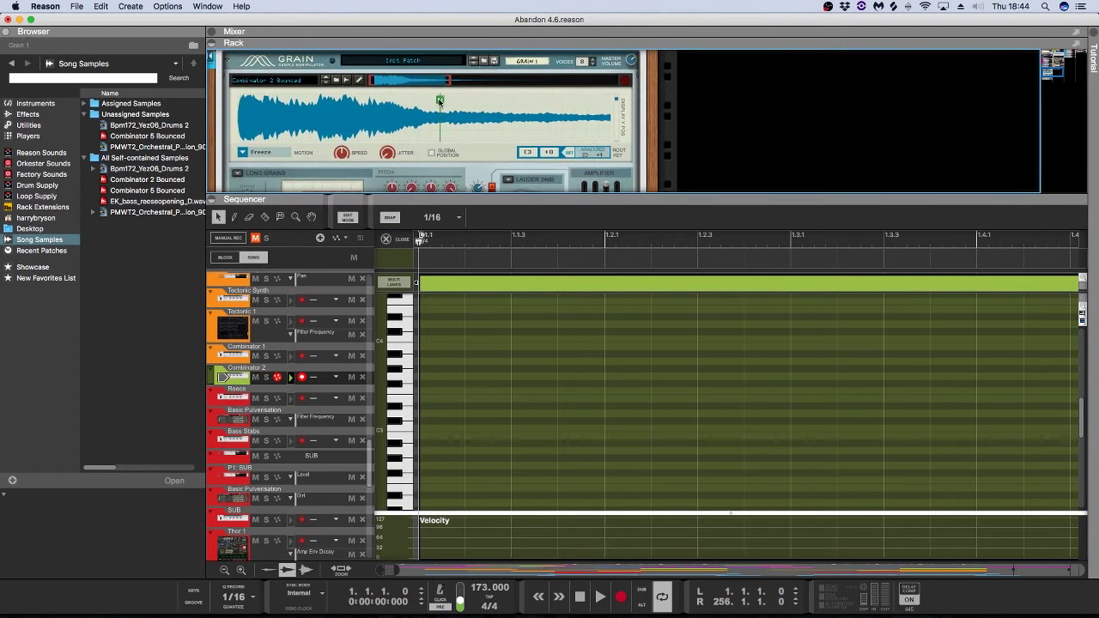
Step: Audition C3 and draw a C3 note of length 0.2.2.0 at the start of the clip
{"action": "left_click", "coordinate": [406, 430]}
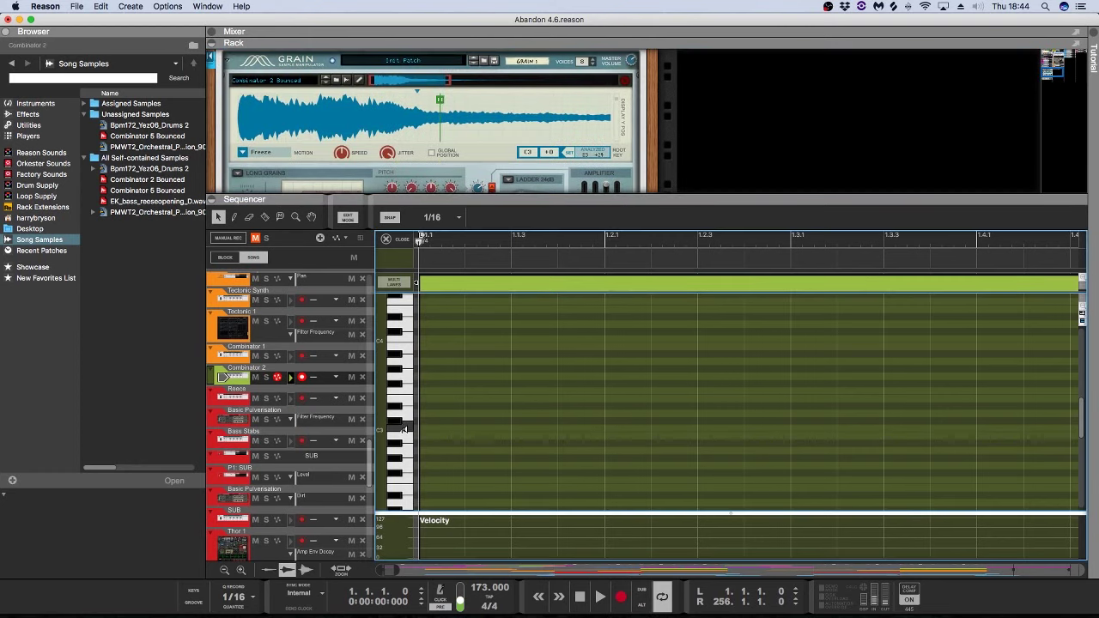
{"action": "left_click", "coordinate": [432, 427]}
{"action": "left_click_drag", "start_coordinate": [882, 419], "coordinate": [884, 421]}
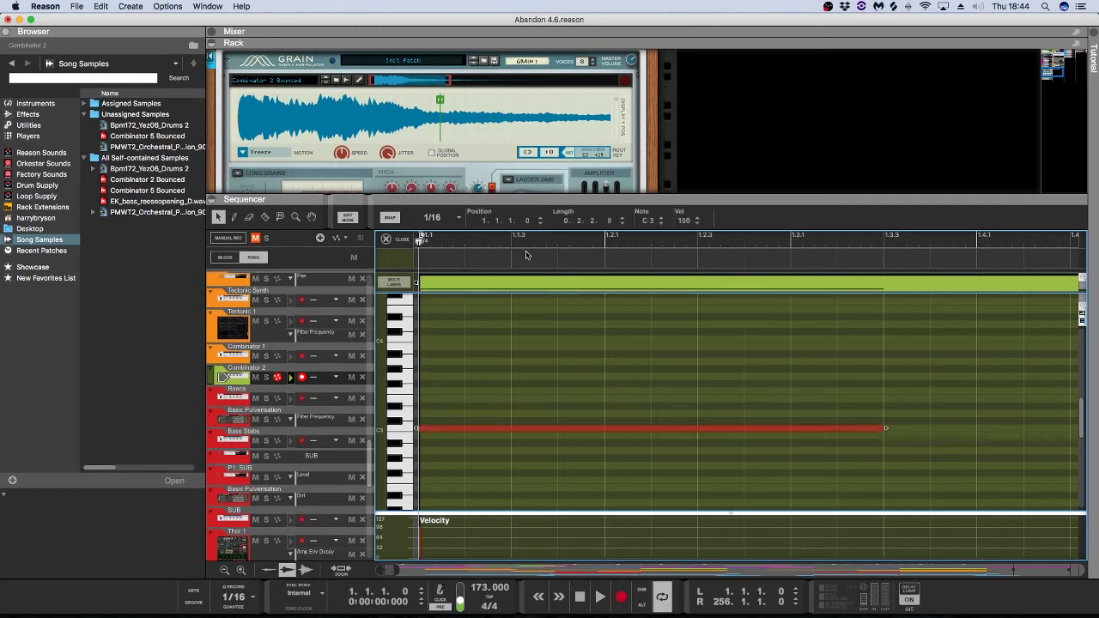
Step: Loop playback over the C3 note and solo the Combinator 2 channel
{"action": "key", "text": "space"}
{"action": "key", "text": "space"}
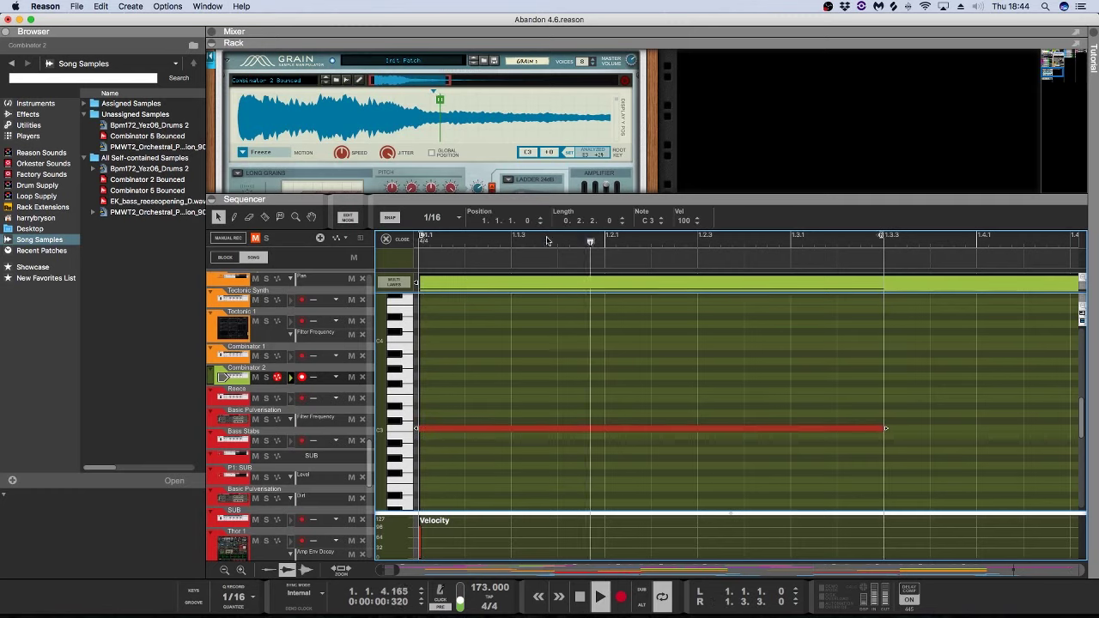
{"action": "scroll", "coordinate": [322, 62], "scroll_direction": "up", "scroll_amount": 5}
{"action": "left_click", "coordinate": [324, 59]}
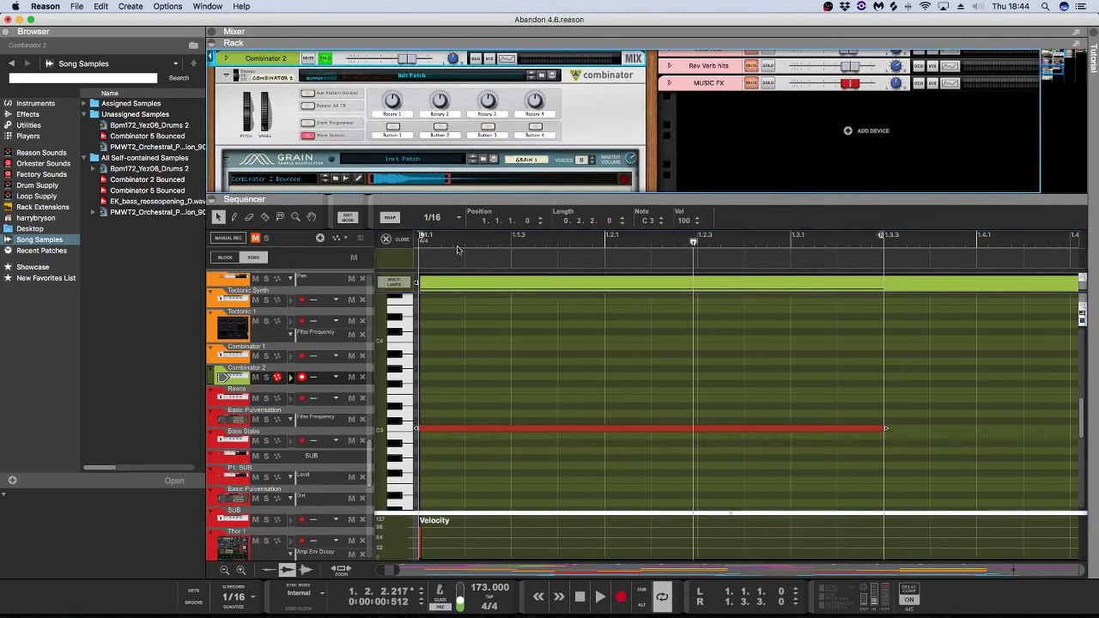
{"action": "key", "text": "space"}
Step: Enlarge the rack area and move Grain's freeze point slightly earlier in the sample
{"action": "left_click_drag", "start_coordinate": [332, 195], "coordinate": [332, 306]}
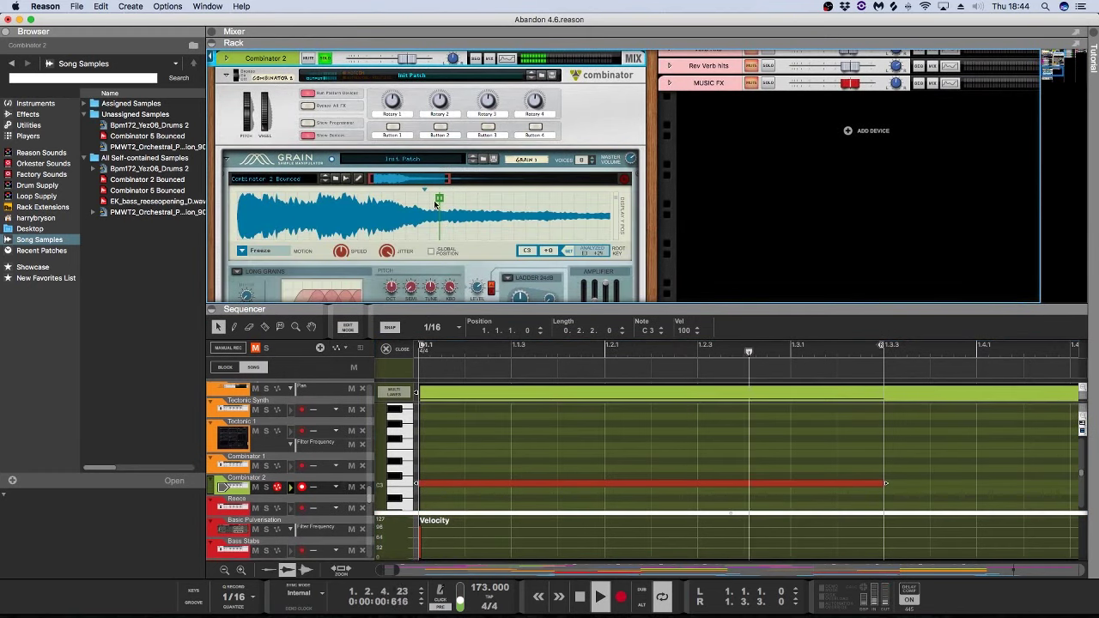
{"action": "mouse_move", "coordinate": [442, 200]}
{"action": "left_mouse_down"}
{"action": "mouse_move", "coordinate": [339, 200]}
{"action": "mouse_move", "coordinate": [546, 205]}
{"action": "mouse_move", "coordinate": [435, 200]}
{"action": "left_mouse_up"}
{"action": "scroll", "coordinate": [293, 243], "scroll_direction": "down", "scroll_amount": 3}
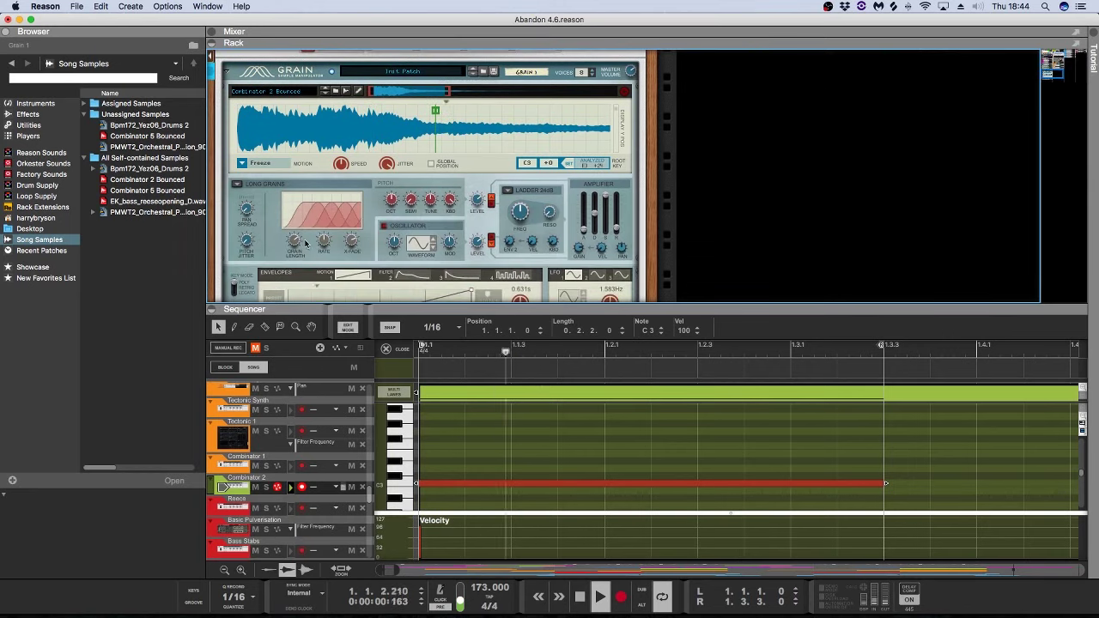
Step: Reshape Grain's long grains, setting the pitch octave to 1 and the pan spread to 71.9 %
{"action": "left_click_drag", "start_coordinate": [293, 242], "coordinate": [352, 233]}
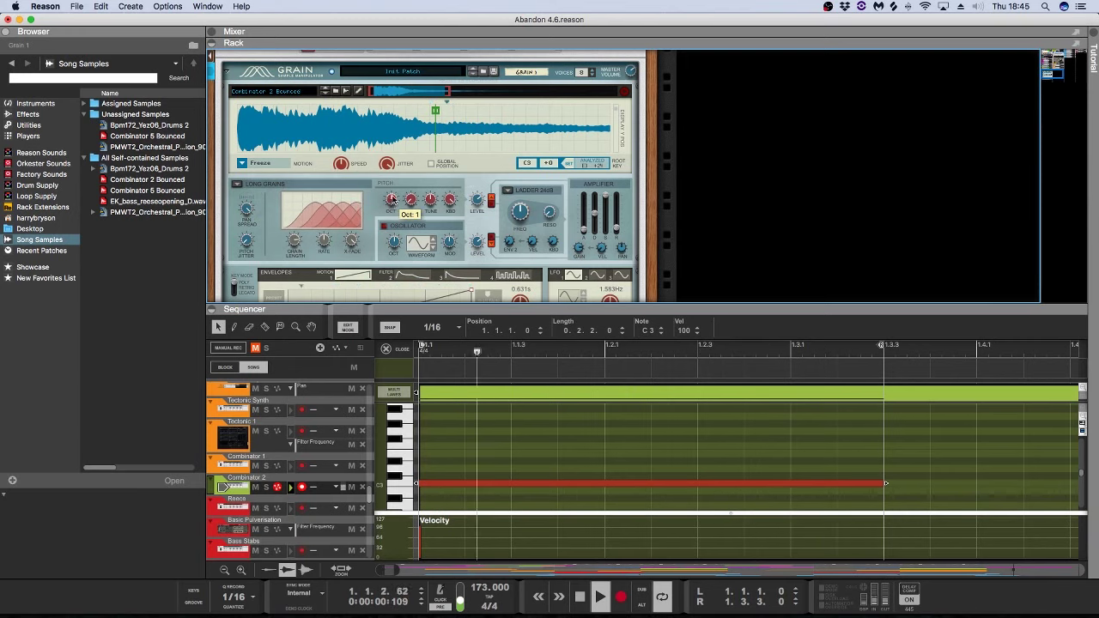
{"action": "mouse_move", "coordinate": [247, 210]}
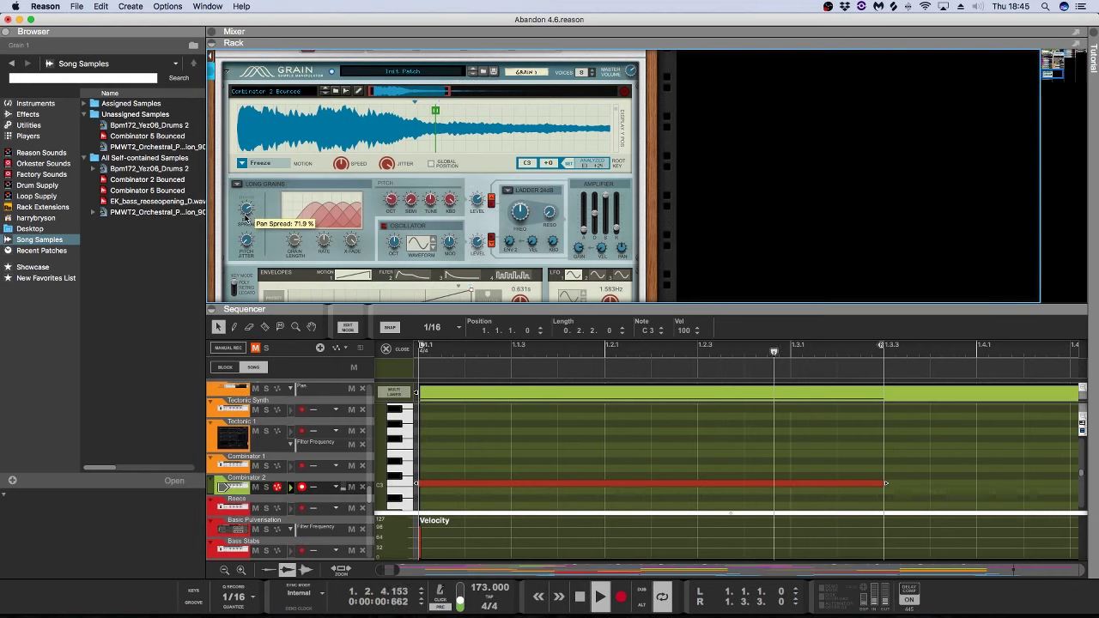
{"action": "mouse_move", "coordinate": [293, 252]}
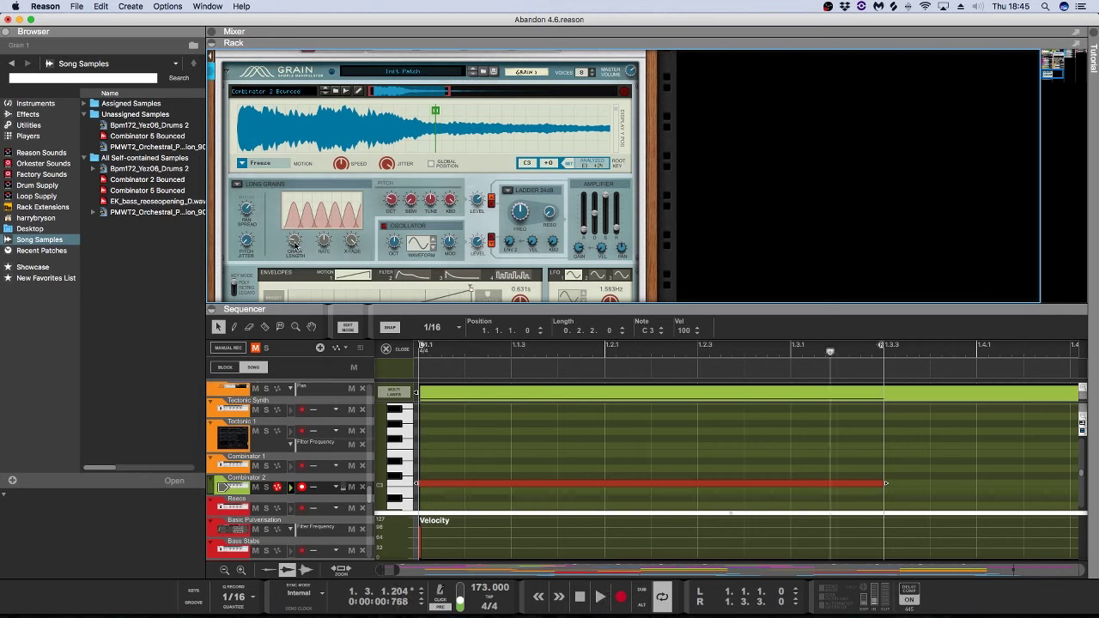
Step: Adjust Grain's grain length, set X-Fade to 100 % and Rate-Spacing to 79.7 %, and play the loop from bar 1
{"action": "left_click_drag", "start_coordinate": [294, 243], "coordinate": [293, 234]}
{"action": "left_click_drag", "start_coordinate": [332, 246], "coordinate": [295, 236]}
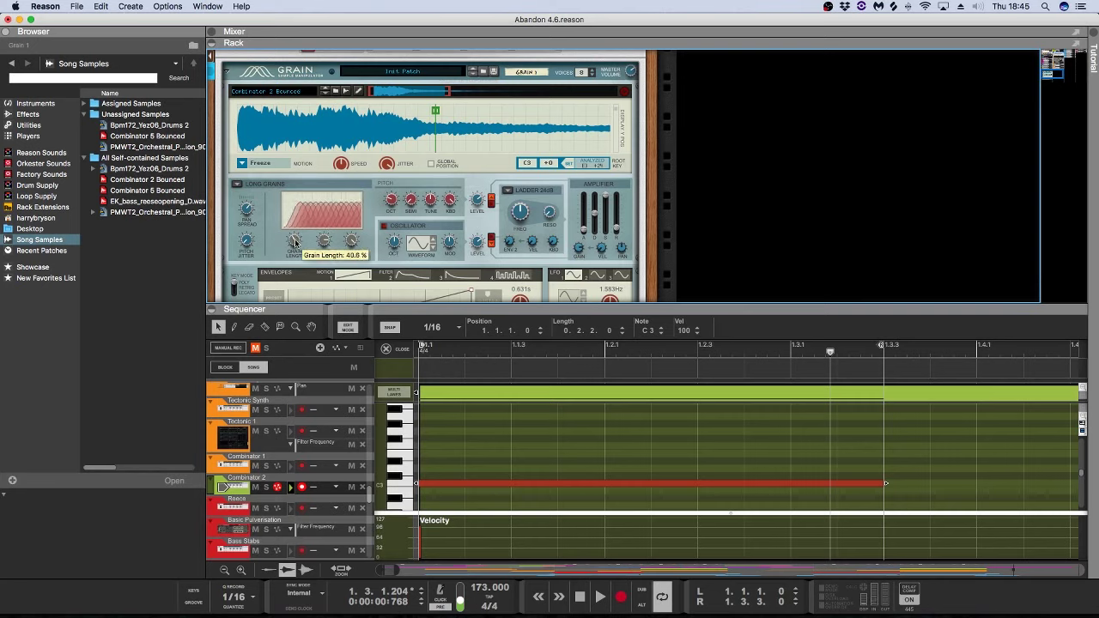
{"action": "left_click", "coordinate": [418, 354]}
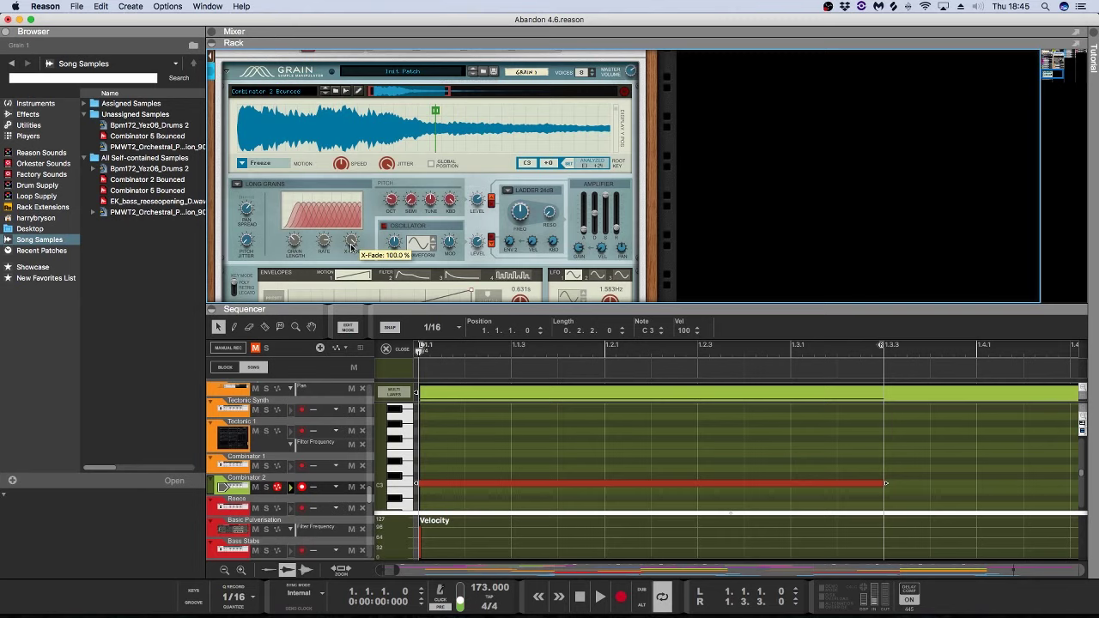
{"action": "key", "text": "space"}
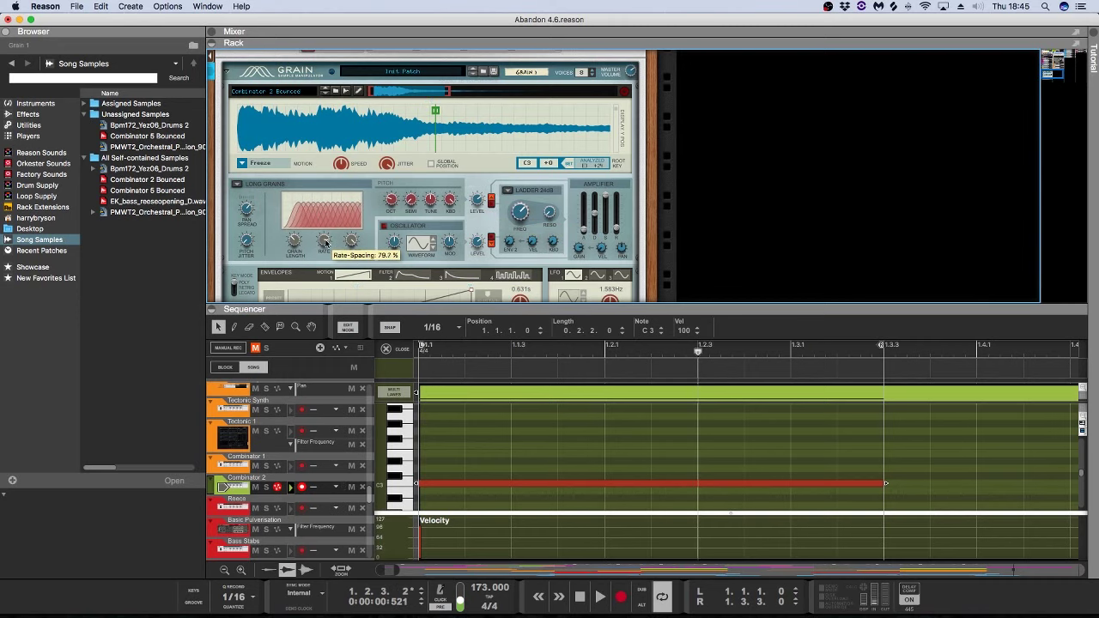
Step: Close the note editor and delete the entire Combinator 2 device group with its track
{"action": "scroll", "coordinate": [325, 243], "scroll_direction": "down", "scroll_amount": 5}
{"action": "scroll", "coordinate": [420, 241], "scroll_direction": "up", "scroll_amount": 8}
{"action": "scroll", "coordinate": [429, 229], "scroll_direction": "up", "scroll_amount": 2}
{"action": "left_click", "coordinate": [393, 348]}
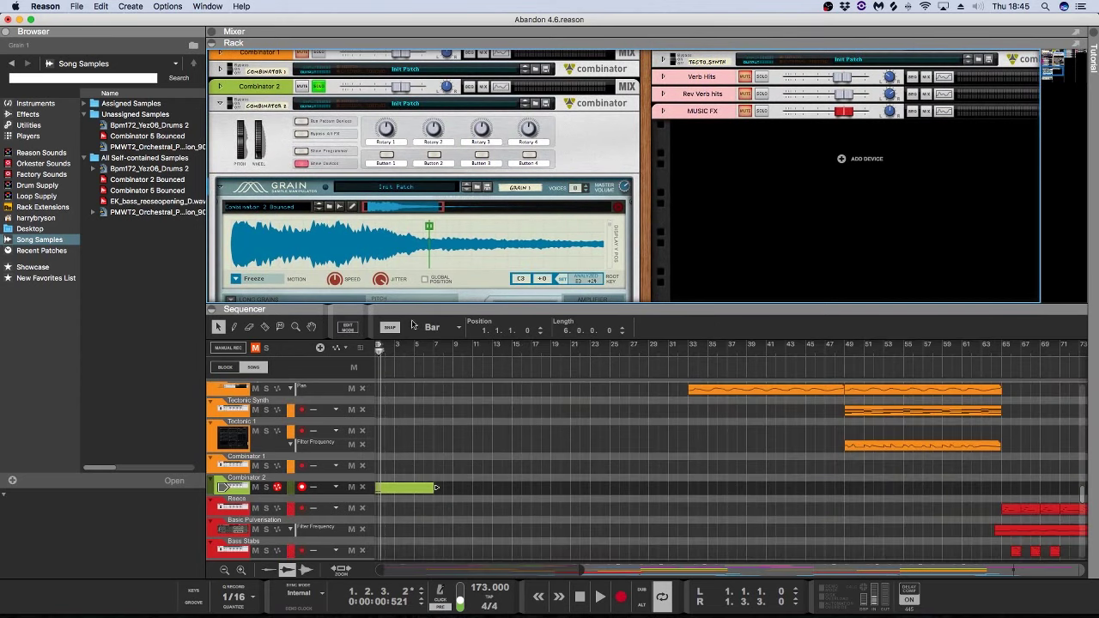
{"action": "left_click", "coordinate": [398, 488]}
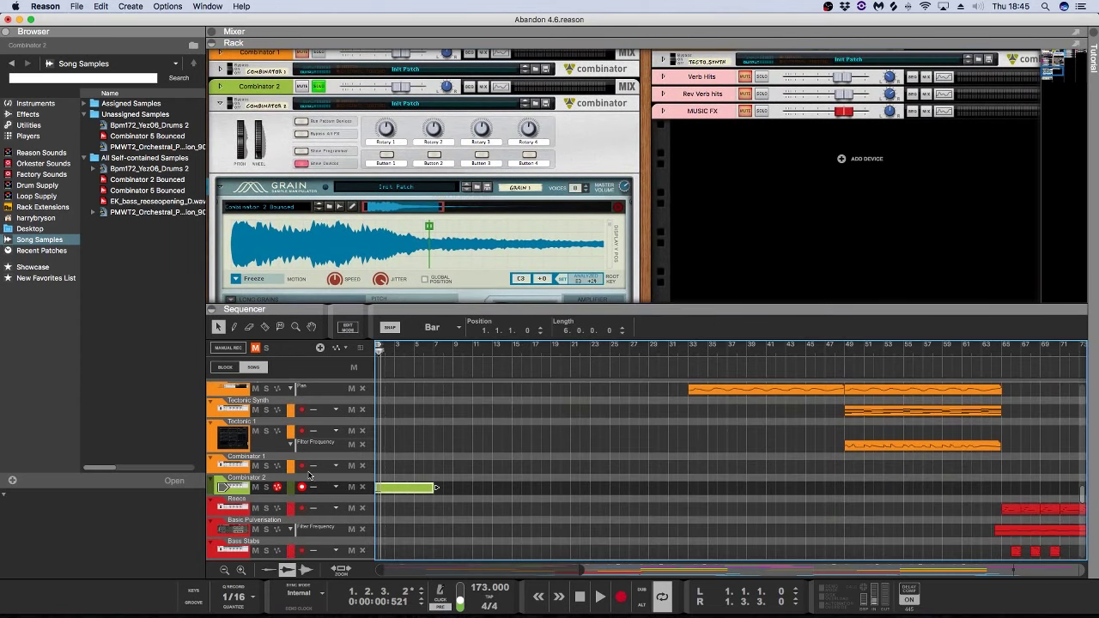
{"action": "left_click", "coordinate": [243, 486]}
{"action": "key", "text": "Delete"}
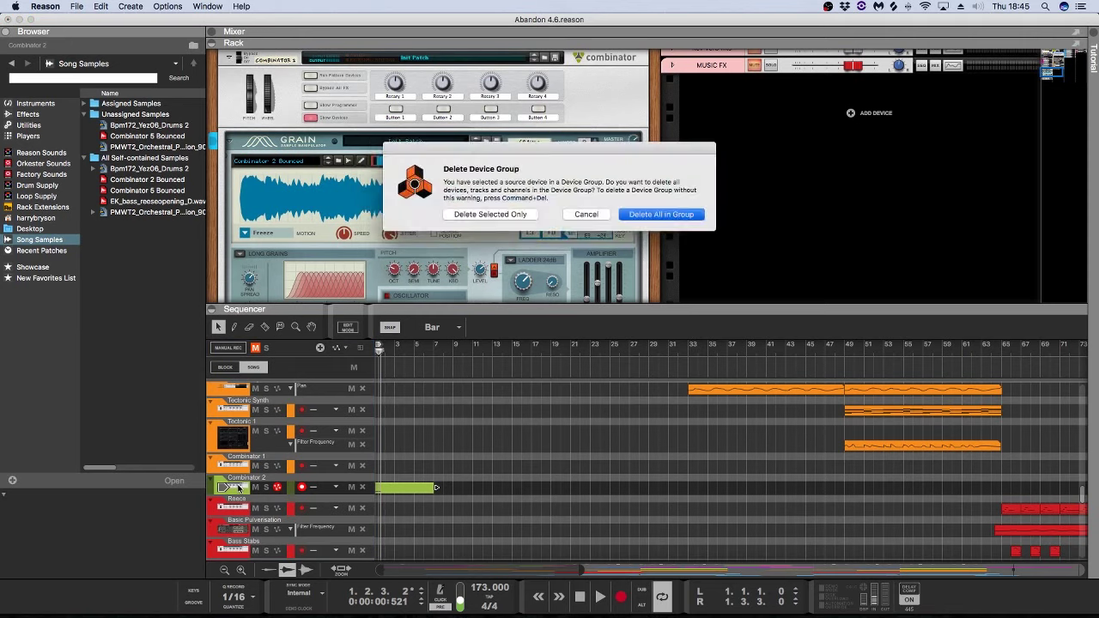
{"action": "key", "text": "Return"}
{"action": "scroll", "coordinate": [442, 431], "scroll_direction": "up", "scroll_amount": 6}
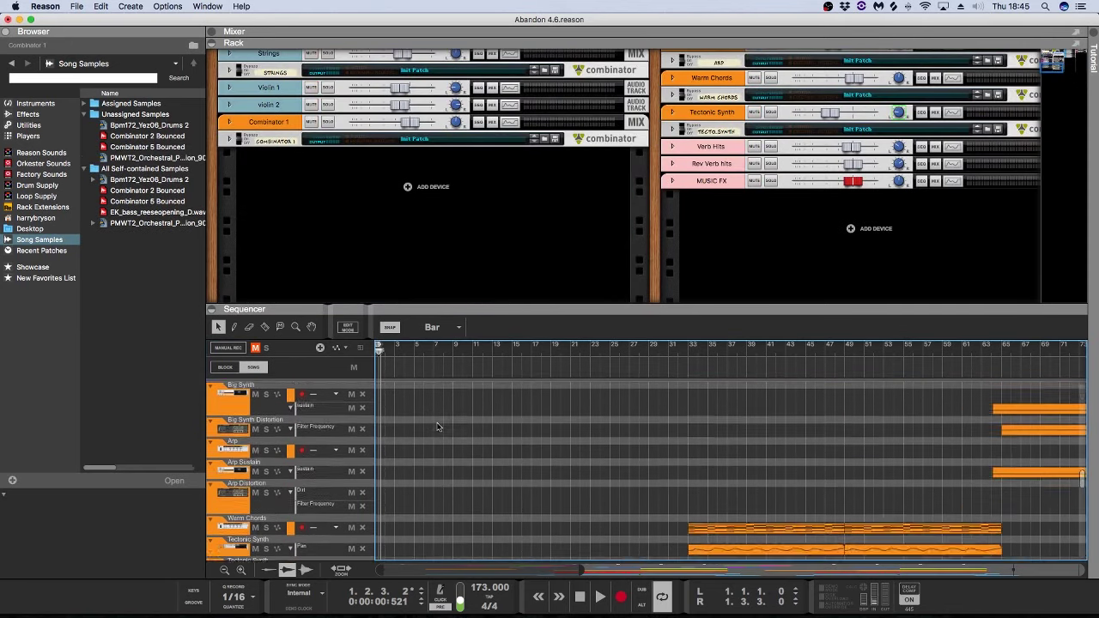
Step: Go up to the Atmos tracks, return the song position to bar 1 and set the loop to bars 1–47
{"action": "scroll", "coordinate": [440, 429], "scroll_direction": "up", "scroll_amount": 4}
{"action": "scroll", "coordinate": [442, 455], "scroll_direction": "up", "scroll_amount": 6}
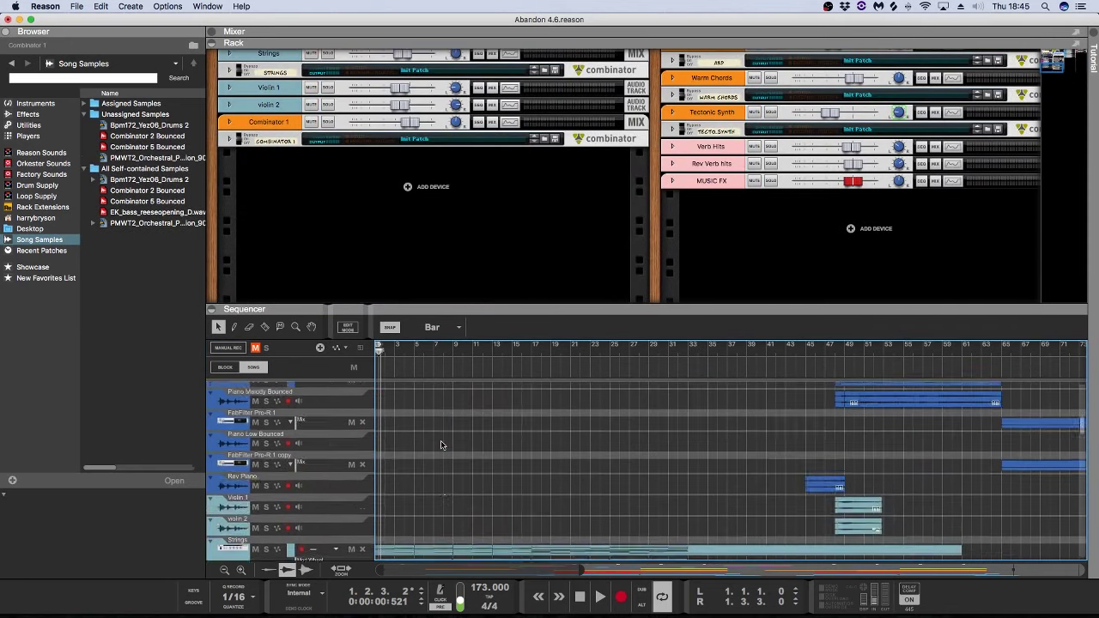
{"action": "left_click", "coordinate": [375, 348]}
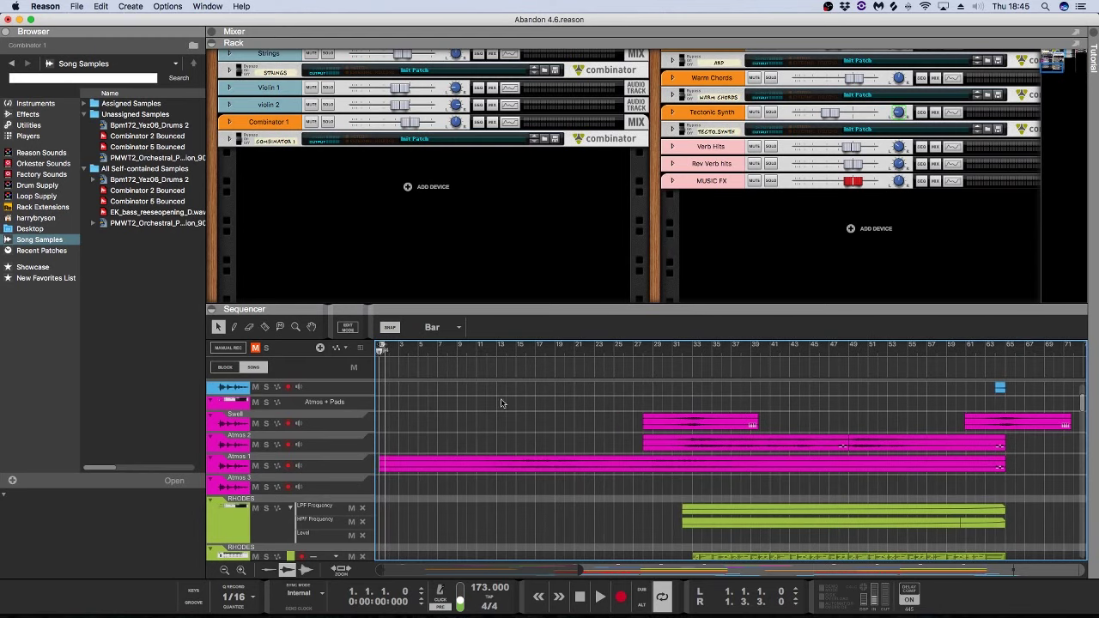
{"action": "left_click_drag", "start_coordinate": [382, 348], "coordinate": [828, 368]}
{"action": "left_click_drag", "start_coordinate": [429, 347], "coordinate": [340, 348]}
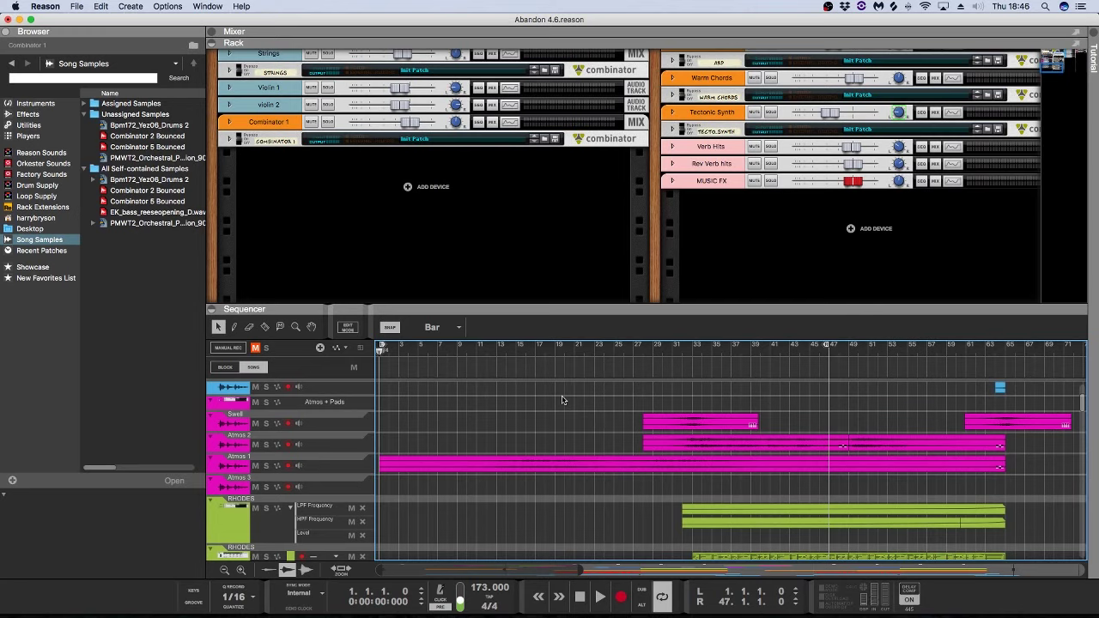
Step: Enlarge the sequencer area and play the Atmos 1 track soloed from bar 12
{"action": "left_click", "coordinate": [486, 350]}
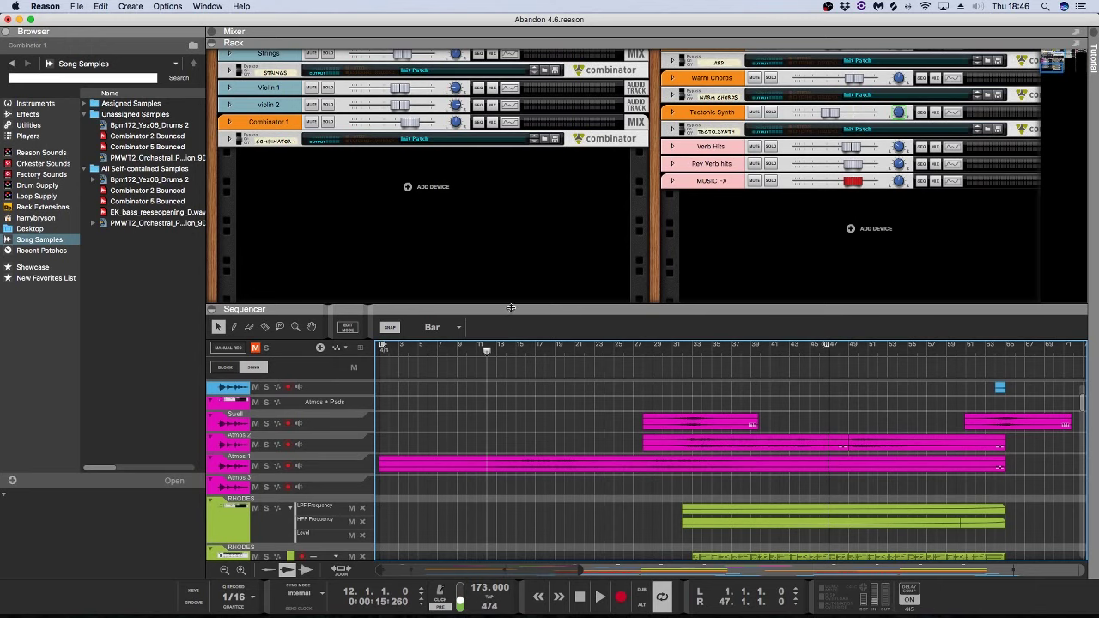
{"action": "left_click_drag", "start_coordinate": [511, 308], "coordinate": [511, 199]}
{"action": "key", "text": "space"}
{"action": "left_click", "coordinate": [266, 357]}
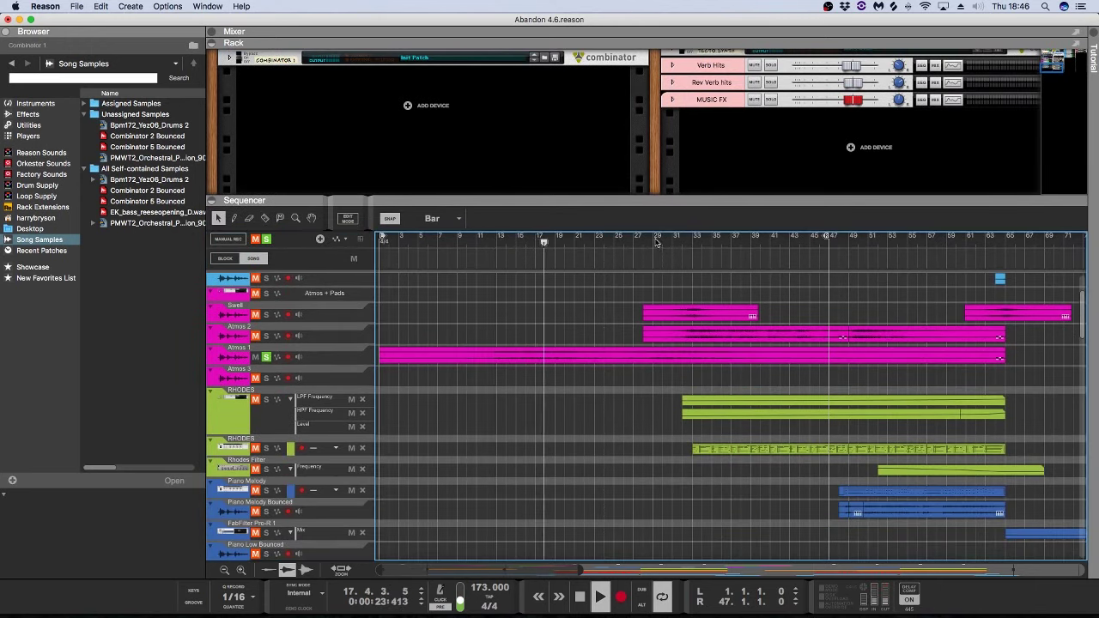
{"action": "key", "text": "space"}
Step: Switch the solo from Atmos 1 to Atmos 2, play from bar 32 and extend the loop end to bar 66
{"action": "left_click", "coordinate": [685, 240]}
{"action": "left_click", "coordinate": [267, 334]}
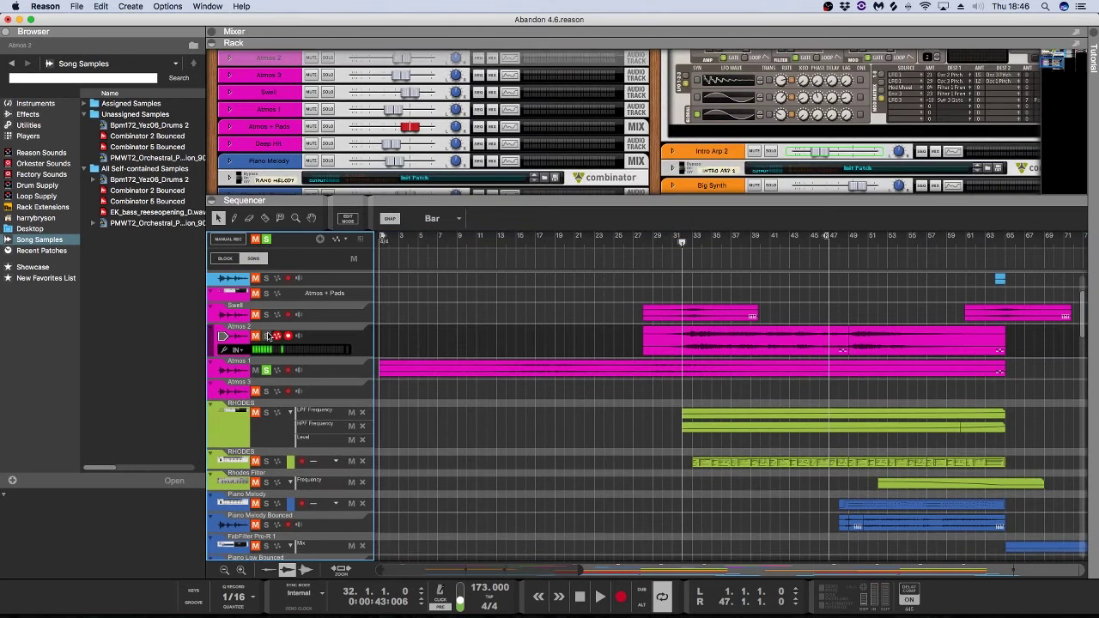
{"action": "left_click", "coordinate": [267, 357]}
{"action": "key", "text": "space"}
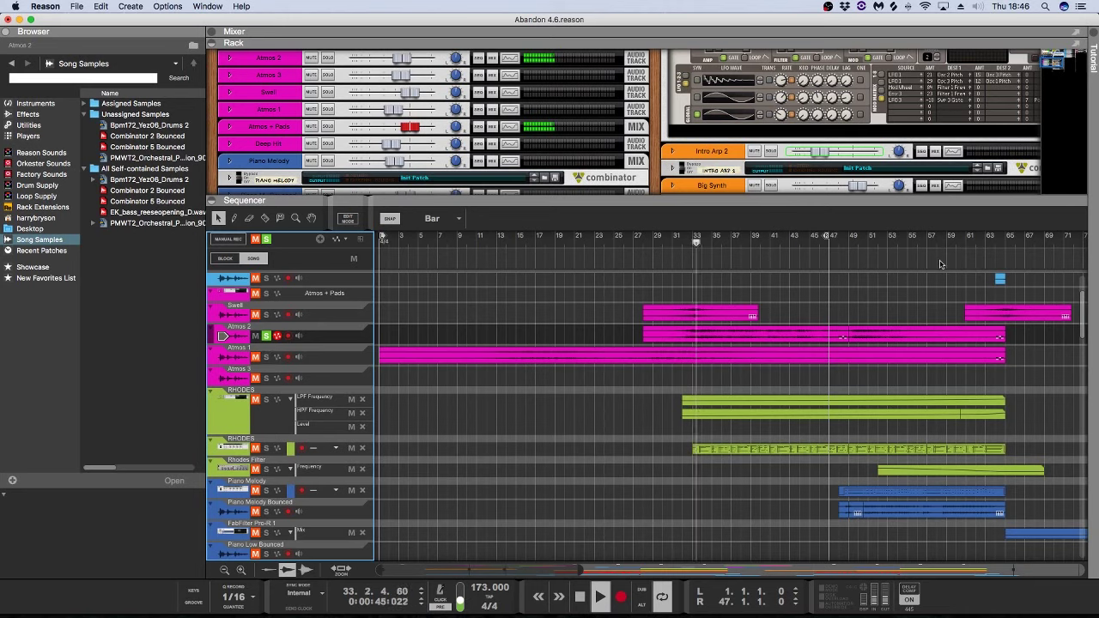
{"action": "left_click_drag", "start_coordinate": [826, 235], "coordinate": [1009, 248]}
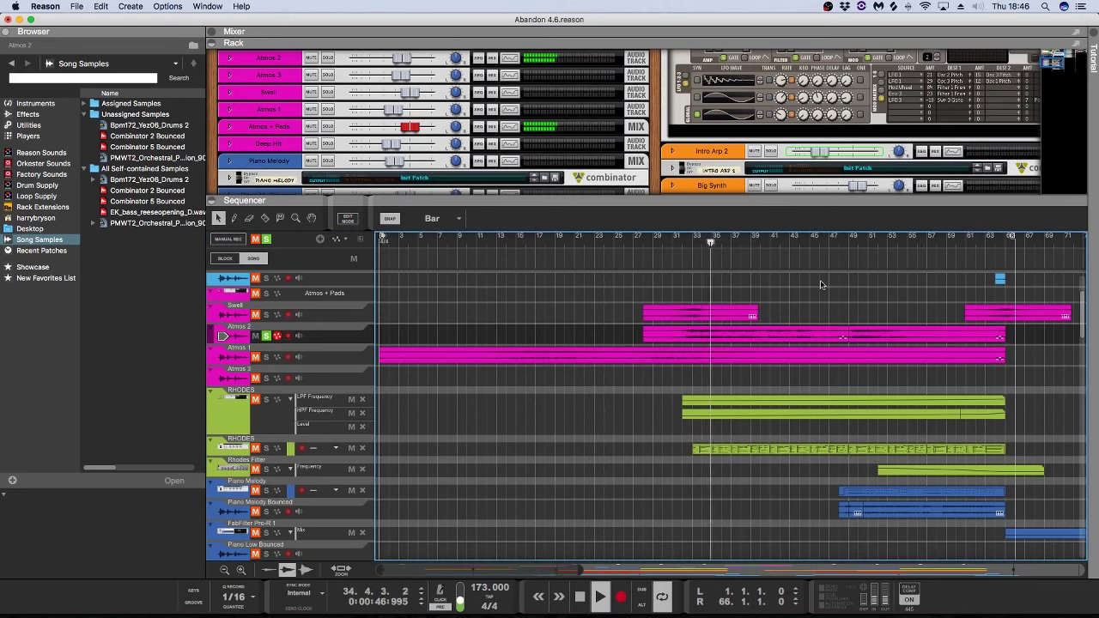
{"action": "scroll", "coordinate": [819, 286], "scroll_direction": "right", "scroll_amount": 1}
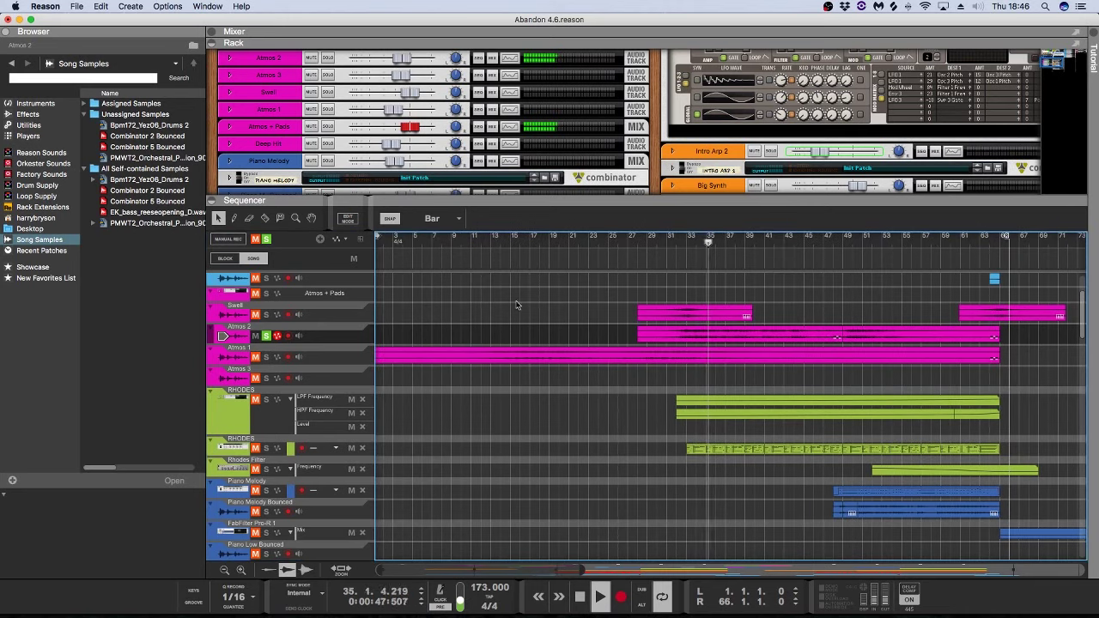
Step: Unsolo Atmos 2, audition the Swell track soloed from bar 32, and clear its solo
{"action": "left_click", "coordinate": [267, 335]}
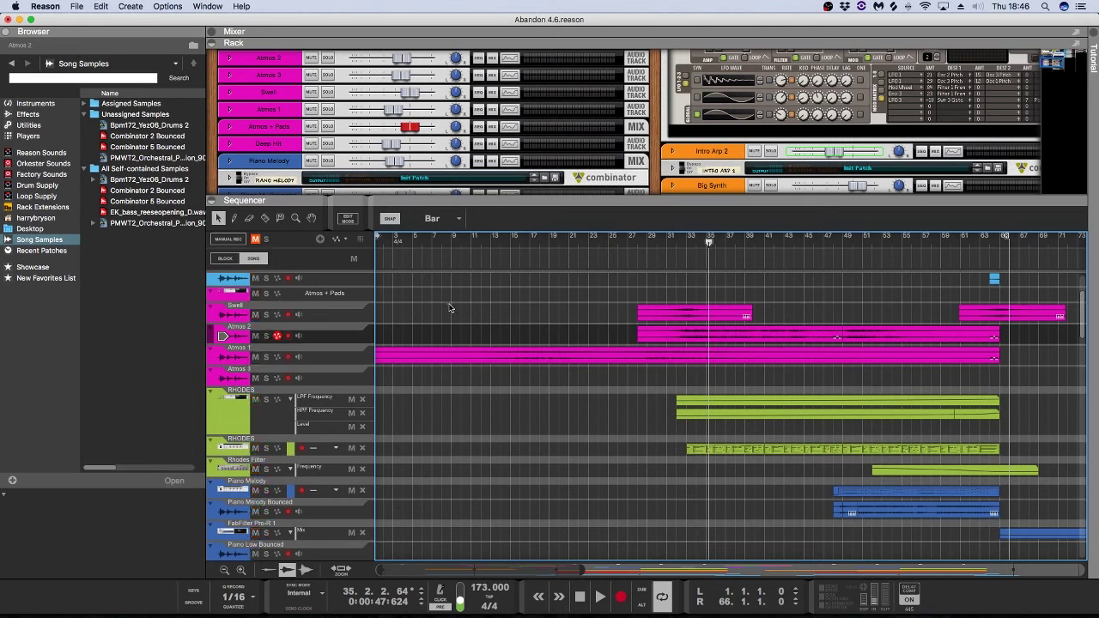
{"action": "left_click", "coordinate": [675, 243]}
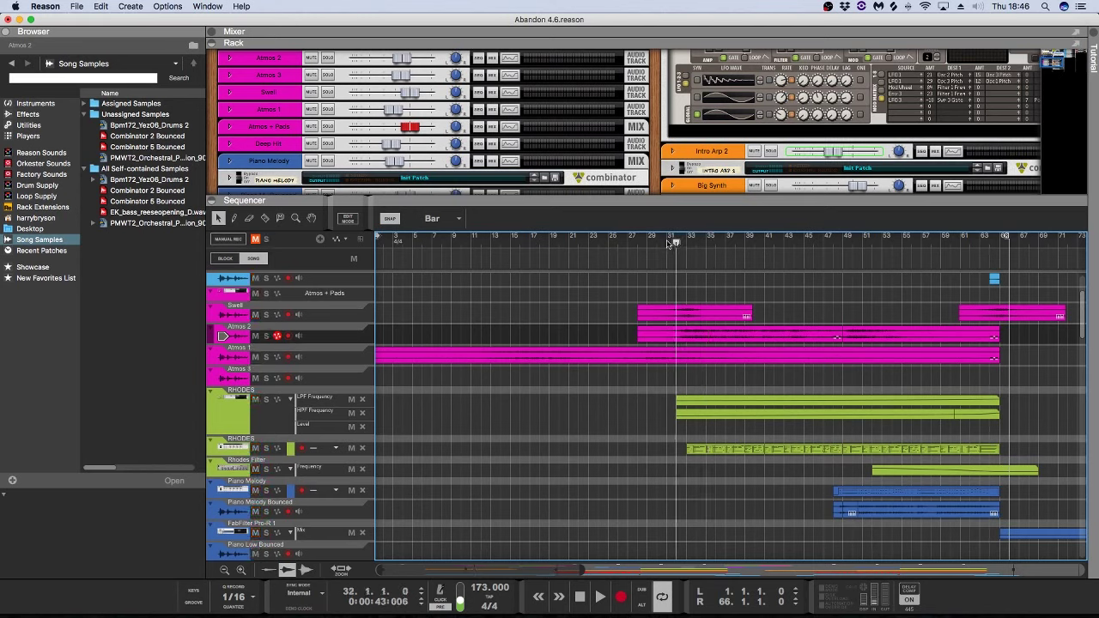
{"action": "left_click", "coordinate": [268, 315]}
{"action": "key", "text": "space"}
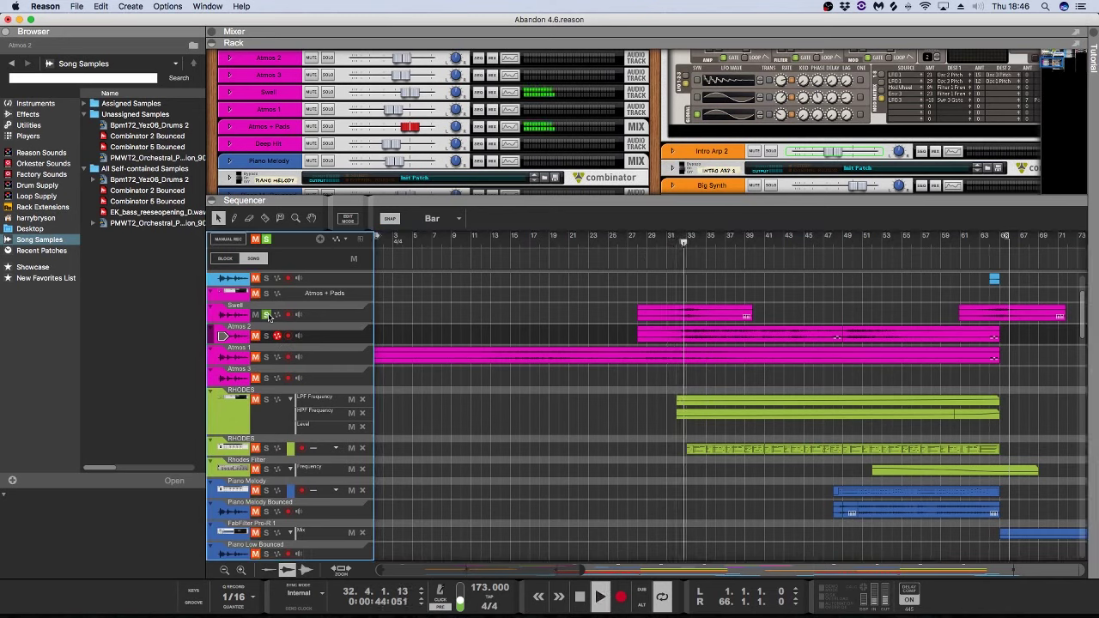
{"action": "key", "text": "space"}
{"action": "left_click", "coordinate": [267, 315]}
Step: Play the full mix from bar 31 with the loop set to bars 33–65, then stop and return to bar 33
{"action": "left_click", "coordinate": [678, 241]}
{"action": "left_click", "coordinate": [688, 244]}
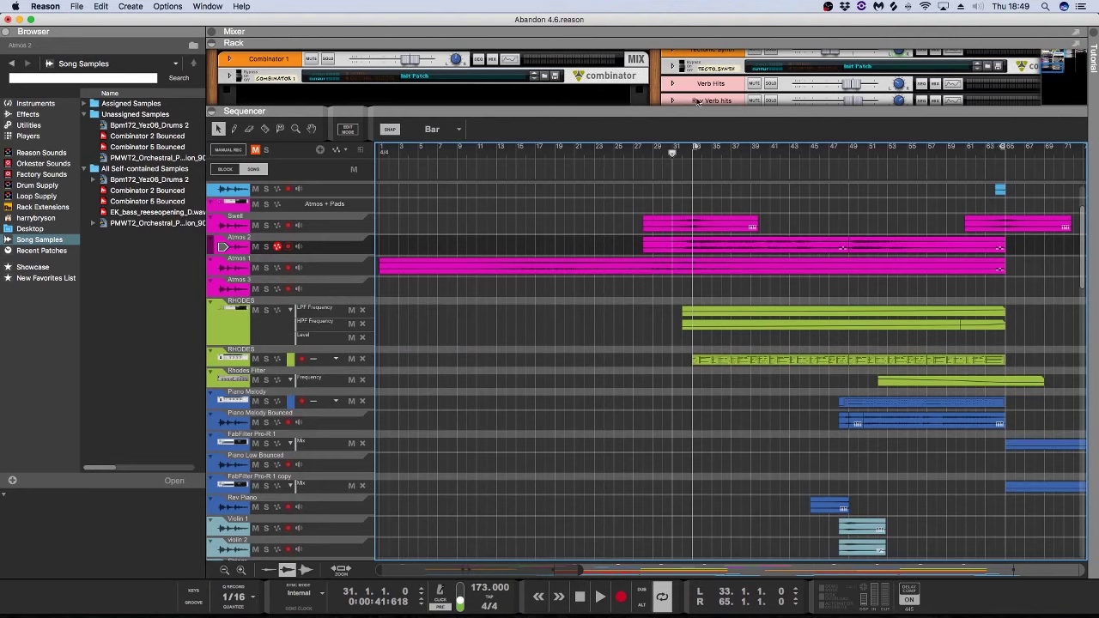
{"action": "key", "text": "space"}
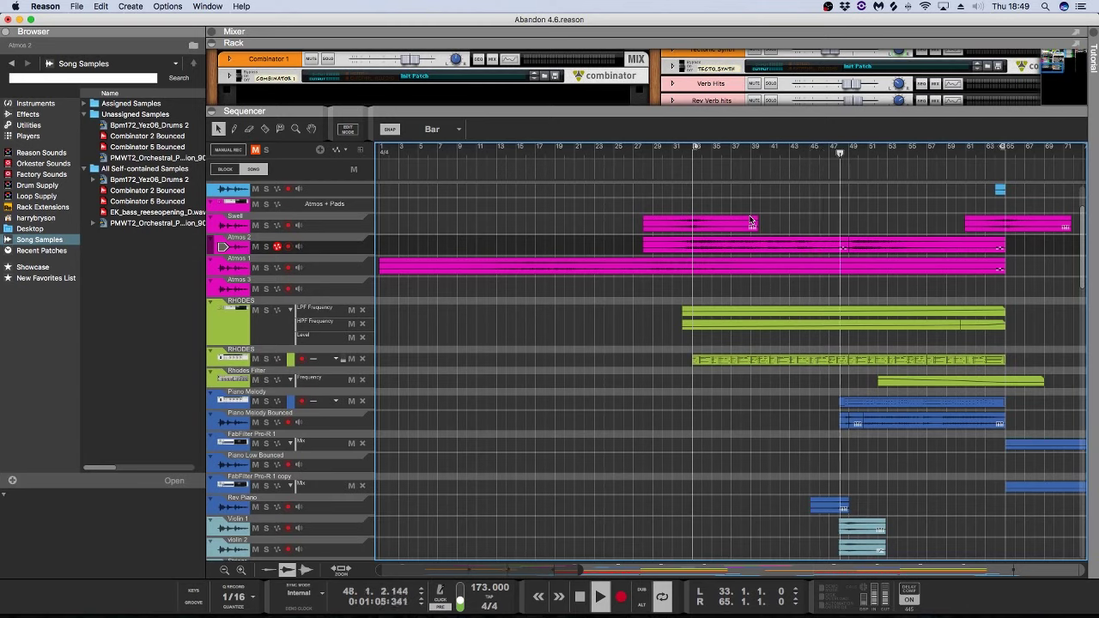
{"action": "left_click_drag", "start_coordinate": [471, 570], "coordinate": [552, 571]}
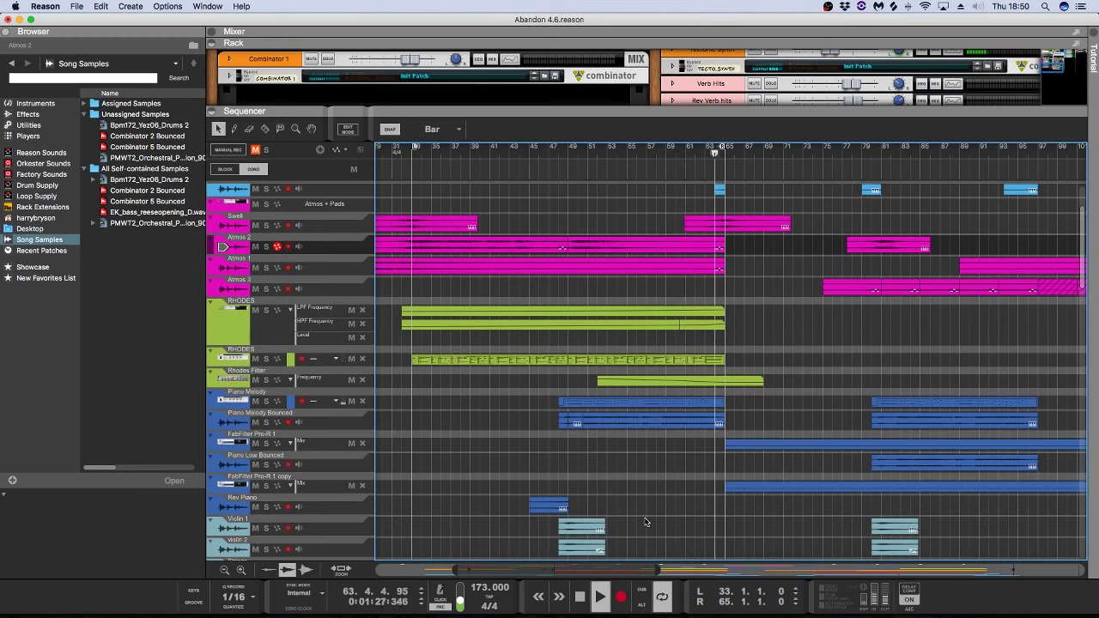
{"action": "key", "text": "space"}
{"action": "key", "text": "KP_0"}
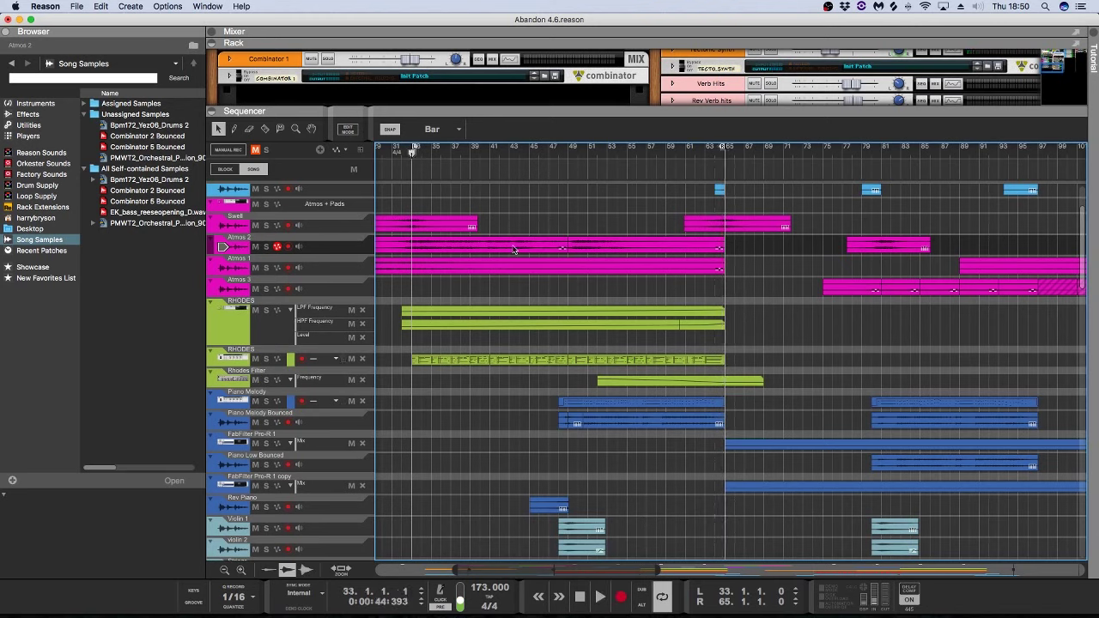
Step: Examine the atmos, Rhodes and piano tracks in the section from bar 33 to bar 65
{"action": "scroll", "coordinate": [577, 240], "scroll_direction": "left", "scroll_amount": 5}
{"action": "scroll", "coordinate": [600, 249], "scroll_direction": "up", "scroll_amount": 3}
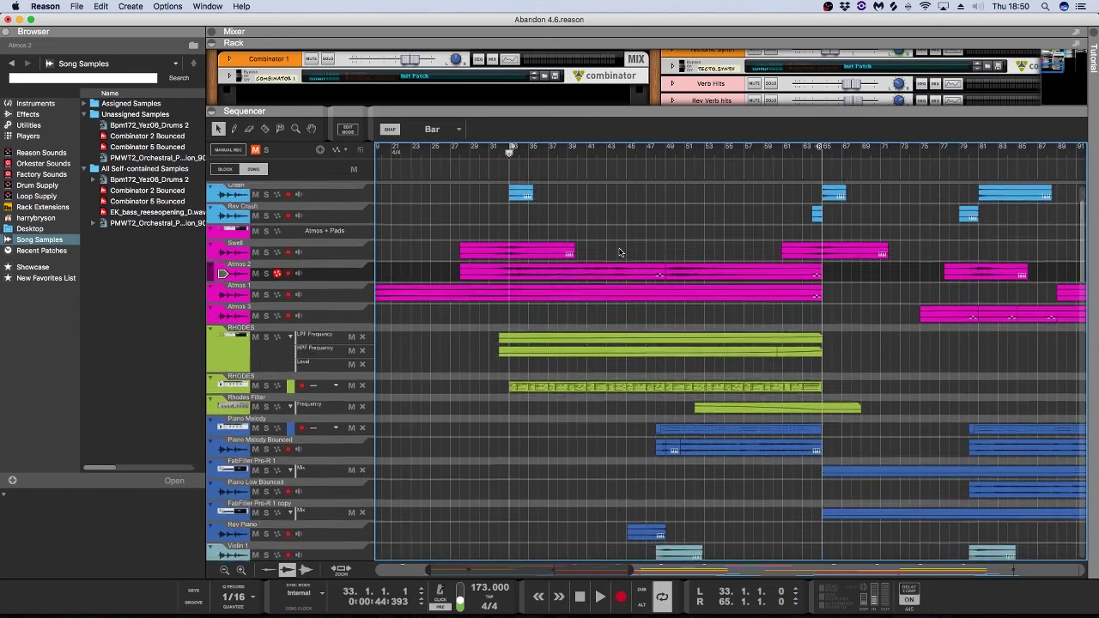
{"action": "scroll", "coordinate": [634, 256], "scroll_direction": "down", "scroll_amount": 8}
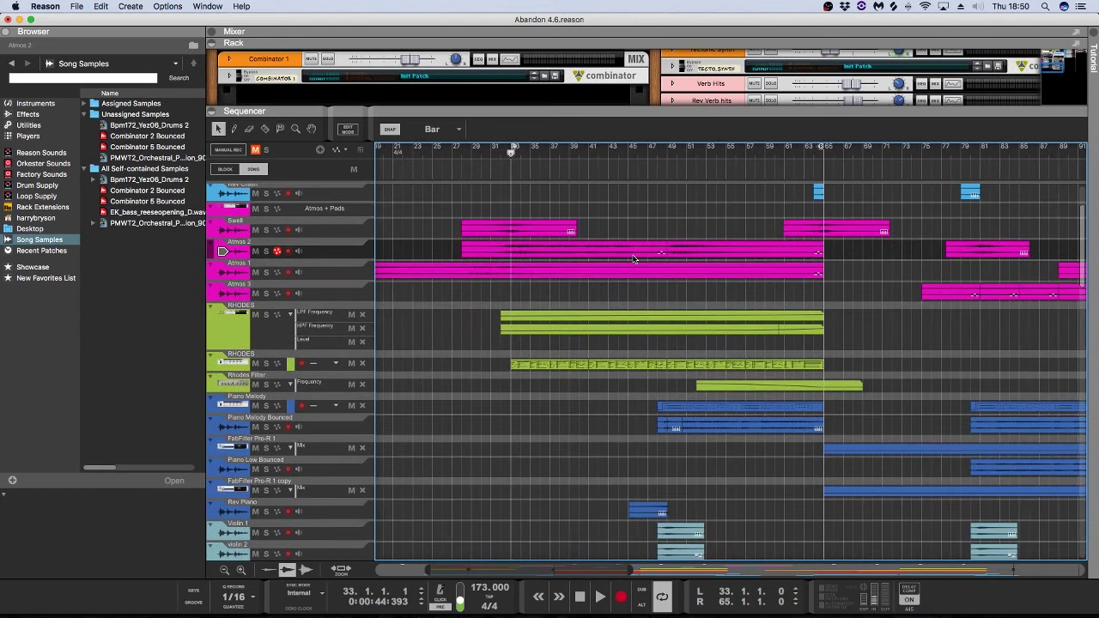
{"action": "scroll", "coordinate": [633, 257], "scroll_direction": "up", "scroll_amount": 2}
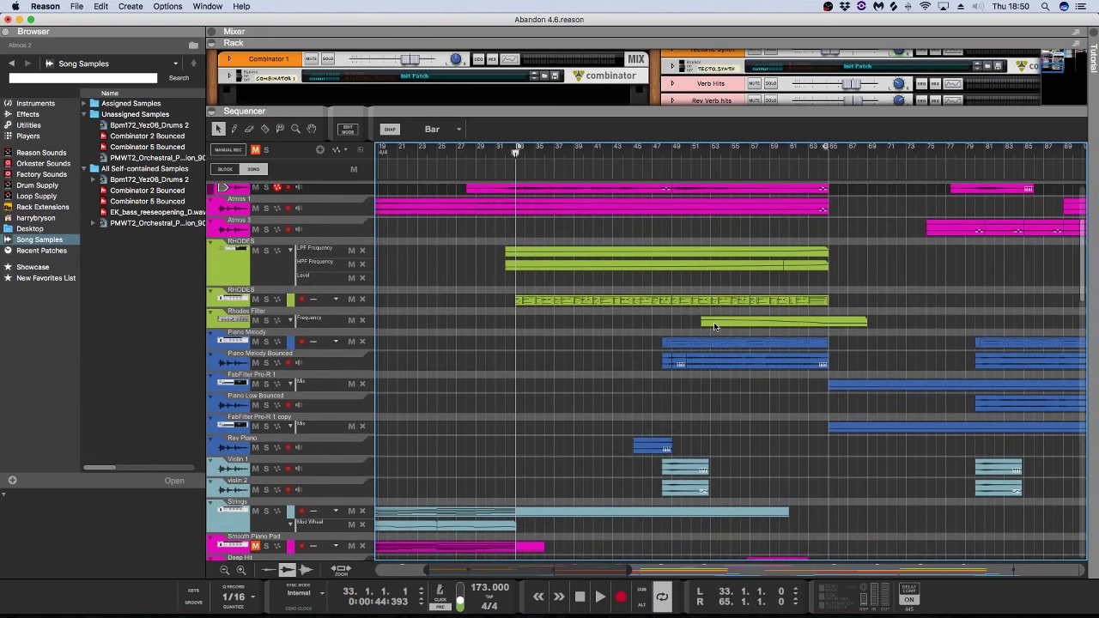
{"action": "left_click_drag", "start_coordinate": [606, 336], "coordinate": [768, 384]}
{"action": "left_click", "coordinate": [769, 393]}
{"action": "scroll", "coordinate": [770, 399], "scroll_direction": "down", "scroll_amount": 4}
{"action": "scroll", "coordinate": [770, 400], "scroll_direction": "down", "scroll_amount": 1}
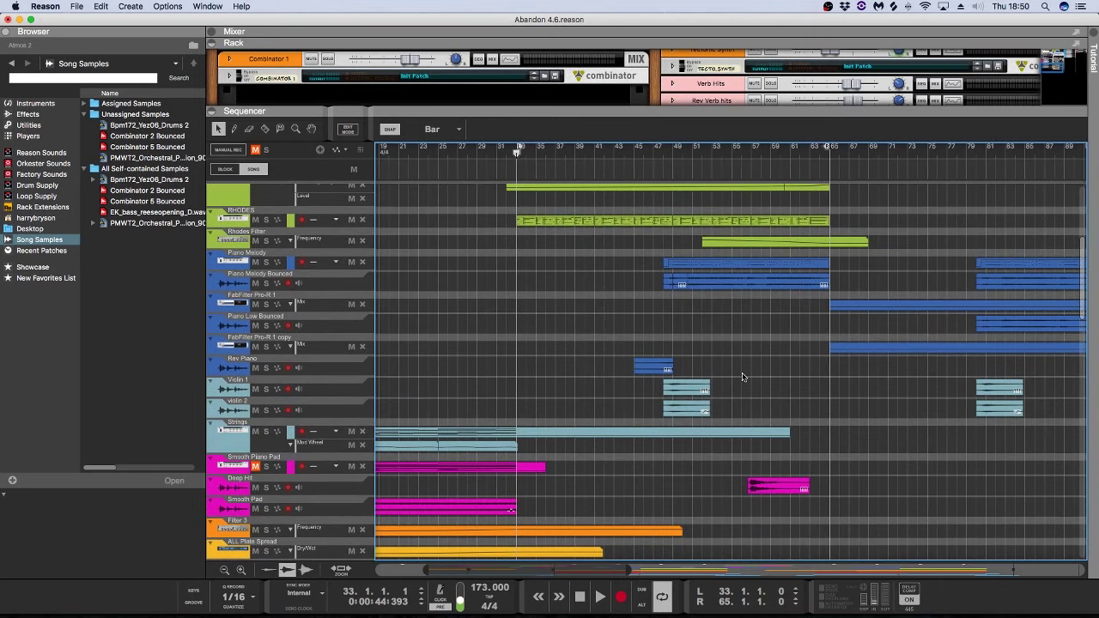
Step: Examine the violin, strings, pad, vox, piano trills and intro arp tracks around bar 33
{"action": "scroll", "coordinate": [743, 377], "scroll_direction": "down", "scroll_amount": 3}
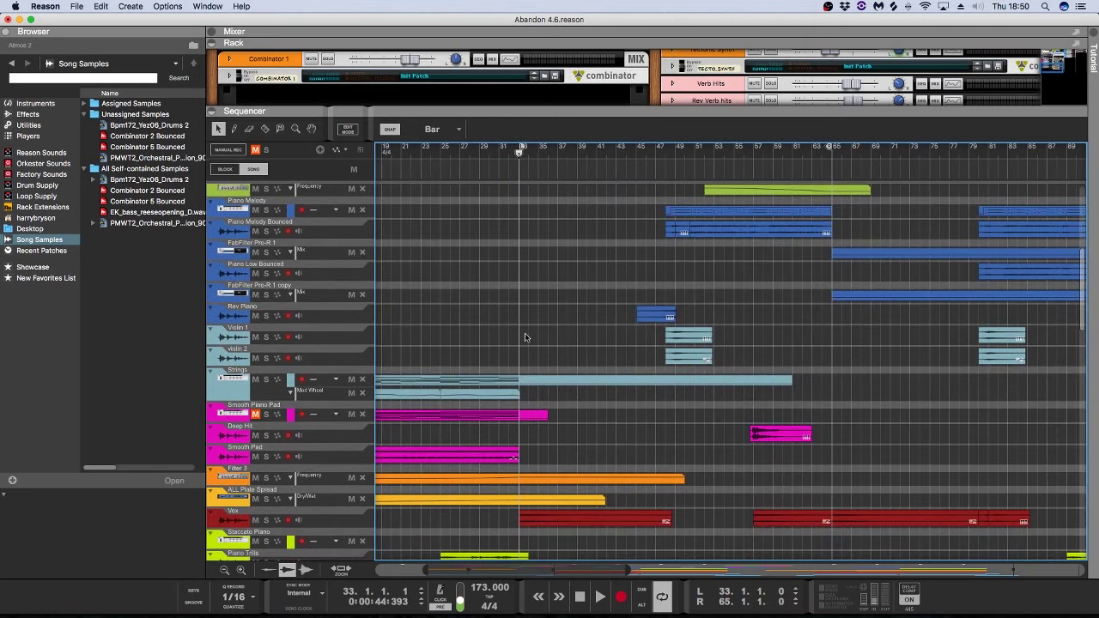
{"action": "scroll", "coordinate": [525, 337], "scroll_direction": "down", "scroll_amount": 1}
{"action": "scroll", "coordinate": [518, 323], "scroll_direction": "left", "scroll_amount": 5}
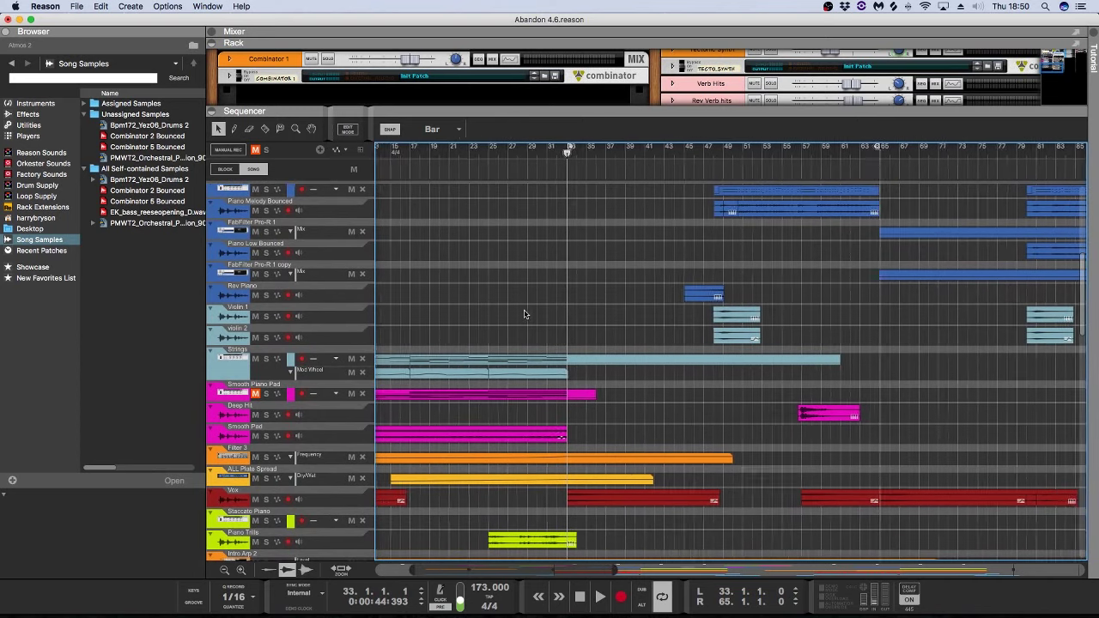
{"action": "scroll", "coordinate": [630, 373], "scroll_direction": "up", "scroll_amount": 1}
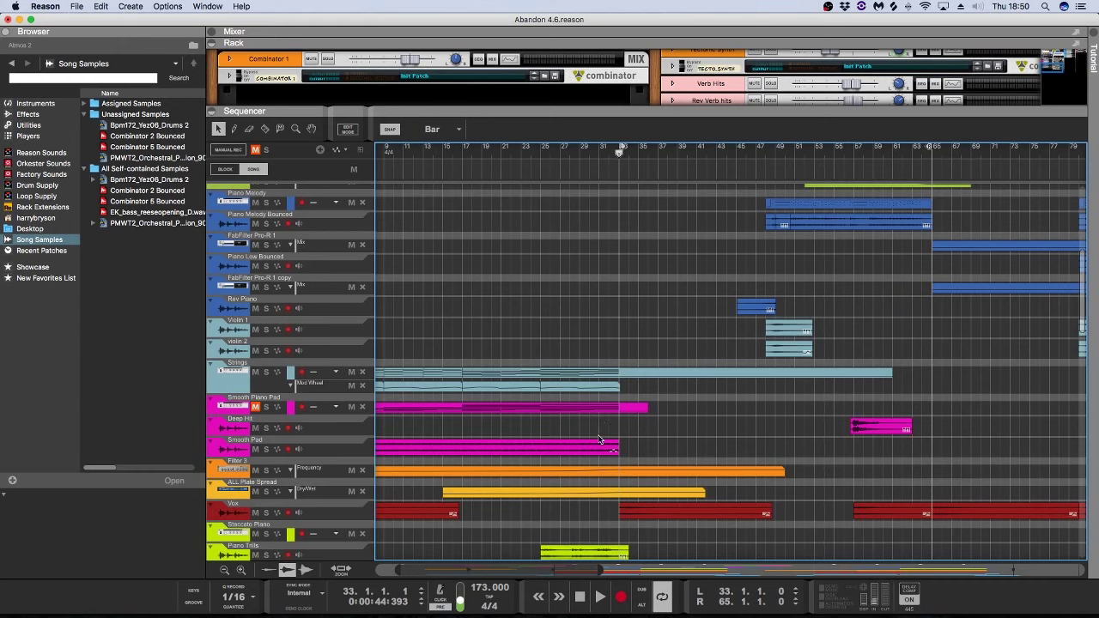
{"action": "scroll", "coordinate": [675, 433], "scroll_direction": "down", "scroll_amount": 6}
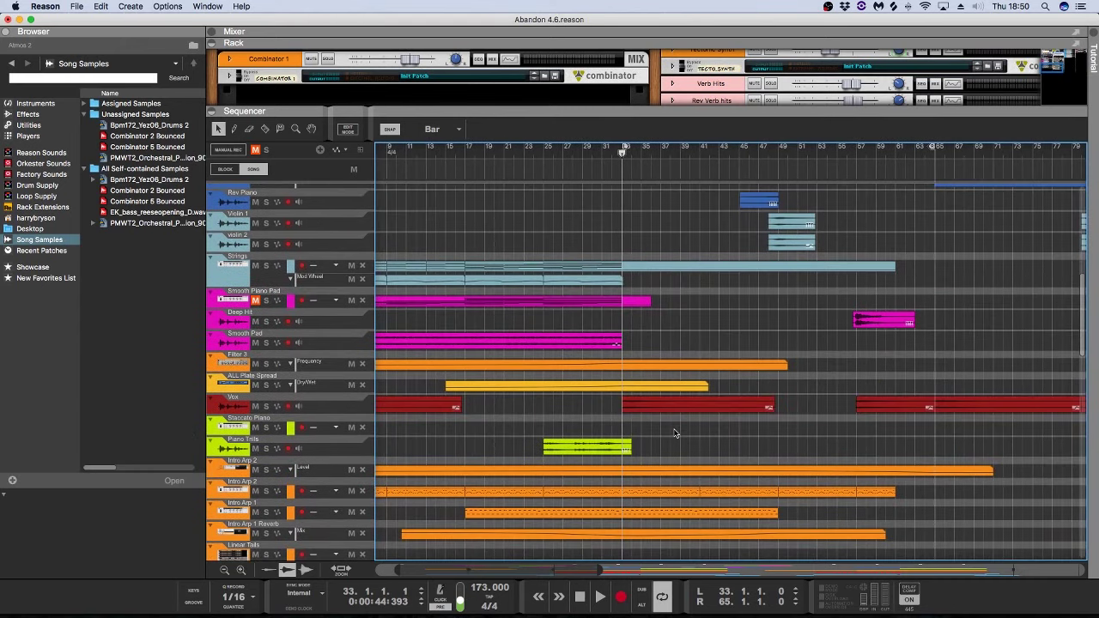
{"action": "scroll", "coordinate": [668, 431], "scroll_direction": "down", "scroll_amount": 7}
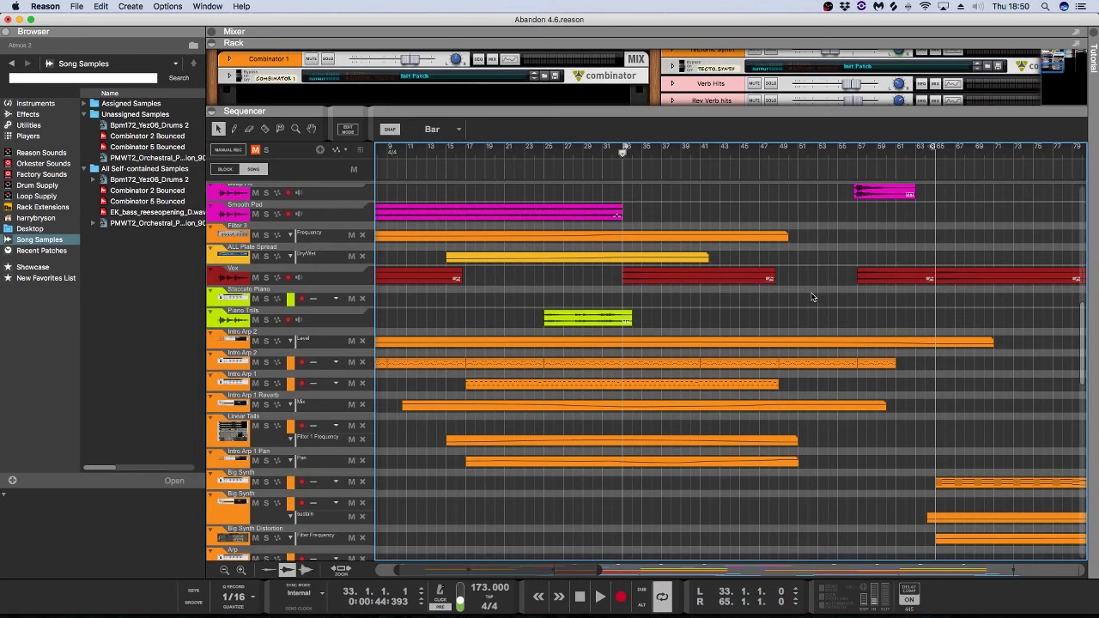
{"action": "scroll", "coordinate": [812, 297], "scroll_direction": "down", "scroll_amount": 1}
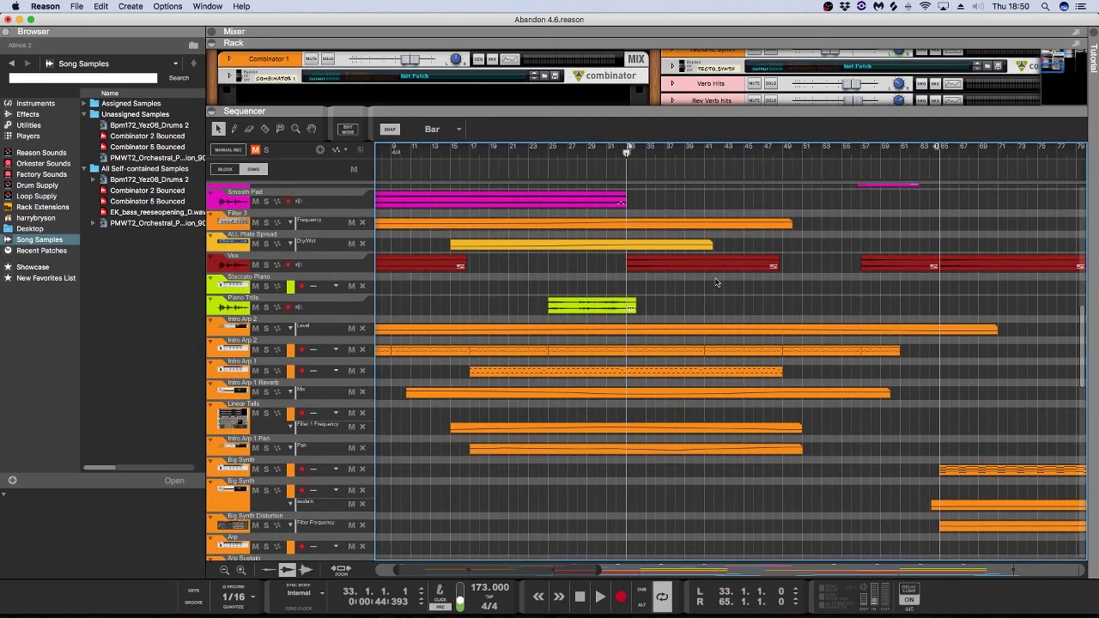
{"action": "scroll", "coordinate": [692, 279], "scroll_direction": "down", "scroll_amount": 1}
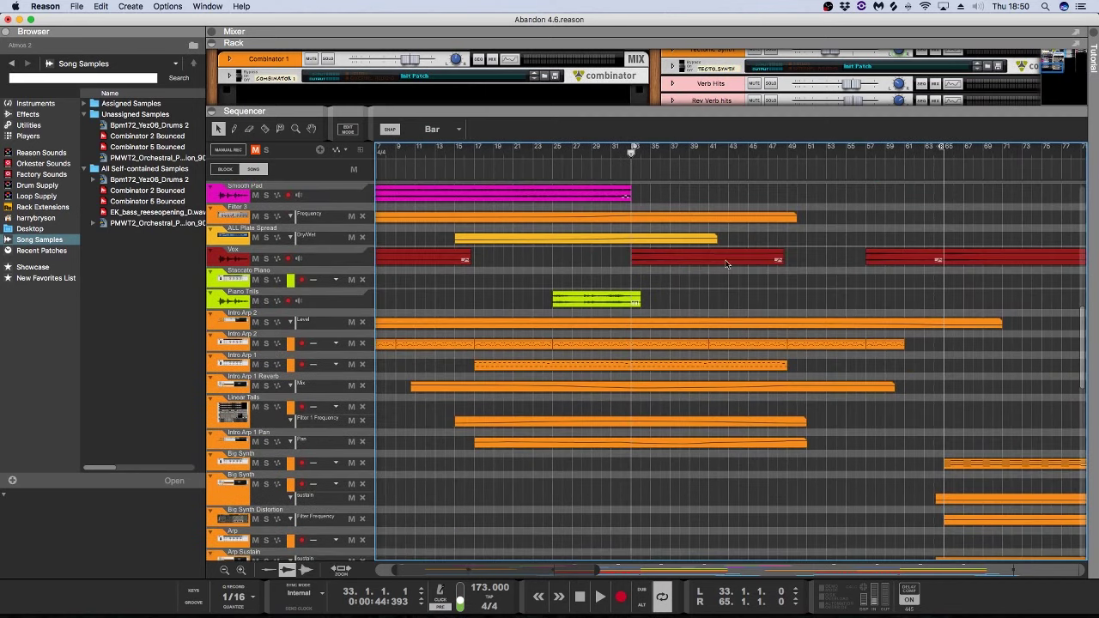
Step: Examine the Warm Chords, Tectonic Synth, bass and drum tracks for the parts used between bars 33 and 65
{"action": "scroll", "coordinate": [759, 275], "scroll_direction": "down", "scroll_amount": 10}
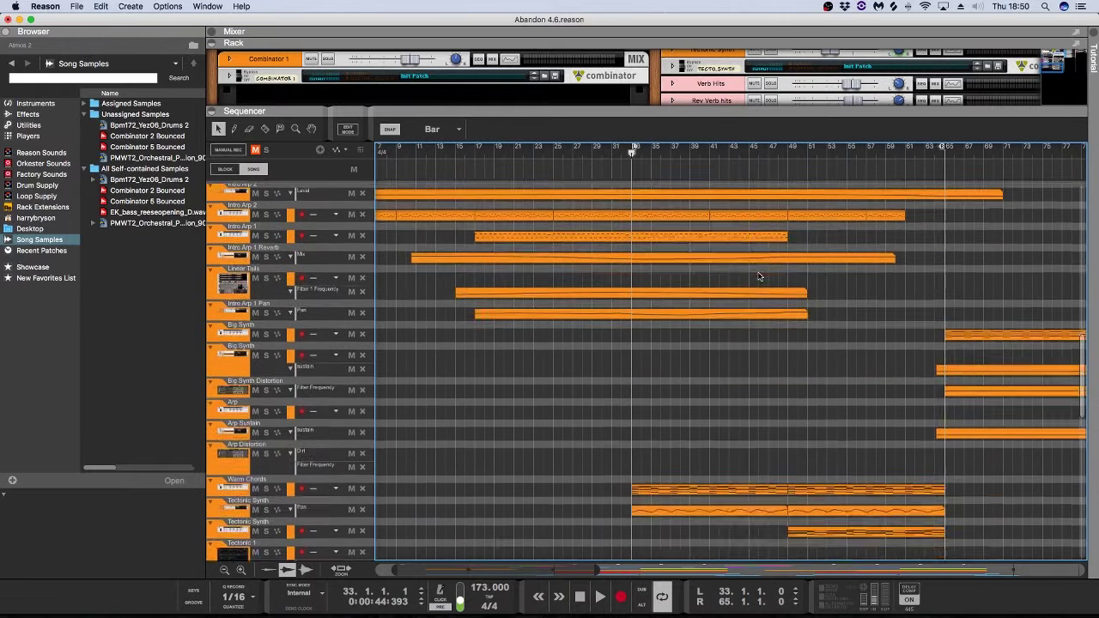
{"action": "left_click_drag", "start_coordinate": [636, 345], "coordinate": [764, 391]}
{"action": "scroll", "coordinate": [862, 413], "scroll_direction": "down", "scroll_amount": 2}
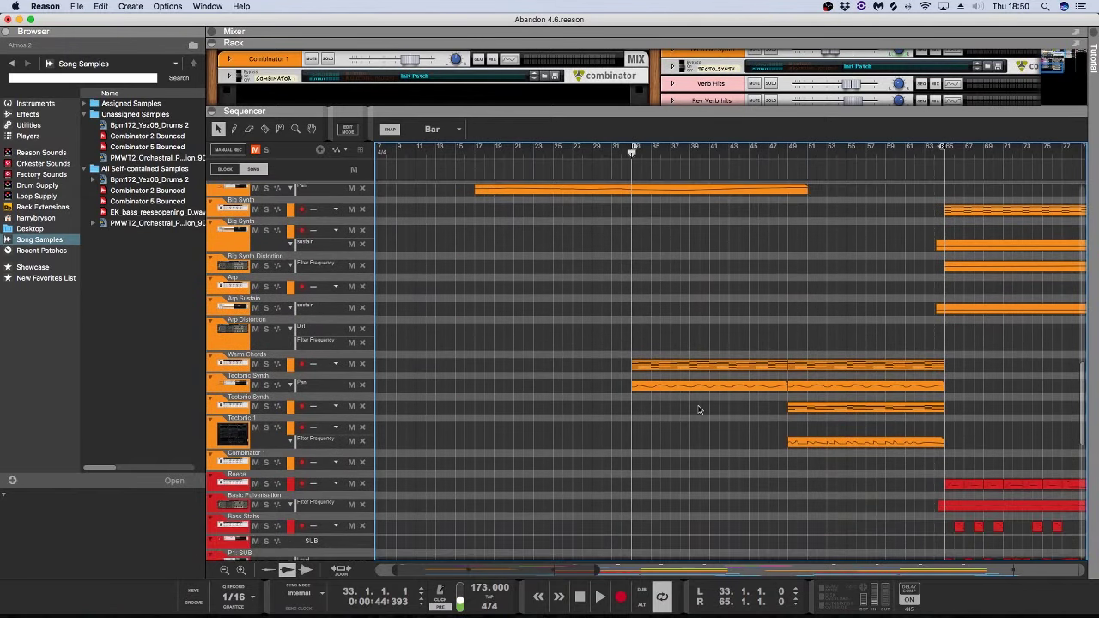
{"action": "scroll", "coordinate": [767, 416], "scroll_direction": "down", "scroll_amount": 17}
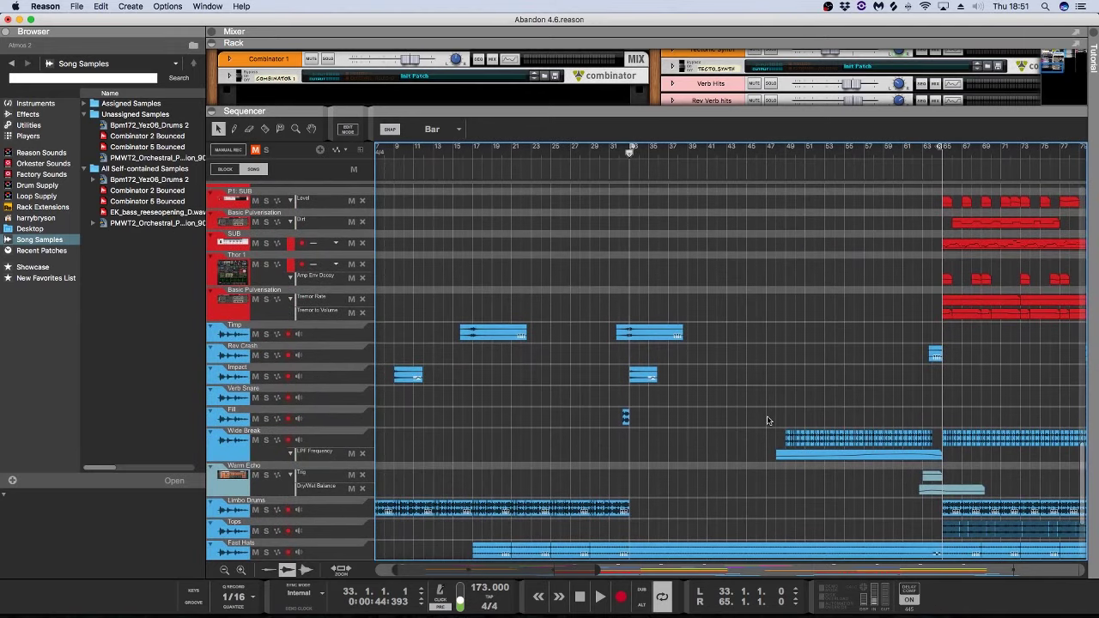
{"action": "scroll", "coordinate": [767, 421], "scroll_direction": "up", "scroll_amount": 11}
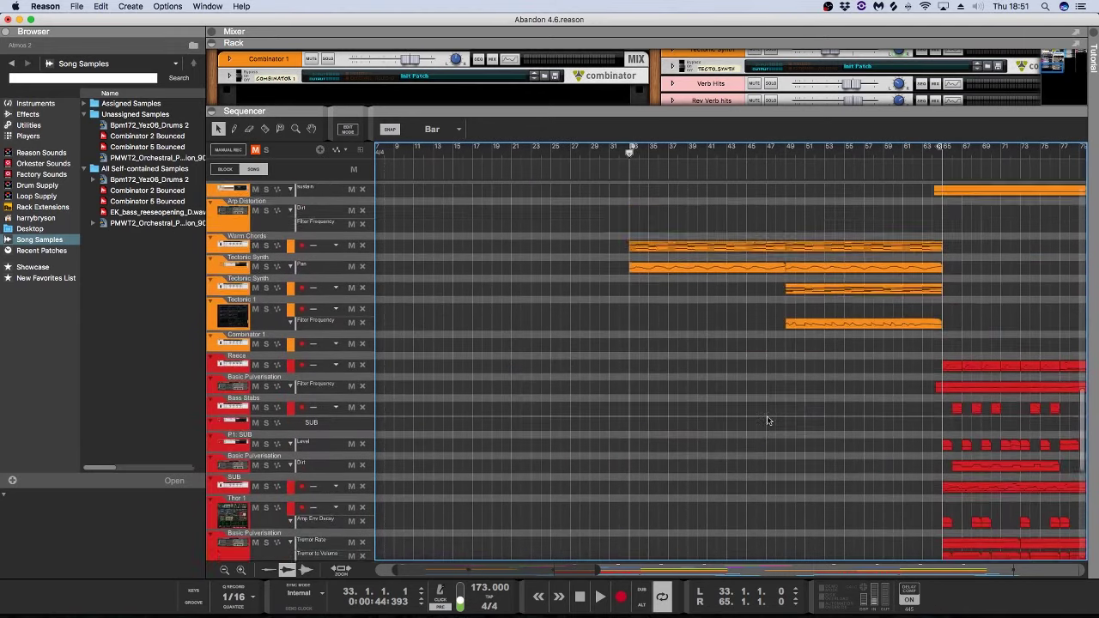
{"action": "scroll", "coordinate": [766, 420], "scroll_direction": "up", "scroll_amount": 8}
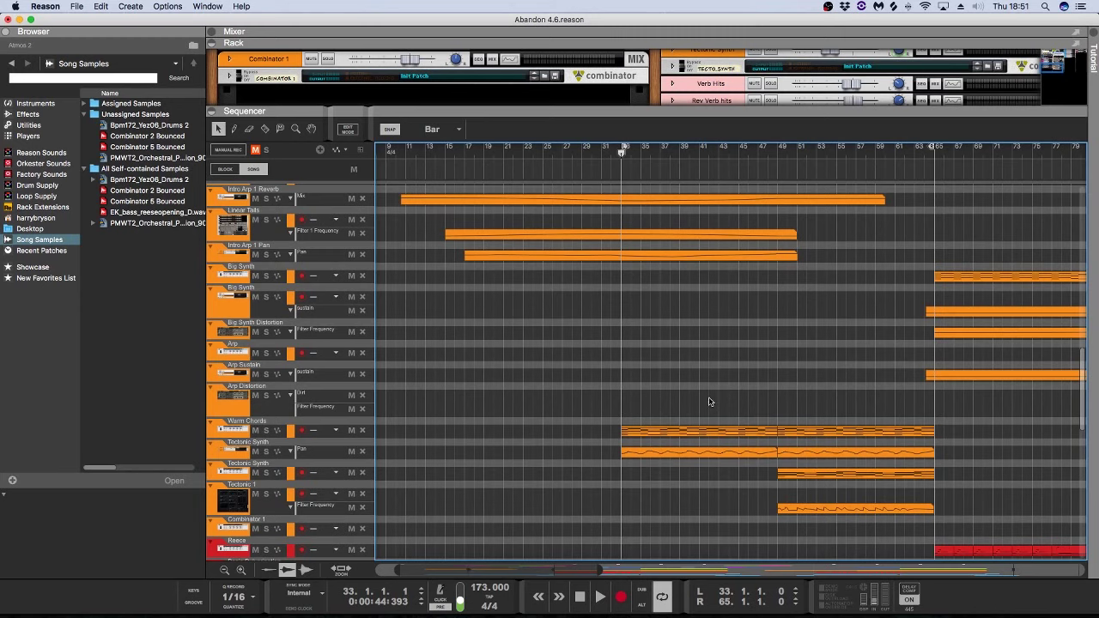
Step: Solo the Tectonic 1 and Tectonic Synth tracks and play them from bar 49
{"action": "left_click", "coordinate": [776, 155]}
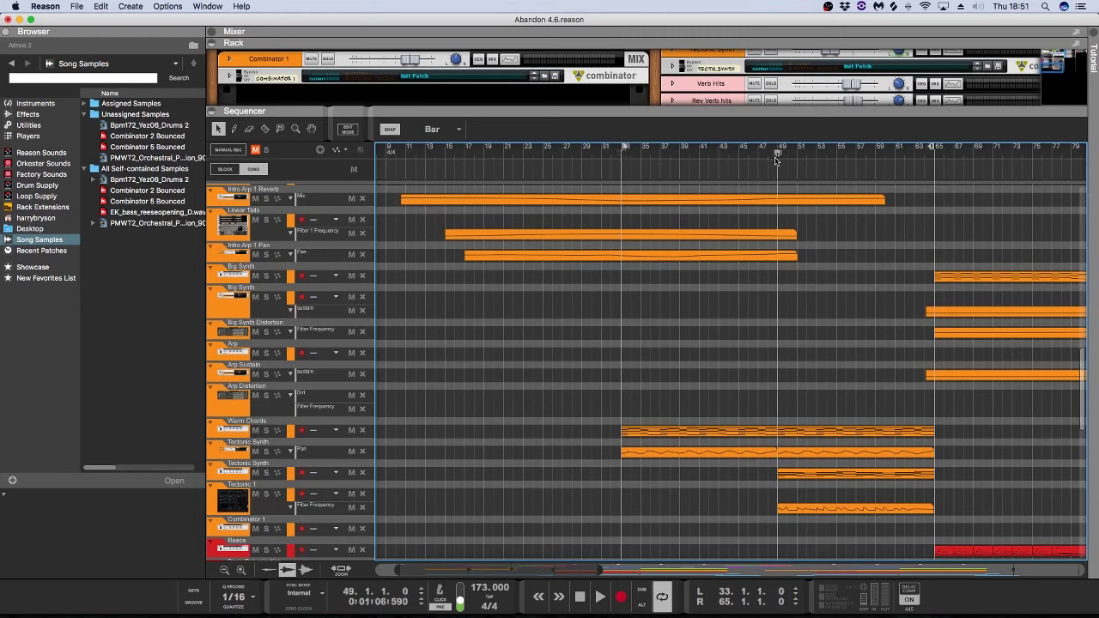
{"action": "left_click", "coordinate": [266, 494]}
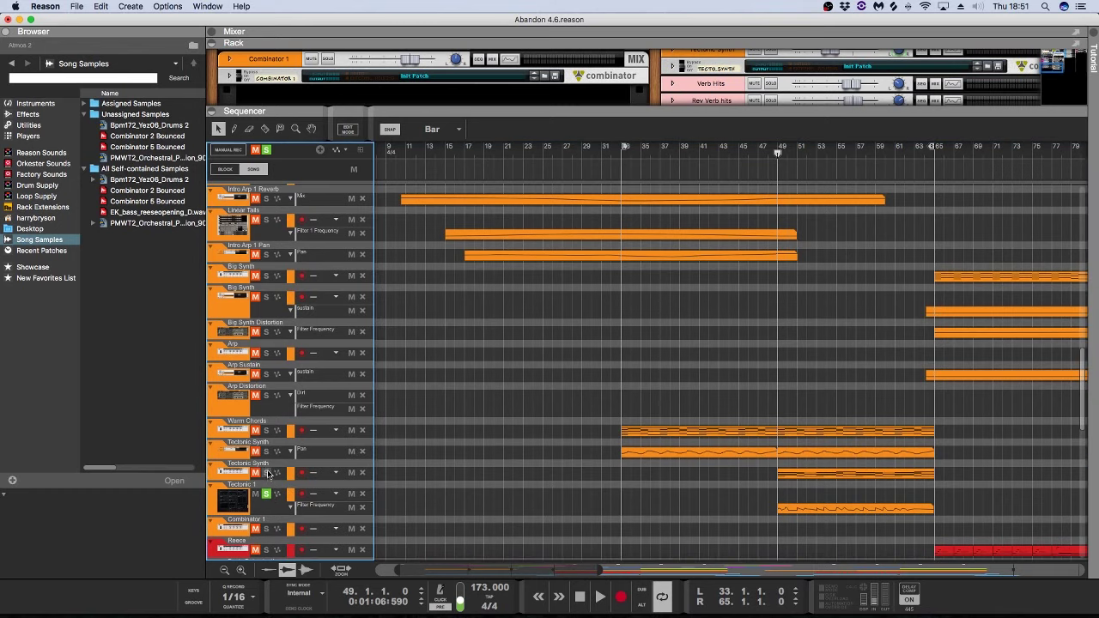
{"action": "left_click", "coordinate": [266, 472]}
{"action": "key", "text": "space"}
{"action": "scroll", "coordinate": [268, 475], "scroll_direction": "up", "scroll_amount": 1}
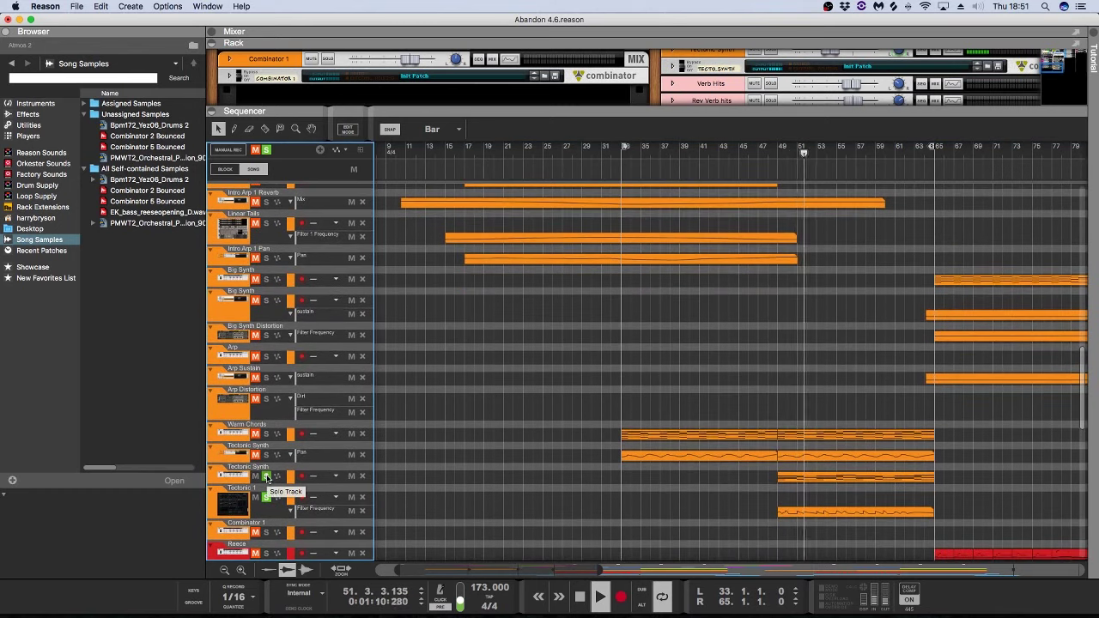
Step: Stop playback, return to bar 49, and examine the Tectonic 1 Filter Frequency automation up to bar 65
{"action": "key", "text": "space"}
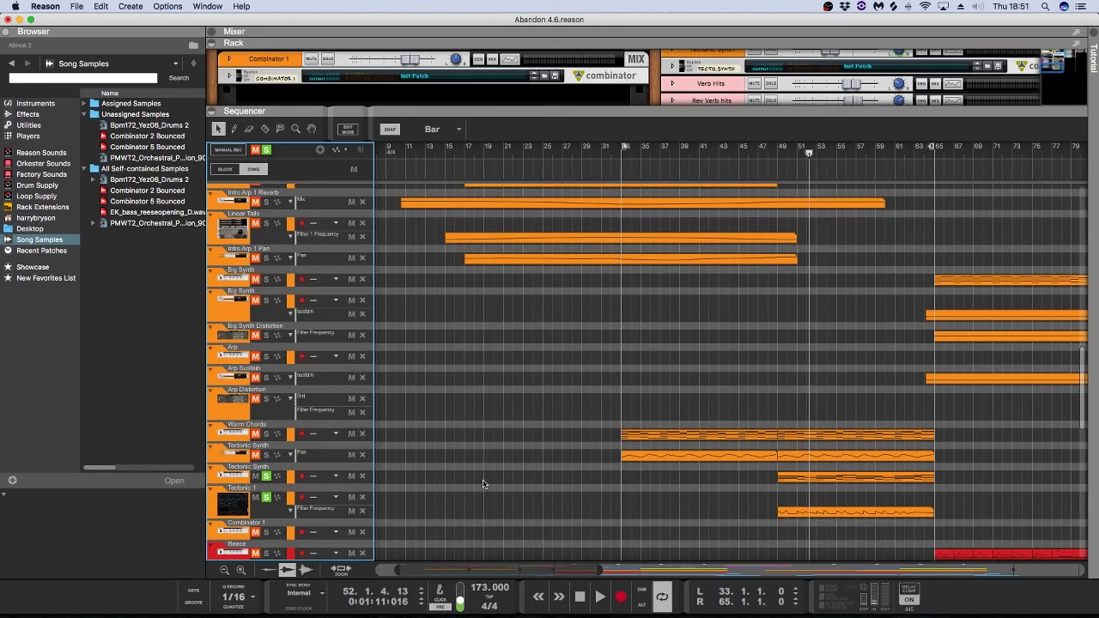
{"action": "left_click", "coordinate": [777, 153]}
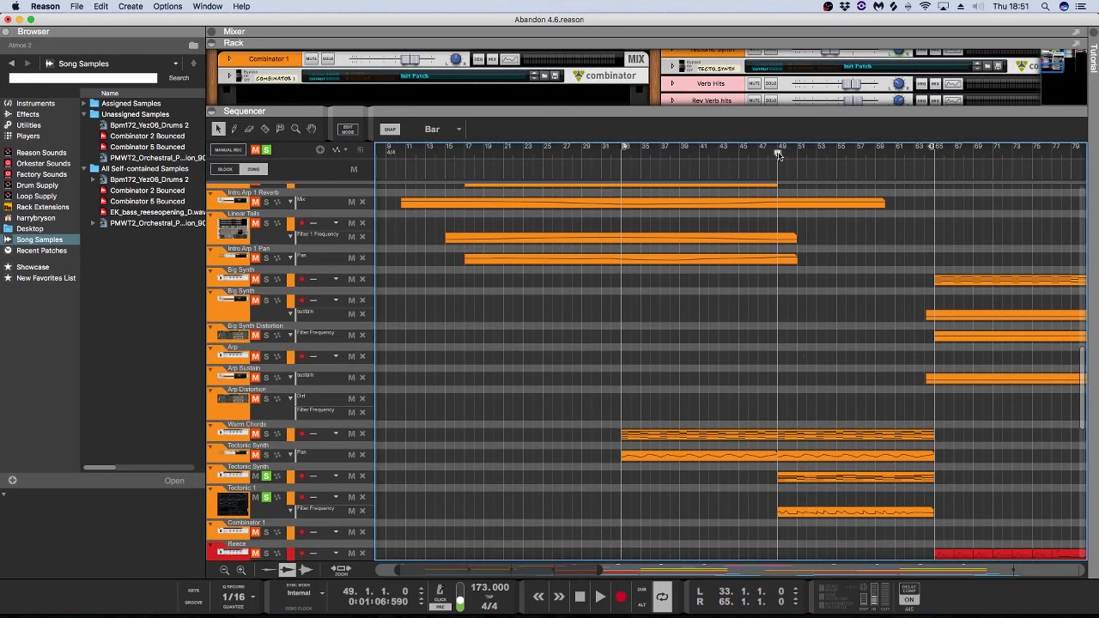
{"action": "double_click", "coordinate": [850, 512]}
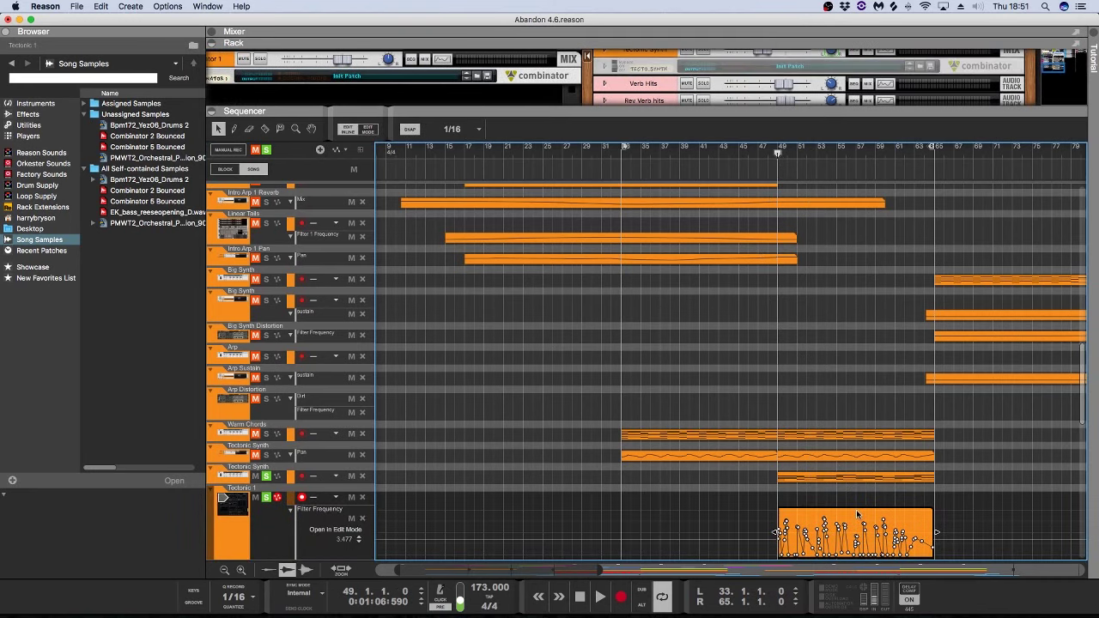
{"action": "left_click_drag", "start_coordinate": [396, 570], "coordinate": [576, 570]}
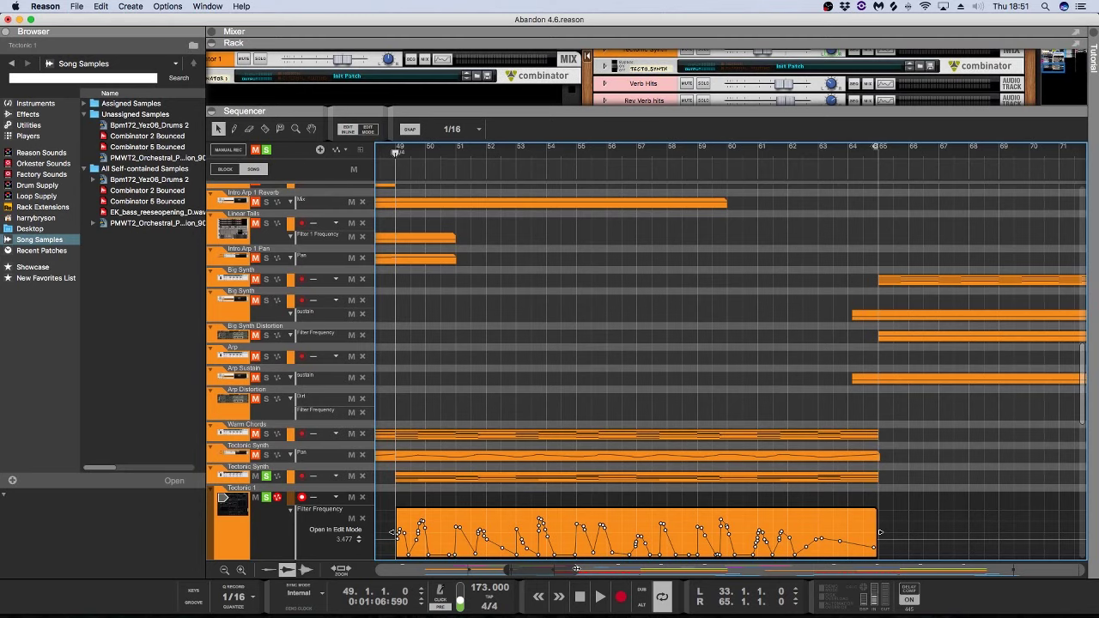
{"action": "left_click", "coordinate": [303, 500]}
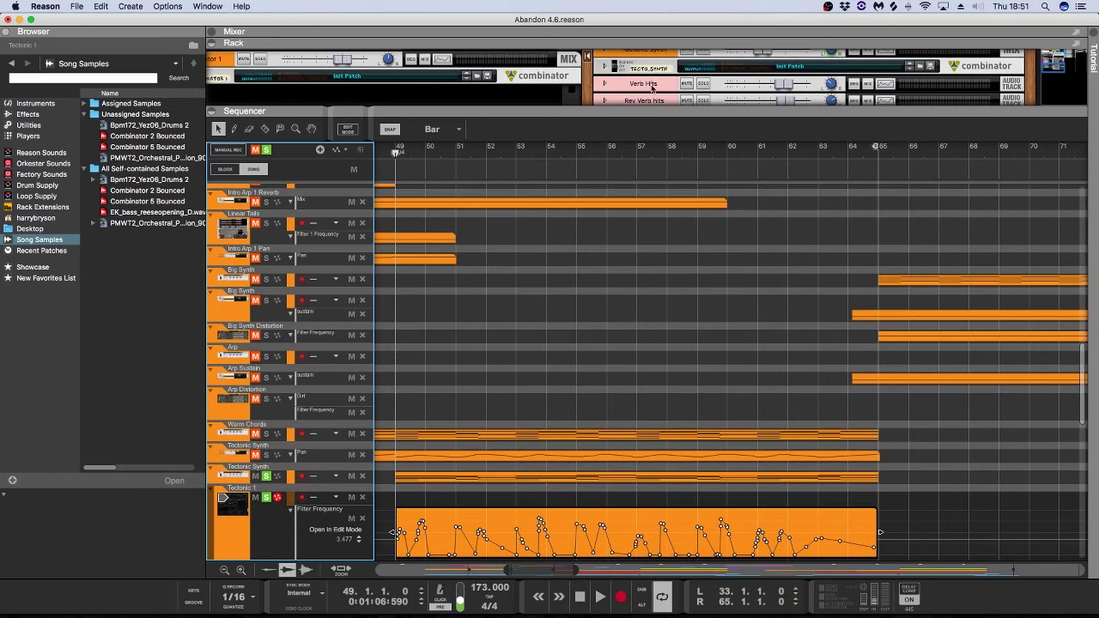
Step: Unfold the Tectonic Synth Combinator in the rack and examine the Tectonic's oscillator and filter settings
{"action": "left_click", "coordinate": [605, 66]}
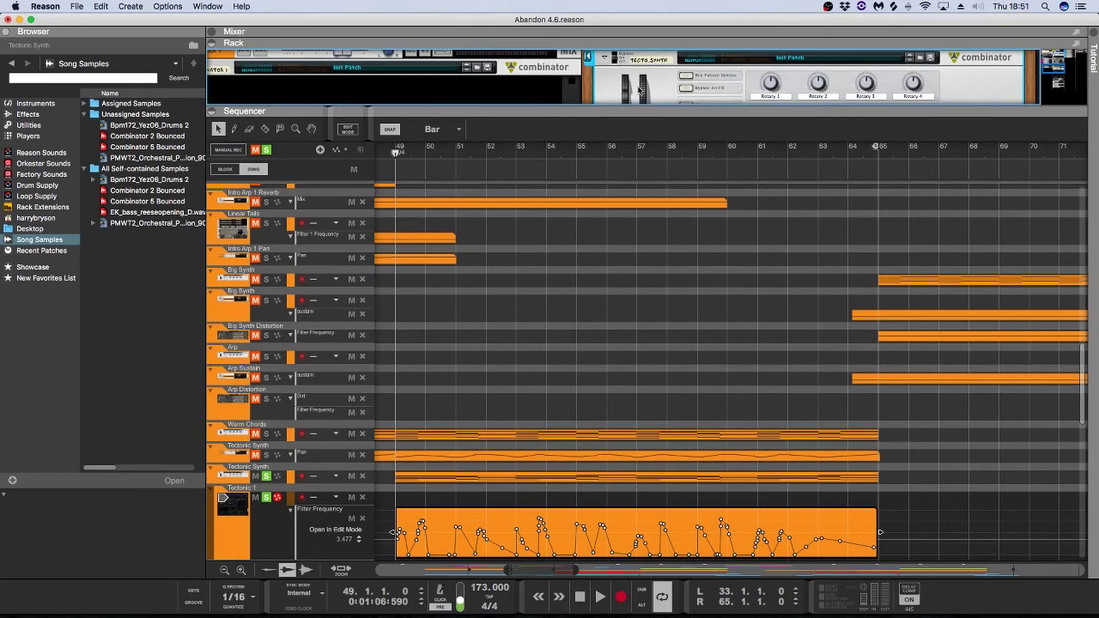
{"action": "left_click_drag", "start_coordinate": [654, 111], "coordinate": [654, 162]}
{"action": "scroll", "coordinate": [648, 369], "scroll_direction": "down", "scroll_amount": 3}
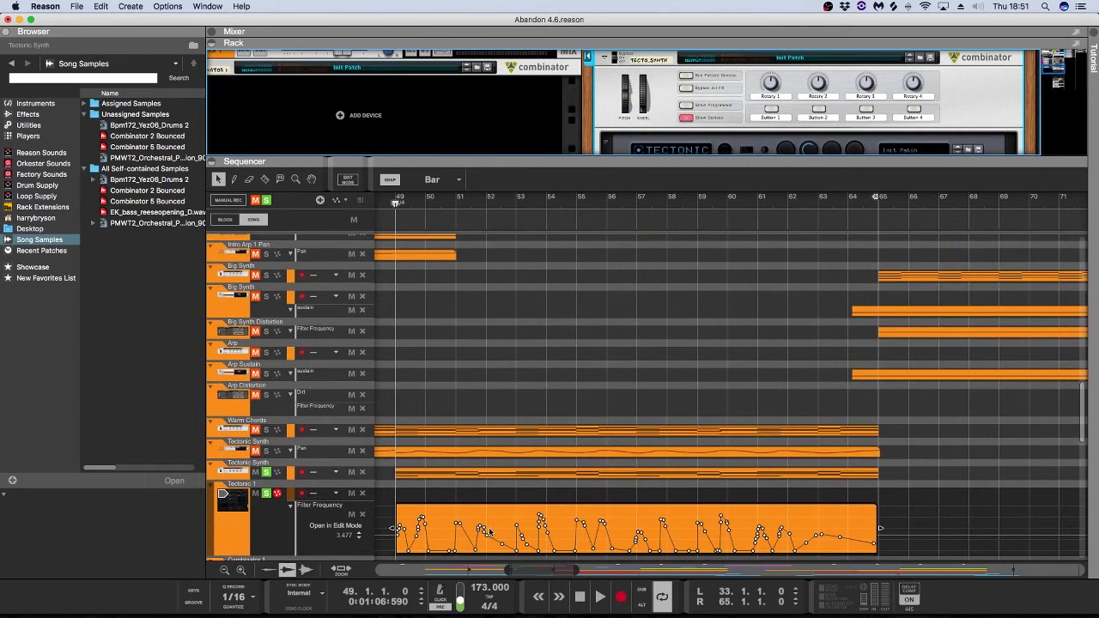
{"action": "left_click_drag", "start_coordinate": [822, 161], "coordinate": [822, 239]}
{"action": "scroll", "coordinate": [966, 147], "scroll_direction": "down", "scroll_amount": 2}
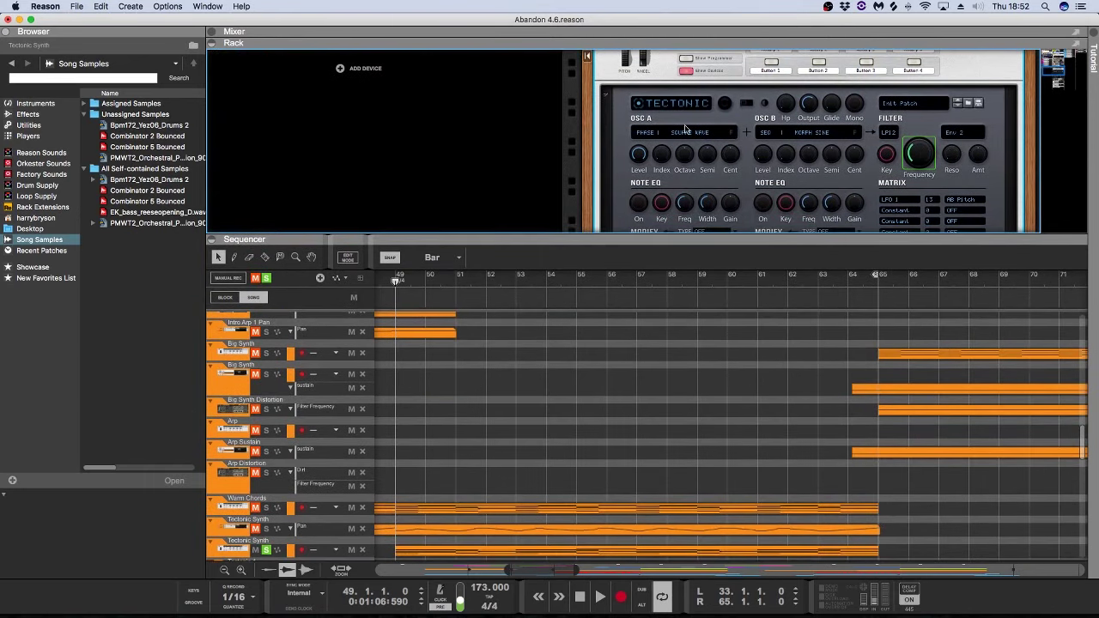
{"action": "scroll", "coordinate": [679, 125], "scroll_direction": "up", "scroll_amount": 1}
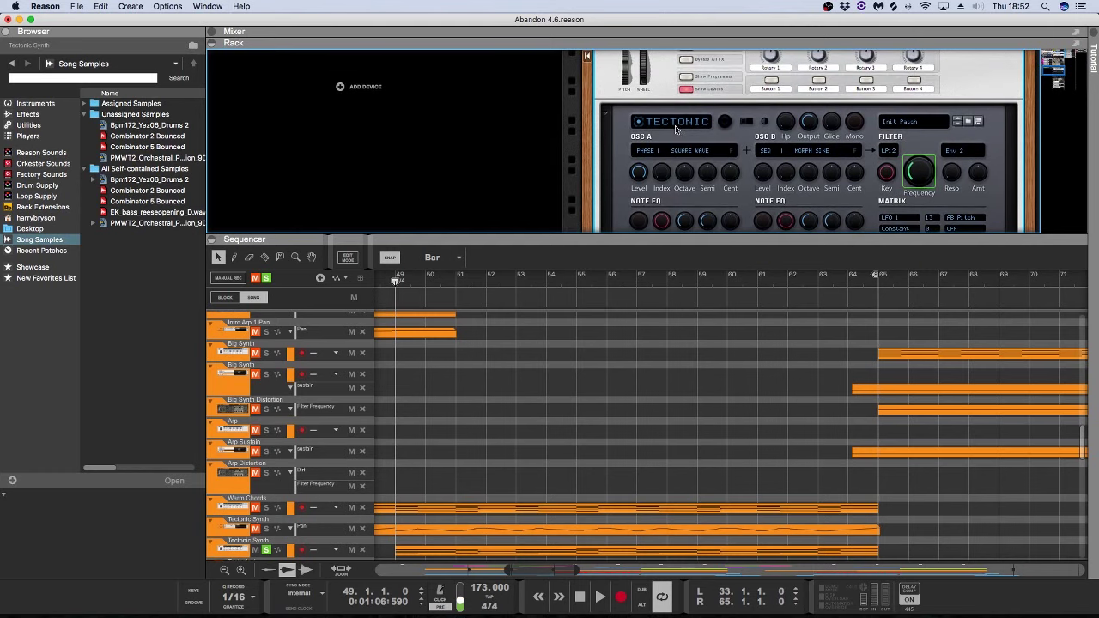
{"action": "scroll", "coordinate": [675, 129], "scroll_direction": "up", "scroll_amount": 1}
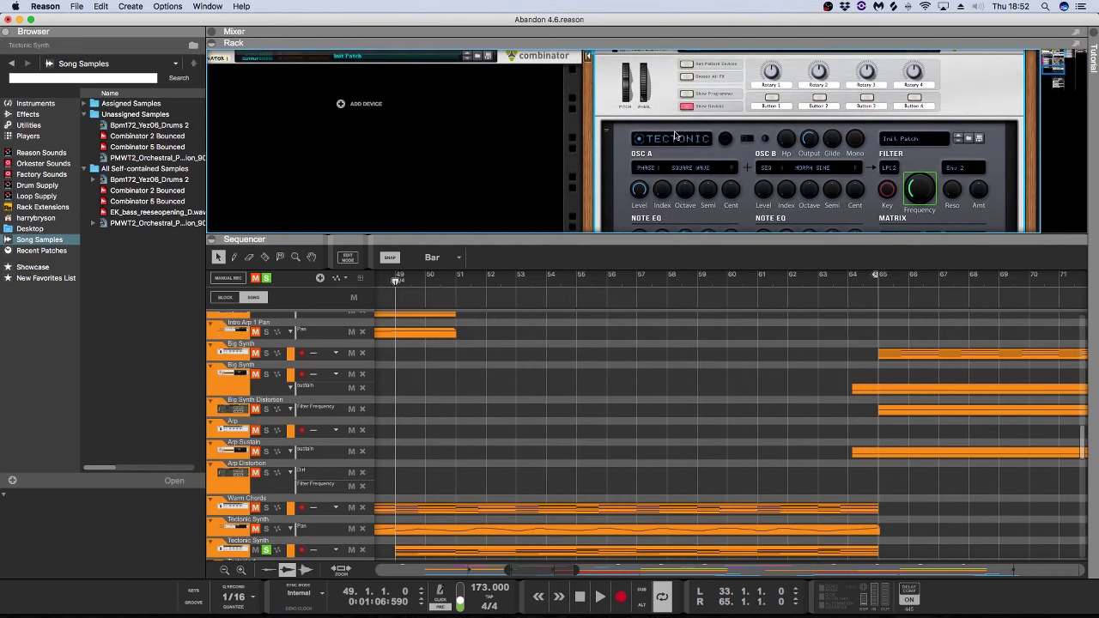
Step: Examine the Tectonic's envelope, LFO and effects sections, plus the Tectonic Synth mix channel's insert options
{"action": "scroll", "coordinate": [675, 136], "scroll_direction": "down", "scroll_amount": 10}
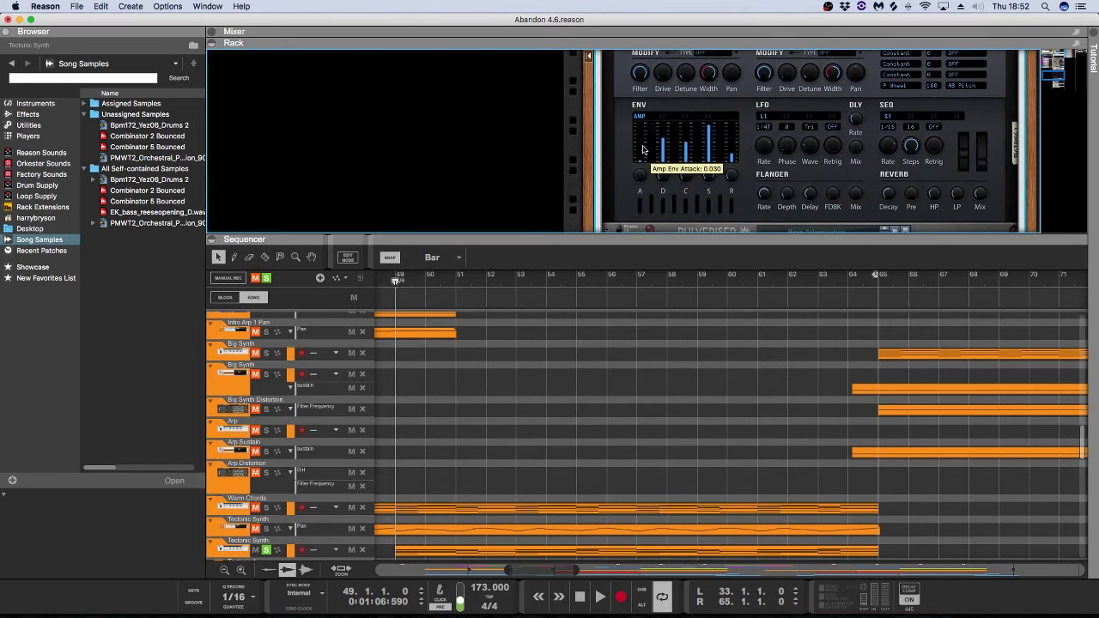
{"action": "scroll", "coordinate": [676, 142], "scroll_direction": "down", "scroll_amount": 3}
{"action": "left_click_drag", "start_coordinate": [715, 238], "coordinate": [731, 163]}
{"action": "scroll", "coordinate": [672, 125], "scroll_direction": "up", "scroll_amount": 4}
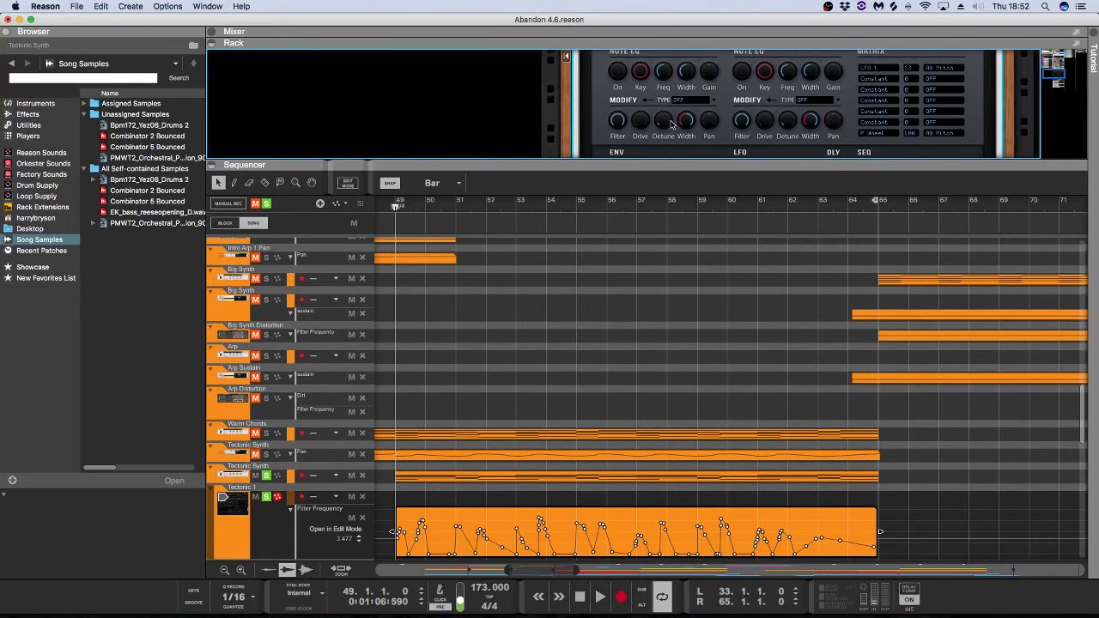
{"action": "scroll", "coordinate": [672, 125], "scroll_direction": "up", "scroll_amount": 4}
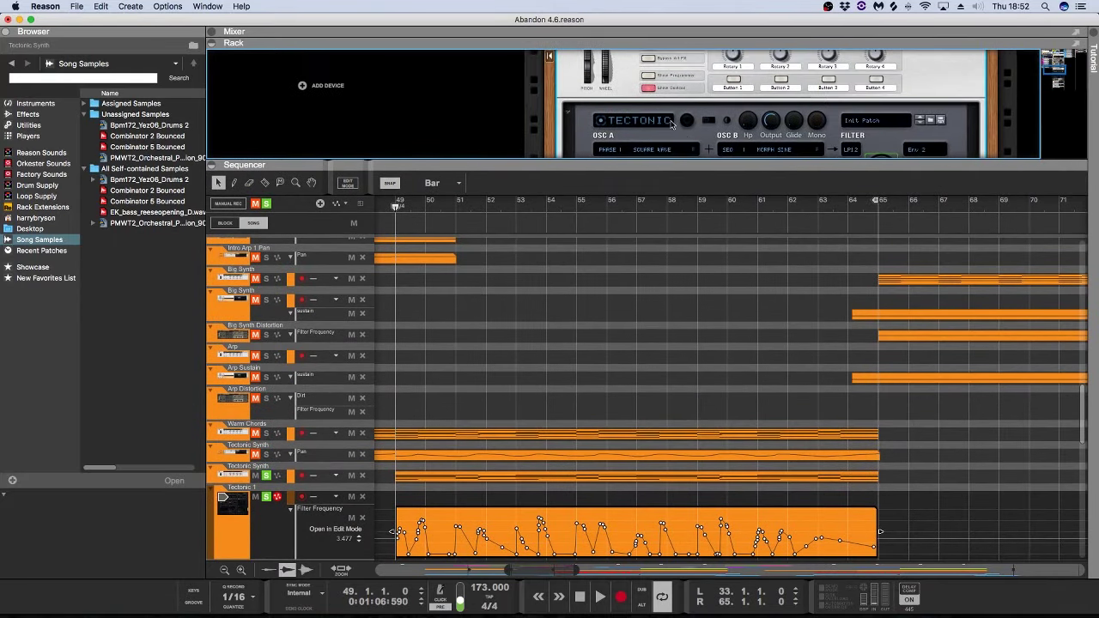
{"action": "left_click", "coordinate": [567, 69]}
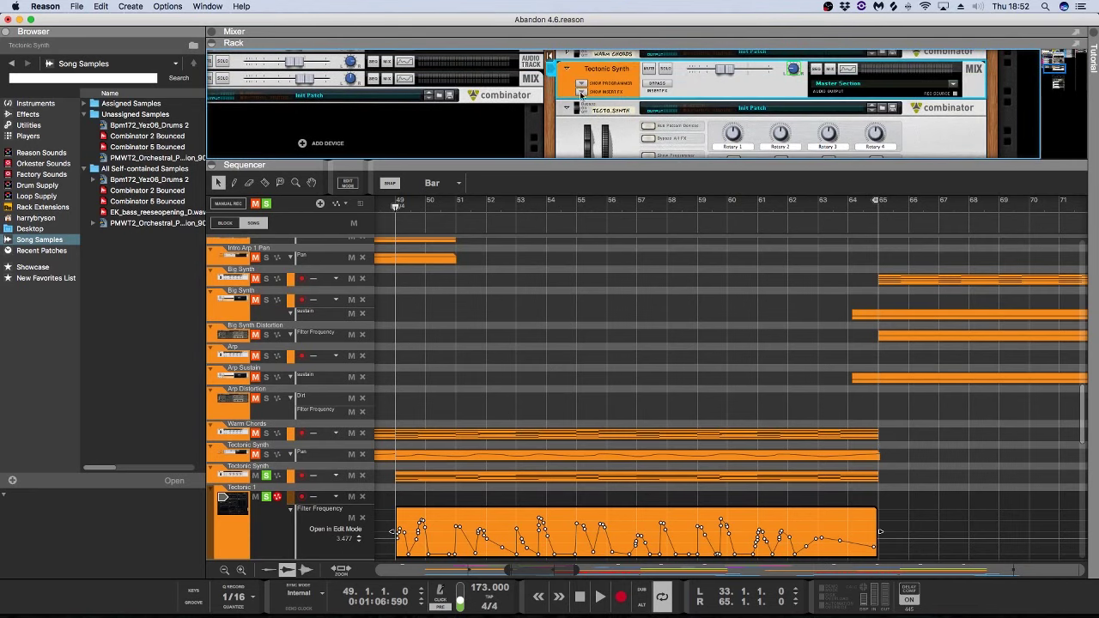
{"action": "left_click", "coordinate": [567, 69]}
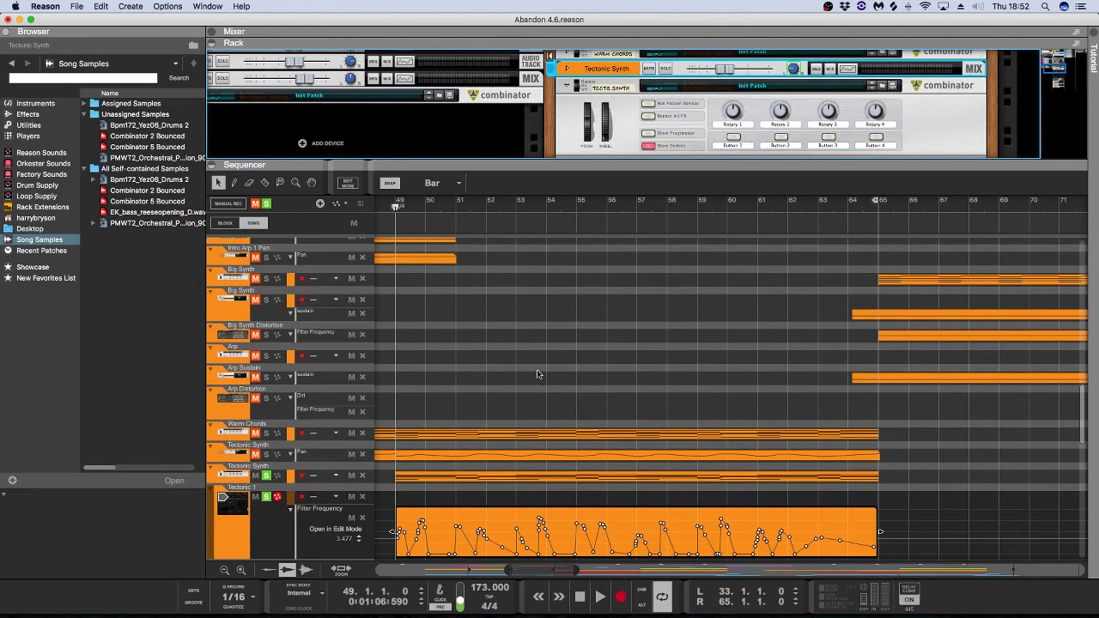
Step: Open the Tectonic Synth note clip at bar 49, play through its chords, and close the note editor
{"action": "double_click", "coordinate": [534, 375]}
{"action": "left_click", "coordinate": [443, 478]}
{"action": "double_click", "coordinate": [443, 478]}
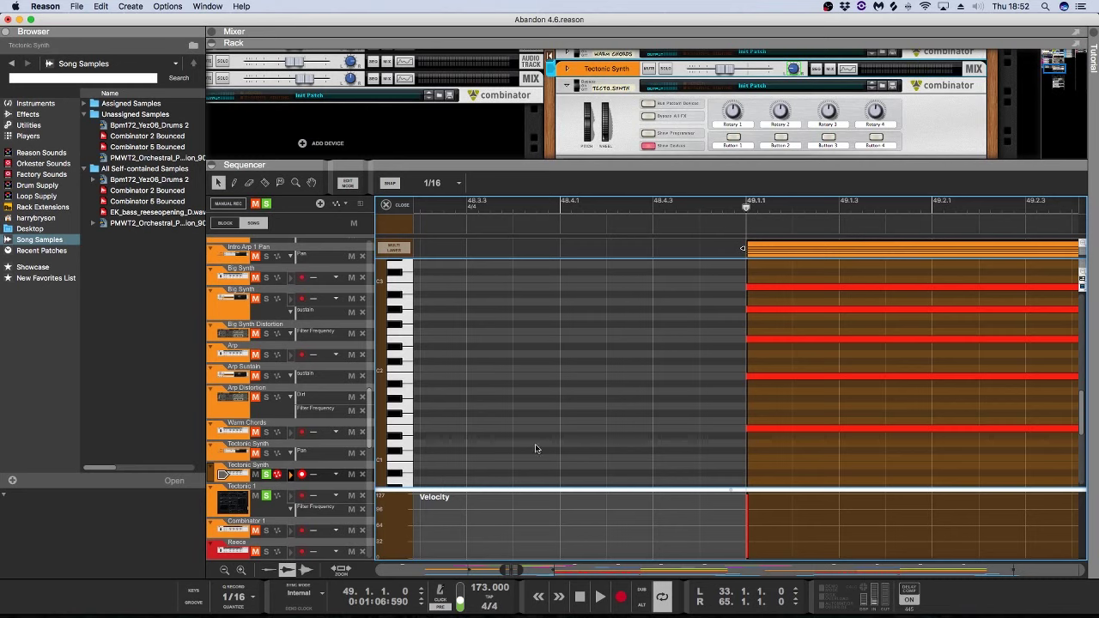
{"action": "key", "text": "space"}
{"action": "left_click_drag", "start_coordinate": [527, 571], "coordinate": [554, 572]}
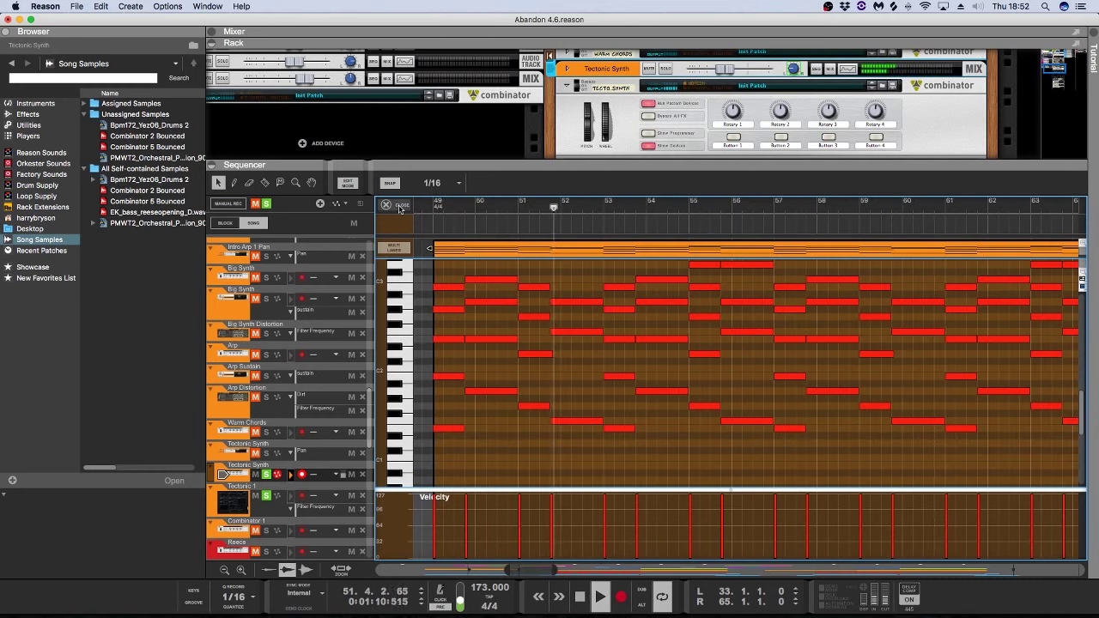
{"action": "left_click", "coordinate": [398, 204]}
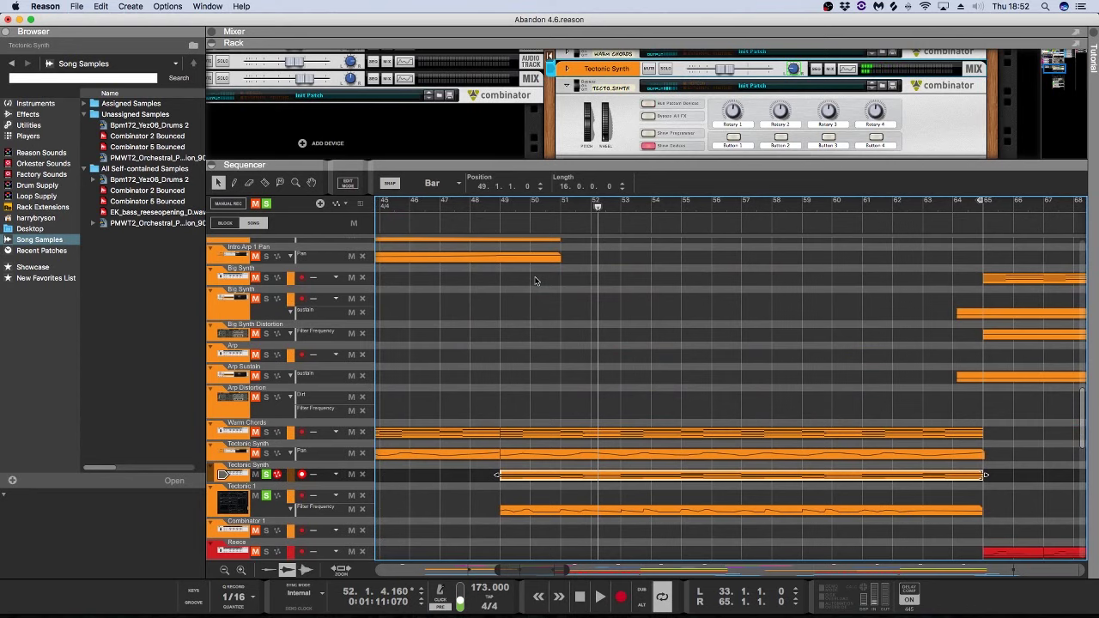
Step: Open the Tectonic 1 Filter Frequency automation clip and play it from around bar 49 to watch the filter move
{"action": "scroll", "coordinate": [553, 323], "scroll_direction": "down", "scroll_amount": 3}
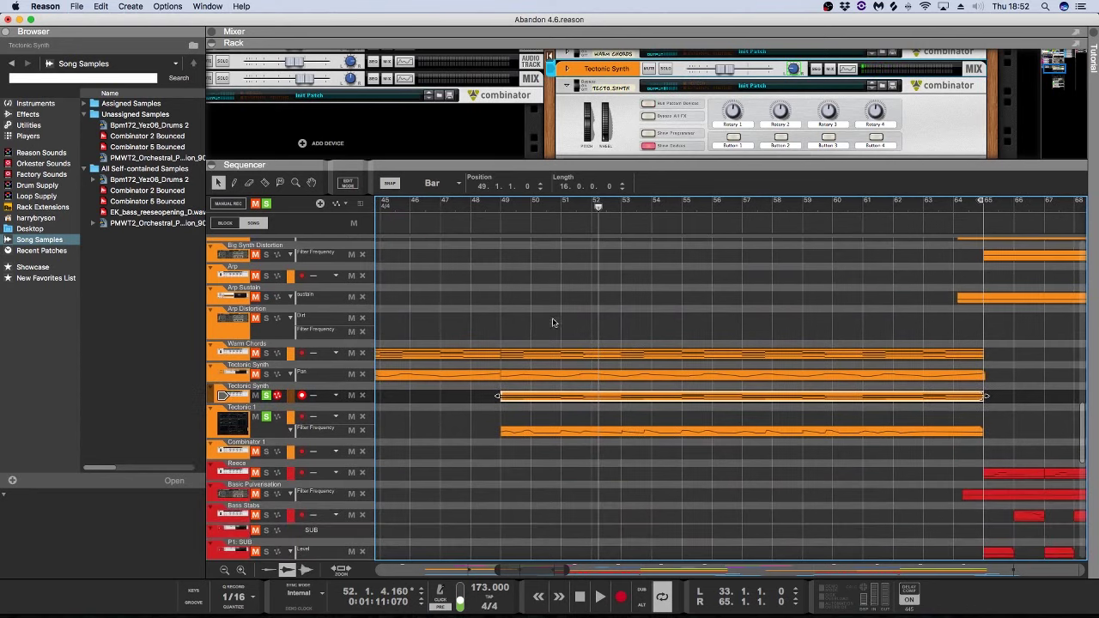
{"action": "left_click", "coordinate": [564, 434]}
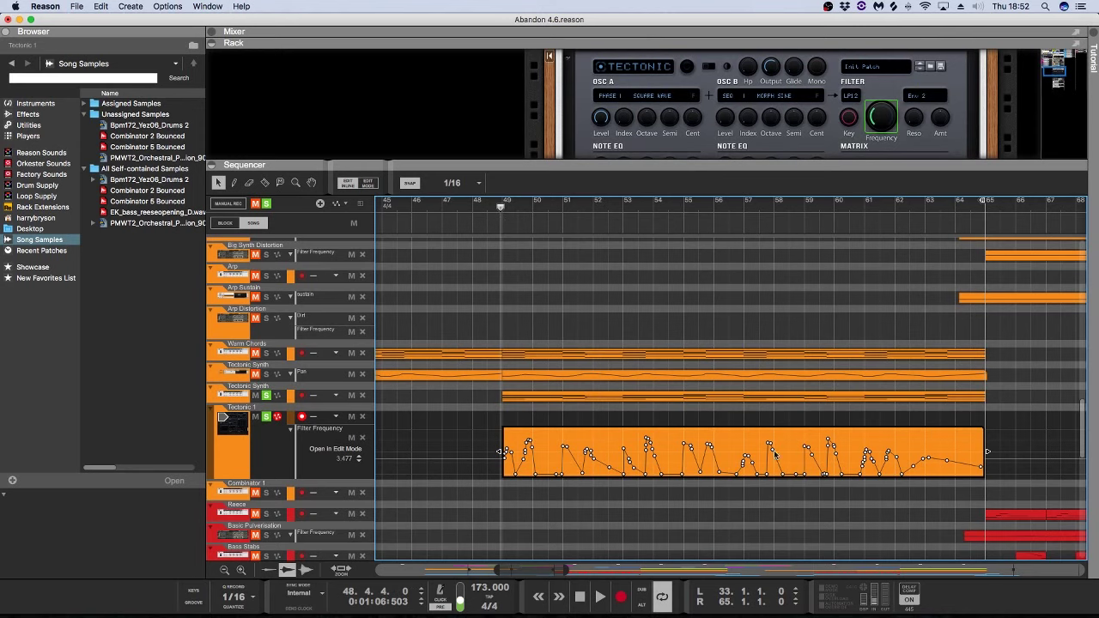
{"action": "key", "text": "space"}
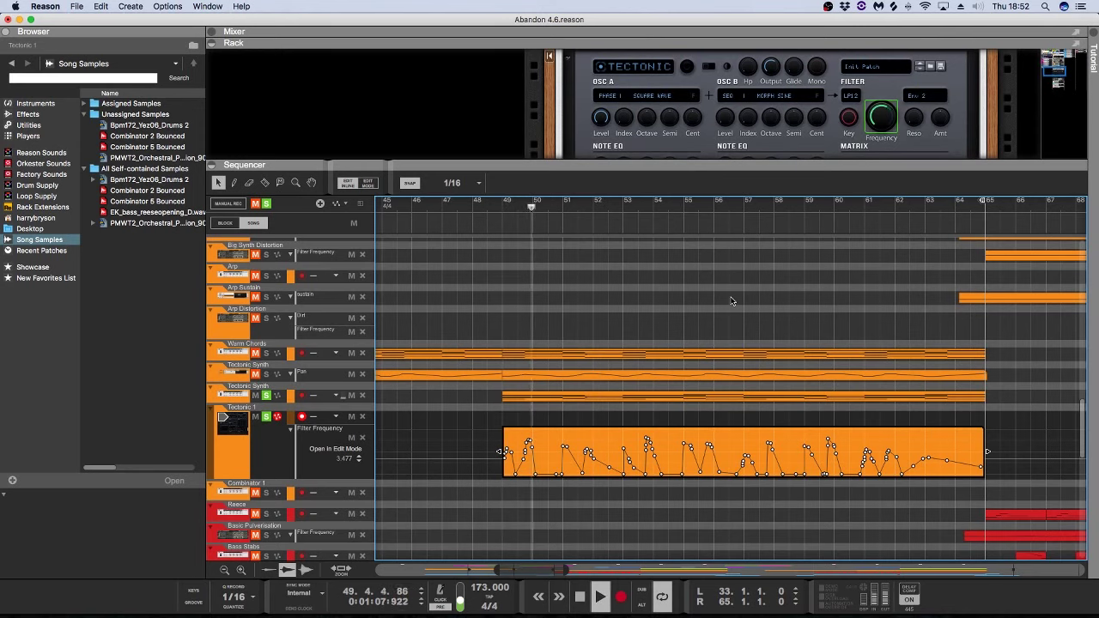
{"action": "key", "text": "space"}
Step: Solo the Tectonic Synth pan automation track too, audition the synth from bar 49, and clear all solos
{"action": "left_click", "coordinate": [266, 374]}
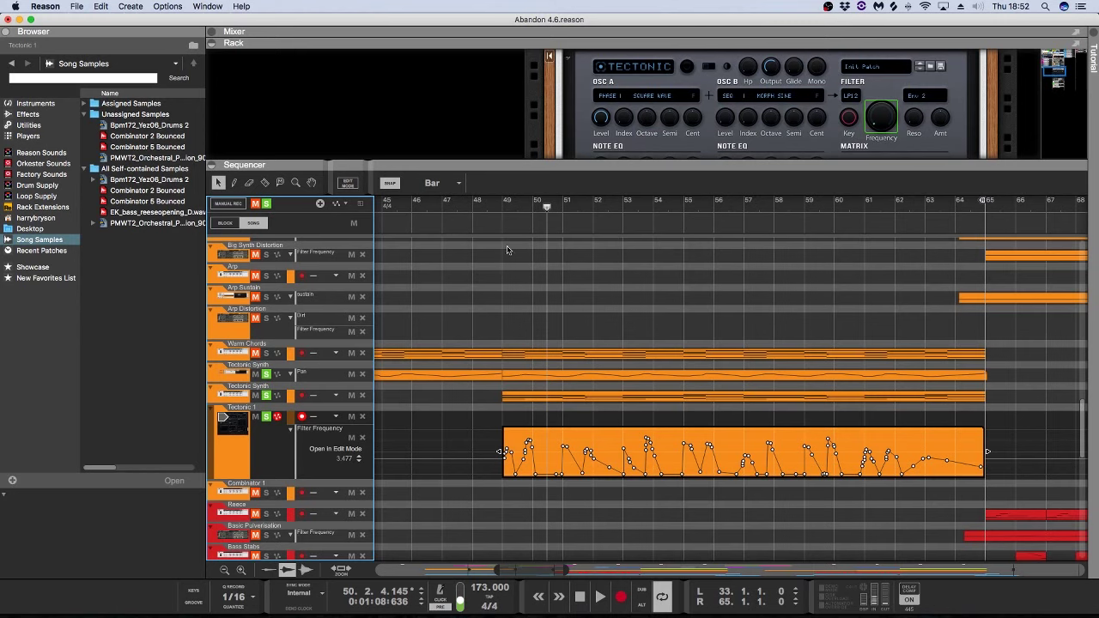
{"action": "left_click", "coordinate": [504, 206]}
{"action": "key", "text": "space"}
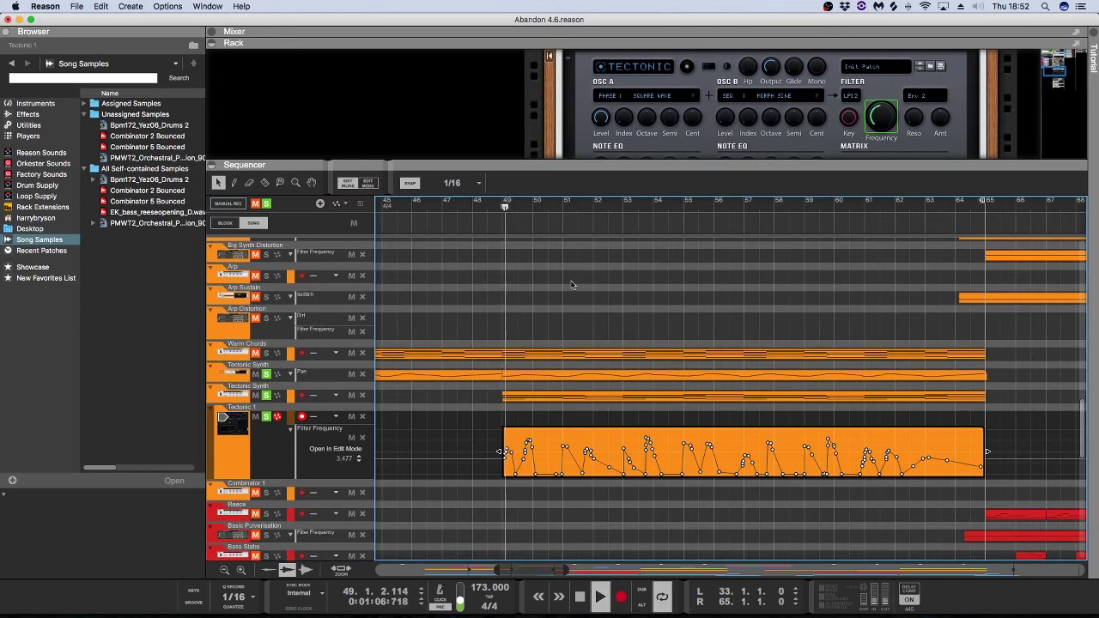
{"action": "left_click", "coordinate": [612, 298]}
{"action": "left_click", "coordinate": [266, 203]}
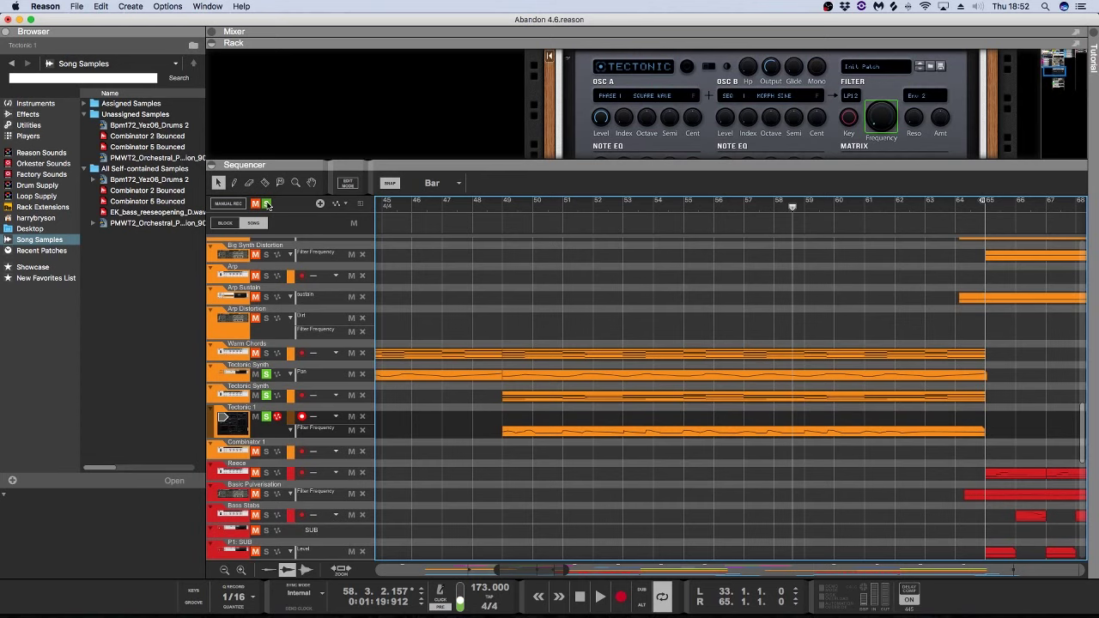
Step: Play the full arrangement from bar 49 to hear the Tectonic synth in the mix
{"action": "left_click", "coordinate": [503, 204]}
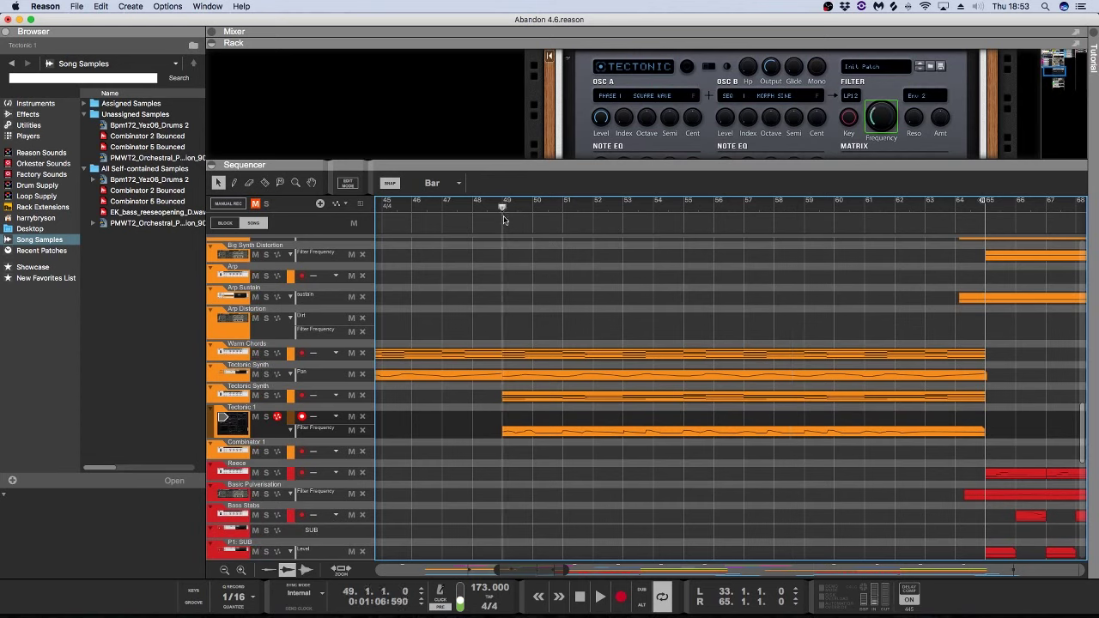
{"action": "key", "text": "space"}
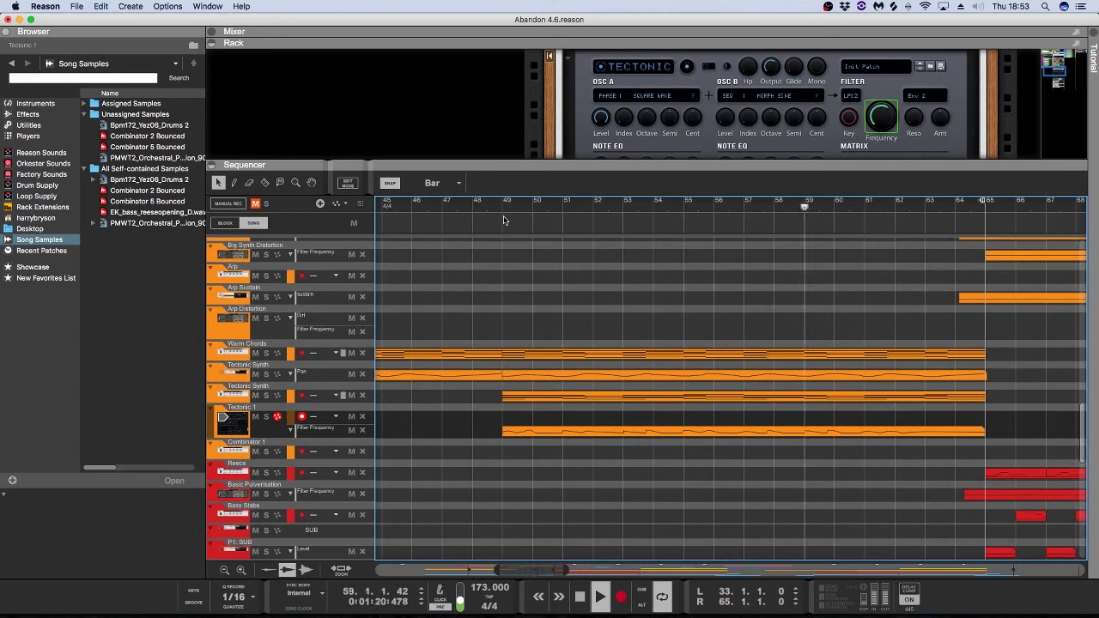
{"action": "key", "text": "space"}
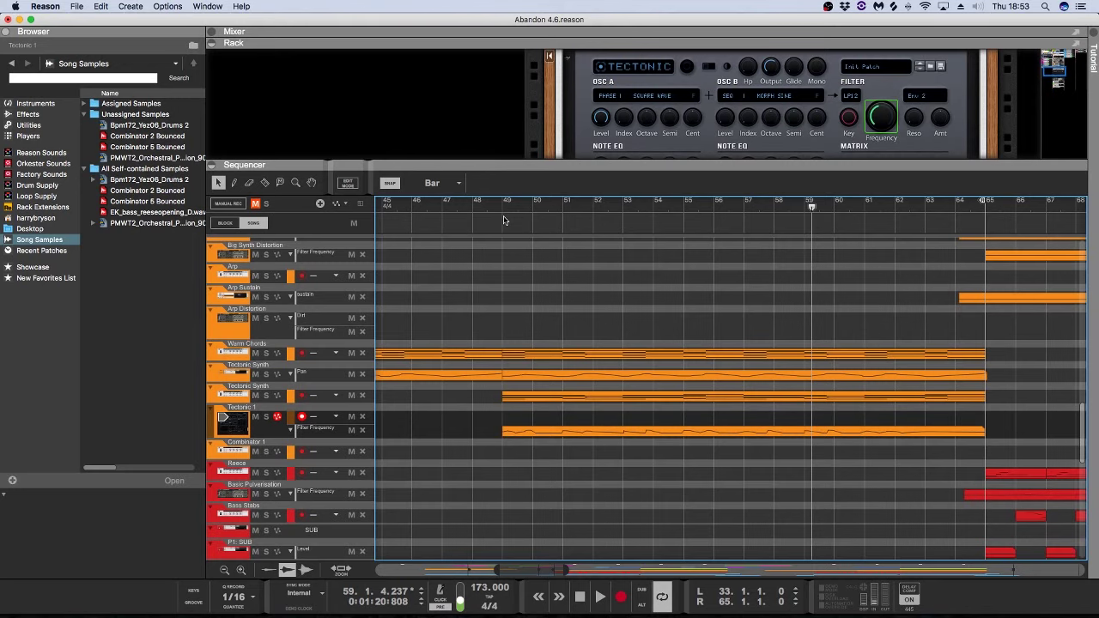
Step: Return the song position to bar 33 and fold the Tectonic Synth Combinator in the rack
{"action": "left_click_drag", "start_coordinate": [469, 569], "coordinate": [429, 569]}
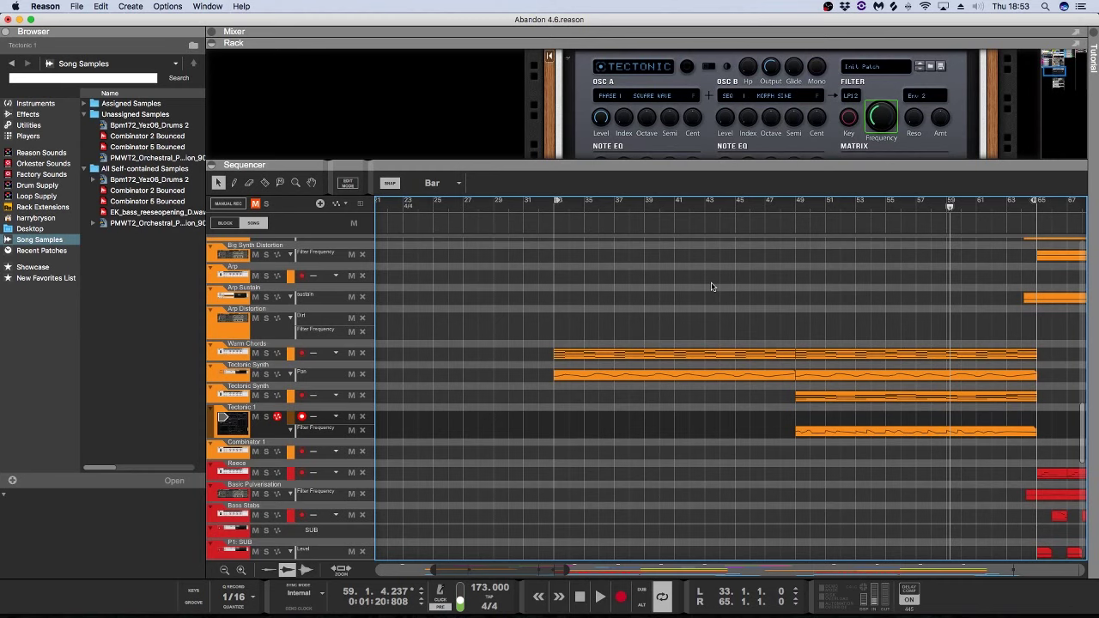
{"action": "left_click", "coordinate": [551, 210]}
{"action": "scroll", "coordinate": [592, 103], "scroll_direction": "up", "scroll_amount": 5}
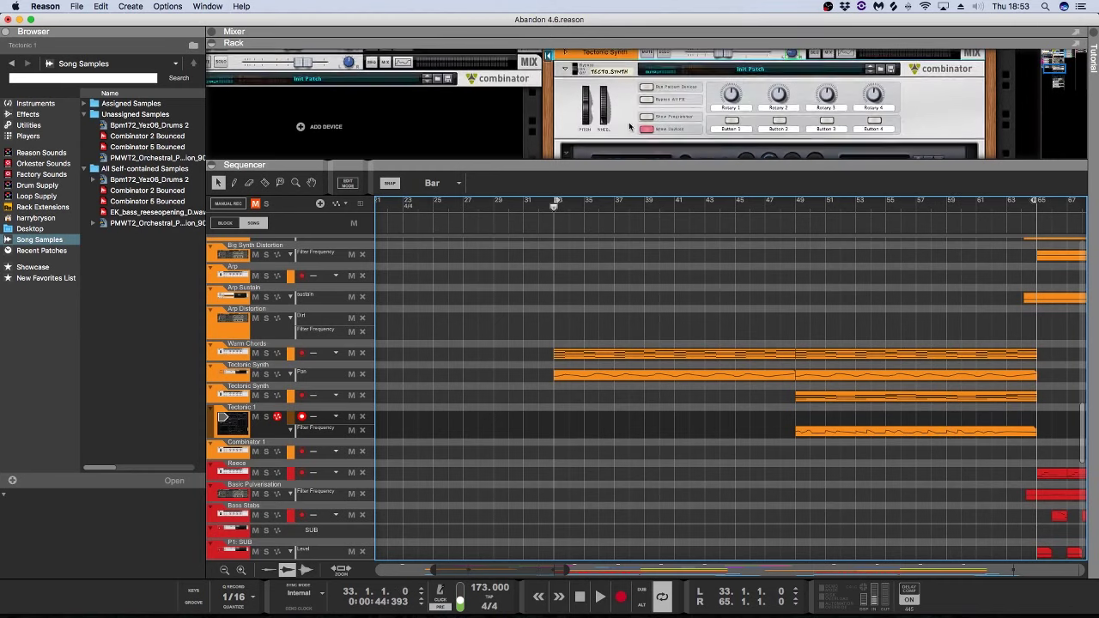
{"action": "left_click", "coordinate": [563, 72]}
{"action": "left_click", "coordinate": [563, 72]}
{"action": "left_click", "coordinate": [494, 133]}
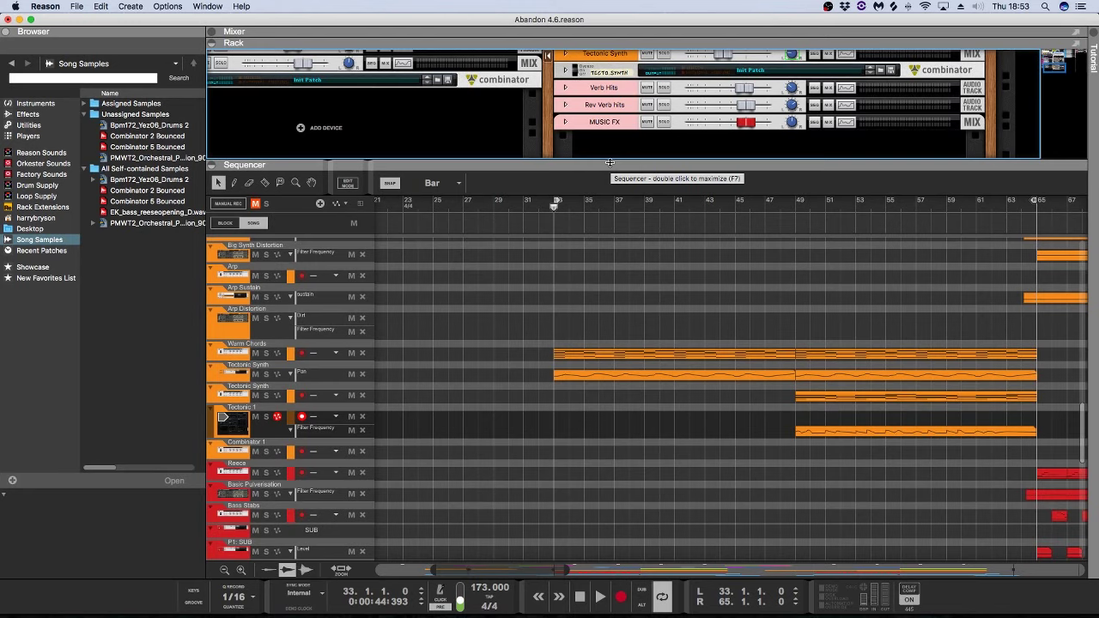
Step: Solo the Warm Chords track and the Tectonic Synth pan track, and start playback from bar 33
{"action": "left_click", "coordinate": [242, 354]}
{"action": "scroll", "coordinate": [647, 108], "scroll_direction": "up", "scroll_amount": 2}
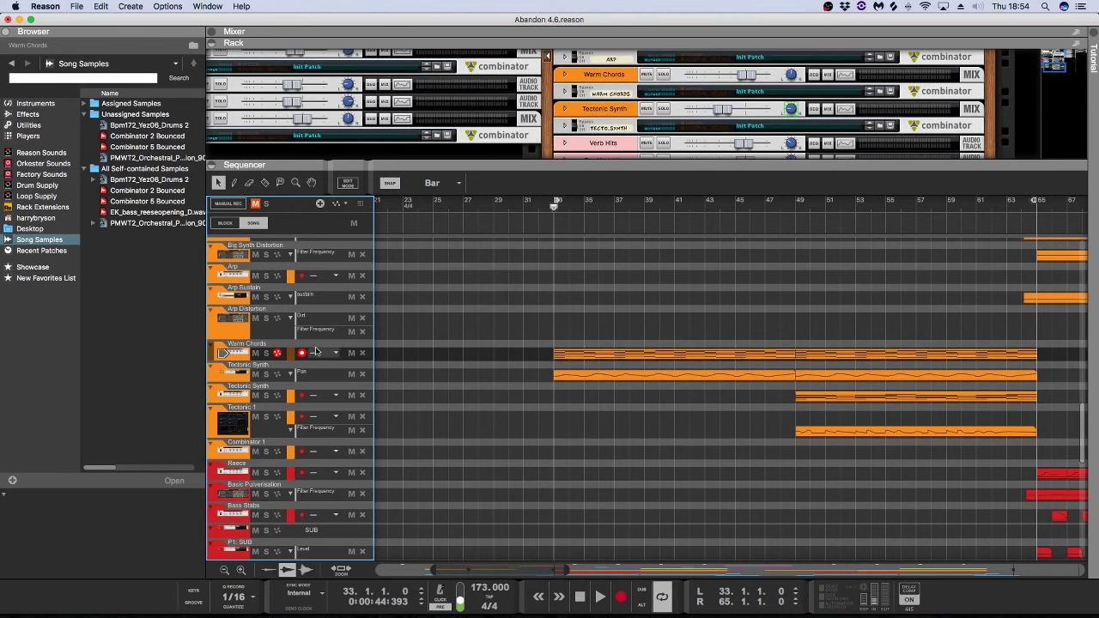
{"action": "left_click", "coordinate": [267, 353]}
{"action": "left_click", "coordinate": [266, 374]}
{"action": "key", "text": "space"}
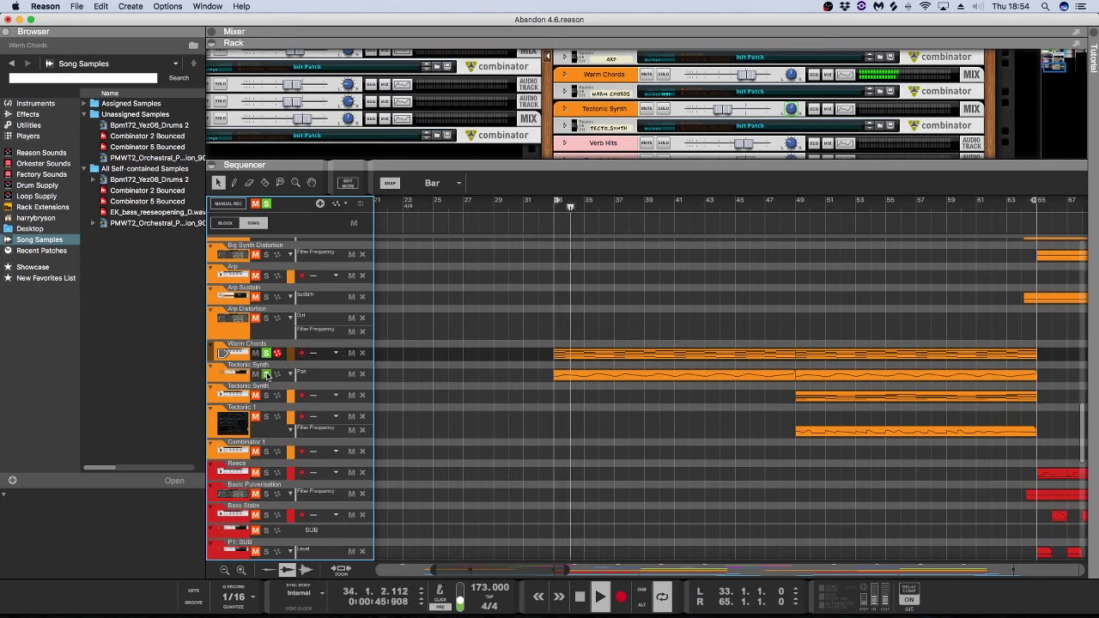
Step: Unfold the Warm Chords Combinator in the rack, examine The Legend synth's settings during playback, and stop
{"action": "left_click", "coordinate": [565, 74]}
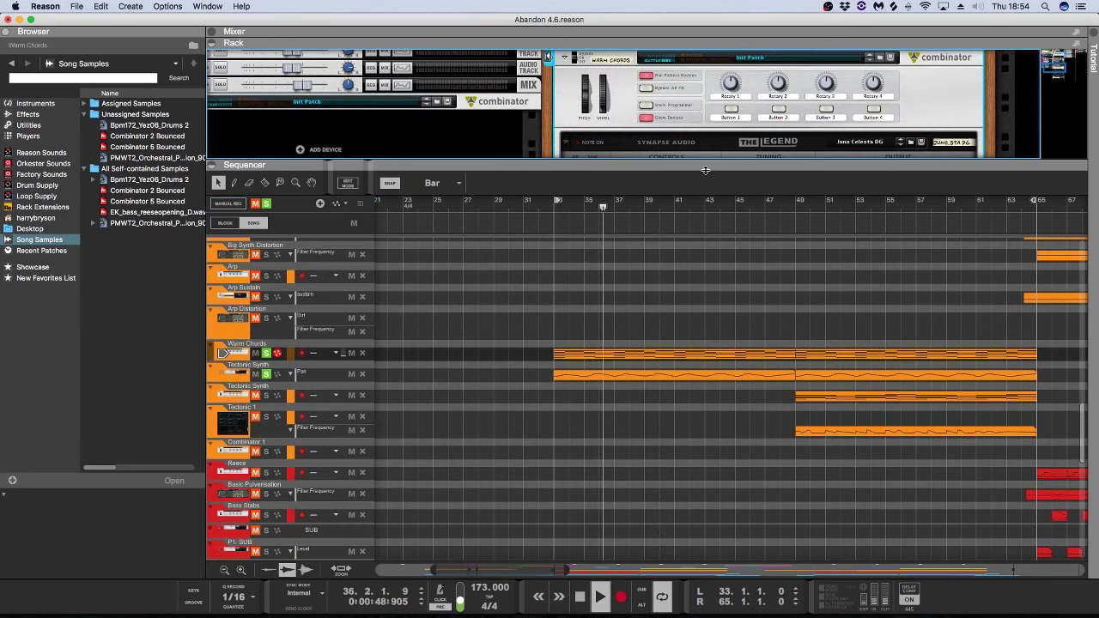
{"action": "left_click_drag", "start_coordinate": [631, 161], "coordinate": [631, 236]}
{"action": "scroll", "coordinate": [745, 189], "scroll_direction": "down", "scroll_amount": 2}
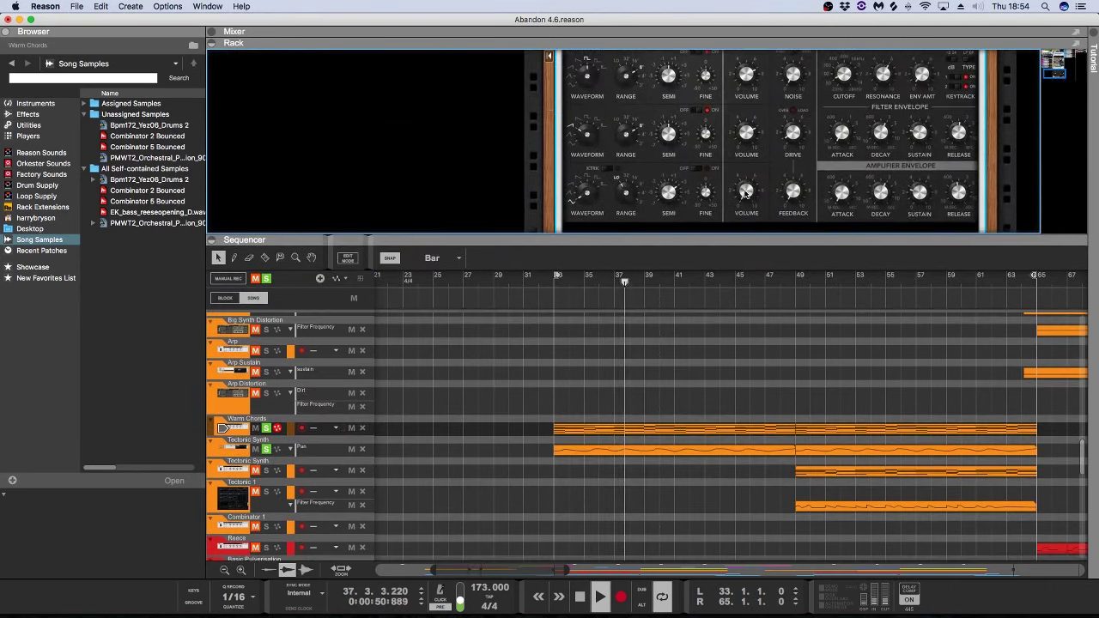
{"action": "scroll", "coordinate": [755, 184], "scroll_direction": "up", "scroll_amount": 3}
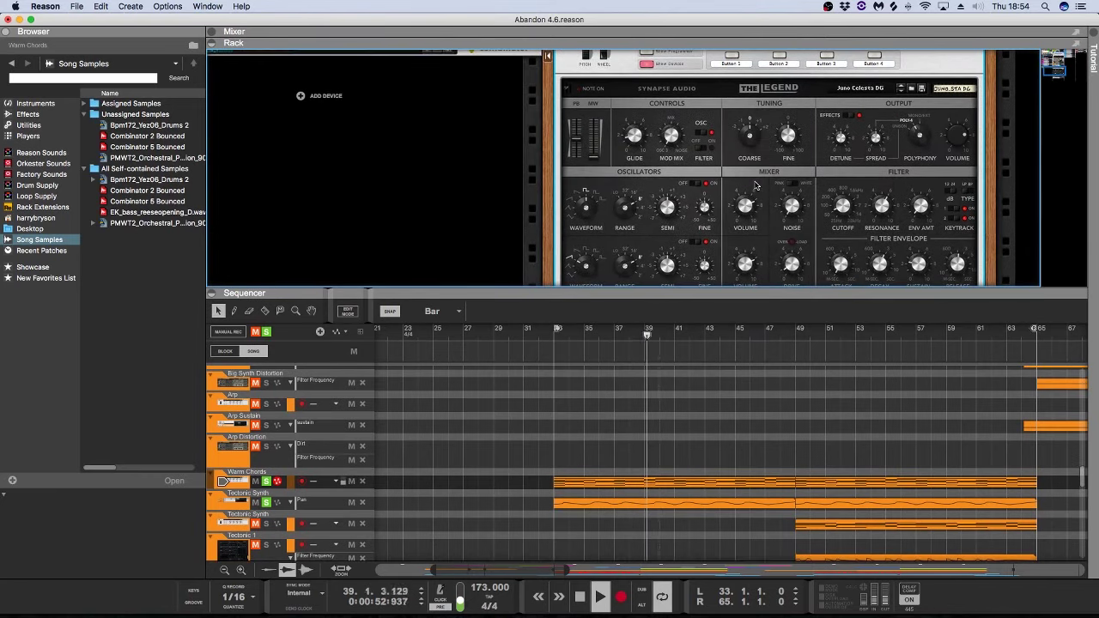
{"action": "key", "text": "space"}
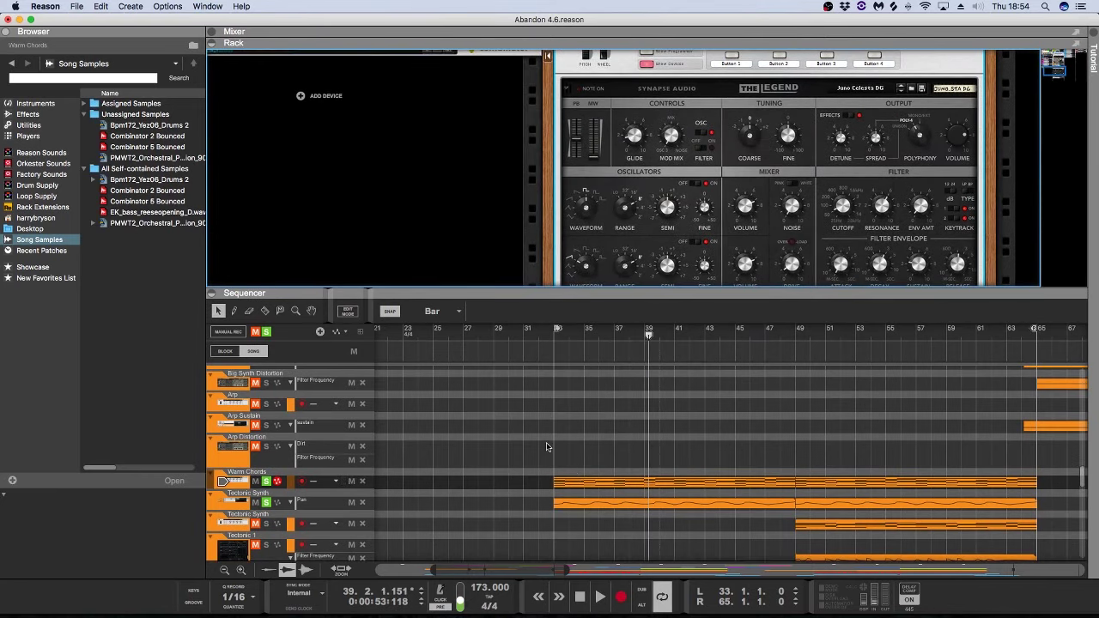
Step: Audition the soloed Warm Chords from bar 49, stop playback, and hide the rack to enlarge the sequencer
{"action": "scroll", "coordinate": [541, 447], "scroll_direction": "right", "scroll_amount": 1}
{"action": "scroll", "coordinate": [538, 450], "scroll_direction": "right", "scroll_amount": 2}
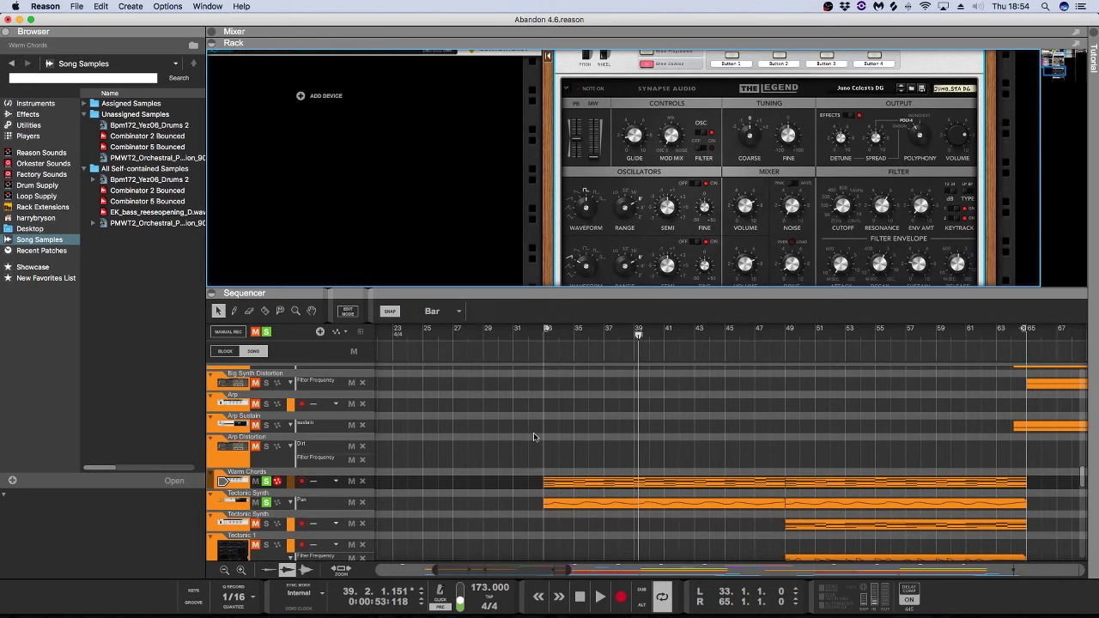
{"action": "left_click", "coordinate": [783, 330]}
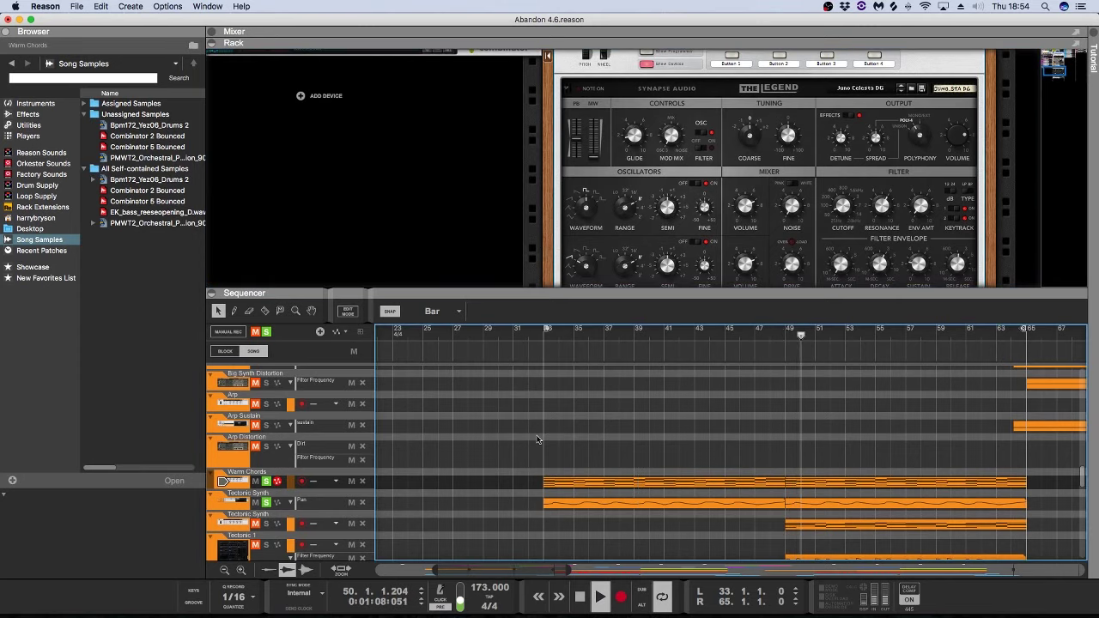
{"action": "key", "text": "space"}
{"action": "key", "text": "F6"}
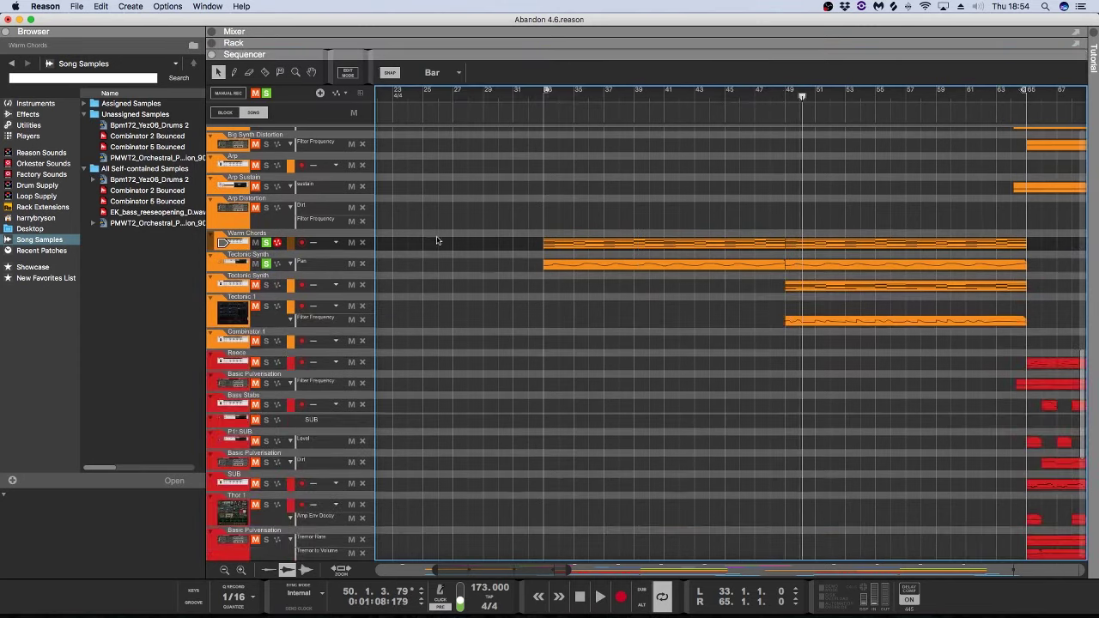
Step: Replace the solos with the RHODES instrument, its channel automation and the Rhodes Filter, and play from bar 33
{"action": "scroll", "coordinate": [436, 240], "scroll_direction": "up", "scroll_amount": 6}
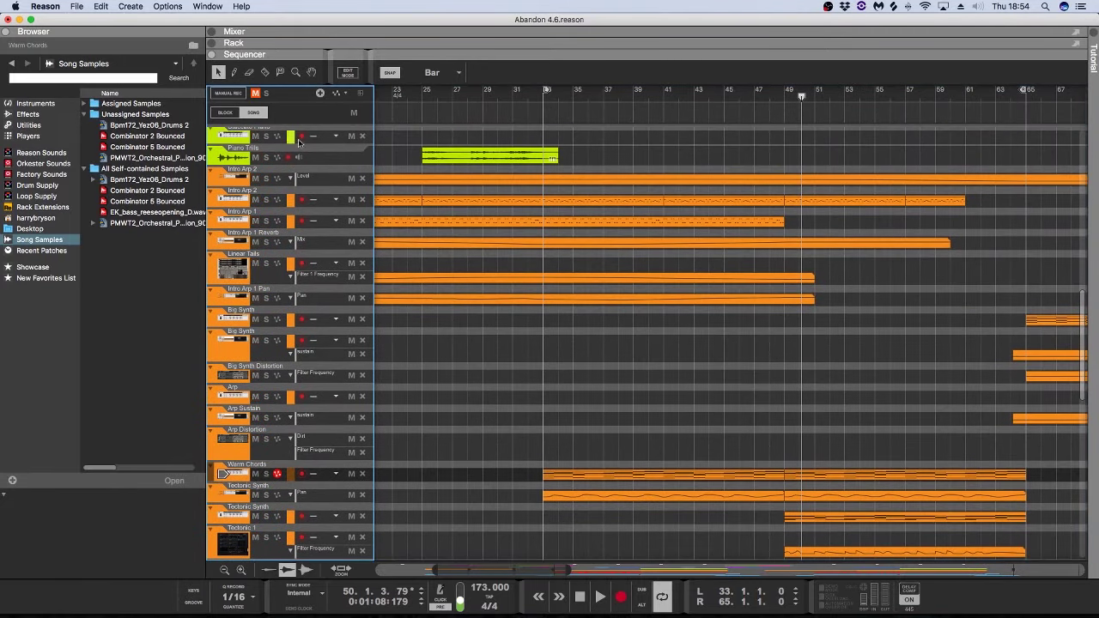
{"action": "scroll", "coordinate": [443, 253], "scroll_direction": "up", "scroll_amount": 10}
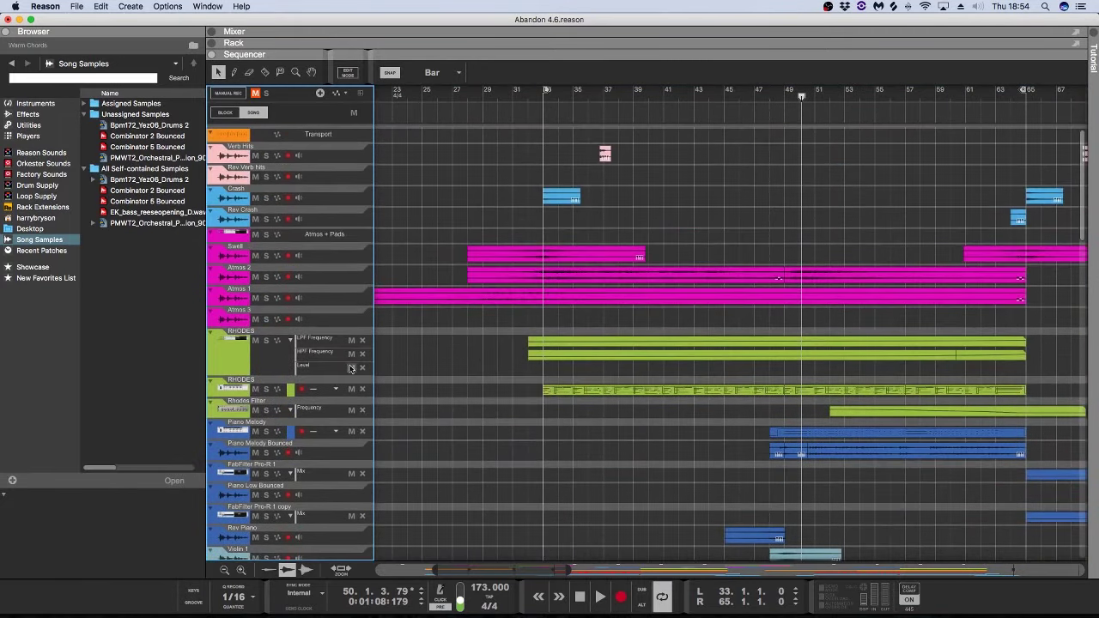
{"action": "left_click", "coordinate": [266, 388]}
{"action": "left_click", "coordinate": [543, 104]}
{"action": "key", "text": "space"}
{"action": "scroll", "coordinate": [515, 283], "scroll_direction": "down", "scroll_amount": 5}
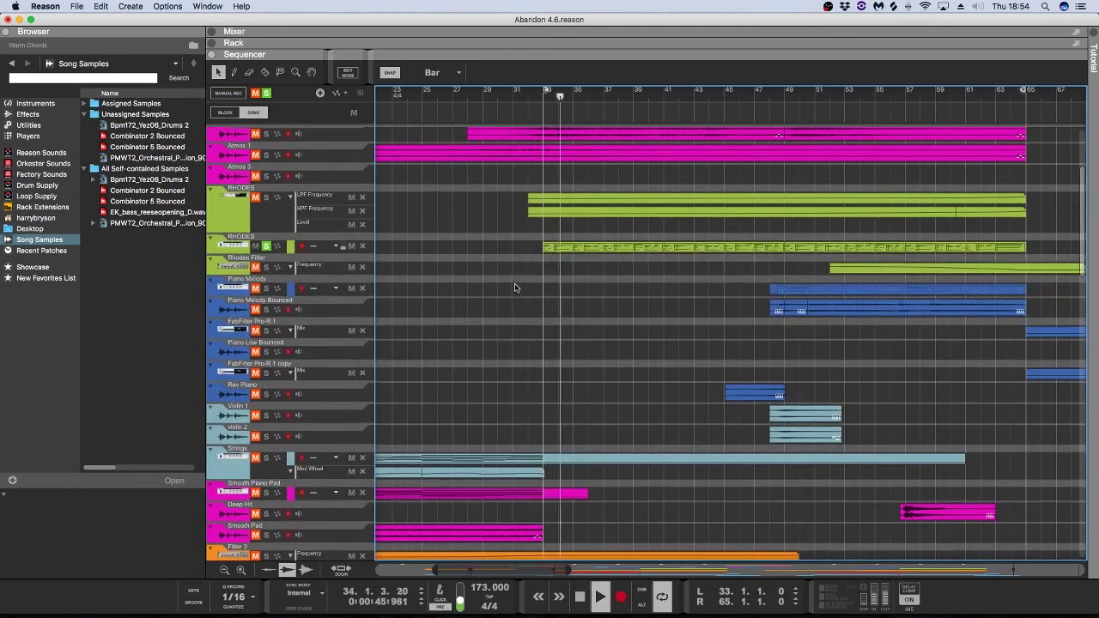
{"action": "left_click", "coordinate": [545, 102]}
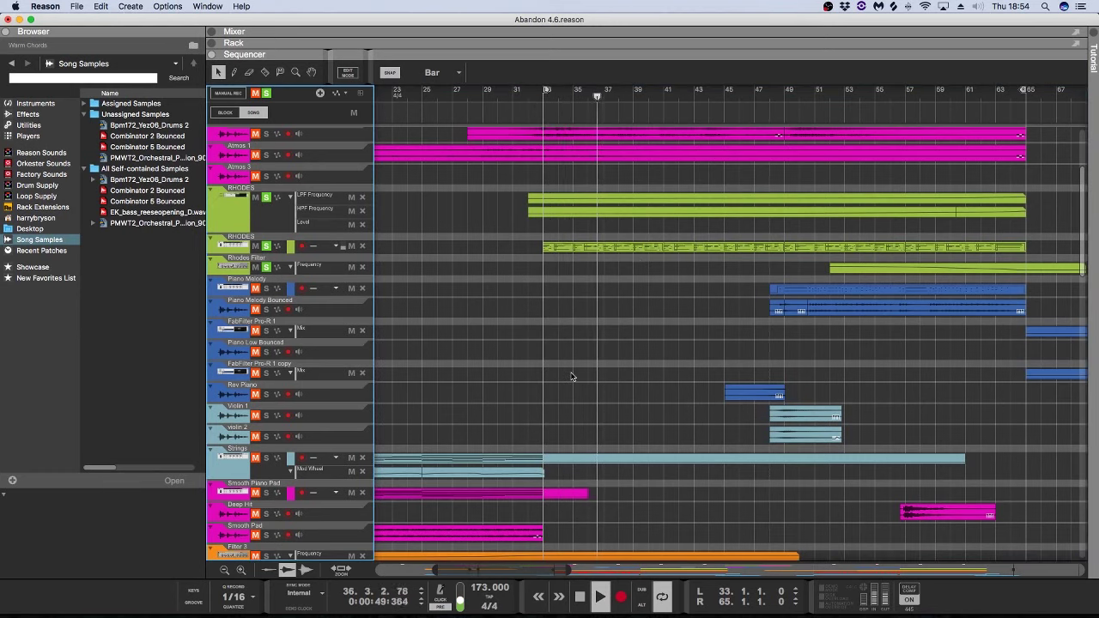
Step: Solo the Warm Chords track alongside the Rhodes to hear them together, stop playback, and clear all solos
{"action": "scroll", "coordinate": [572, 376], "scroll_direction": "down", "scroll_amount": 15}
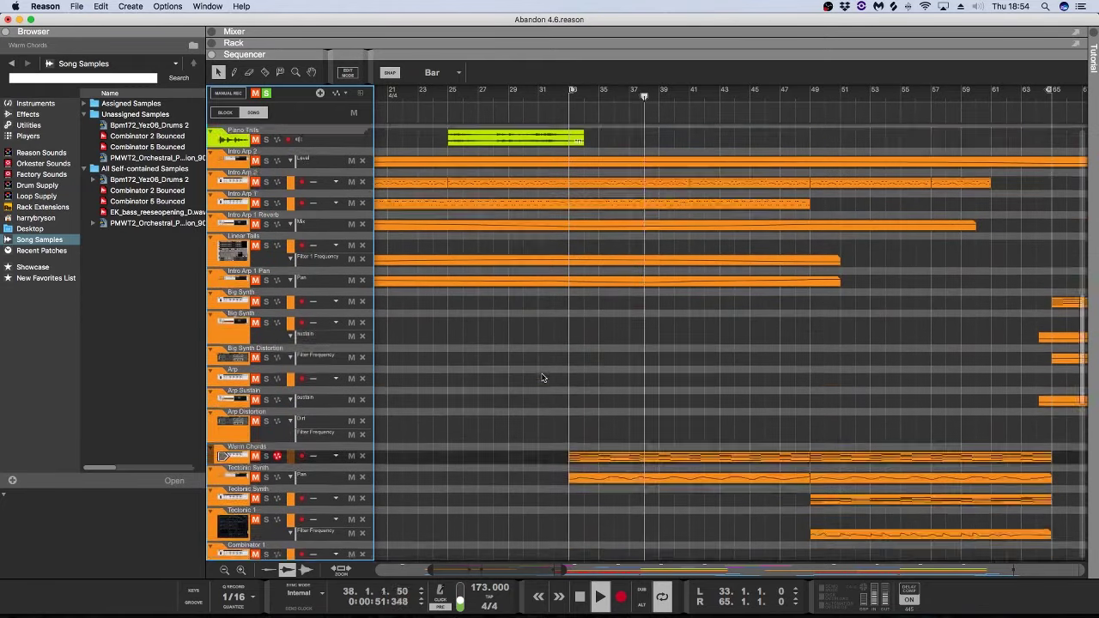
{"action": "scroll", "coordinate": [541, 378], "scroll_direction": "down", "scroll_amount": 4}
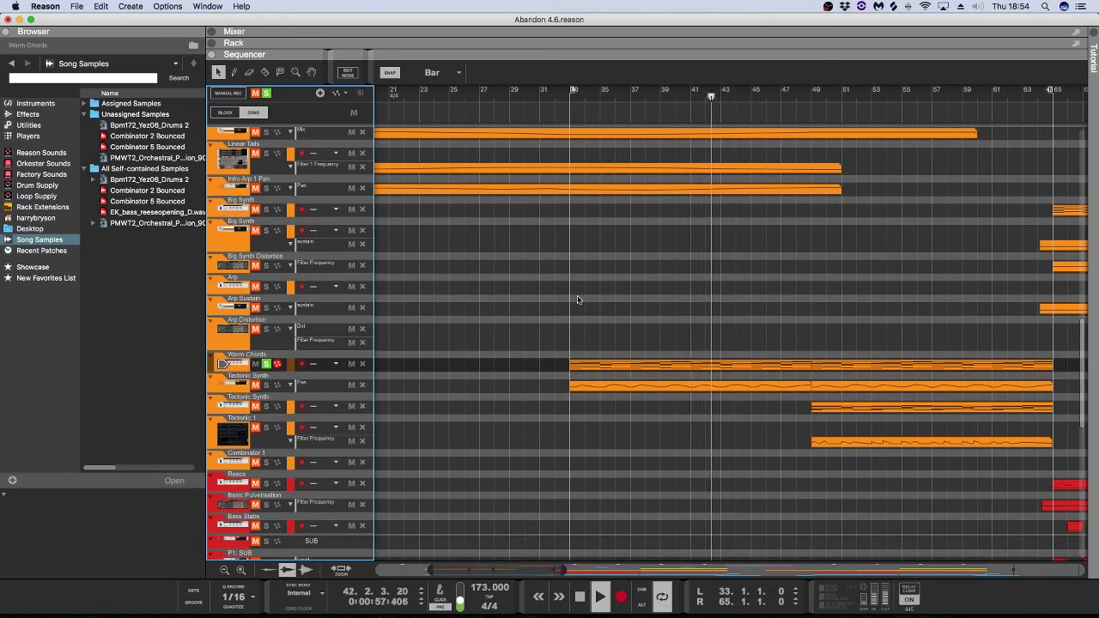
{"action": "key", "text": "space"}
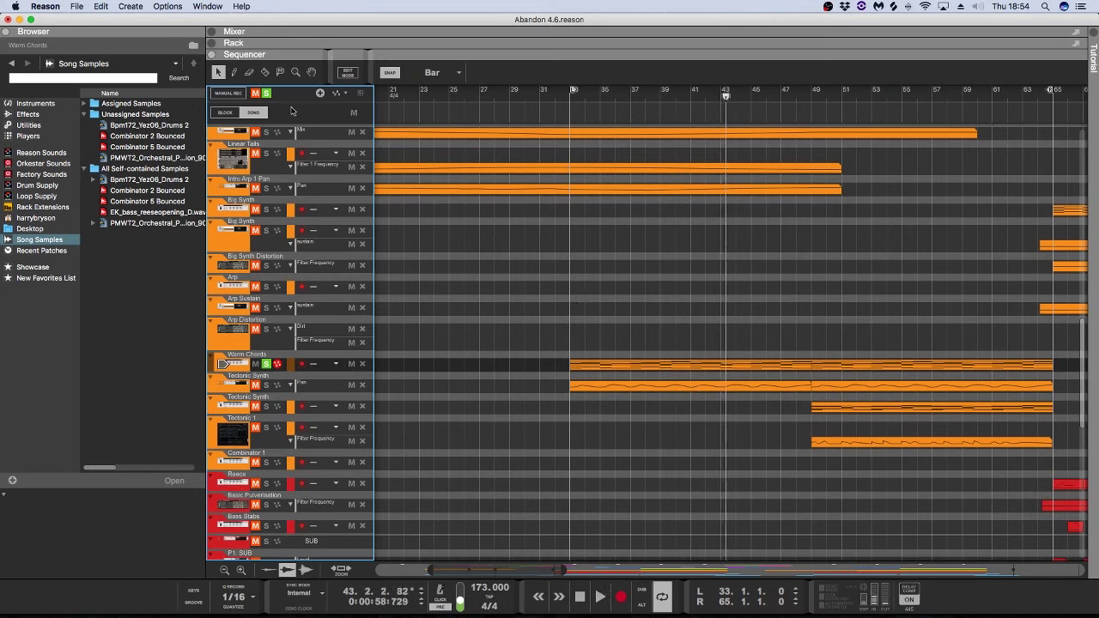
{"action": "left_click", "coordinate": [266, 93]}
Step: Play the arrangement from bar 47 and solo the Piano Melody Bounced track during playback
{"action": "scroll", "coordinate": [707, 173], "scroll_direction": "up", "scroll_amount": 15}
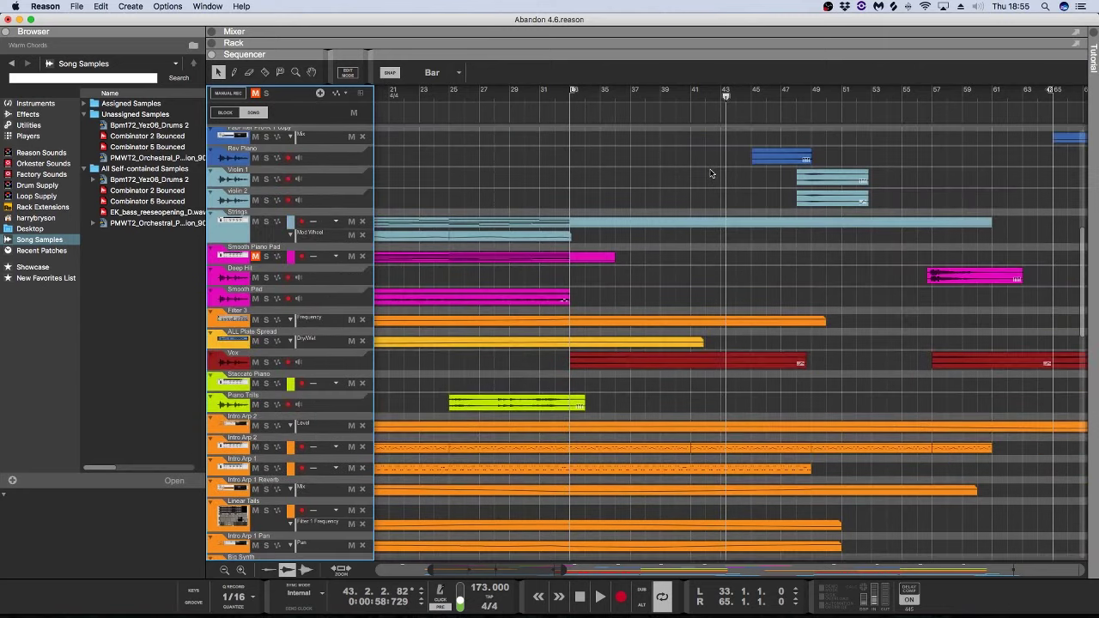
{"action": "scroll", "coordinate": [709, 172], "scroll_direction": "up", "scroll_amount": 10}
{"action": "scroll", "coordinate": [710, 173], "scroll_direction": "right", "scroll_amount": 2}
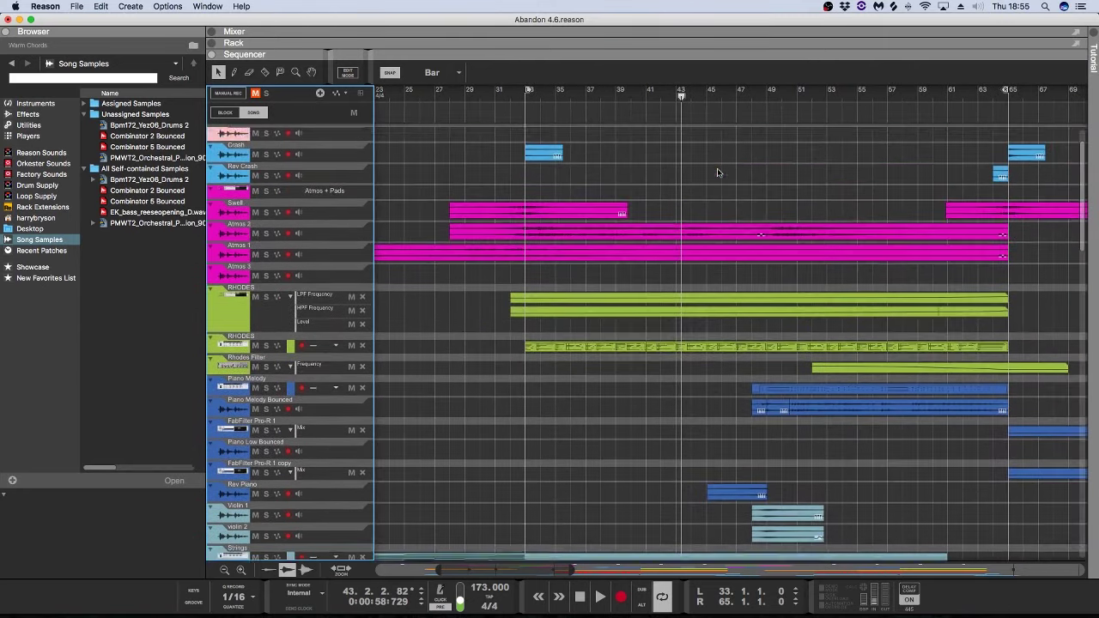
{"action": "scroll", "coordinate": [718, 172], "scroll_direction": "up", "scroll_amount": 1}
{"action": "left_click", "coordinate": [738, 97]}
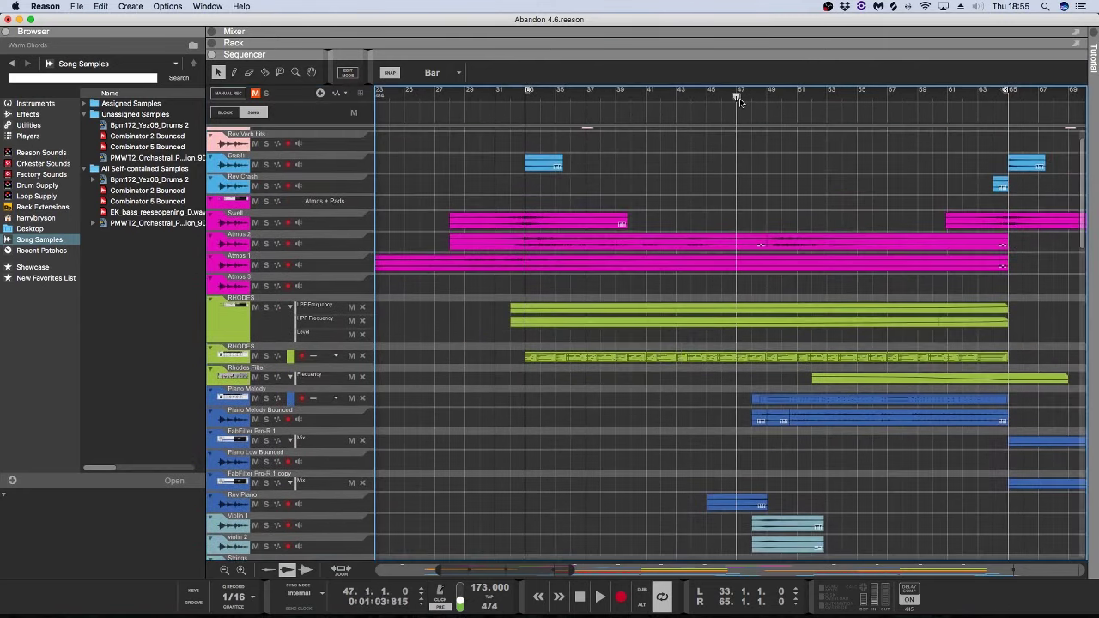
{"action": "scroll", "coordinate": [733, 241], "scroll_direction": "right", "scroll_amount": 6}
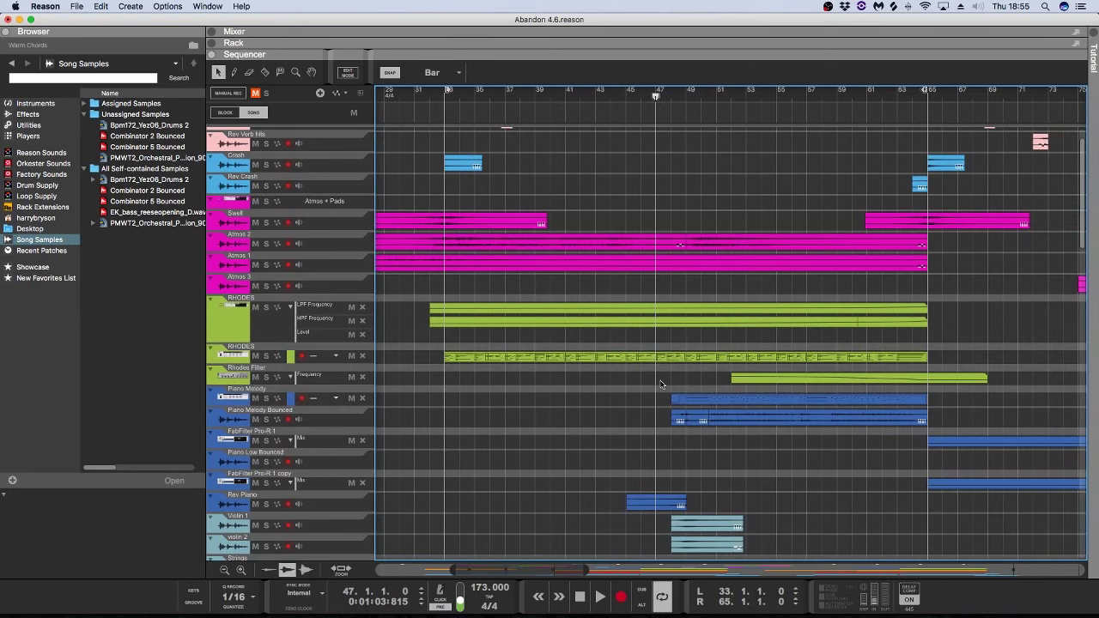
{"action": "key", "text": "space"}
{"action": "left_click", "coordinate": [266, 418]}
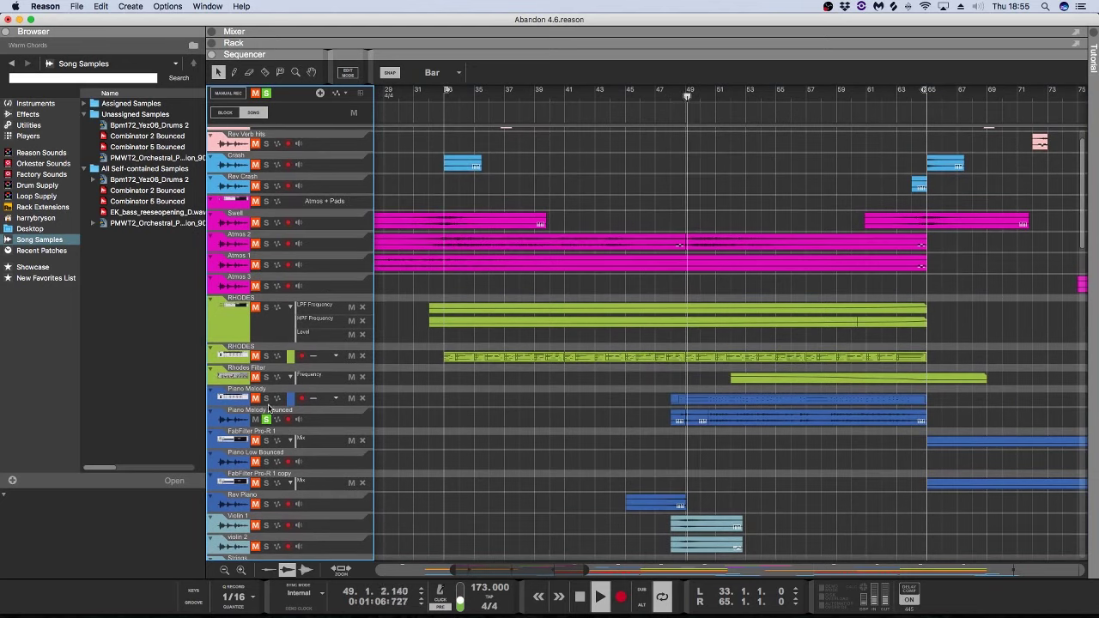
Step: Stop playback, switch the solo from Piano Melody Bounced to the Piano Melody track, and set the song position to bar 48
{"action": "key", "text": "space"}
{"action": "left_click", "coordinate": [267, 418]}
{"action": "left_click", "coordinate": [682, 96]}
{"action": "left_click", "coordinate": [267, 398]}
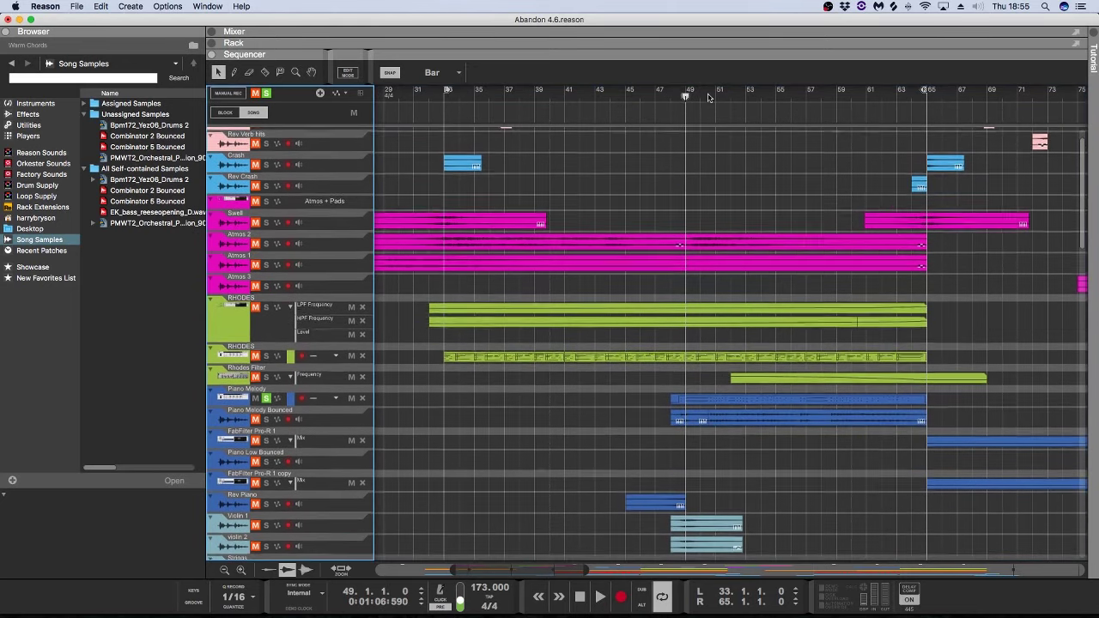
{"action": "left_click", "coordinate": [670, 96]}
Step: Bring the rack back into view above the sequencer, keeping the Piano Melody clips visible
{"action": "scroll", "coordinate": [761, 206], "scroll_direction": "right", "scroll_amount": 6}
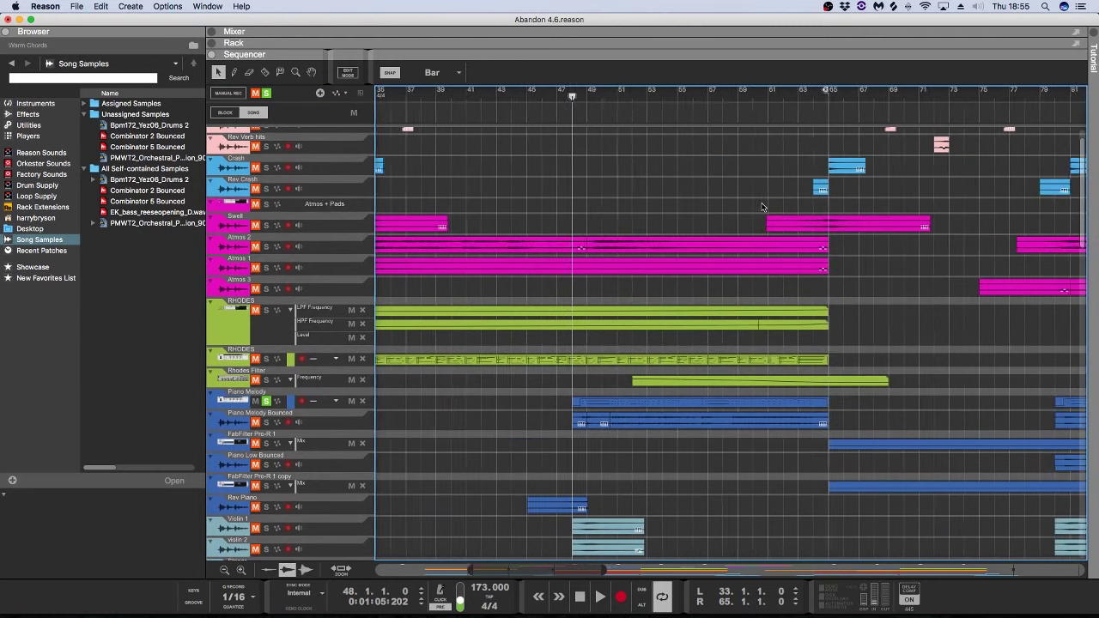
{"action": "scroll", "coordinate": [761, 206], "scroll_direction": "left", "scroll_amount": 2}
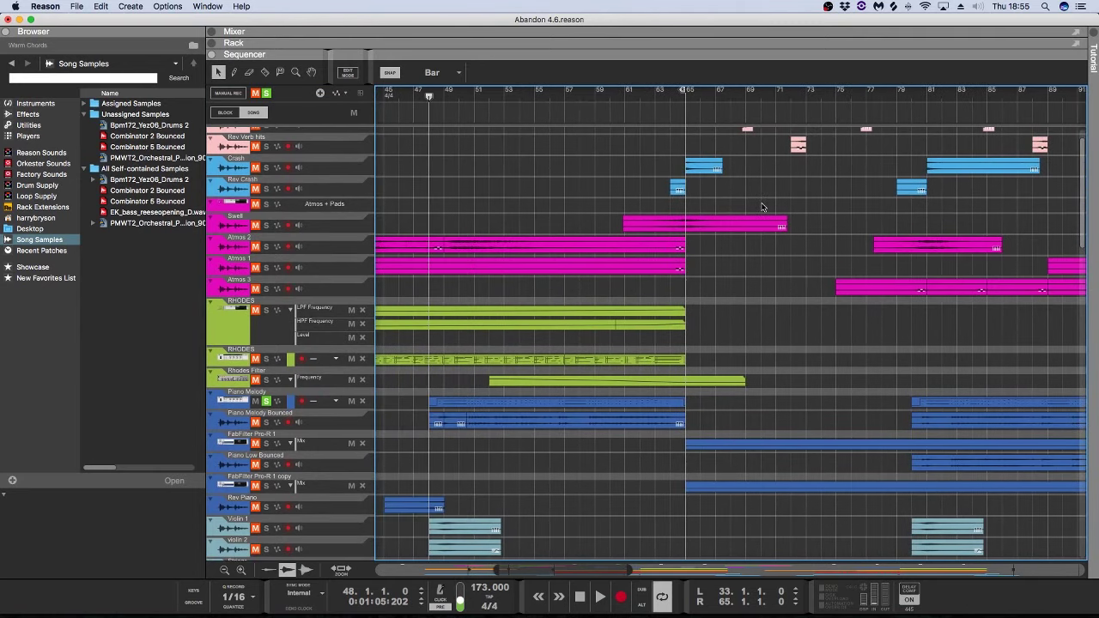
{"action": "left_click_drag", "start_coordinate": [503, 58], "coordinate": [506, 132]}
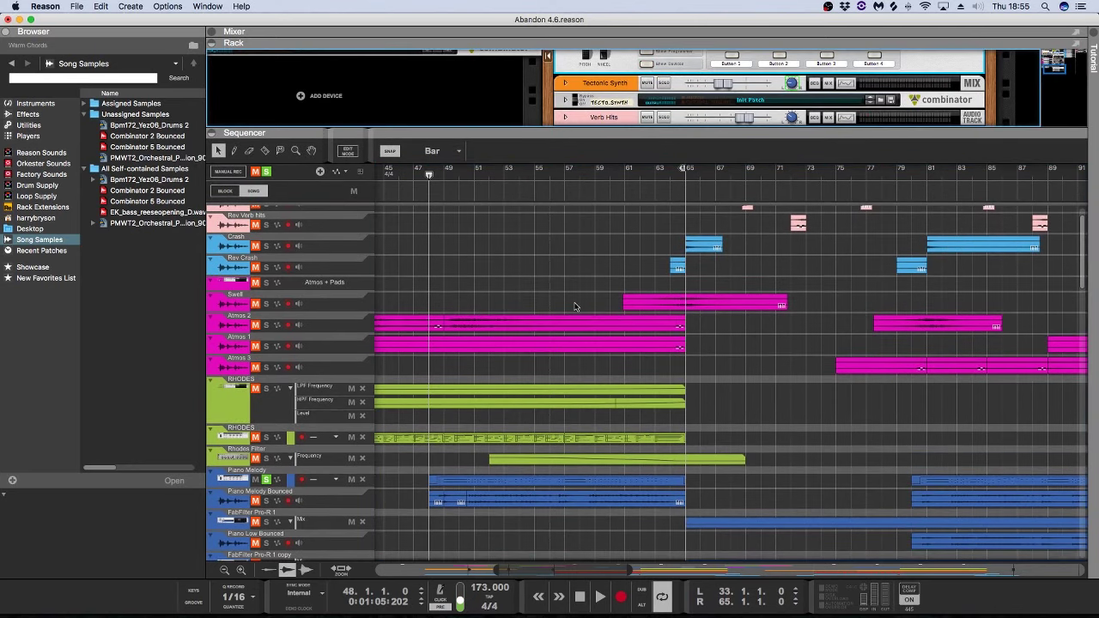
Step: Enlarge the rack and open the Addictive Keys instrument inside the Piano Melody Combinator on its Edit page
{"action": "left_click", "coordinate": [232, 481]}
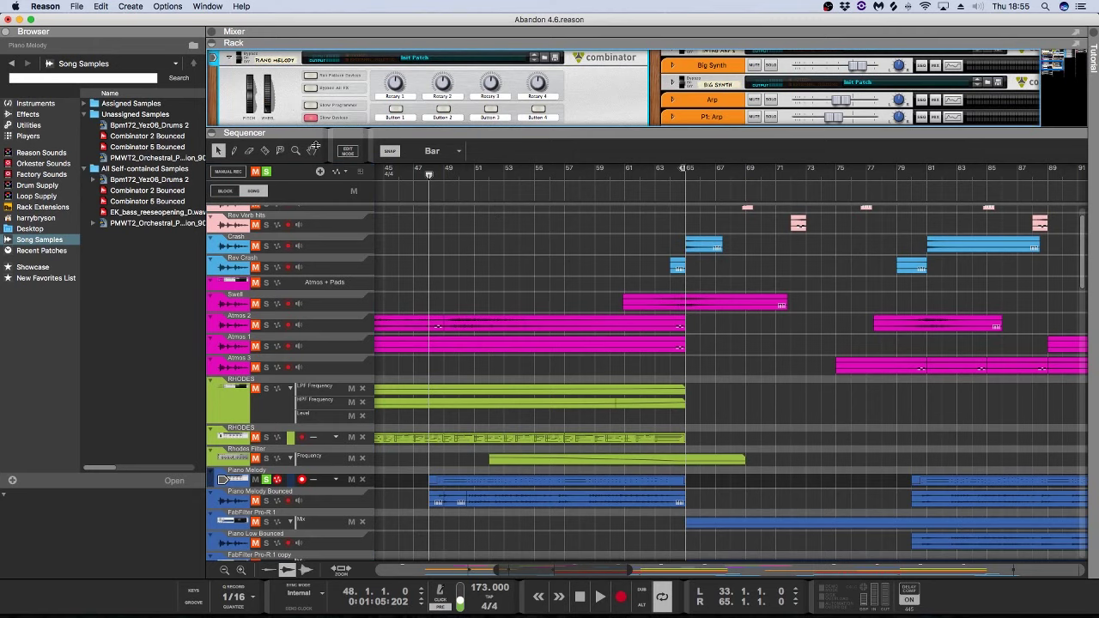
{"action": "left_click_drag", "start_coordinate": [315, 131], "coordinate": [323, 245]}
{"action": "scroll", "coordinate": [620, 193], "scroll_direction": "down", "scroll_amount": 2}
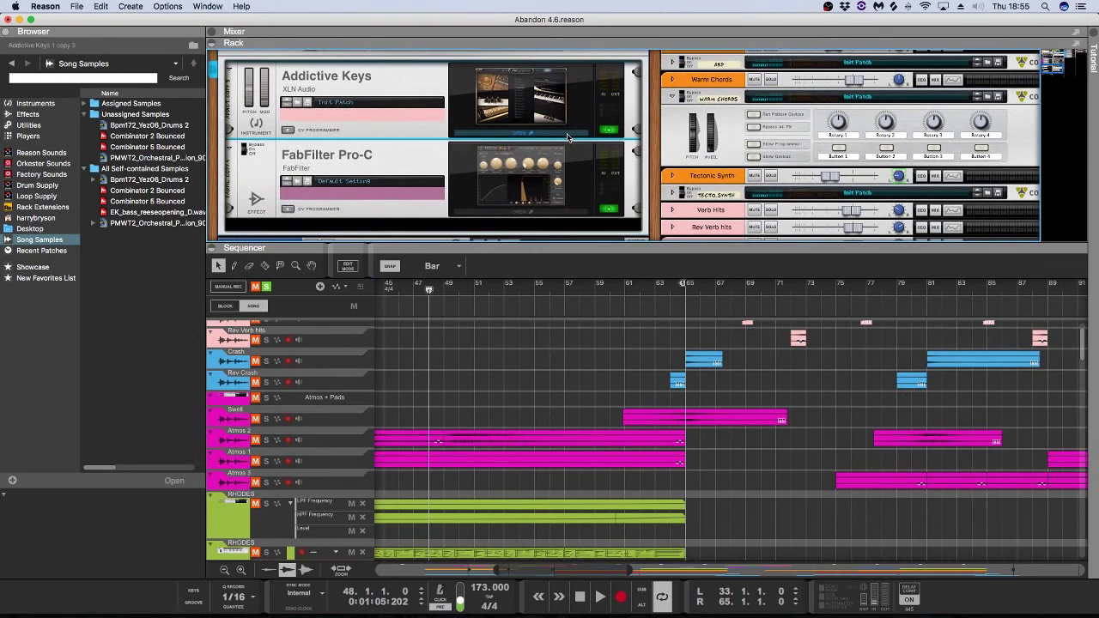
{"action": "left_click", "coordinate": [567, 134]}
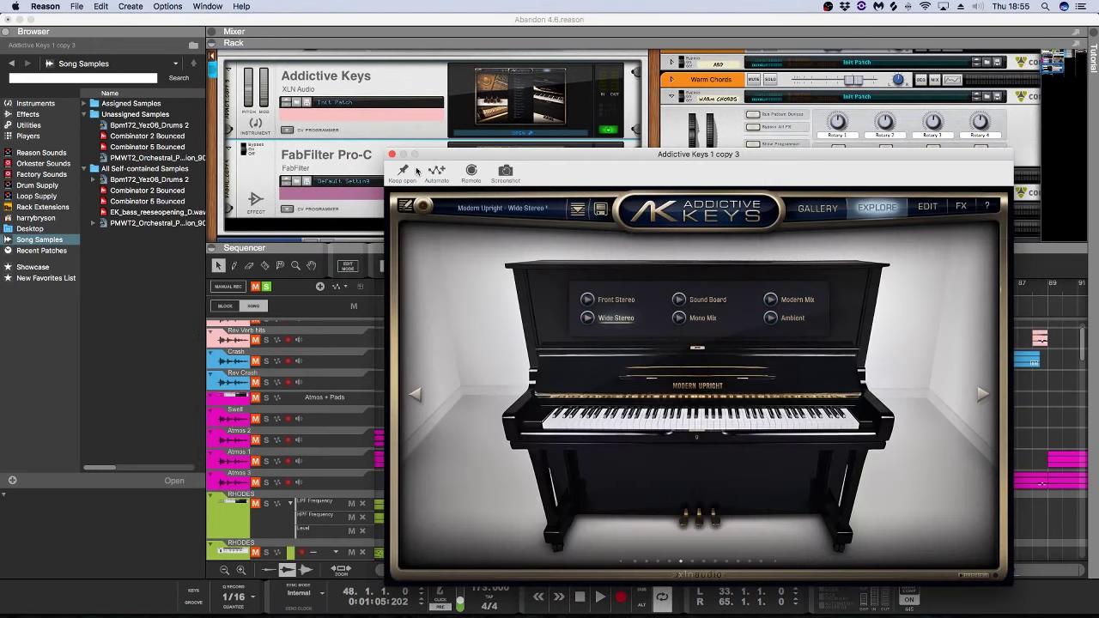
{"action": "left_click", "coordinate": [928, 208]}
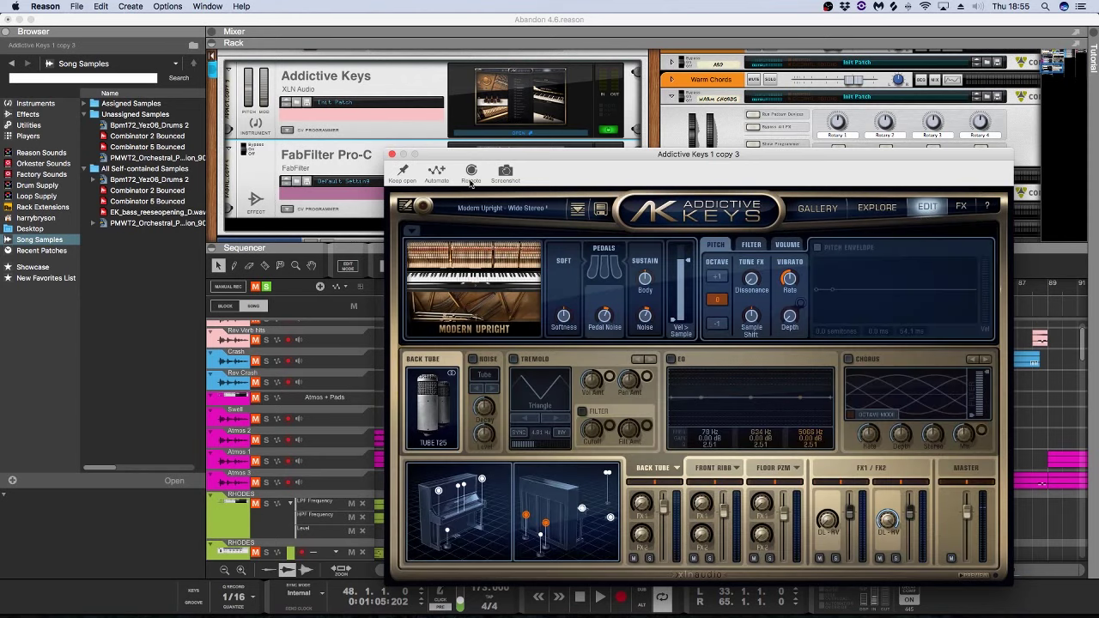
Step: Close the Addictive Keys window and collapse the Piano Melody Combinator in the rack
{"action": "left_click", "coordinate": [392, 155]}
{"action": "scroll", "coordinate": [257, 137], "scroll_direction": "up", "scroll_amount": 3}
{"action": "left_click", "coordinate": [228, 103]}
{"action": "left_click", "coordinate": [227, 102]}
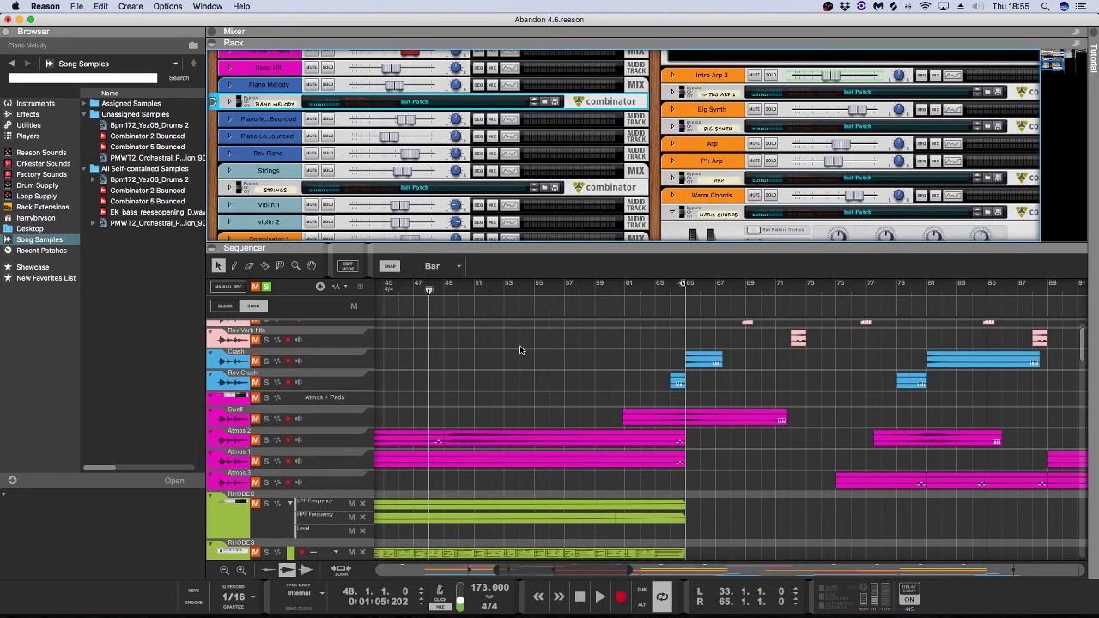
Step: Listen to the soloed Piano Melody, then solo Piano Melody Bounced with it and play both from bar 49
{"action": "scroll", "coordinate": [520, 351], "scroll_direction": "down", "scroll_amount": 4}
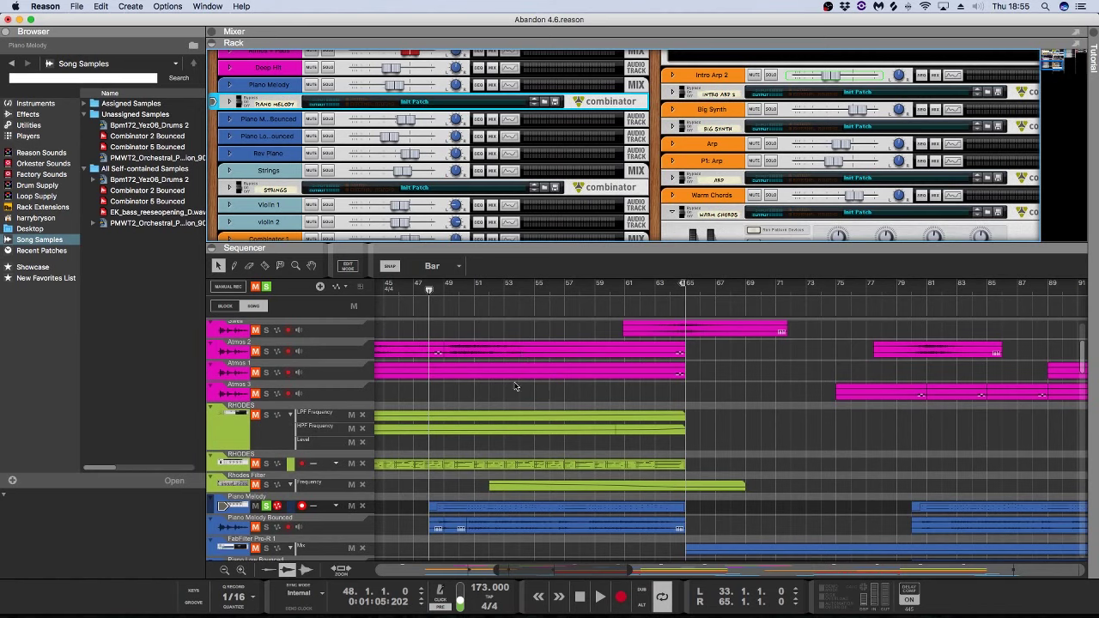
{"action": "key", "text": "space"}
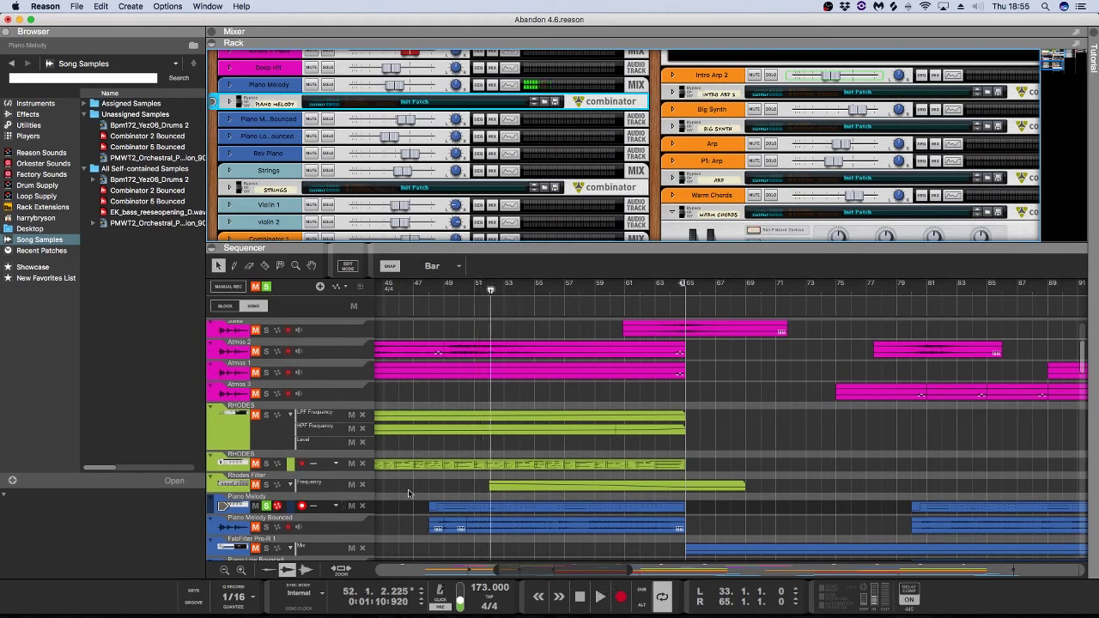
{"action": "left_click", "coordinate": [267, 526]}
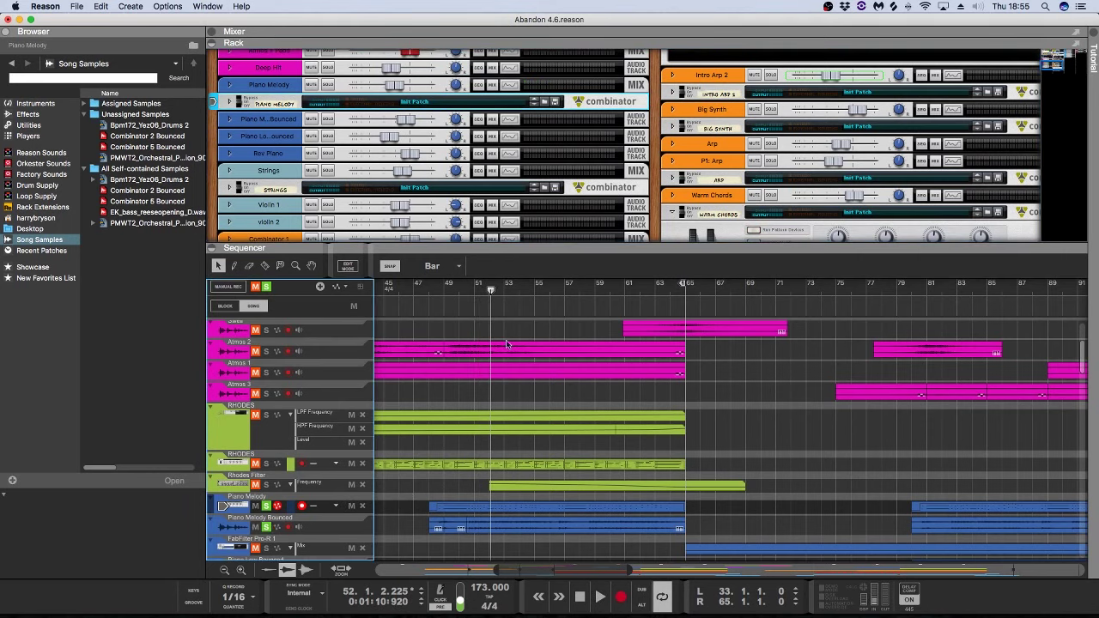
{"action": "left_click", "coordinate": [444, 289]}
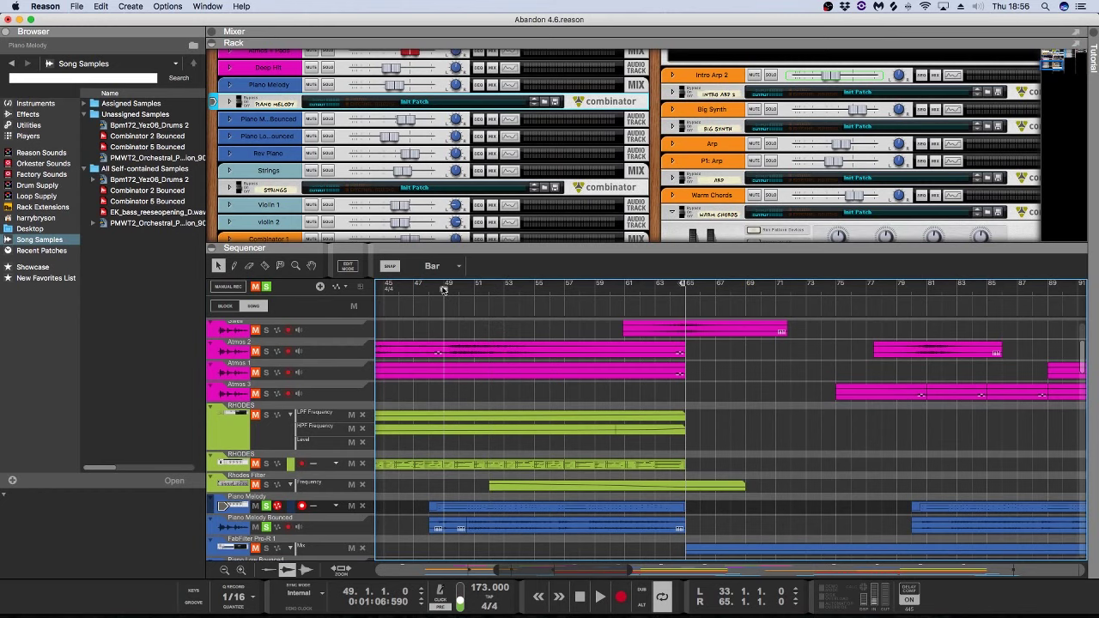
{"action": "key", "text": "space"}
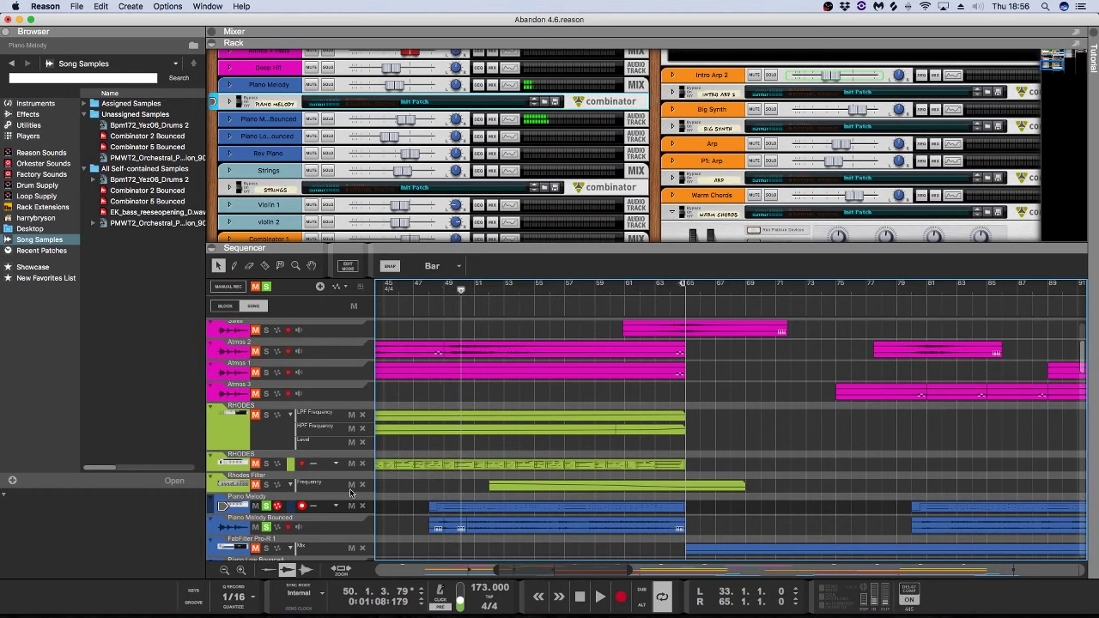
Step: Show the Piano Melody Bounced insert effects in the rack, disarm its recording, and play the track while reviewing the effects
{"action": "left_click", "coordinate": [322, 527]}
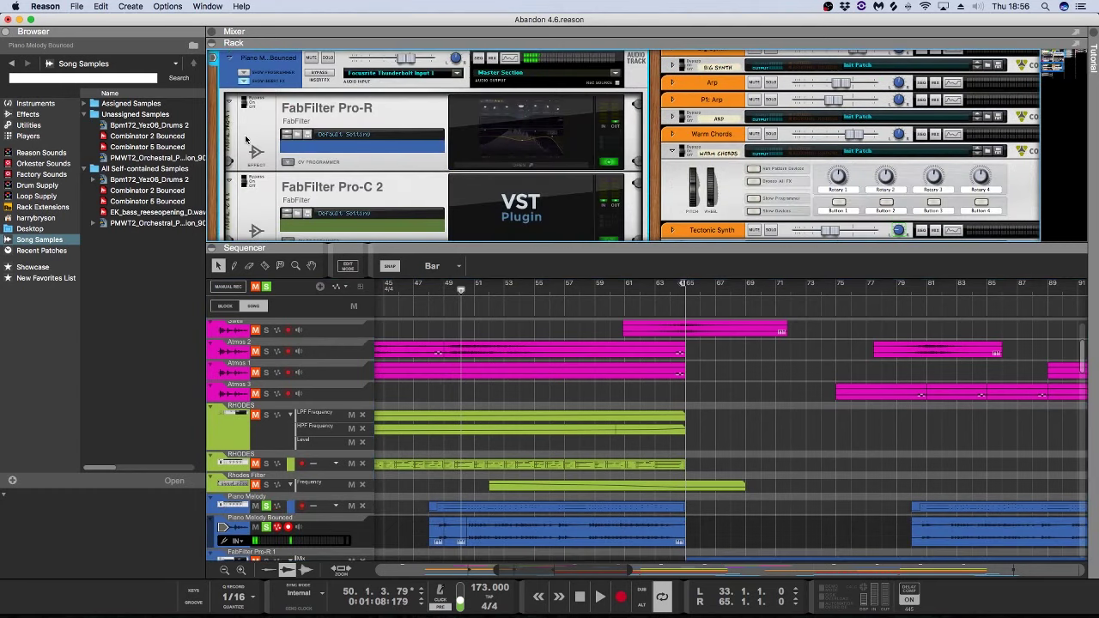
{"action": "scroll", "coordinate": [436, 173], "scroll_direction": "down", "scroll_amount": 3}
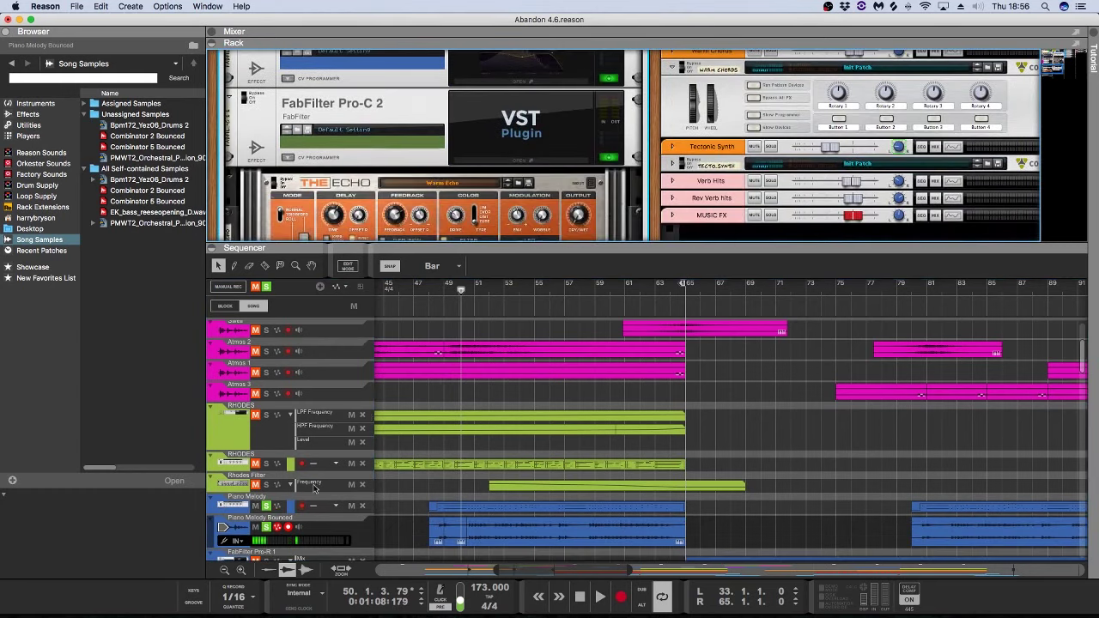
{"action": "left_click", "coordinate": [295, 527]}
{"action": "key", "text": "space"}
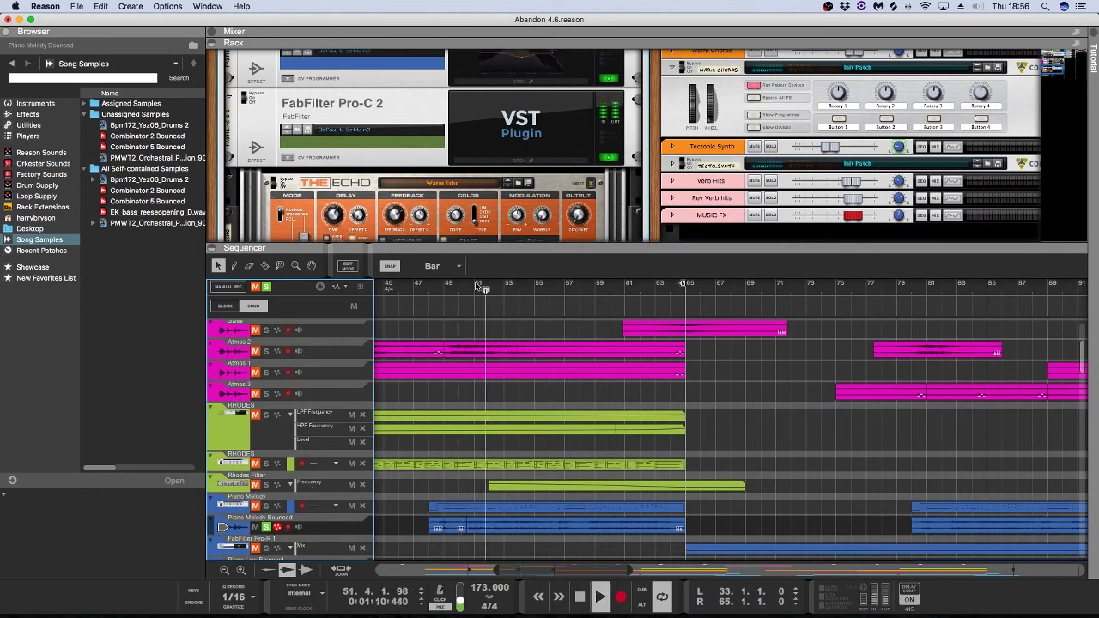
{"action": "key", "text": "space"}
{"action": "scroll", "coordinate": [353, 122], "scroll_direction": "up", "scroll_amount": 2}
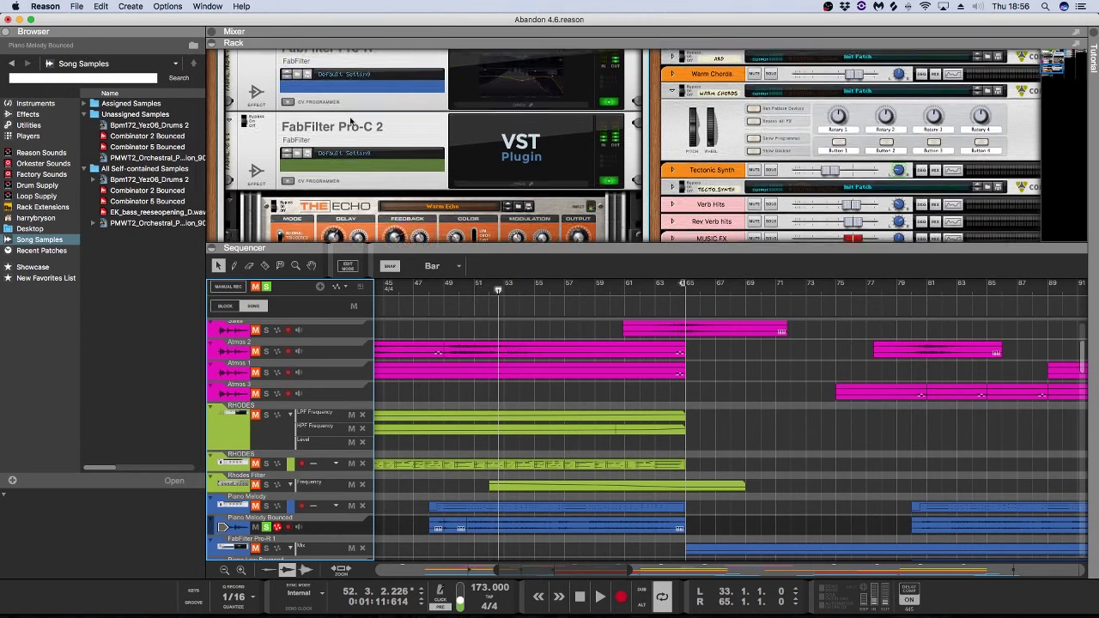
{"action": "scroll", "coordinate": [422, 123], "scroll_direction": "down", "scroll_amount": 3}
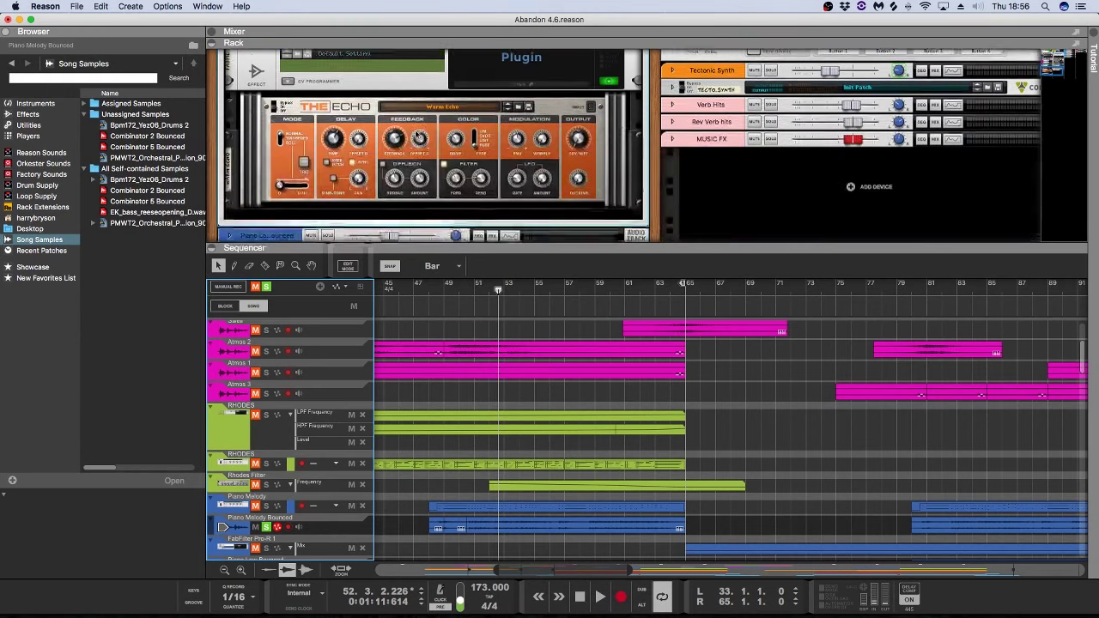
Step: Open the FabFilter Pro-R reverb on Piano Melody Bounced, inspect its settings during playback, and close it
{"action": "scroll", "coordinate": [412, 135], "scroll_direction": "up", "scroll_amount": 6}
{"action": "left_click", "coordinate": [470, 222]}
{"action": "key", "text": "space"}
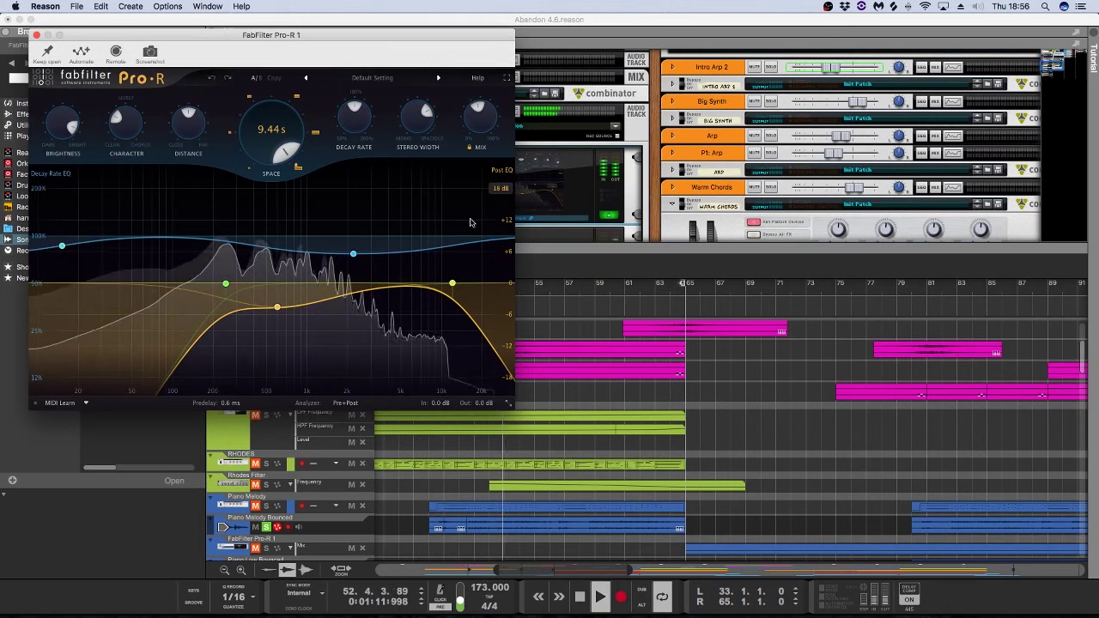
{"action": "left_click", "coordinate": [36, 34]}
Step: Collapse the Piano Melody Bounced device with its insert effects and clear all track solos
{"action": "left_click", "coordinate": [235, 126]}
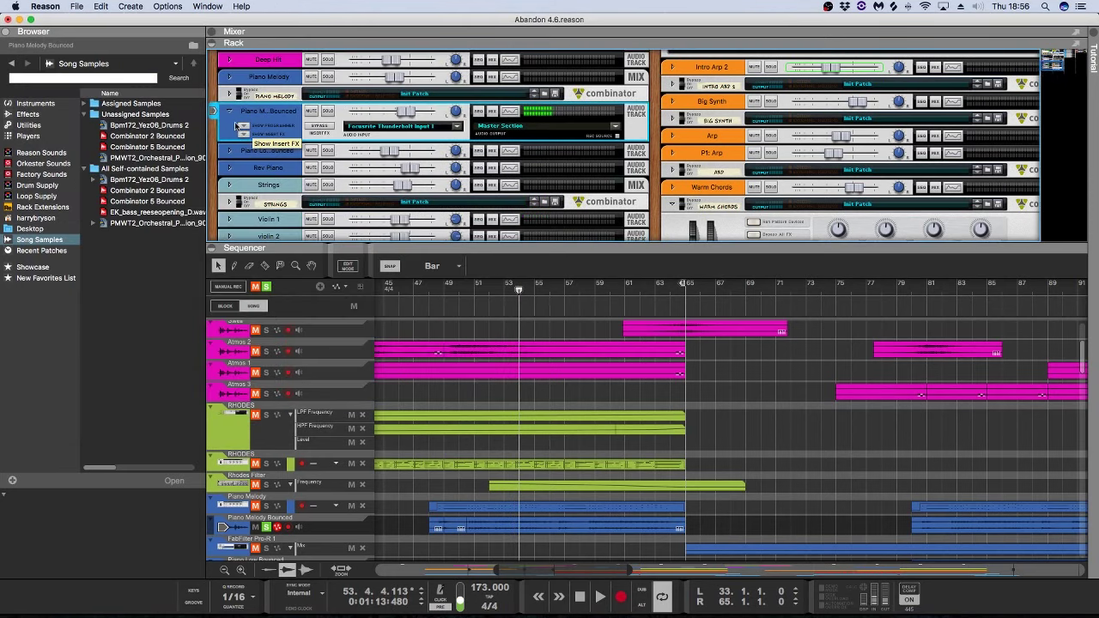
{"action": "left_click", "coordinate": [230, 112]}
{"action": "left_click", "coordinate": [266, 286]}
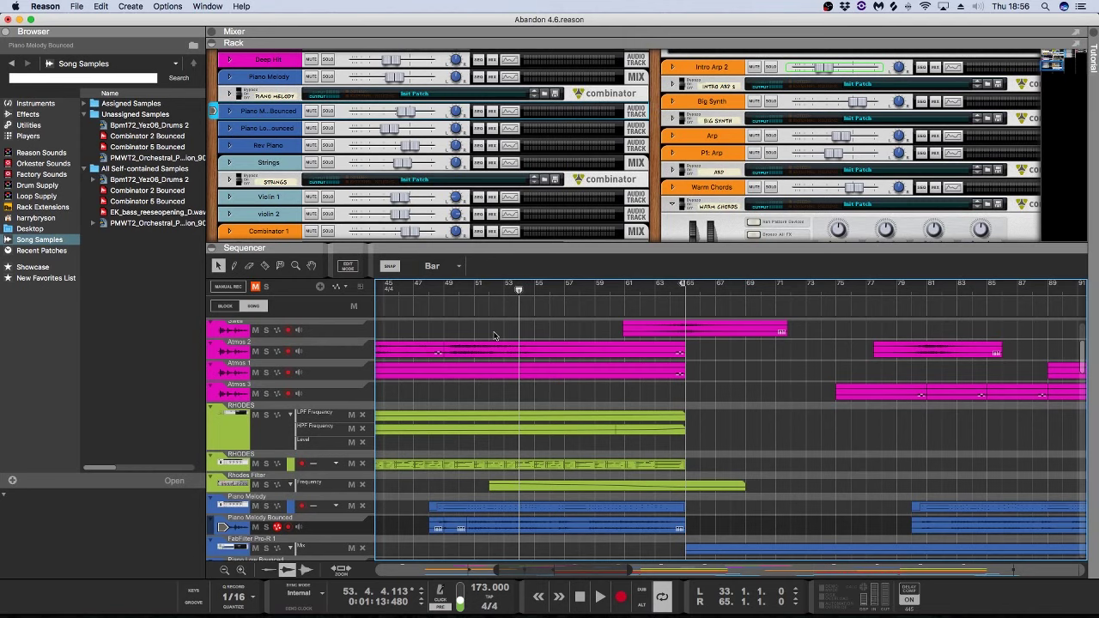
Step: Play the full arrangement from bar 56 and enlarge the sequencer to show the tracks below the piano
{"action": "scroll", "coordinate": [498, 352], "scroll_direction": "down", "scroll_amount": 5}
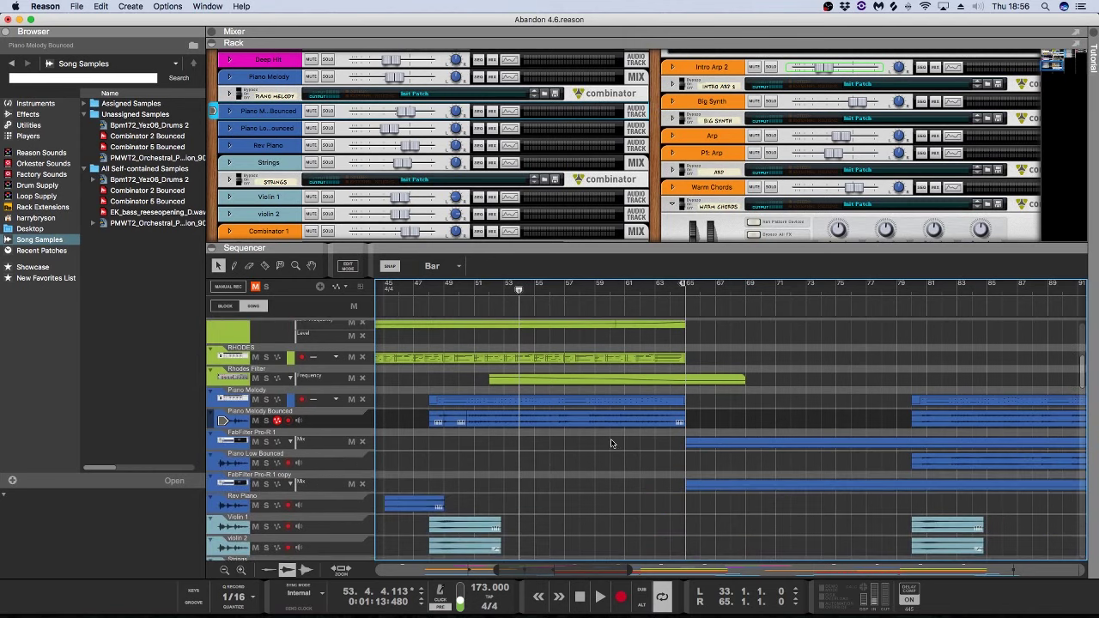
{"action": "left_click", "coordinate": [559, 293]}
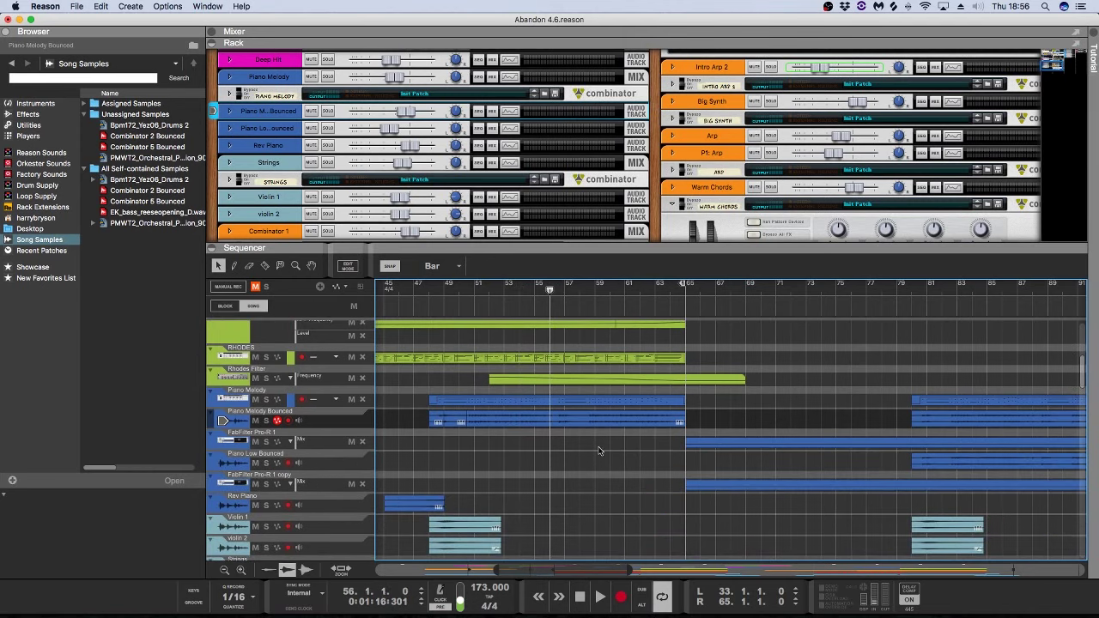
{"action": "key", "text": "space"}
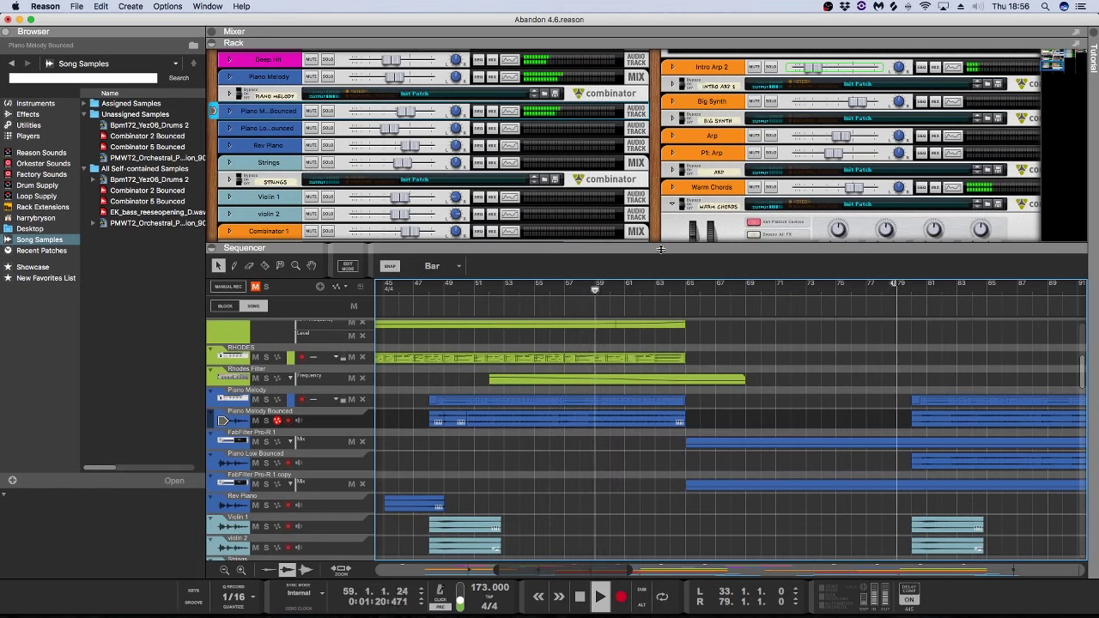
{"action": "left_click_drag", "start_coordinate": [653, 243], "coordinate": [653, 107]}
{"action": "scroll", "coordinate": [652, 256], "scroll_direction": "left", "scroll_amount": 3}
{"action": "key", "text": "space"}
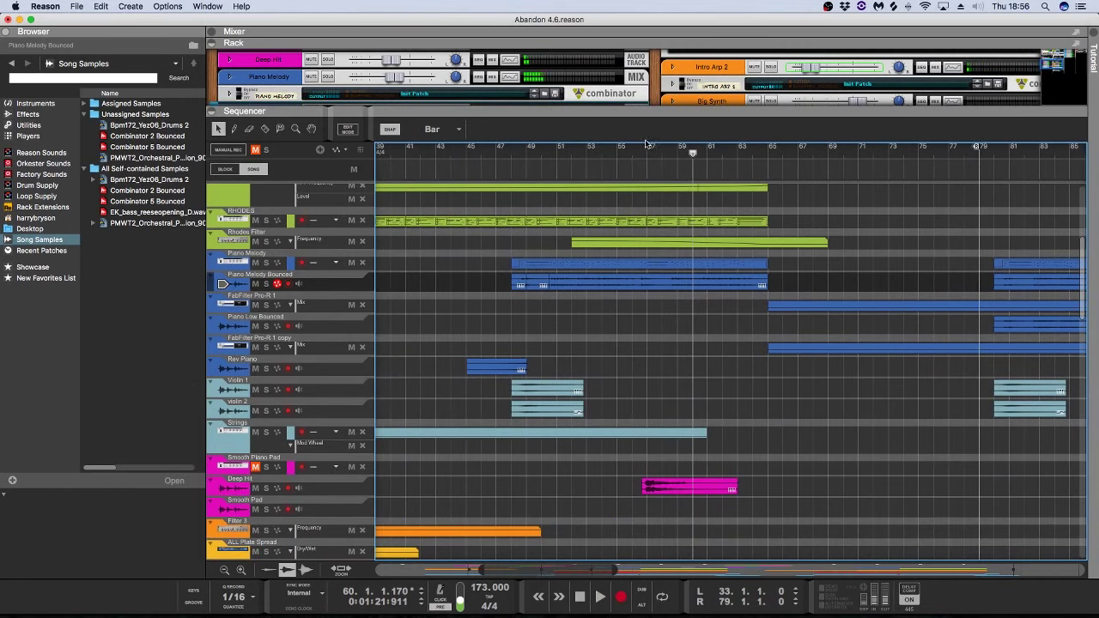
Step: Solo the Deep Hit track, listen to it from bar 57, and clear the solo
{"action": "left_click", "coordinate": [266, 487]}
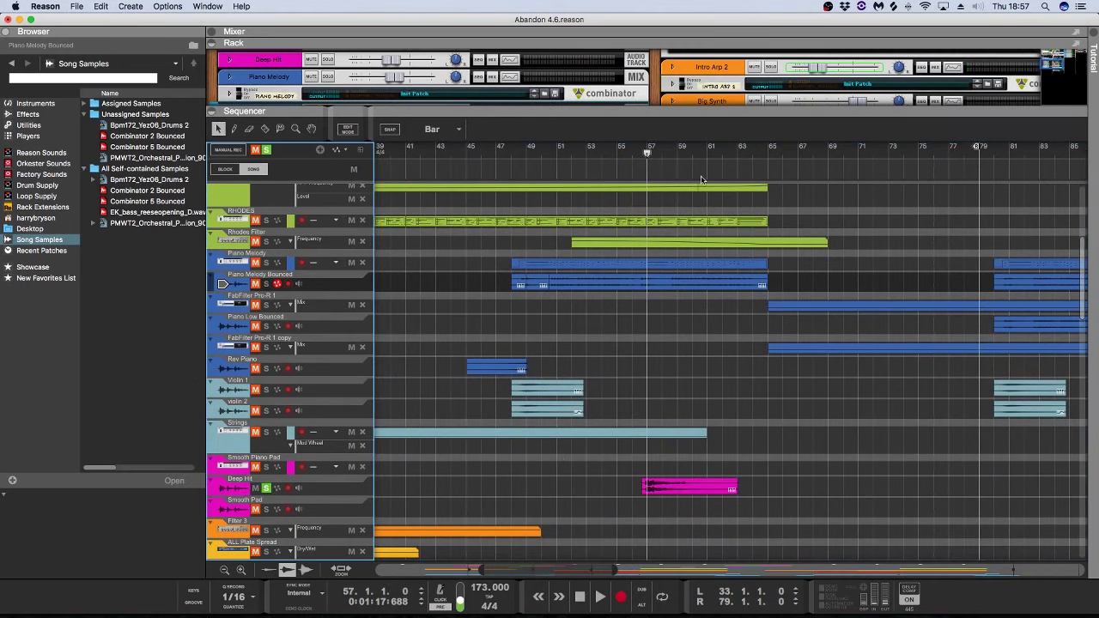
{"action": "left_click", "coordinate": [645, 153]}
{"action": "key", "text": "space"}
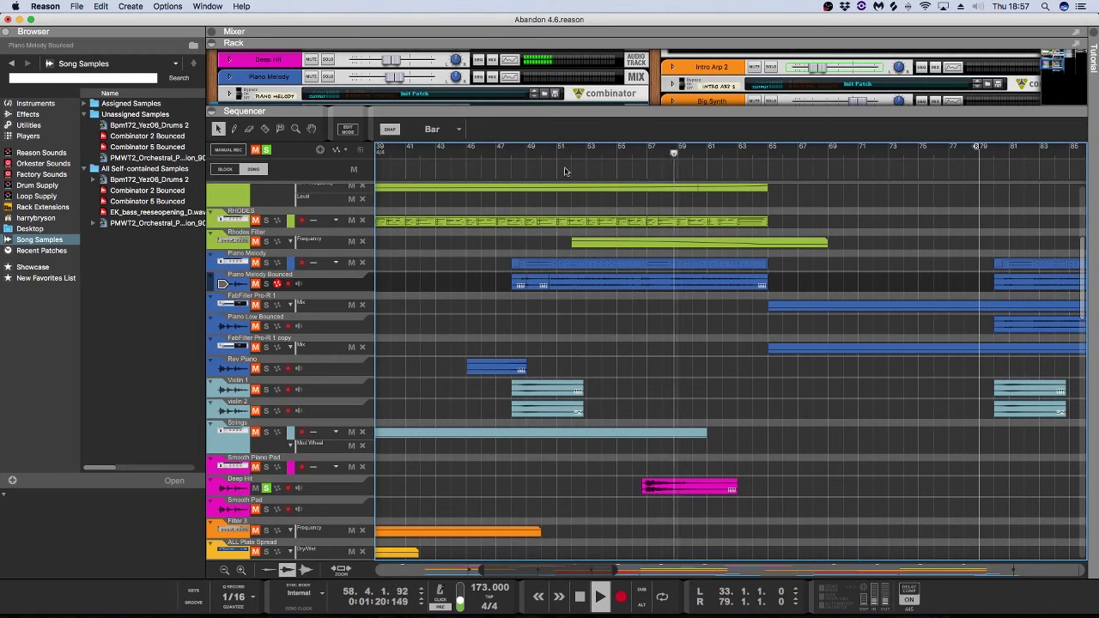
{"action": "key", "text": "space"}
{"action": "left_click", "coordinate": [266, 149]}
Step: Expand the Deep Hit device in an enlarged rack to view its insert effects, then collapse it and shrink the rack
{"action": "left_click", "coordinate": [229, 59]}
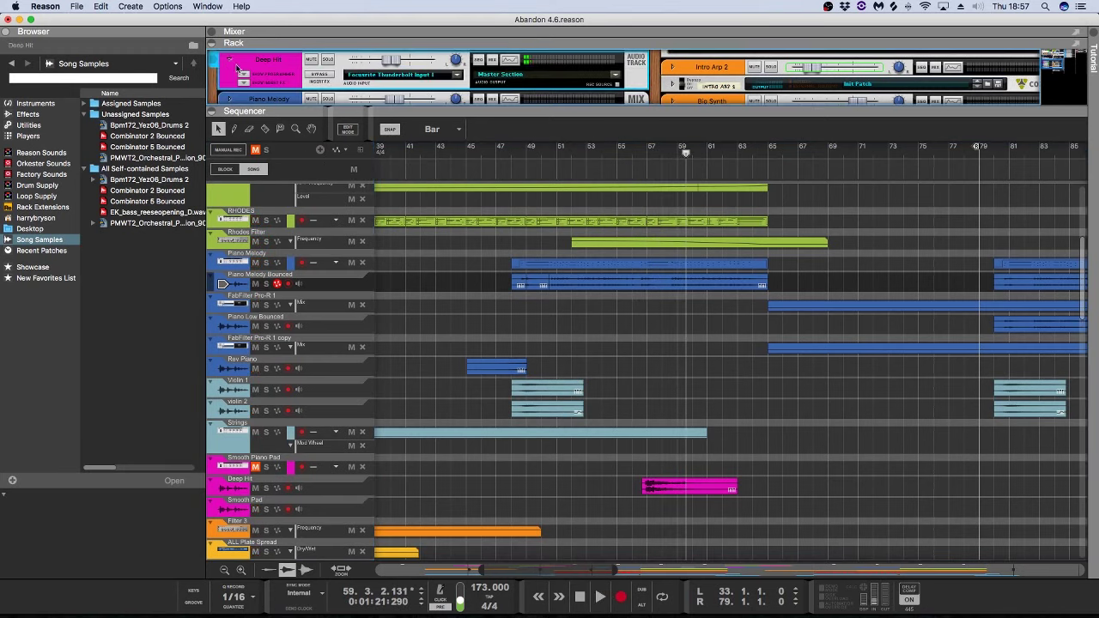
{"action": "left_click_drag", "start_coordinate": [273, 109], "coordinate": [299, 241]}
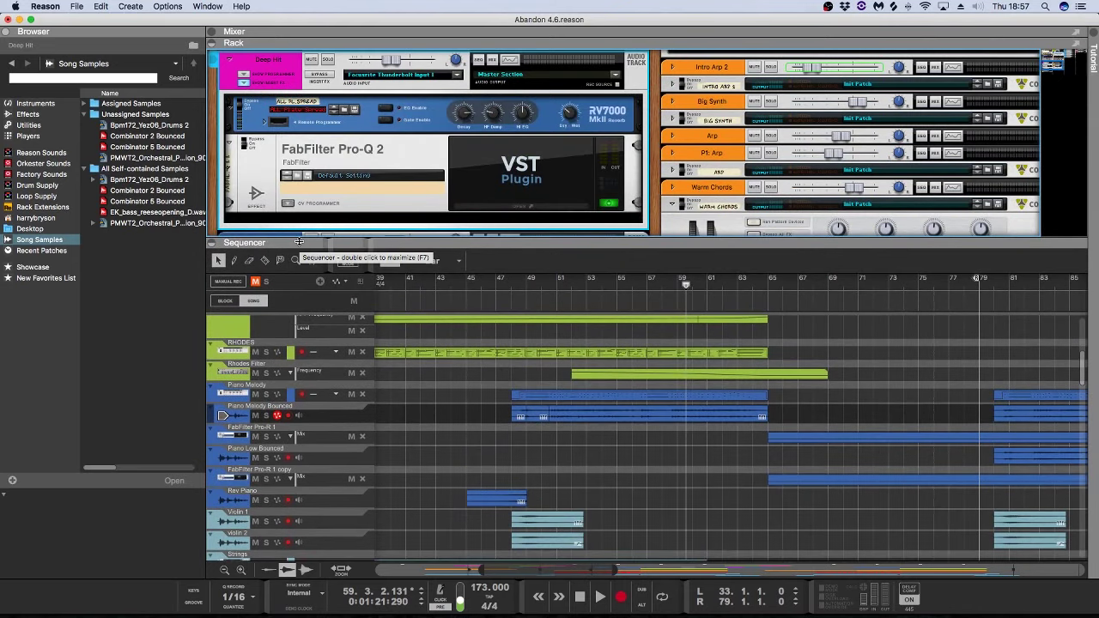
{"action": "left_click_drag", "start_coordinate": [299, 241], "coordinate": [298, 144]}
{"action": "left_click", "coordinate": [229, 59]}
{"action": "left_click", "coordinate": [621, 372]}
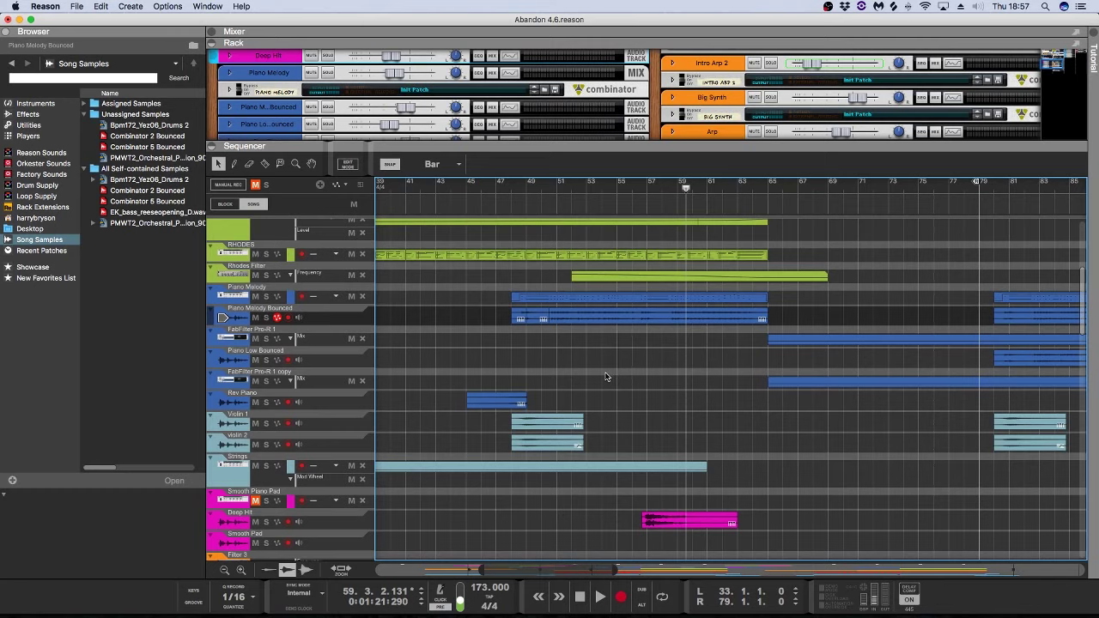
Step: Solo the Rev Piano, Violin 1 and violin 2 tracks and play them from bar 48
{"action": "scroll", "coordinate": [611, 375], "scroll_direction": "down", "scroll_amount": 4}
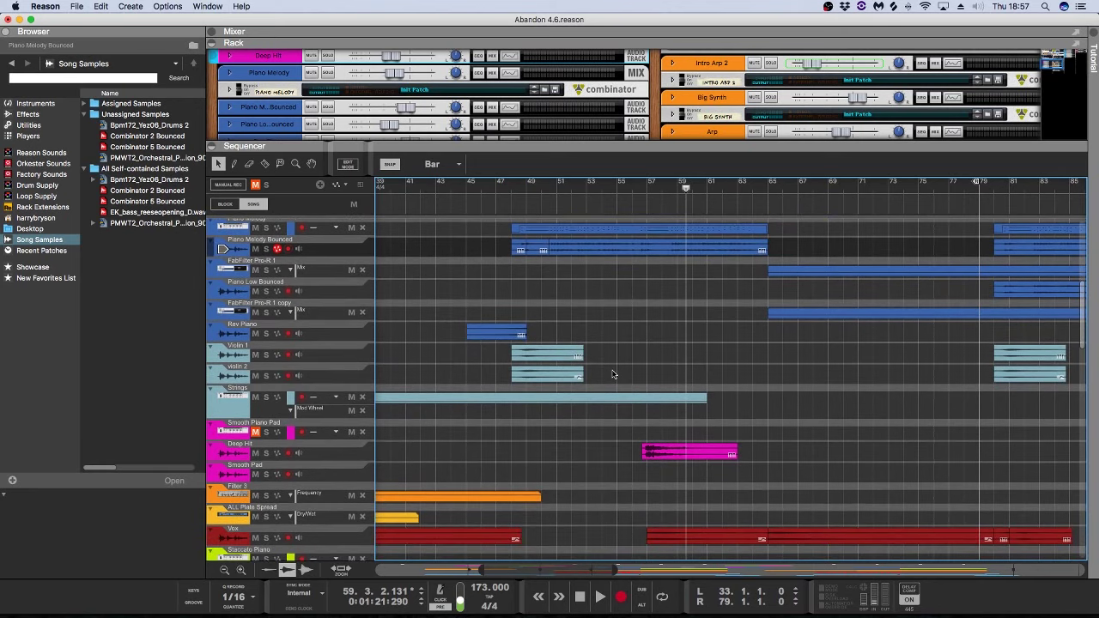
{"action": "scroll", "coordinate": [625, 379], "scroll_direction": "left", "scroll_amount": 3}
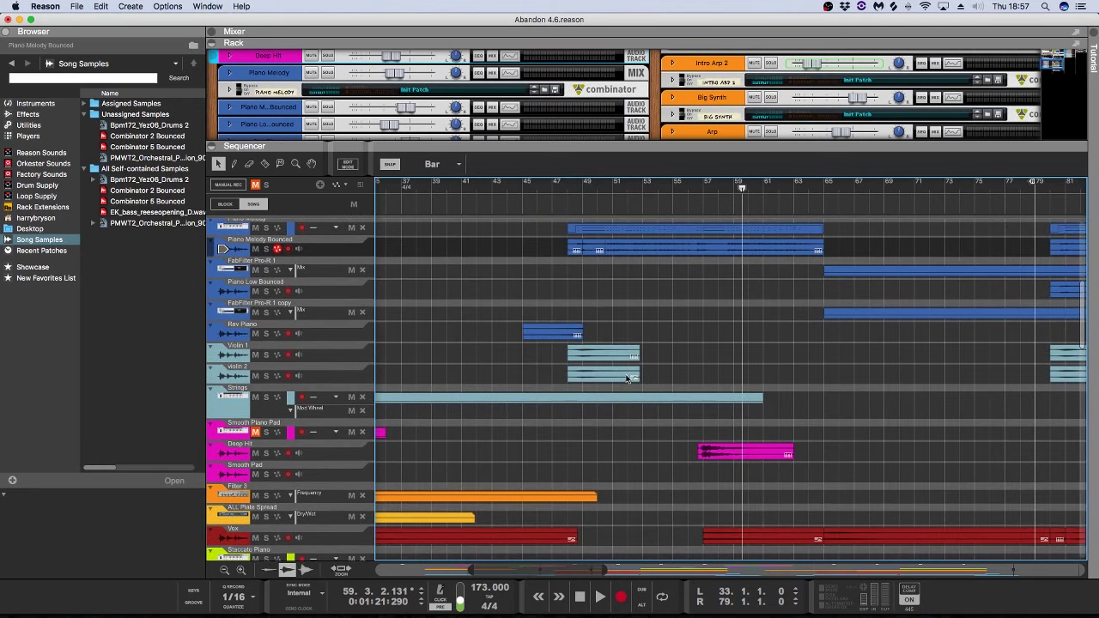
{"action": "left_click", "coordinate": [572, 184]}
{"action": "left_click", "coordinate": [266, 333]}
{"action": "left_click", "coordinate": [266, 354]}
{"action": "left_click", "coordinate": [266, 376]}
{"action": "key", "text": "space"}
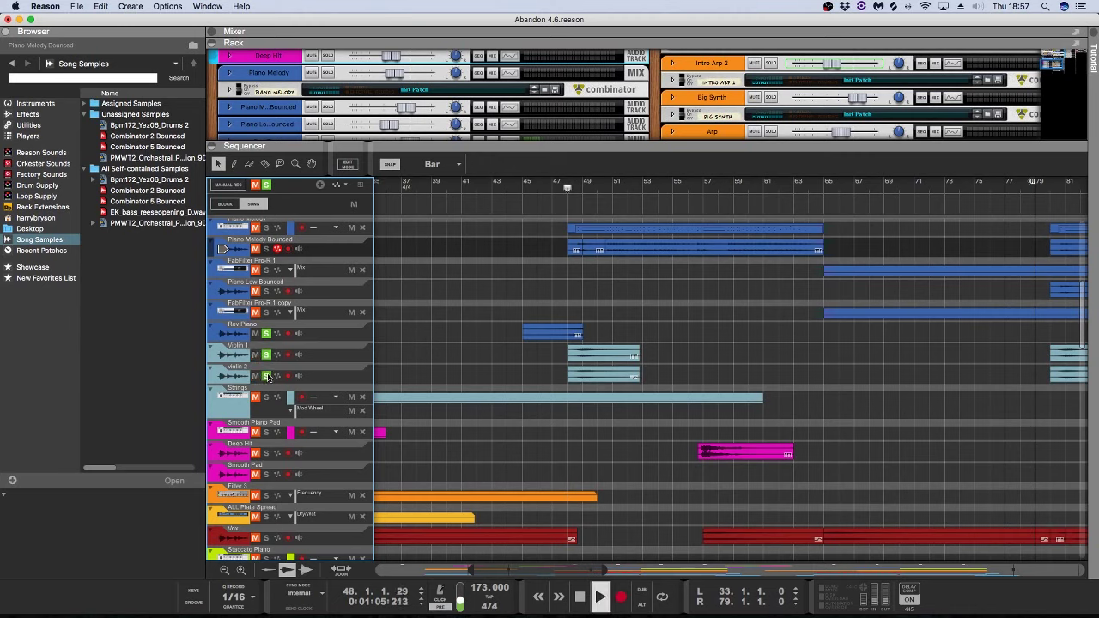
Step: Show the Violin 1 and violin 2 devices in the rack and select each track's clip at bar 48 to check its transposition
{"action": "left_click", "coordinate": [339, 355]}
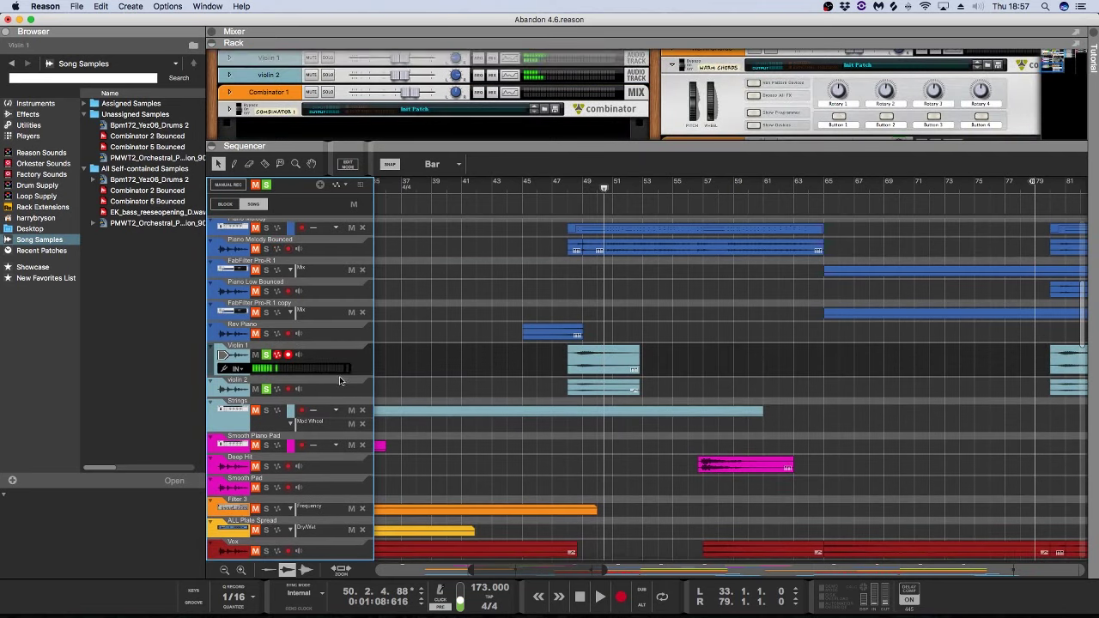
{"action": "left_click", "coordinate": [335, 388]}
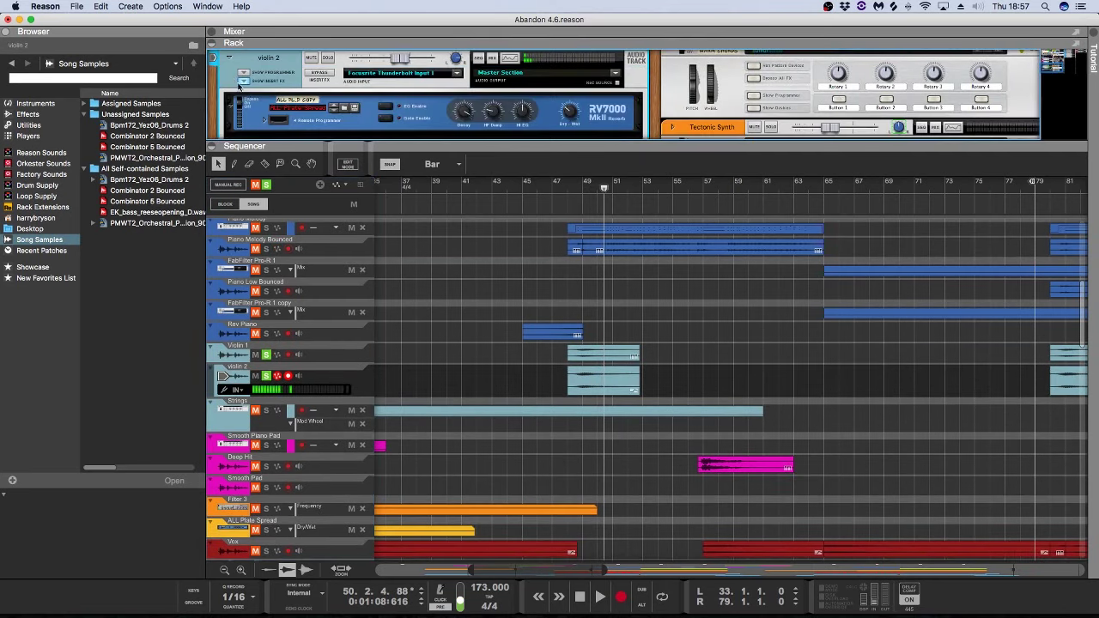
{"action": "left_click_drag", "start_coordinate": [314, 161], "coordinate": [315, 175]}
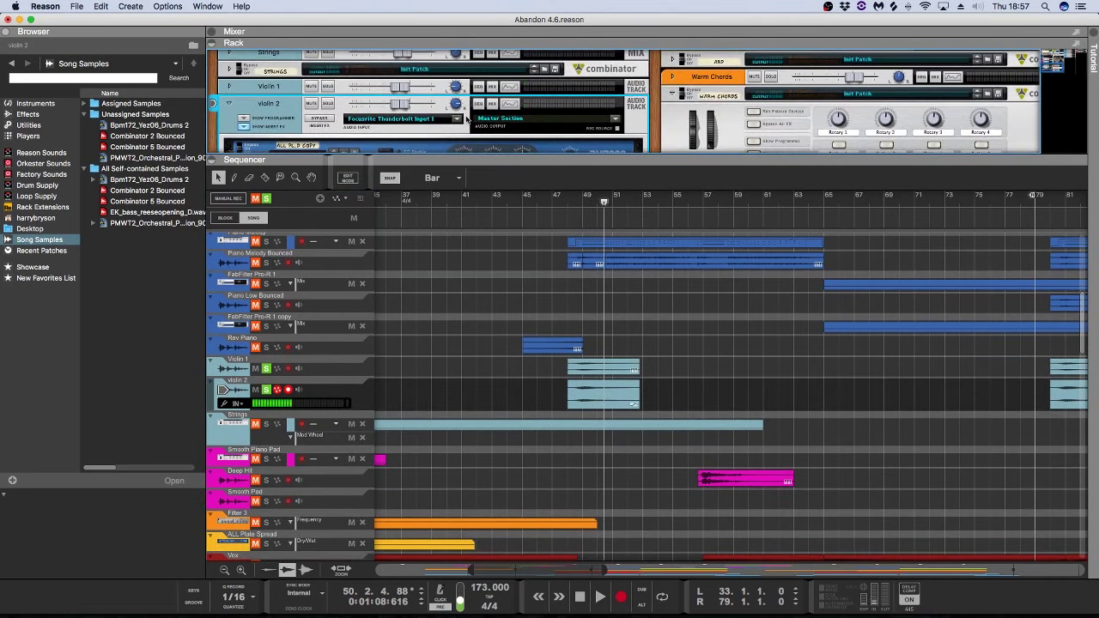
{"action": "left_click", "coordinate": [612, 371]}
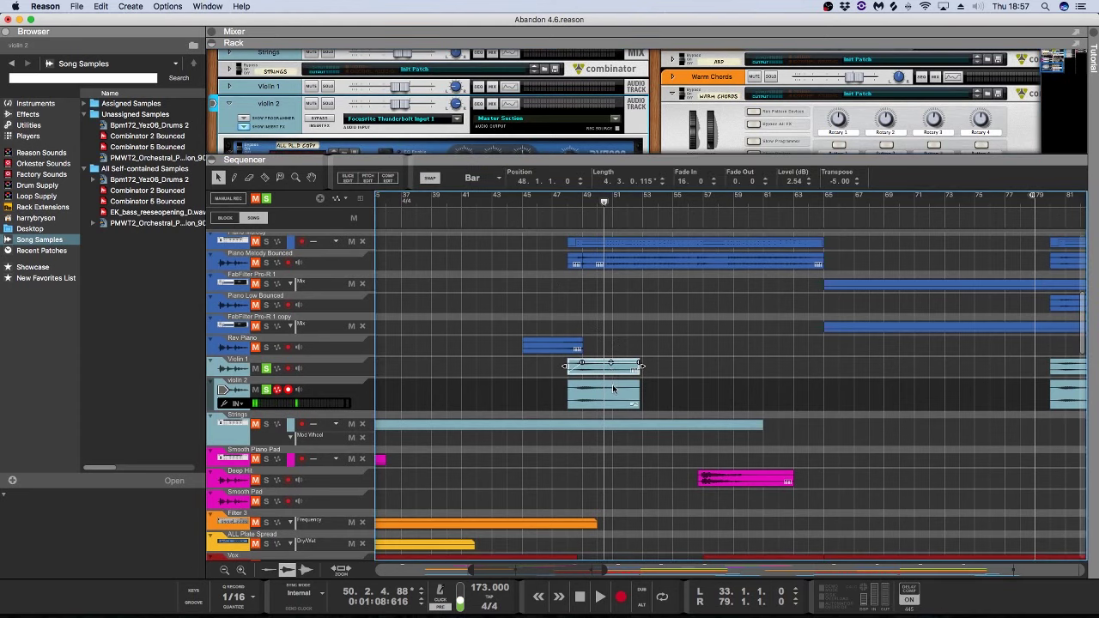
{"action": "left_click", "coordinate": [613, 389]}
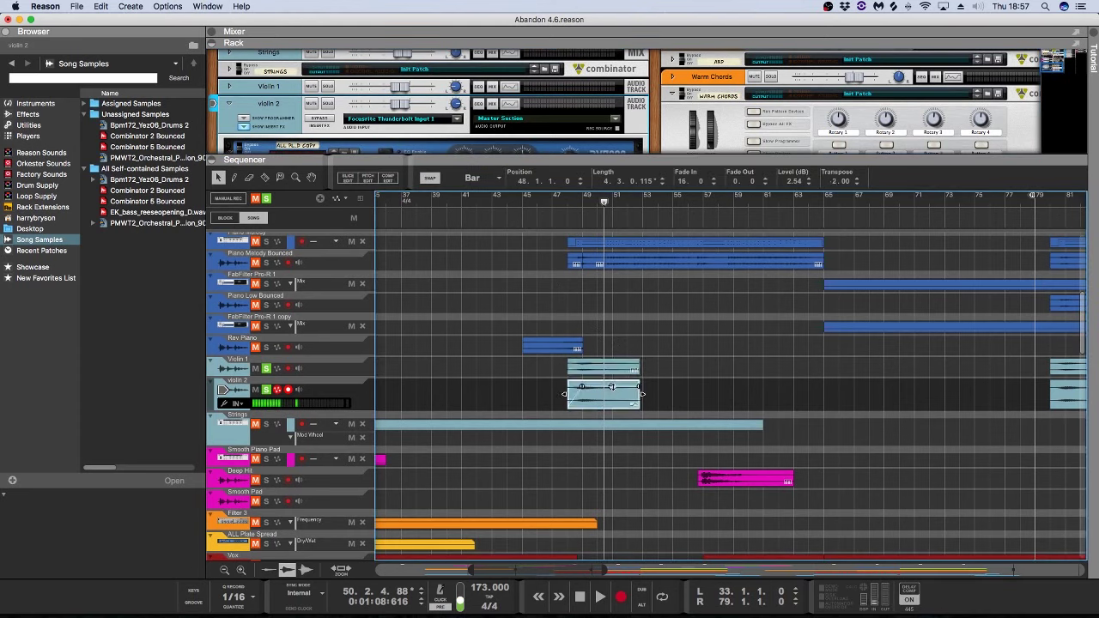
Step: Clear all solos, disarm recording on the violin 2 track, and play the full mix from bar 48
{"action": "left_click", "coordinate": [432, 283]}
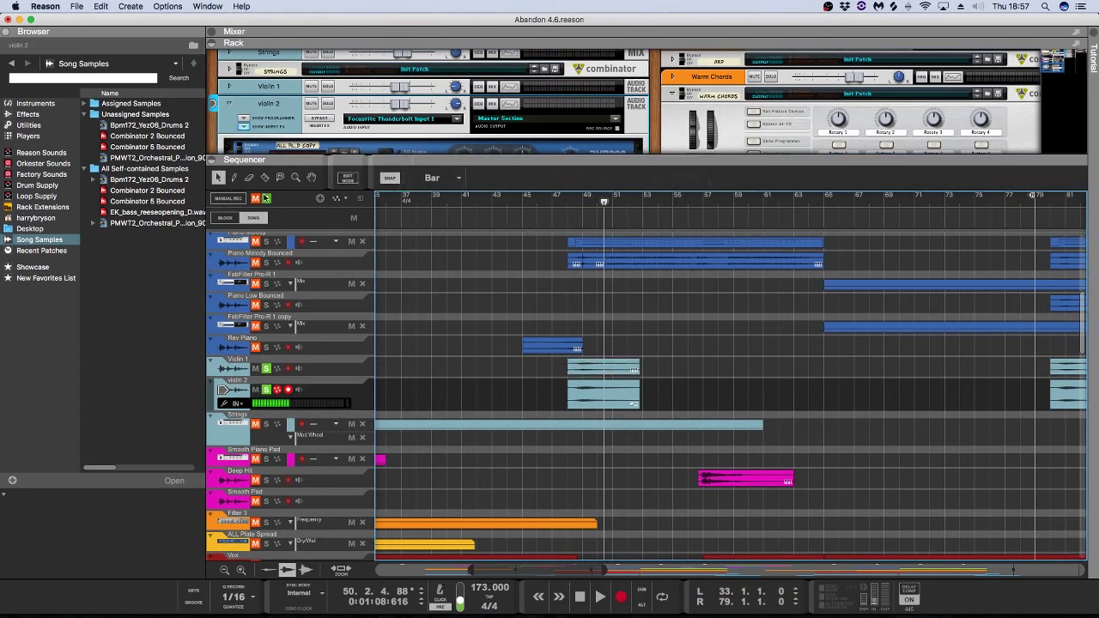
{"action": "left_click", "coordinate": [266, 199]}
{"action": "left_click", "coordinate": [573, 198]}
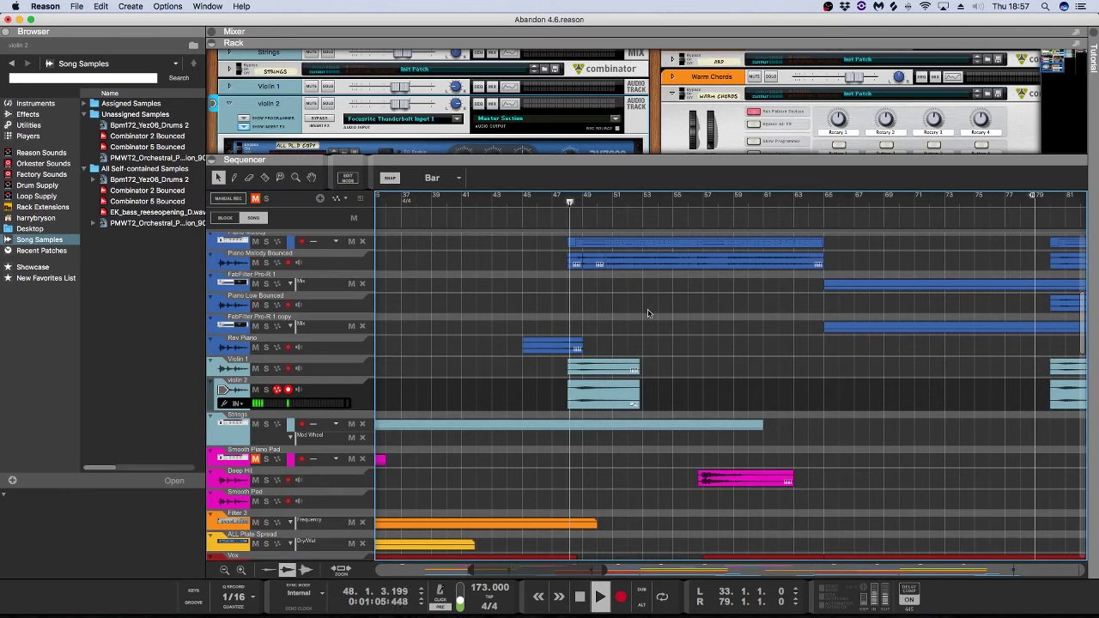
{"action": "left_click", "coordinate": [288, 389]}
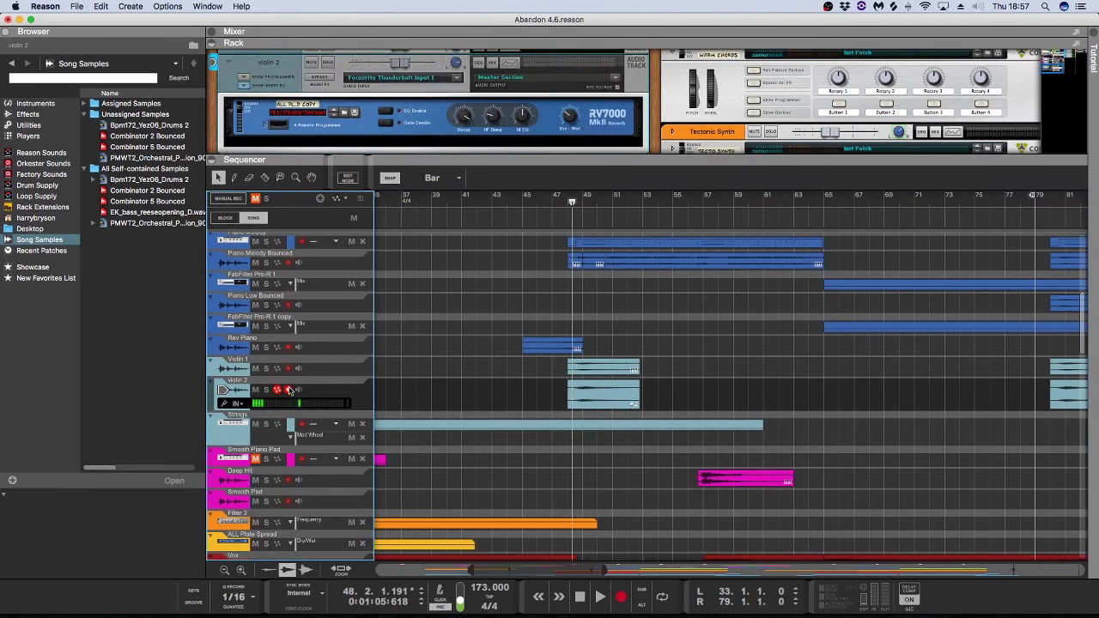
{"action": "left_click_drag", "start_coordinate": [605, 570], "coordinate": [659, 569]}
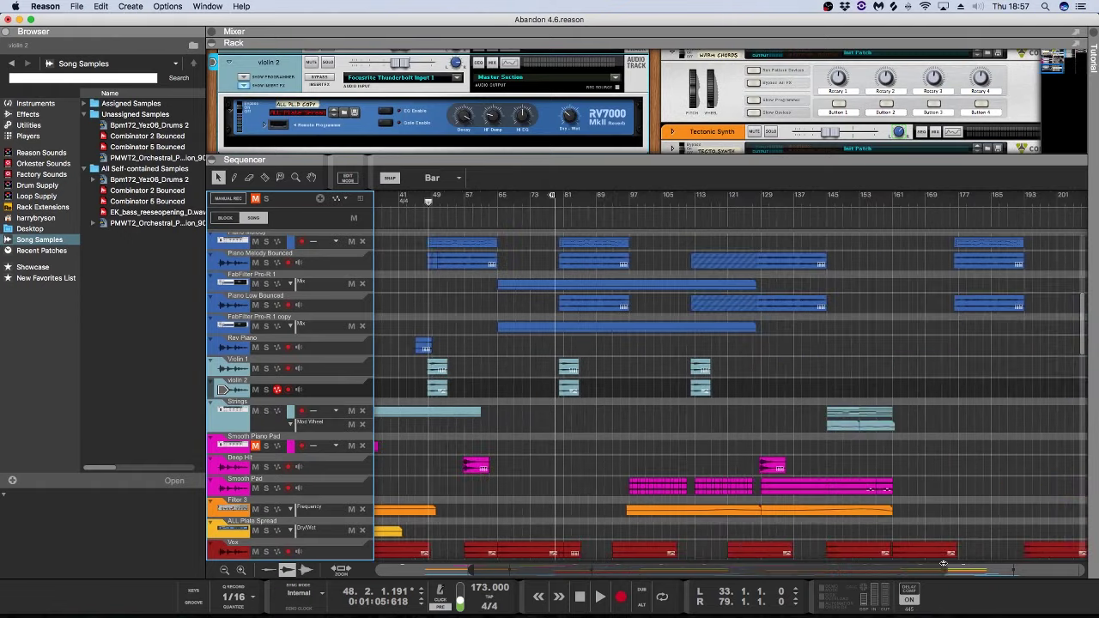
{"action": "key", "text": "space"}
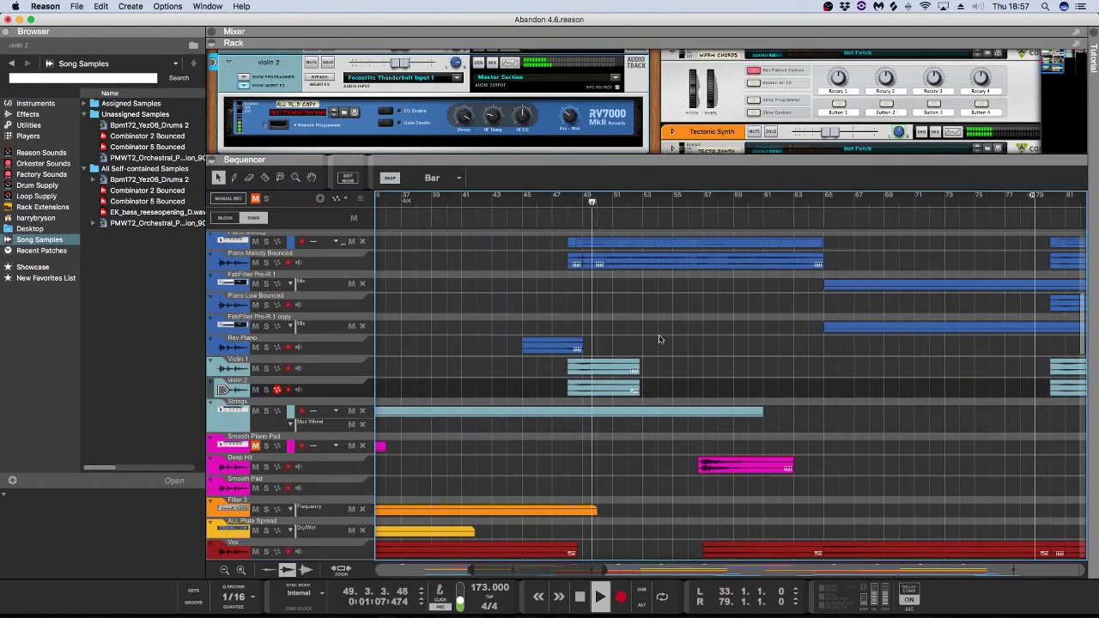
{"action": "key", "text": "space"}
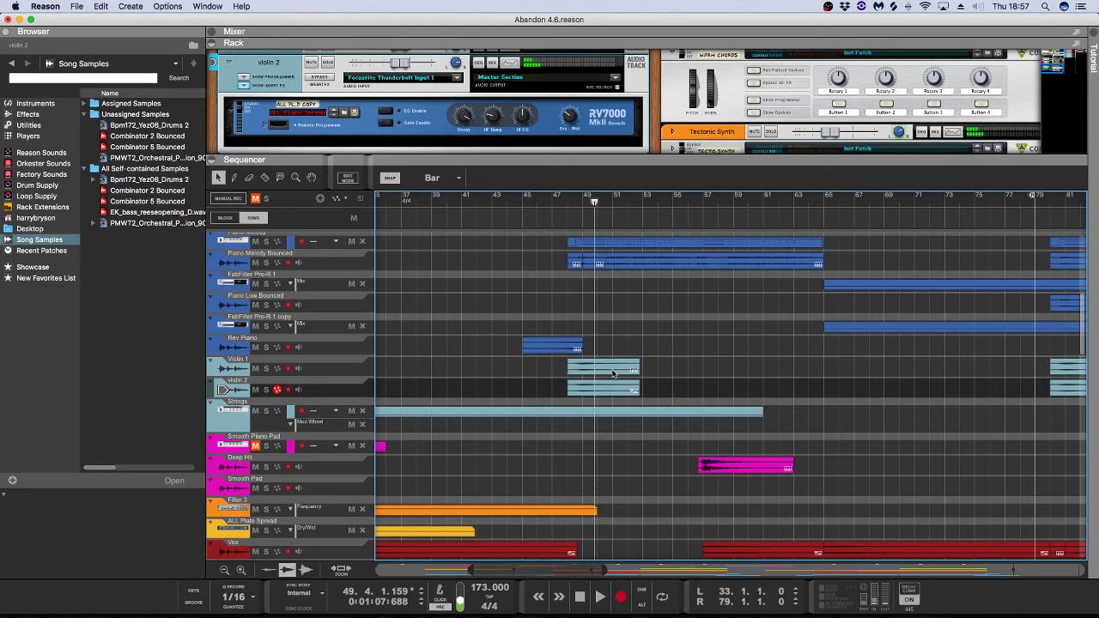
Step: Solo the two RHODES tracks and play them from bar 33
{"action": "scroll", "coordinate": [716, 378], "scroll_direction": "down", "scroll_amount": 20}
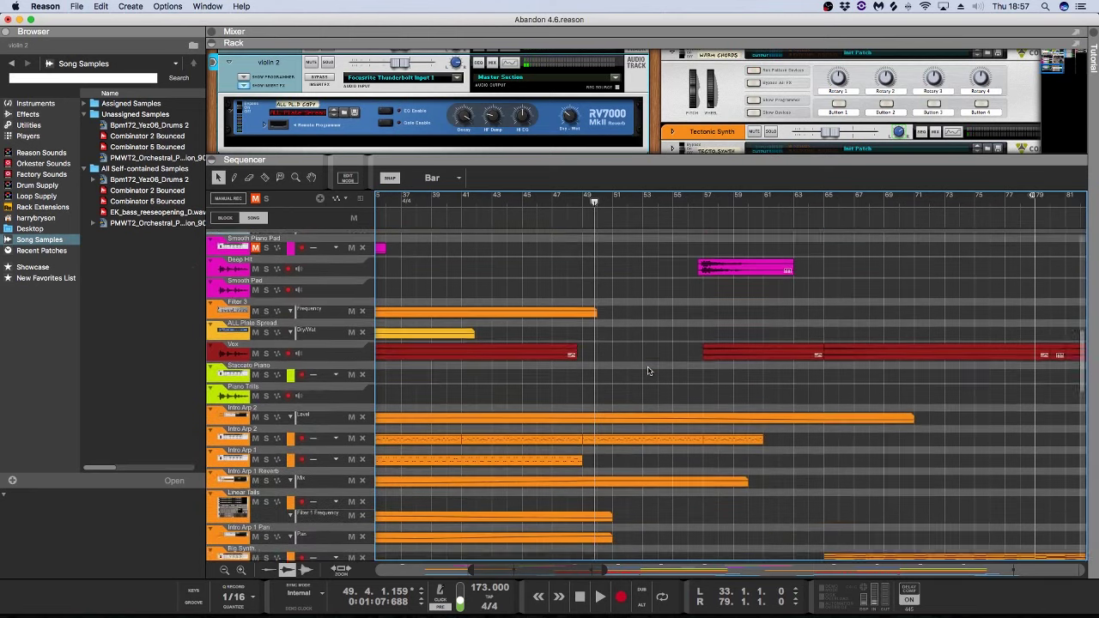
{"action": "scroll", "coordinate": [648, 370], "scroll_direction": "down", "scroll_amount": 15}
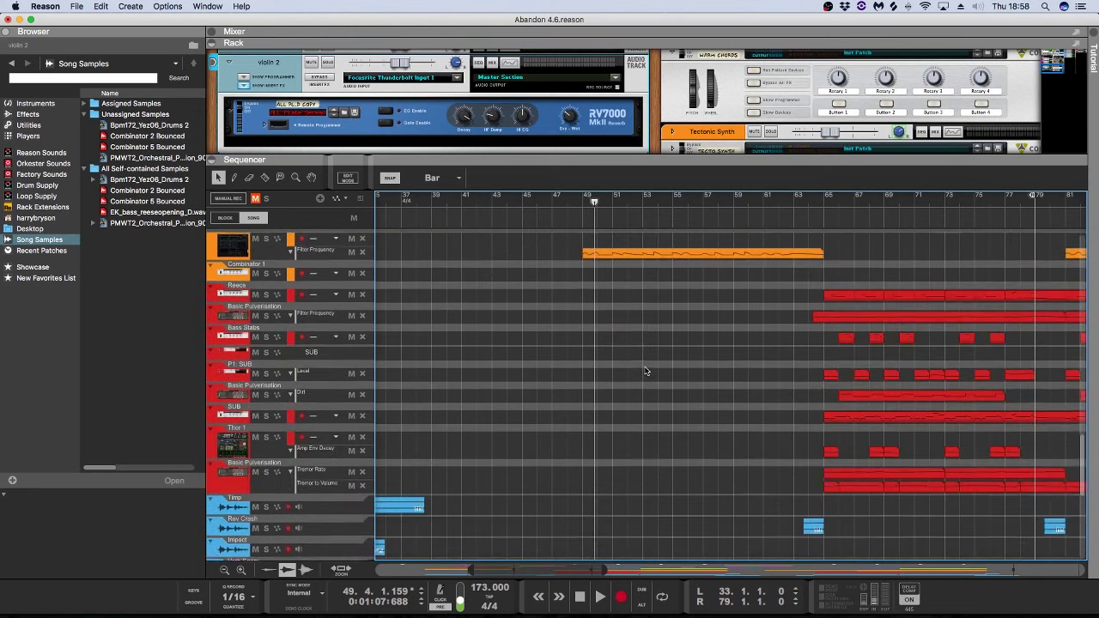
{"action": "scroll", "coordinate": [580, 348], "scroll_direction": "up", "scroll_amount": 15}
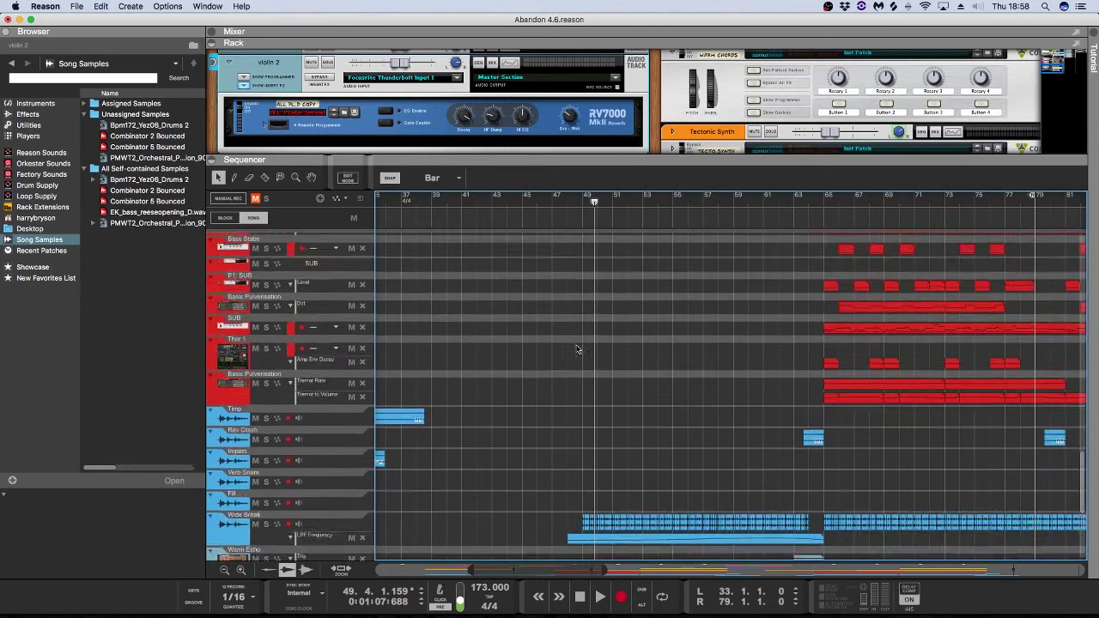
{"action": "scroll", "coordinate": [558, 378], "scroll_direction": "up", "scroll_amount": 20}
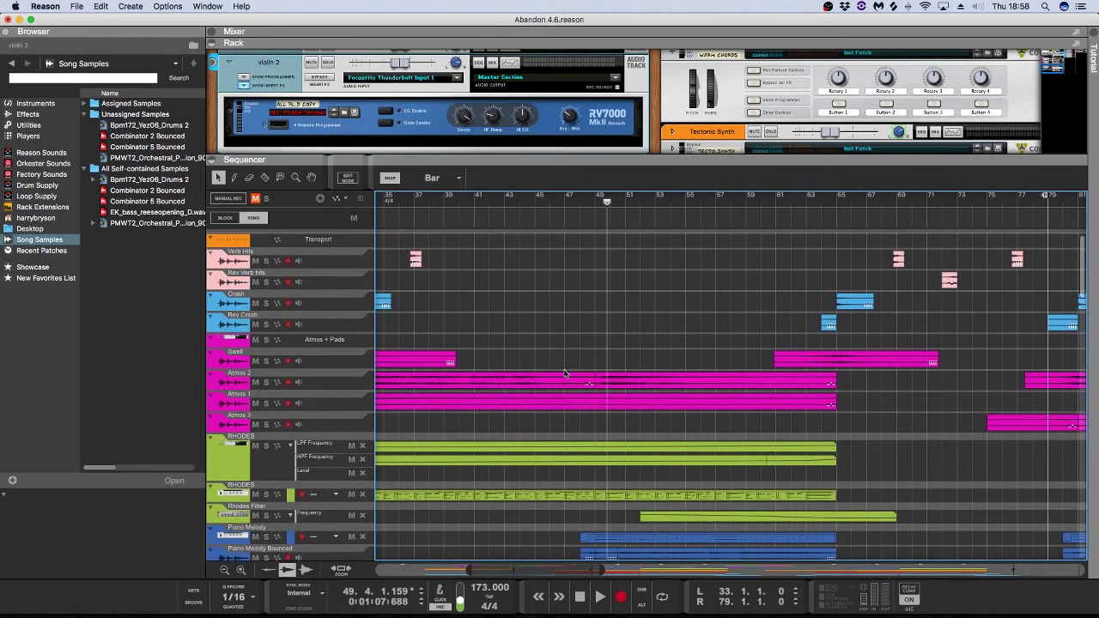
{"action": "scroll", "coordinate": [563, 374], "scroll_direction": "down", "scroll_amount": 5}
{"action": "scroll", "coordinate": [567, 375], "scroll_direction": "down", "scroll_amount": 1}
{"action": "scroll", "coordinate": [567, 375], "scroll_direction": "left", "scroll_amount": 3}
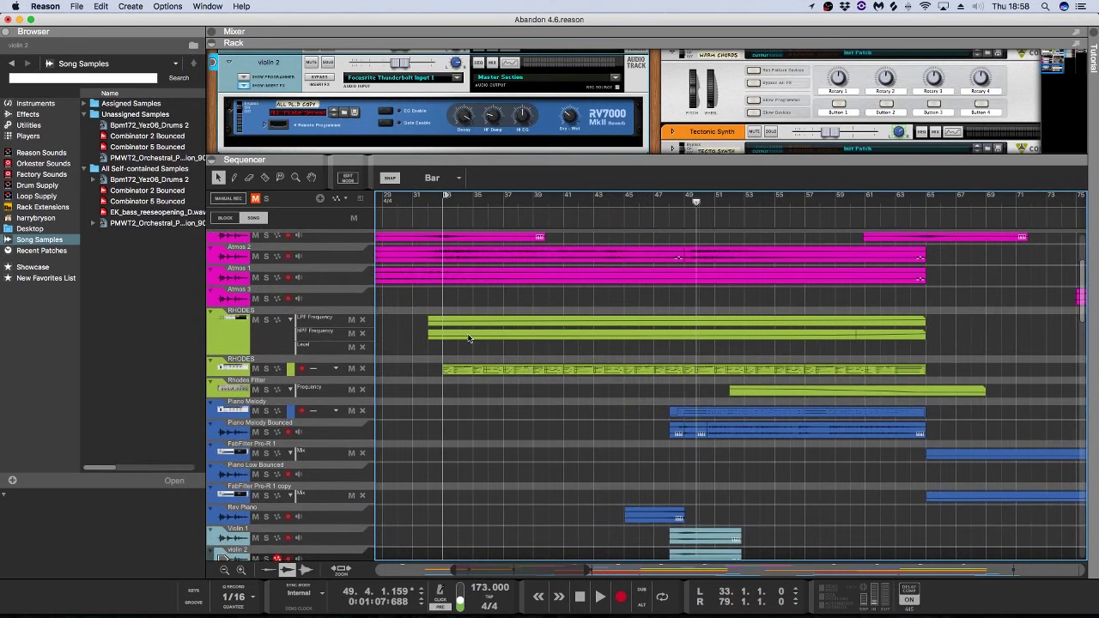
{"action": "left_click", "coordinate": [443, 204]}
{"action": "left_click", "coordinate": [266, 362]}
{"action": "left_click", "coordinate": [266, 315]}
{"action": "key", "text": "space"}
Step: Show the RHODES Combinator in the rack and inspect its Addictive Keys instrument on the Explore and Edit pages, stopping playback and closing the instrument
{"action": "left_click", "coordinate": [253, 333]}
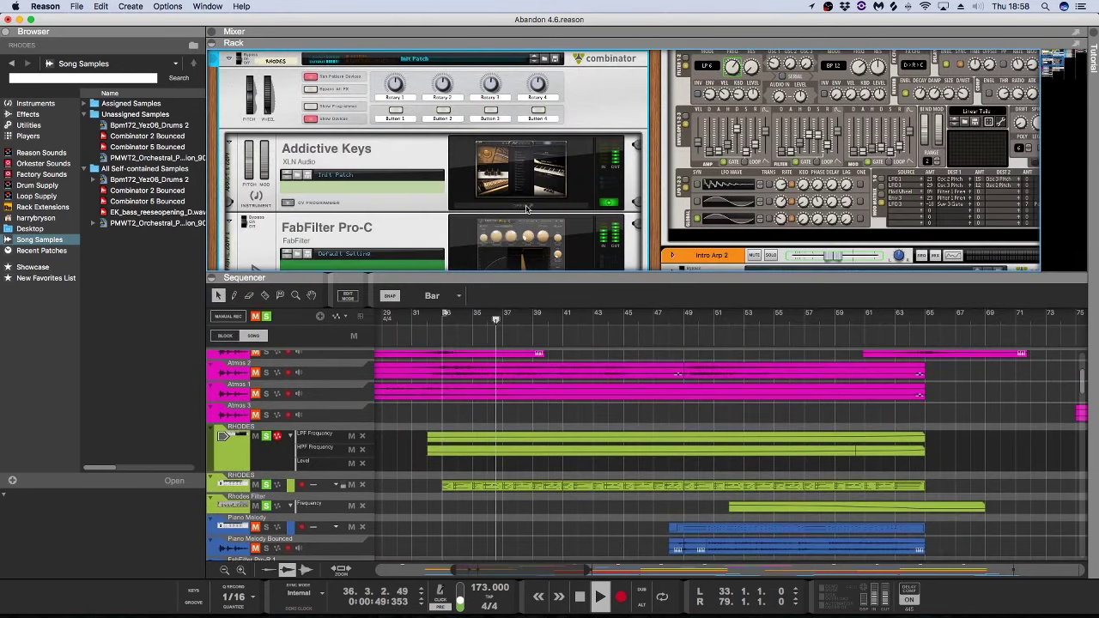
{"action": "left_click", "coordinate": [526, 208]}
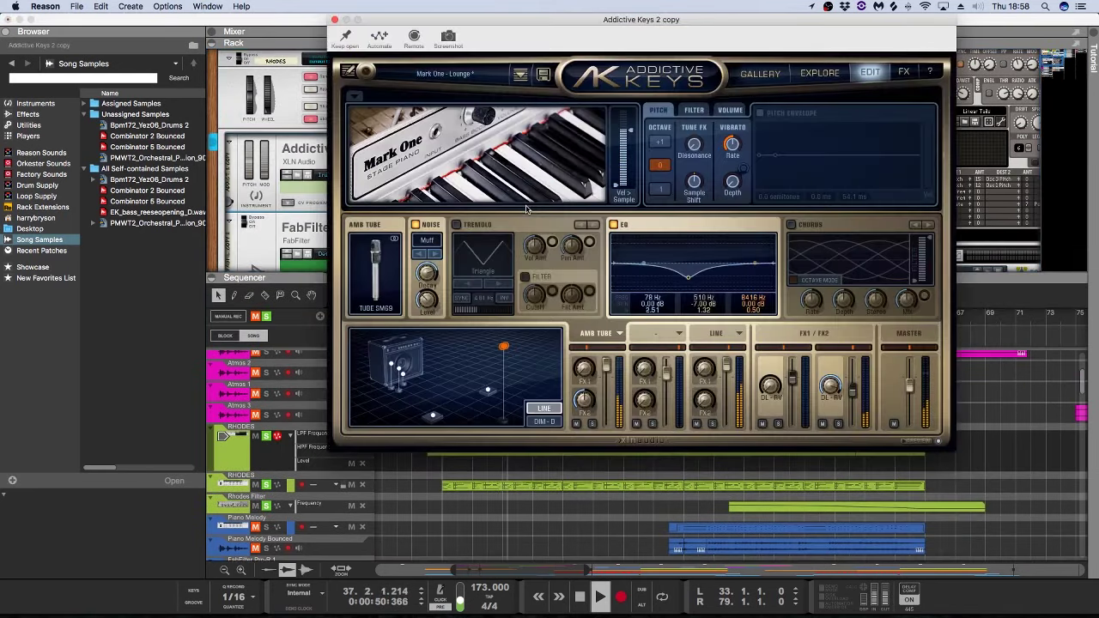
{"action": "key", "text": "space"}
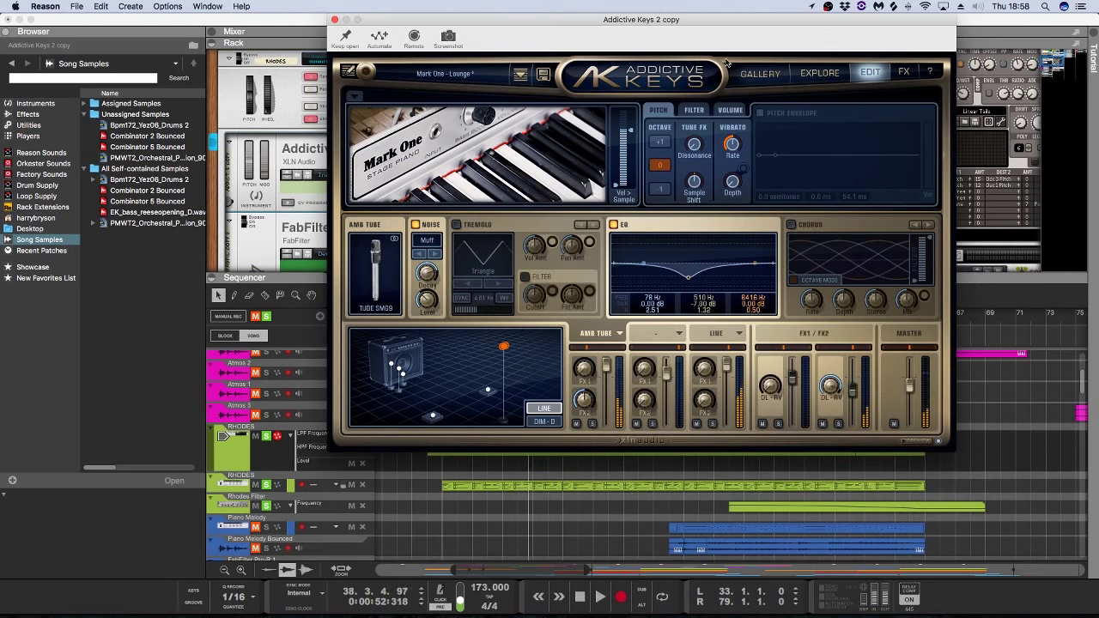
{"action": "left_click", "coordinate": [817, 73]}
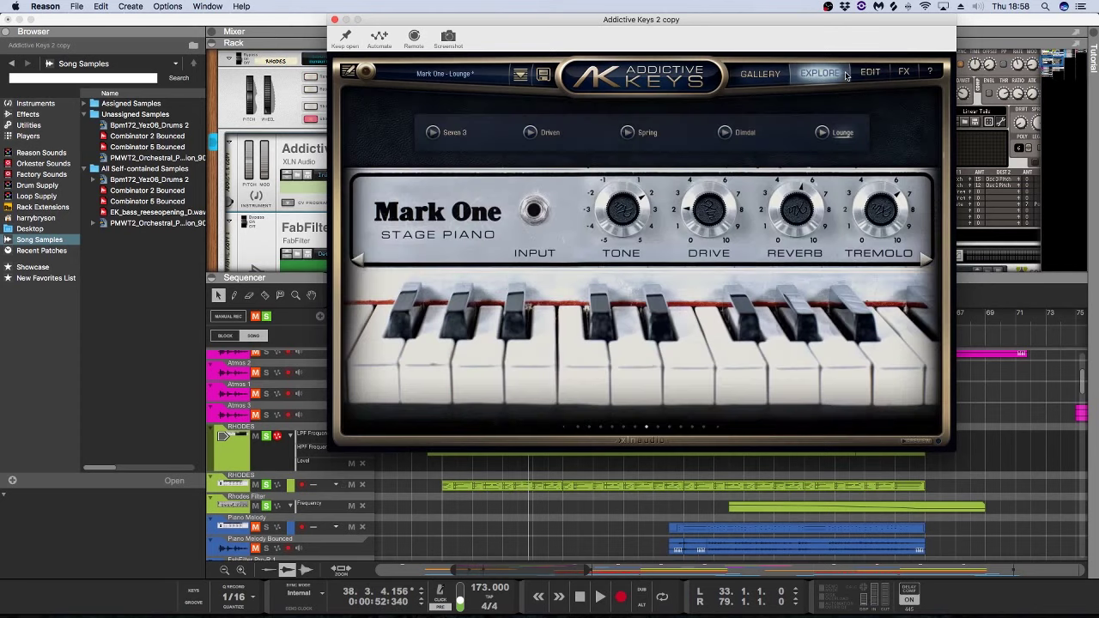
{"action": "left_click", "coordinate": [844, 75]}
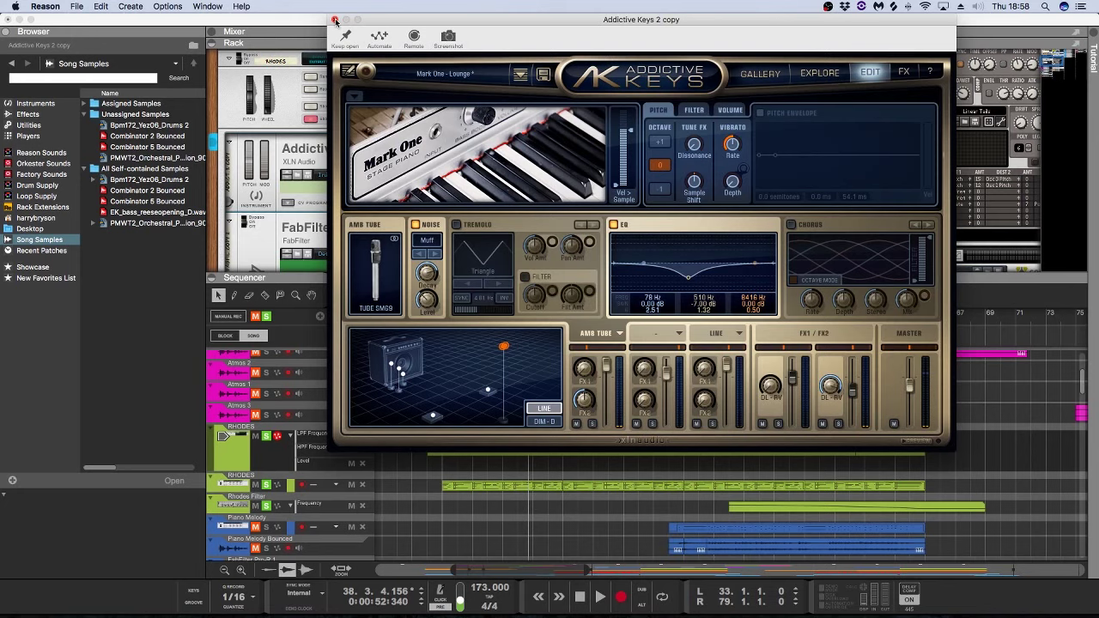
{"action": "left_click", "coordinate": [335, 20]}
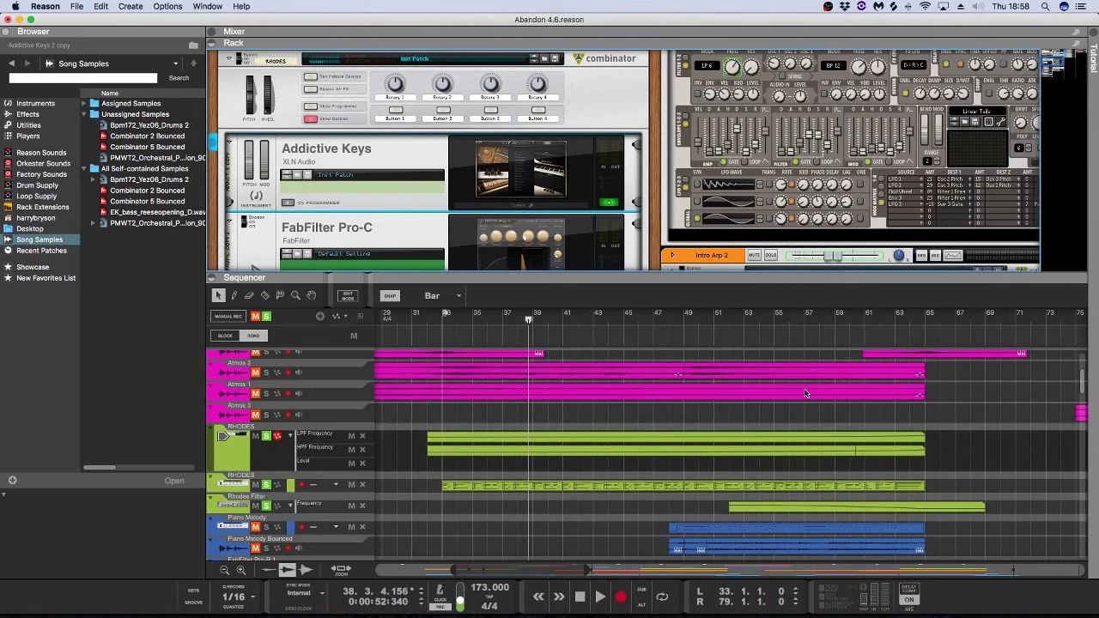
Step: Play the soloed Rhodes through the Rhodes Filter frequency automation, from about bar 53 to bar 65
{"action": "scroll", "coordinate": [802, 393], "scroll_direction": "down", "scroll_amount": 3}
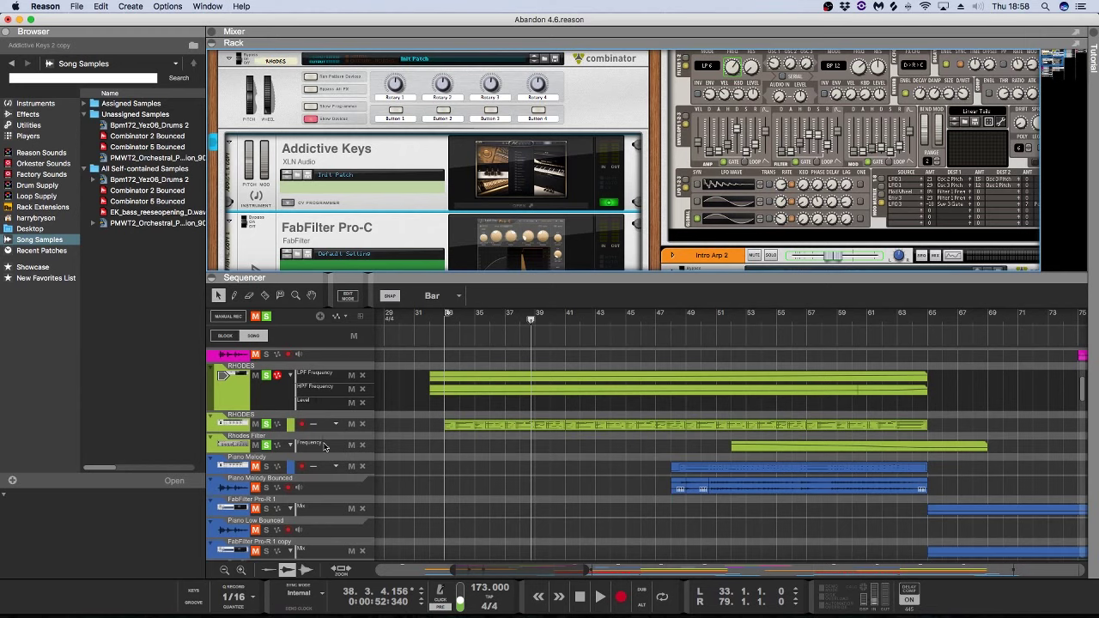
{"action": "key", "text": "space"}
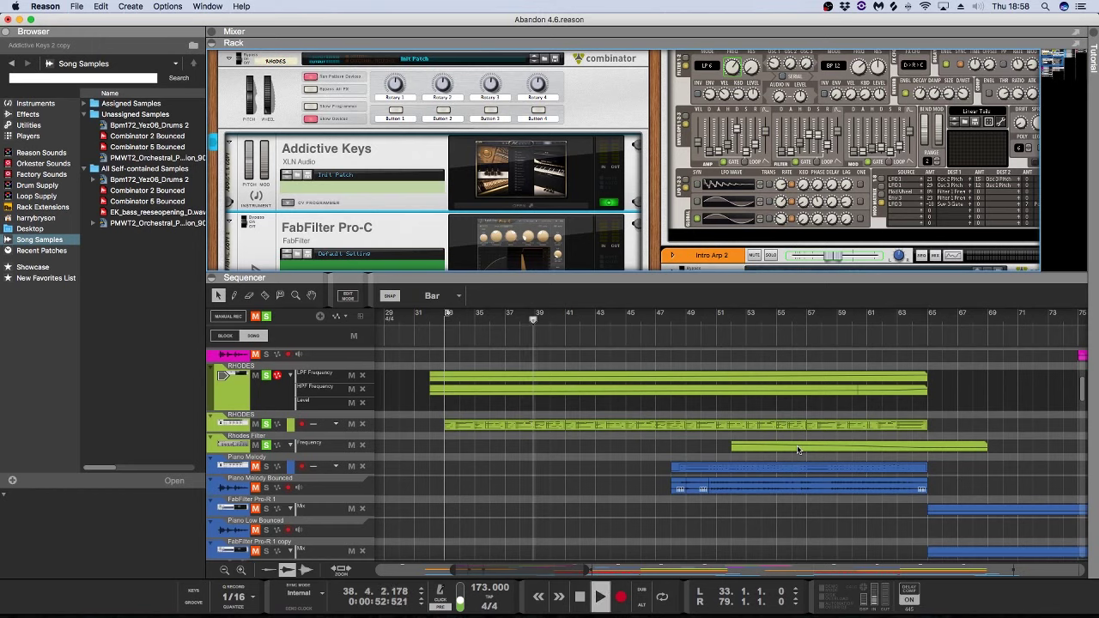
{"action": "key", "text": "space"}
{"action": "left_click", "coordinate": [746, 318]}
{"action": "left_click_drag", "start_coordinate": [709, 318], "coordinate": [776, 318]}
{"action": "key", "text": "space"}
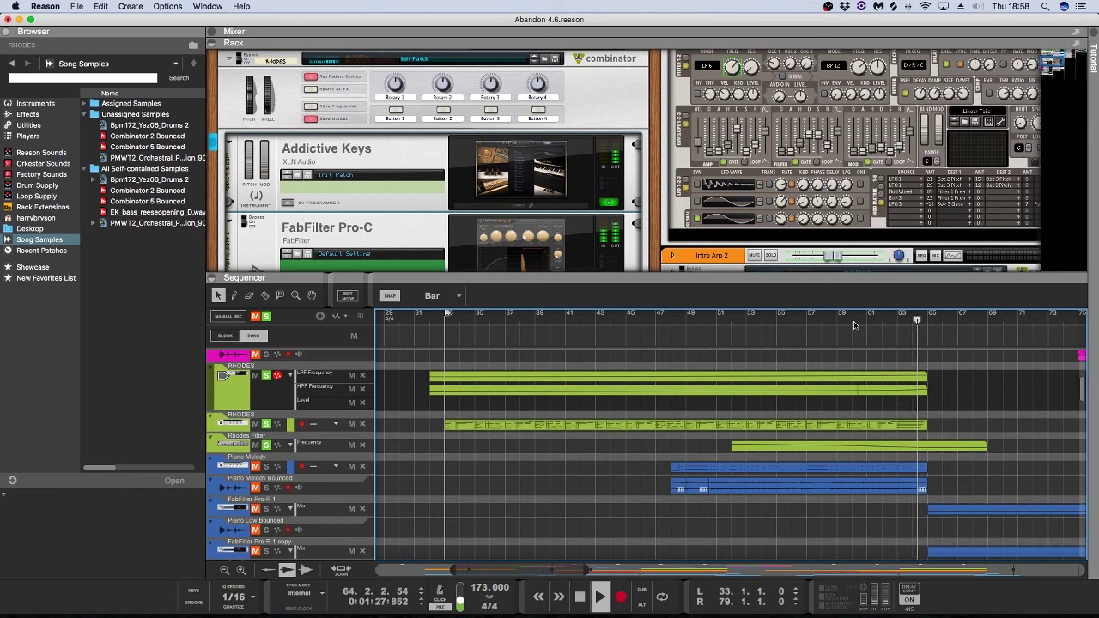
{"action": "key", "text": "space"}
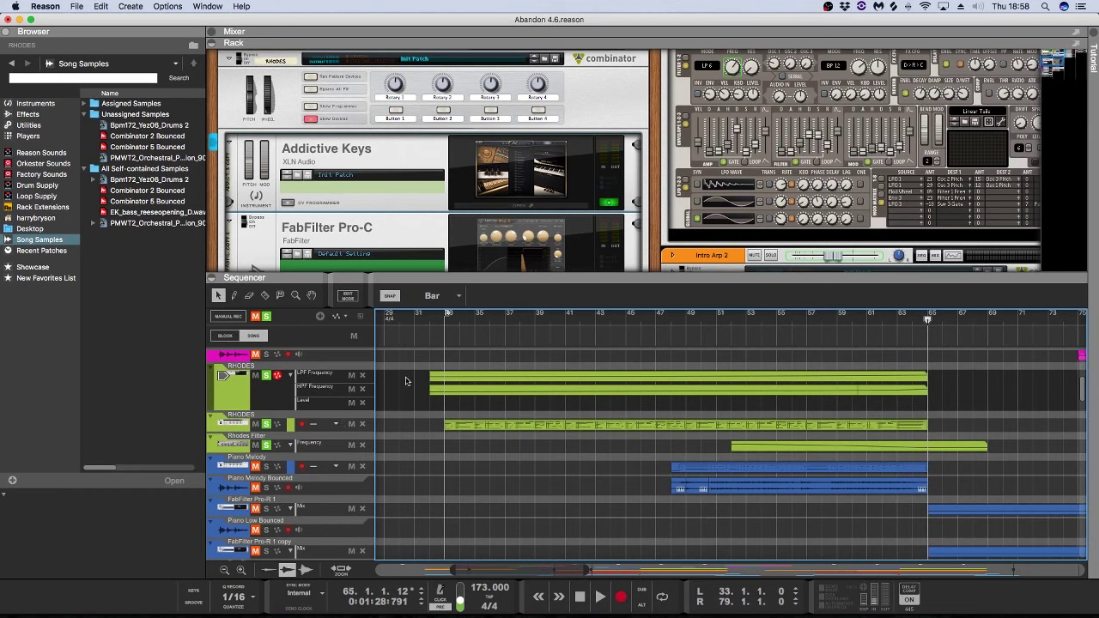
Step: Clear the Rhodes solo, shrink the rack, and collapse the RHODES Combinator
{"action": "left_click", "coordinate": [266, 317]}
{"action": "left_click_drag", "start_coordinate": [432, 277], "coordinate": [256, 179]}
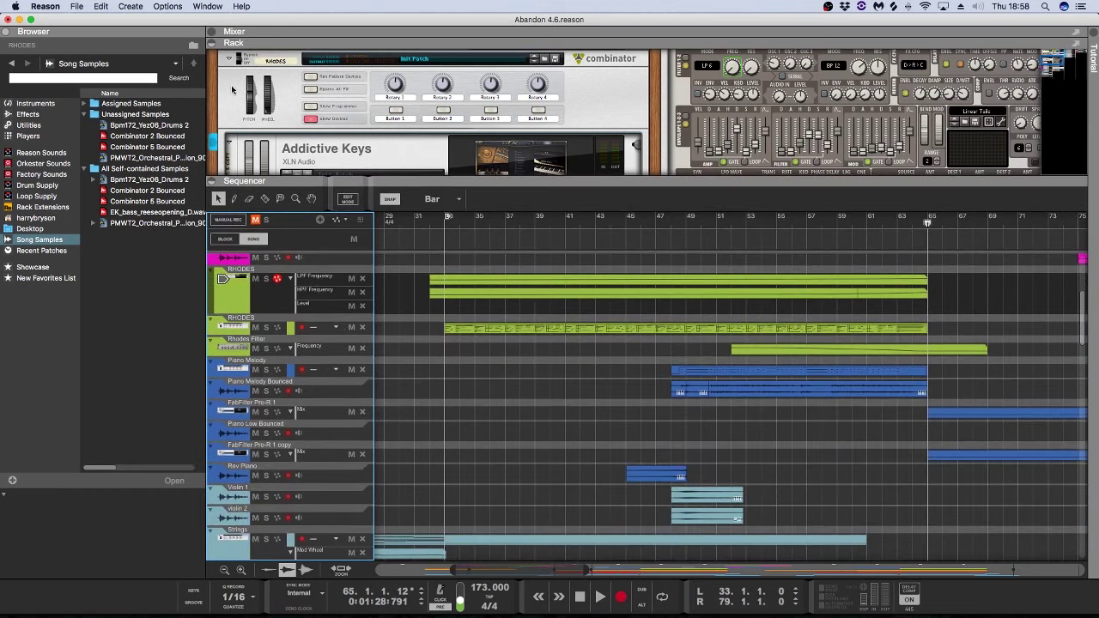
{"action": "left_click", "coordinate": [229, 59]}
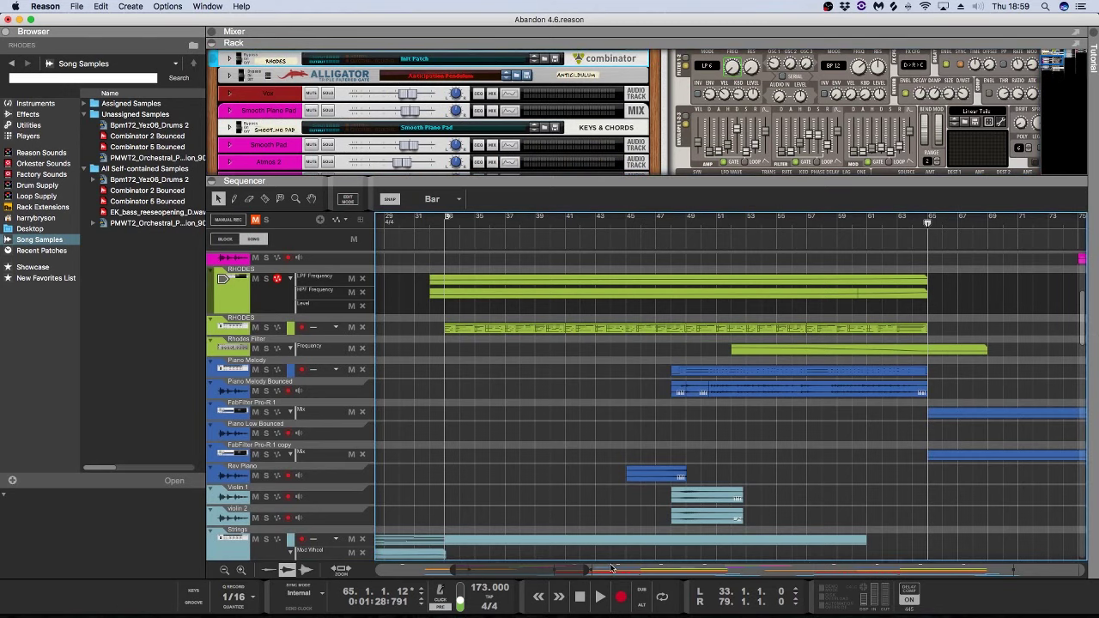
{"action": "left_click_drag", "start_coordinate": [591, 568], "coordinate": [927, 568]}
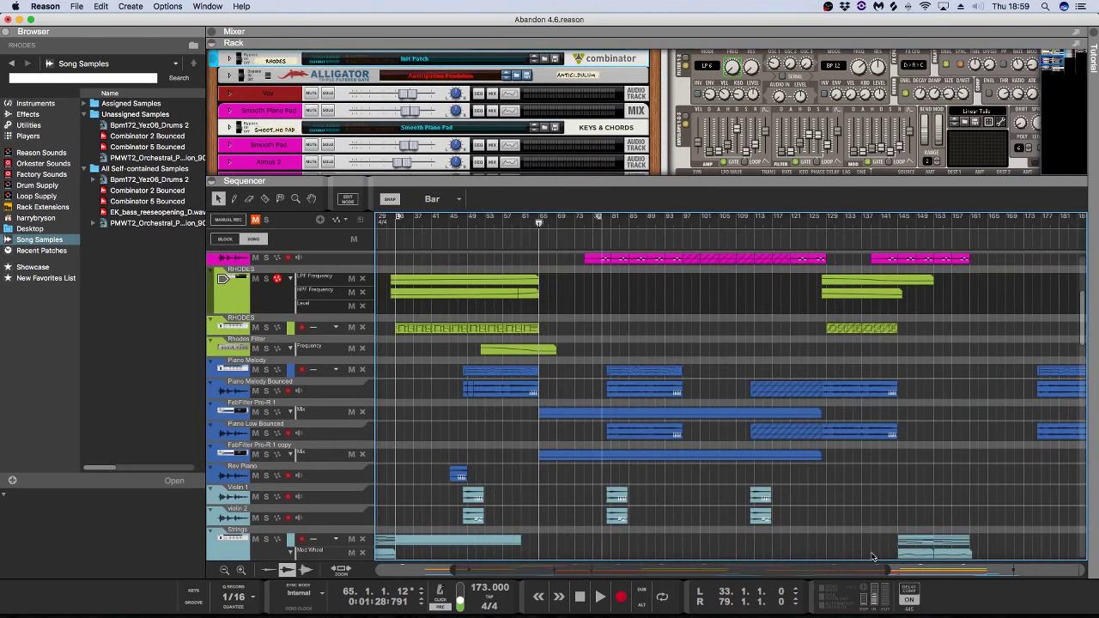
Step: Play the full mix from bar 64 past bar 81, stop it, and return the song position to bar 65
{"action": "scroll", "coordinate": [581, 330], "scroll_direction": "up", "scroll_amount": 2}
{"action": "scroll", "coordinate": [581, 330], "scroll_direction": "up", "scroll_amount": 4}
{"action": "left_click_drag", "start_coordinate": [493, 219], "coordinate": [535, 222]}
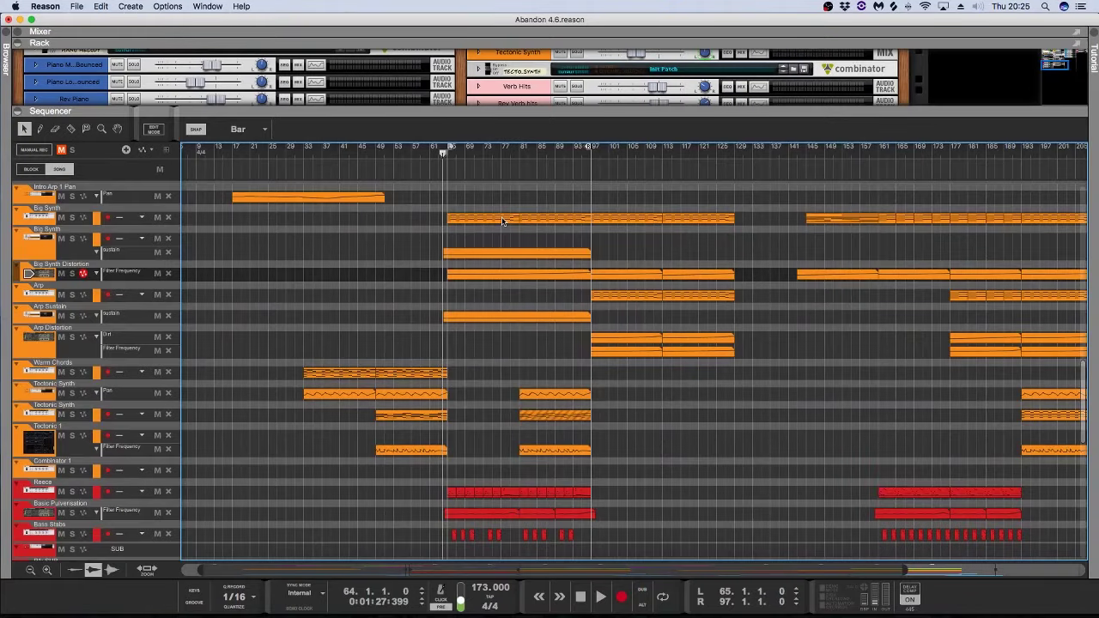
{"action": "key", "text": "space"}
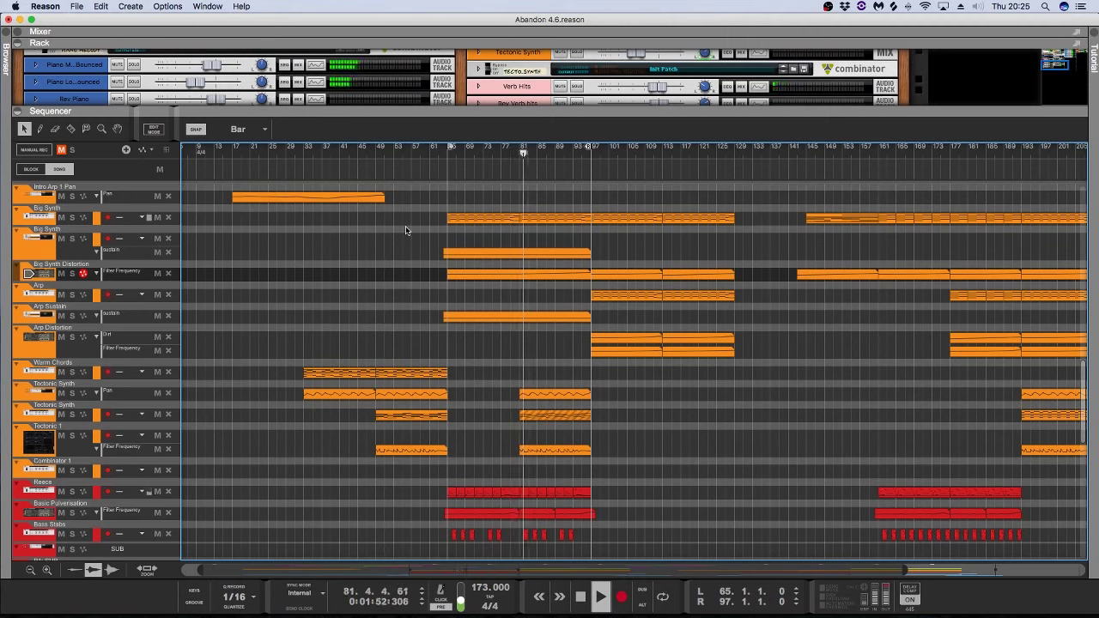
{"action": "key", "text": "space"}
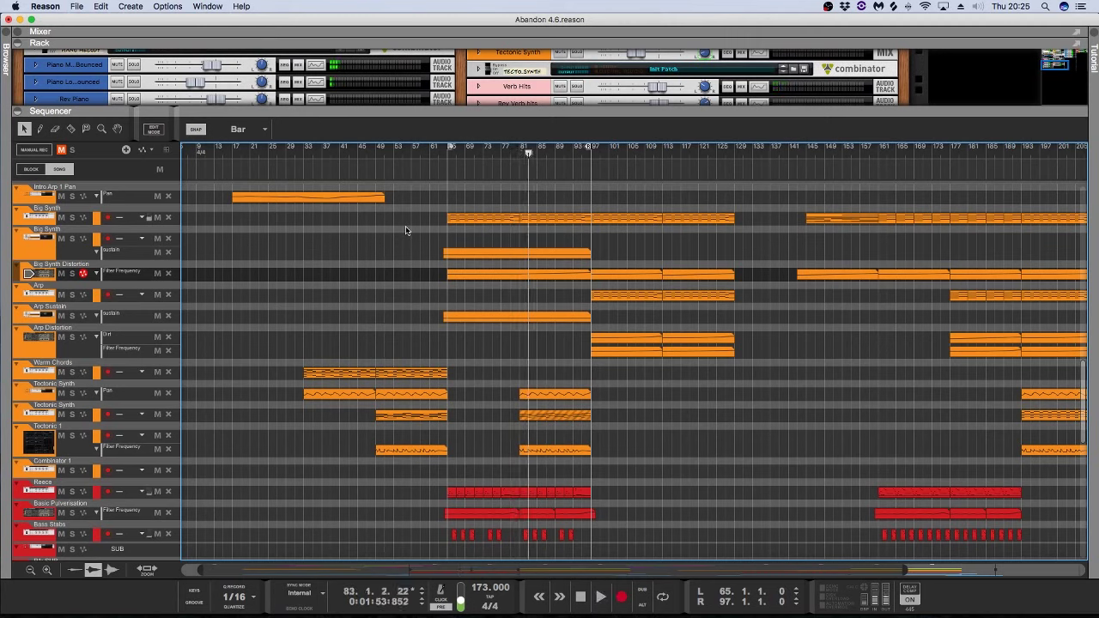
{"action": "left_click", "coordinate": [450, 154]}
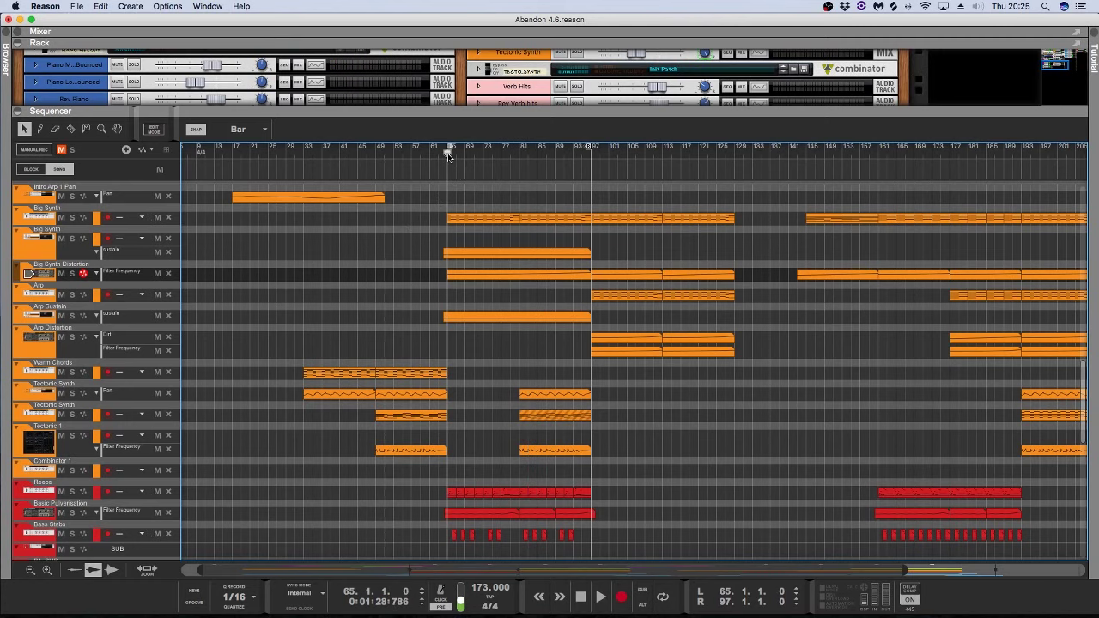
Step: Examine how the synth, vox, pad, string, piano and atmosphere clips are arranged from bar 65 onward
{"action": "scroll", "coordinate": [410, 252], "scroll_direction": "up", "scroll_amount": 5}
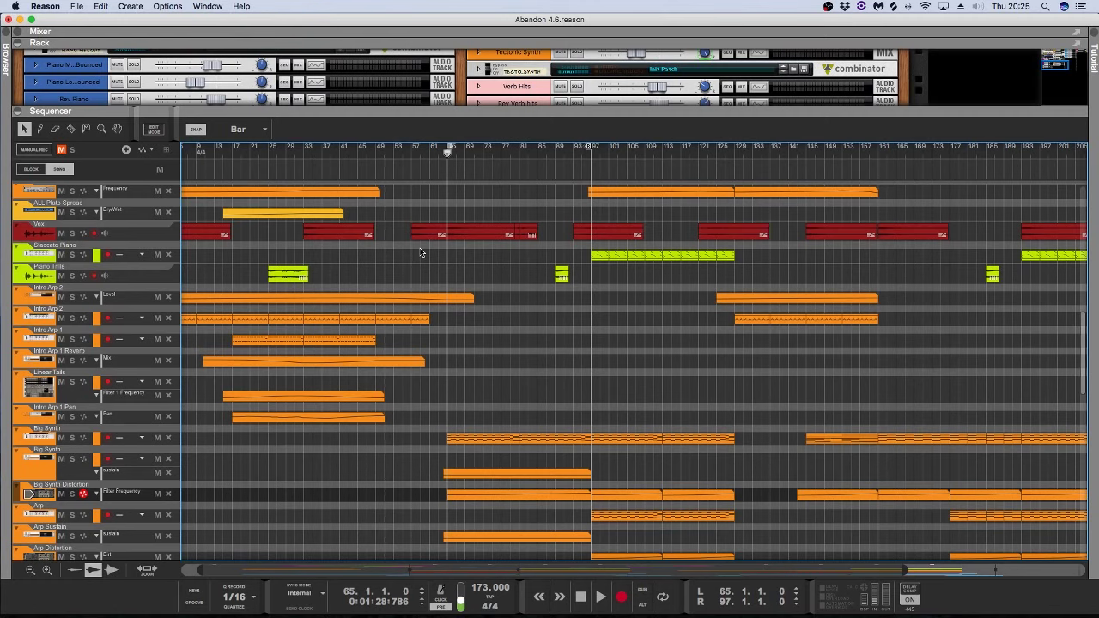
{"action": "scroll", "coordinate": [649, 390], "scroll_direction": "down", "scroll_amount": 3}
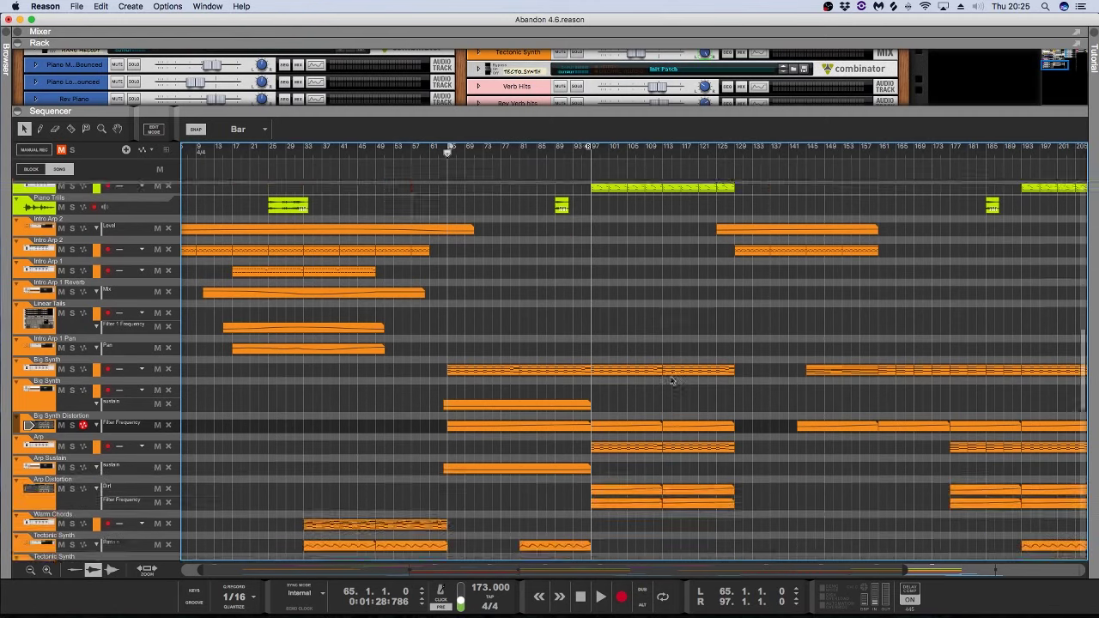
{"action": "scroll", "coordinate": [661, 385], "scroll_direction": "up", "scroll_amount": 4}
{"action": "scroll", "coordinate": [672, 380], "scroll_direction": "down", "scroll_amount": 5}
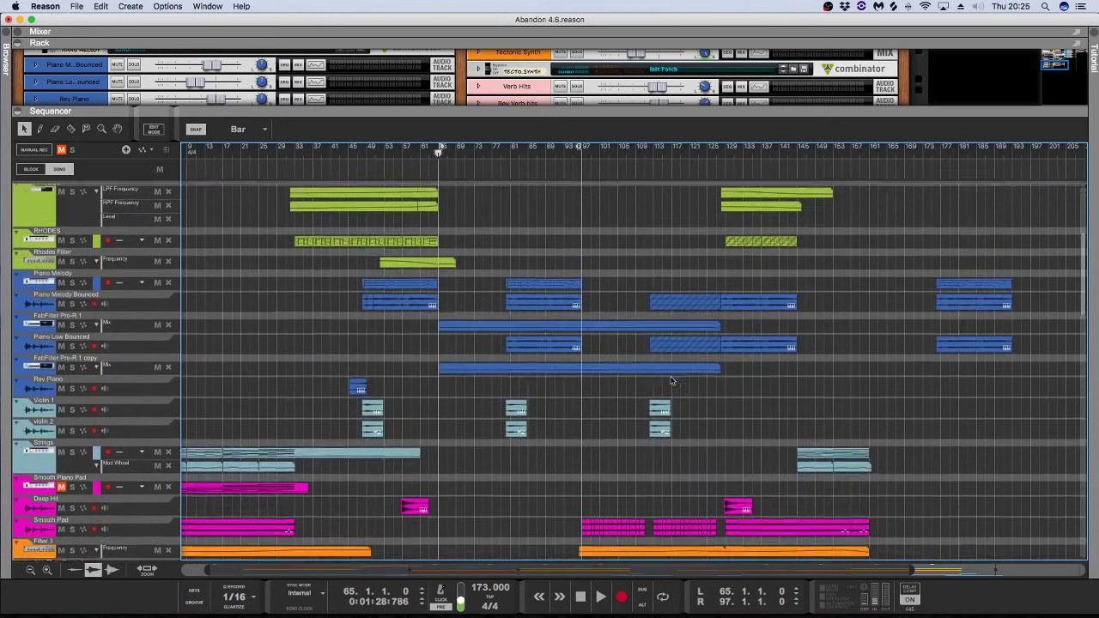
{"action": "scroll", "coordinate": [672, 380], "scroll_direction": "up", "scroll_amount": 4}
{"action": "scroll", "coordinate": [672, 380], "scroll_direction": "down", "scroll_amount": 2}
{"action": "scroll", "coordinate": [672, 380], "scroll_direction": "down", "scroll_amount": 8}
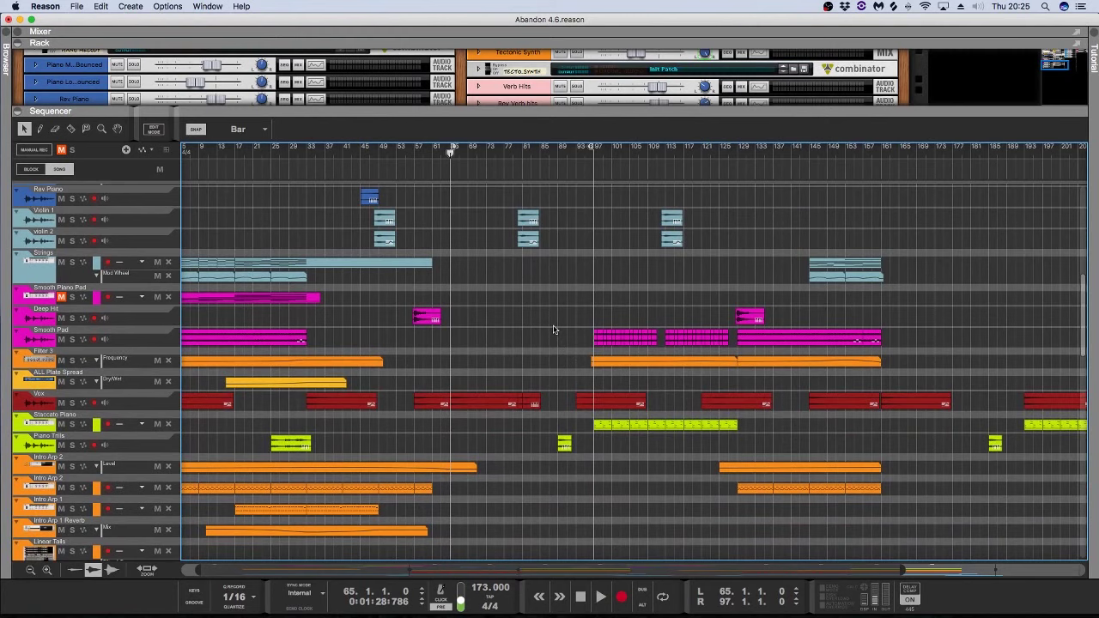
{"action": "scroll", "coordinate": [553, 326], "scroll_direction": "down", "scroll_amount": 1}
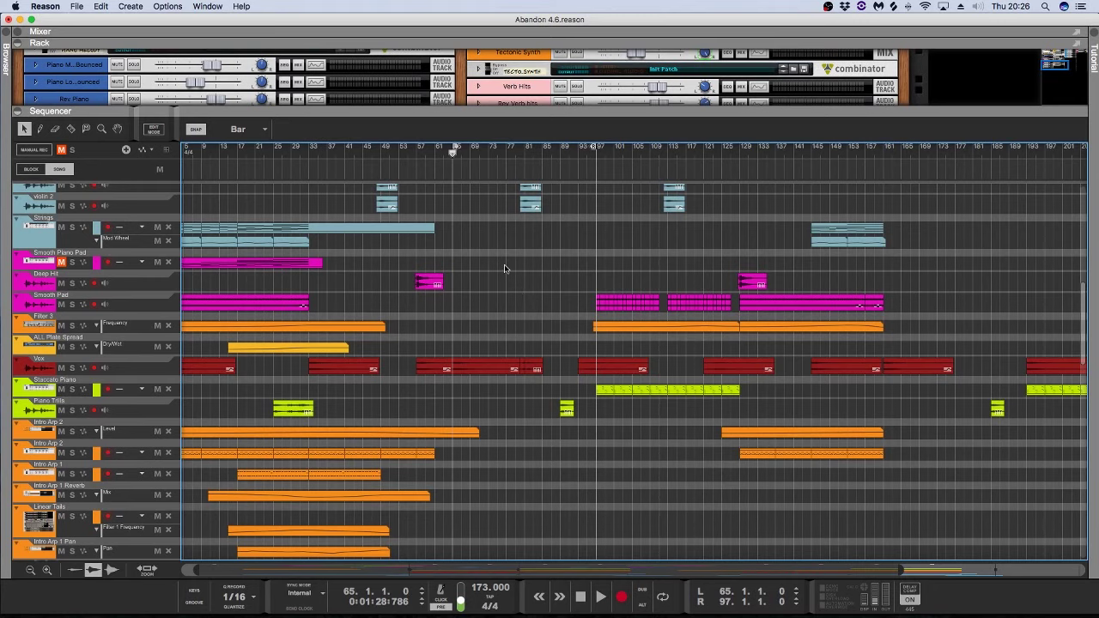
{"action": "scroll", "coordinate": [504, 268], "scroll_direction": "up", "scroll_amount": 5}
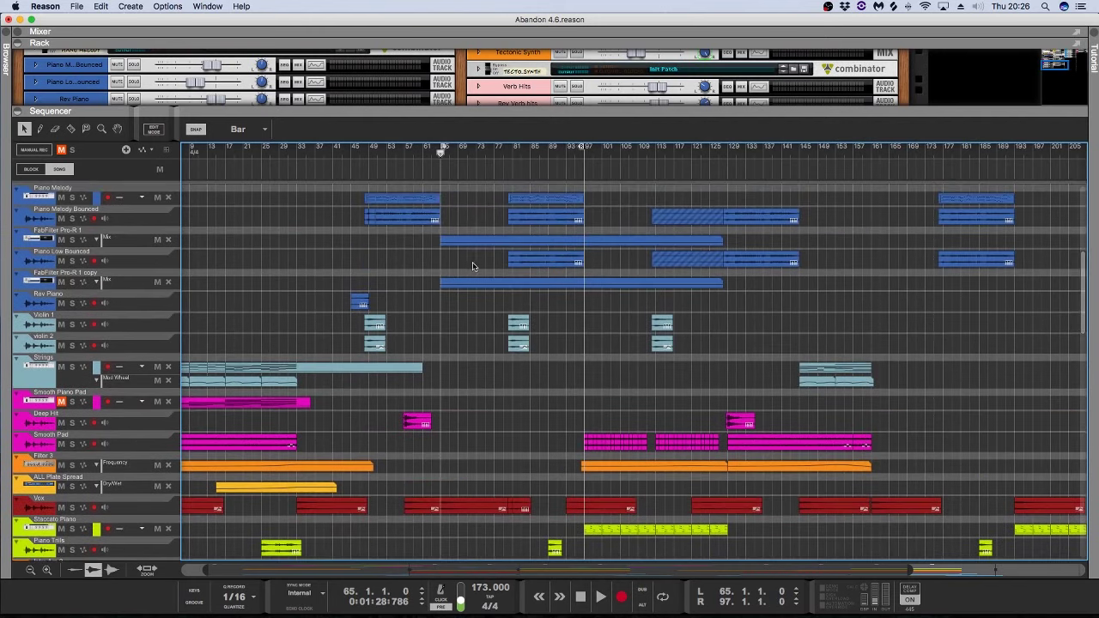
{"action": "scroll", "coordinate": [472, 262], "scroll_direction": "up", "scroll_amount": 10}
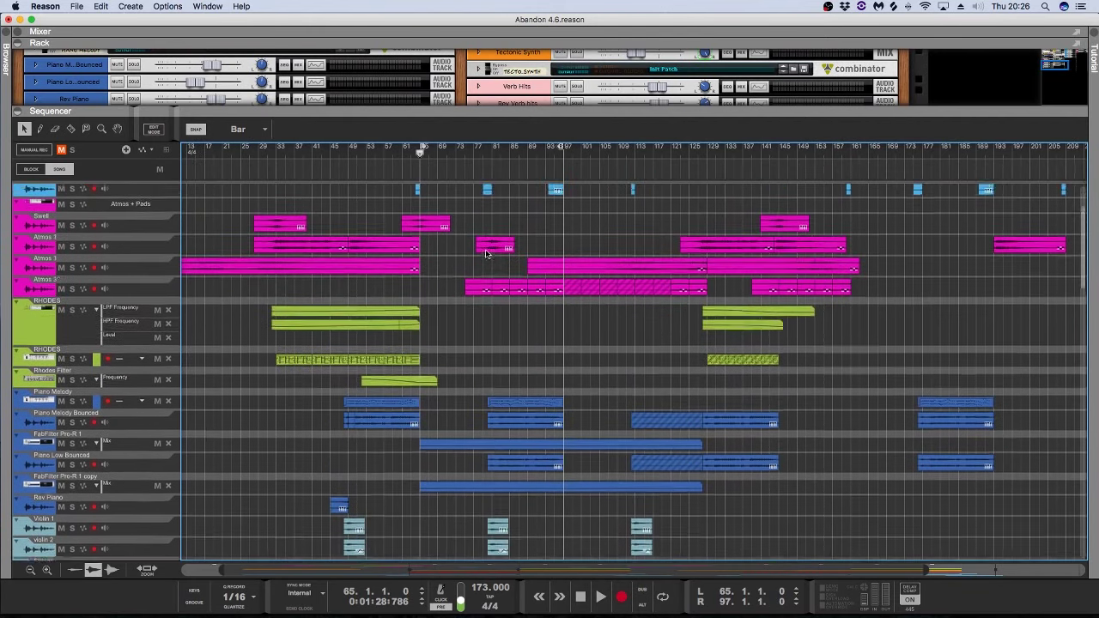
Step: Open the Big Synth note clip at bar 65, inspect its first two chords, and close the clip
{"action": "scroll", "coordinate": [493, 249], "scroll_direction": "up", "scroll_amount": 3}
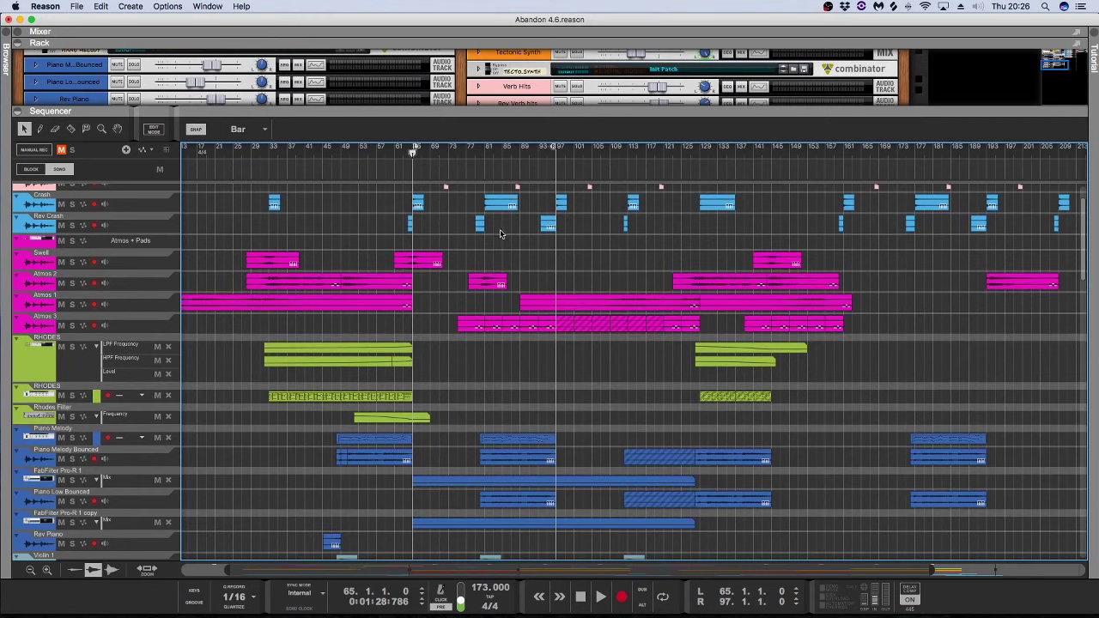
{"action": "scroll", "coordinate": [500, 229], "scroll_direction": "up", "scroll_amount": 3}
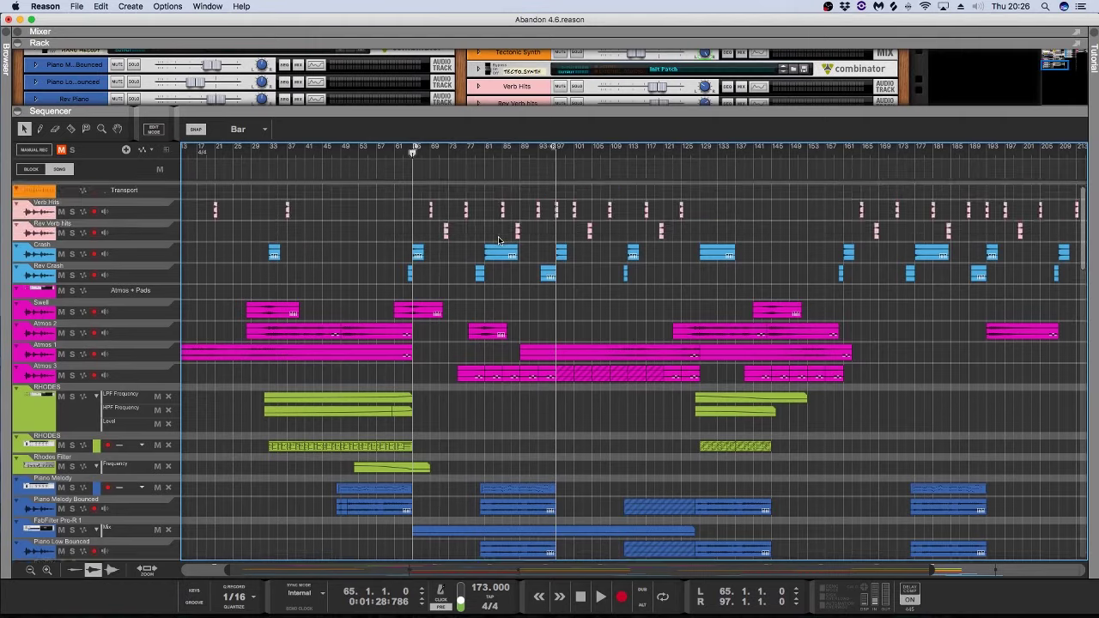
{"action": "scroll", "coordinate": [496, 257], "scroll_direction": "down", "scroll_amount": 15}
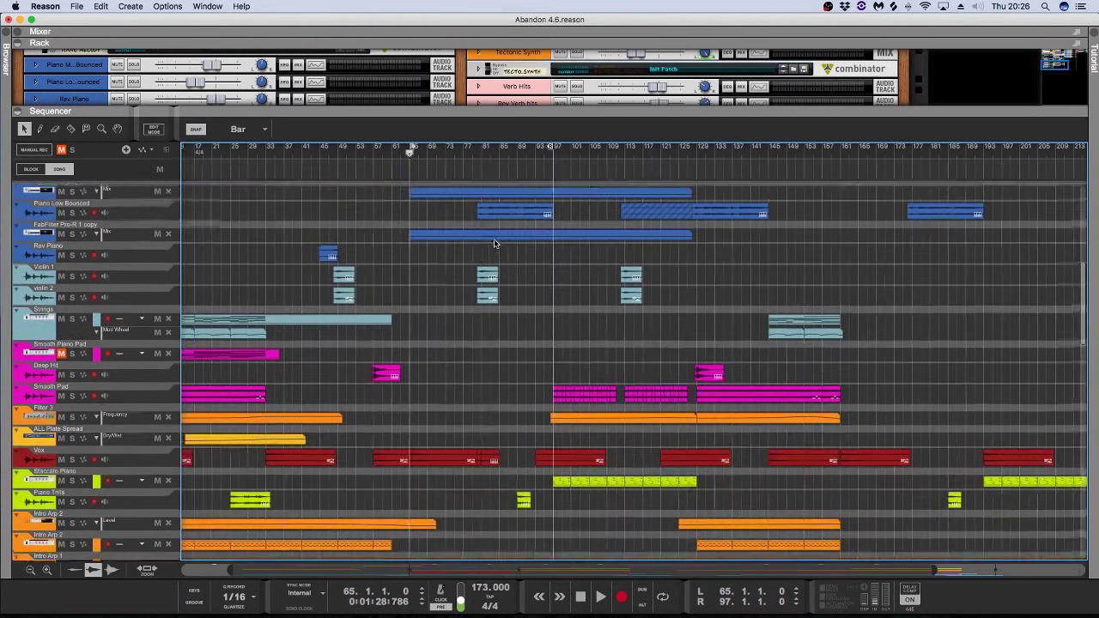
{"action": "scroll", "coordinate": [496, 286], "scroll_direction": "down", "scroll_amount": 5}
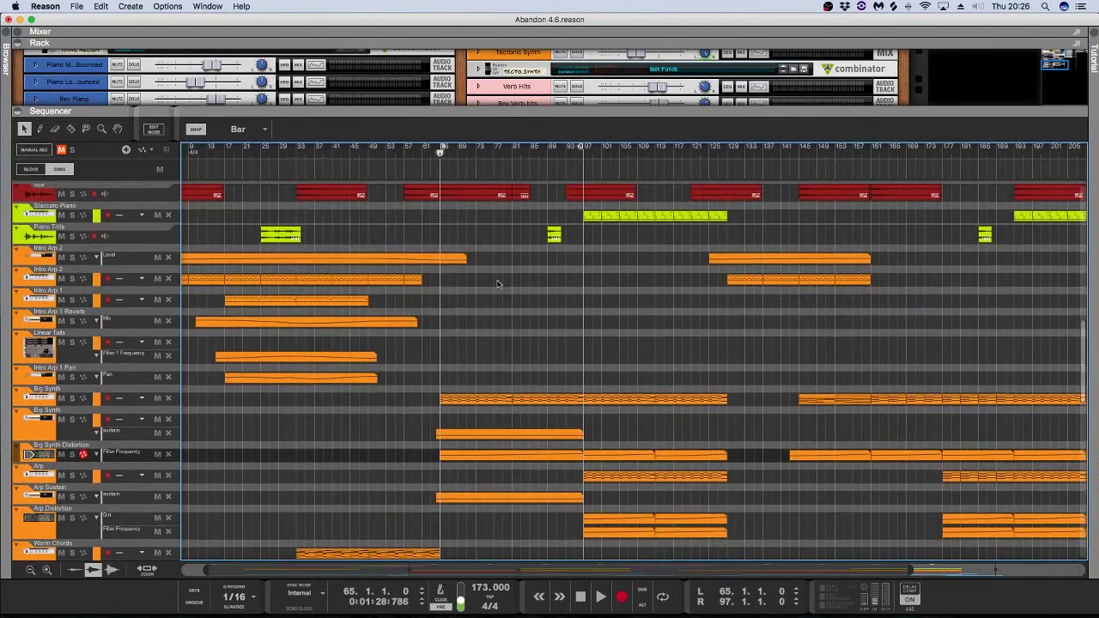
{"action": "double_click", "coordinate": [464, 402]}
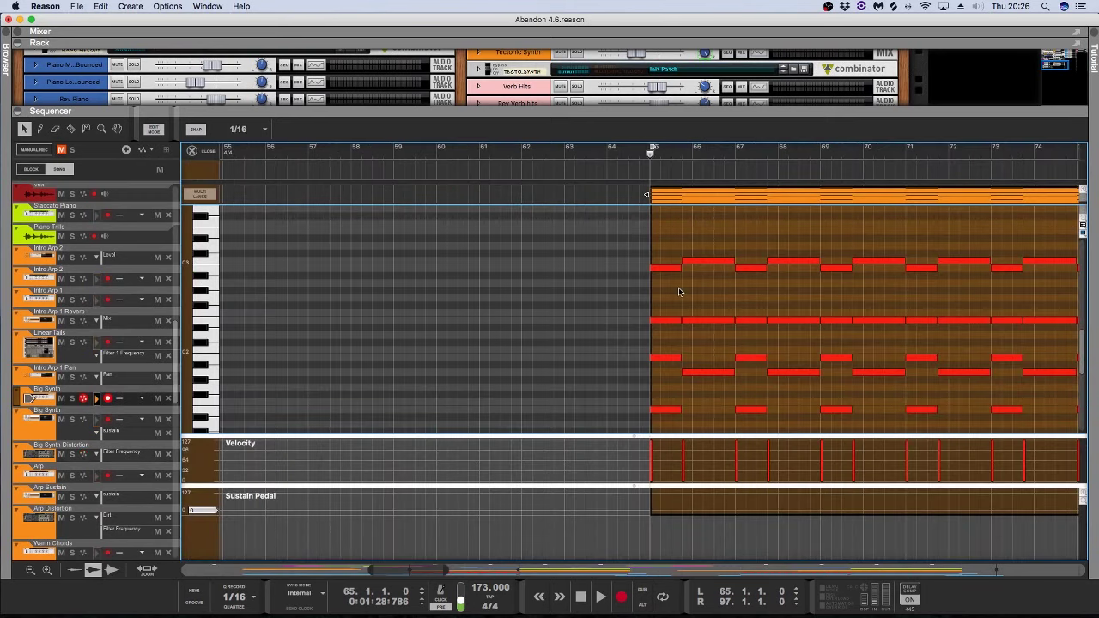
{"action": "left_click_drag", "start_coordinate": [663, 239], "coordinate": [707, 444]}
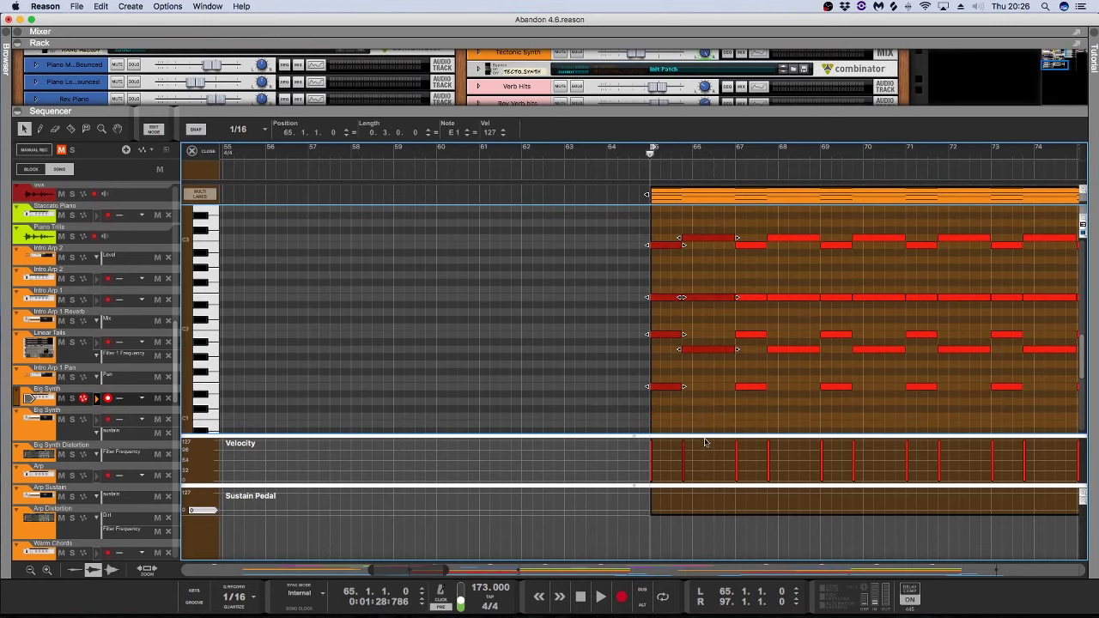
{"action": "left_click", "coordinate": [707, 380]}
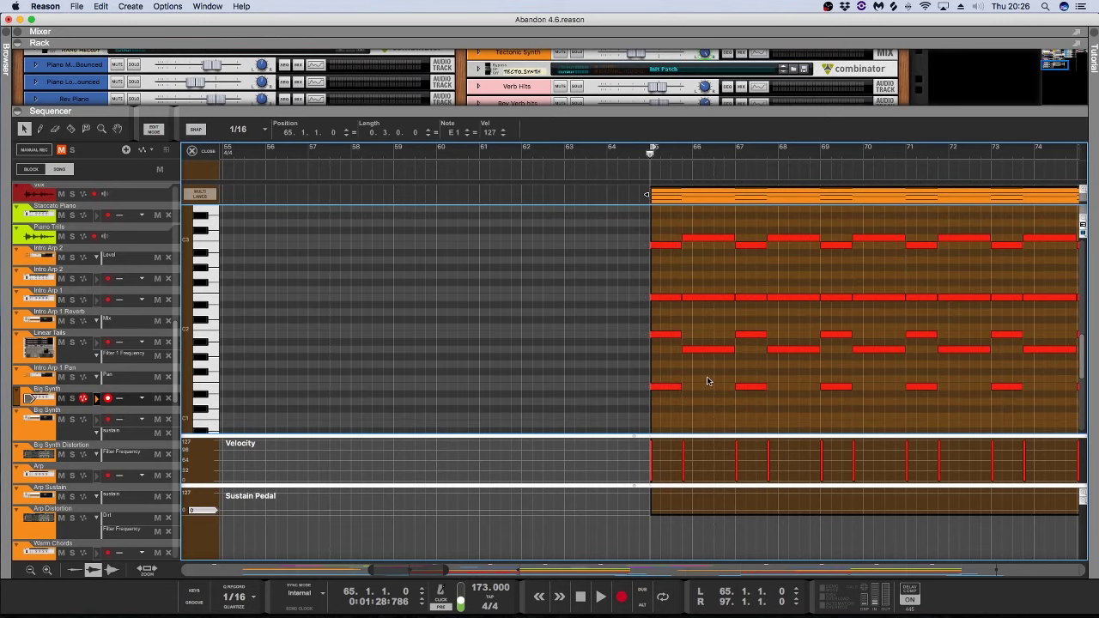
{"action": "left_click", "coordinate": [191, 150]}
Step: Play the full mix from bar 65 to about bar 80, stop it, and return the song position to bar 65
{"action": "scroll", "coordinate": [433, 319], "scroll_direction": "left", "scroll_amount": 5}
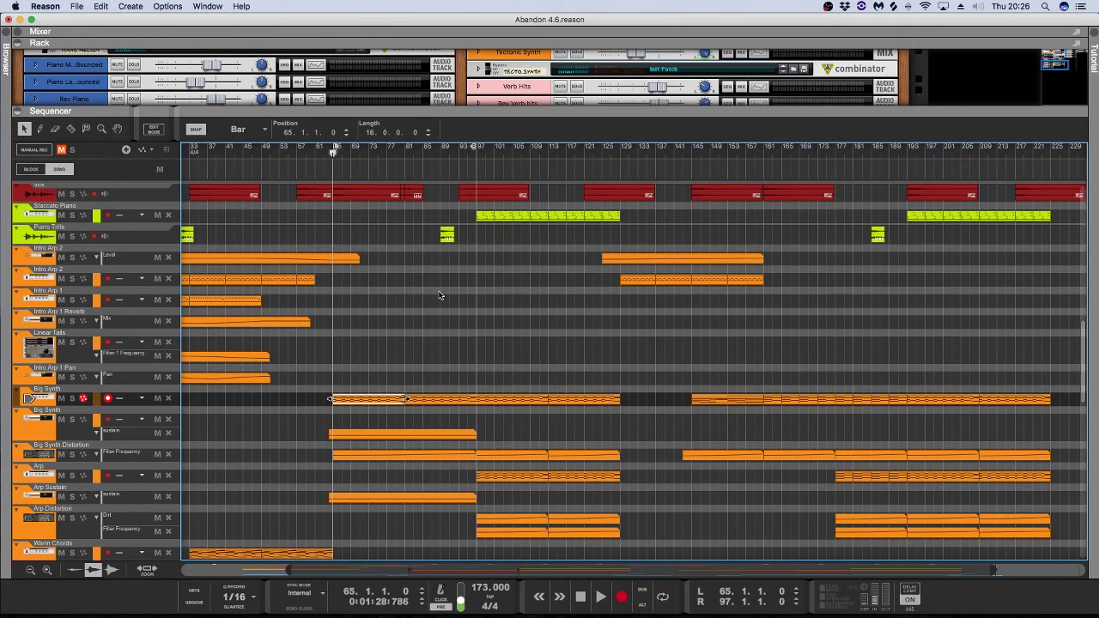
{"action": "left_click", "coordinate": [435, 295]}
{"action": "key", "text": "space"}
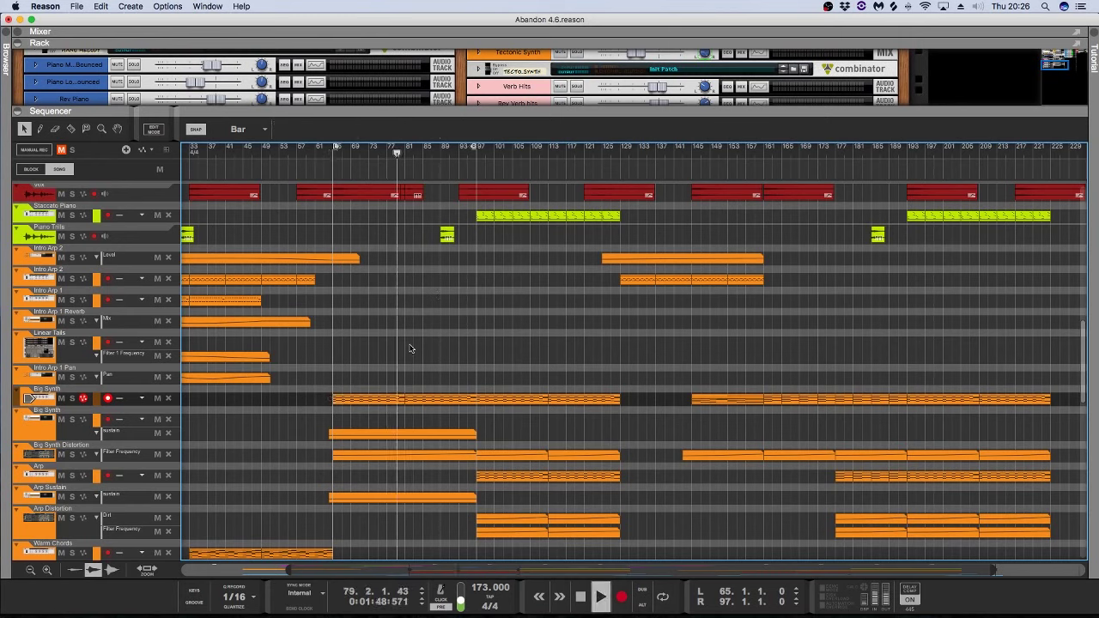
{"action": "key", "text": "space"}
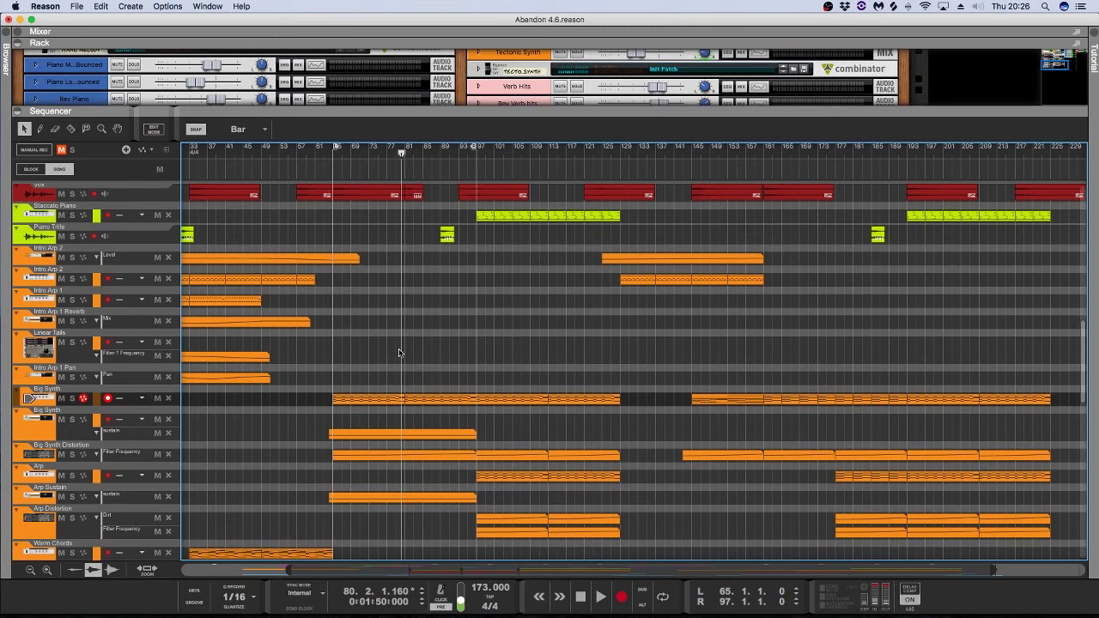
{"action": "left_click", "coordinate": [334, 157]}
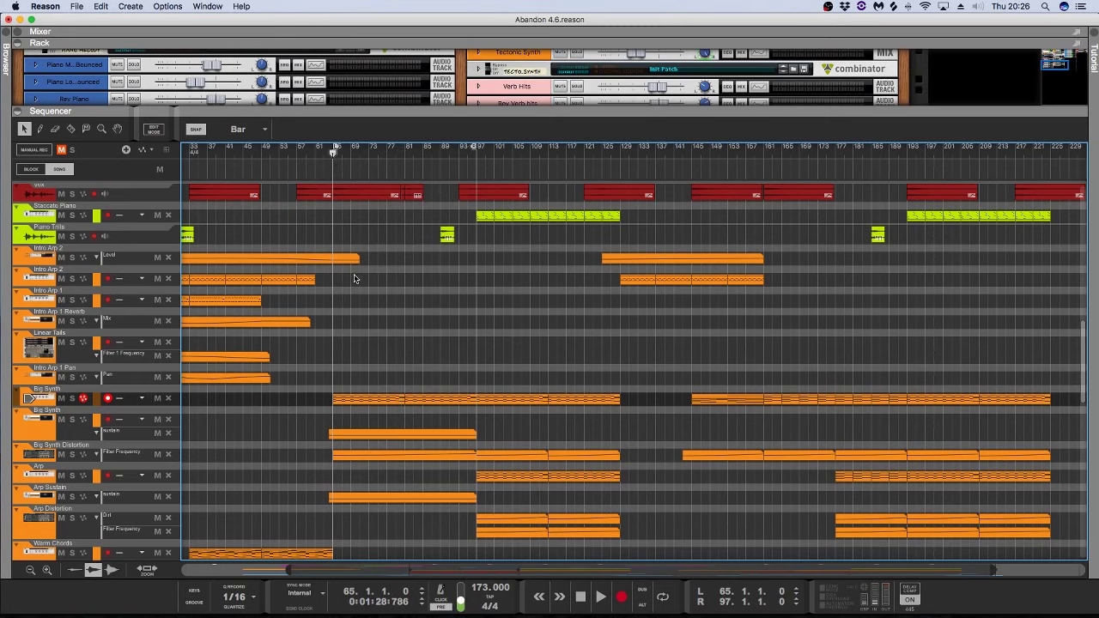
Step: Solo the Big Synth track and inspect the TAL-U-NO-LX-V2 plugin settings inside its Combinator, enlarging the rack for the view
{"action": "left_click", "coordinate": [48, 401]}
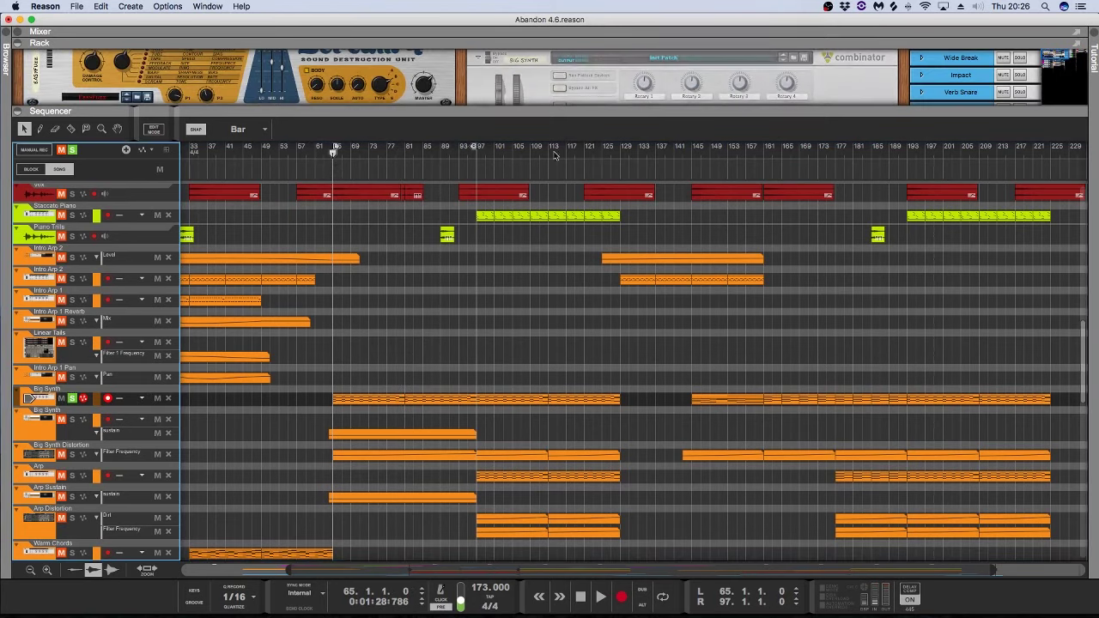
{"action": "left_click_drag", "start_coordinate": [592, 107], "coordinate": [593, 216]}
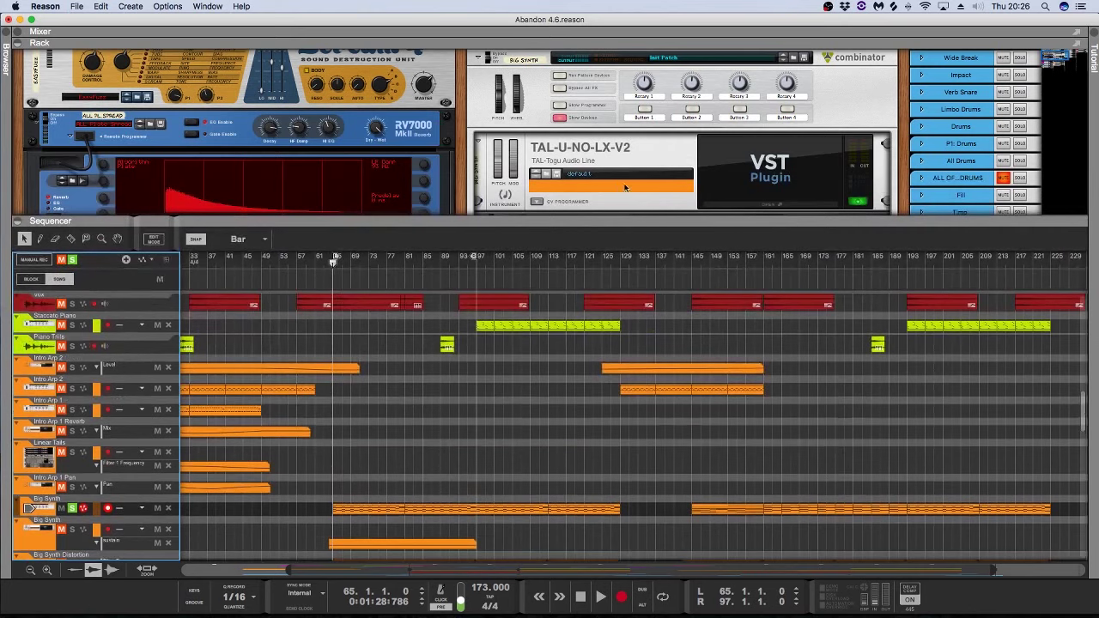
{"action": "left_click", "coordinate": [781, 204]}
{"action": "left_click_drag", "start_coordinate": [579, 22], "coordinate": [558, 24]}
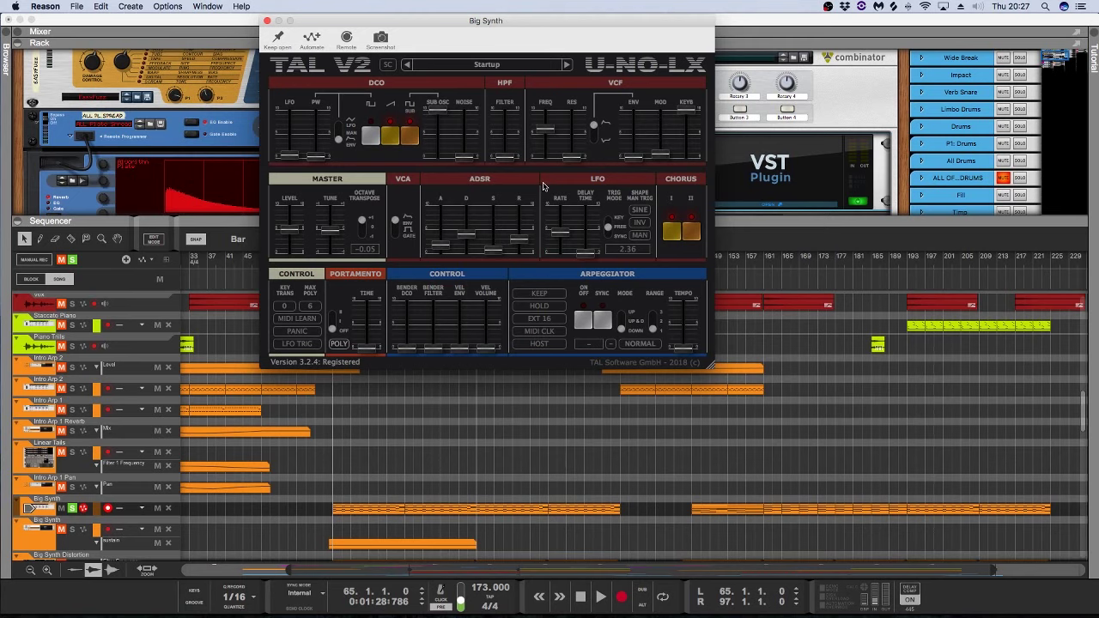
{"action": "left_click", "coordinate": [267, 21]}
{"action": "left_click", "coordinate": [479, 59]}
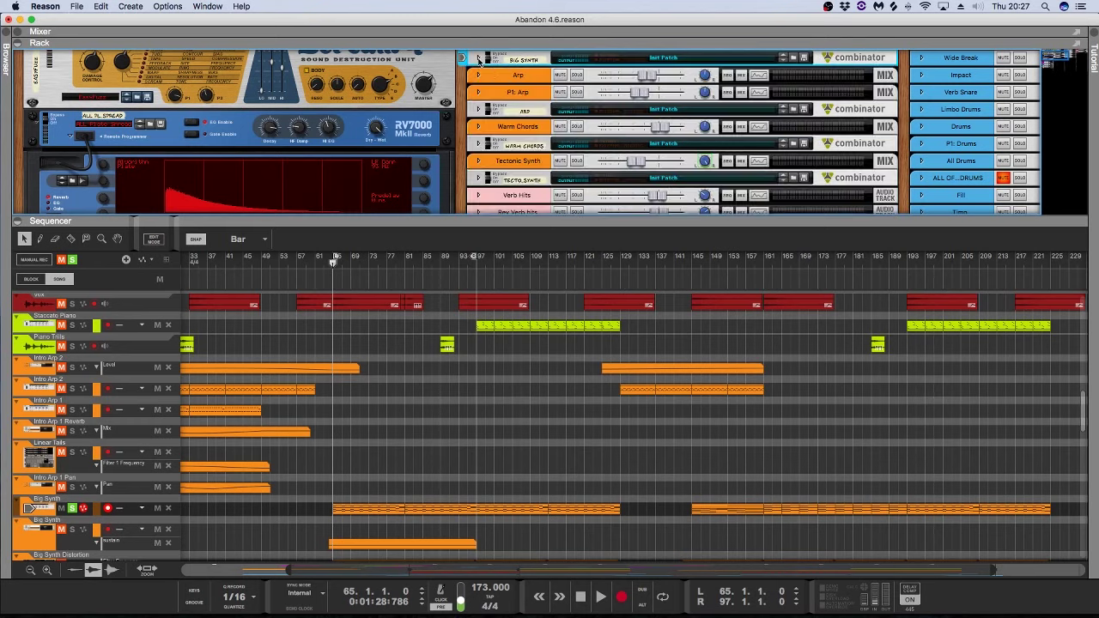
Step: Play from bar 65 to about bar 69 while adding the Big Synth Combinator, Big Synth Distortion and Arp tracks to the solo
{"action": "scroll", "coordinate": [505, 87], "scroll_direction": "up", "scroll_amount": 1}
{"action": "key", "text": "space"}
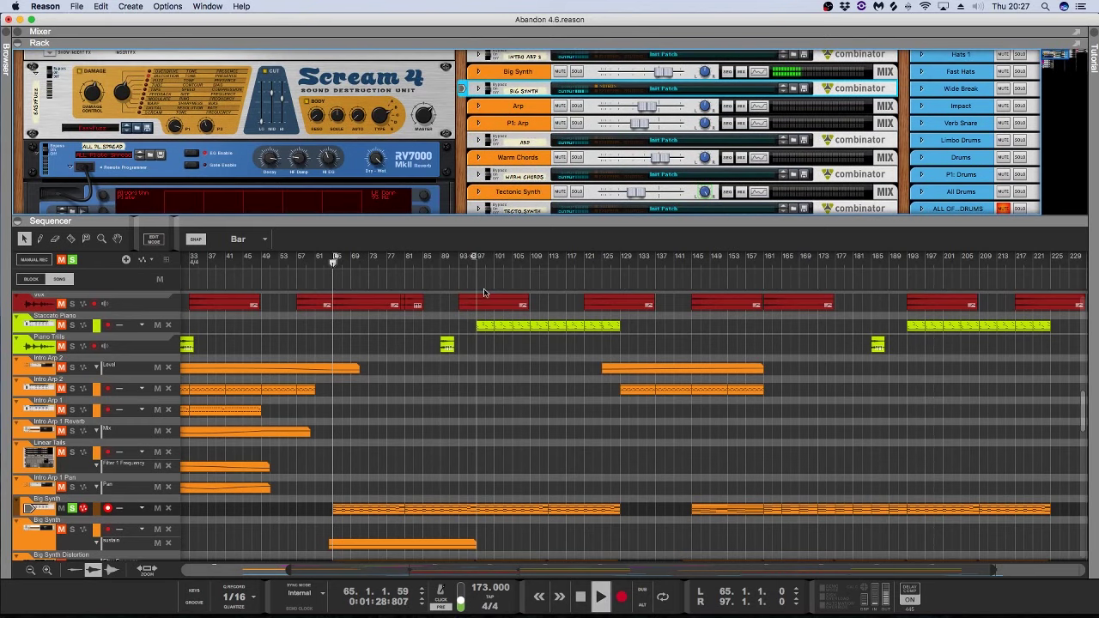
{"action": "scroll", "coordinate": [429, 373], "scroll_direction": "down", "scroll_amount": 1}
{"action": "scroll", "coordinate": [431, 369], "scroll_direction": "down", "scroll_amount": 3}
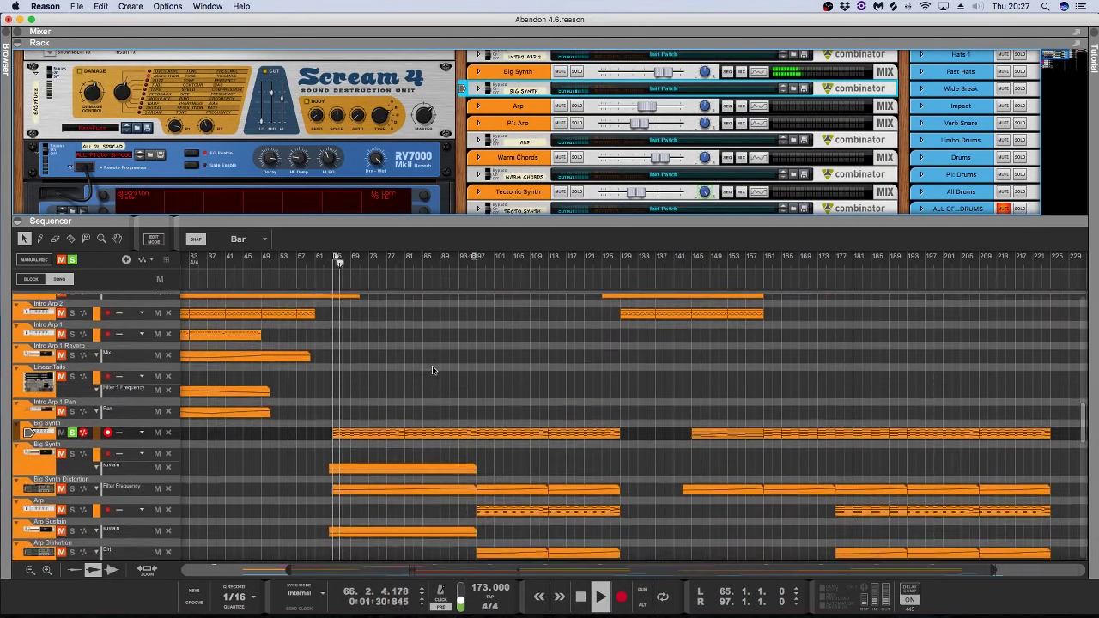
{"action": "left_click", "coordinate": [74, 489]}
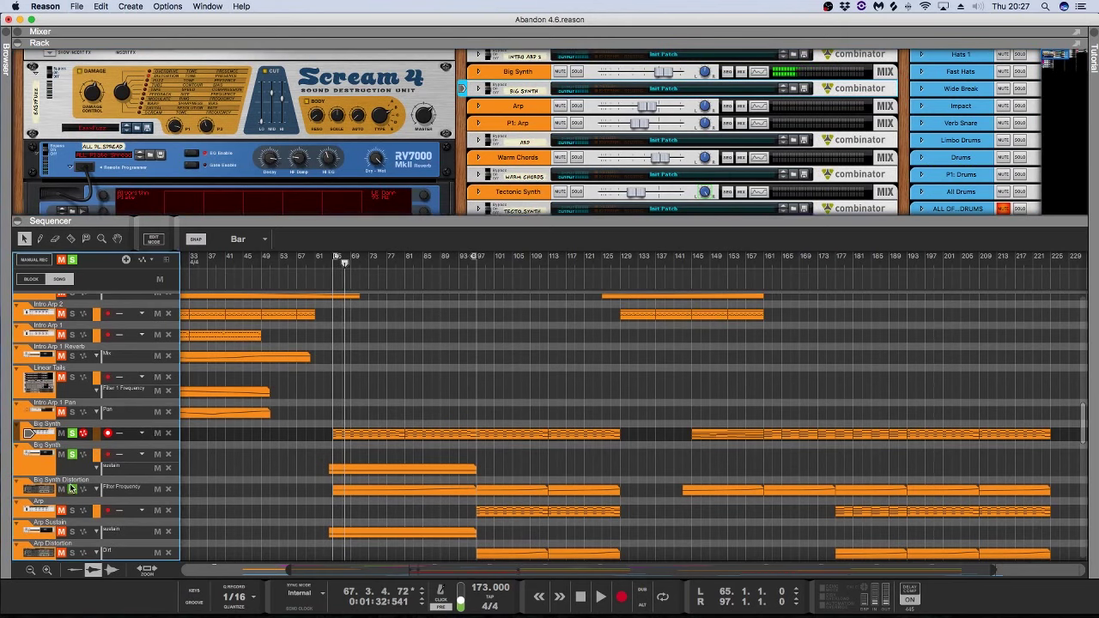
{"action": "key", "text": "space"}
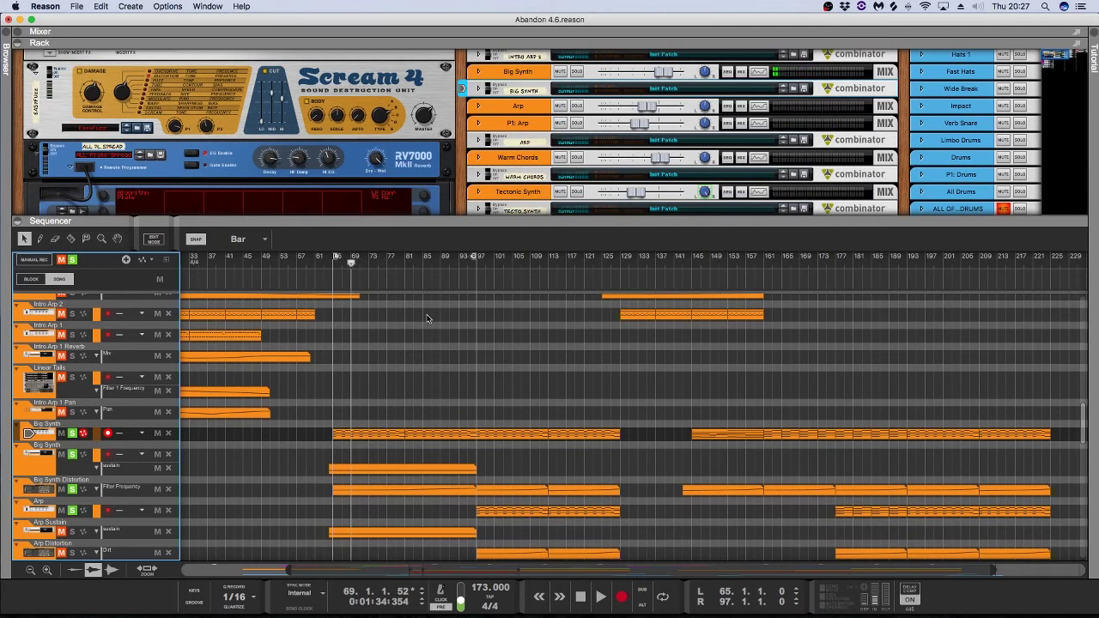
Step: Audition the soloed synth tracks from bar 65, skipping ahead to about bar 81 and stopping at bar 93
{"action": "scroll", "coordinate": [425, 315], "scroll_direction": "down", "scroll_amount": 2}
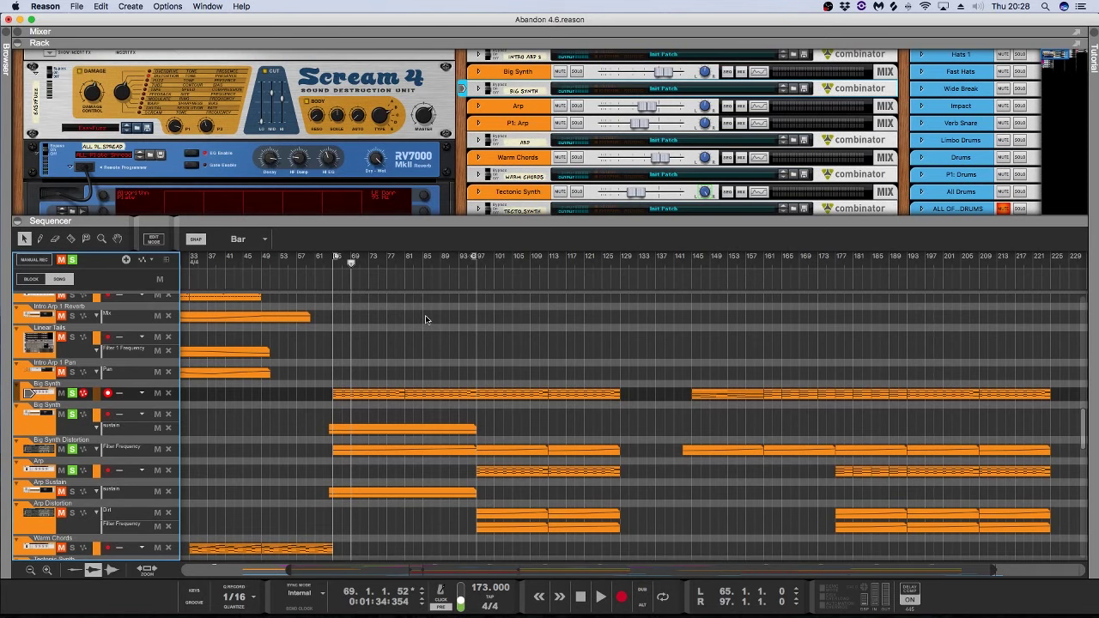
{"action": "scroll", "coordinate": [433, 318], "scroll_direction": "up", "scroll_amount": 3}
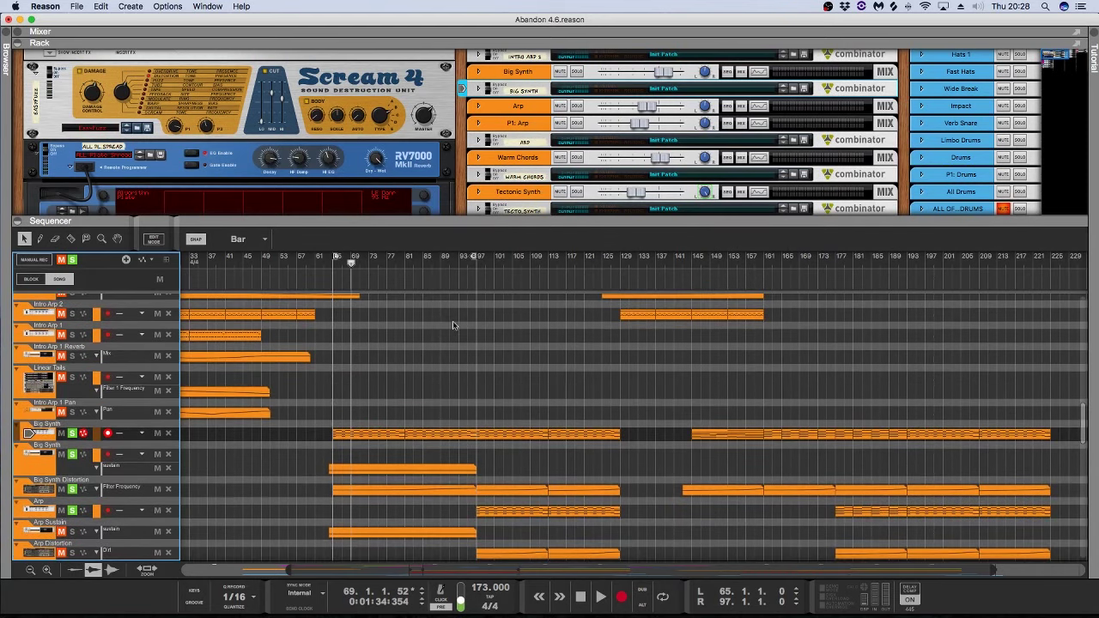
{"action": "scroll", "coordinate": [451, 322], "scroll_direction": "down", "scroll_amount": 4}
{"action": "scroll", "coordinate": [443, 325], "scroll_direction": "down", "scroll_amount": 2}
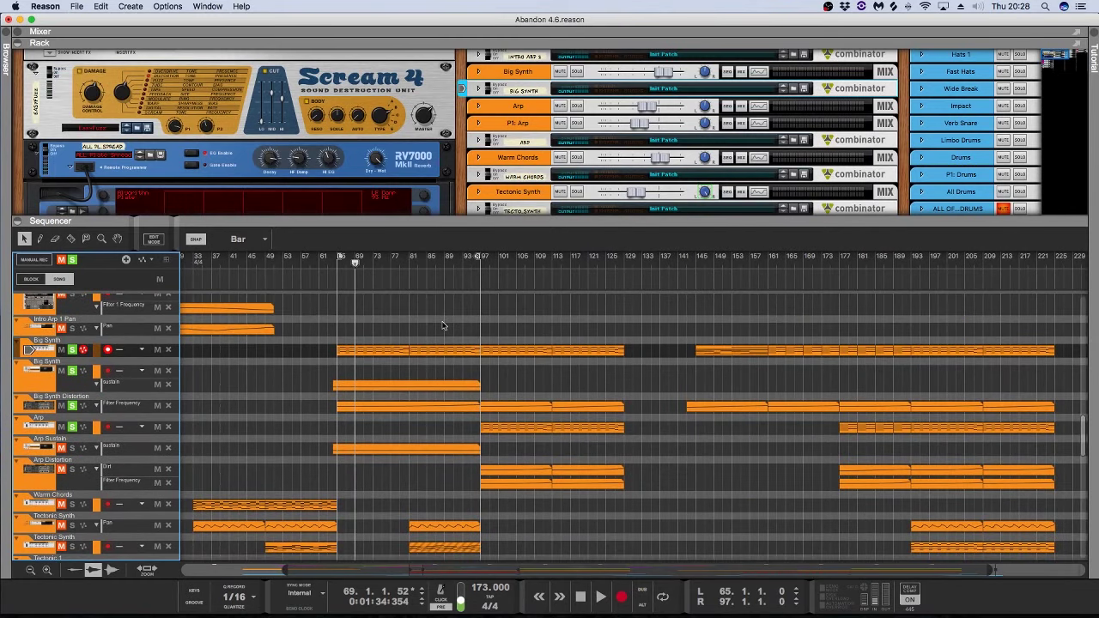
{"action": "left_click", "coordinate": [338, 263]}
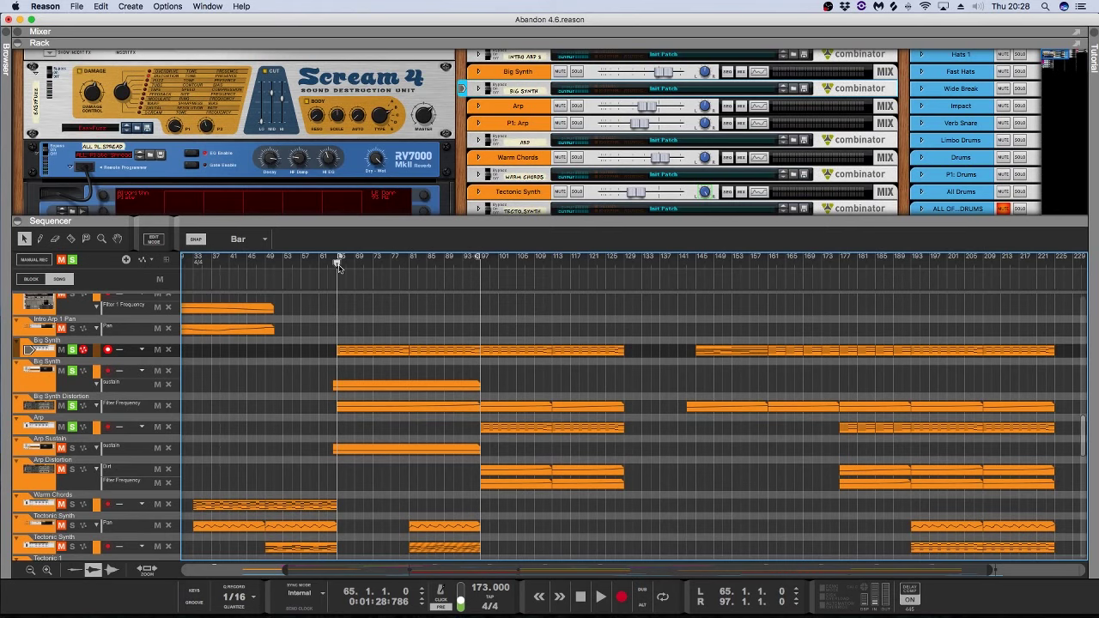
{"action": "key", "text": "space"}
{"action": "left_click", "coordinate": [403, 264]}
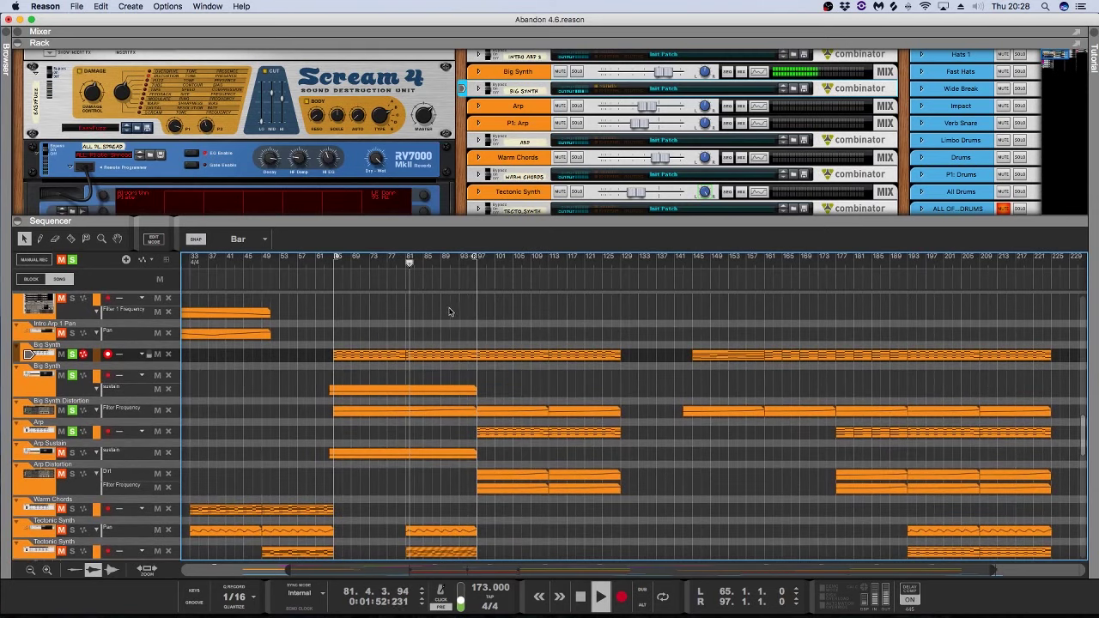
{"action": "left_click", "coordinate": [466, 268]}
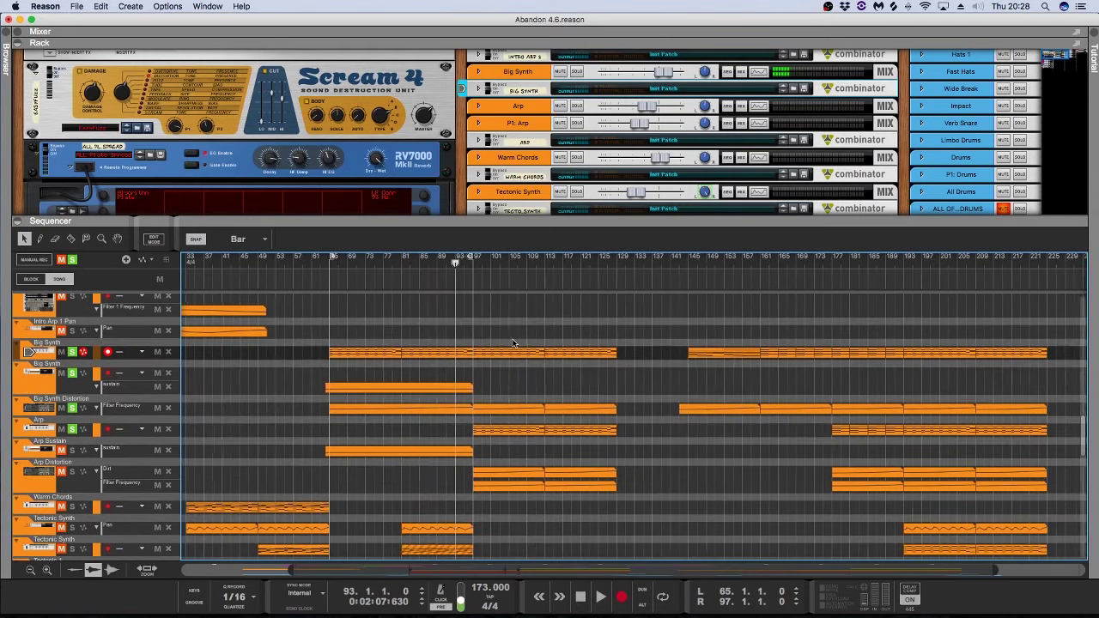
Step: Play the soloed synths briefly from bar 89 and bring the Big Synth's Pulveriser distortion into view for inspection
{"action": "left_click", "coordinate": [437, 263]}
{"action": "key", "text": "space"}
{"action": "scroll", "coordinate": [353, 369], "scroll_direction": "up", "scroll_amount": 2}
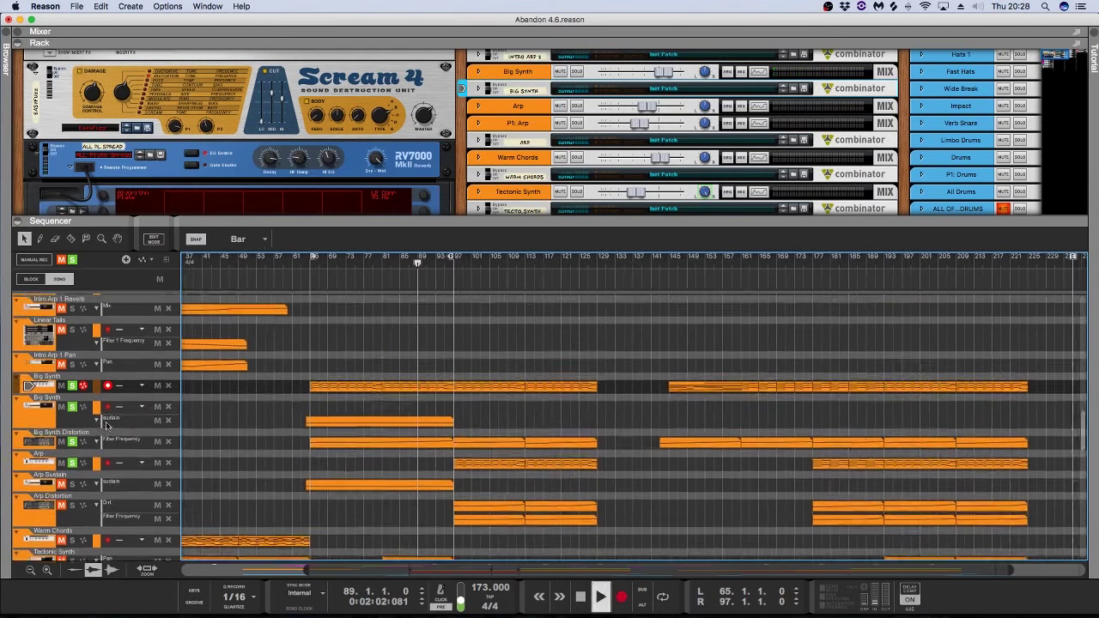
{"action": "scroll", "coordinate": [655, 161], "scroll_direction": "down", "scroll_amount": 10}
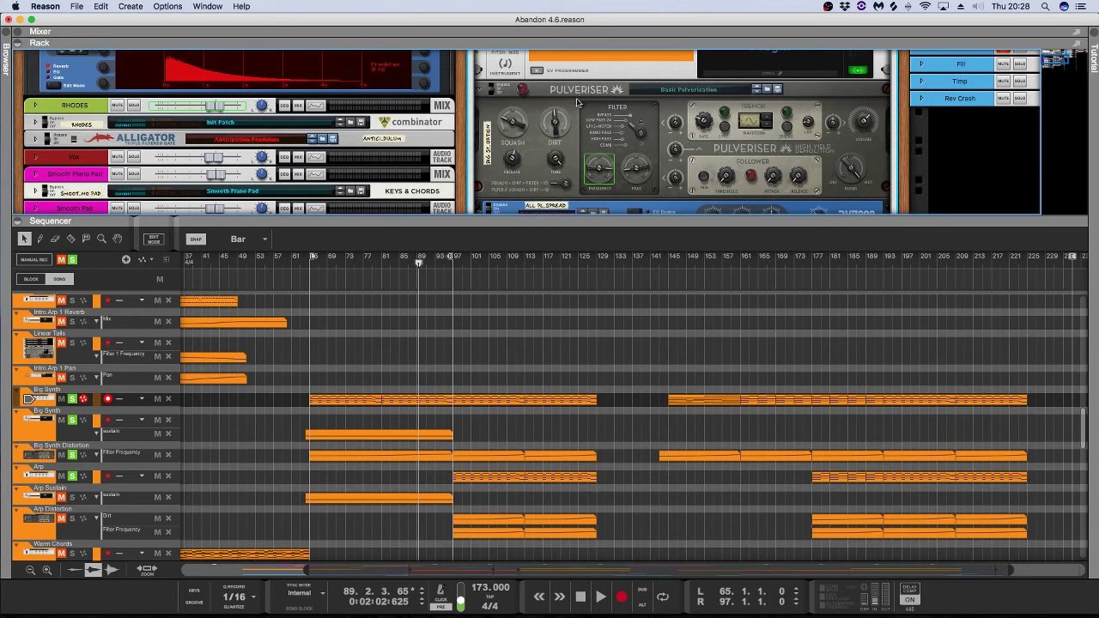
Step: Listen to the soloed synths between bars 93 and 95 with the Pulveriser in view, and return to bar 93
{"action": "left_click", "coordinate": [434, 265]}
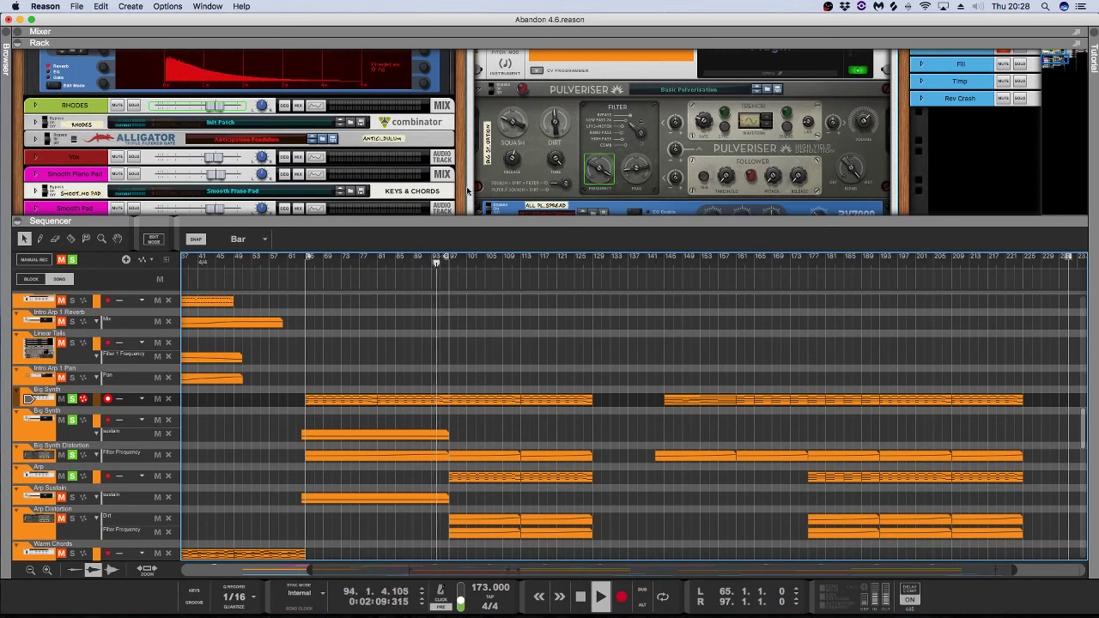
{"action": "left_click", "coordinate": [430, 263]}
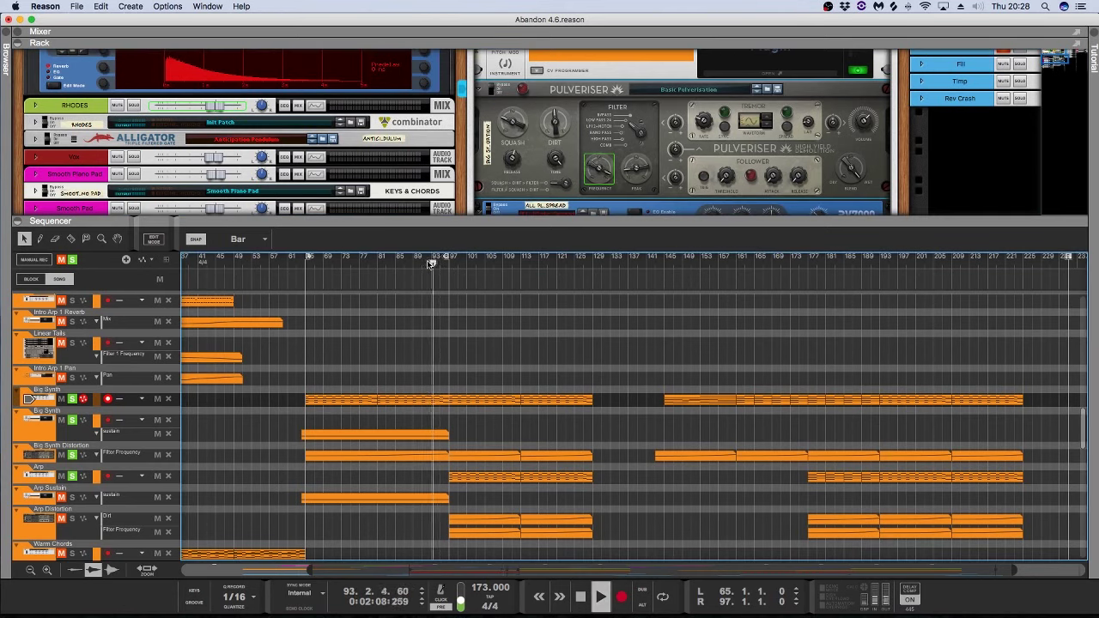
{"action": "key", "text": "space"}
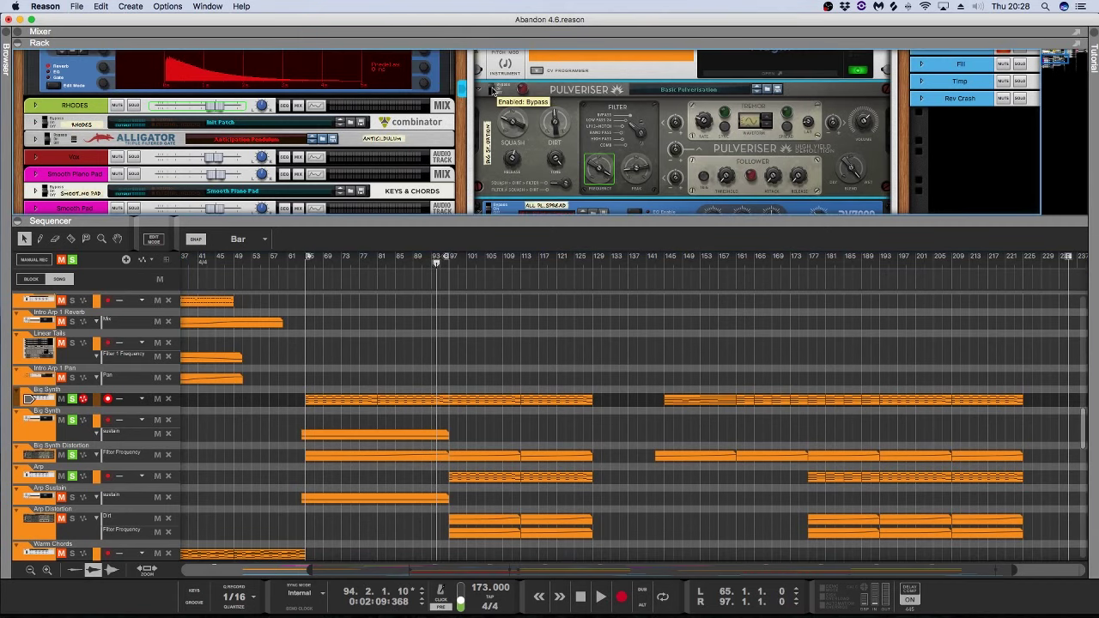
{"action": "key", "text": "space"}
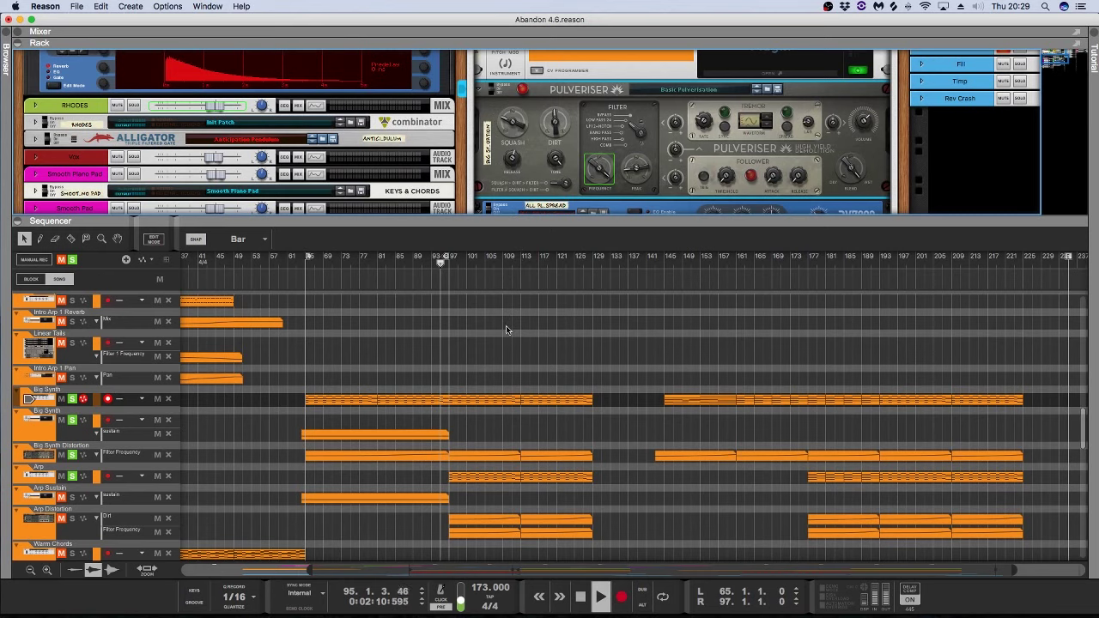
{"action": "key", "text": "space"}
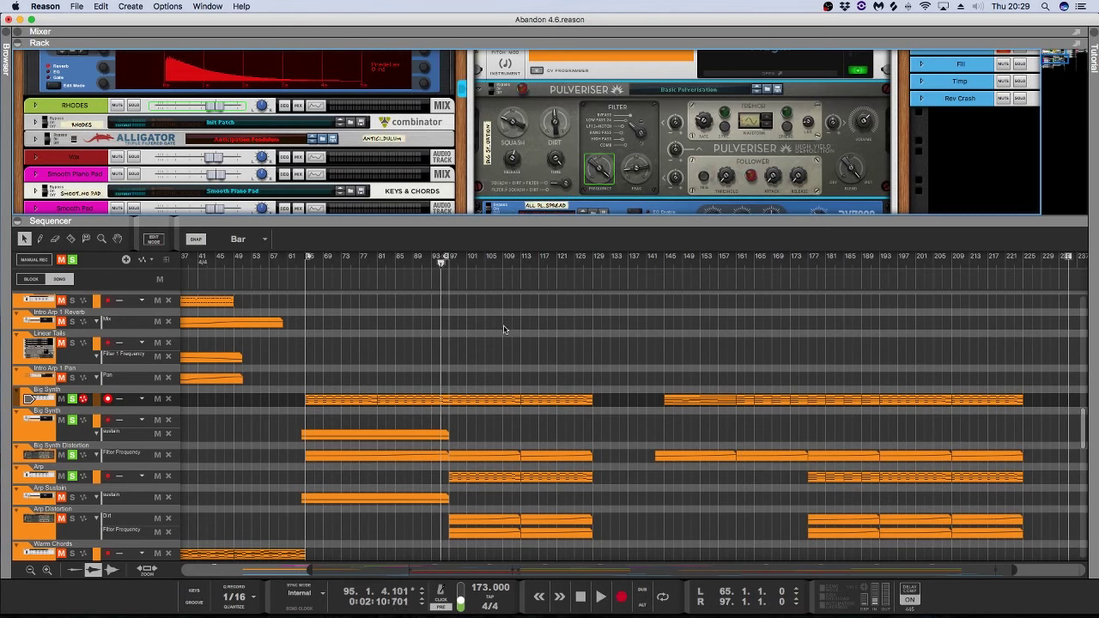
{"action": "left_click", "coordinate": [431, 262]}
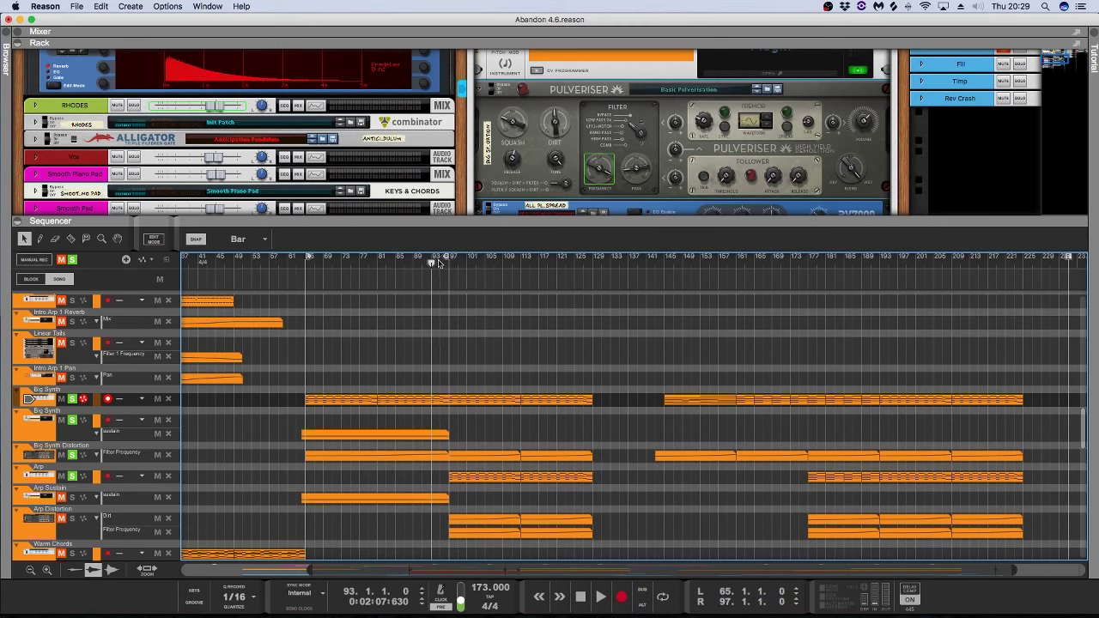
Step: Collapse the BIG SYNTH Combinator and move the right locator to bar 128 during a short playback from bar 93
{"action": "scroll", "coordinate": [524, 144], "scroll_direction": "up", "scroll_amount": 10}
{"action": "left_click", "coordinate": [558, 144]}
{"action": "left_click", "coordinate": [477, 83]}
{"action": "key", "text": "space"}
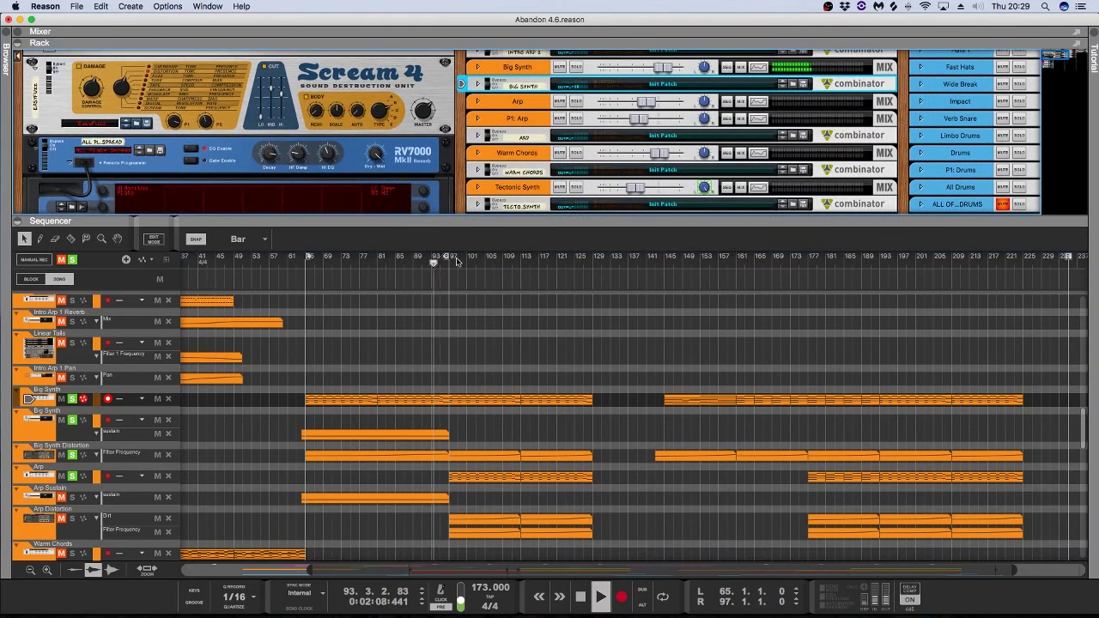
{"action": "left_click_drag", "start_coordinate": [446, 256], "coordinate": [586, 262]}
{"action": "key", "text": "space"}
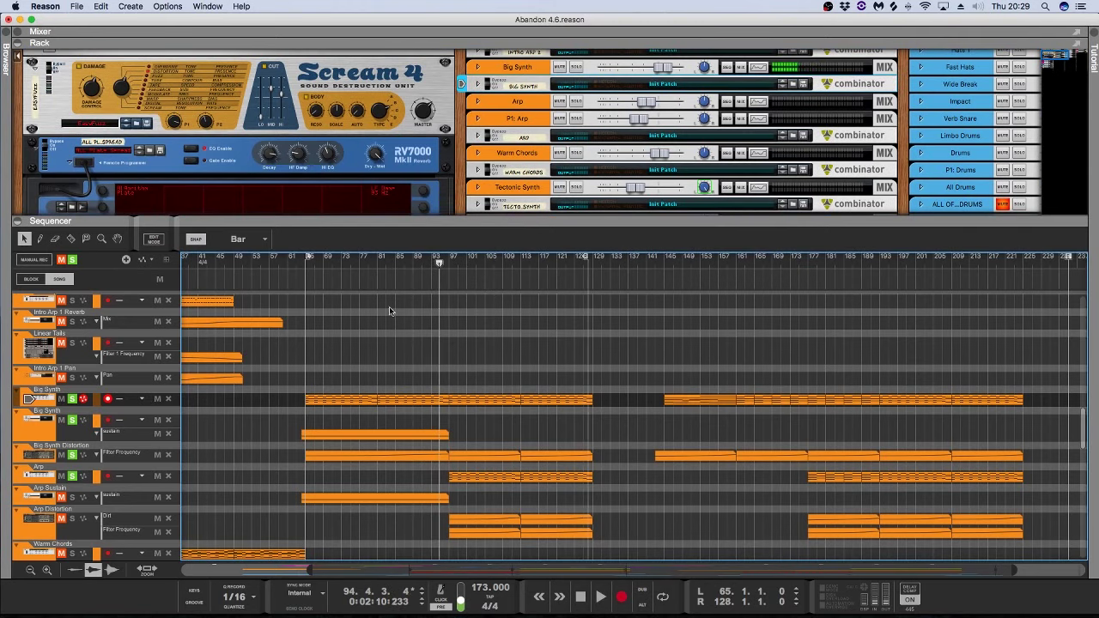
Step: Clear all solos and look over the track list from the basses up to the Atmos, Rhodes and piano tracks
{"action": "left_click", "coordinate": [72, 259]}
{"action": "scroll", "coordinate": [337, 360], "scroll_direction": "down", "scroll_amount": 1}
{"action": "scroll", "coordinate": [338, 360], "scroll_direction": "down", "scroll_amount": 5}
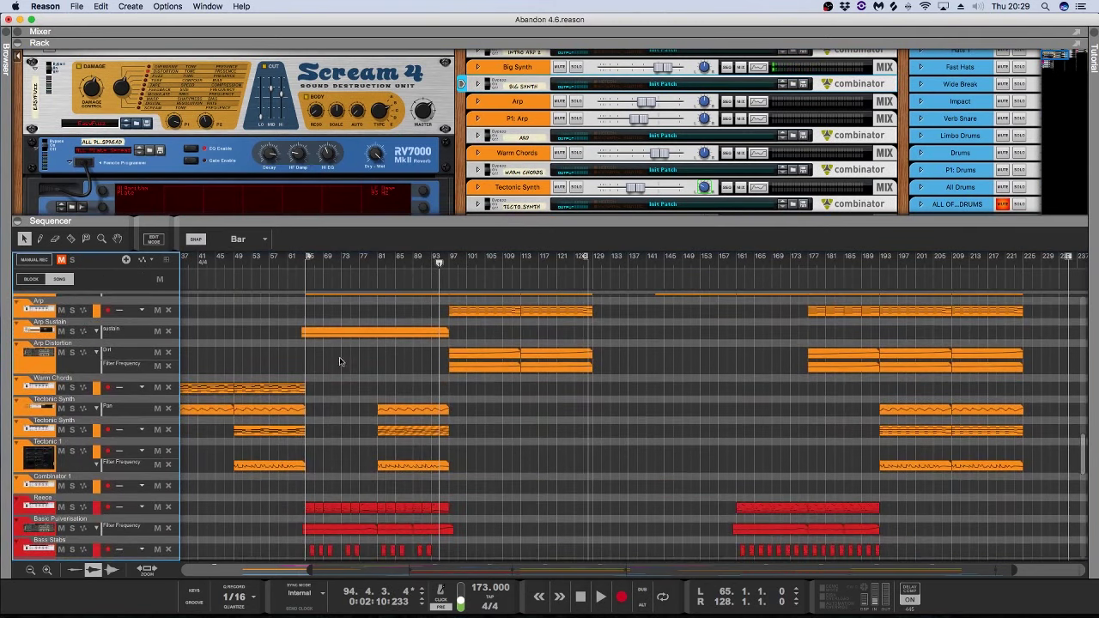
{"action": "scroll", "coordinate": [353, 374], "scroll_direction": "down", "scroll_amount": 6}
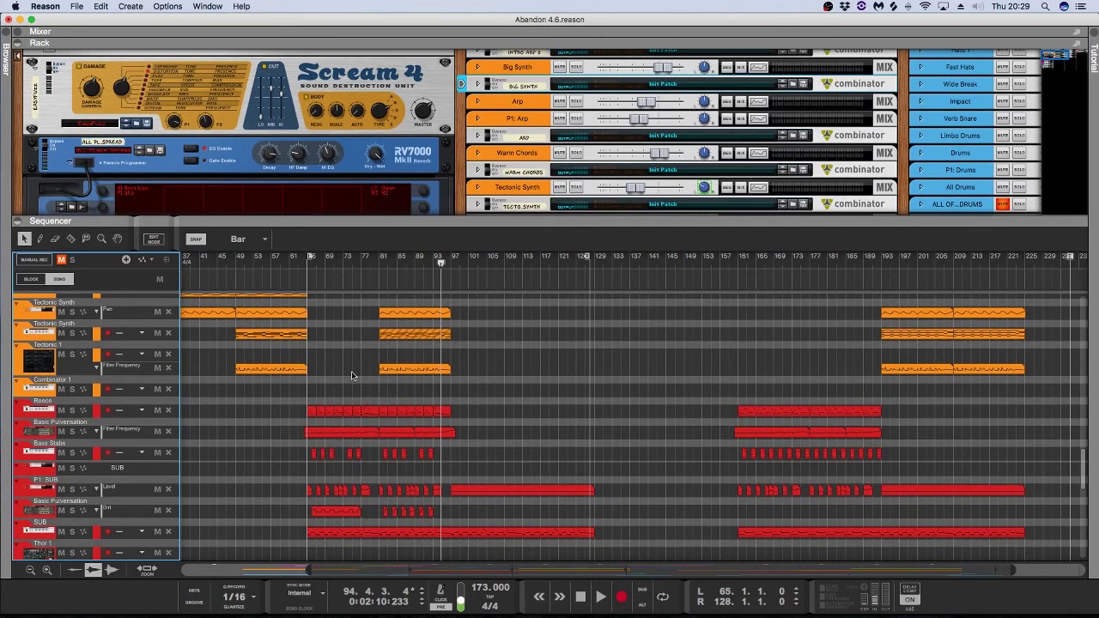
{"action": "scroll", "coordinate": [351, 375], "scroll_direction": "up", "scroll_amount": 10}
{"action": "scroll", "coordinate": [351, 376], "scroll_direction": "up", "scroll_amount": 8}
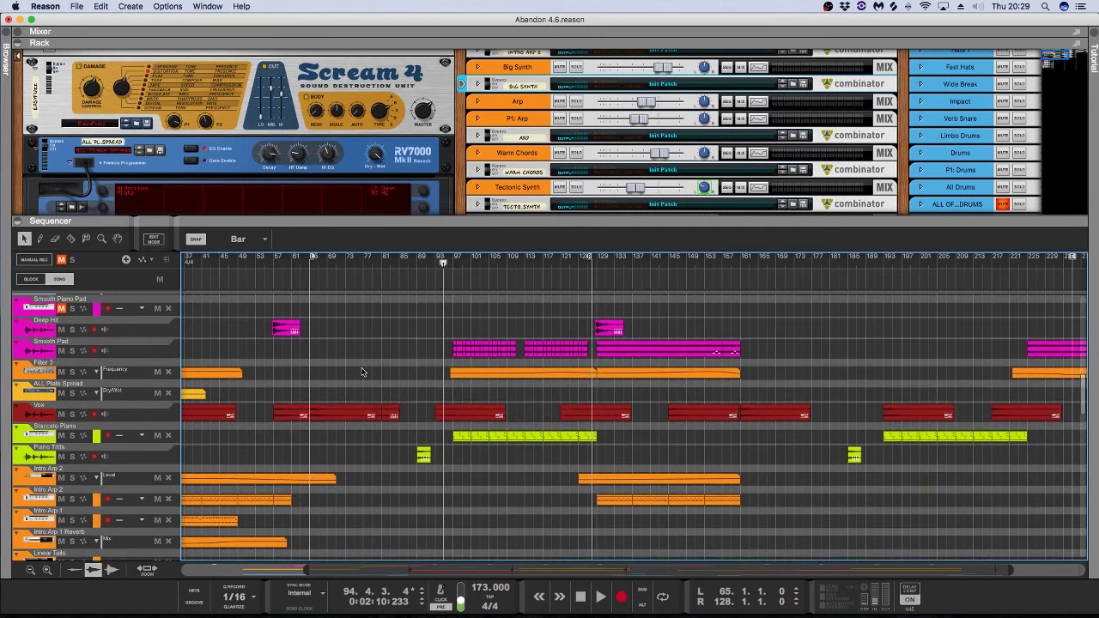
{"action": "scroll", "coordinate": [361, 372], "scroll_direction": "up", "scroll_amount": 20}
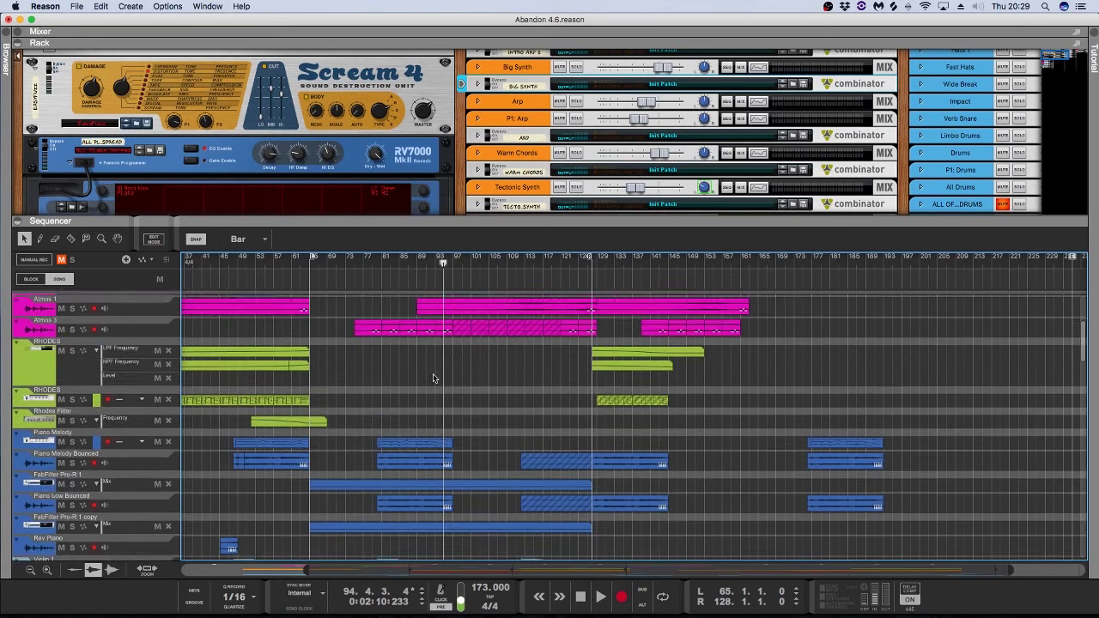
{"action": "scroll", "coordinate": [498, 424], "scroll_direction": "up", "scroll_amount": 2}
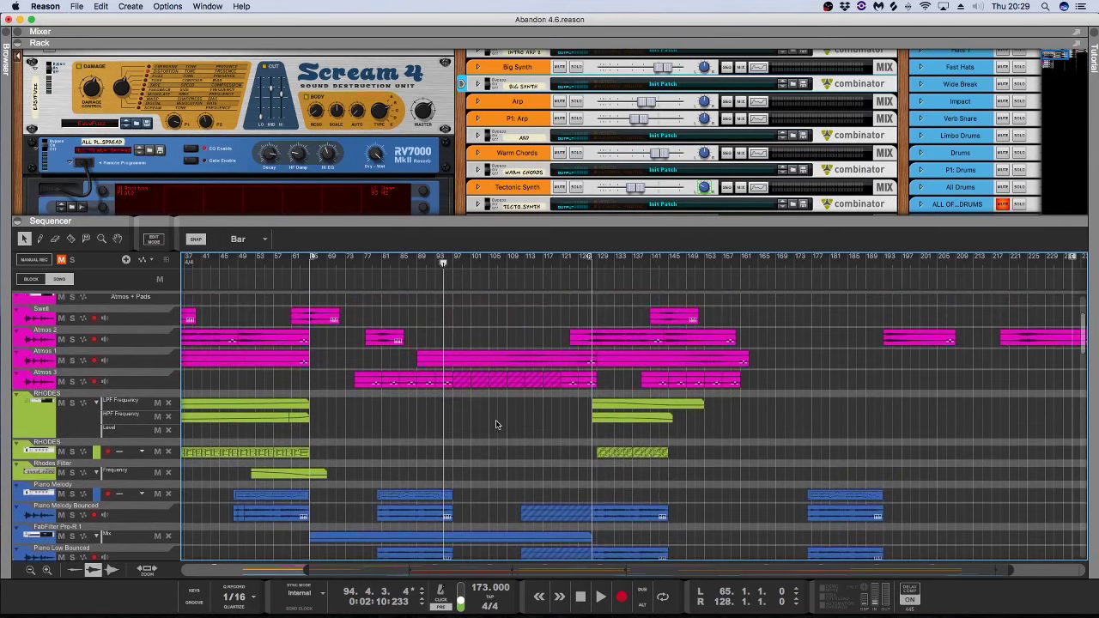
{"action": "scroll", "coordinate": [434, 452], "scroll_direction": "down", "scroll_amount": 2}
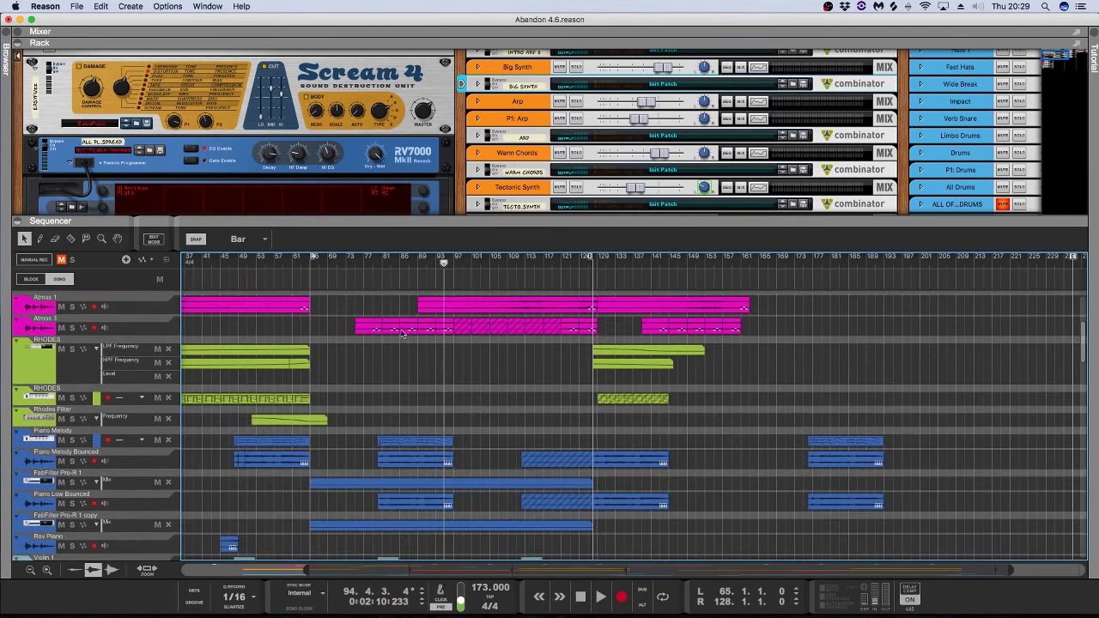
Step: Solo the Piano Low Bounced track and audition it in short bursts from bar 80
{"action": "left_click", "coordinate": [379, 262]}
{"action": "key", "text": "space"}
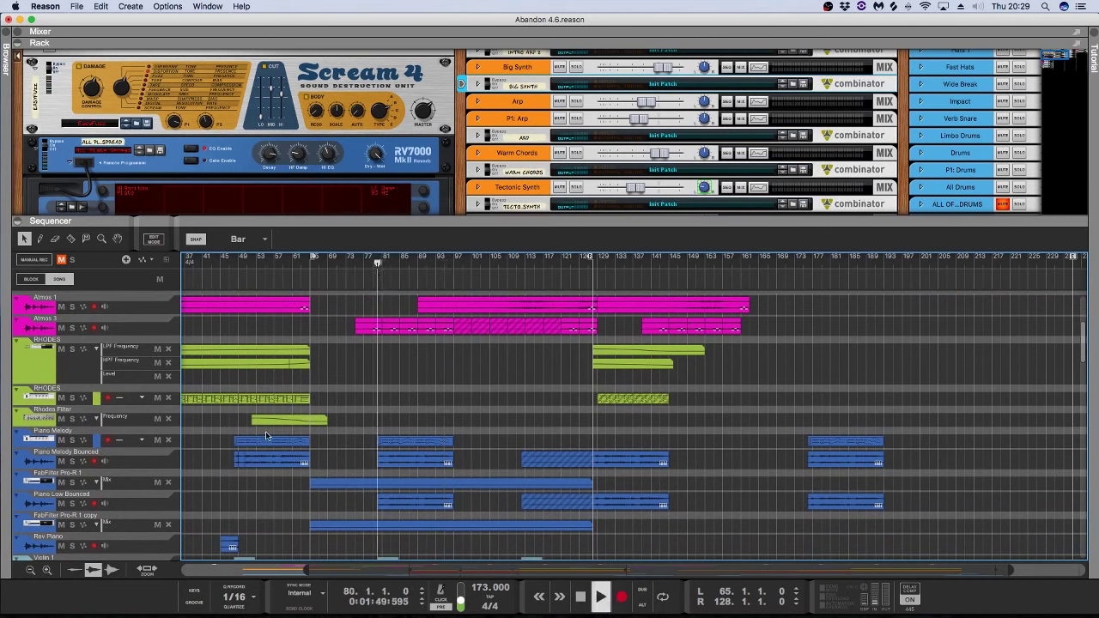
{"action": "left_click", "coordinate": [72, 504]}
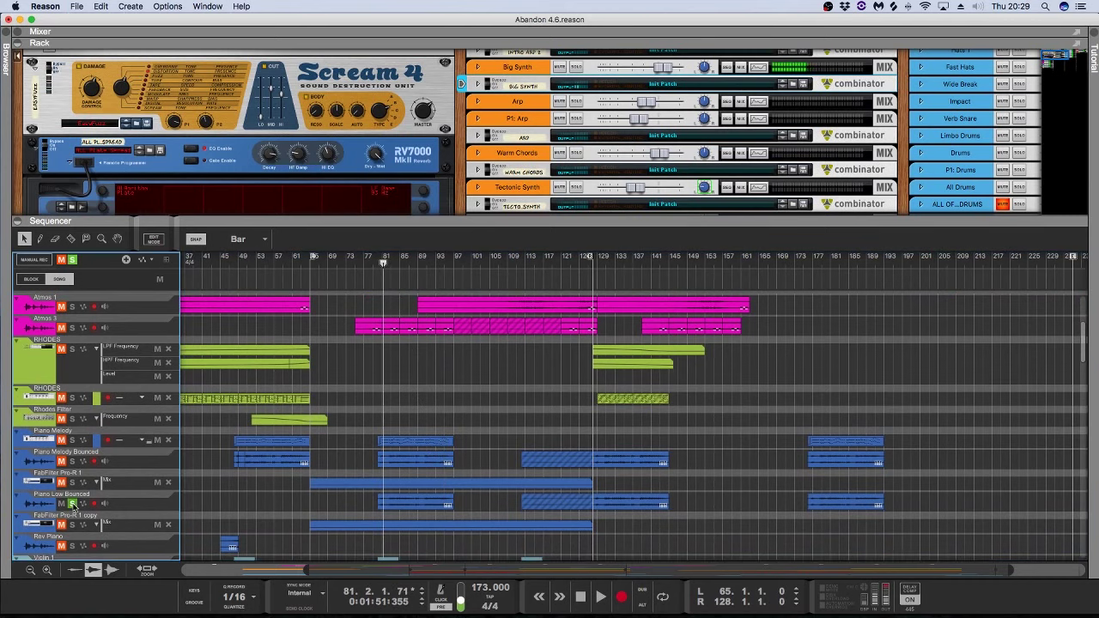
{"action": "key", "text": "space"}
{"action": "left_click", "coordinate": [380, 264]}
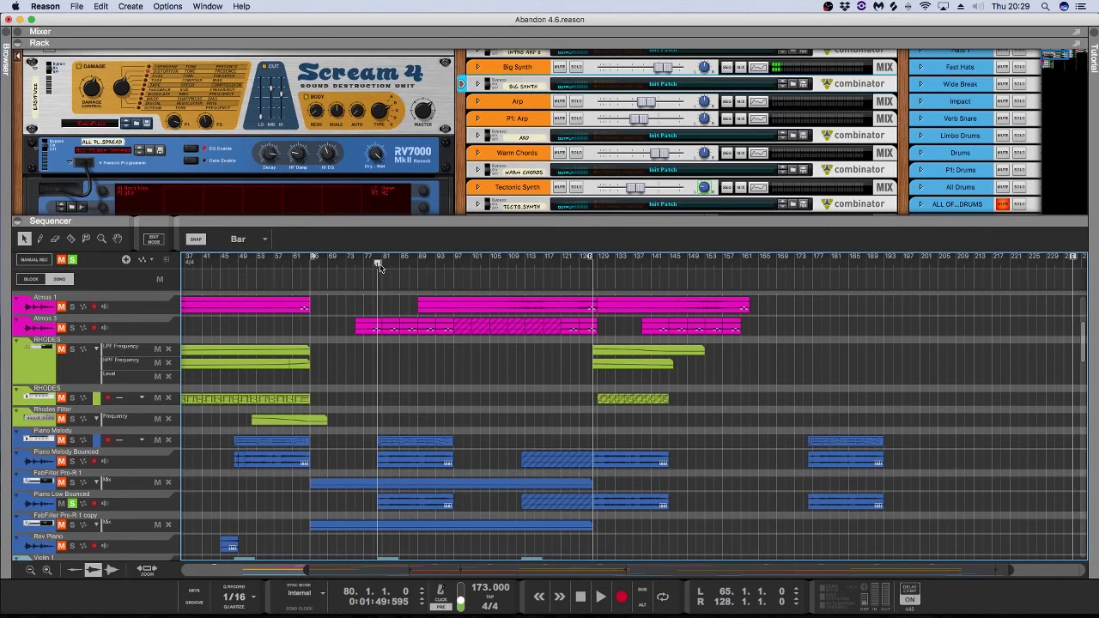
{"action": "key", "text": "space"}
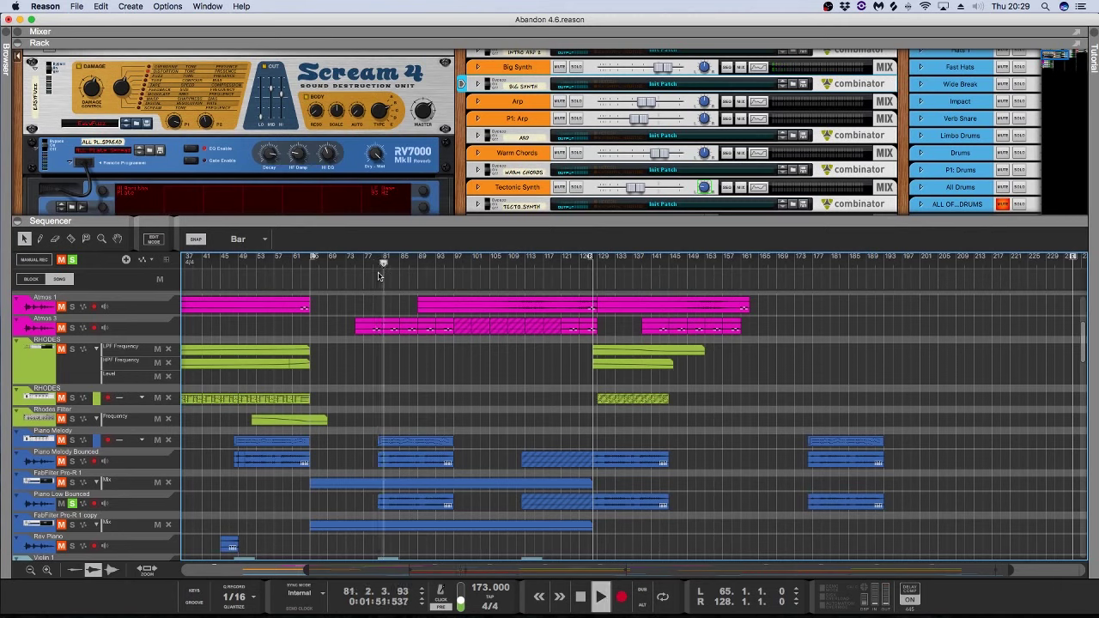
{"action": "key", "text": "space"}
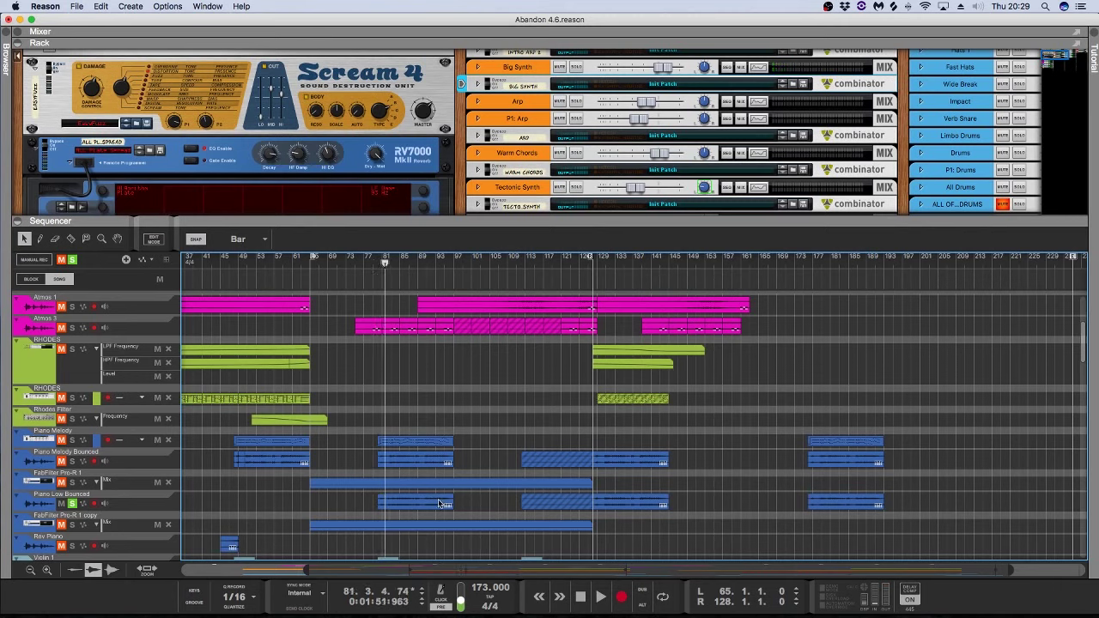
{"action": "key", "text": "space"}
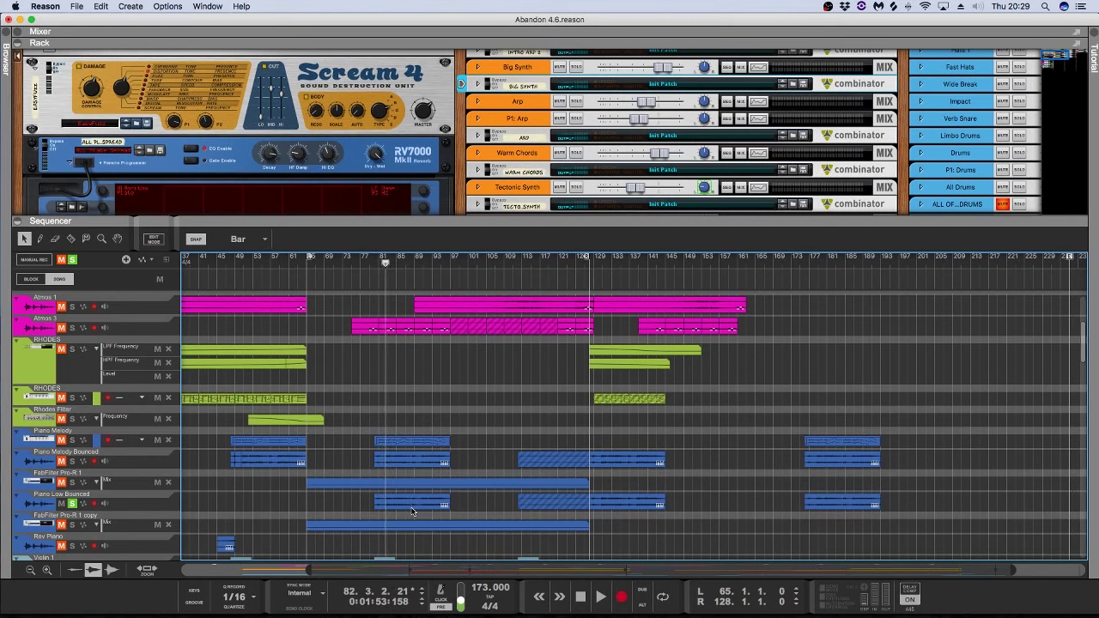
Step: Add Piano Melody Bounced and Piano Melody to the solo and listen until about bar 89
{"action": "left_click", "coordinate": [72, 462]}
{"action": "key", "text": "space"}
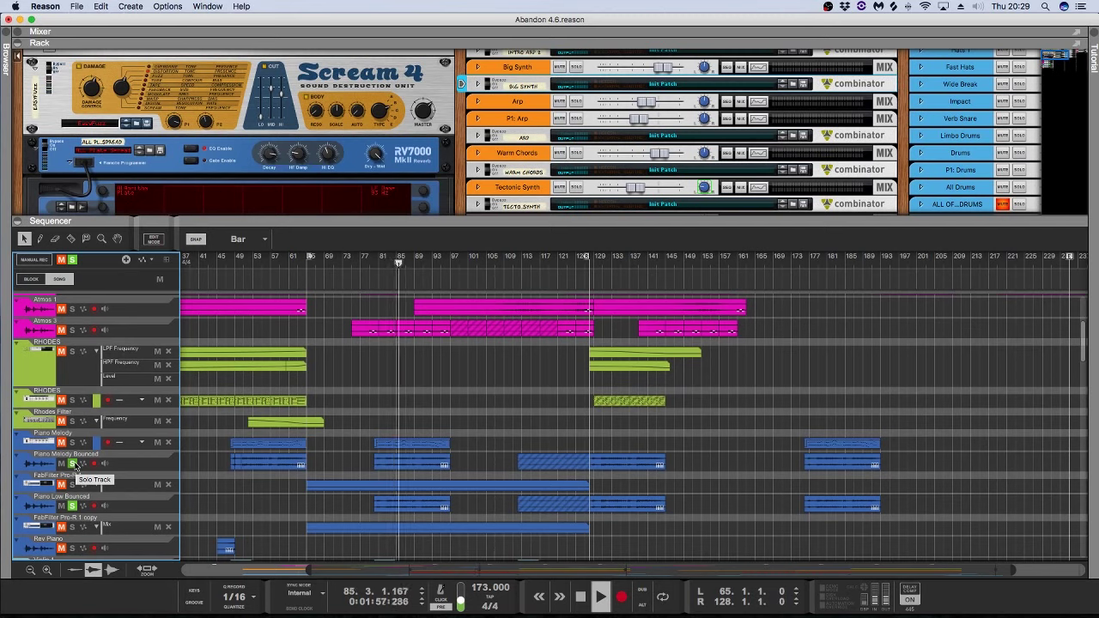
{"action": "left_click", "coordinate": [72, 442]}
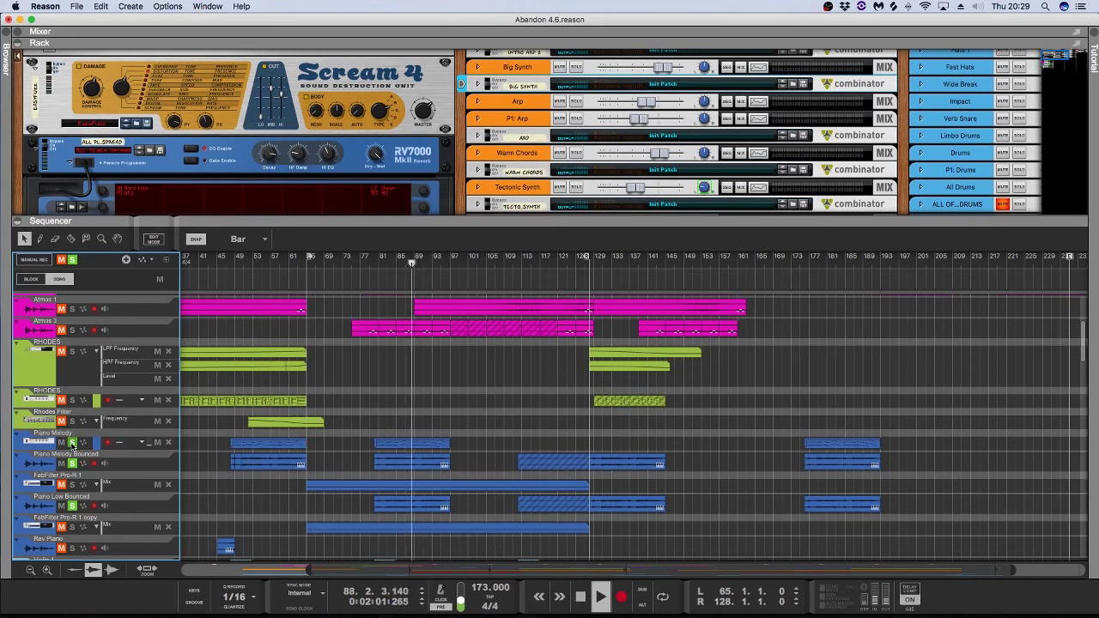
{"action": "key", "text": "space"}
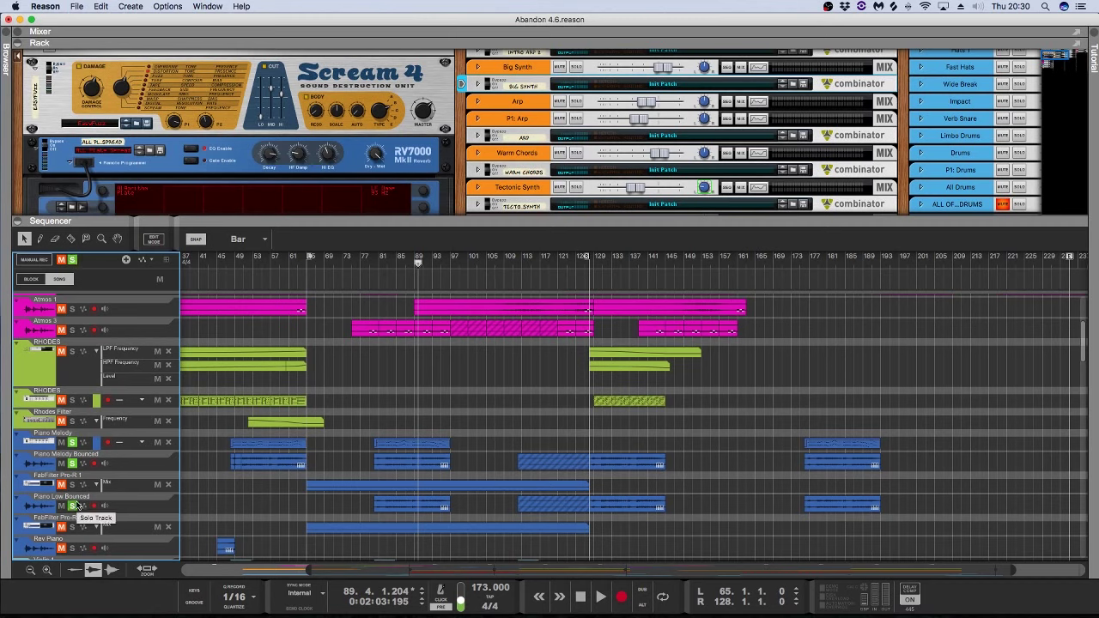
Step: Compare the soloed pianos up to about bar 92, toggling the solos of Piano Melody Bounced and Piano Melody
{"action": "key", "text": "space"}
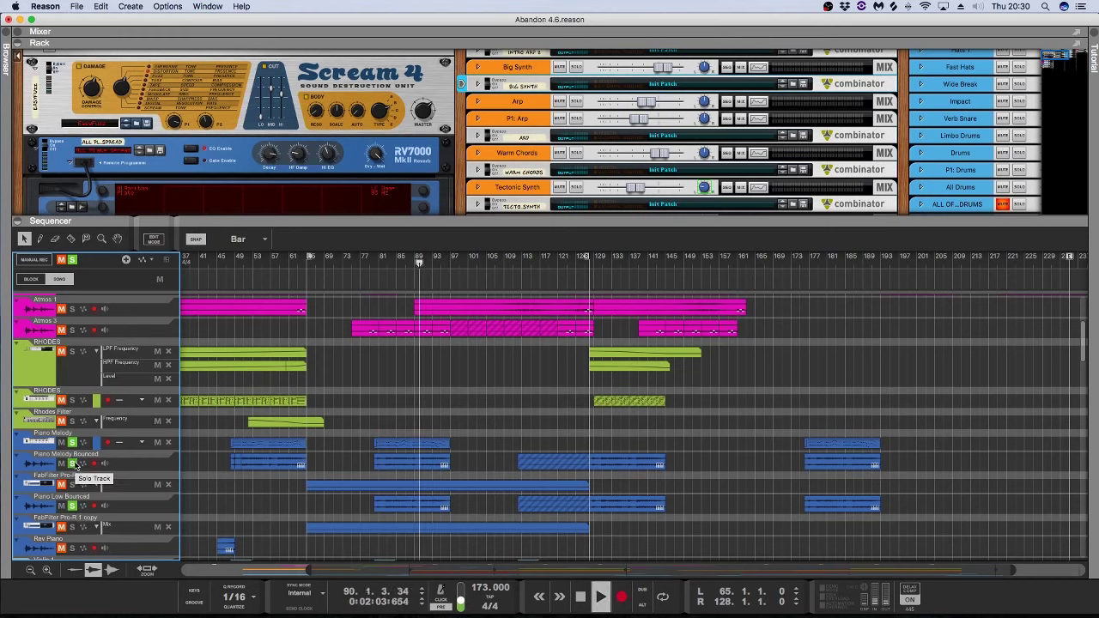
{"action": "left_click", "coordinate": [73, 464]}
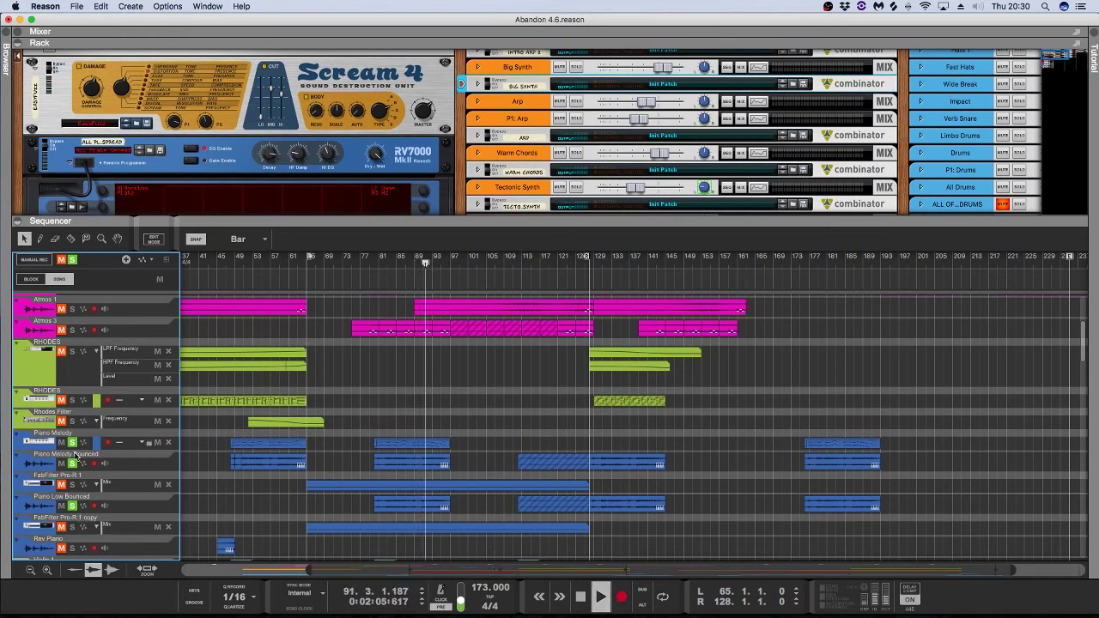
{"action": "left_click", "coordinate": [73, 442]}
{"action": "key", "text": "space"}
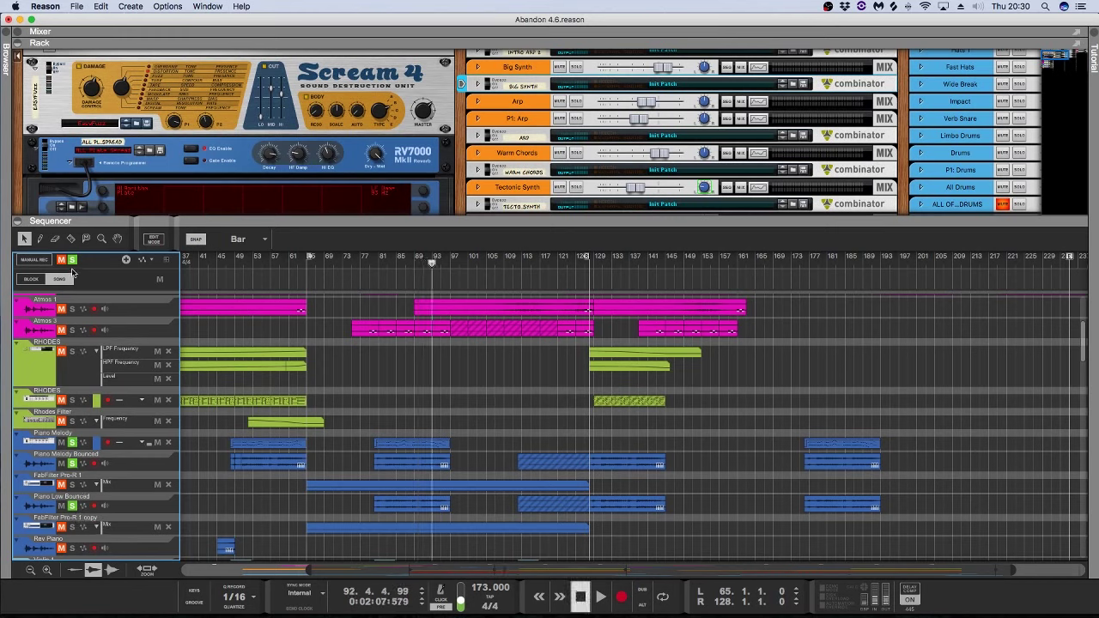
Step: Clear the piano solos, solo Atmos 3 and listen to it from bar 81
{"action": "scroll", "coordinate": [409, 364], "scroll_direction": "up", "scroll_amount": 4}
{"action": "left_click", "coordinate": [382, 271]}
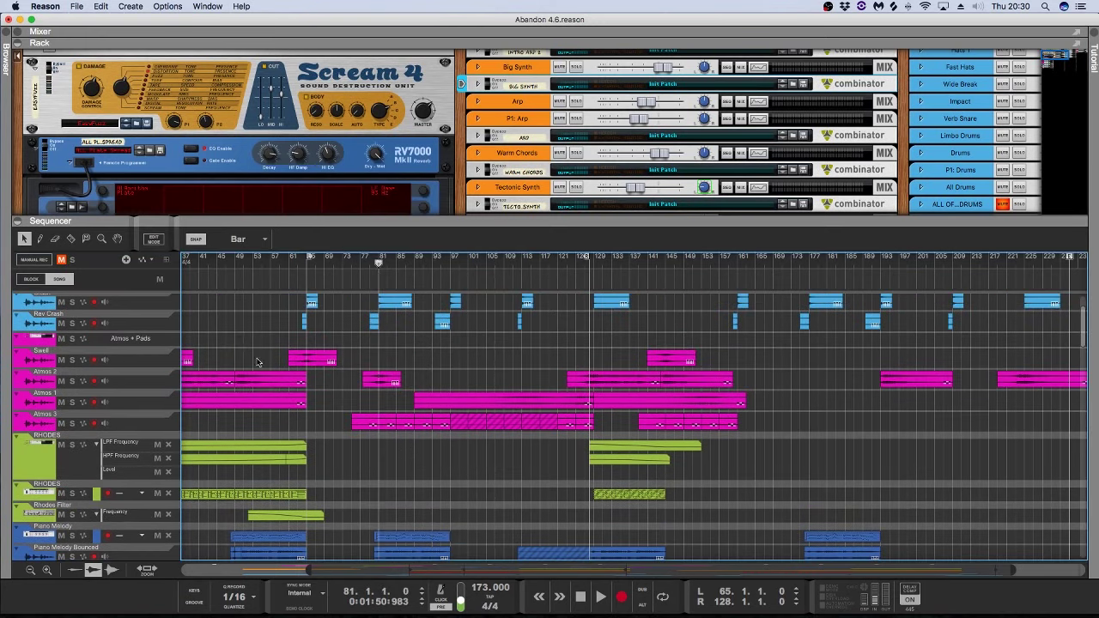
{"action": "left_click", "coordinate": [74, 422]}
{"action": "key", "text": "space"}
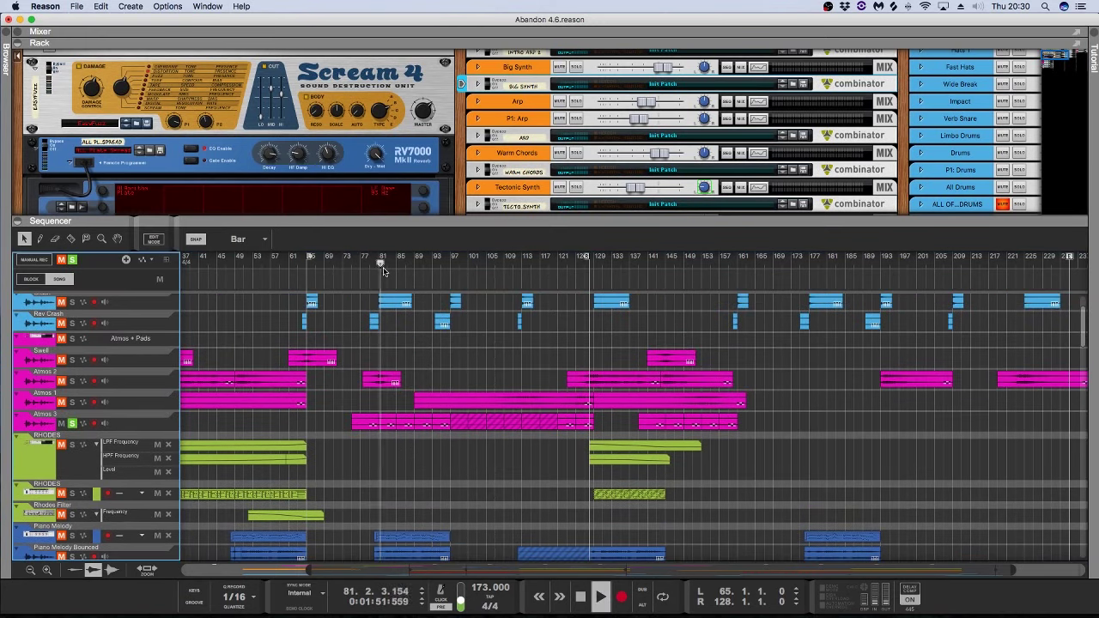
{"action": "scroll", "coordinate": [400, 335], "scroll_direction": "left", "scroll_amount": 5}
{"action": "key", "text": "space"}
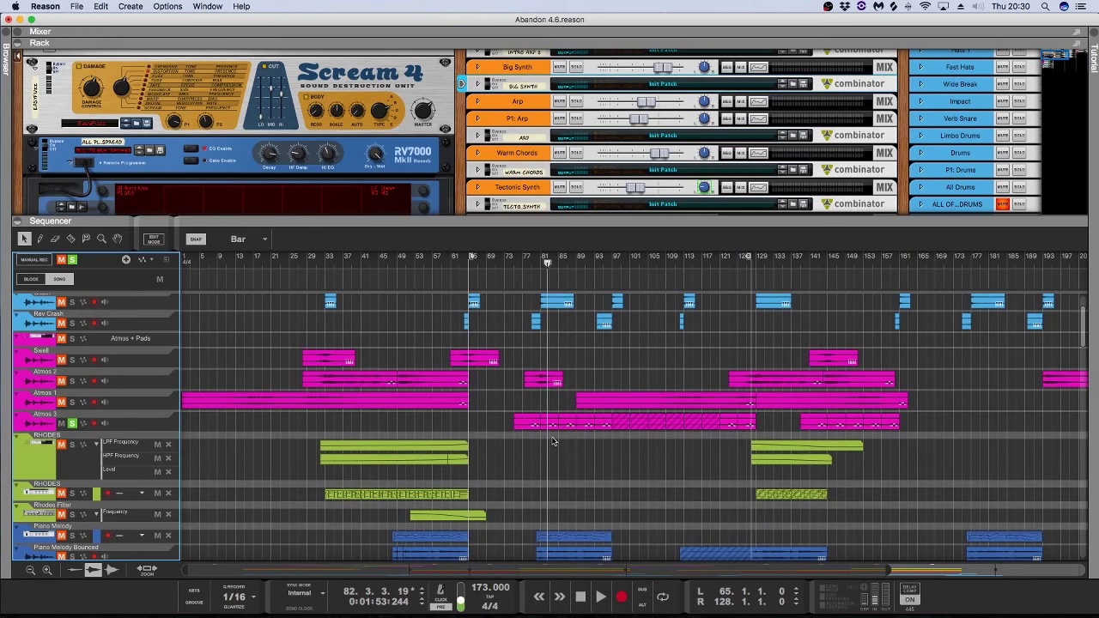
Step: Inspect the opening Atmos 1 clip, deselect it, and audition the soloed Atmos 3 from bar 80 to about bar 90
{"action": "left_click", "coordinate": [321, 409]}
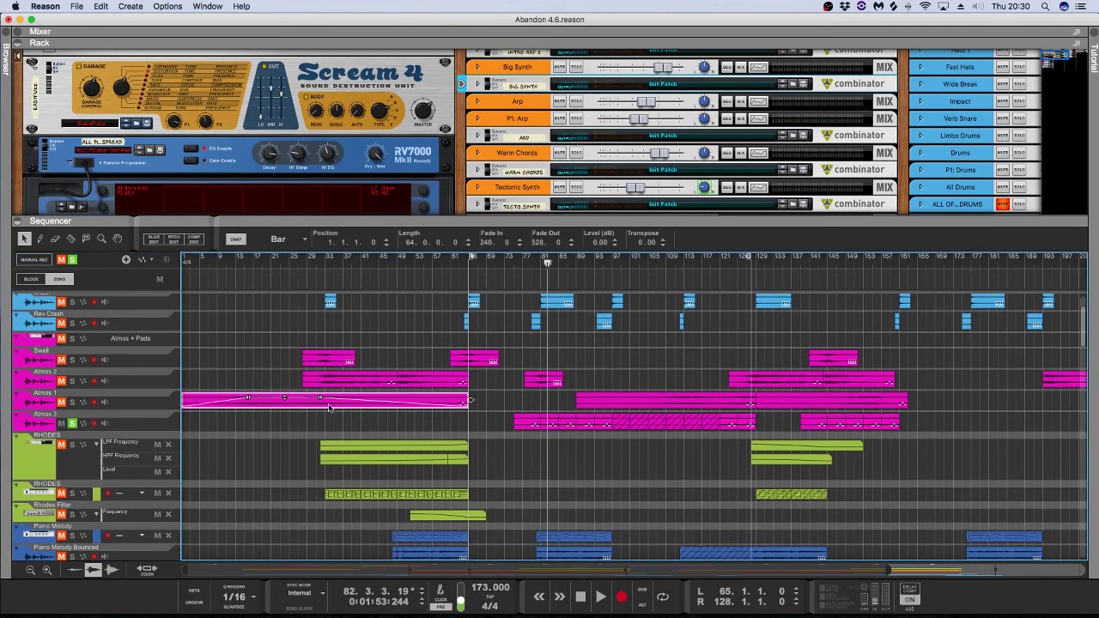
{"action": "left_click", "coordinate": [542, 446]}
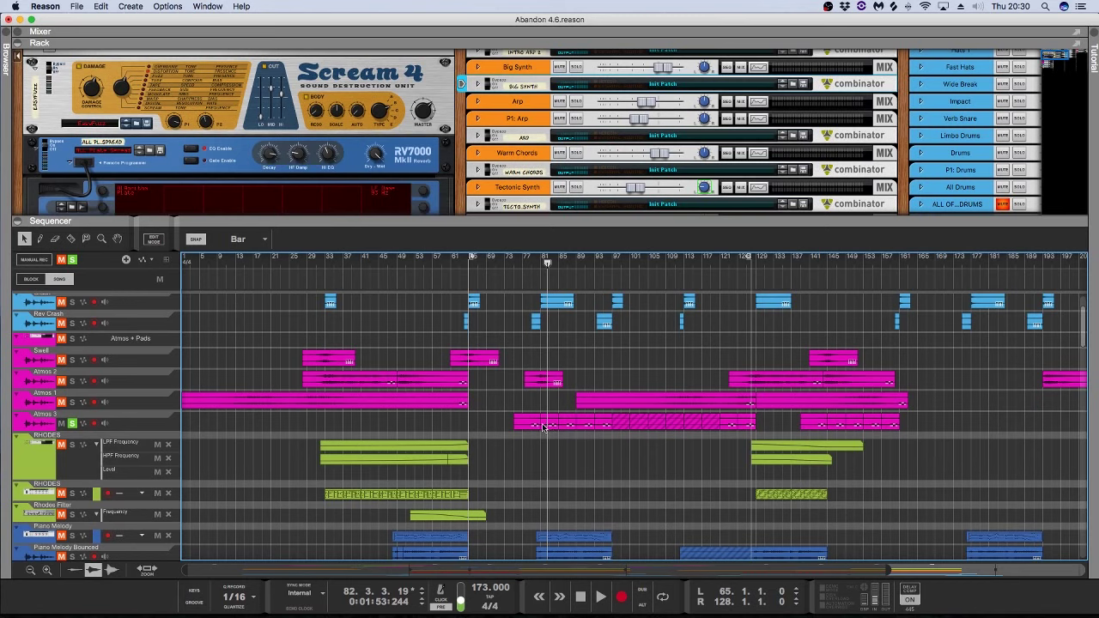
{"action": "left_click", "coordinate": [538, 274]}
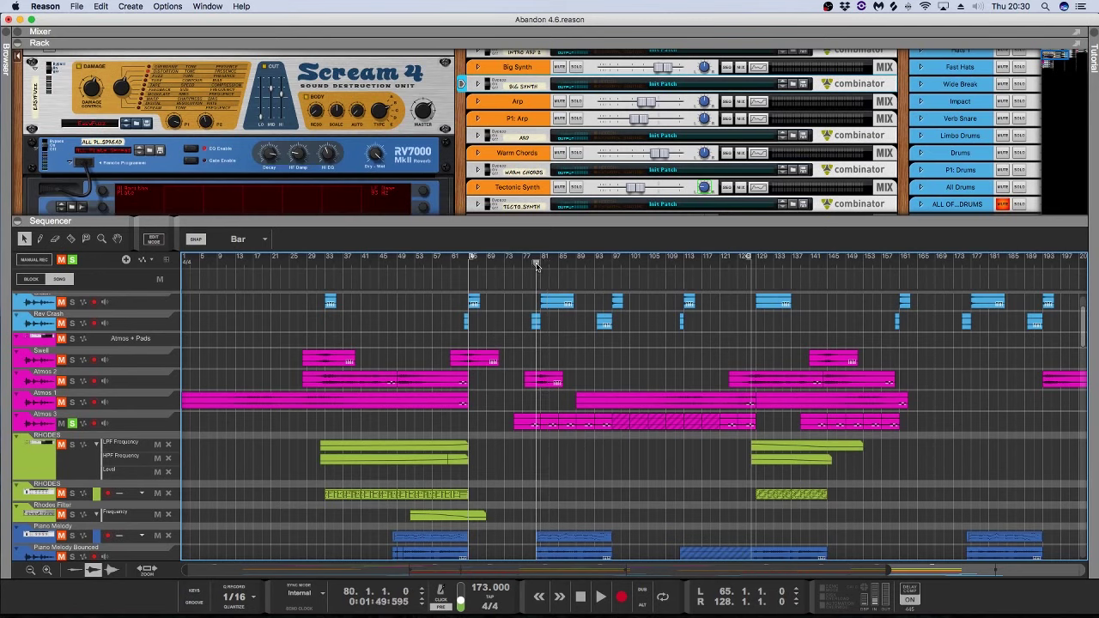
{"action": "key", "text": "space"}
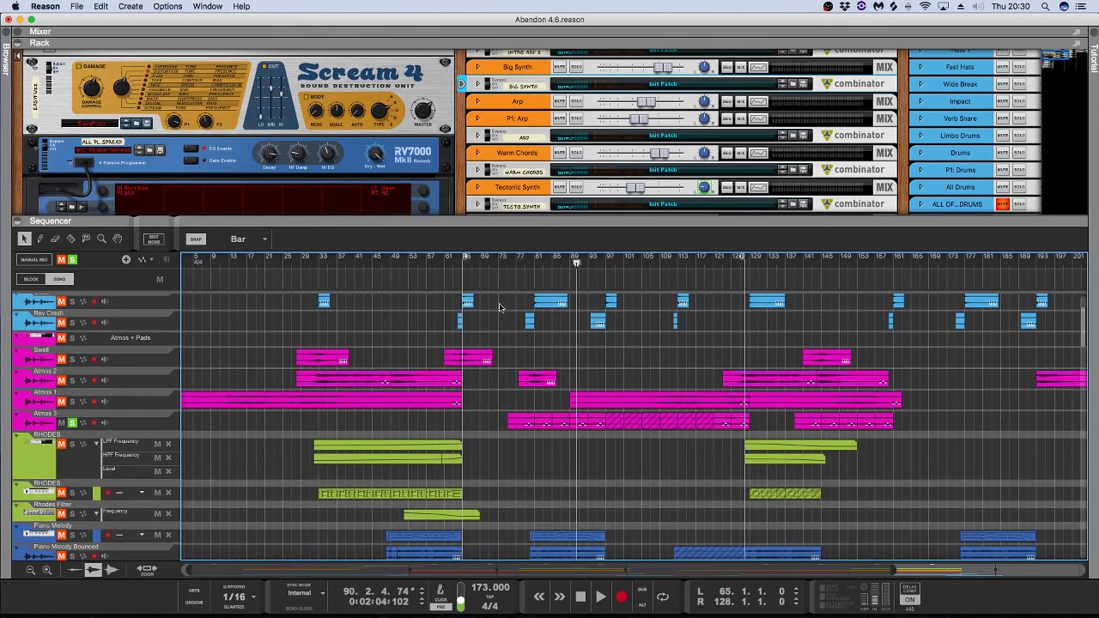
Step: Unsolo Atmos 3, audition Atmos 2 alone from around bar 79, remove its solo and return to bar 80
{"action": "left_click", "coordinate": [526, 264]}
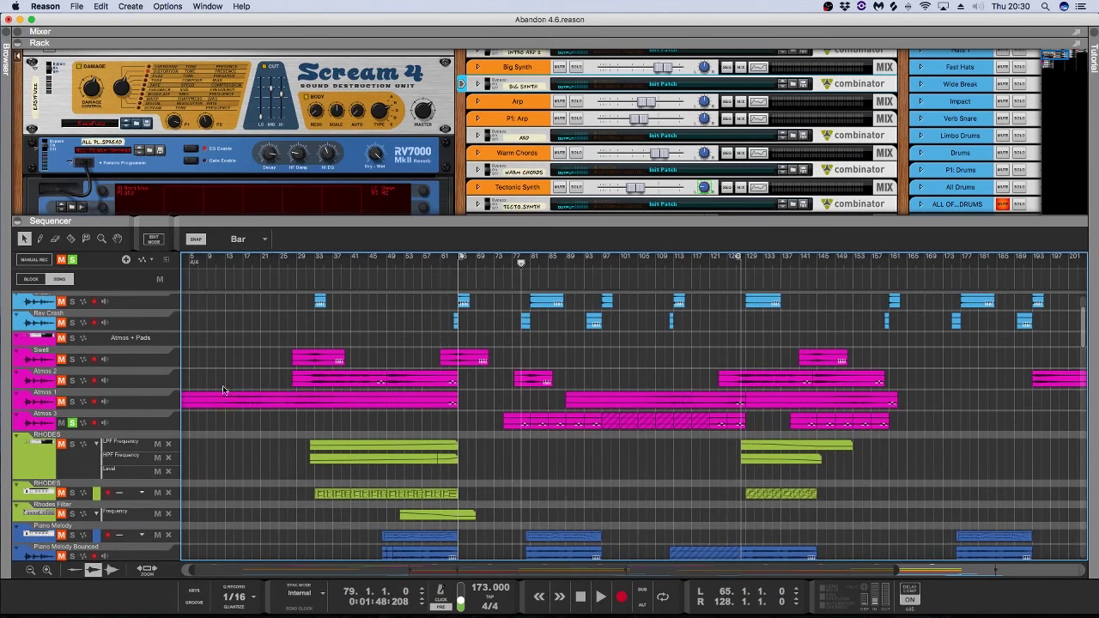
{"action": "left_click", "coordinate": [72, 422]}
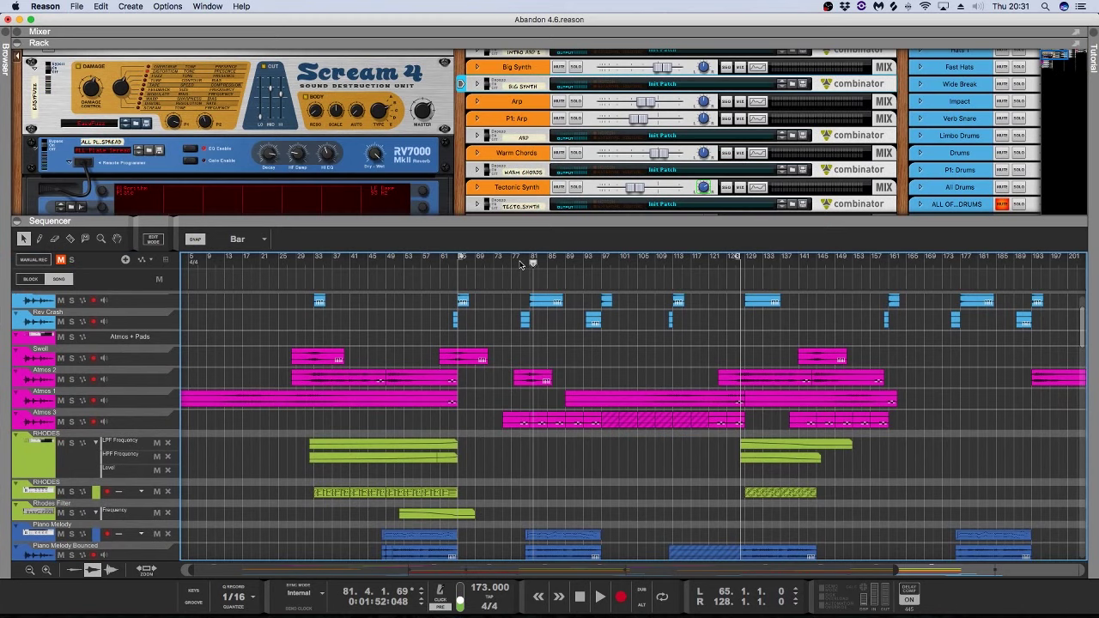
{"action": "key", "text": "space"}
{"action": "left_click", "coordinate": [73, 379]}
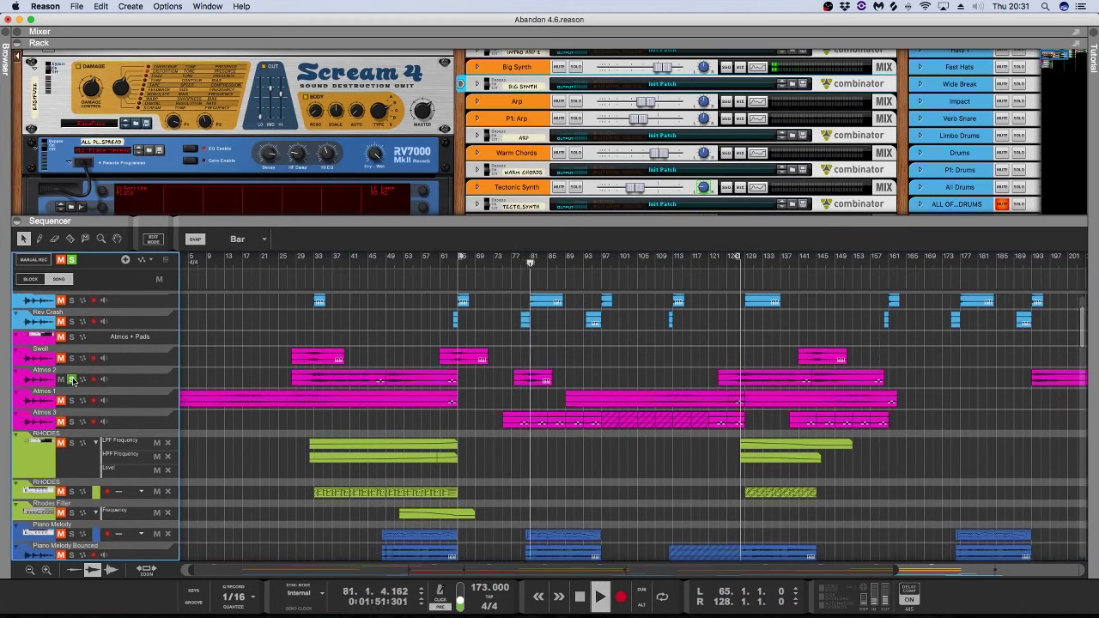
{"action": "left_click", "coordinate": [73, 380]}
{"action": "scroll", "coordinate": [413, 356], "scroll_direction": "up", "scroll_amount": 2}
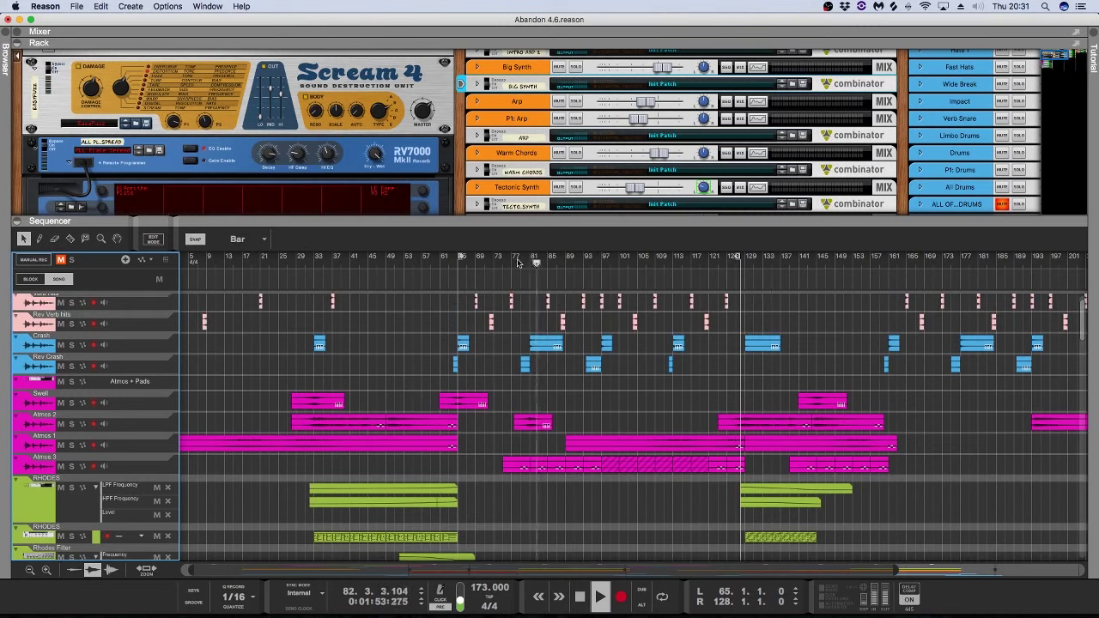
{"action": "key", "text": "space"}
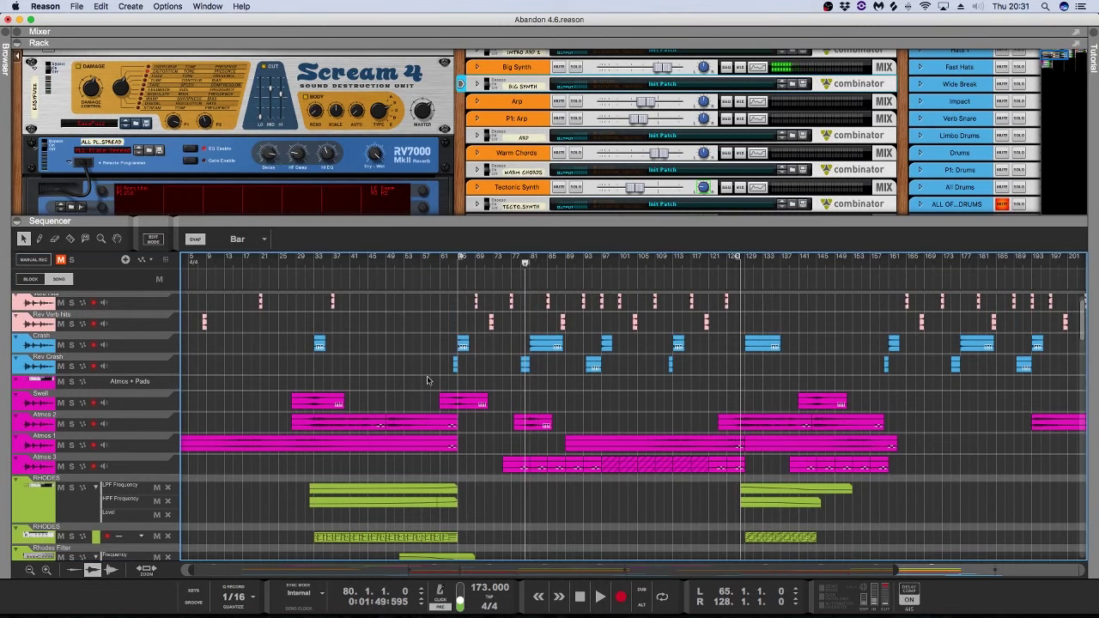
Step: Solo the Vox track, listen to it from bar 80 to bar 83, and remove its solo
{"action": "scroll", "coordinate": [429, 382], "scroll_direction": "up", "scroll_amount": 1}
{"action": "scroll", "coordinate": [521, 306], "scroll_direction": "down", "scroll_amount": 10}
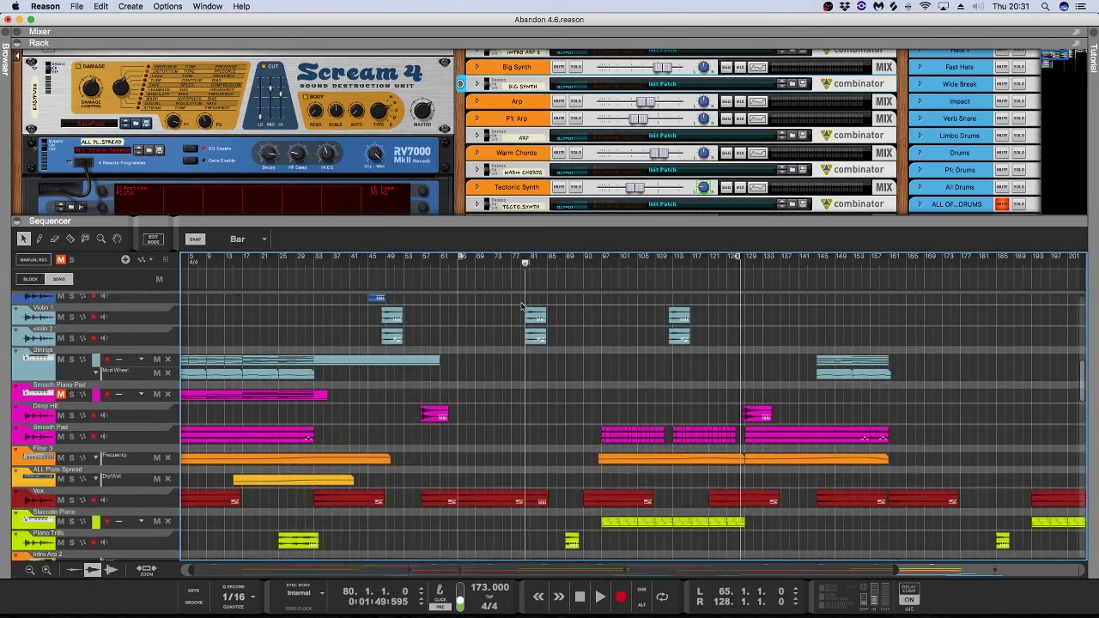
{"action": "scroll", "coordinate": [521, 306], "scroll_direction": "down", "scroll_amount": 10}
{"action": "key", "text": "space"}
{"action": "key", "text": "space"}
{"action": "left_click", "coordinate": [72, 359]}
{"action": "key", "text": "space"}
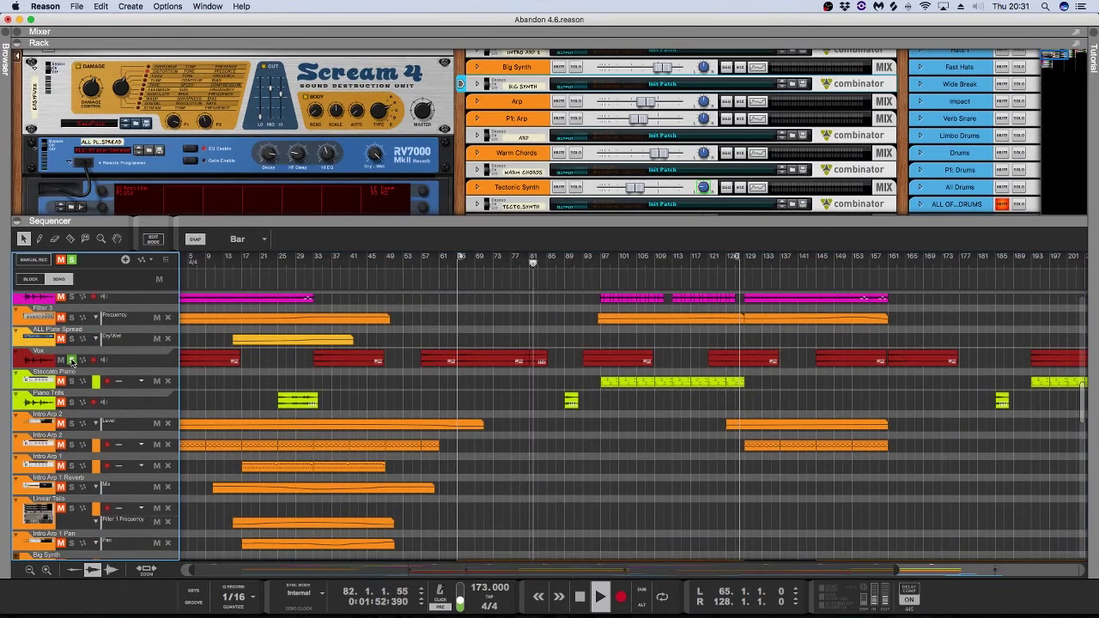
{"action": "key", "text": "space"}
{"action": "left_click", "coordinate": [72, 360]}
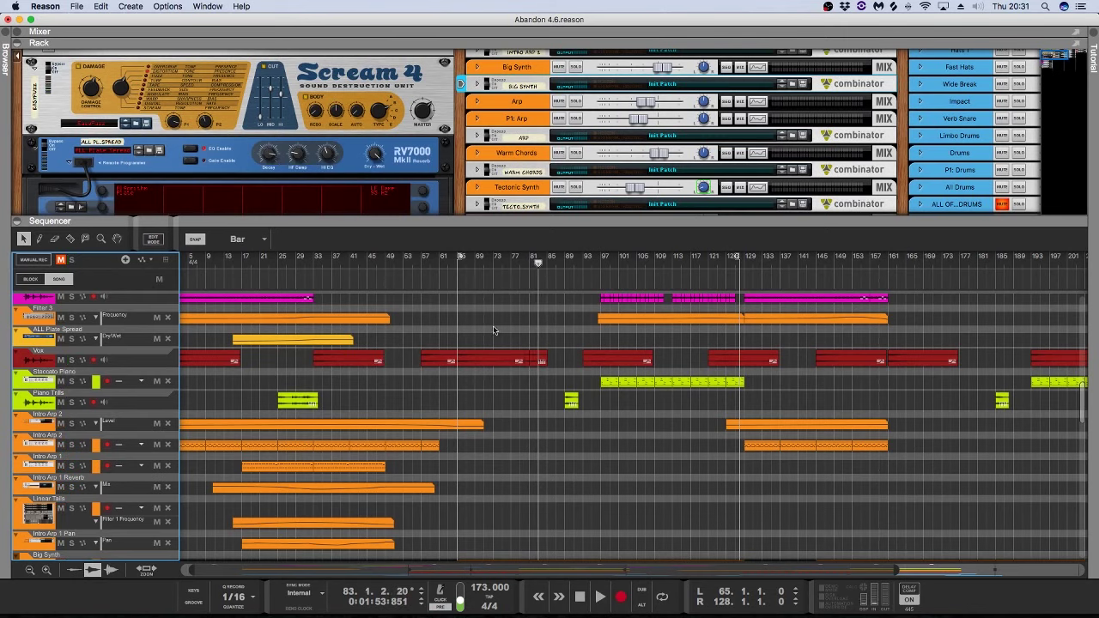
Step: Look through the synth, bass and drum tracks and back up to Verb Hits, placing the playhead at bar 65
{"action": "scroll", "coordinate": [515, 331], "scroll_direction": "down", "scroll_amount": 5}
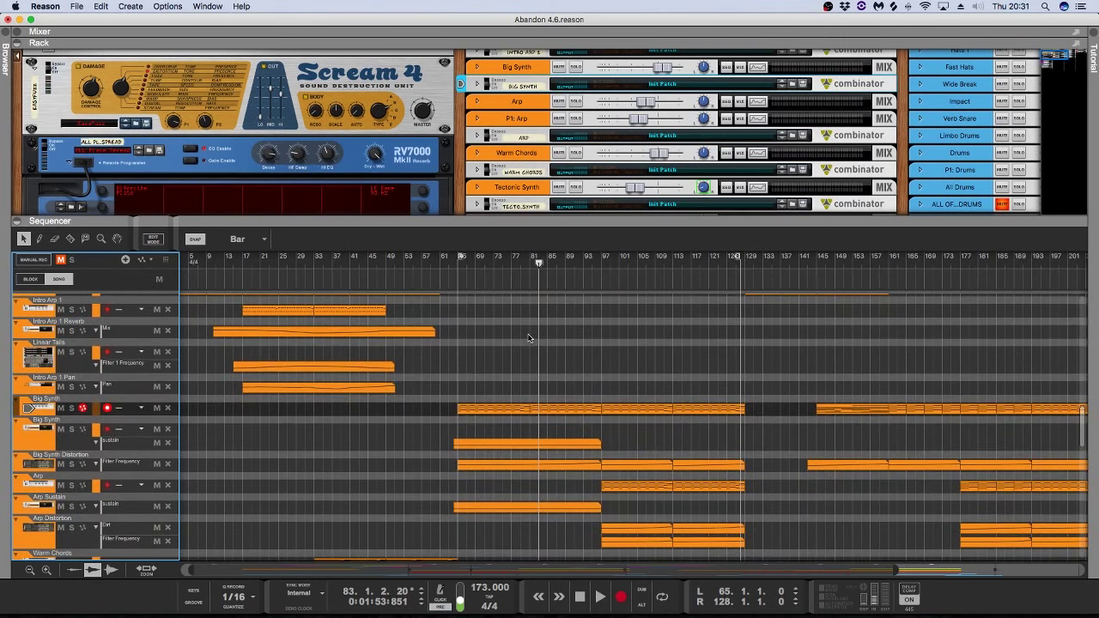
{"action": "scroll", "coordinate": [529, 337], "scroll_direction": "down", "scroll_amount": 12}
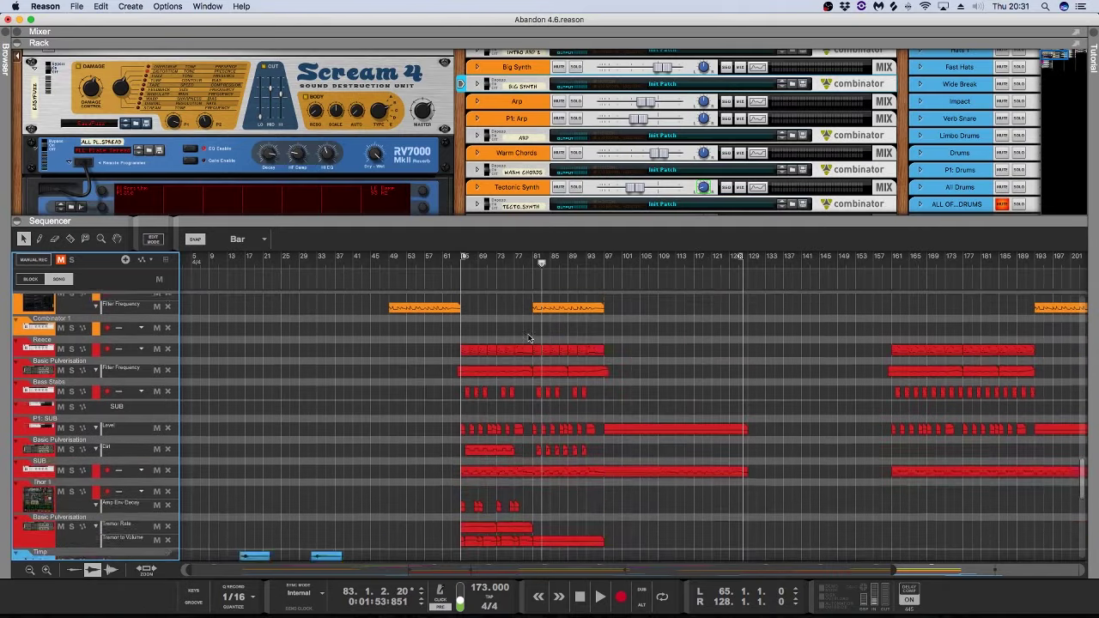
{"action": "scroll", "coordinate": [529, 337], "scroll_direction": "down", "scroll_amount": 10}
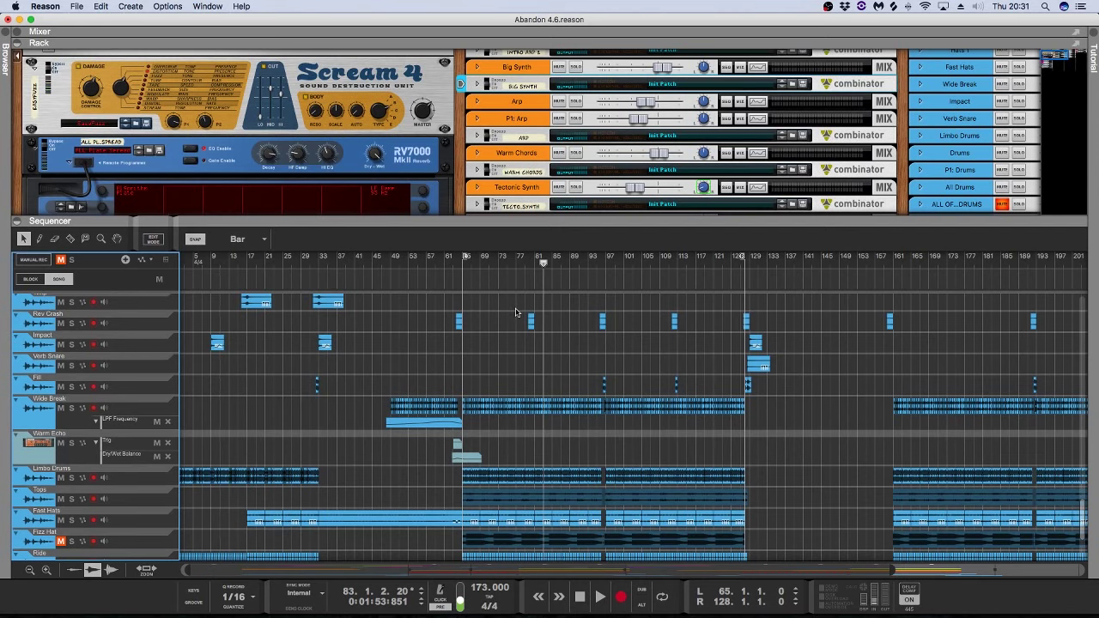
{"action": "scroll", "coordinate": [514, 312], "scroll_direction": "up", "scroll_amount": 14}
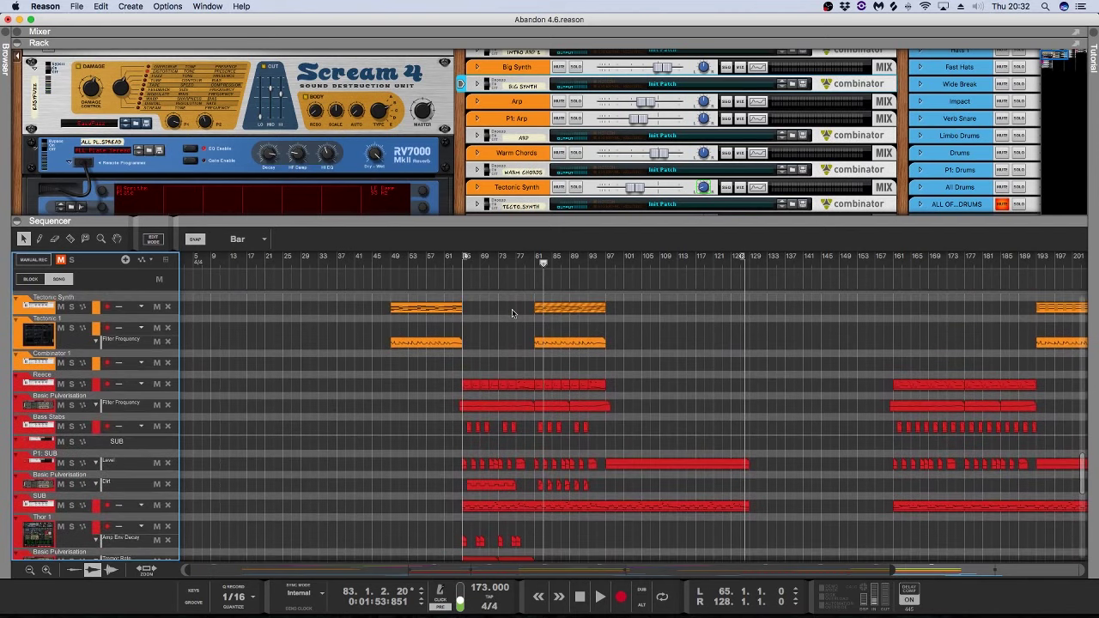
{"action": "left_click", "coordinate": [462, 266]}
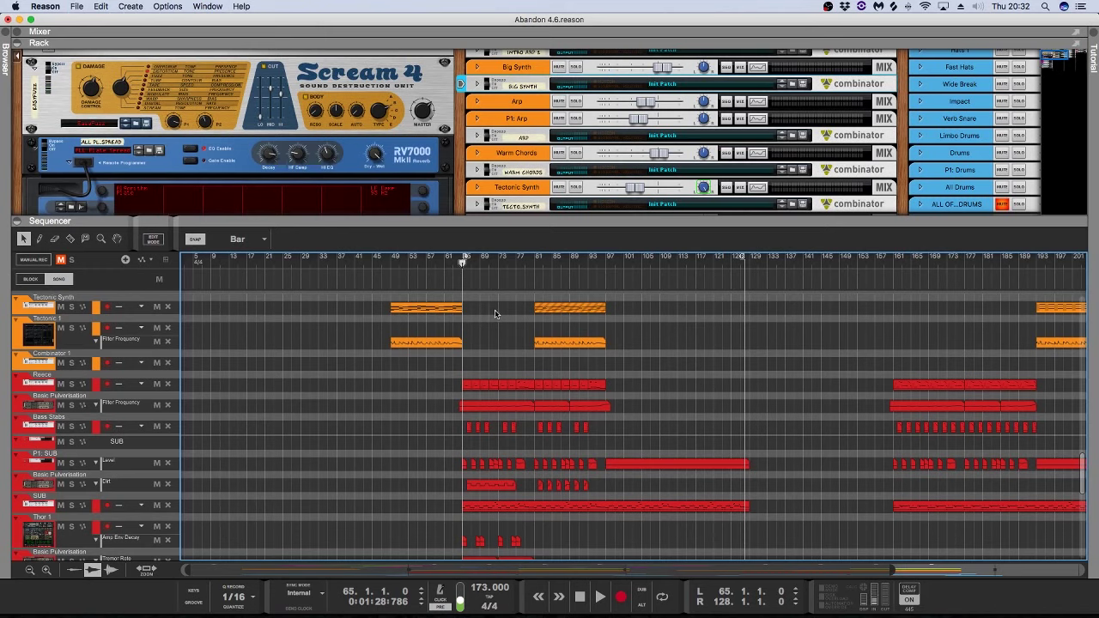
{"action": "scroll", "coordinate": [496, 313], "scroll_direction": "up", "scroll_amount": 10}
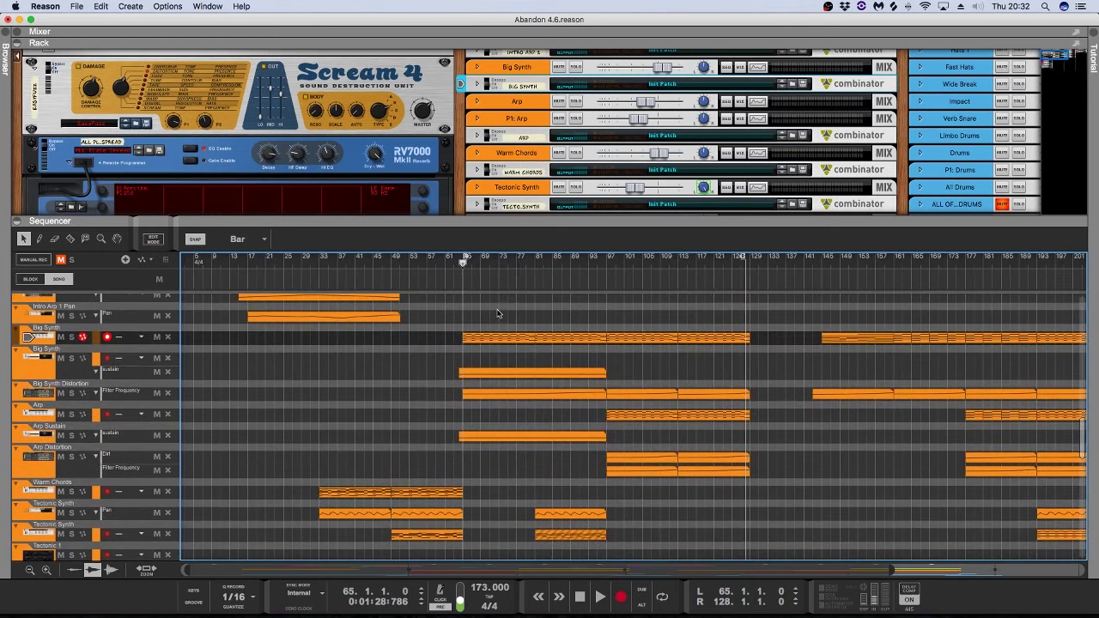
{"action": "scroll", "coordinate": [496, 314], "scroll_direction": "up", "scroll_amount": 15}
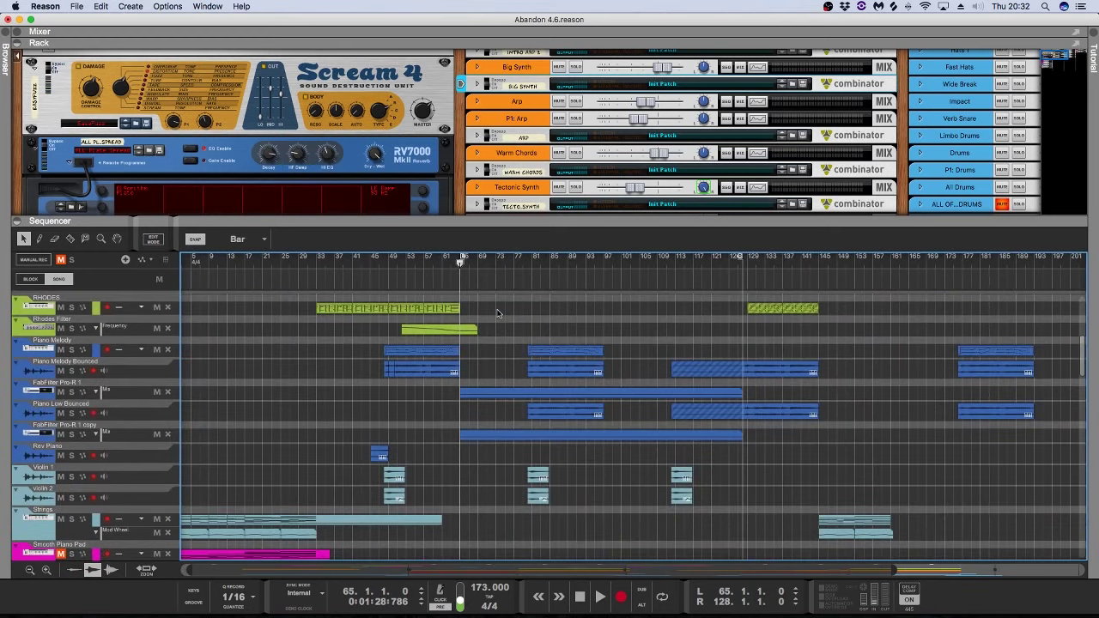
{"action": "scroll", "coordinate": [517, 315], "scroll_direction": "up", "scroll_amount": 8}
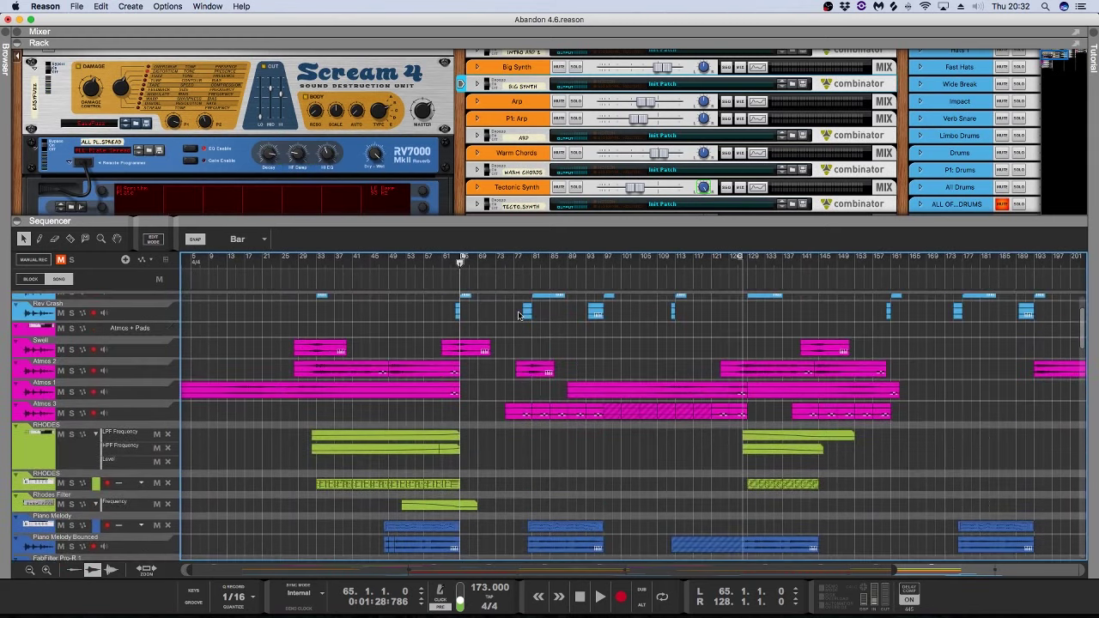
{"action": "scroll", "coordinate": [518, 315], "scroll_direction": "up", "scroll_amount": 4}
{"action": "scroll", "coordinate": [518, 315], "scroll_direction": "right", "scroll_amount": 1}
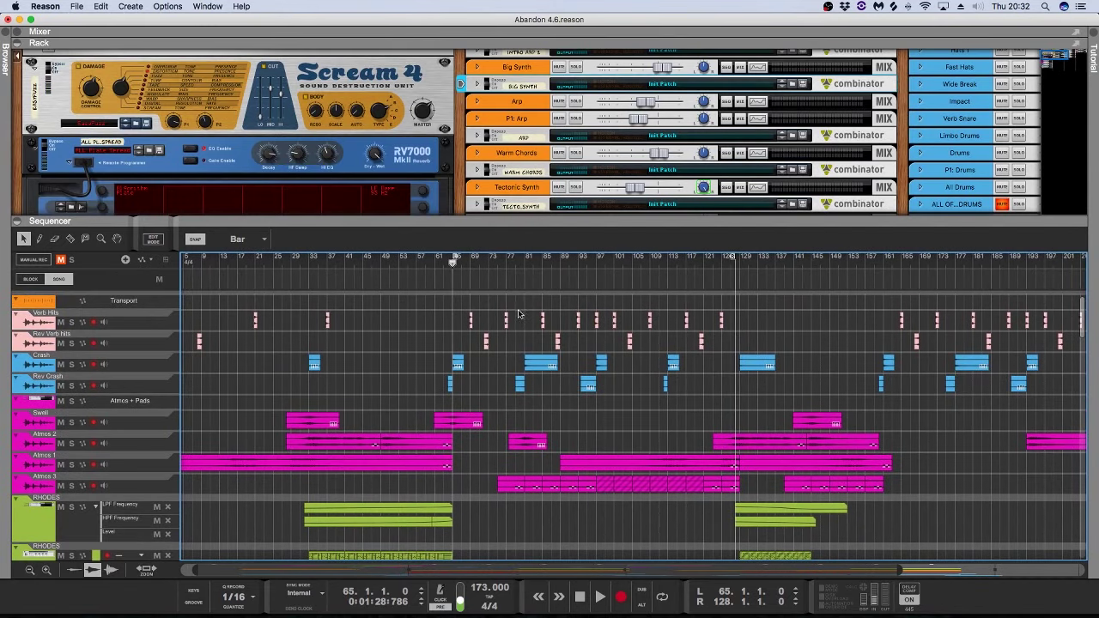
Step: Move the right locator to bar 129 and audition the Verb Hits track from bar 68, leaving its solo off
{"action": "left_click_drag", "start_coordinate": [736, 261], "coordinate": [739, 261]}
{"action": "left_click", "coordinate": [466, 261]}
{"action": "key", "text": "space"}
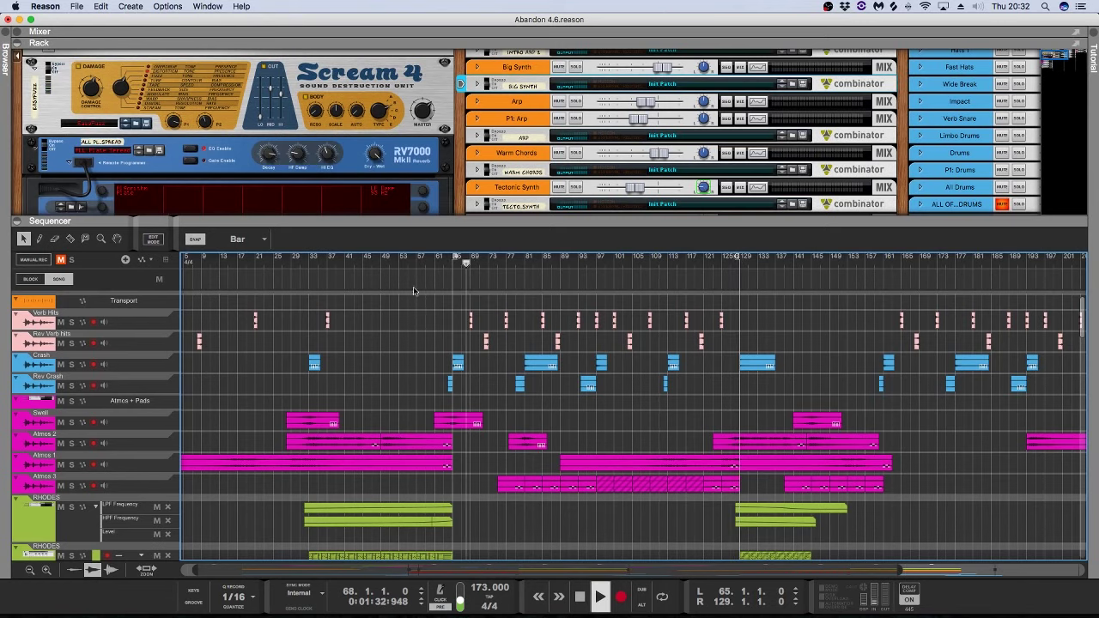
{"action": "left_click", "coordinate": [71, 322]}
{"action": "left_click", "coordinate": [70, 321]}
{"action": "key", "text": "space"}
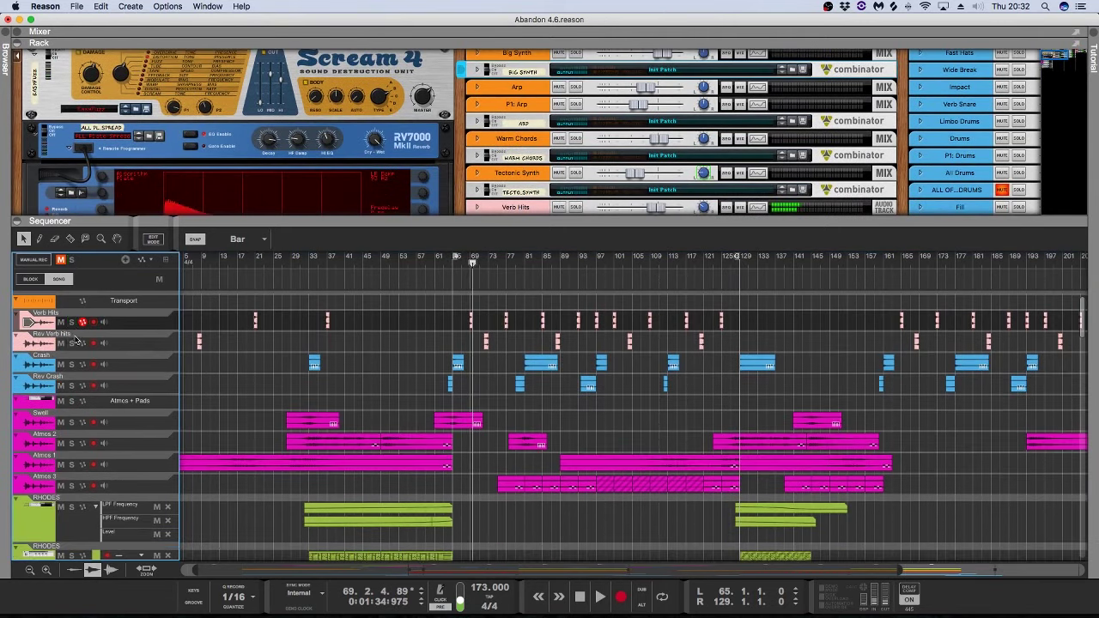
Step: Play the Rev Verb Hits clip briefly from bar 72
{"action": "left_click", "coordinate": [485, 262]}
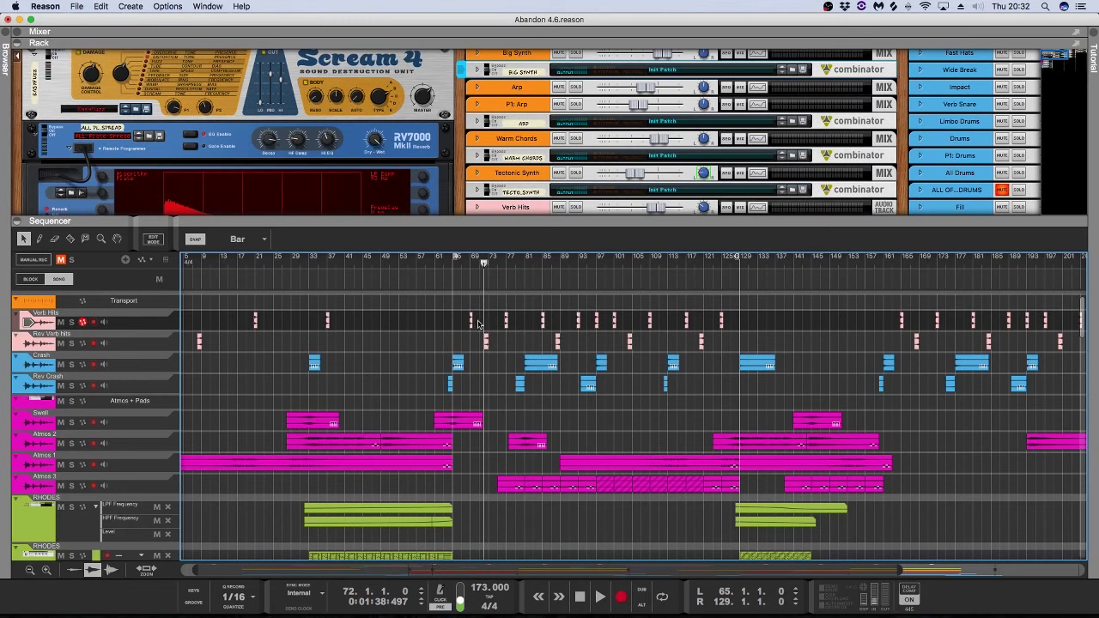
{"action": "key", "text": "space"}
{"action": "key", "text": "space"}
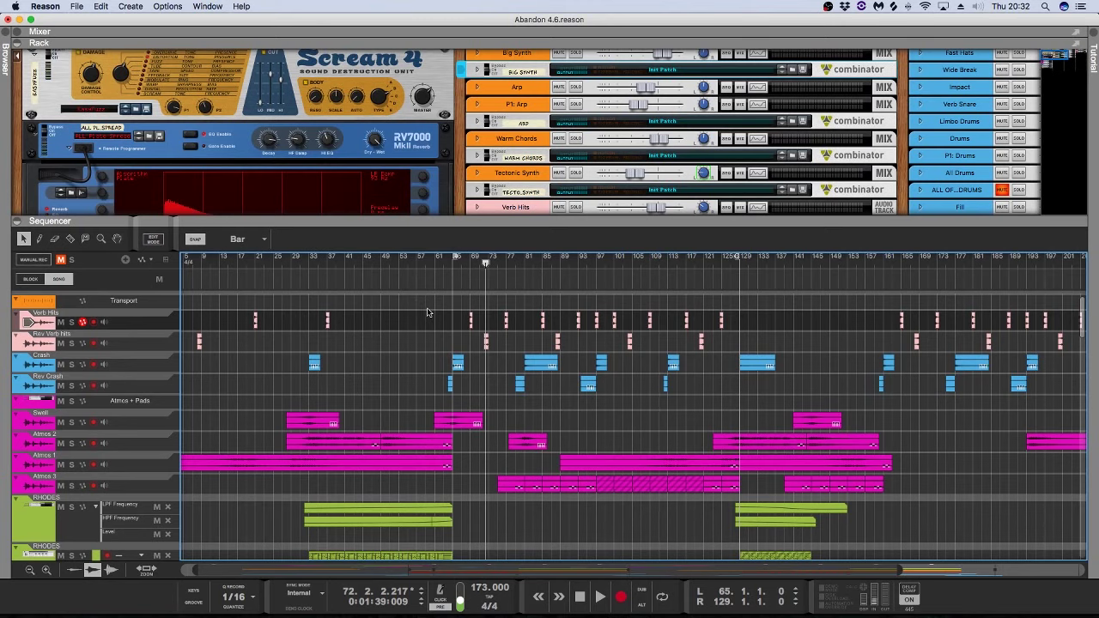
Step: Find the red bass tracks in the sequencer and play them briefly from bar 65
{"action": "scroll", "coordinate": [455, 326], "scroll_direction": "down", "scroll_amount": 10}
{"action": "scroll", "coordinate": [513, 355], "scroll_direction": "down", "scroll_amount": 15}
{"action": "scroll", "coordinate": [513, 355], "scroll_direction": "up", "scroll_amount": 10}
{"action": "scroll", "coordinate": [514, 355], "scroll_direction": "down", "scroll_amount": 15}
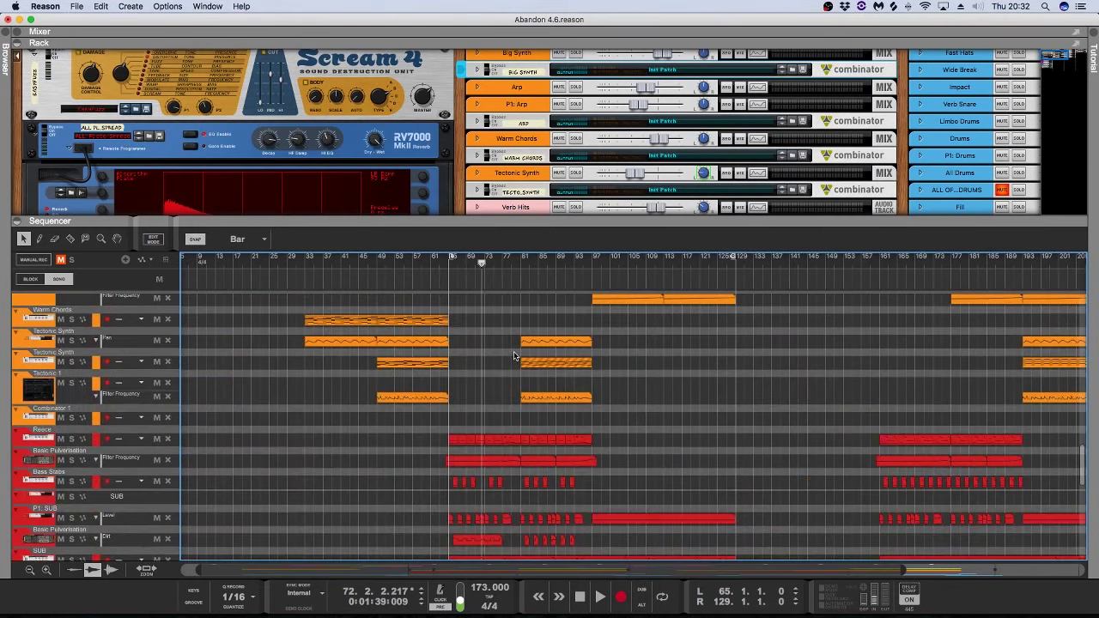
{"action": "scroll", "coordinate": [492, 349], "scroll_direction": "down", "scroll_amount": 4}
{"action": "key", "text": "space"}
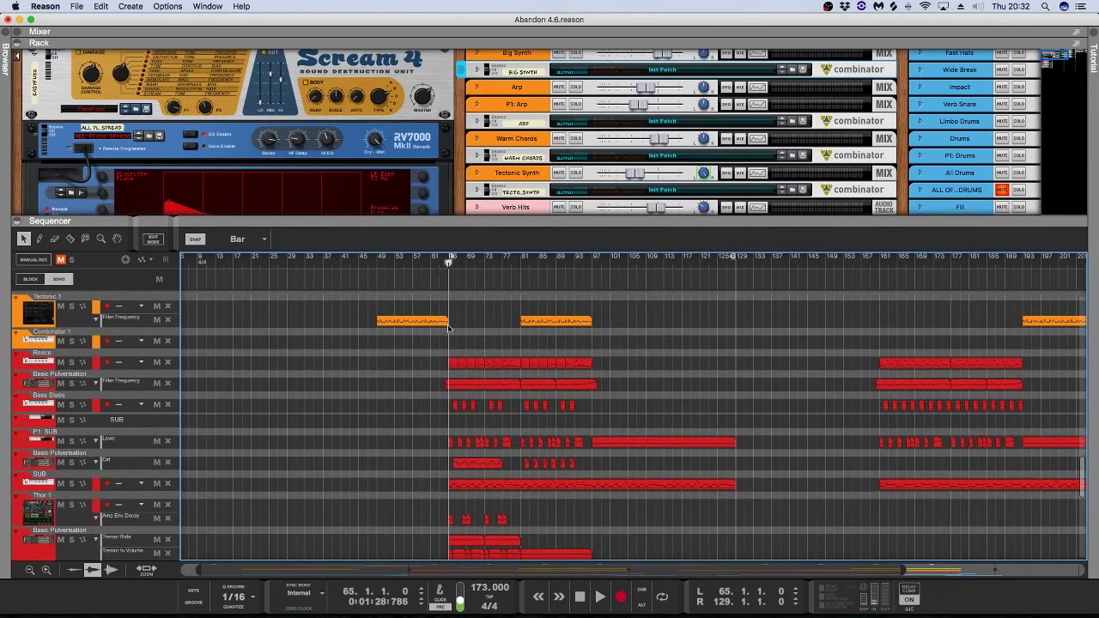
{"action": "scroll", "coordinate": [467, 341], "scroll_direction": "up", "scroll_amount": 5}
{"action": "key", "text": "space"}
{"action": "scroll", "coordinate": [468, 339], "scroll_direction": "down", "scroll_amount": 5}
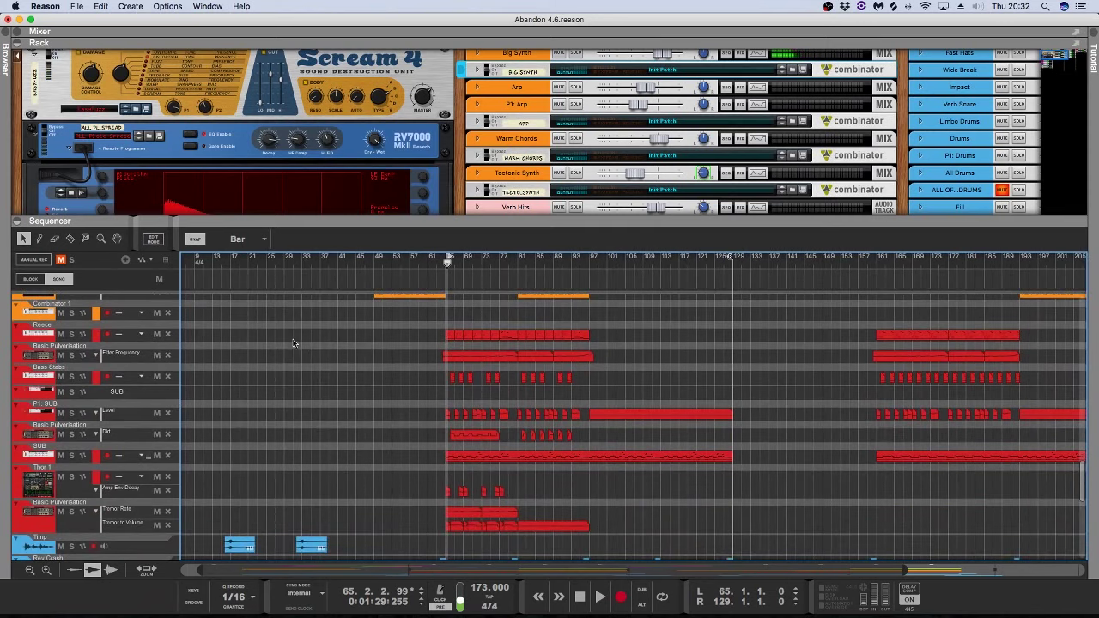
Step: Solo the Bass Tops, SUB and P1: SUB mix channels in the rack
{"action": "left_click_drag", "start_coordinate": [839, 221], "coordinate": [838, 342]}
{"action": "scroll", "coordinate": [868, 221], "scroll_direction": "right", "scroll_amount": 5}
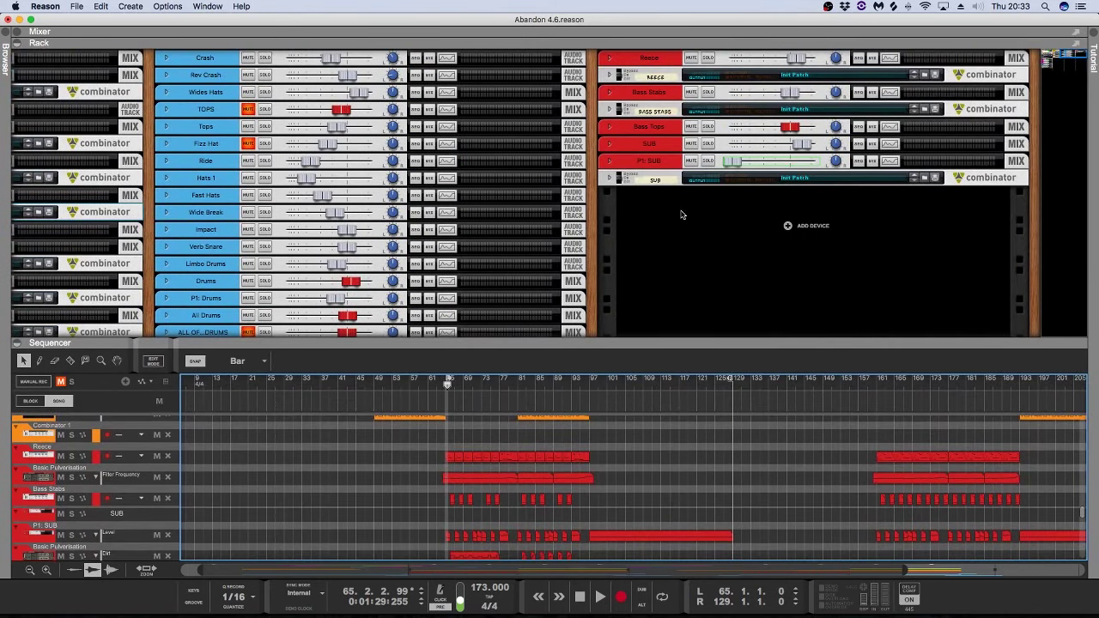
{"action": "left_click_drag", "start_coordinate": [708, 161], "coordinate": [711, 80]}
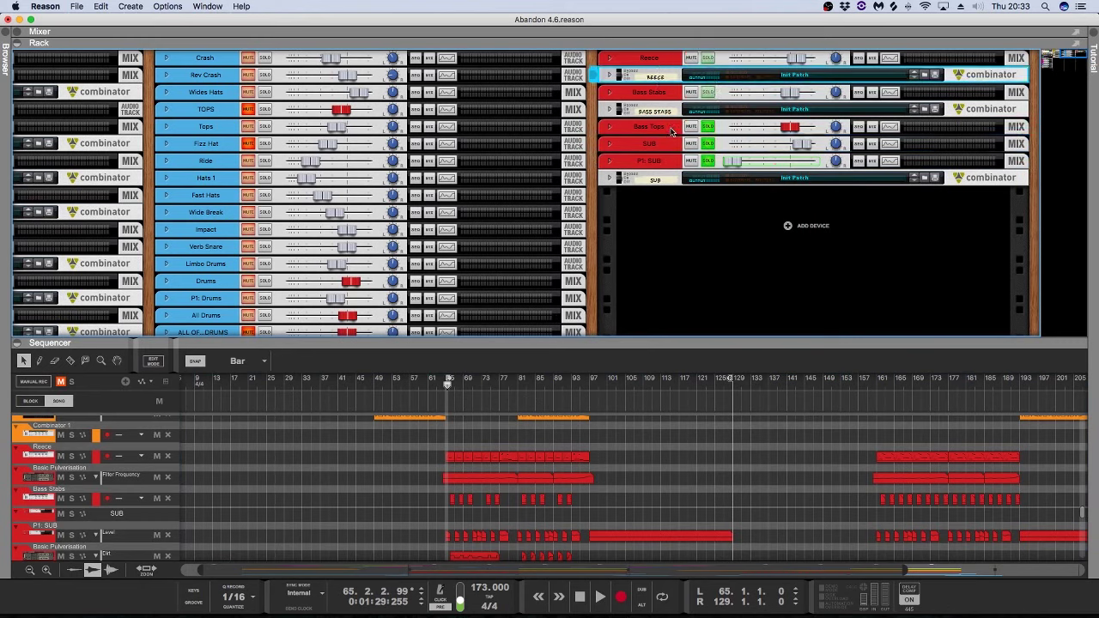
{"action": "left_click", "coordinate": [610, 130]}
{"action": "left_click", "coordinate": [610, 130]}
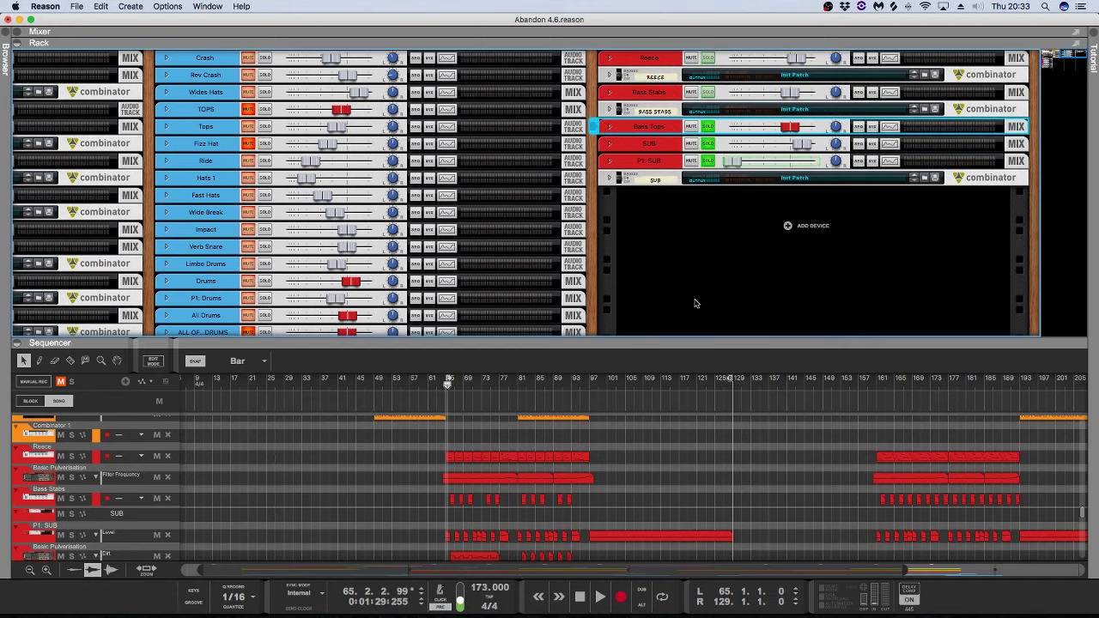
{"action": "left_click_drag", "start_coordinate": [692, 339], "coordinate": [692, 211]}
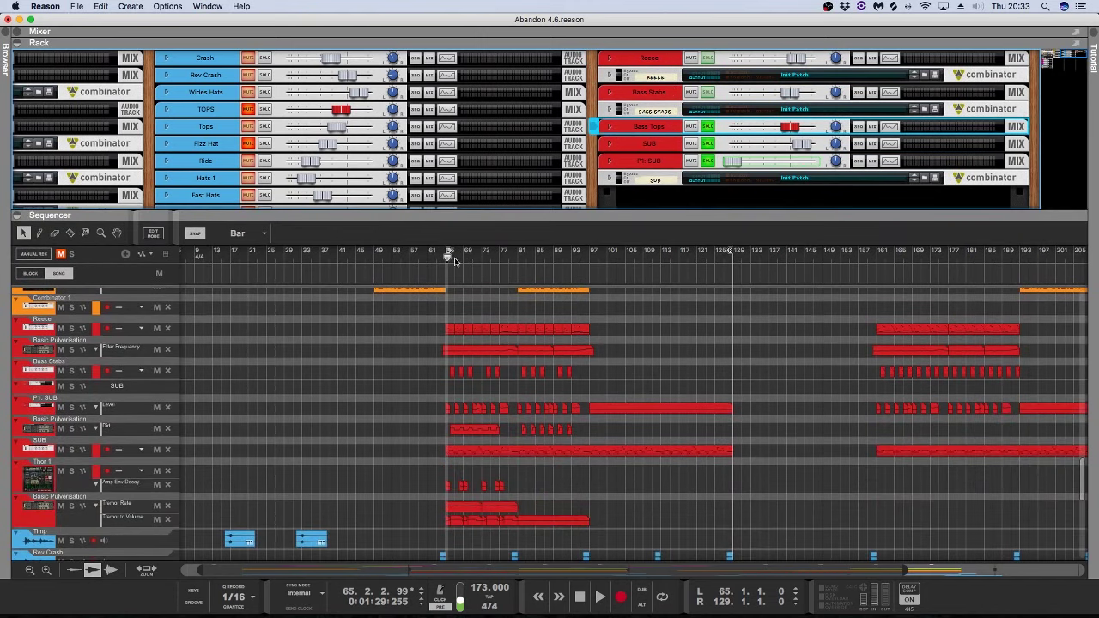
Step: Audition the soloed SUB track from bar 65, remove its track solo, and return to bar 65
{"action": "left_click", "coordinate": [447, 257]}
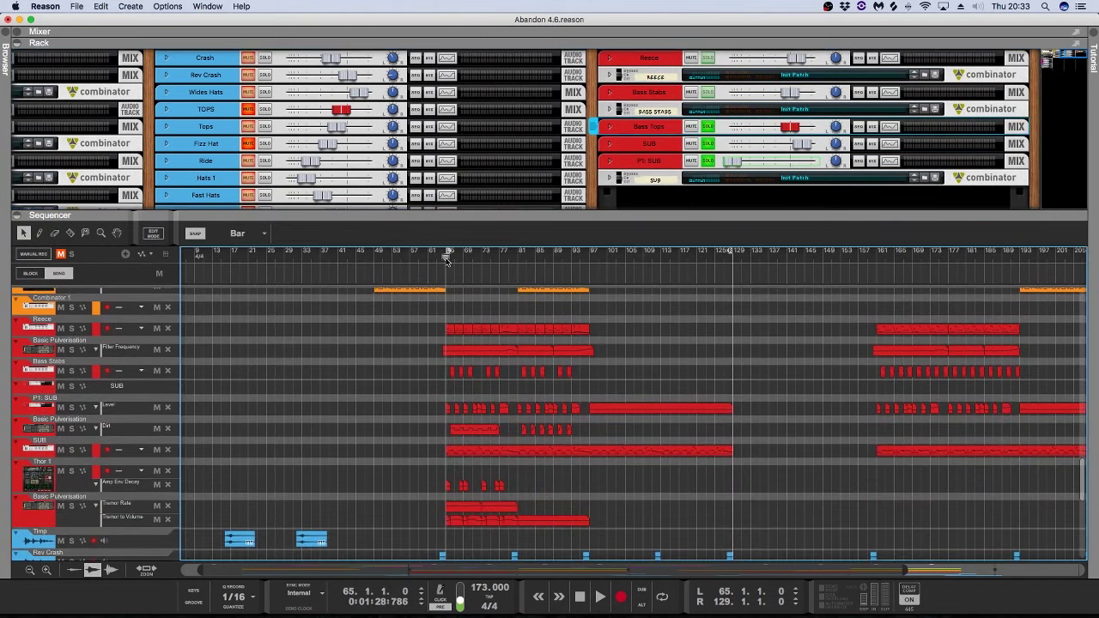
{"action": "left_click", "coordinate": [72, 450]}
{"action": "key", "text": "space"}
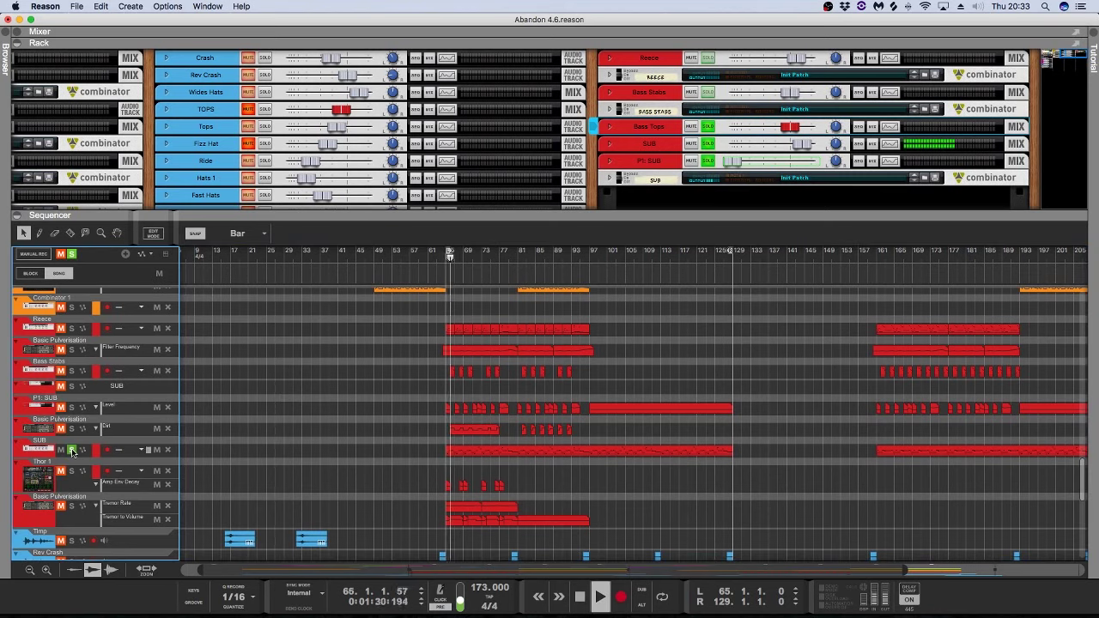
{"action": "left_click", "coordinate": [73, 449]}
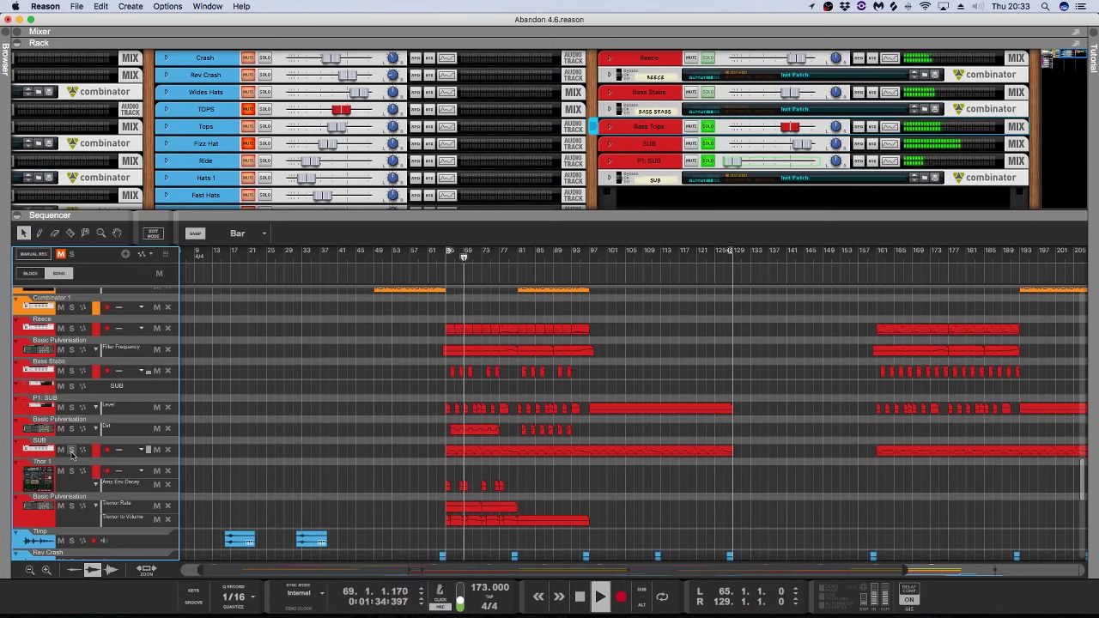
{"action": "key", "text": "space"}
{"action": "left_click", "coordinate": [445, 259]}
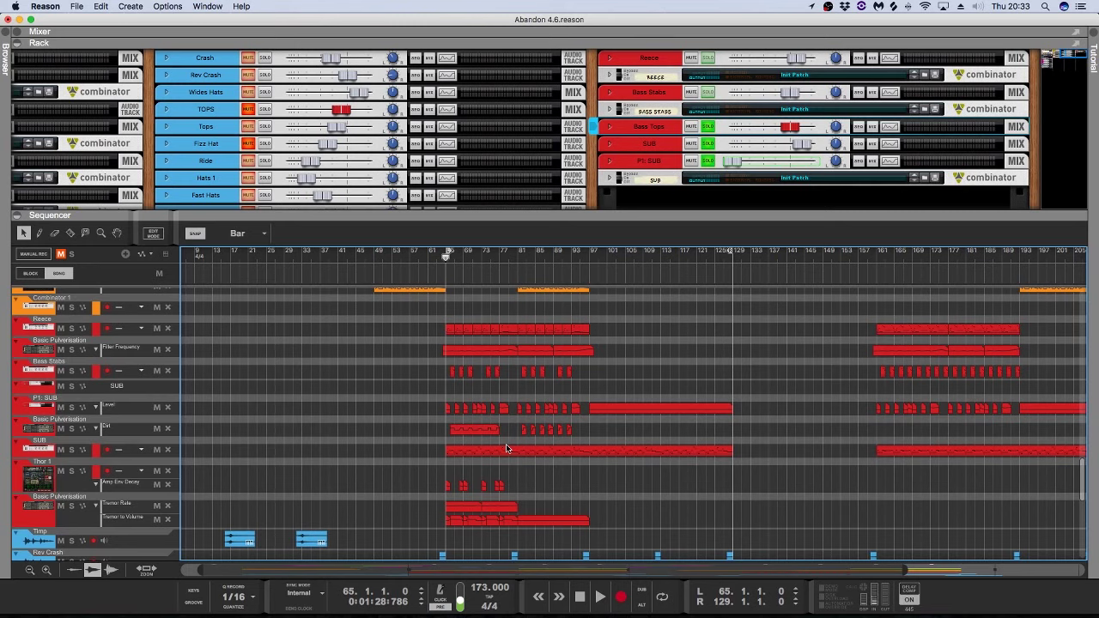
Step: Solo the Reece track and its Basic Pulverisation automation track, and play them from bar 65
{"action": "left_click", "coordinate": [72, 329]}
{"action": "key", "text": "space"}
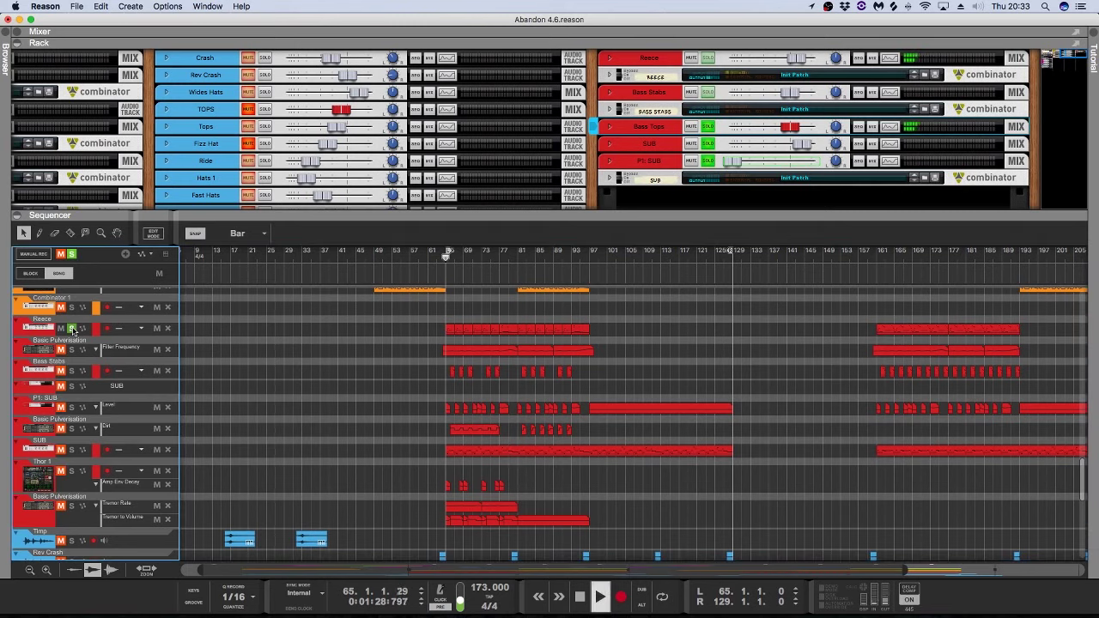
{"action": "left_click", "coordinate": [72, 350]}
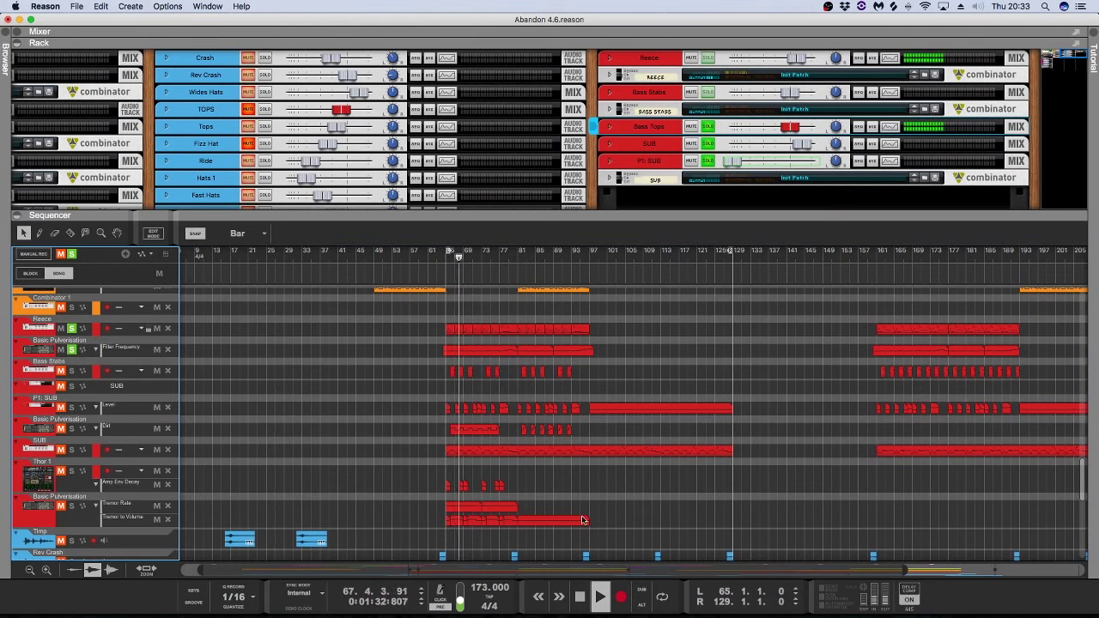
{"action": "left_click_drag", "start_coordinate": [906, 573], "coordinate": [659, 570]}
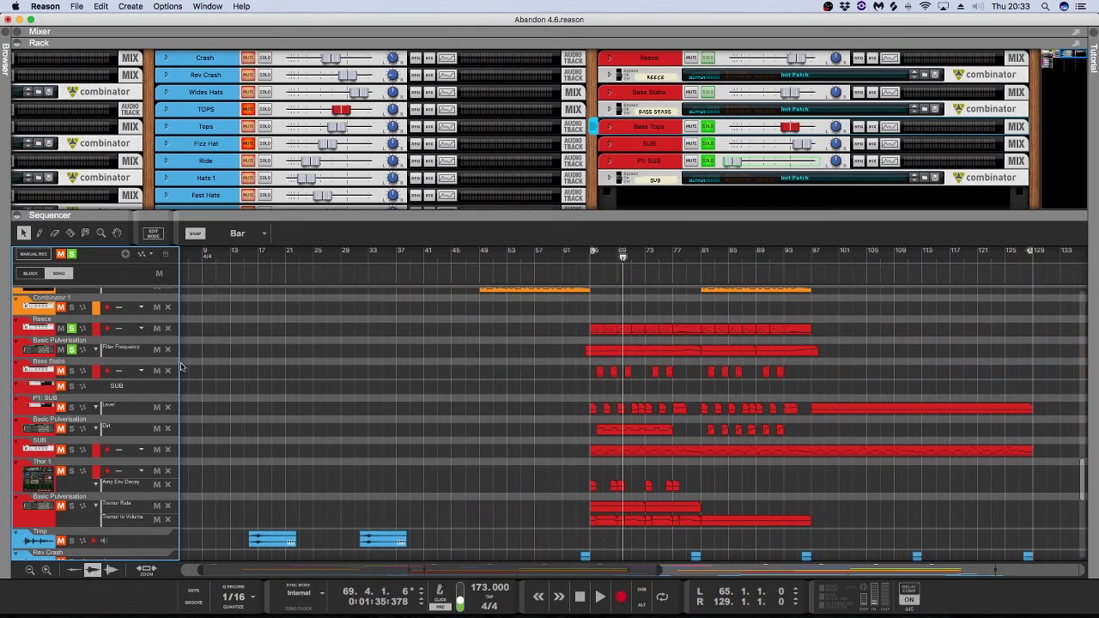
Step: Add Bass Stabs, P1: SUB and the Dirt automation track to the solos, play from bar 65, and return there
{"action": "left_click", "coordinate": [72, 371]}
{"action": "left_click", "coordinate": [594, 263]}
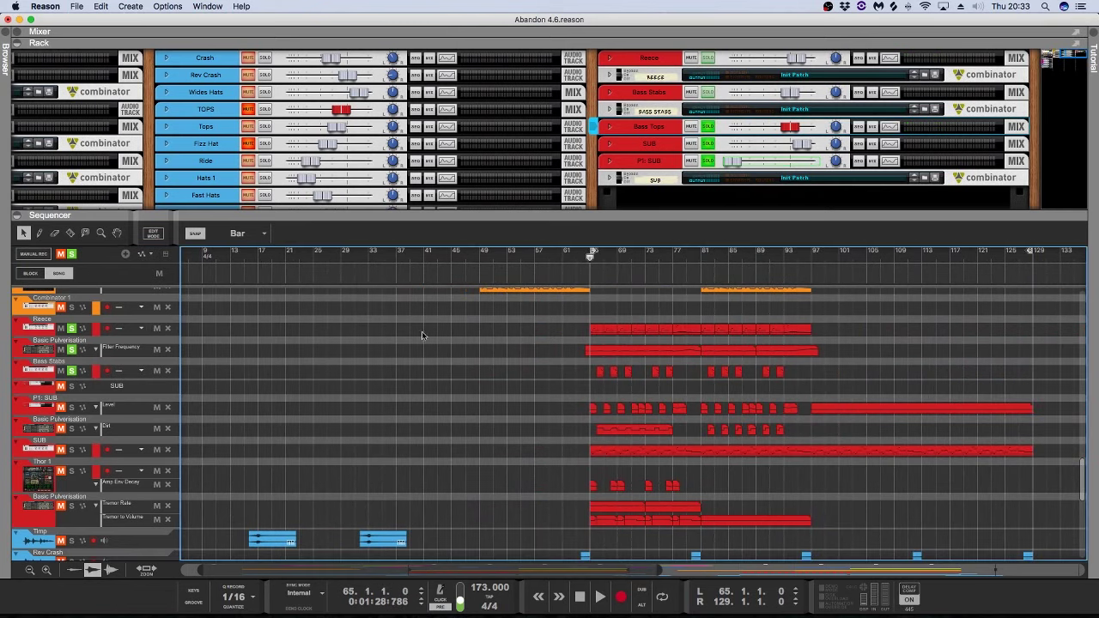
{"action": "left_click", "coordinate": [31, 371]}
{"action": "key", "text": "space"}
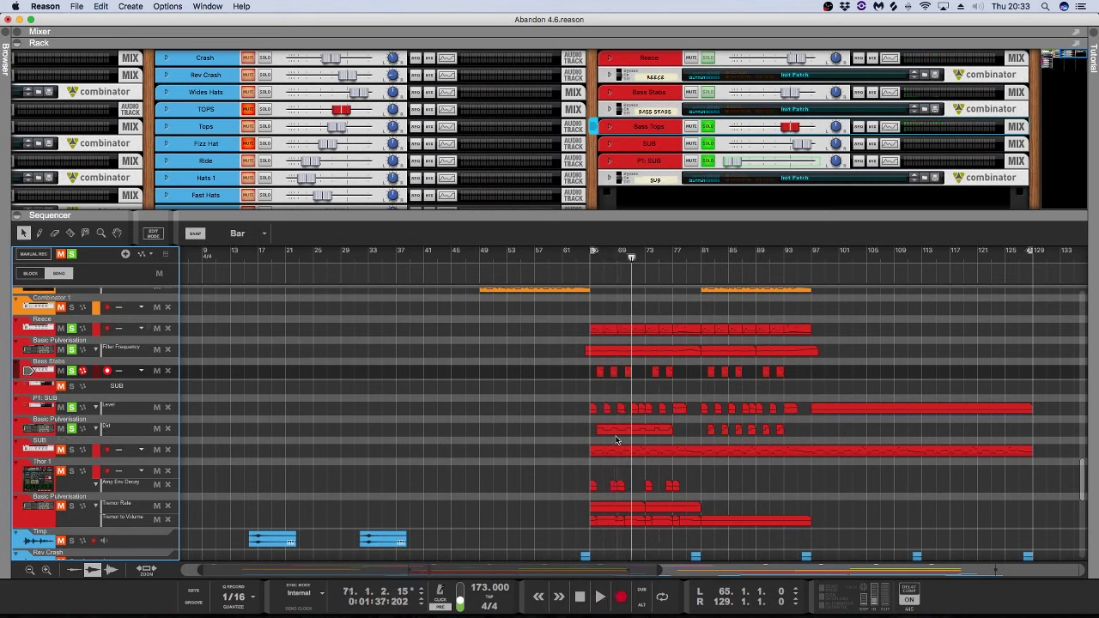
{"action": "left_click", "coordinate": [590, 257]}
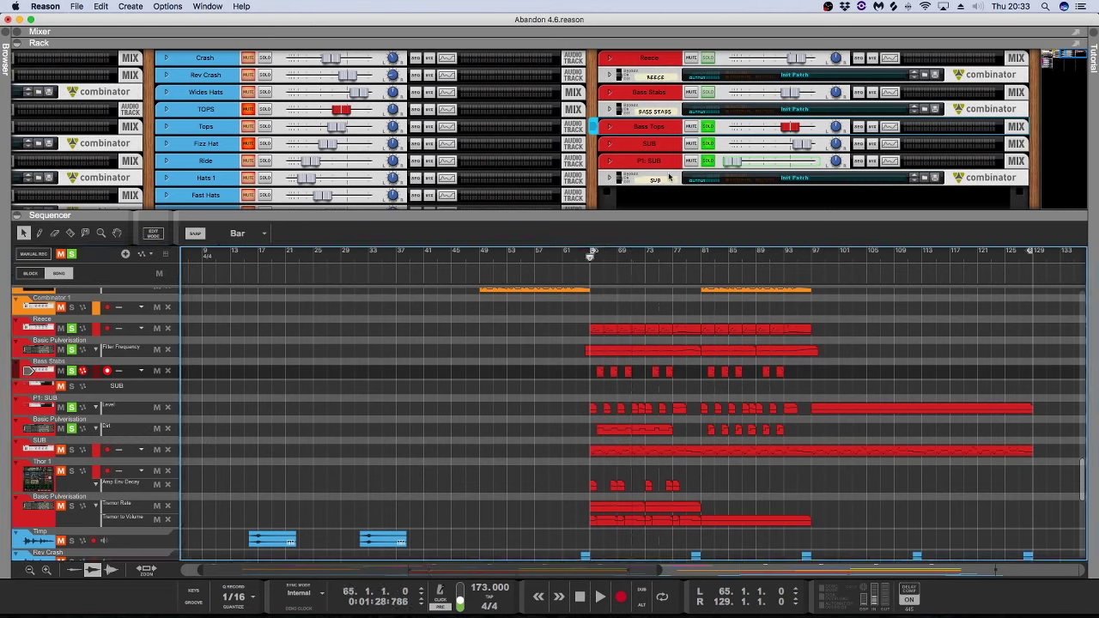
Step: Unfold and refold the Reece Combinator, then unfold the Bass Stabs Combinator and examine its Thor and Pulveriser devices
{"action": "left_click", "coordinate": [610, 75]}
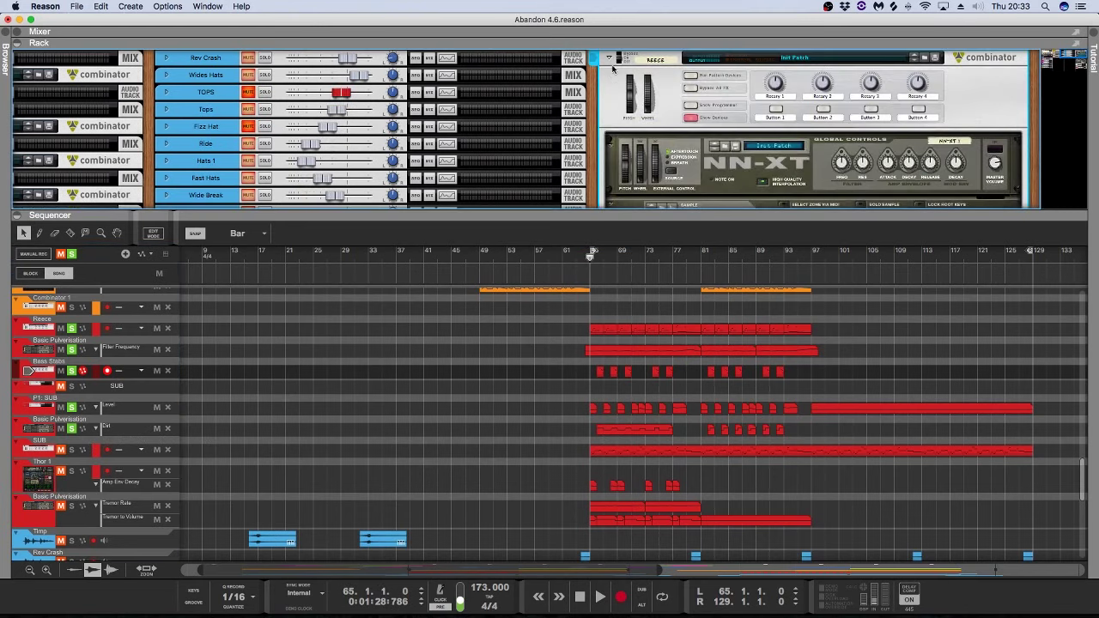
{"action": "left_click", "coordinate": [611, 60]}
{"action": "left_click", "coordinate": [609, 90]}
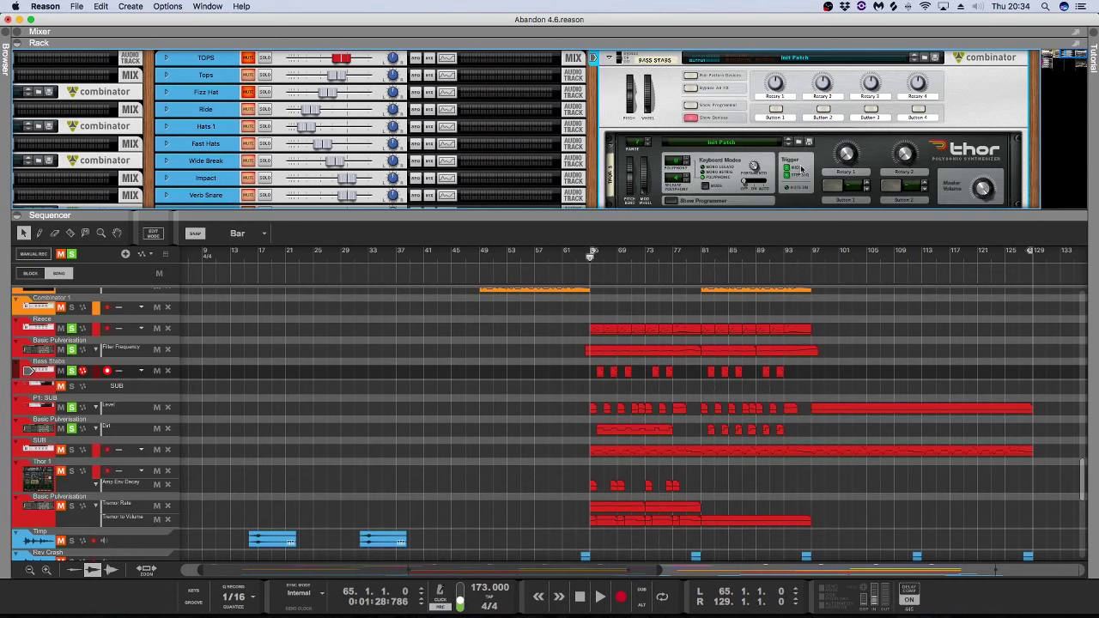
{"action": "left_click_drag", "start_coordinate": [831, 212], "coordinate": [813, 310]}
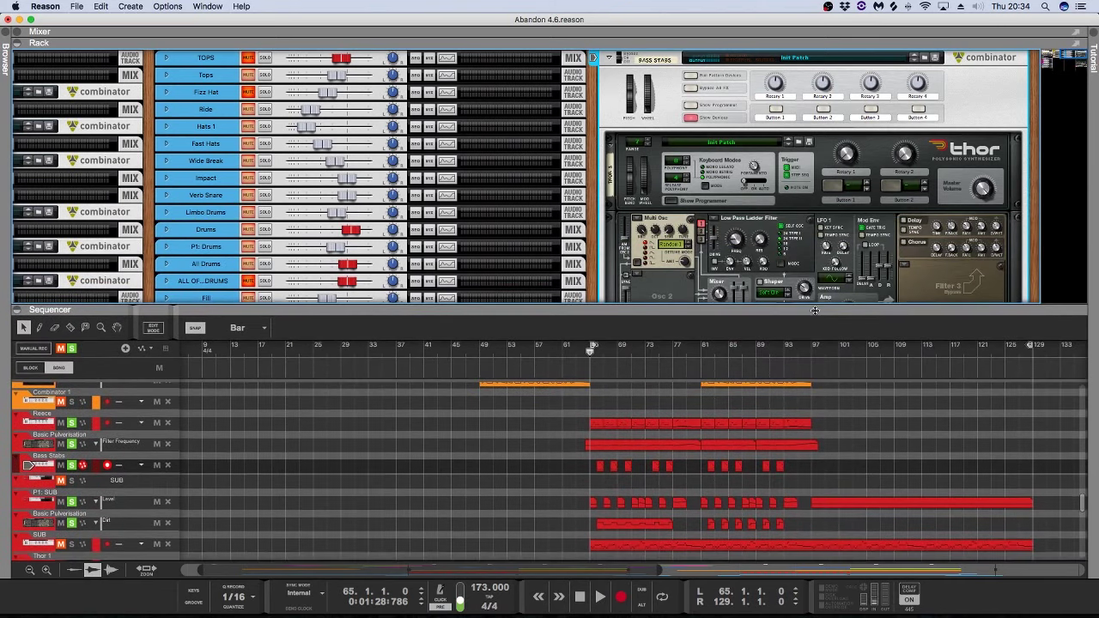
{"action": "scroll", "coordinate": [801, 255], "scroll_direction": "down", "scroll_amount": 5}
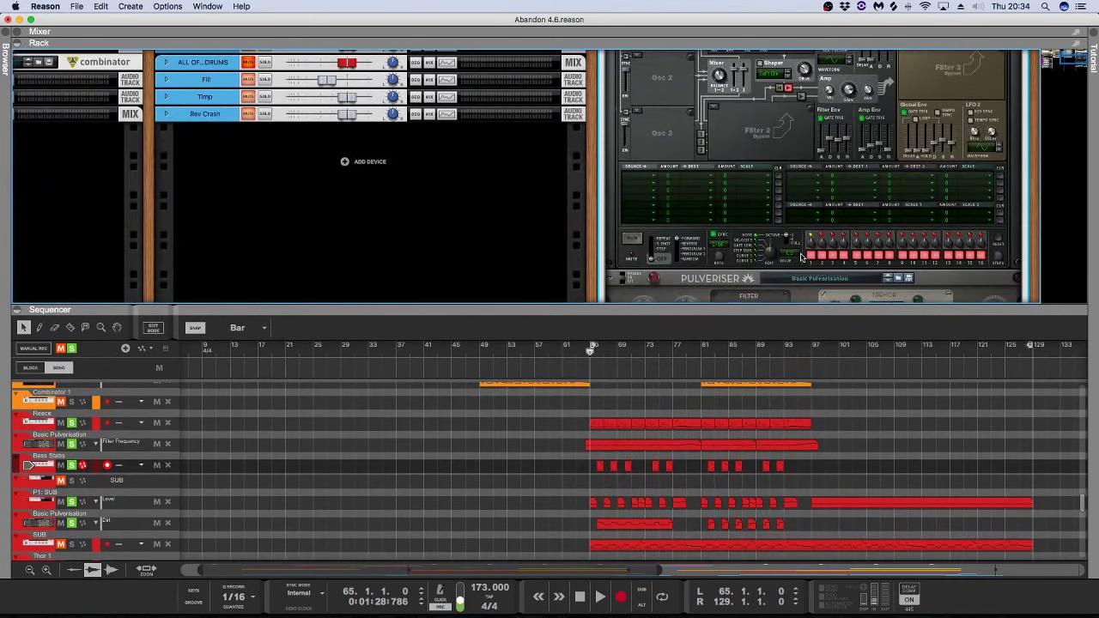
{"action": "scroll", "coordinate": [801, 256], "scroll_direction": "down", "scroll_amount": 3}
{"action": "scroll", "coordinate": [704, 298], "scroll_direction": "up", "scroll_amount": 12}
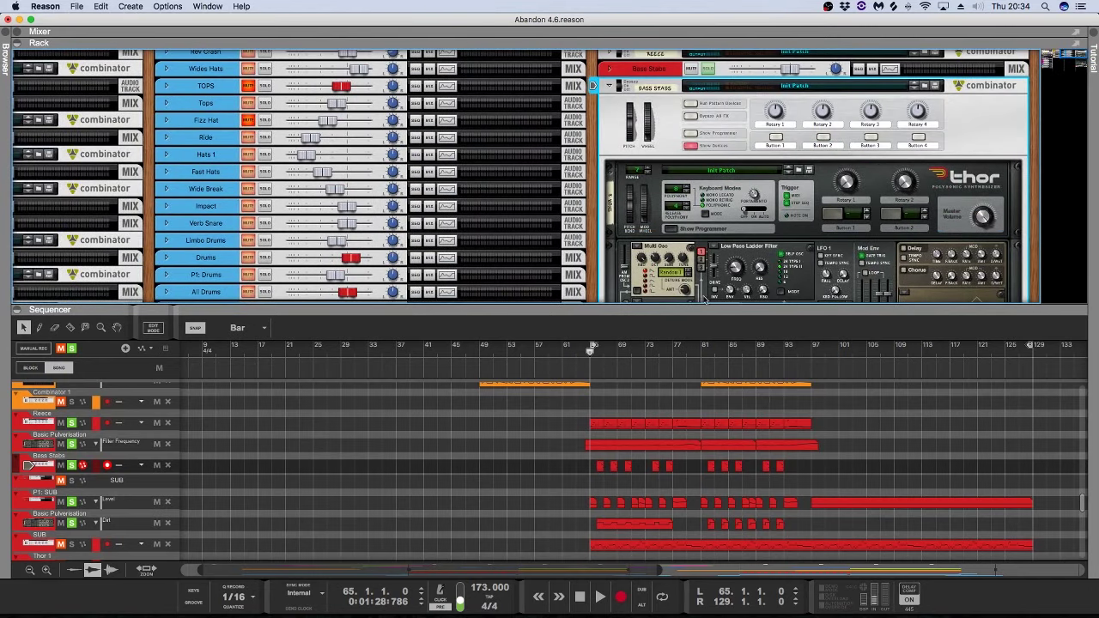
Step: Enlarge the sequencer, add SUB, Thor 1 and the Tremor Basic Pulverisation track to the solos, and play from bar 65
{"action": "left_click_drag", "start_coordinate": [689, 306], "coordinate": [657, 3]}
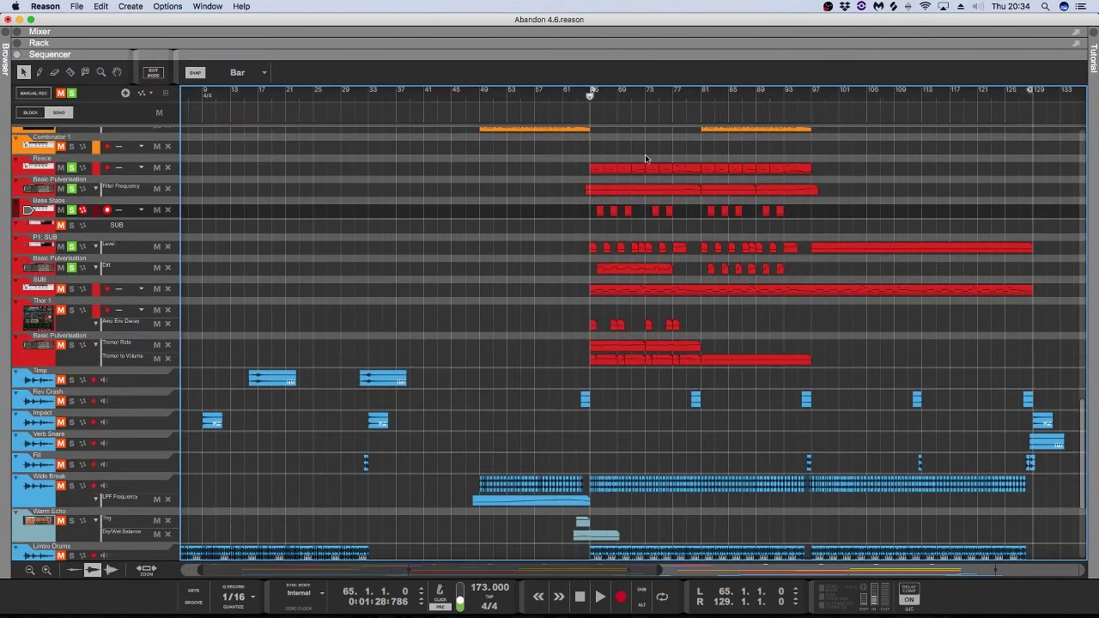
{"action": "scroll", "coordinate": [646, 158], "scroll_direction": "up", "scroll_amount": 2}
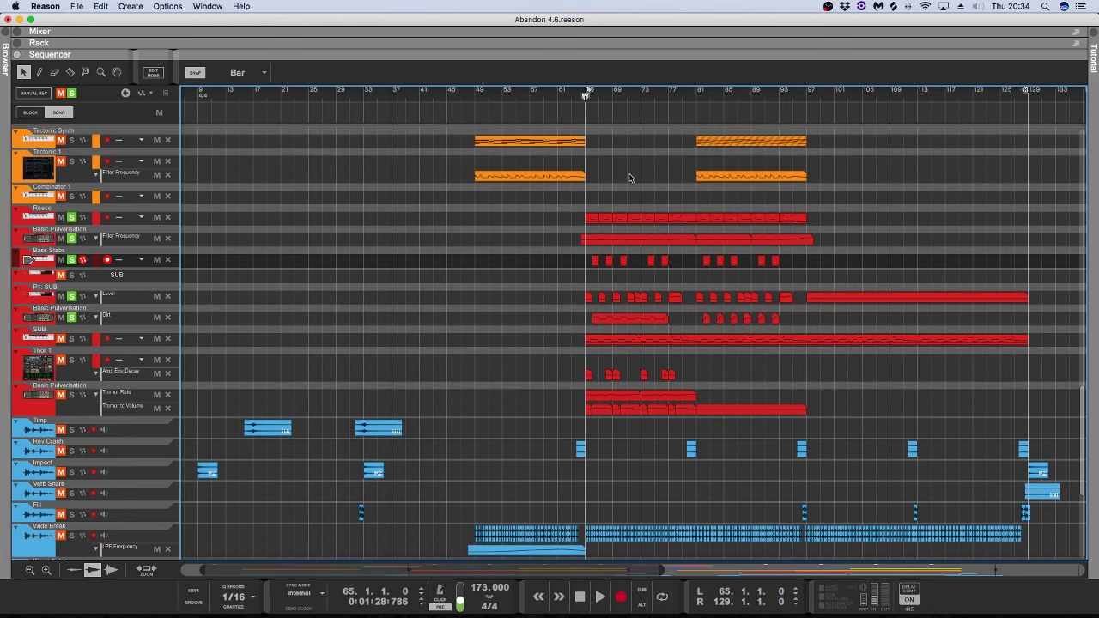
{"action": "left_click", "coordinate": [72, 360]}
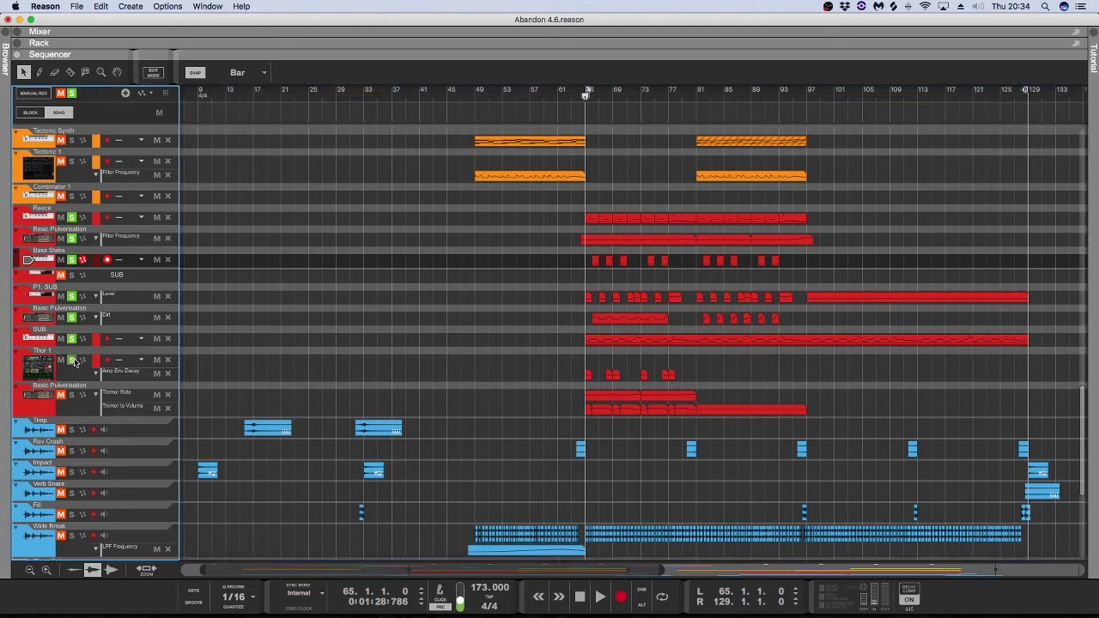
{"action": "left_click", "coordinate": [79, 396]}
{"action": "key", "text": "space"}
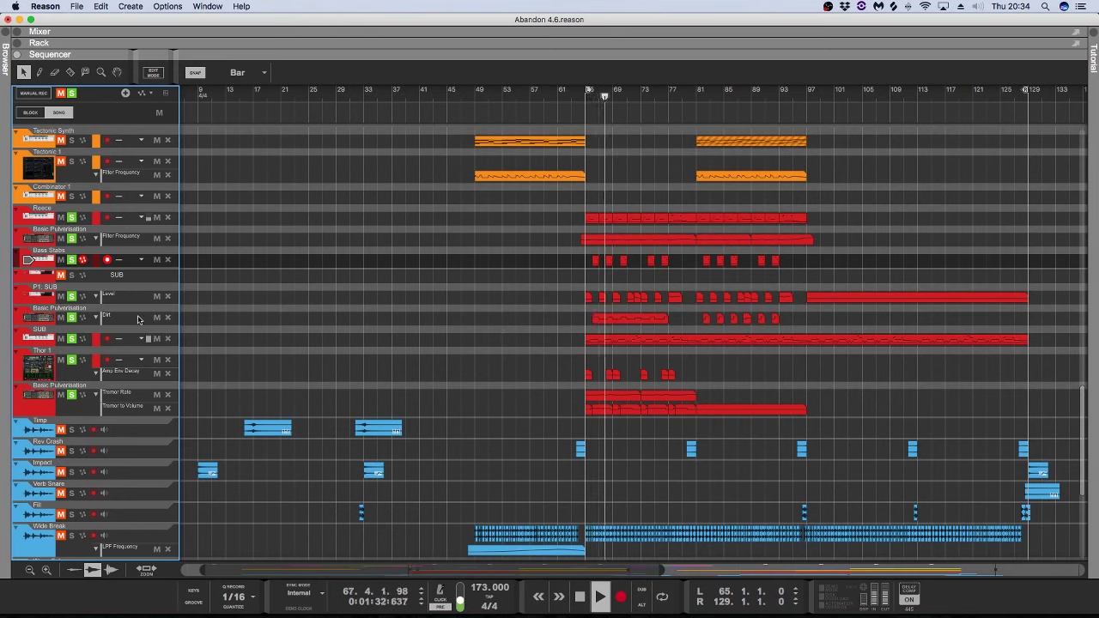
Step: Select the Dirt automation track and audition the soloed bass layers in short passages from about bar 68
{"action": "left_click", "coordinate": [44, 318]}
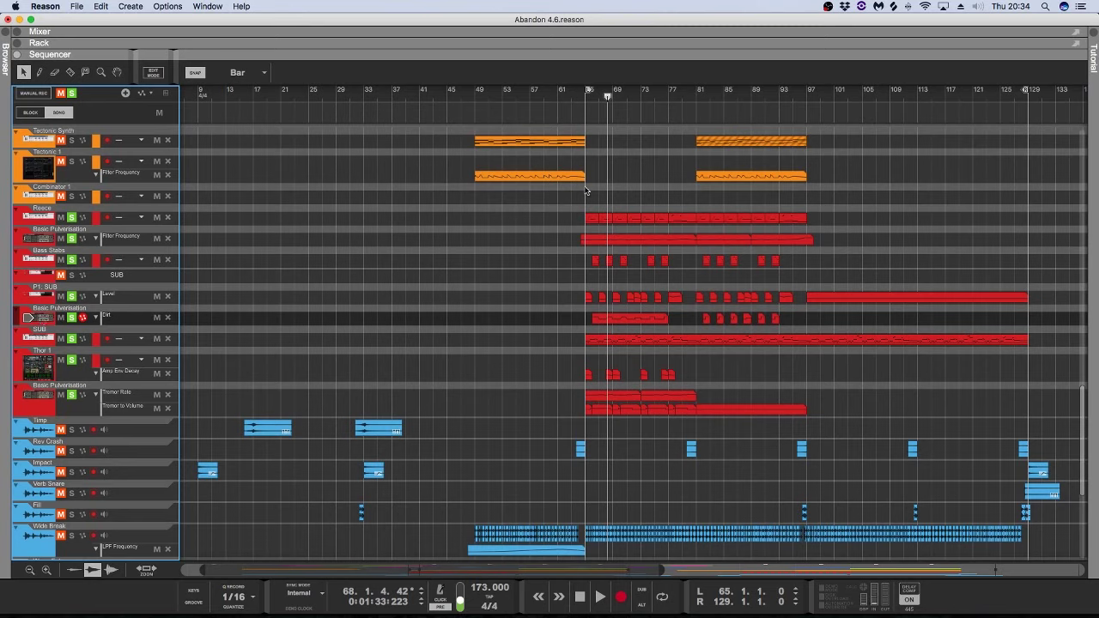
{"action": "left_click", "coordinate": [604, 97]}
{"action": "key", "text": "space"}
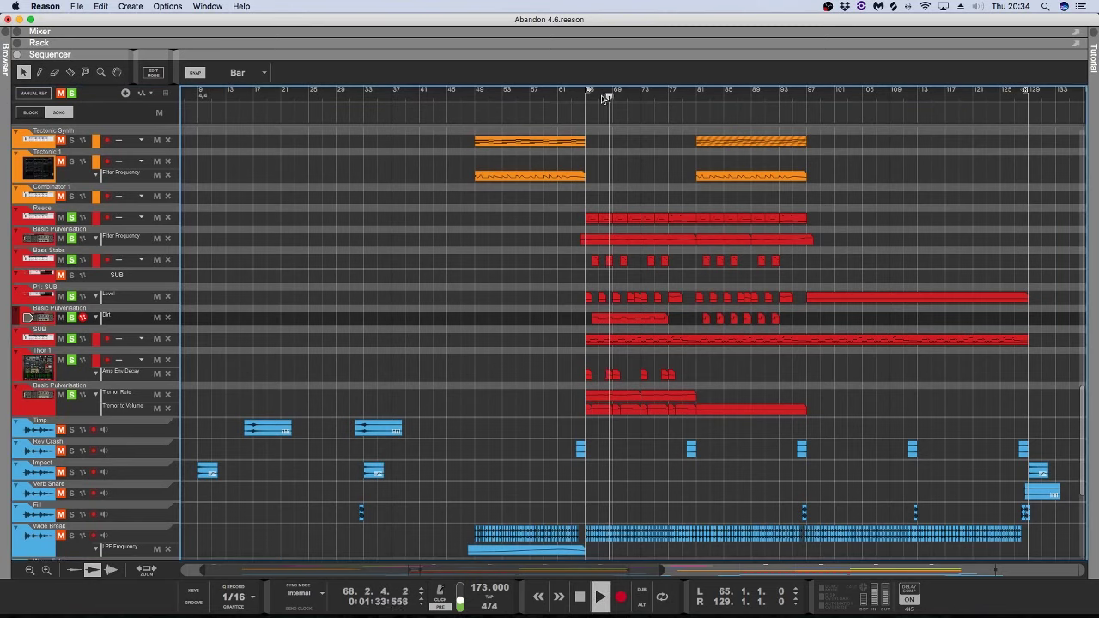
{"action": "key", "text": "space"}
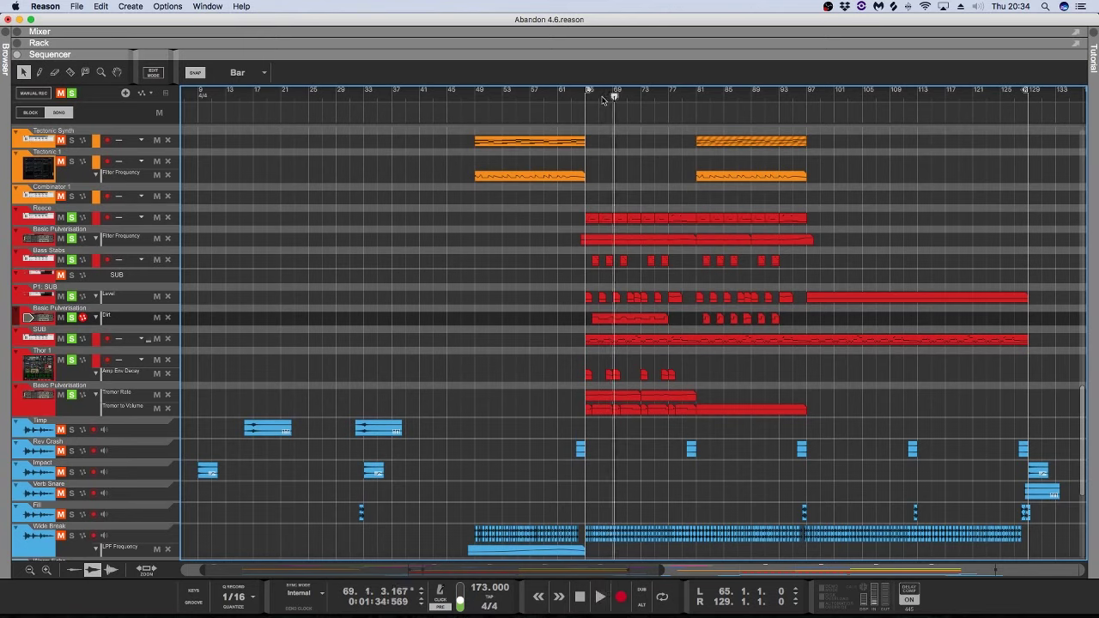
{"action": "key", "text": "space"}
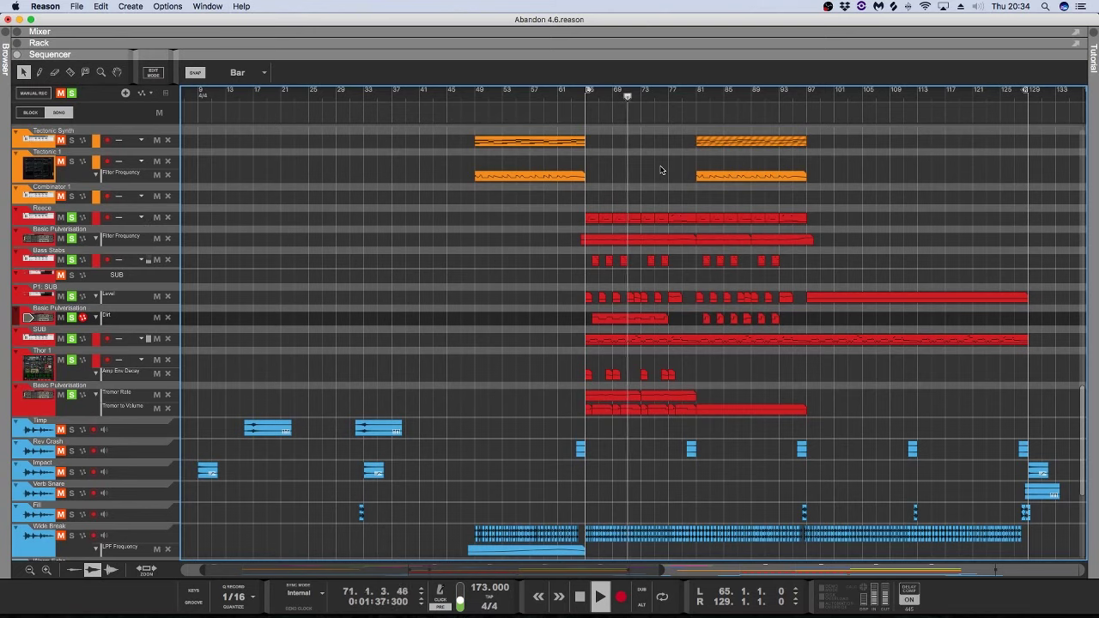
Step: Open the first Filter Frequency automation clip under Reece, play its rise from about bar 77 to bar 81, and leave editing
{"action": "double_click", "coordinate": [648, 239]}
{"action": "key", "text": "space"}
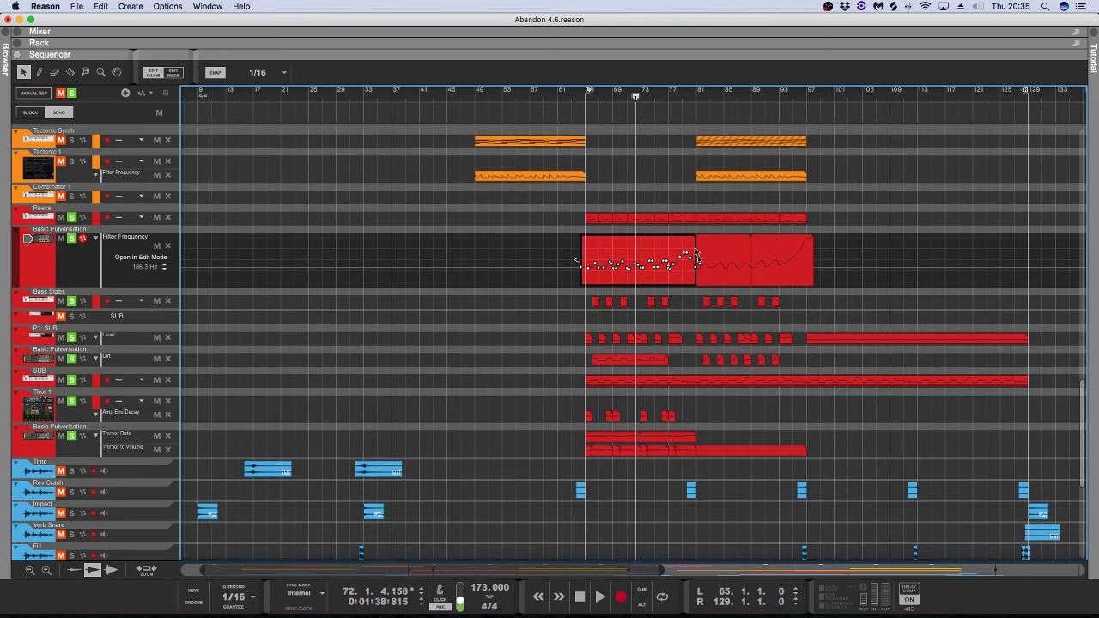
{"action": "left_click", "coordinate": [668, 96]}
{"action": "key", "text": "space"}
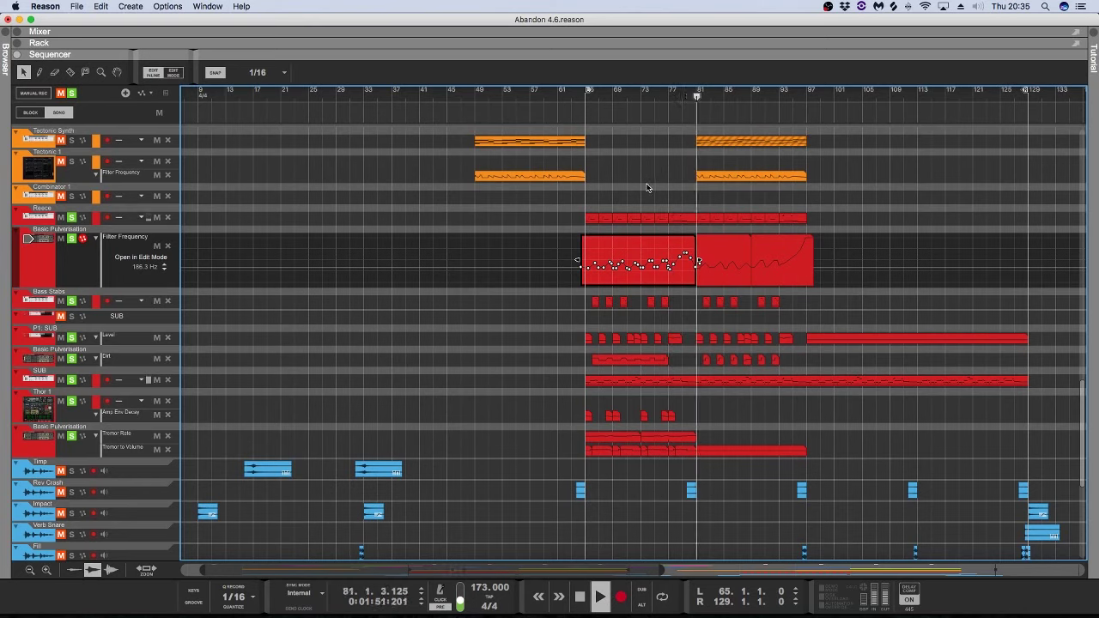
{"action": "key", "text": "space"}
{"action": "key", "text": "super+e"}
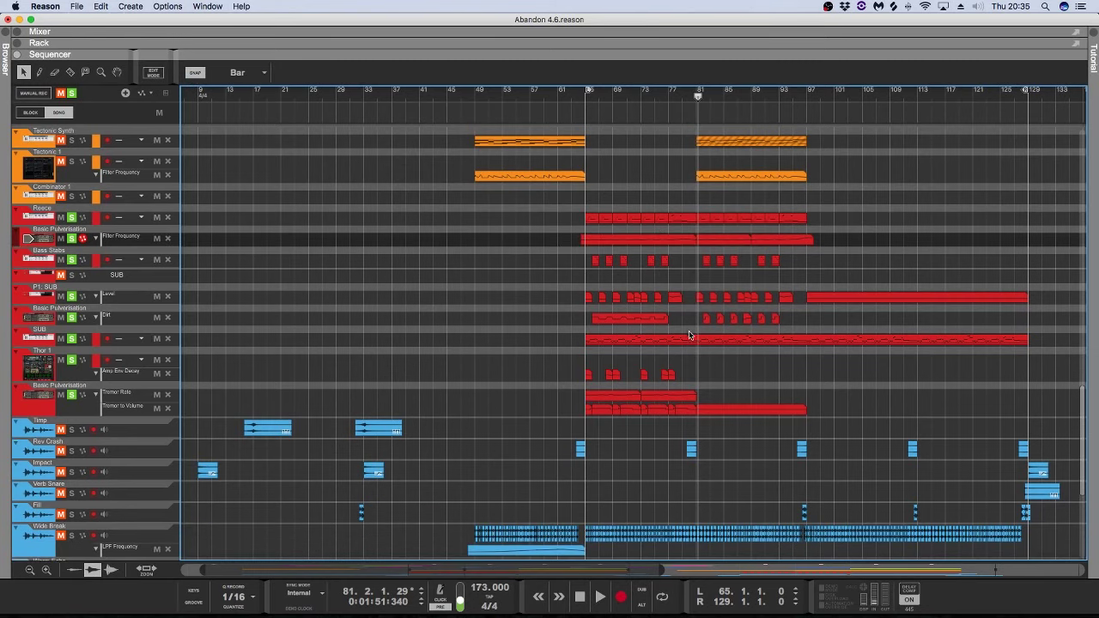
Step: Open the SUB clip's notes and play the descending run twice, starting from the second half of bar 77
{"action": "double_click", "coordinate": [690, 335]}
{"action": "left_click", "coordinate": [494, 99]}
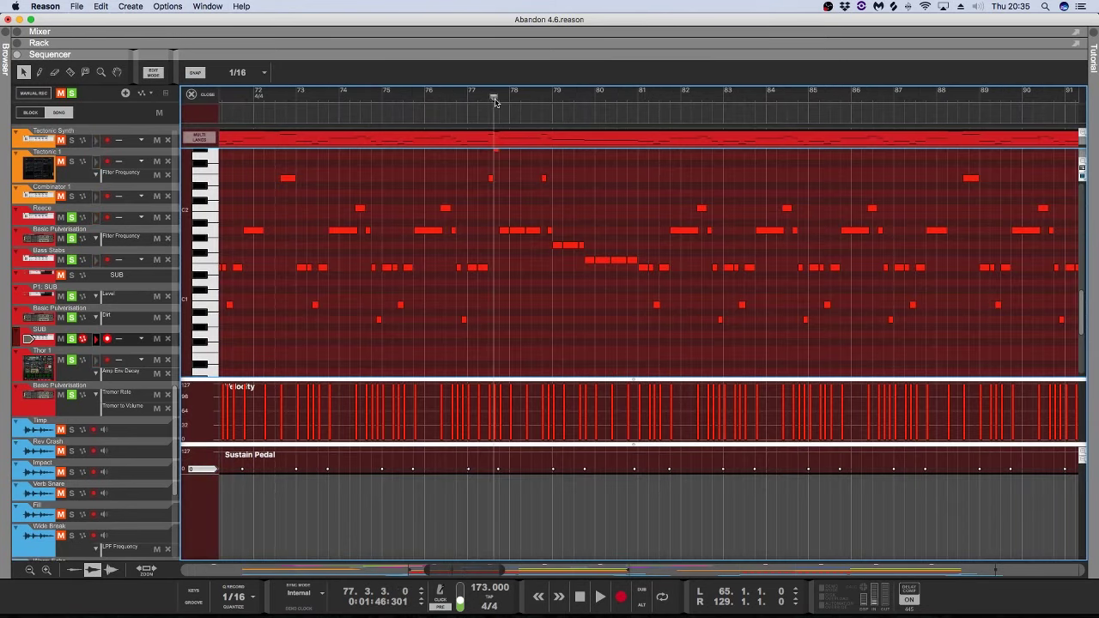
{"action": "key", "text": "space"}
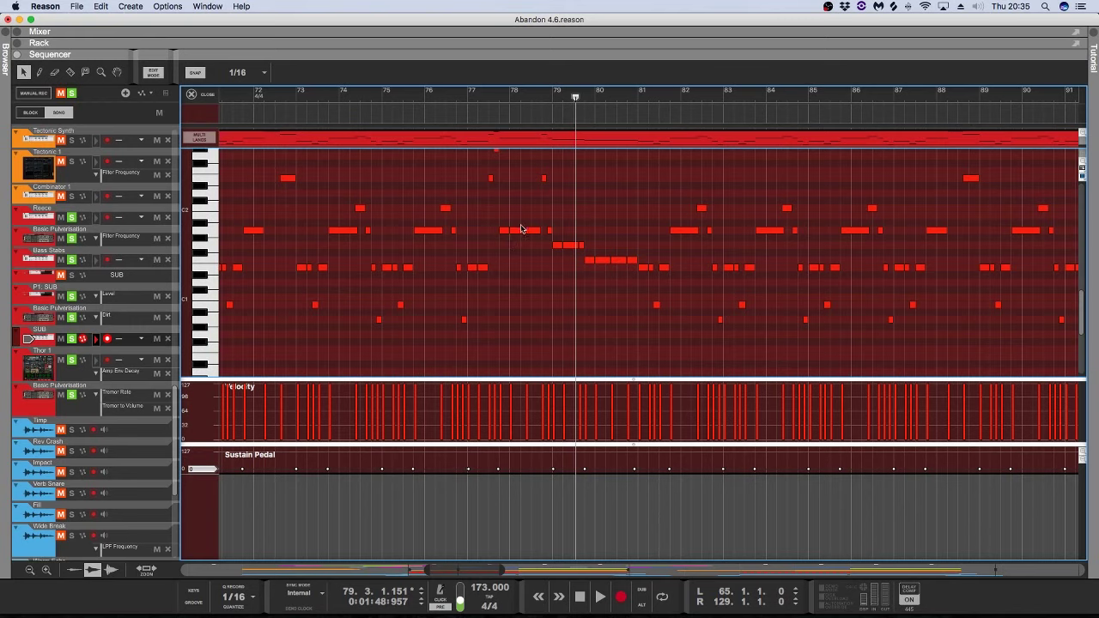
{"action": "left_click_drag", "start_coordinate": [510, 102], "coordinate": [500, 102]}
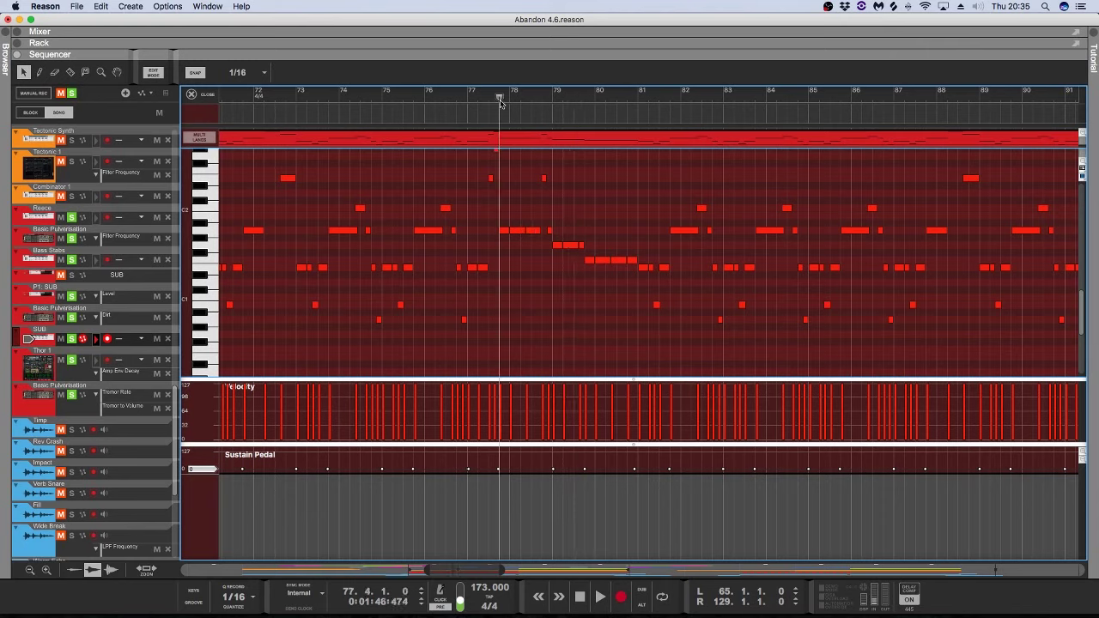
{"action": "key", "text": "space"}
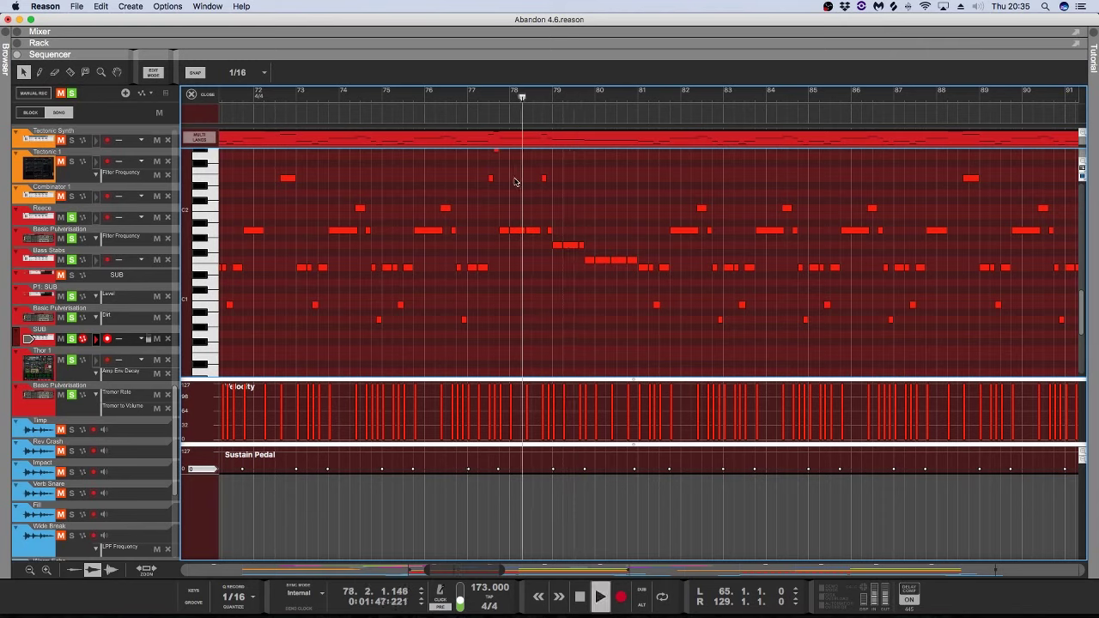
{"action": "key", "text": "space"}
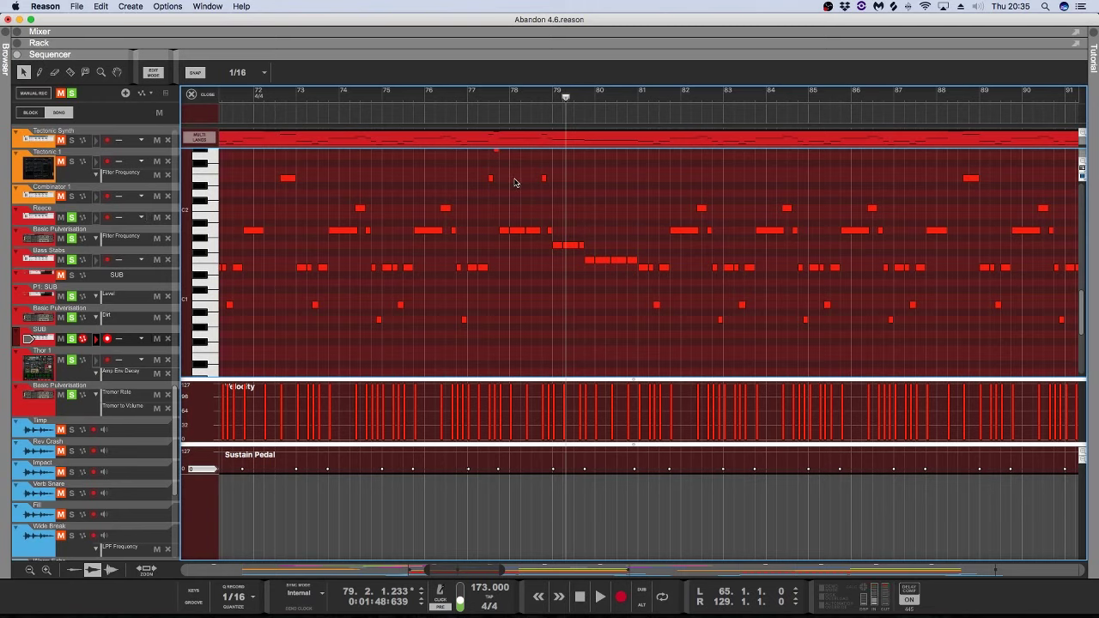
Step: Look over the SUB notes from bar 66, clear all track solos, and close the note editor to return to the arrangement
{"action": "scroll", "coordinate": [515, 187], "scroll_direction": "left", "scroll_amount": 10}
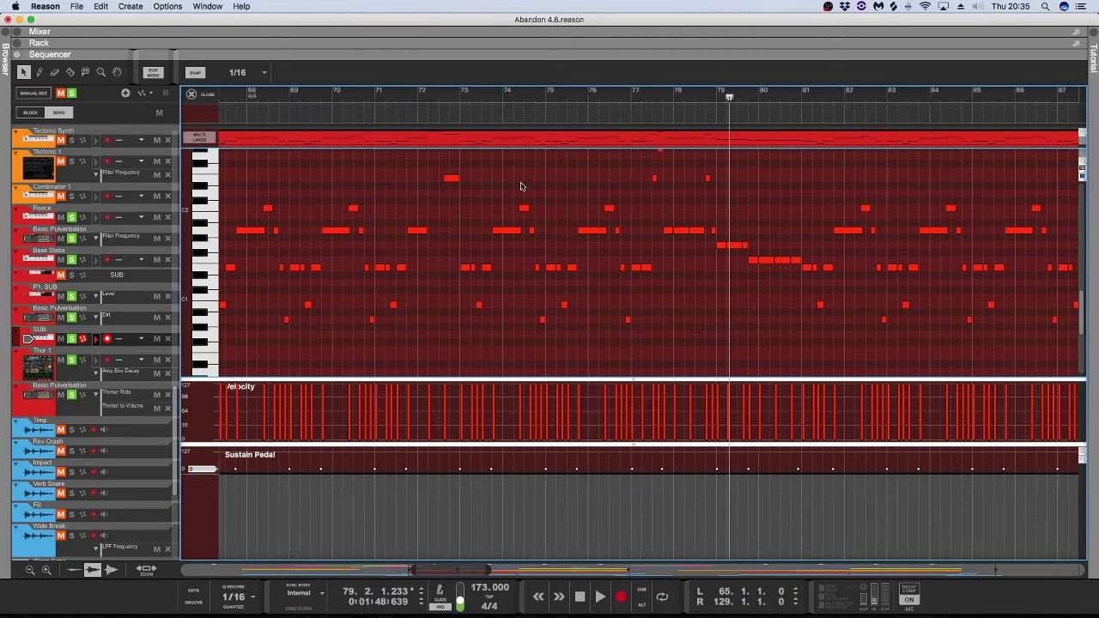
{"action": "scroll", "coordinate": [606, 187], "scroll_direction": "left", "scroll_amount": 3}
{"action": "scroll", "coordinate": [645, 189], "scroll_direction": "right", "scroll_amount": 3}
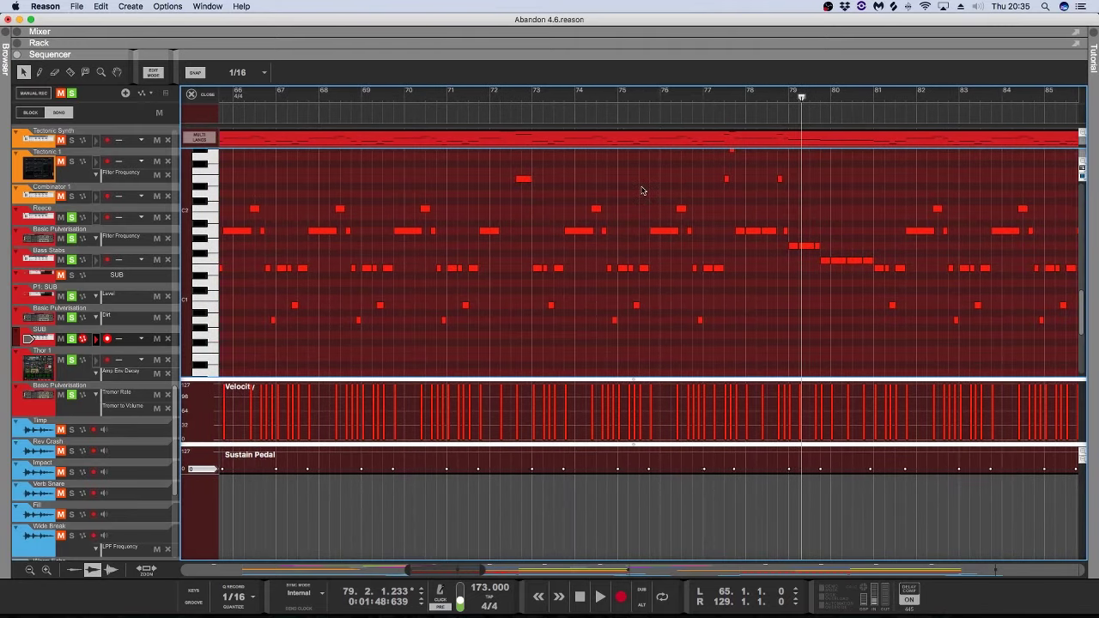
{"action": "left_click", "coordinate": [784, 97]}
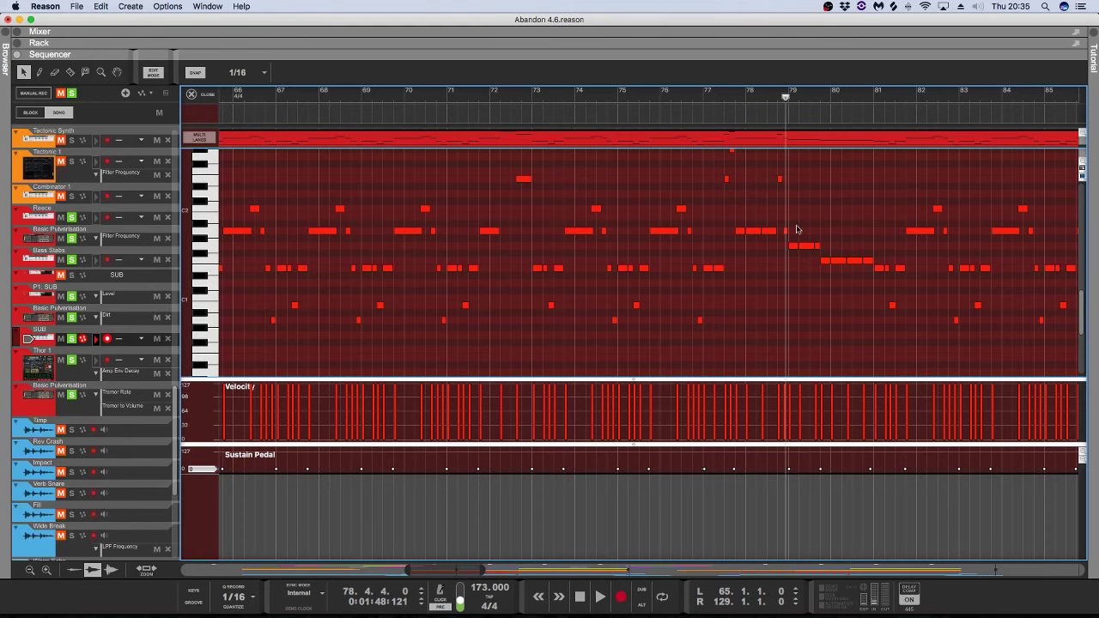
{"action": "left_click", "coordinate": [71, 92]}
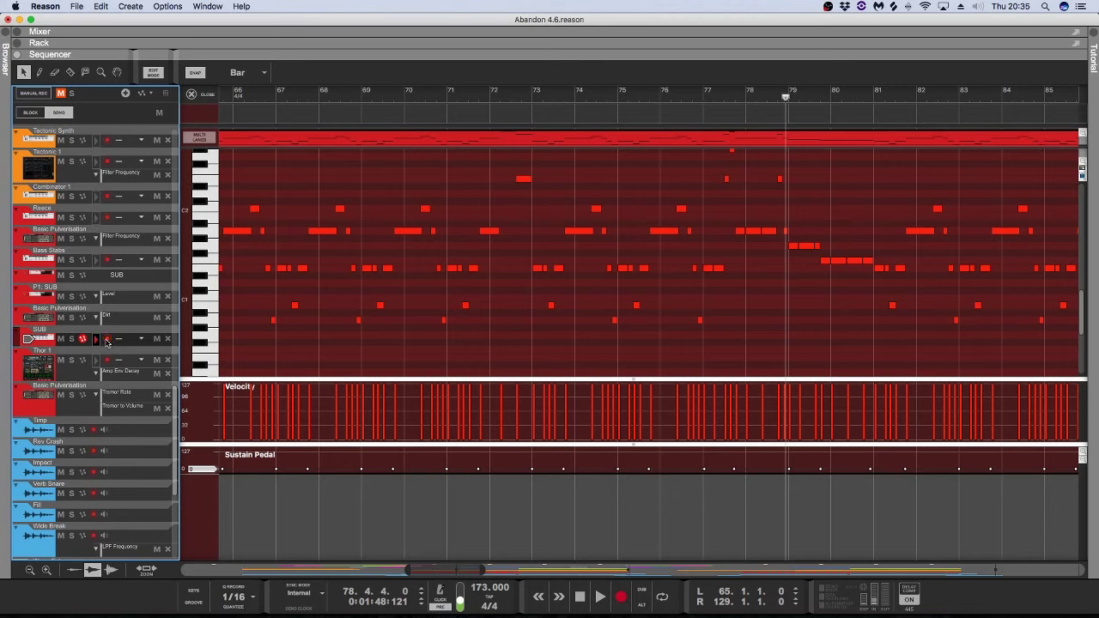
{"action": "left_click", "coordinate": [191, 93]}
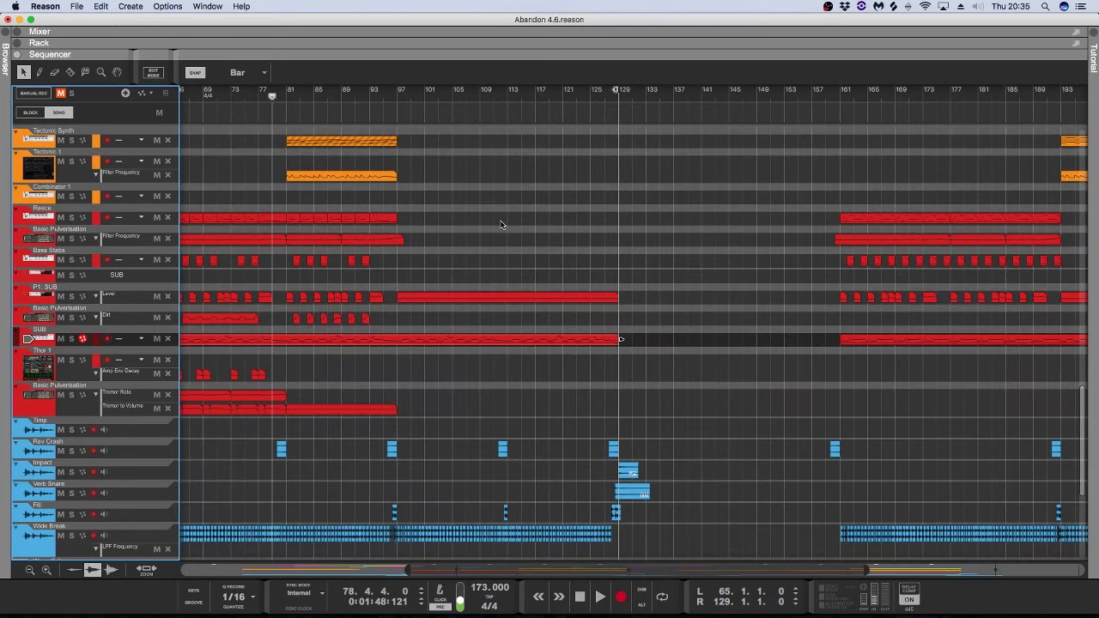
{"action": "scroll", "coordinate": [441, 204], "scroll_direction": "left", "scroll_amount": 5}
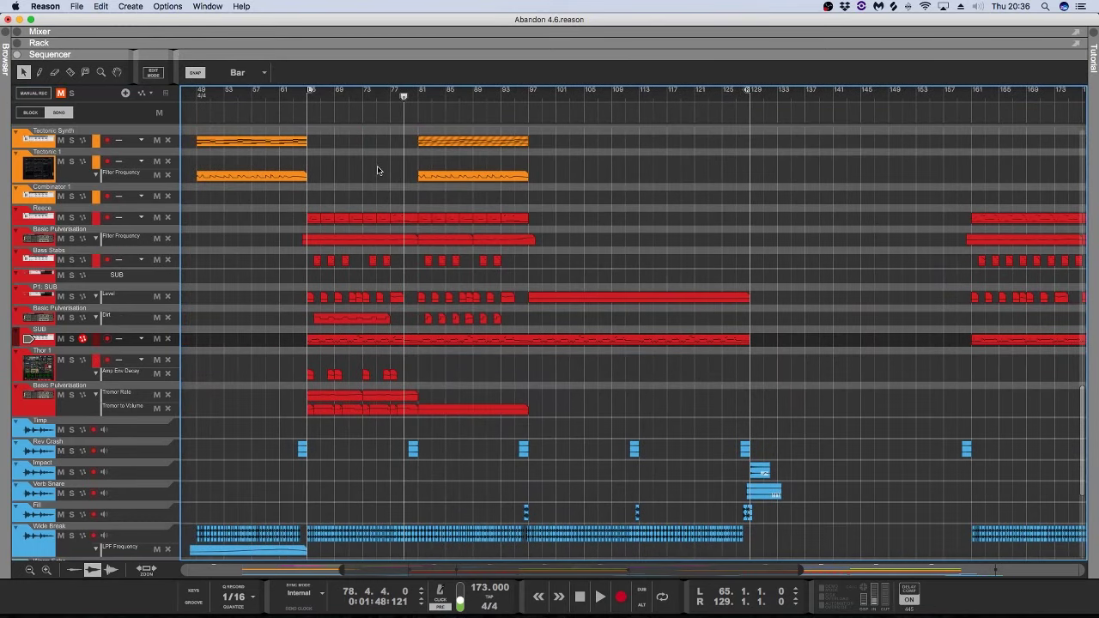
{"action": "scroll", "coordinate": [377, 170], "scroll_direction": "left", "scroll_amount": 1}
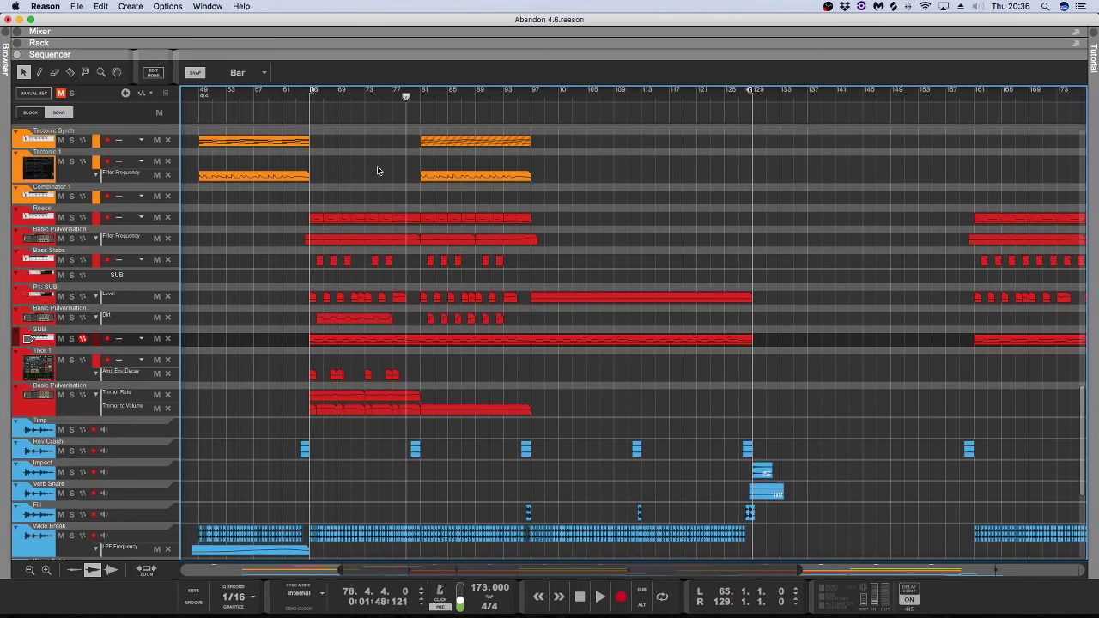
Step: Show the rack above the sequencer and examine the Amp Env decay slider on the SUB Combinator's Thor
{"action": "key", "text": "F6"}
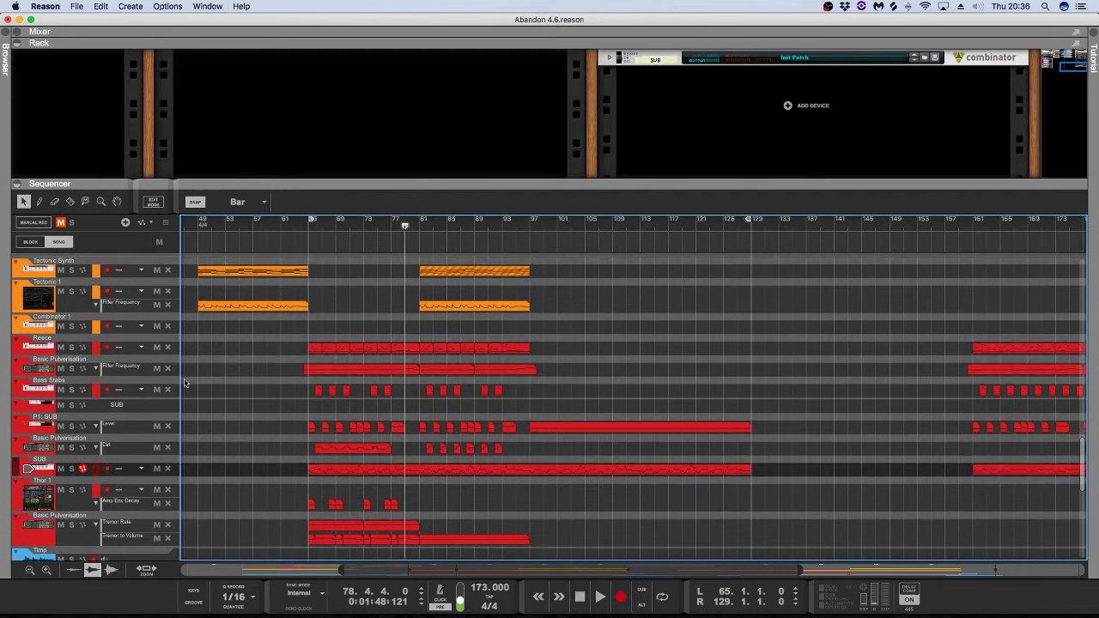
{"action": "scroll", "coordinate": [827, 103], "scroll_direction": "down", "scroll_amount": 5}
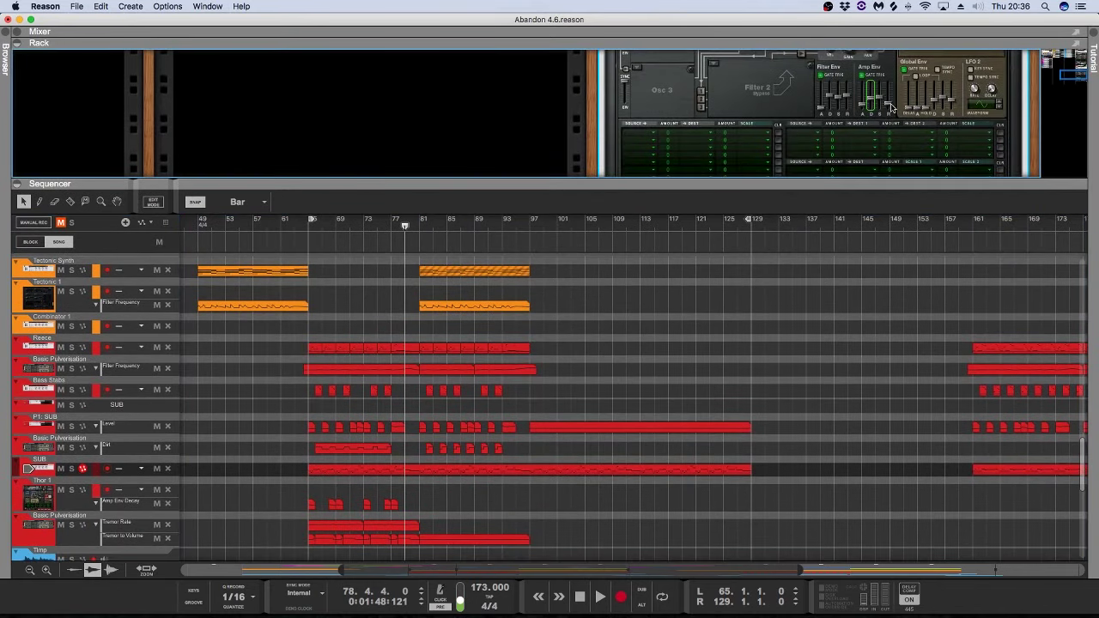
{"action": "mouse_move", "coordinate": [883, 103]}
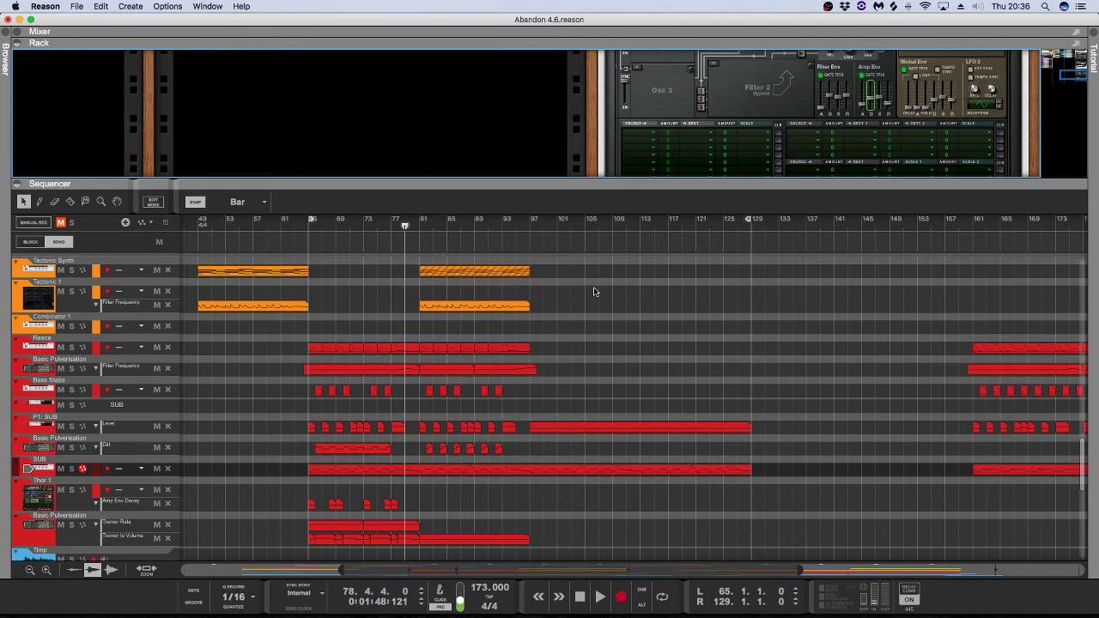
{"action": "scroll", "coordinate": [427, 461], "scroll_direction": "down", "scroll_amount": 2}
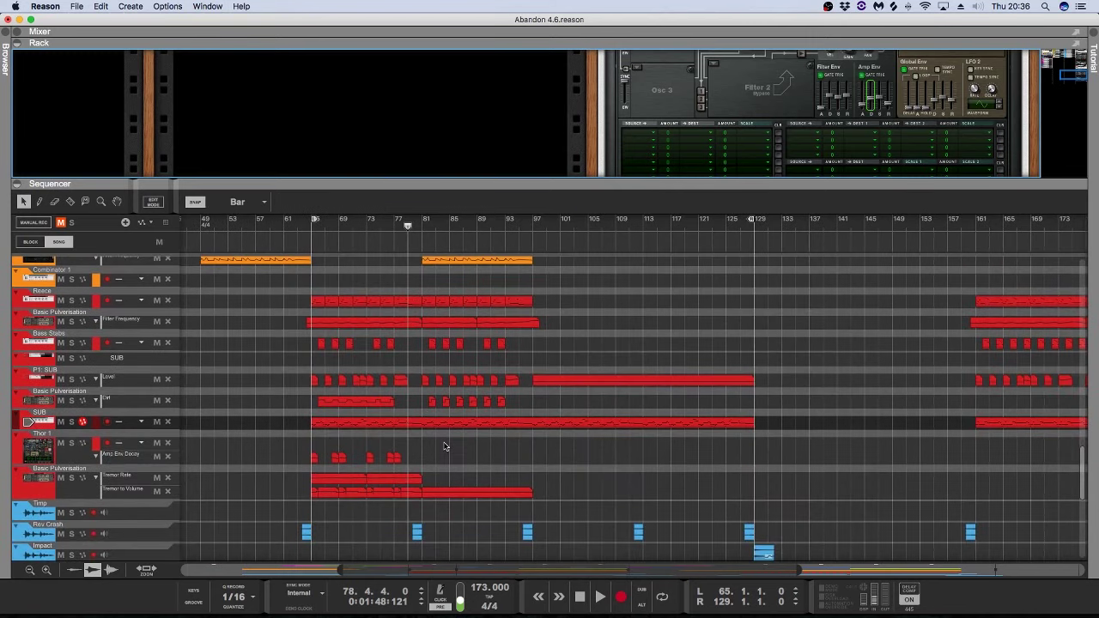
Step: Play the unsoloed arrangement from bar 65, stop it, and play the opening again from bar 65
{"action": "left_click", "coordinate": [314, 226]}
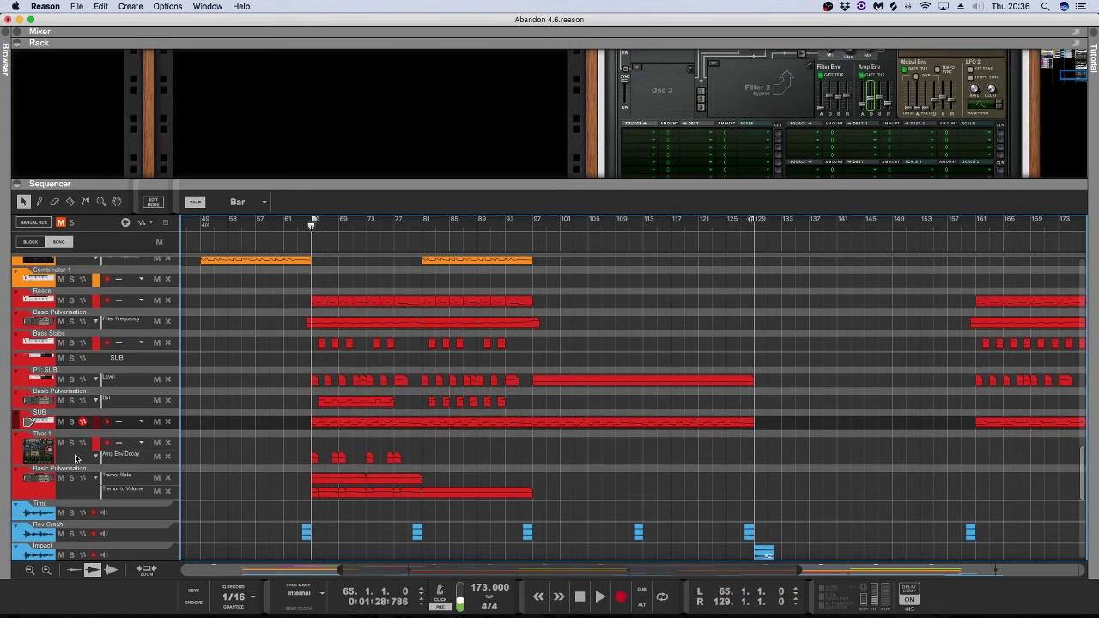
{"action": "key", "text": "space"}
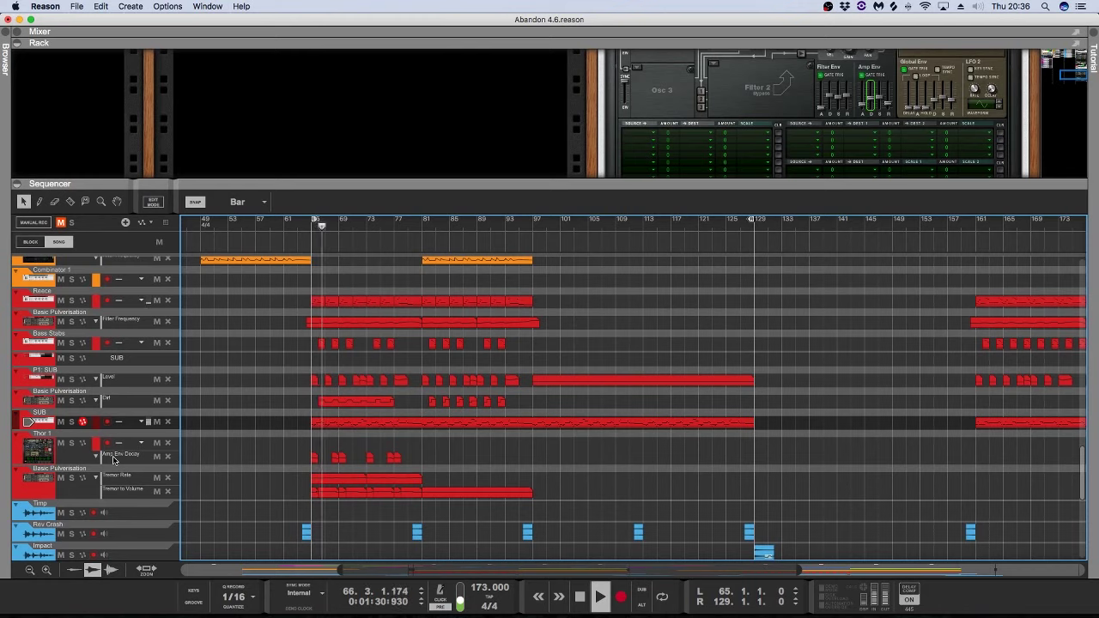
{"action": "key", "text": "space"}
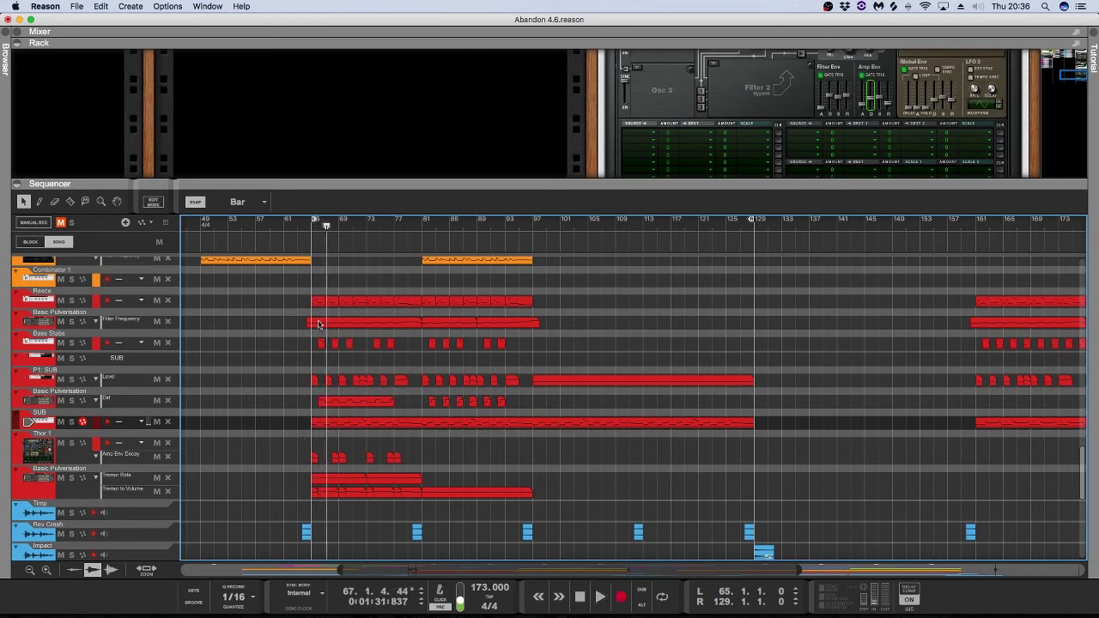
{"action": "left_click", "coordinate": [314, 226]}
{"action": "key", "text": "space"}
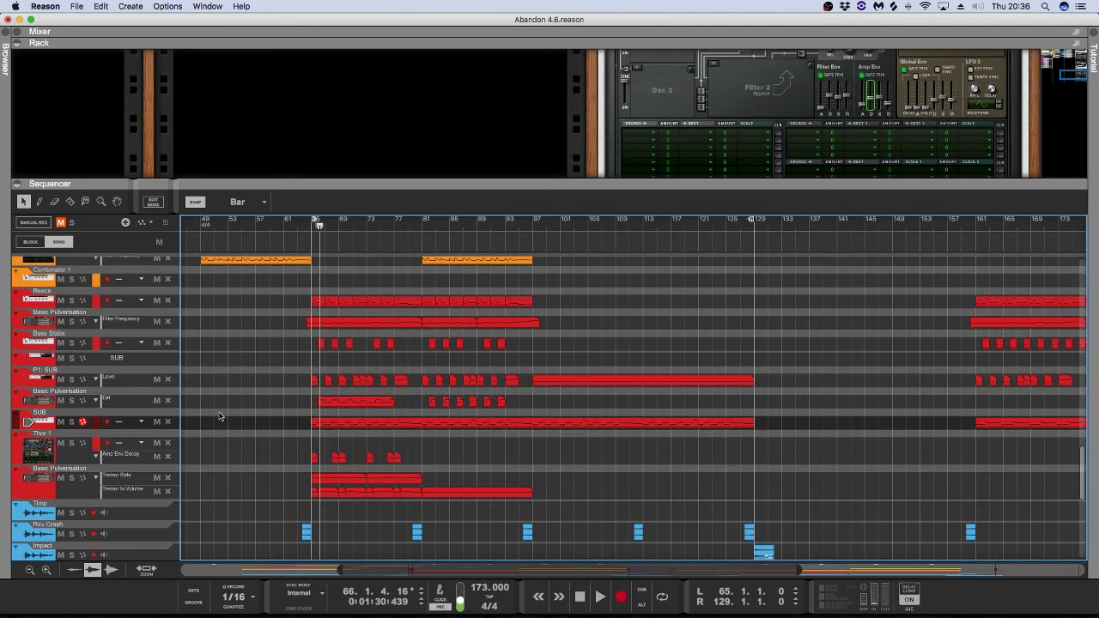
Step: Replay the arrangement from bar 65, and select the Basic Pulverisation track with Tremor automation to examine its Pulveriser
{"action": "key", "text": "KP_7"}
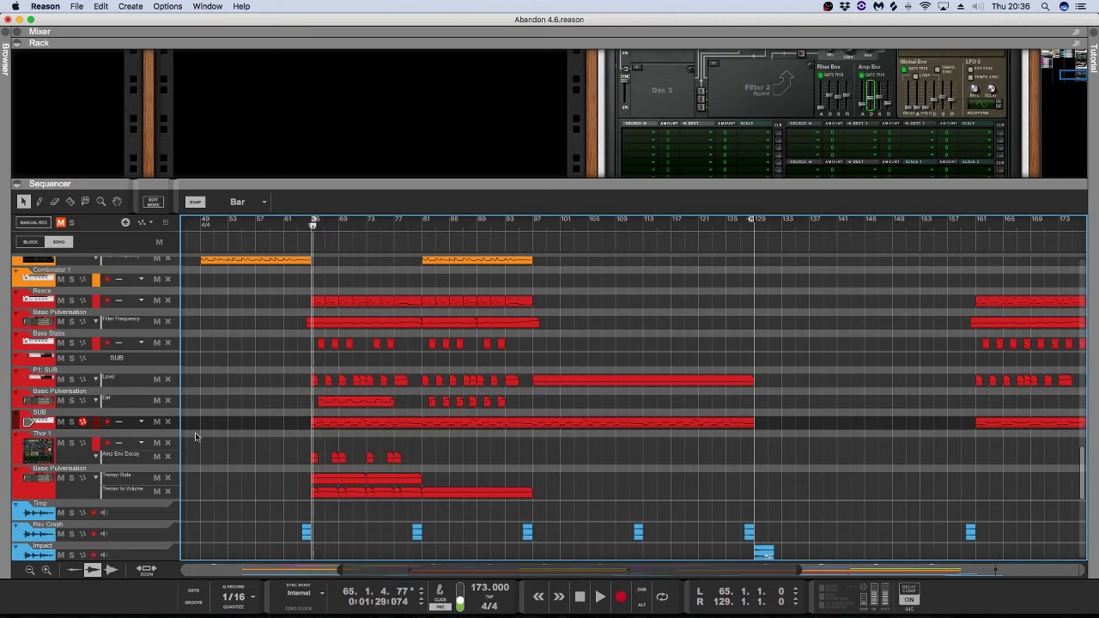
{"action": "key", "text": "KP_1"}
{"action": "key", "text": "KP_Enter"}
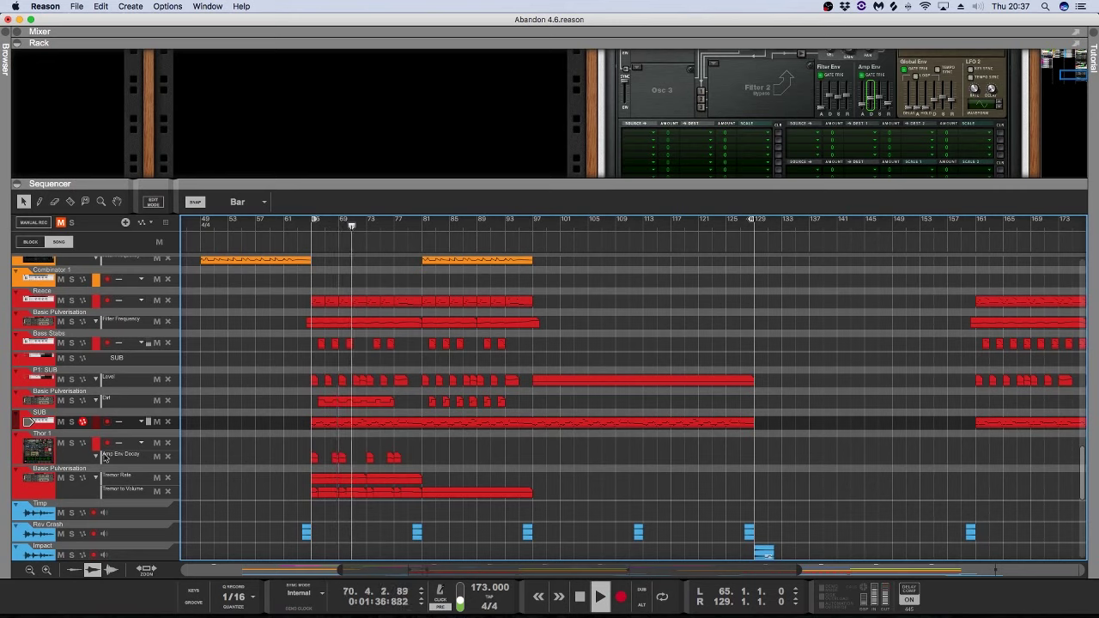
{"action": "left_click", "coordinate": [105, 480]}
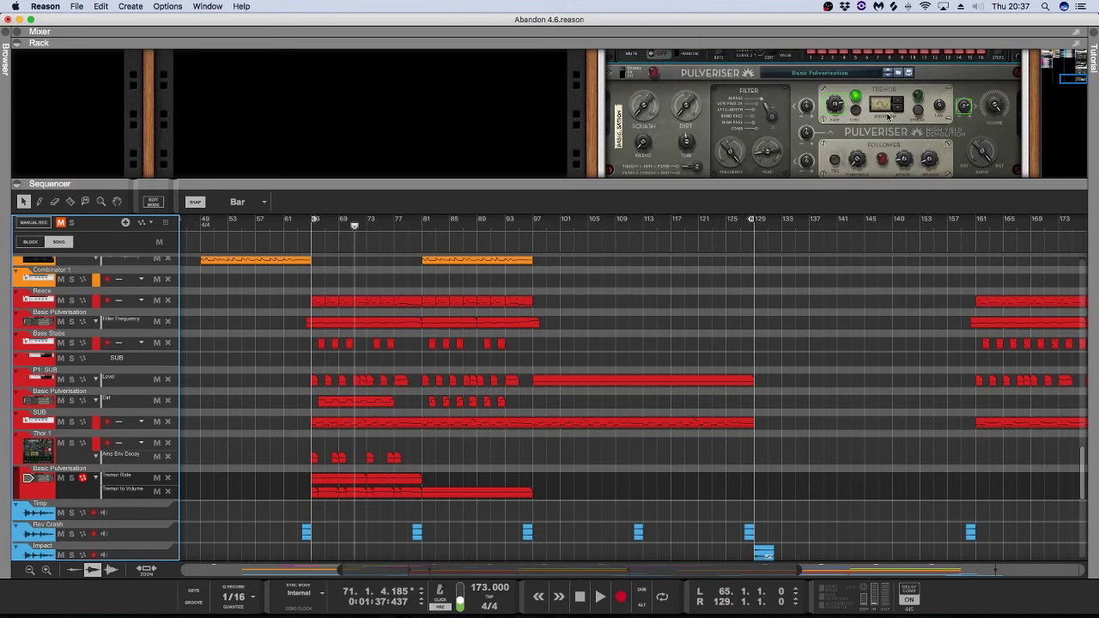
{"action": "scroll", "coordinate": [373, 314], "scroll_direction": "up", "scroll_amount": 4}
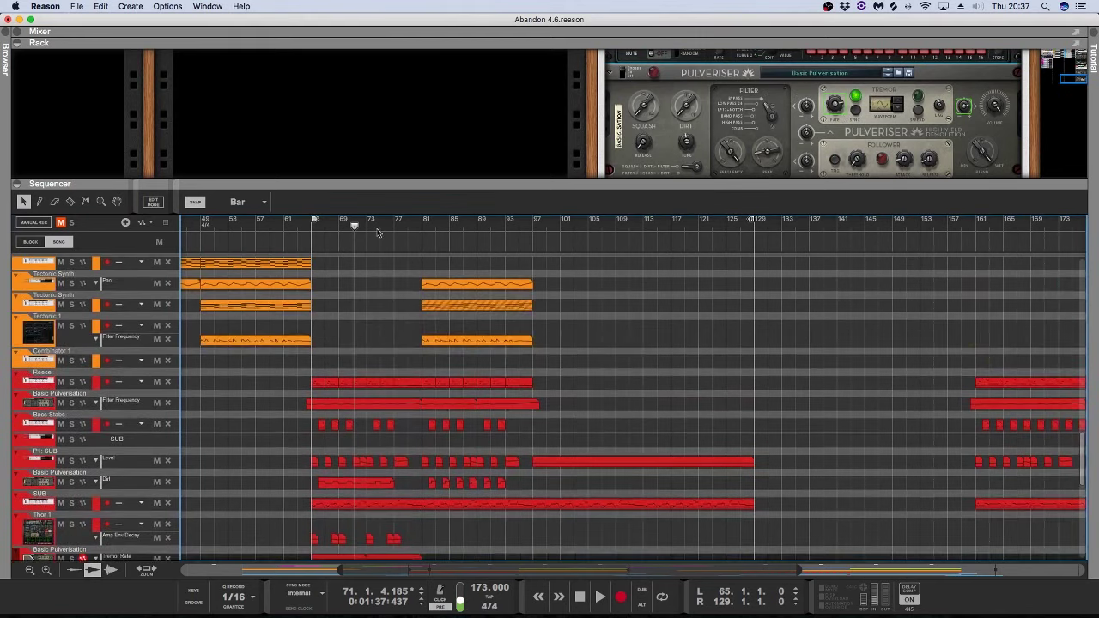
Step: Look over the piano, string, pad and atmosphere tracks above the bass tracks in the arrangement
{"action": "scroll", "coordinate": [454, 305], "scroll_direction": "up", "scroll_amount": 5}
{"action": "scroll", "coordinate": [454, 305], "scroll_direction": "up", "scroll_amount": 5}
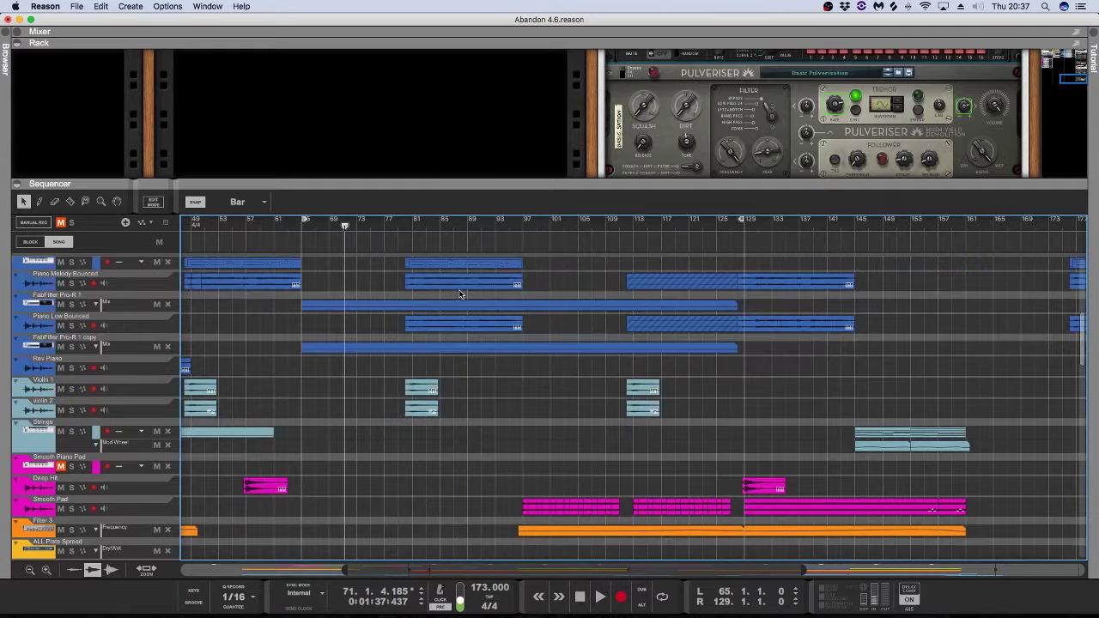
{"action": "scroll", "coordinate": [448, 324], "scroll_direction": "down", "scroll_amount": 5}
{"action": "scroll", "coordinate": [448, 324], "scroll_direction": "up", "scroll_amount": 10}
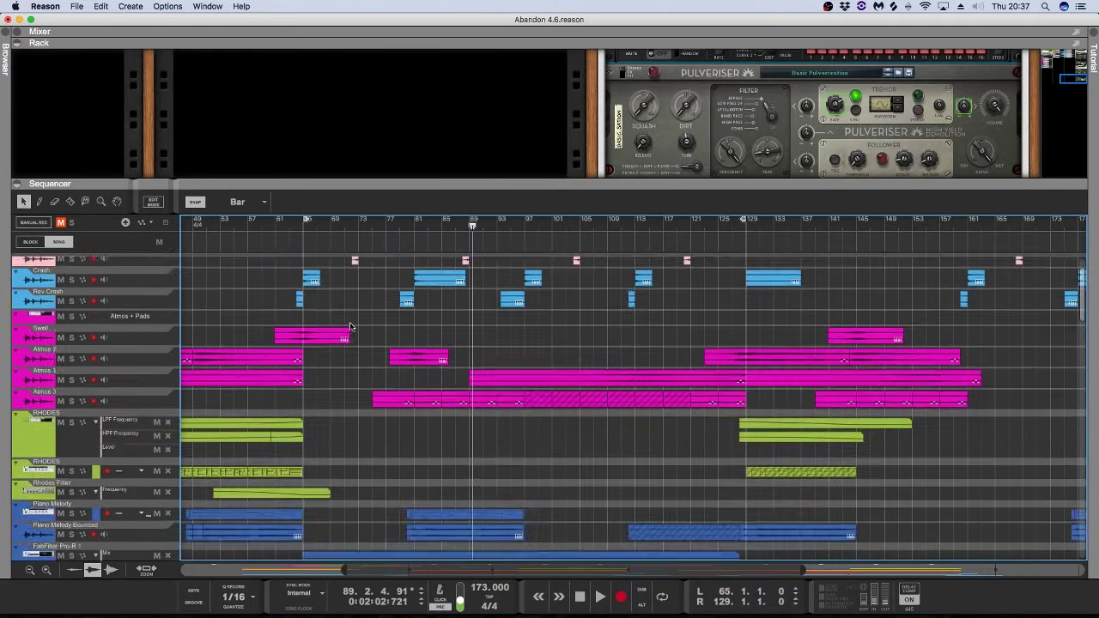
{"action": "scroll", "coordinate": [448, 325], "scroll_direction": "down", "scroll_amount": 3}
{"action": "scroll", "coordinate": [685, 133], "scroll_direction": "up", "scroll_amount": 3}
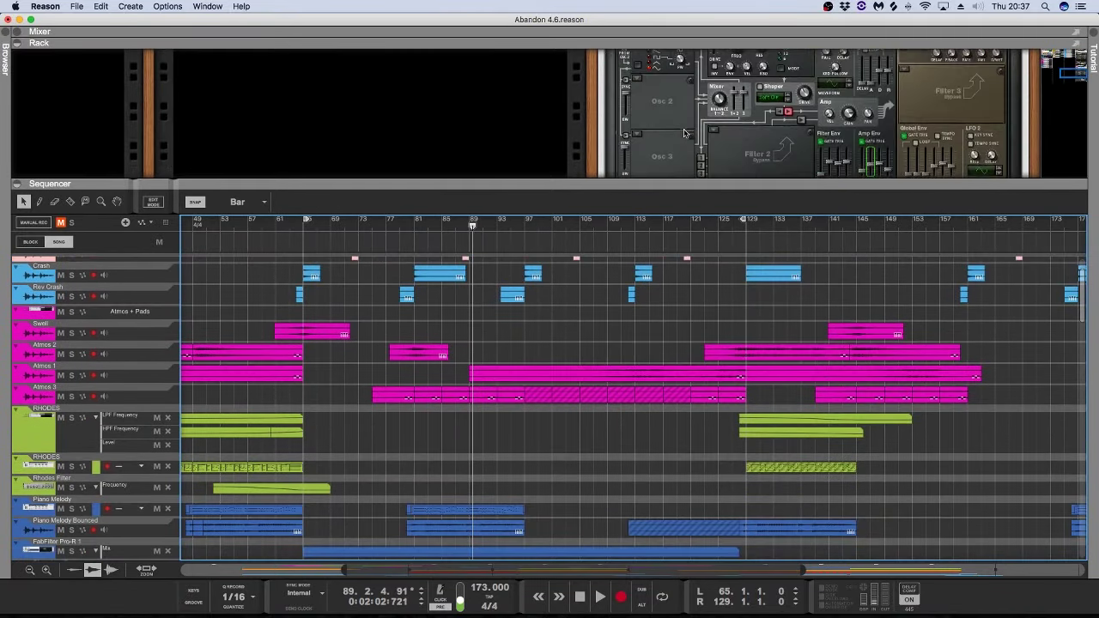
Step: Collapse the bass Combinators in the rack, hide the rack, and place the playhead at bar 95
{"action": "scroll", "coordinate": [685, 133], "scroll_direction": "up", "scroll_amount": 2}
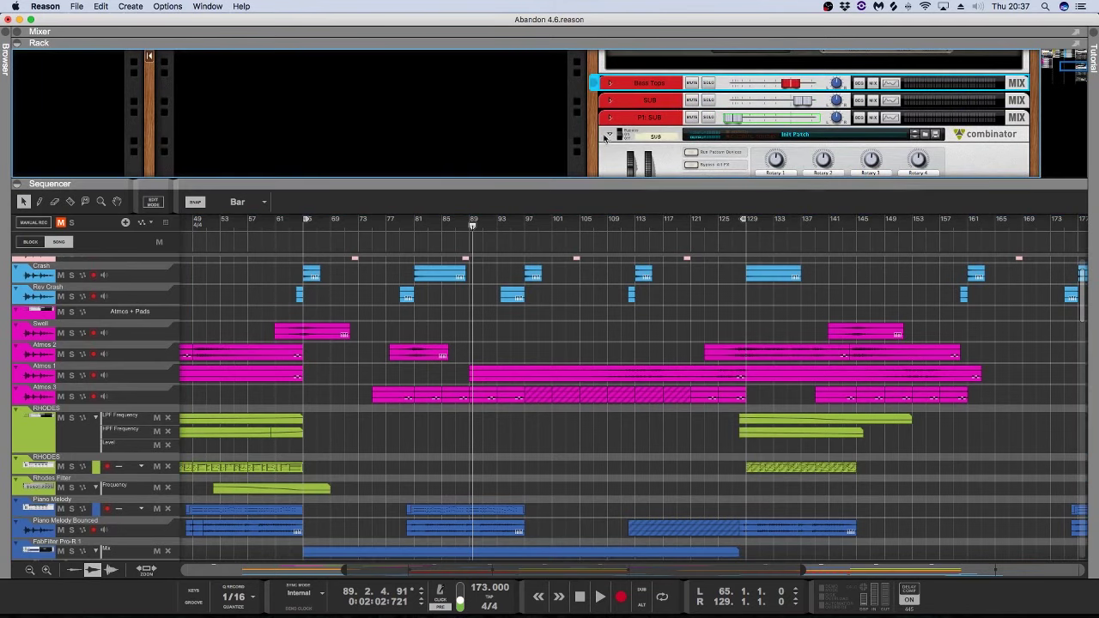
{"action": "scroll", "coordinate": [635, 131], "scroll_direction": "down", "scroll_amount": 5}
{"action": "scroll", "coordinate": [635, 131], "scroll_direction": "up", "scroll_amount": 10}
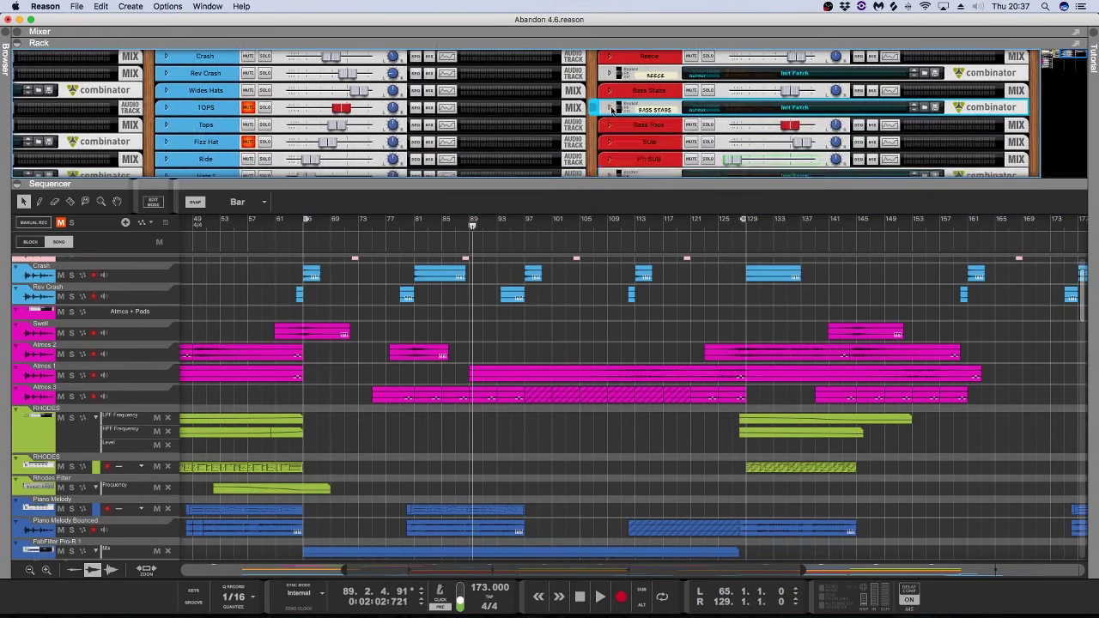
{"action": "left_click", "coordinate": [650, 181]}
{"action": "left_click", "coordinate": [510, 95]}
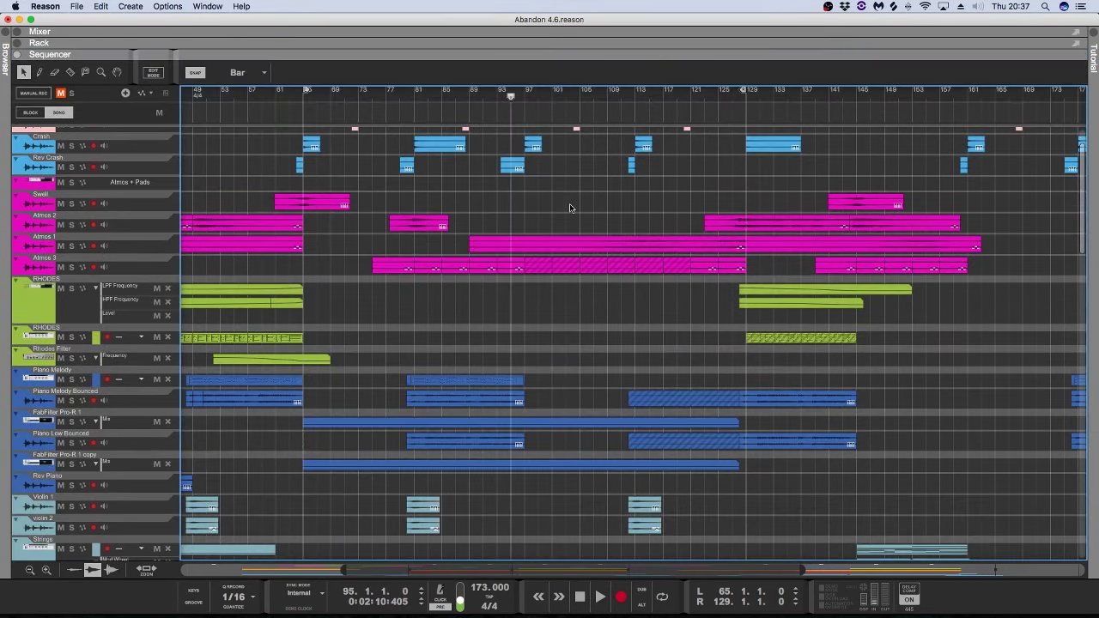
Step: Play the arrangement from bar 95 while reviewing the tracks from the synths up to the crashes and verb hits
{"action": "scroll", "coordinate": [570, 208], "scroll_direction": "down", "scroll_amount": 5}
{"action": "scroll", "coordinate": [564, 199], "scroll_direction": "up", "scroll_amount": 3}
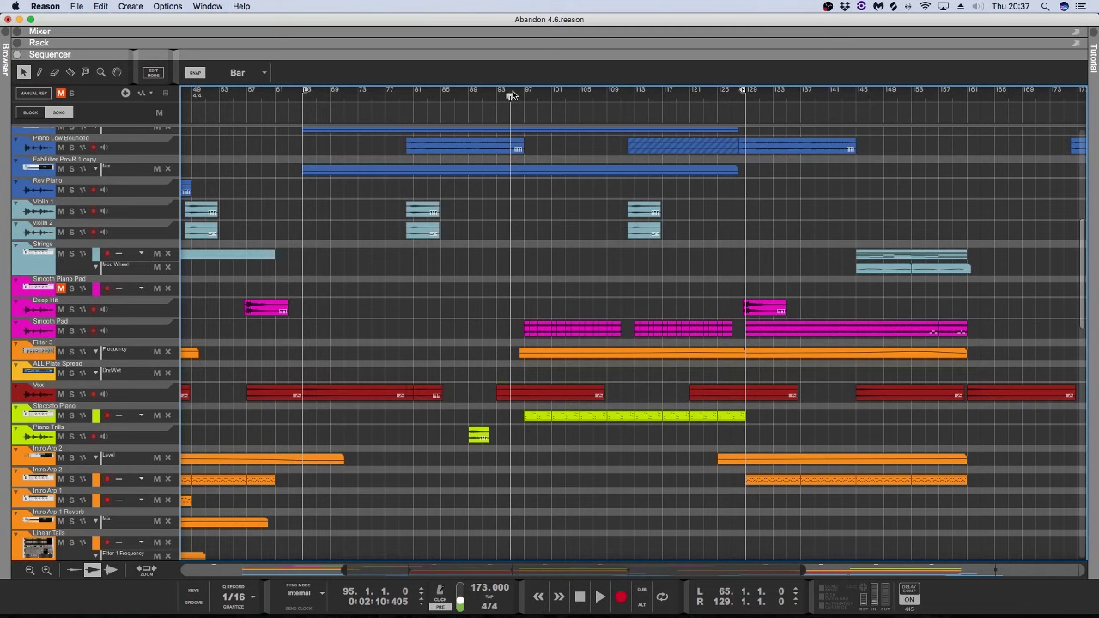
{"action": "key", "text": "space"}
{"action": "scroll", "coordinate": [493, 253], "scroll_direction": "down", "scroll_amount": 10}
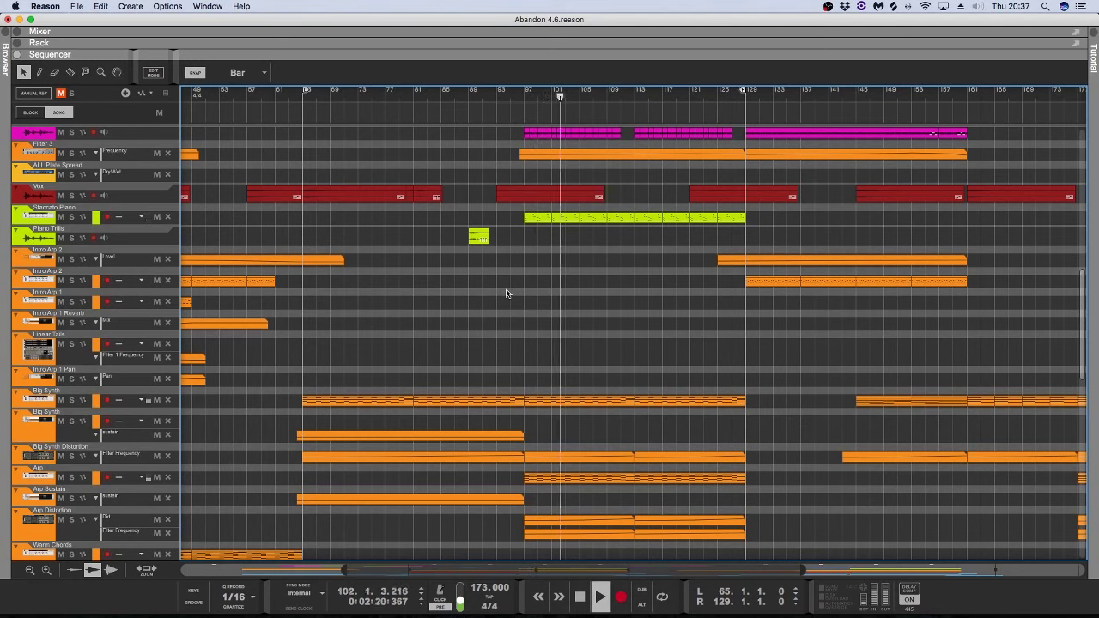
{"action": "scroll", "coordinate": [481, 258], "scroll_direction": "up", "scroll_amount": 3}
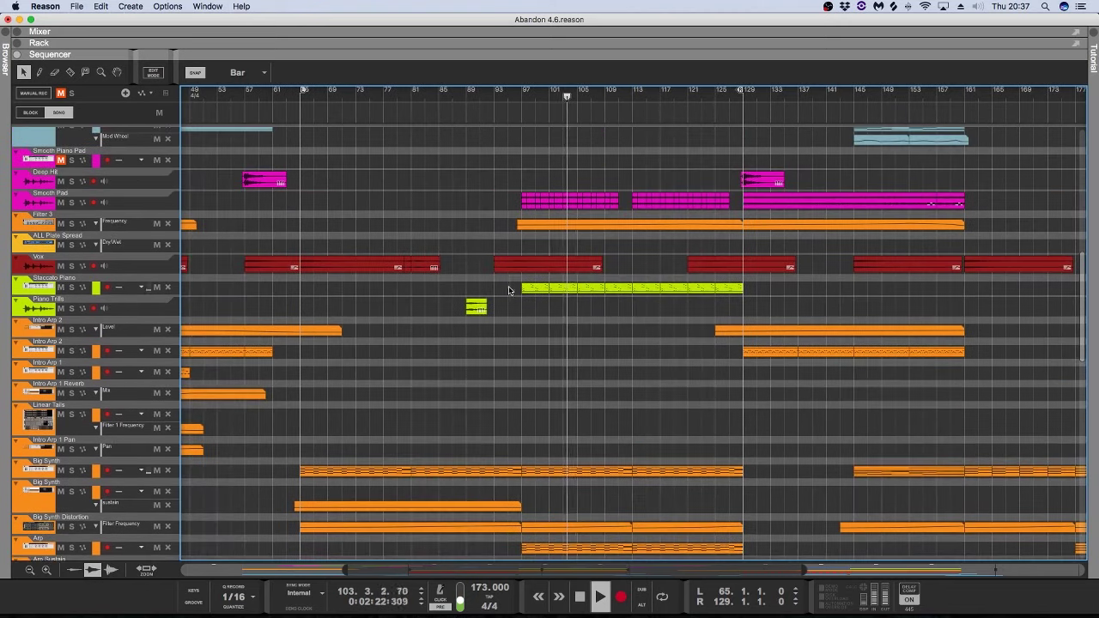
{"action": "scroll", "coordinate": [468, 219], "scroll_direction": "up", "scroll_amount": 2}
{"action": "scroll", "coordinate": [515, 223], "scroll_direction": "up", "scroll_amount": 5}
{"action": "scroll", "coordinate": [546, 233], "scroll_direction": "up", "scroll_amount": 4}
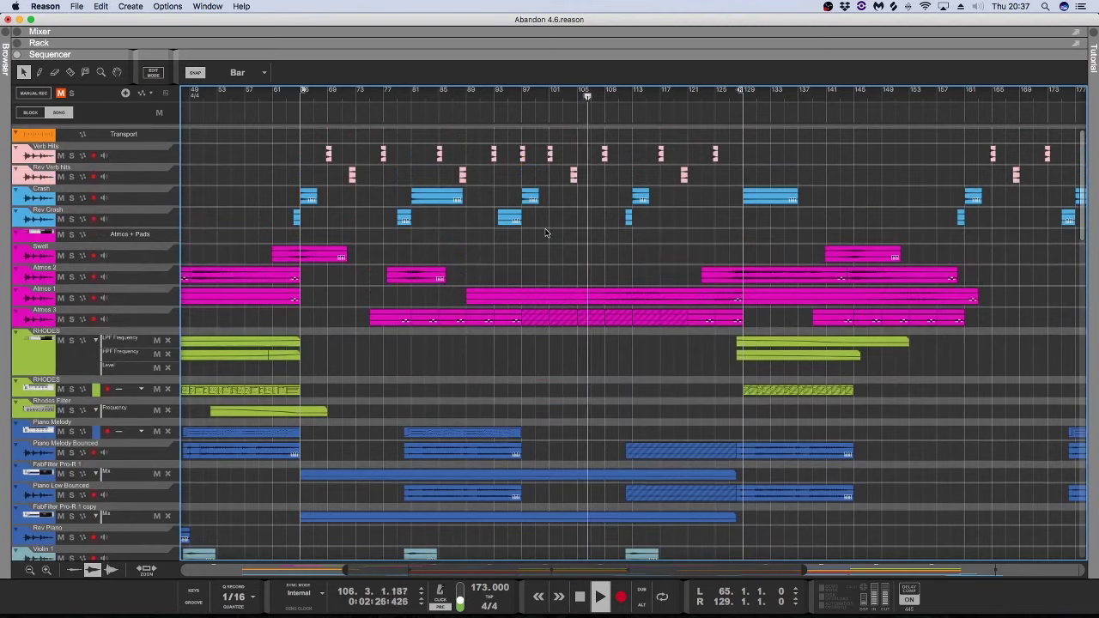
Step: Review the orange synth and red bass tracks during playback, and stop the song around bar 114
{"action": "scroll", "coordinate": [554, 232], "scroll_direction": "down", "scroll_amount": 11}
{"action": "scroll", "coordinate": [556, 229], "scroll_direction": "down", "scroll_amount": 4}
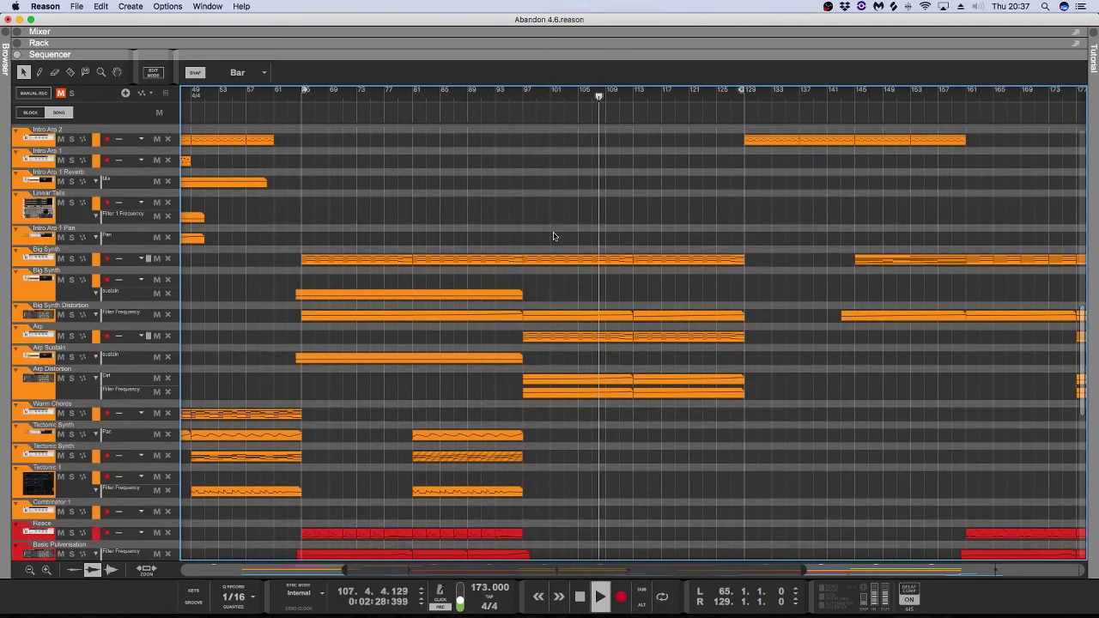
{"action": "scroll", "coordinate": [553, 217], "scroll_direction": "down", "scroll_amount": 7}
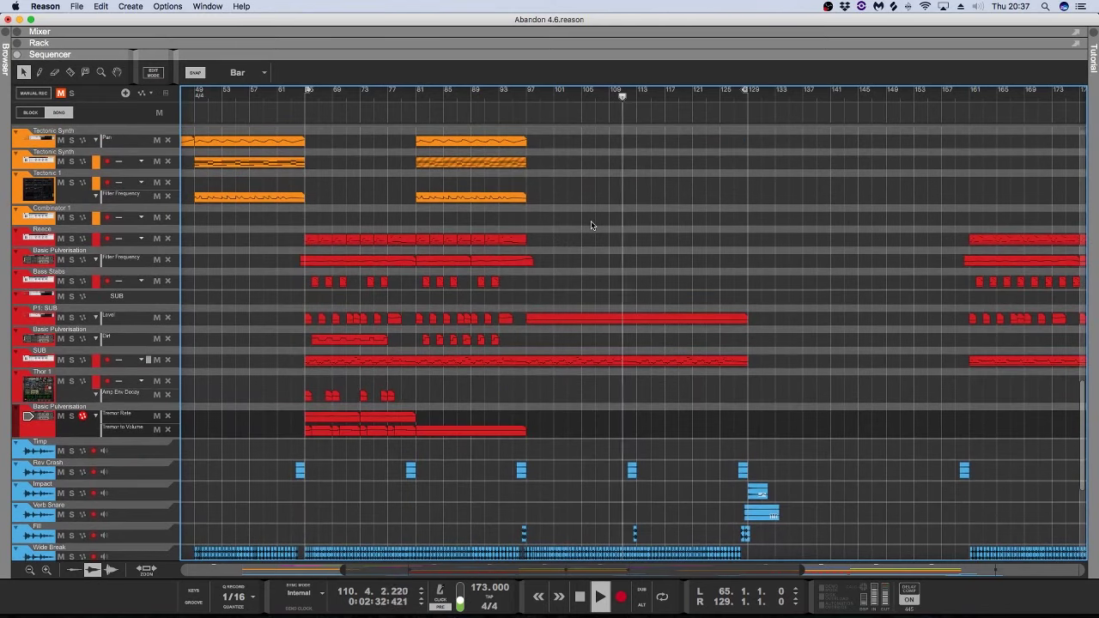
{"action": "scroll", "coordinate": [590, 221], "scroll_direction": "up", "scroll_amount": 7}
{"action": "scroll", "coordinate": [590, 225], "scroll_direction": "up", "scroll_amount": 1}
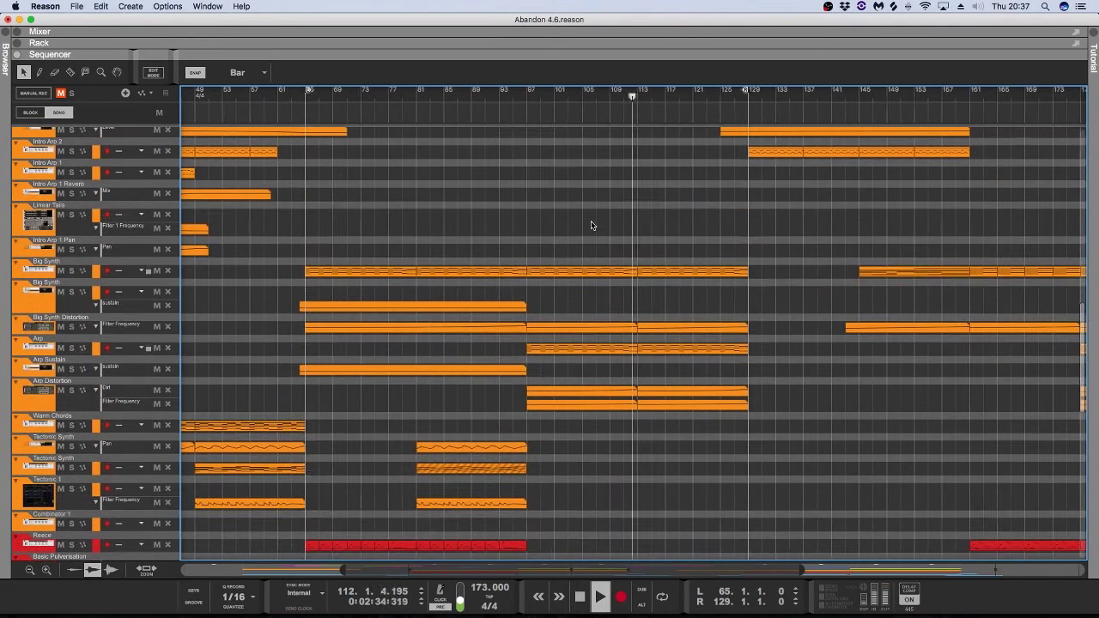
{"action": "scroll", "coordinate": [591, 224], "scroll_direction": "right", "scroll_amount": 1}
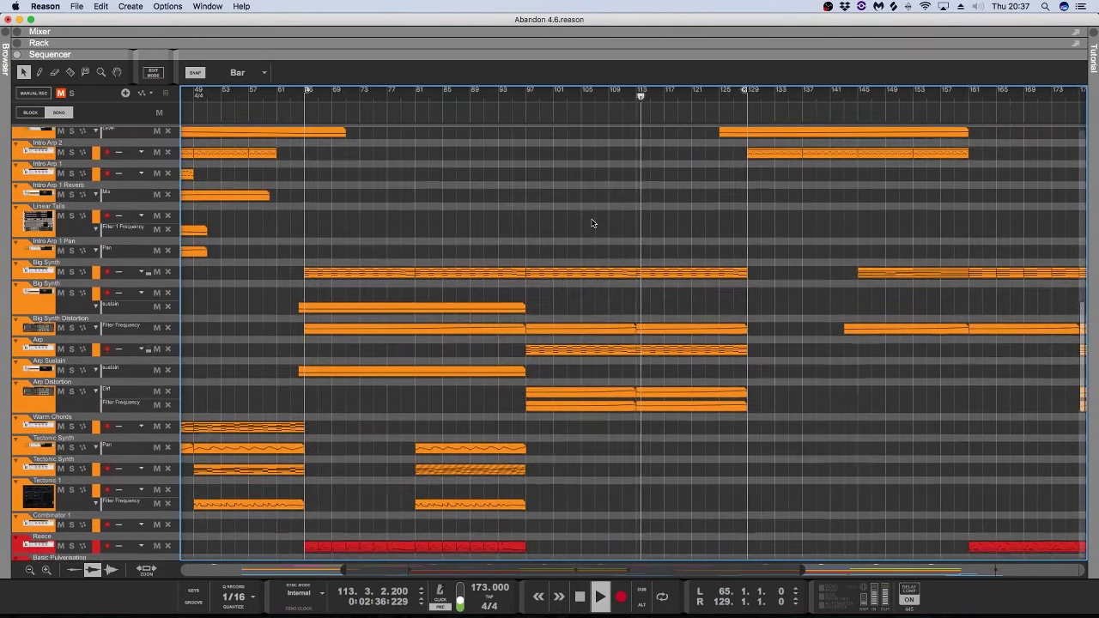
{"action": "key", "text": "space"}
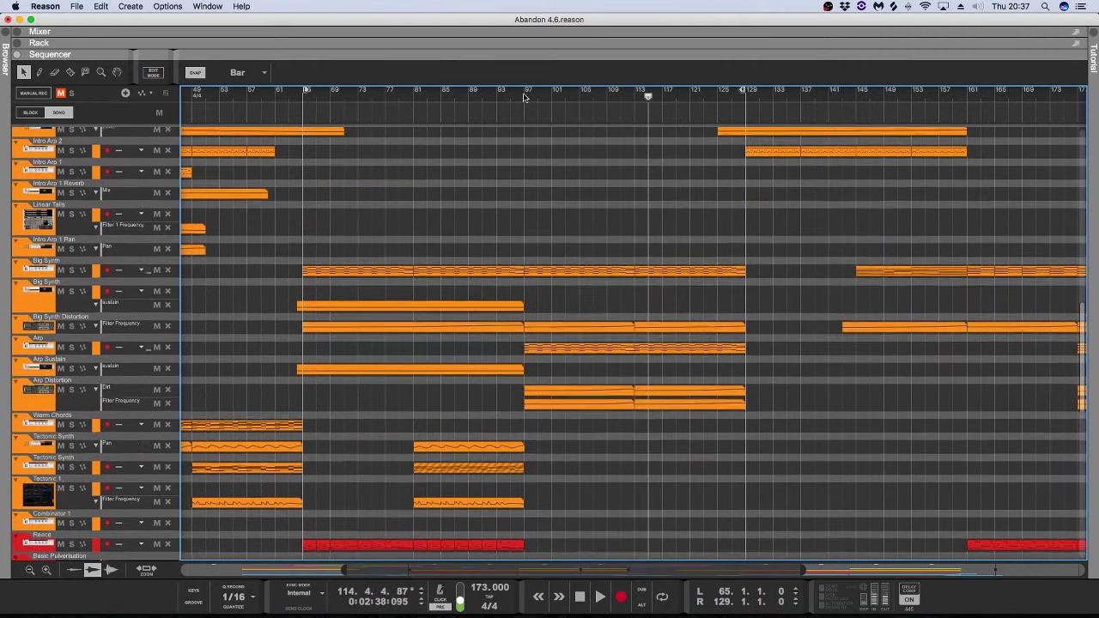
Step: Return the playhead to bar 97 and examine the Filter Frequency automation on the Big Synth Distortion track
{"action": "left_click", "coordinate": [526, 100]}
{"action": "scroll", "coordinate": [343, 215], "scroll_direction": "down", "scroll_amount": 1}
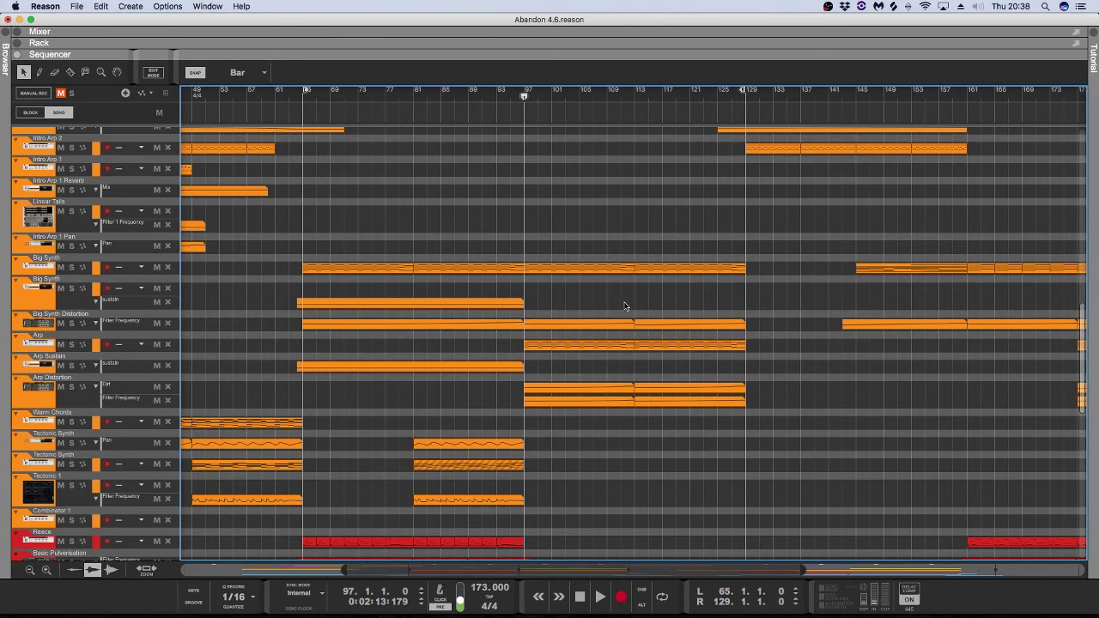
{"action": "left_click", "coordinate": [568, 324]}
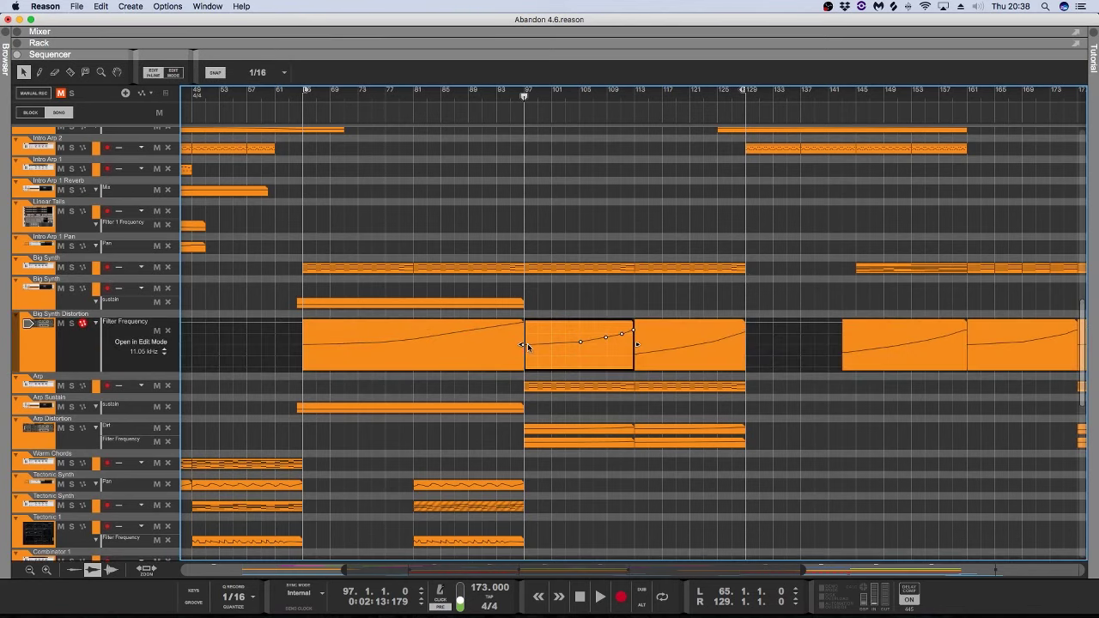
{"action": "left_click", "coordinate": [553, 225]}
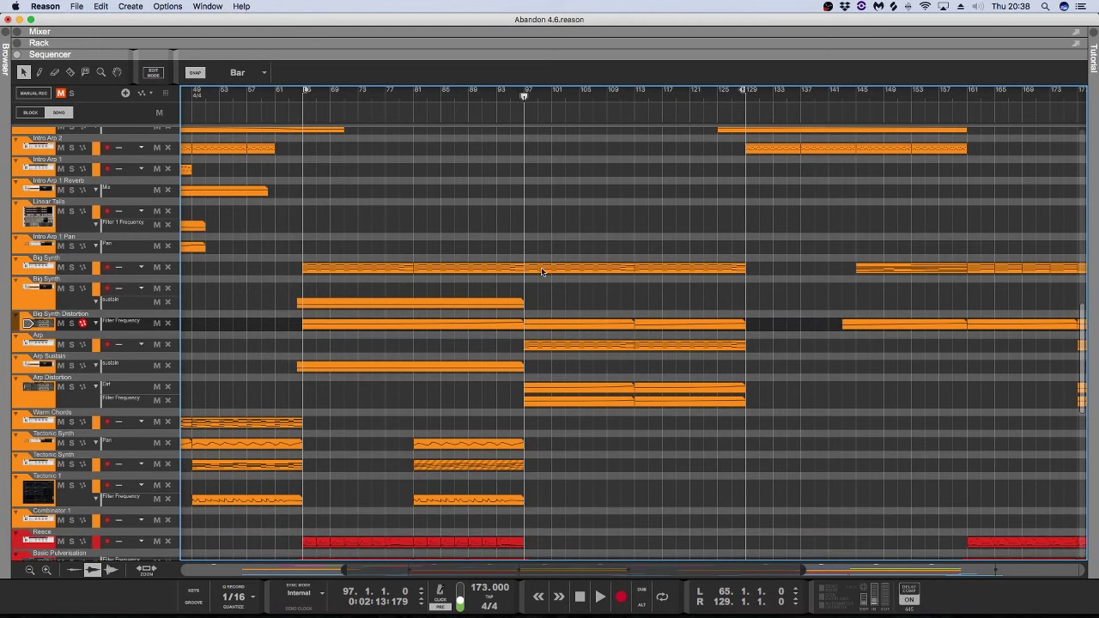
Step: Solo the Arp, Arp Sustain and Arp Distortion tracks and play them briefly from bar 97
{"action": "left_click", "coordinate": [73, 344]}
{"action": "key", "text": "space"}
{"action": "left_click", "coordinate": [73, 365]}
{"action": "key", "text": "space"}
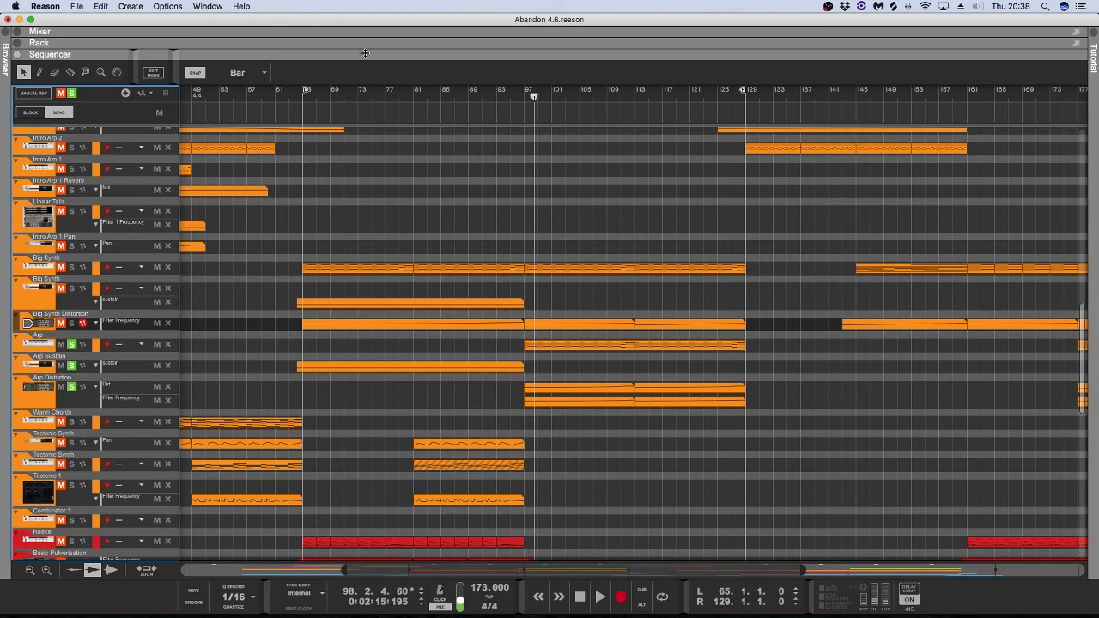
Step: Show an enlarged rack, bring up the Arp track's devices, and inspect the TAL-U-NO-LX synth patch behind its Pulveriser and reverb
{"action": "left_click_drag", "start_coordinate": [365, 53], "coordinate": [369, 144]}
{"action": "left_click", "coordinate": [48, 429]}
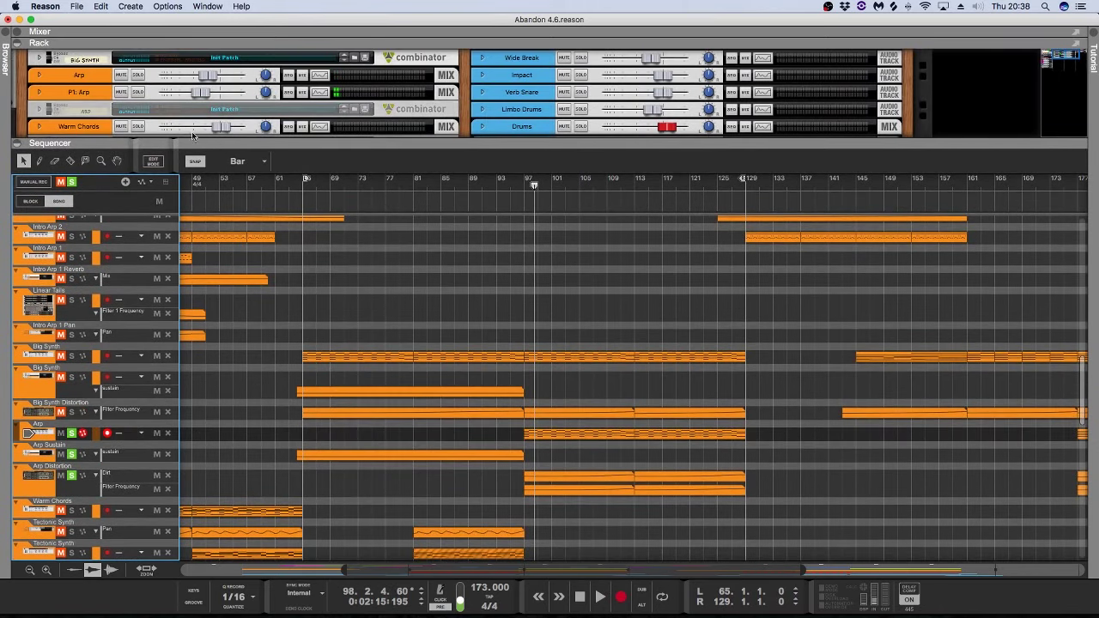
{"action": "left_click_drag", "start_coordinate": [78, 139], "coordinate": [79, 251]}
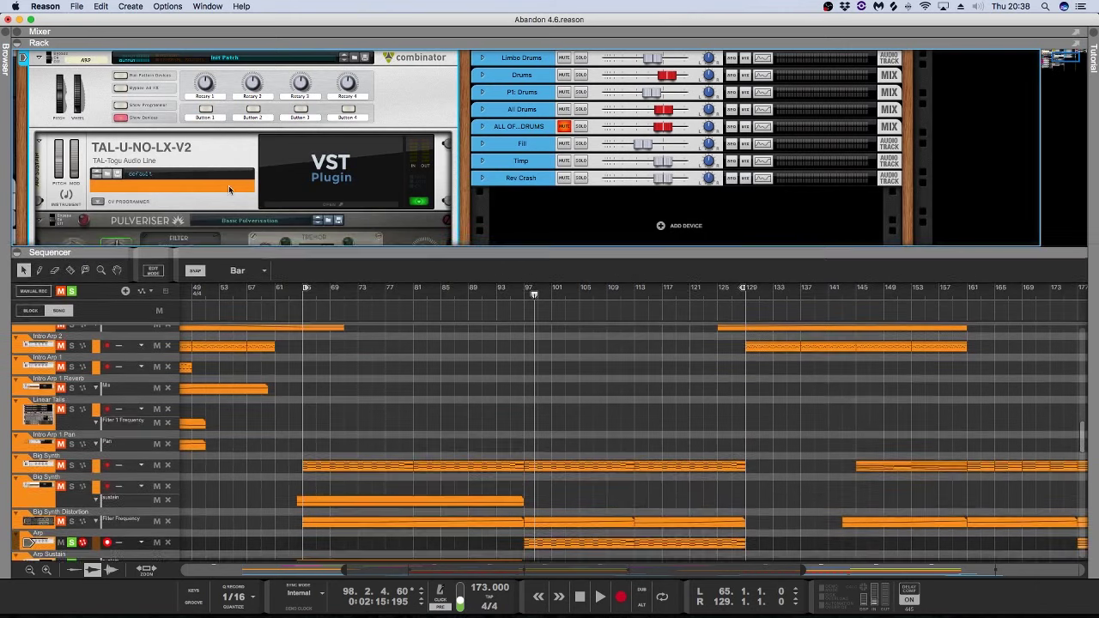
{"action": "scroll", "coordinate": [311, 206], "scroll_direction": "down", "scroll_amount": 5}
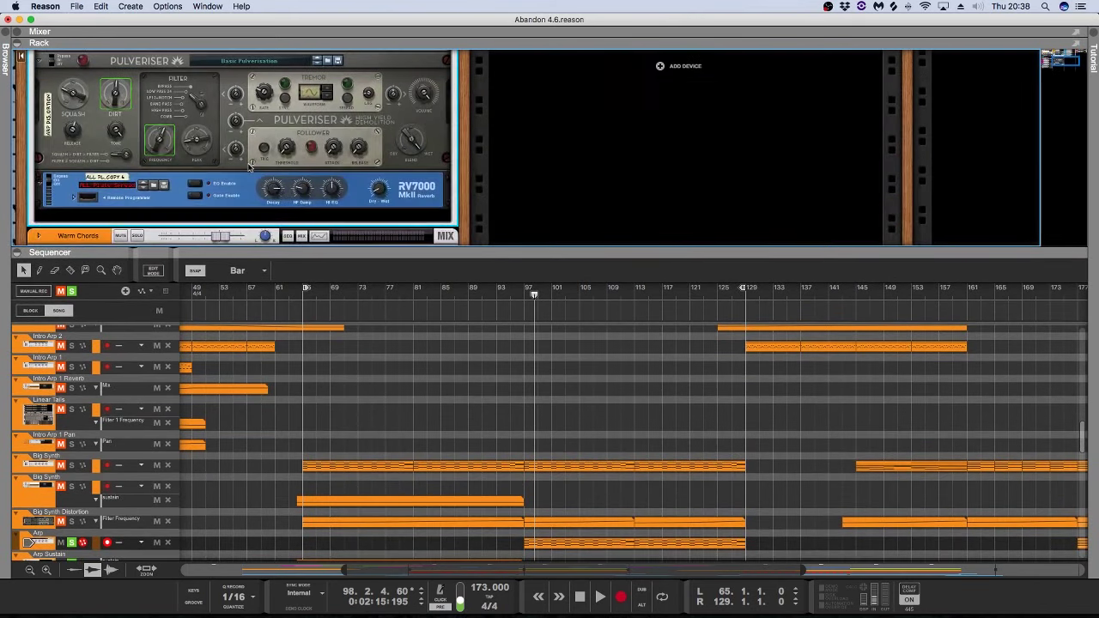
{"action": "scroll", "coordinate": [327, 159], "scroll_direction": "up", "scroll_amount": 3}
{"action": "left_click", "coordinate": [326, 143]}
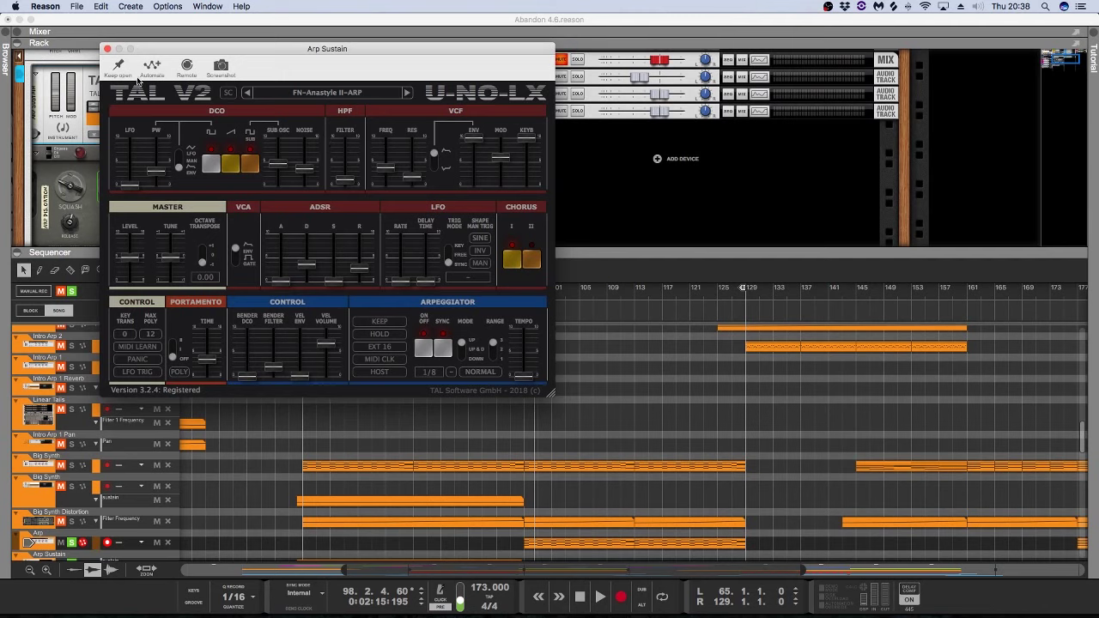
{"action": "left_click", "coordinate": [108, 51]}
Step: Examine the RV7000 insert on the P1: Arp channel, collapse it, and show the Arp mix channel's insert effects
{"action": "scroll", "coordinate": [154, 91], "scroll_direction": "up", "scroll_amount": 5}
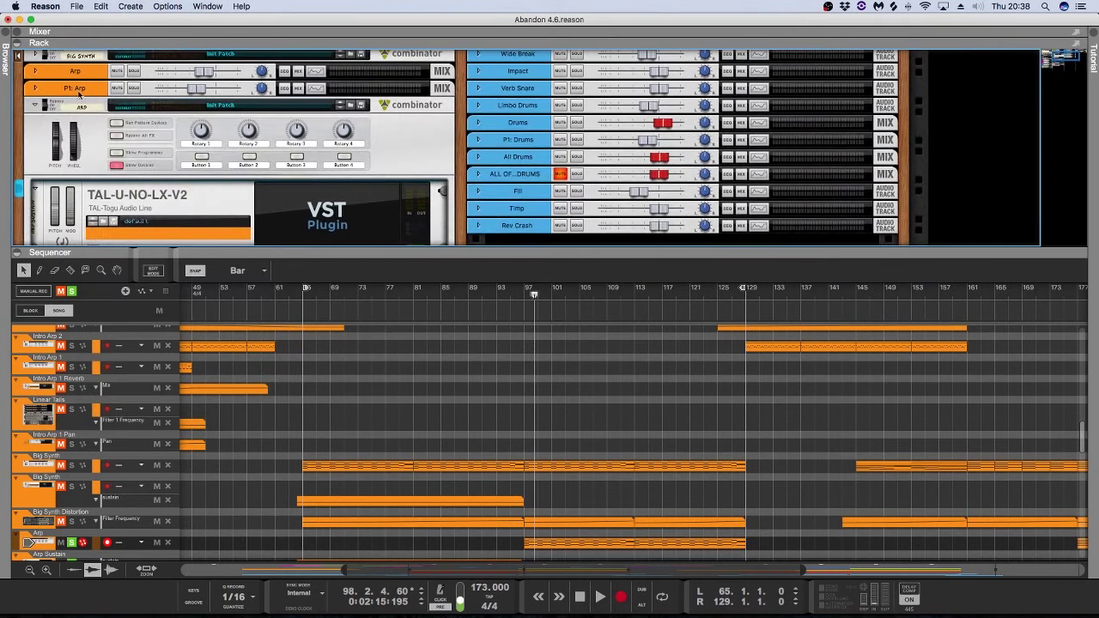
{"action": "left_click", "coordinate": [34, 88]}
{"action": "left_click", "coordinate": [53, 111]}
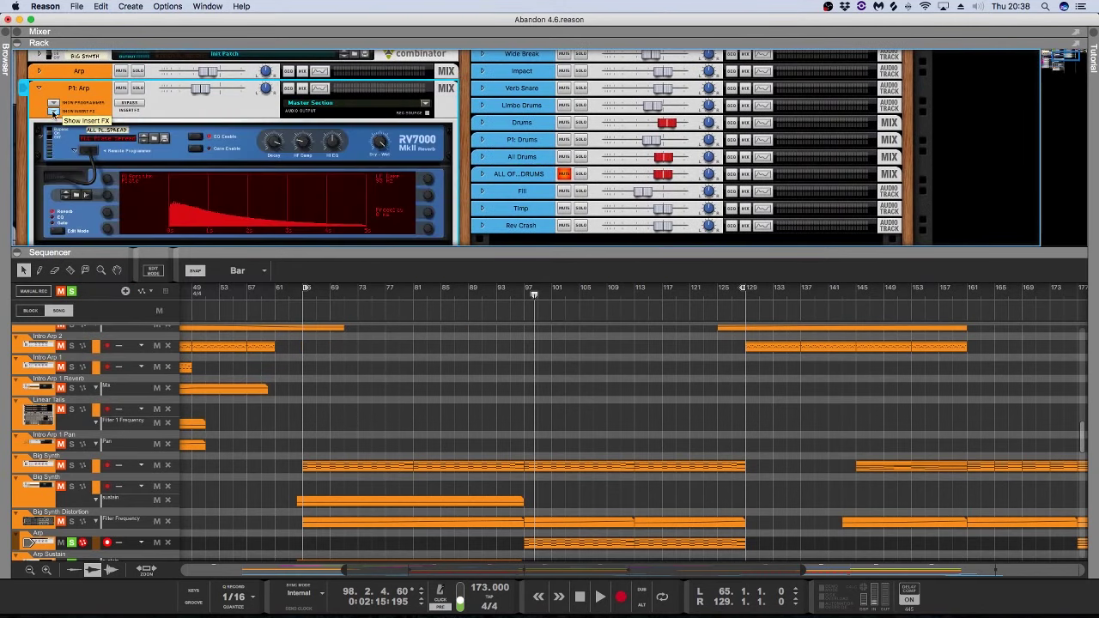
{"action": "left_click", "coordinate": [53, 112]}
{"action": "left_click", "coordinate": [53, 101]}
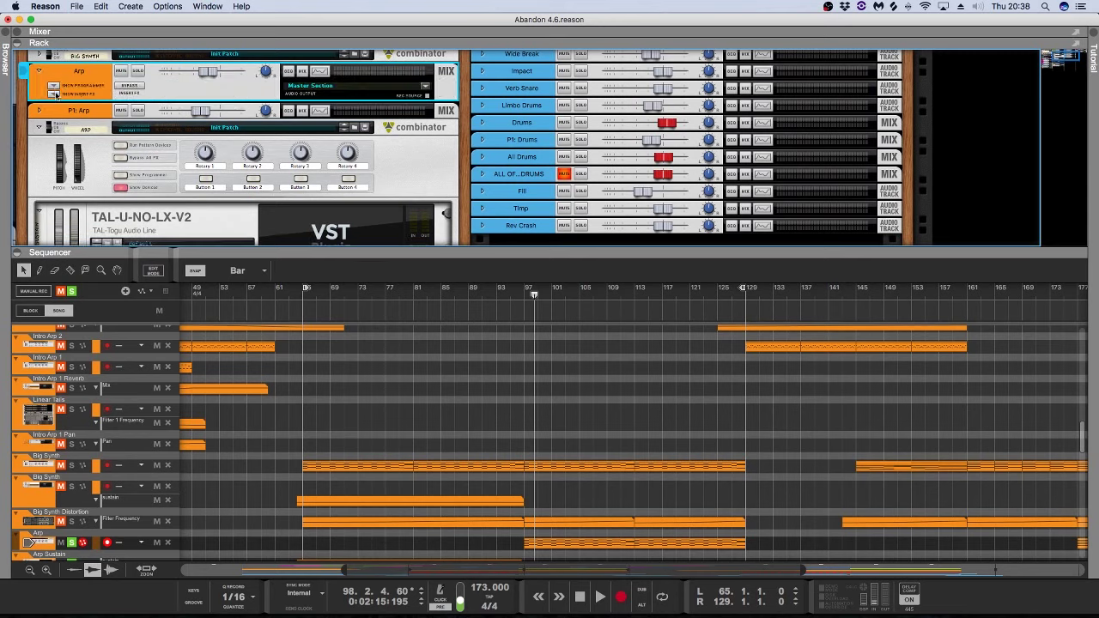
{"action": "left_click", "coordinate": [54, 94]}
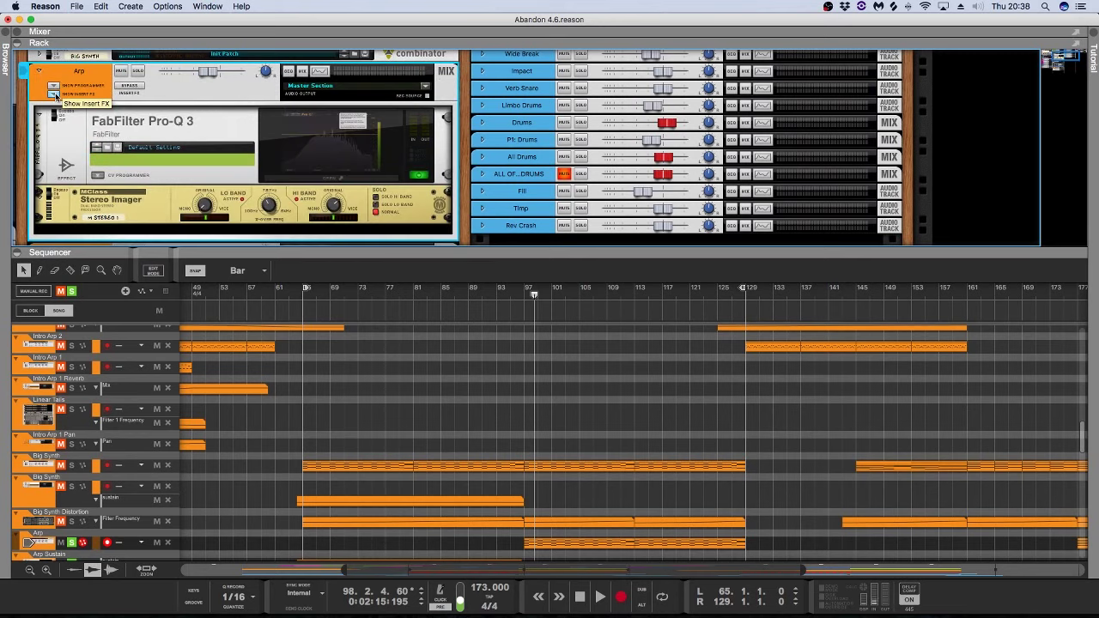
Step: Play the soloed Arp from bar 97 with its FabFilter Pro-Q 3 open, and inspect the 239.80 Hz cut band
{"action": "left_click", "coordinate": [520, 292]}
{"action": "key", "text": "space"}
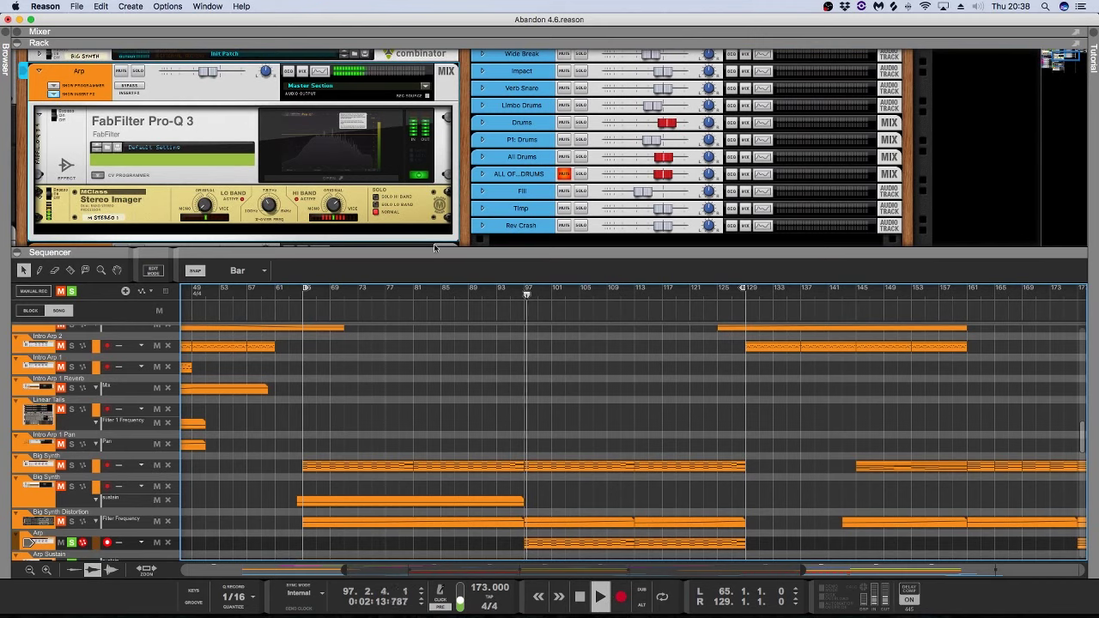
{"action": "left_click", "coordinate": [365, 180]}
{"action": "left_click", "coordinate": [365, 180]}
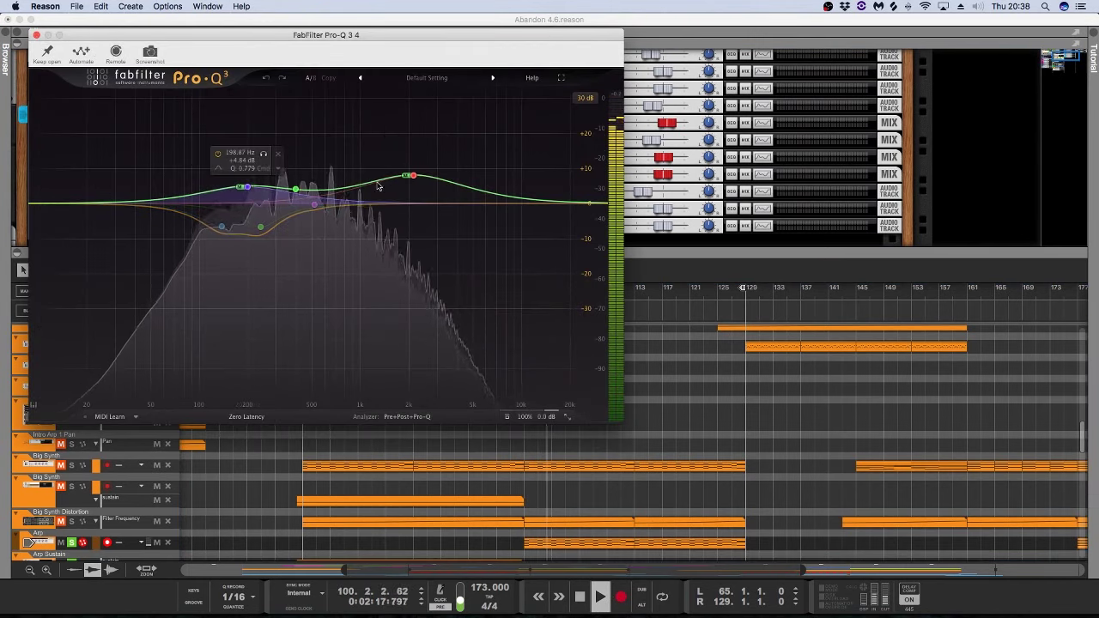
{"action": "left_click", "coordinate": [261, 227]}
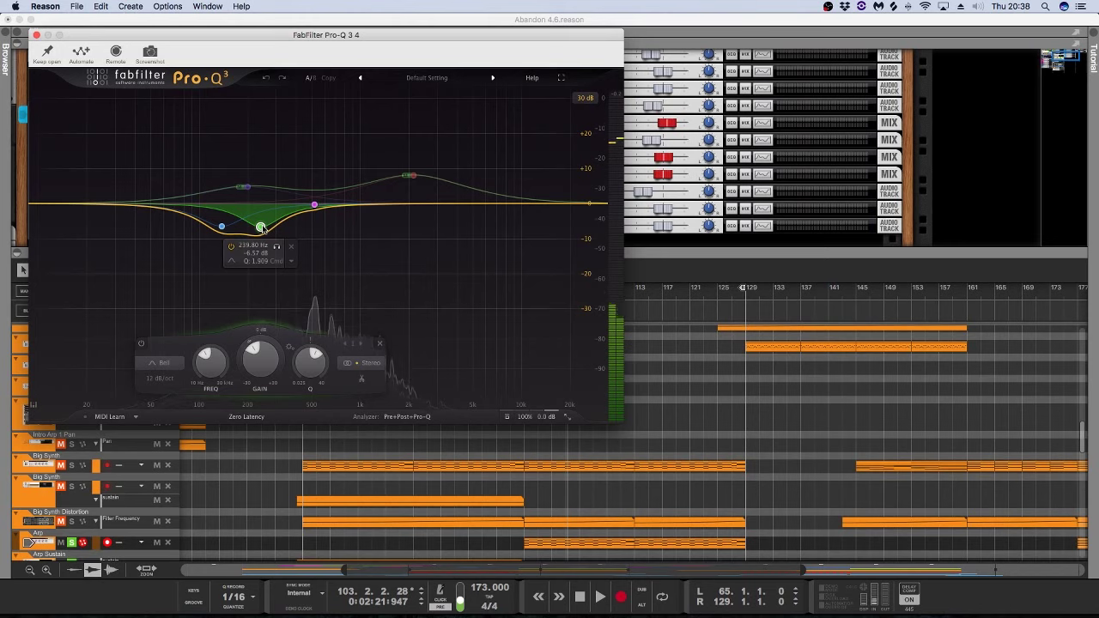
{"action": "left_click", "coordinate": [37, 35]}
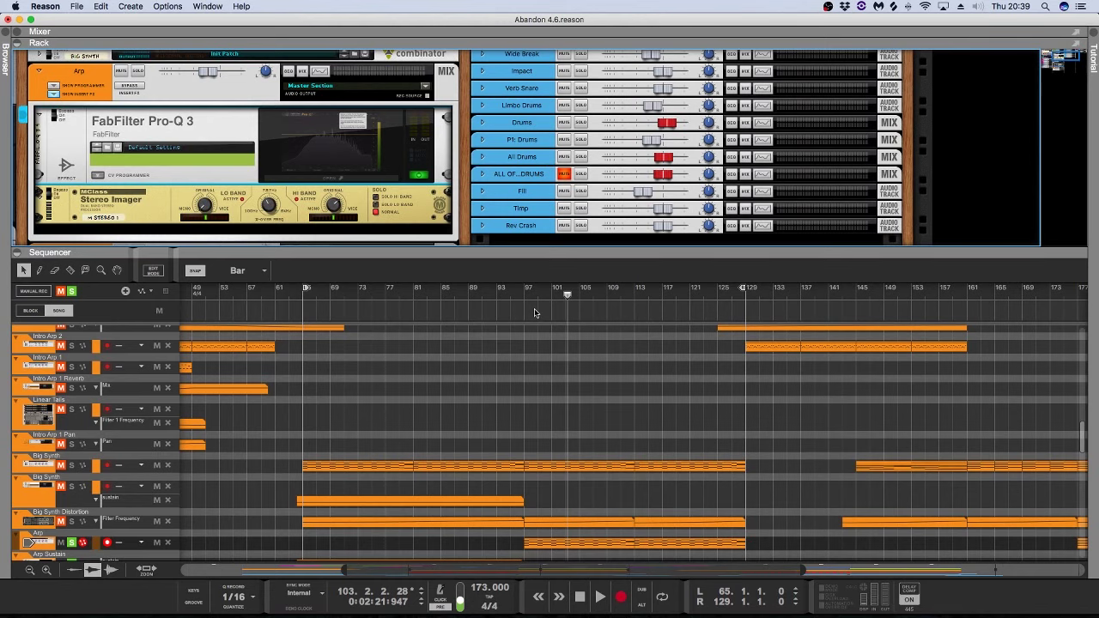
Step: Recheck the Arp's Pro-Q 3 curve, and examine the Low Width setting on the MClass Stereo Imager
{"action": "left_click", "coordinate": [335, 176]}
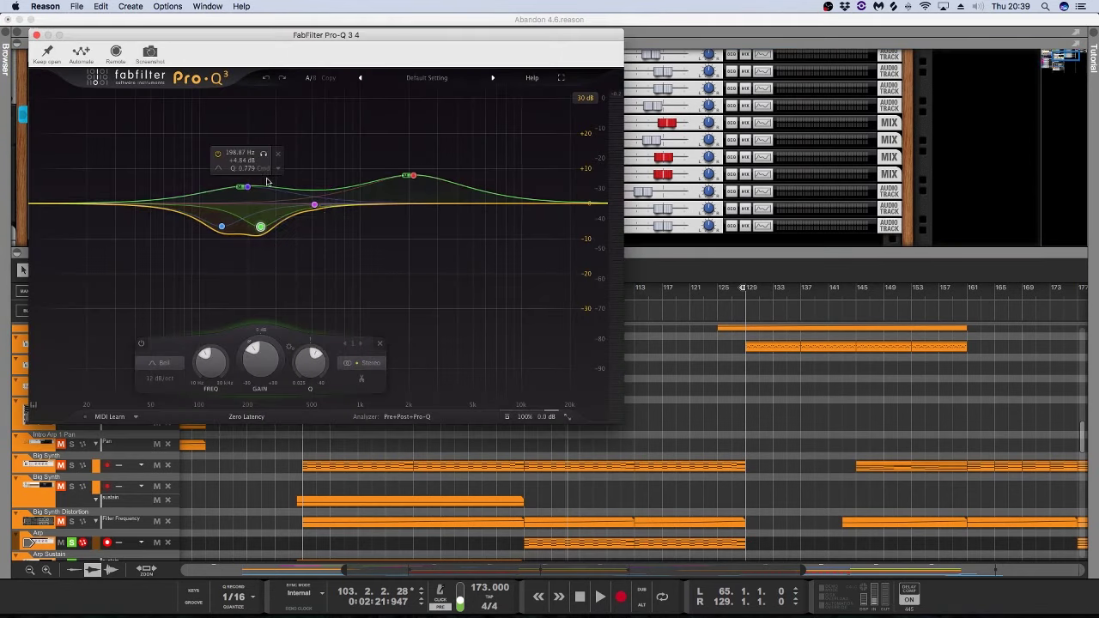
{"action": "left_click", "coordinate": [36, 34]}
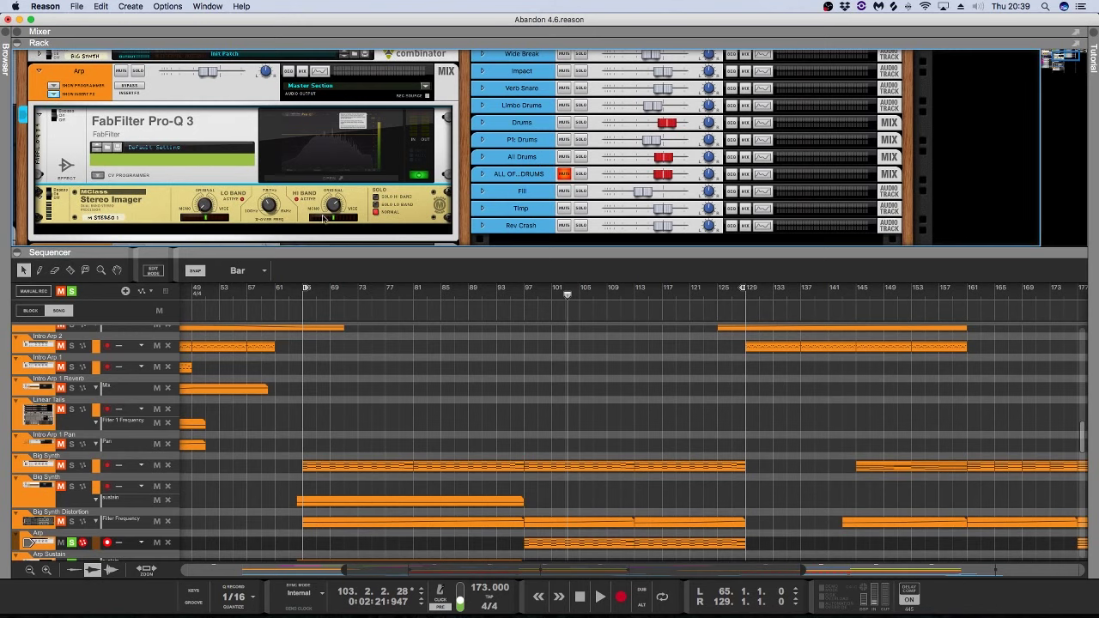
{"action": "mouse_move", "coordinate": [210, 209]}
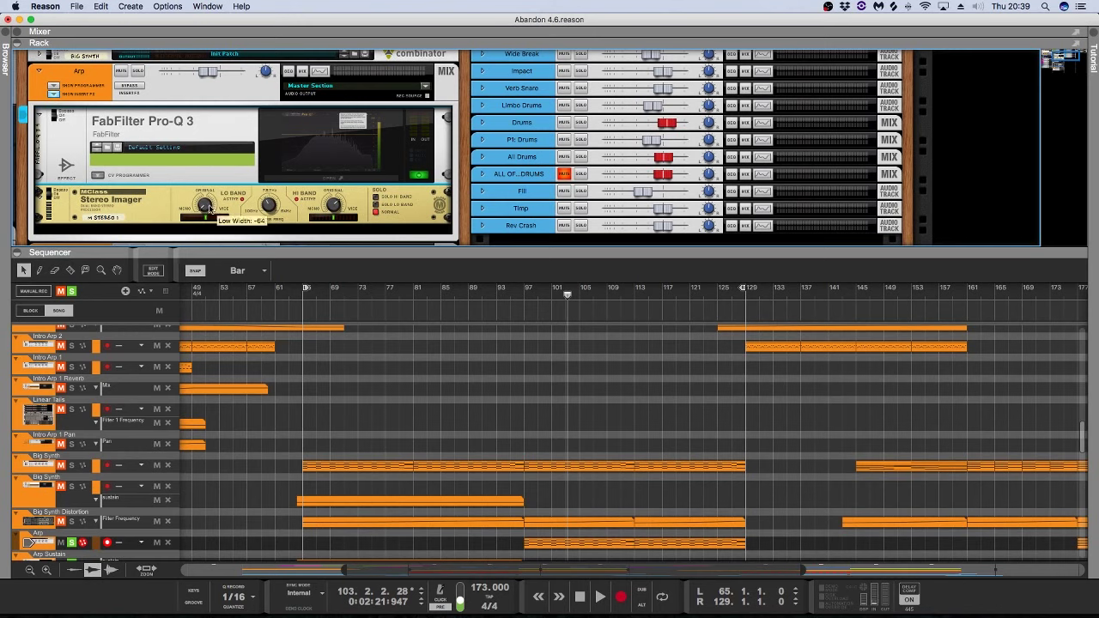
{"action": "left_click", "coordinate": [205, 210]}
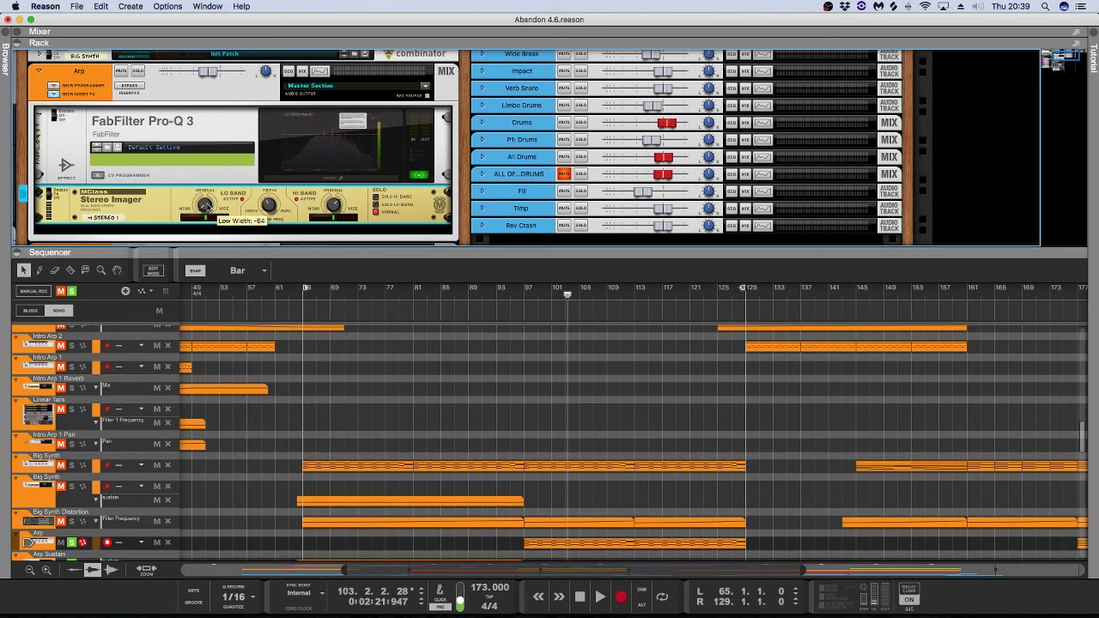
Step: Examine the High Width setting on the MClass Stereo Imager, and hide the Arp channel's insert effects
{"action": "mouse_move", "coordinate": [335, 208]}
{"action": "mouse_move", "coordinate": [263, 216]}
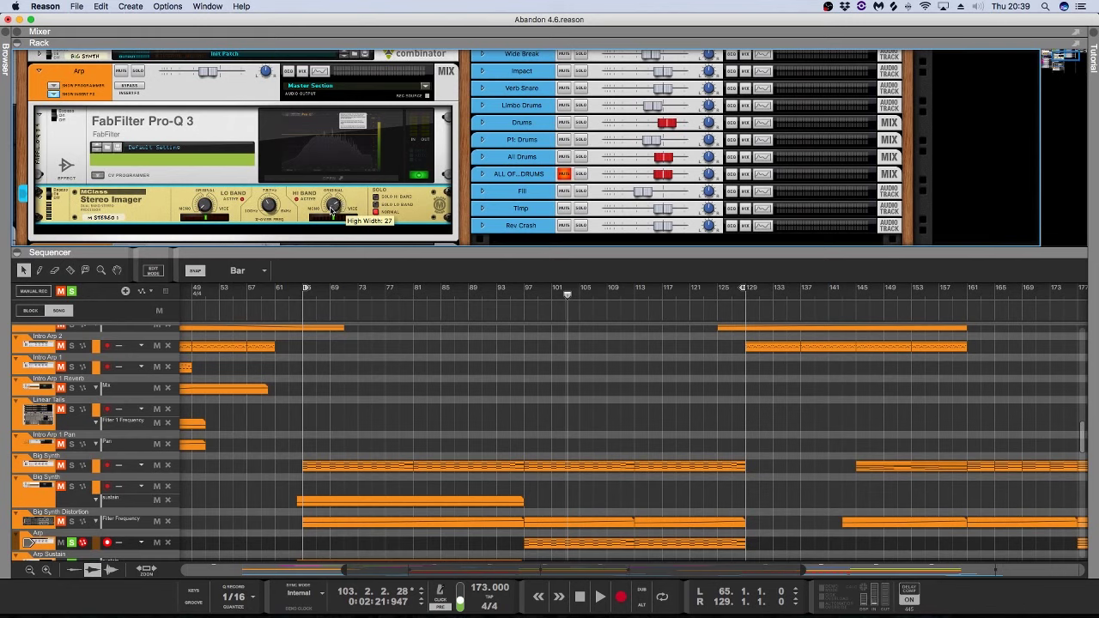
{"action": "key", "text": "super+z"}
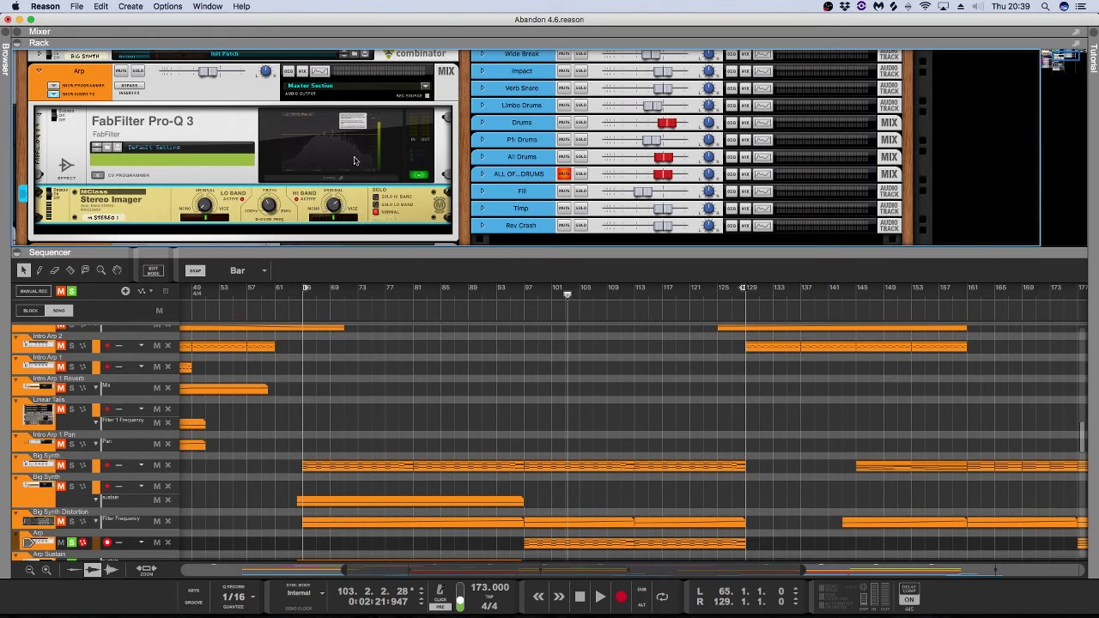
{"action": "left_click", "coordinate": [53, 93]}
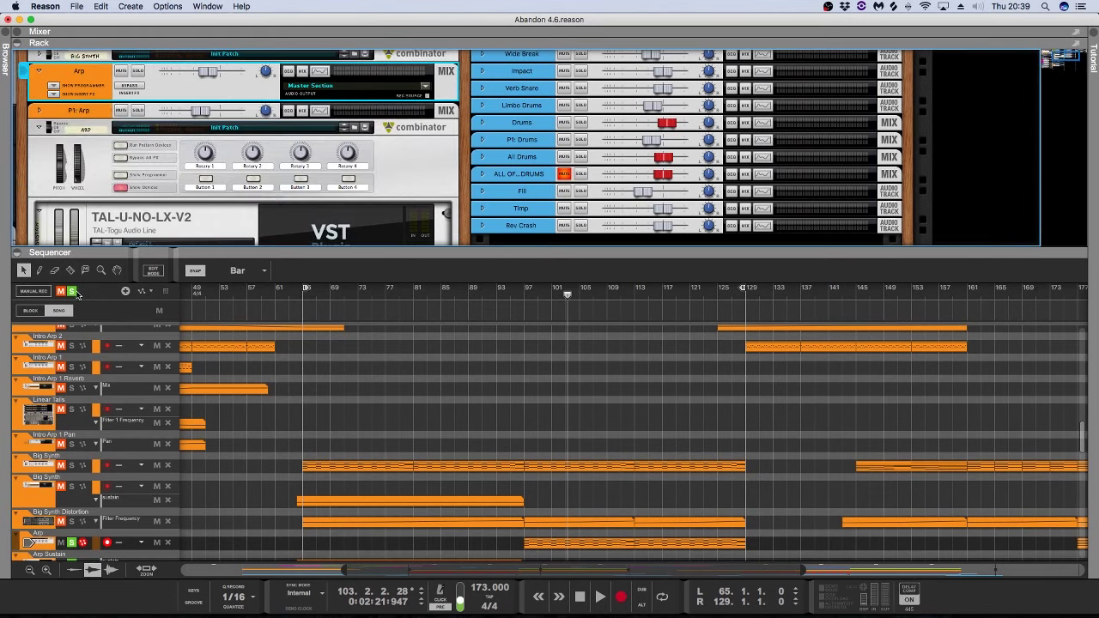
Step: Clear the Arp solo and play the full mix from bar 103, with the Arp Combinator collapsed in the rack
{"action": "left_click", "coordinate": [78, 293]}
{"action": "key", "text": "space"}
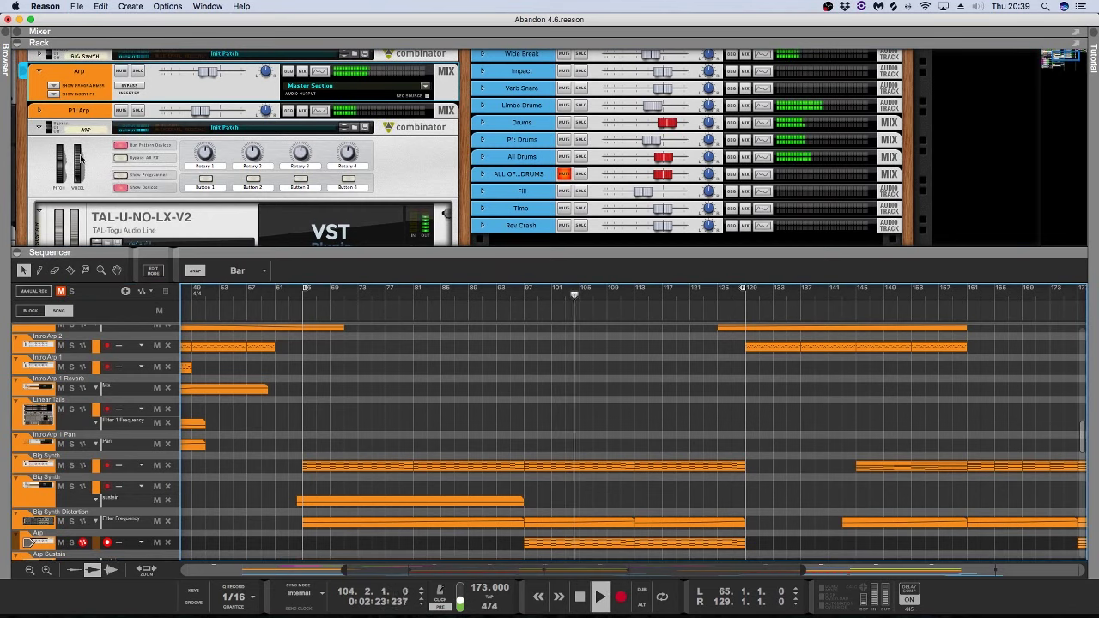
{"action": "scroll", "coordinate": [569, 373], "scroll_direction": "down", "scroll_amount": 5}
{"action": "scroll", "coordinate": [569, 374], "scroll_direction": "down", "scroll_amount": 12}
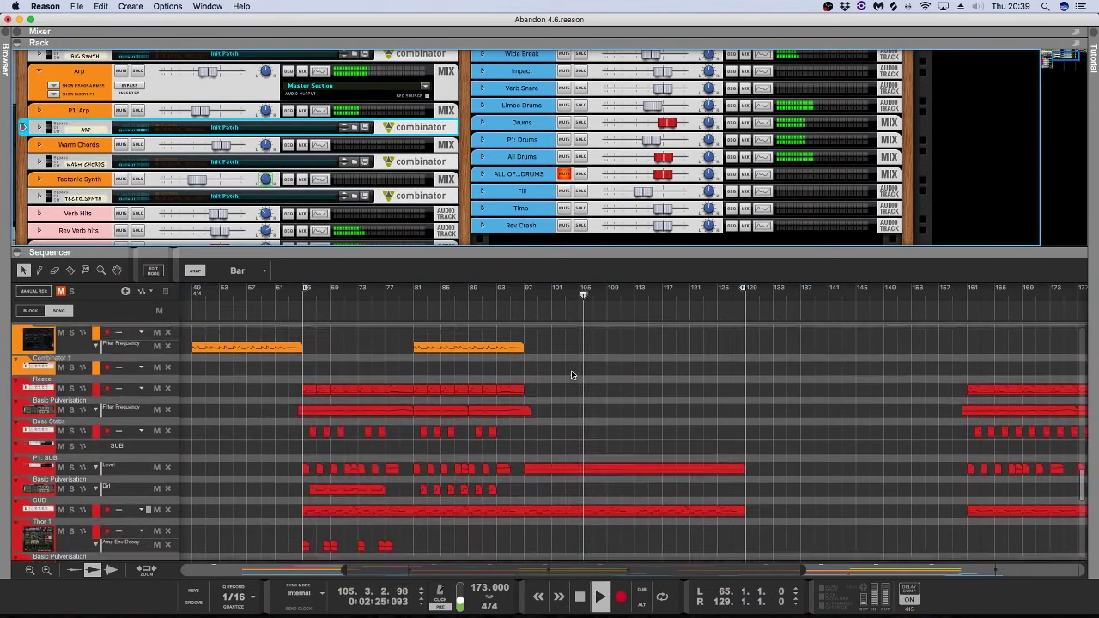
{"action": "scroll", "coordinate": [625, 372], "scroll_direction": "up", "scroll_amount": 8}
{"action": "scroll", "coordinate": [627, 382], "scroll_direction": "up", "scroll_amount": 10}
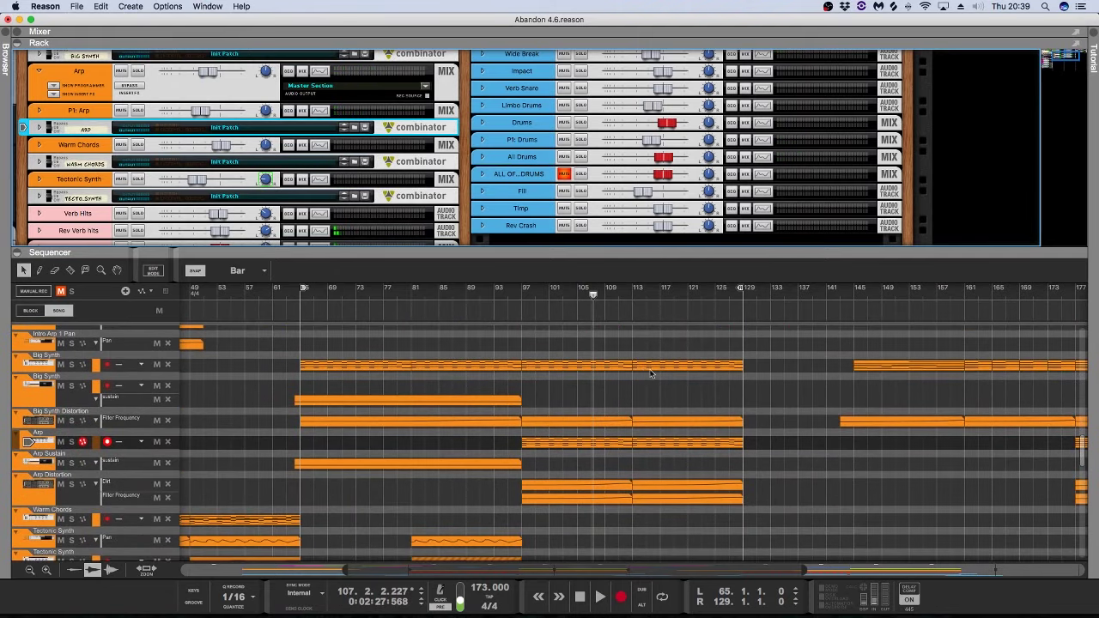
Step: Resume the full mix from bar 107 and look through the arrangement's tracks up to Verb Hits, stopping near bar 115
{"action": "key", "text": "space"}
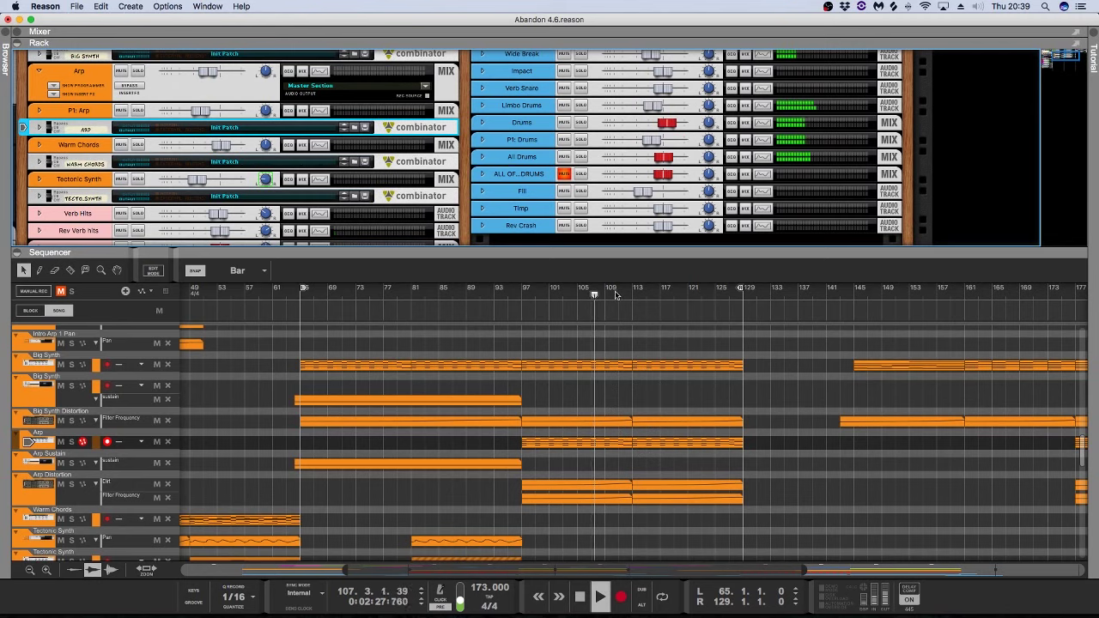
{"action": "scroll", "coordinate": [679, 347], "scroll_direction": "down", "scroll_amount": 10}
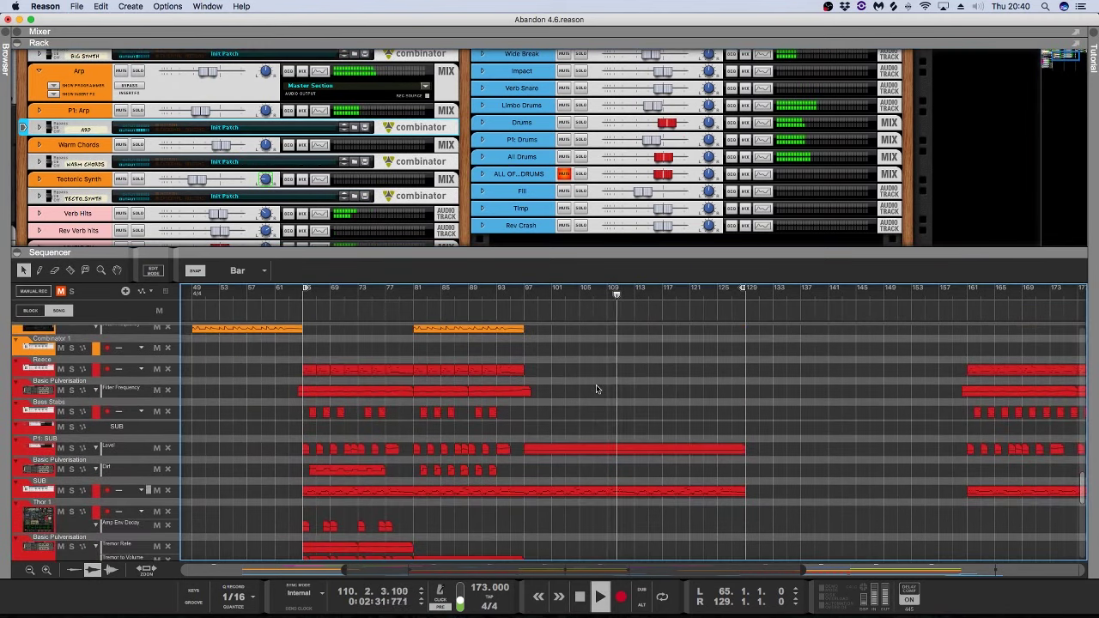
{"action": "scroll", "coordinate": [595, 389], "scroll_direction": "down", "scroll_amount": 5}
{"action": "scroll", "coordinate": [595, 389], "scroll_direction": "up", "scroll_amount": 2}
{"action": "scroll", "coordinate": [594, 389], "scroll_direction": "down", "scroll_amount": 10}
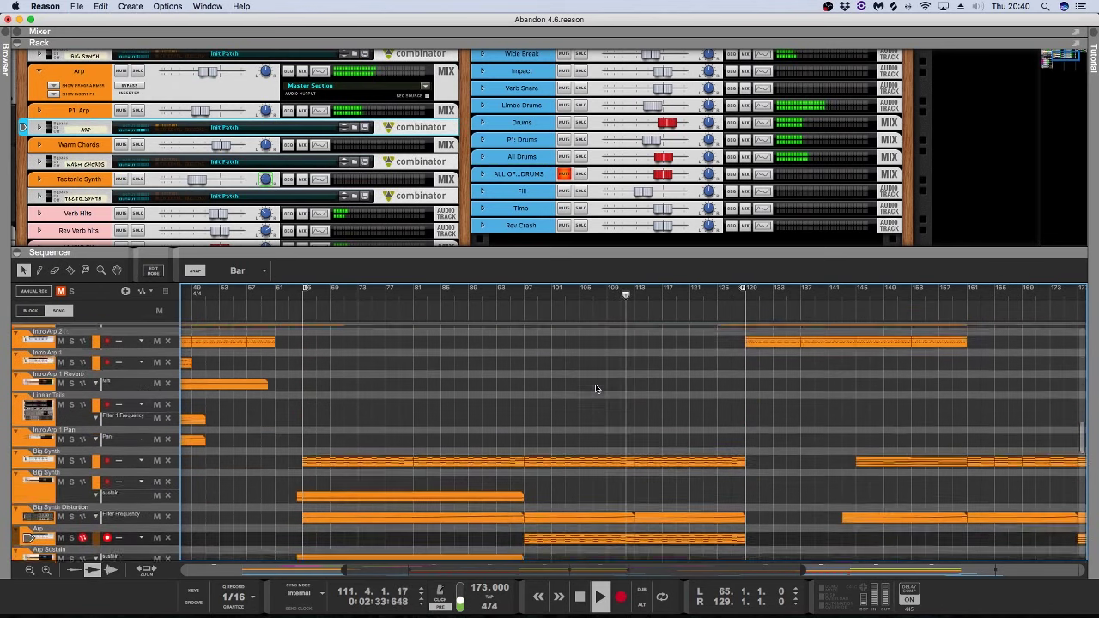
{"action": "scroll", "coordinate": [595, 388], "scroll_direction": "up", "scroll_amount": 15}
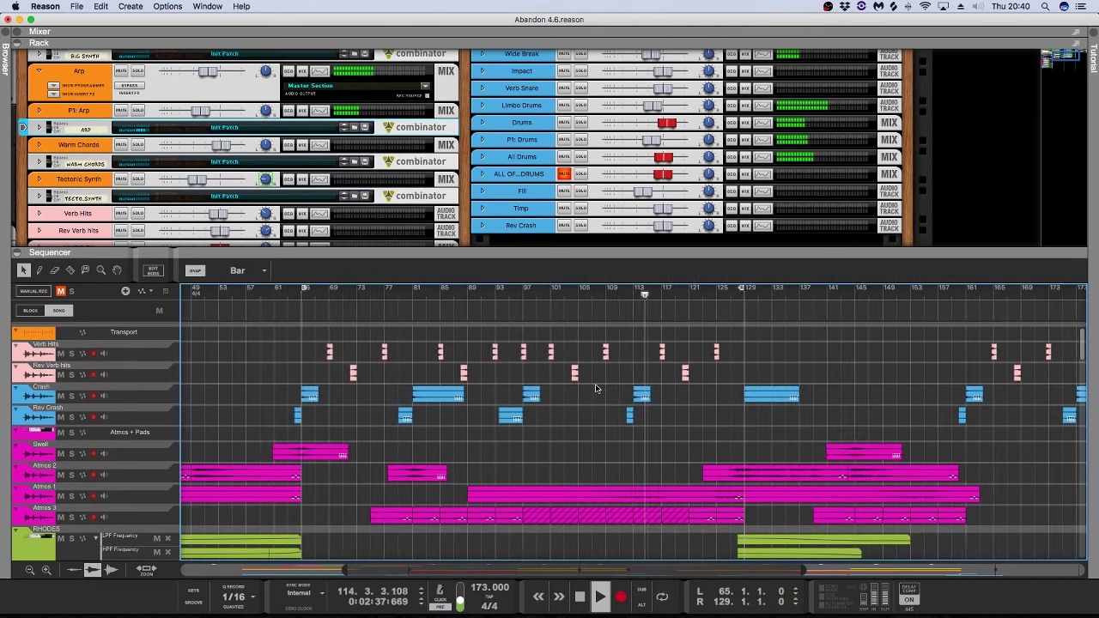
{"action": "scroll", "coordinate": [595, 389], "scroll_direction": "down", "scroll_amount": 5}
{"action": "key", "text": "space"}
{"action": "scroll", "coordinate": [595, 389], "scroll_direction": "up", "scroll_amount": 3}
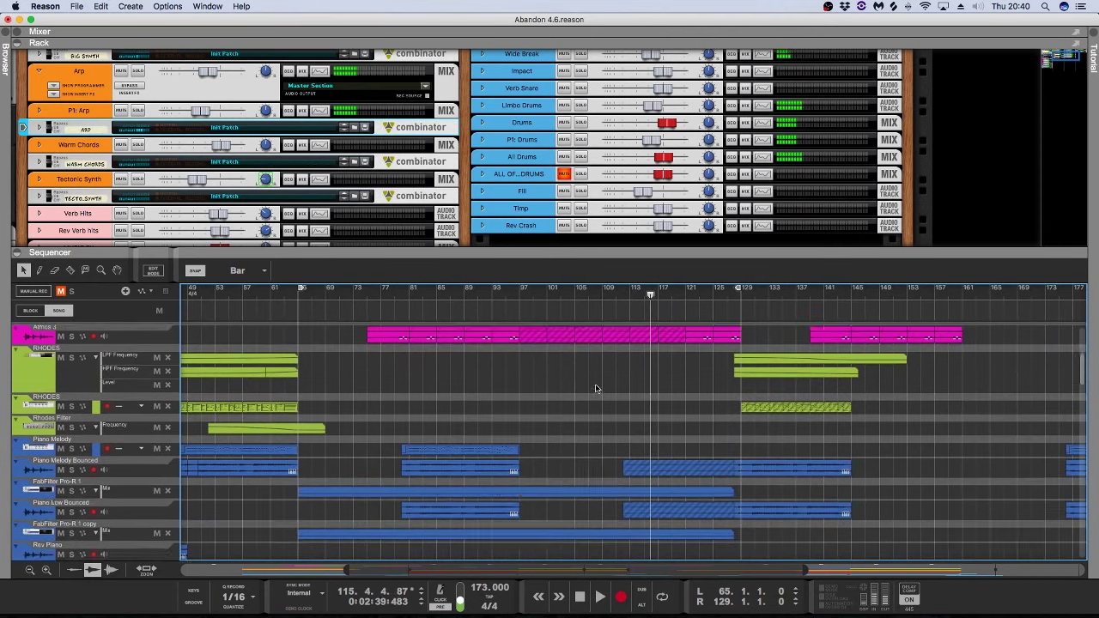
Step: Move the playhead to bar 111 and examine the piano, violin, strings and Smooth Pad tracks around it
{"action": "left_click", "coordinate": [618, 295]}
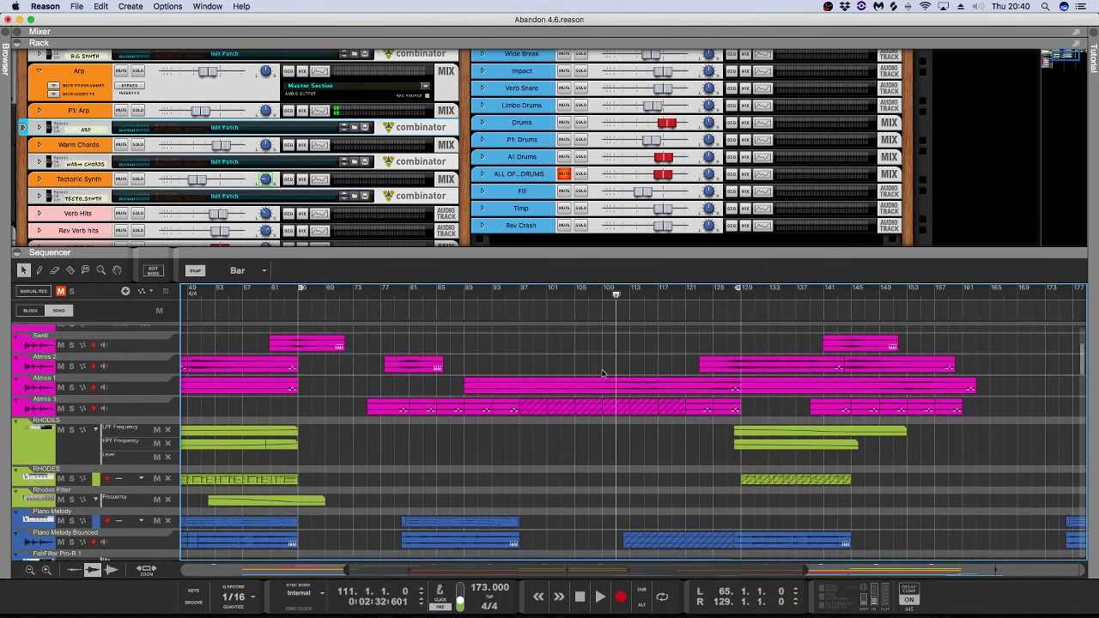
{"action": "scroll", "coordinate": [648, 389], "scroll_direction": "down", "scroll_amount": 2}
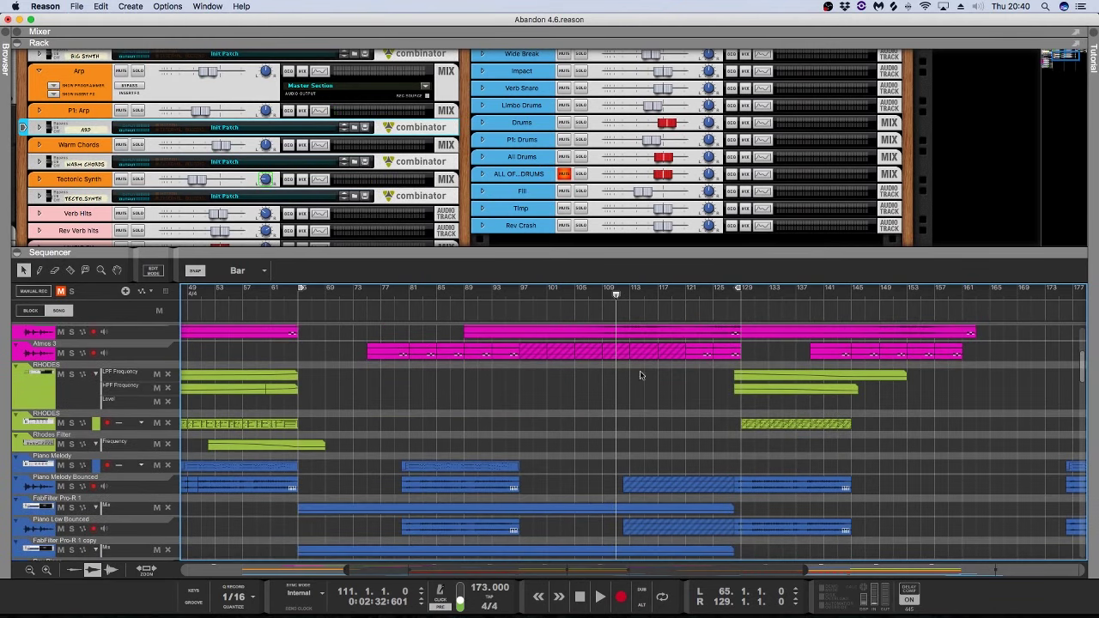
{"action": "scroll", "coordinate": [637, 375], "scroll_direction": "down", "scroll_amount": 4}
{"action": "scroll", "coordinate": [631, 374], "scroll_direction": "down", "scroll_amount": 2}
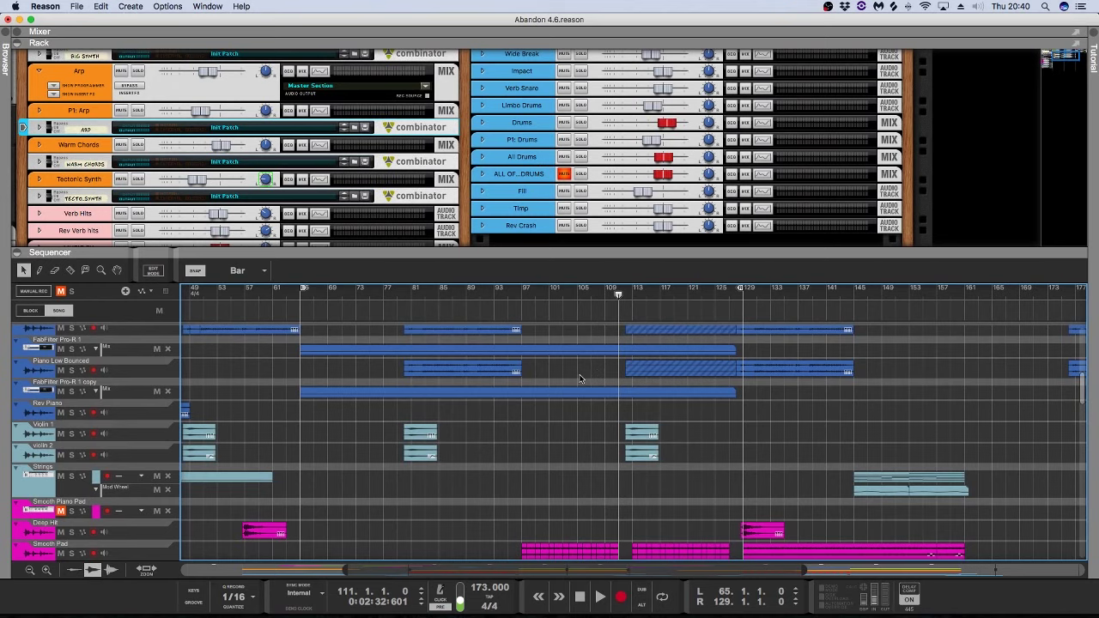
{"action": "scroll", "coordinate": [586, 406], "scroll_direction": "down", "scroll_amount": 5}
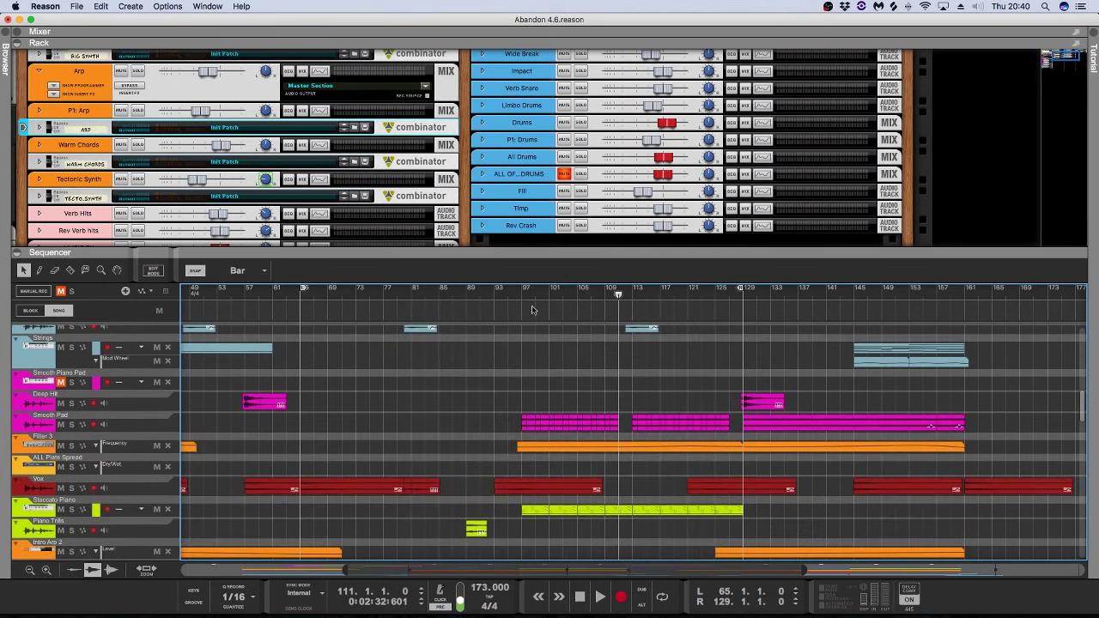
Step: Play the Smooth Pad track soloed from bar 97, and clear its solo
{"action": "left_click", "coordinate": [524, 294]}
{"action": "left_click", "coordinate": [71, 424]}
{"action": "key", "text": "space"}
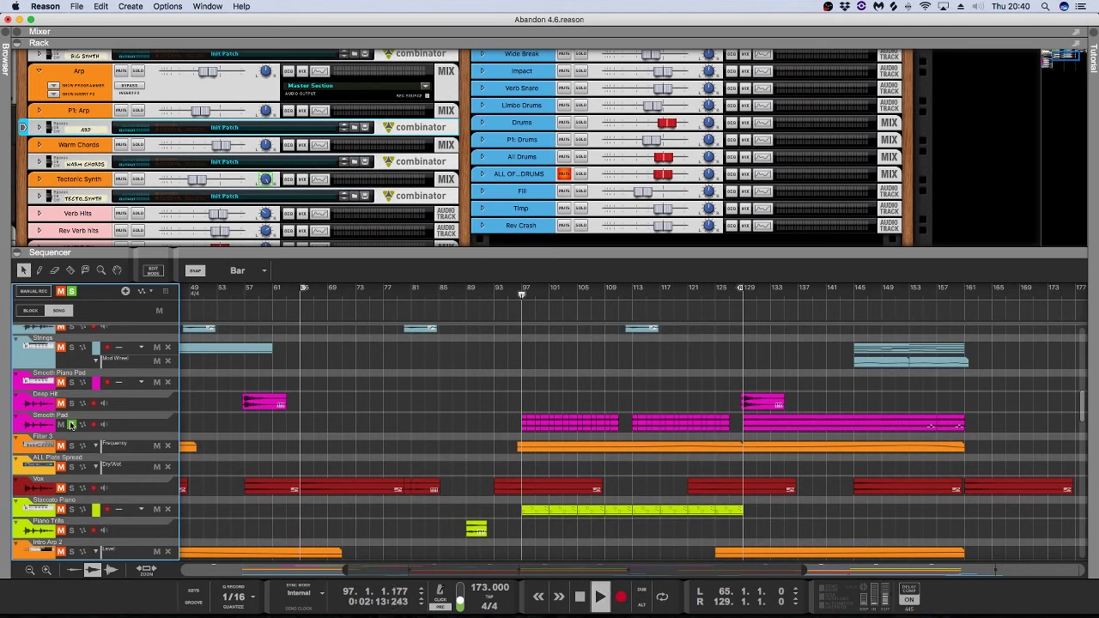
{"action": "key", "text": "space"}
{"action": "left_click", "coordinate": [71, 424]}
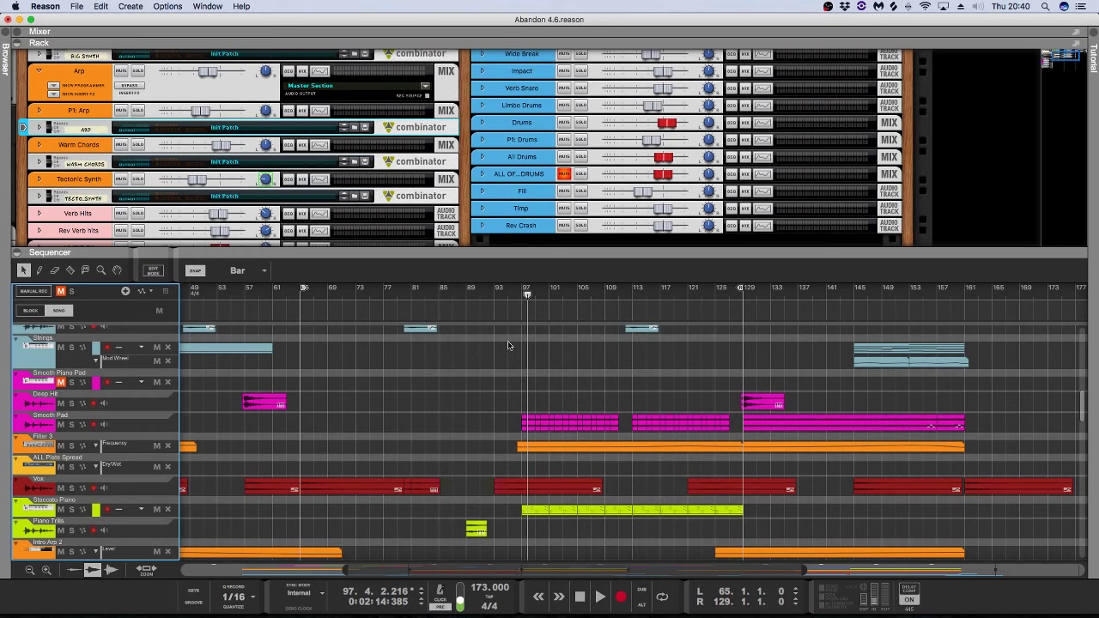
Step: Return to bar 97 and audition the soloed Smooth Pad again in short passes, stopping around bar 100 and clearing its solo
{"action": "left_click", "coordinate": [524, 296]}
{"action": "left_click", "coordinate": [520, 296]}
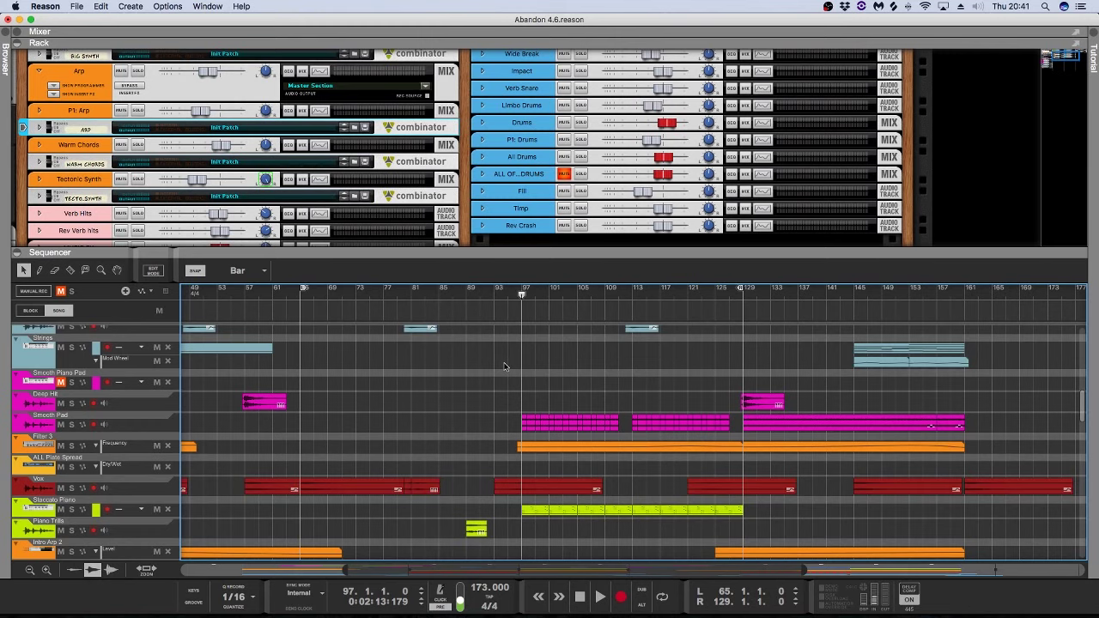
{"action": "scroll", "coordinate": [193, 418], "scroll_direction": "right", "scroll_amount": 1}
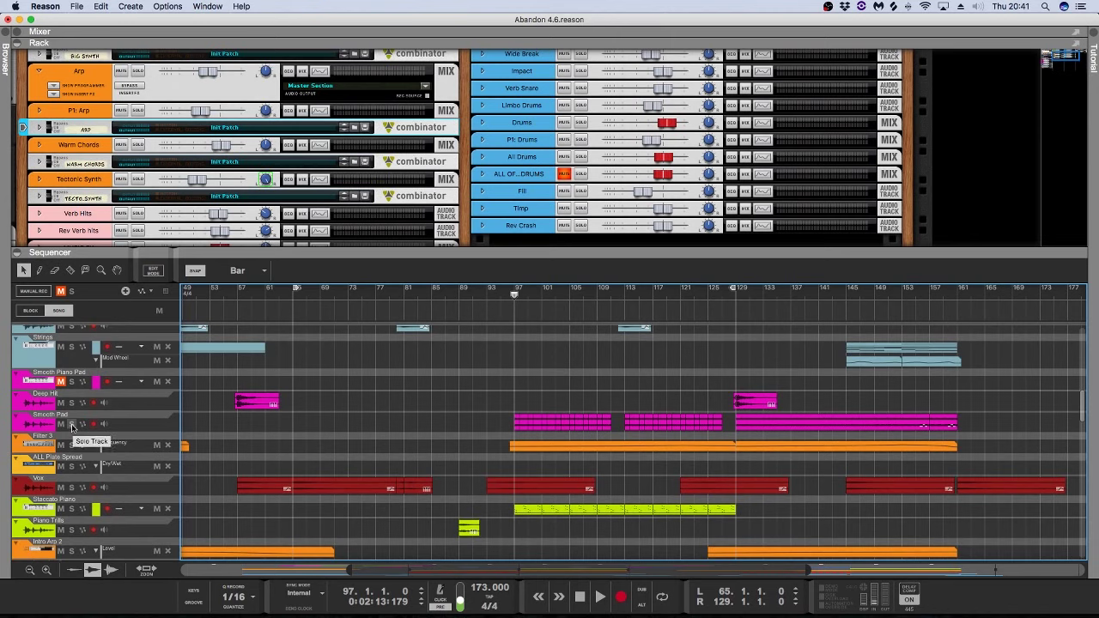
{"action": "left_click", "coordinate": [72, 424]}
{"action": "key", "text": "space"}
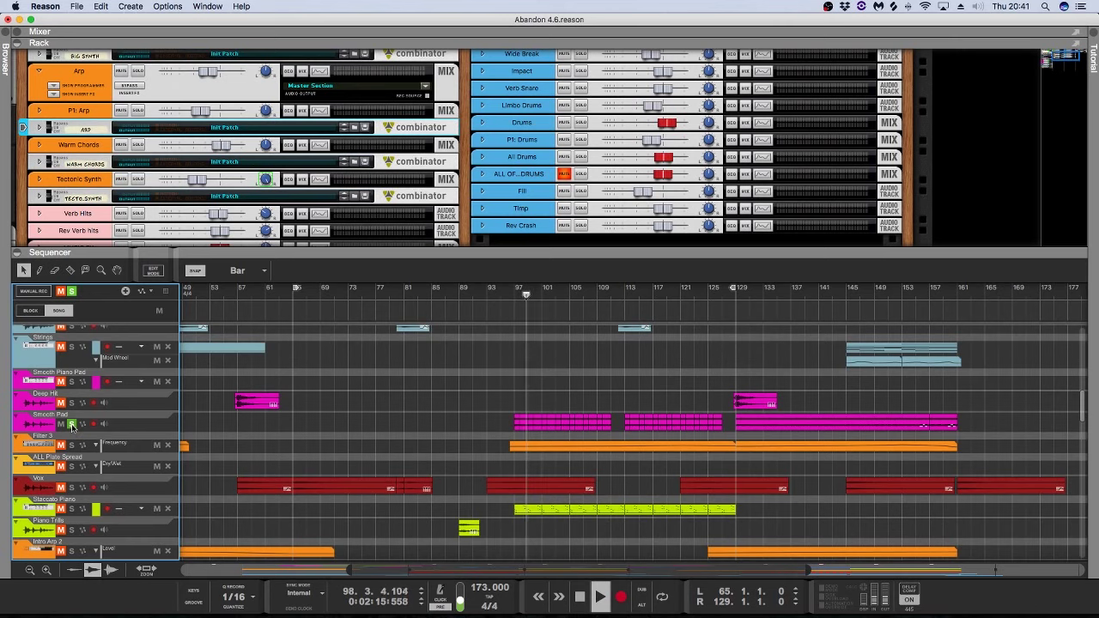
{"action": "key", "text": "space"}
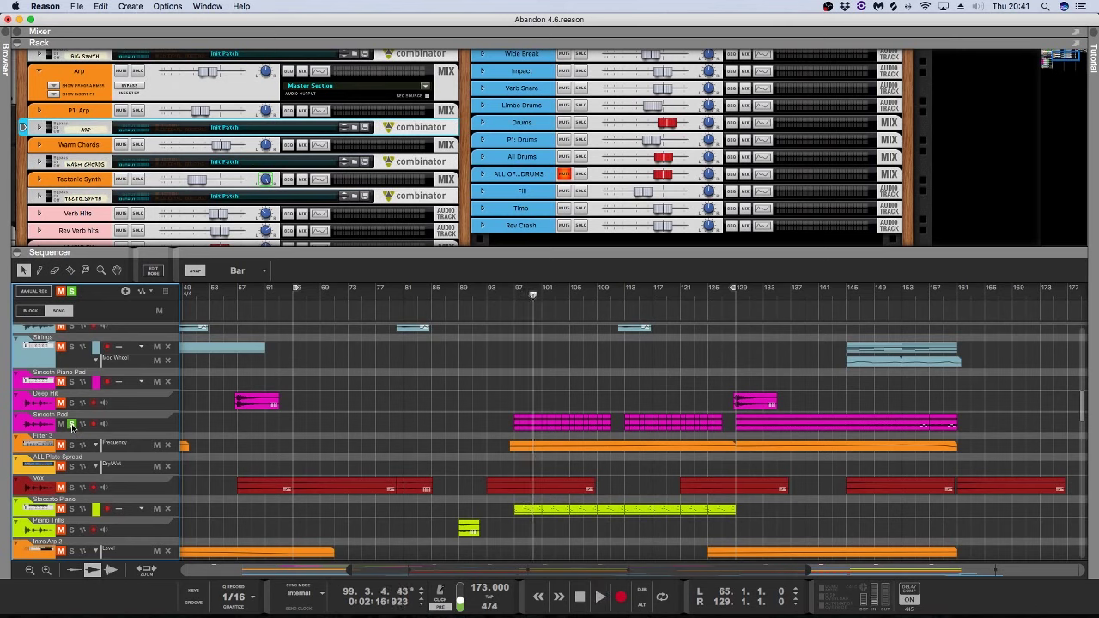
{"action": "key", "text": "space"}
{"action": "key", "text": "space"}
{"action": "left_click", "coordinate": [72, 424]}
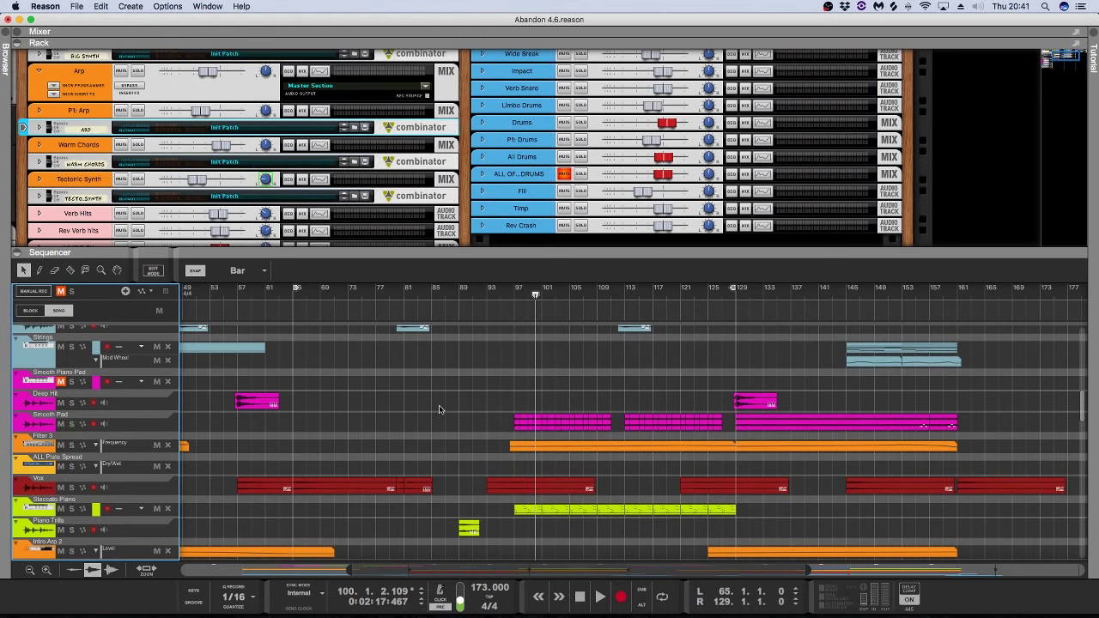
Step: Solo the Staccato Piano track and play it from bar 97
{"action": "scroll", "coordinate": [439, 410], "scroll_direction": "down", "scroll_amount": 3}
{"action": "left_click", "coordinate": [71, 448]}
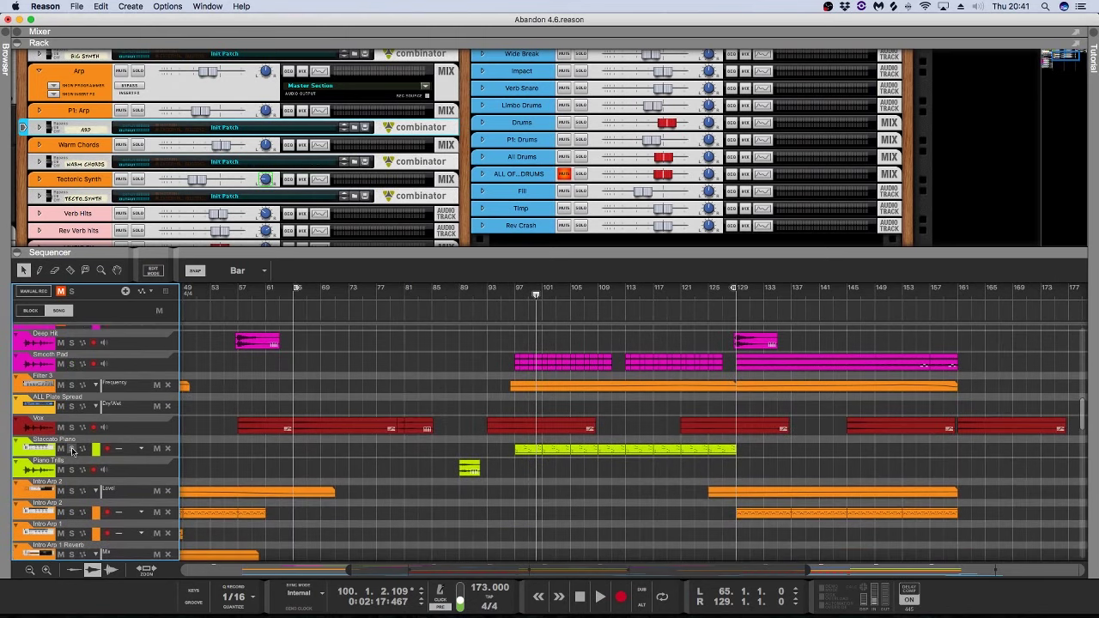
{"action": "left_click", "coordinate": [518, 293]}
{"action": "key", "text": "space"}
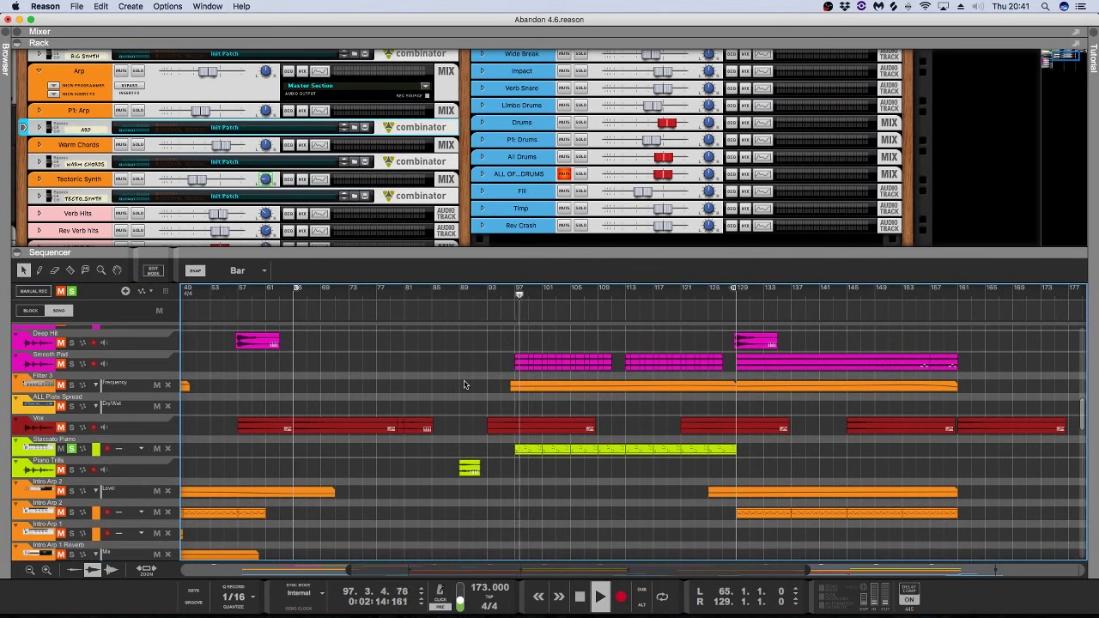
{"action": "scroll", "coordinate": [464, 385], "scroll_direction": "down", "scroll_amount": 1}
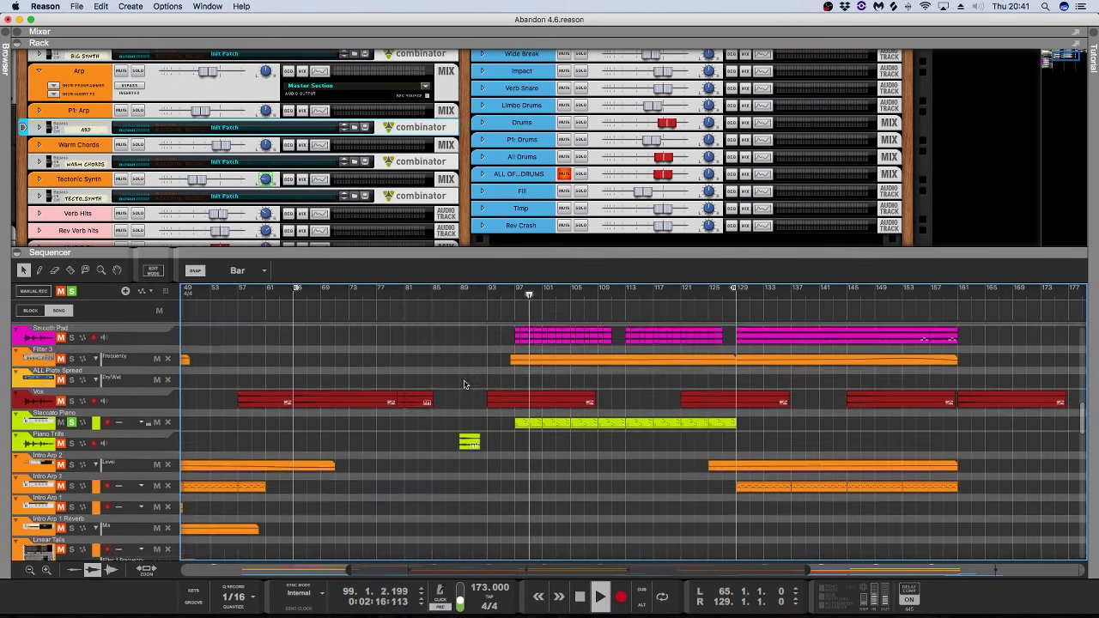
Step: Bring up the Staccato Piano's Combinator and inspect its LABS Soft Piano patch during a short playback
{"action": "left_click", "coordinate": [39, 422]}
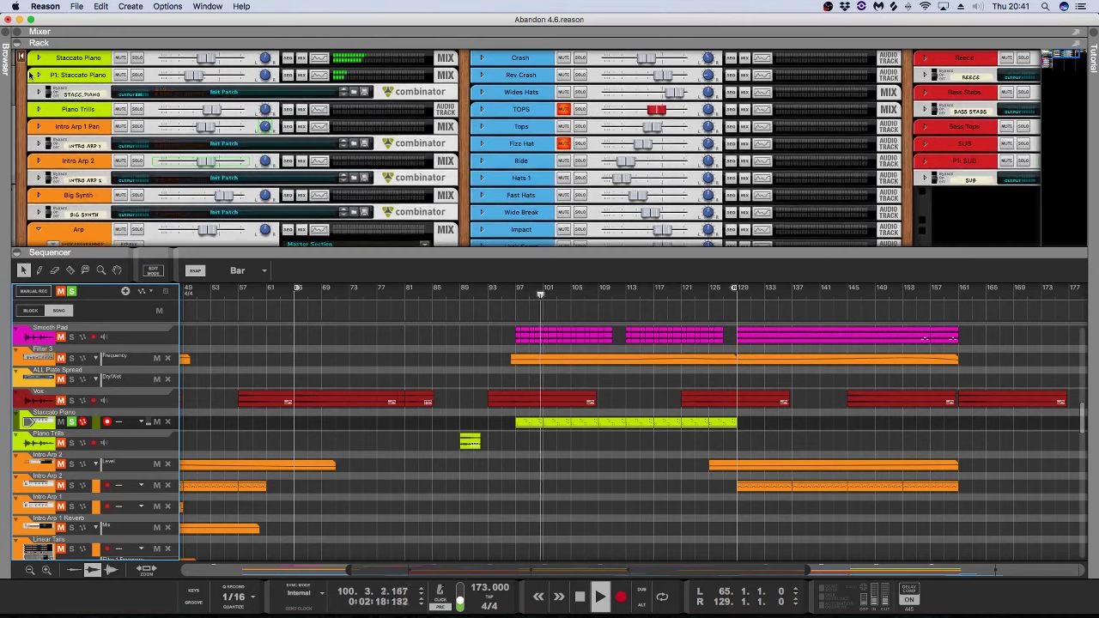
{"action": "left_click", "coordinate": [39, 76]}
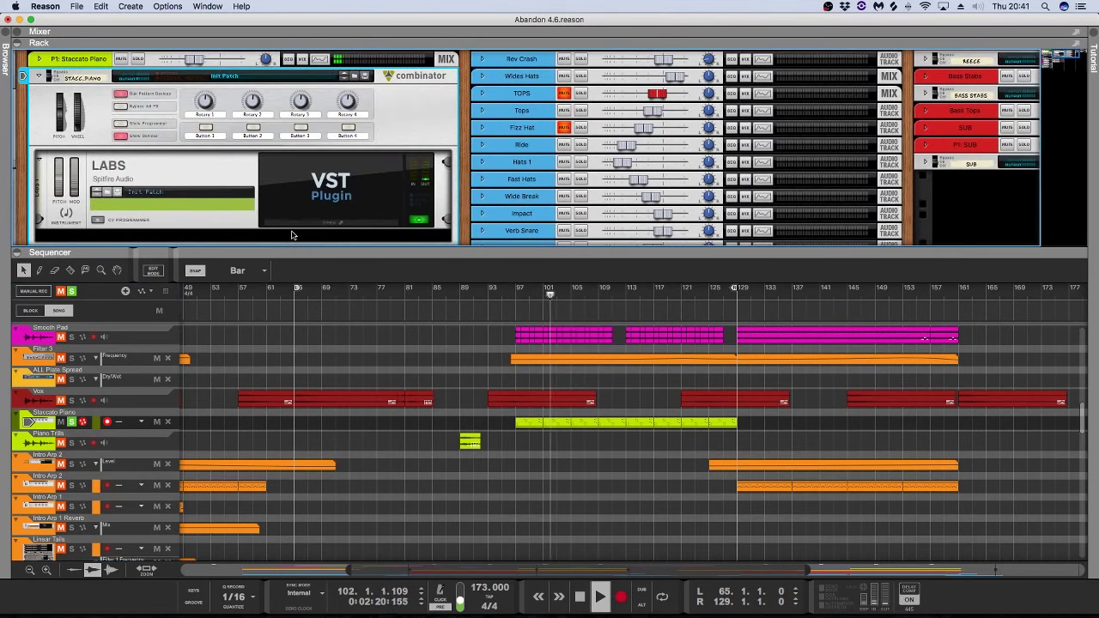
{"action": "key", "text": "space"}
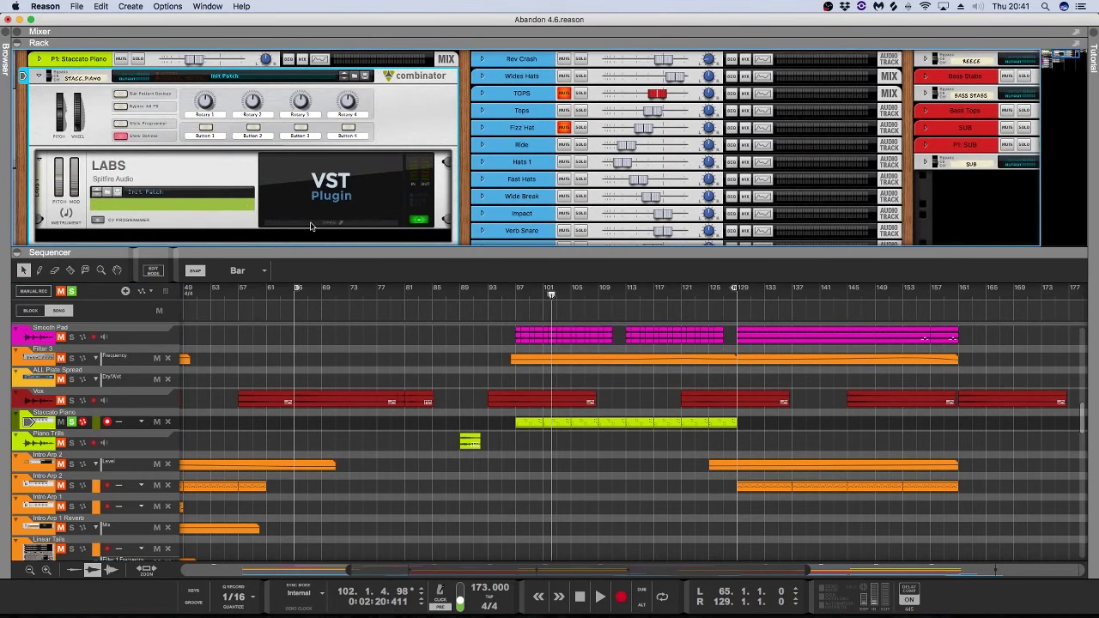
{"action": "left_click", "coordinate": [418, 224]}
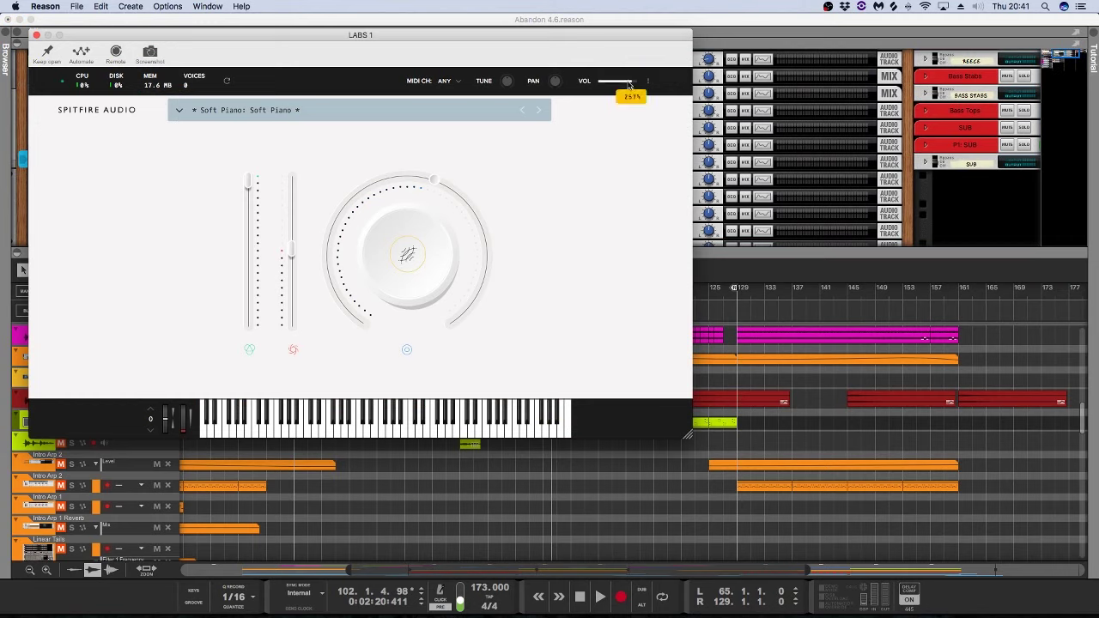
{"action": "key", "text": "space"}
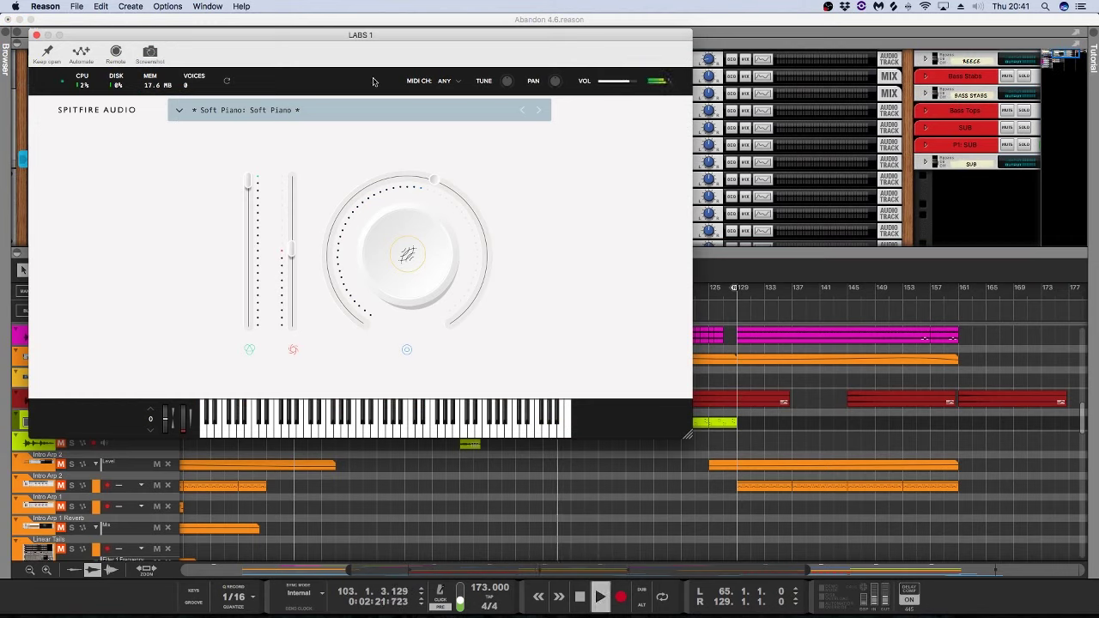
{"action": "key", "text": "space"}
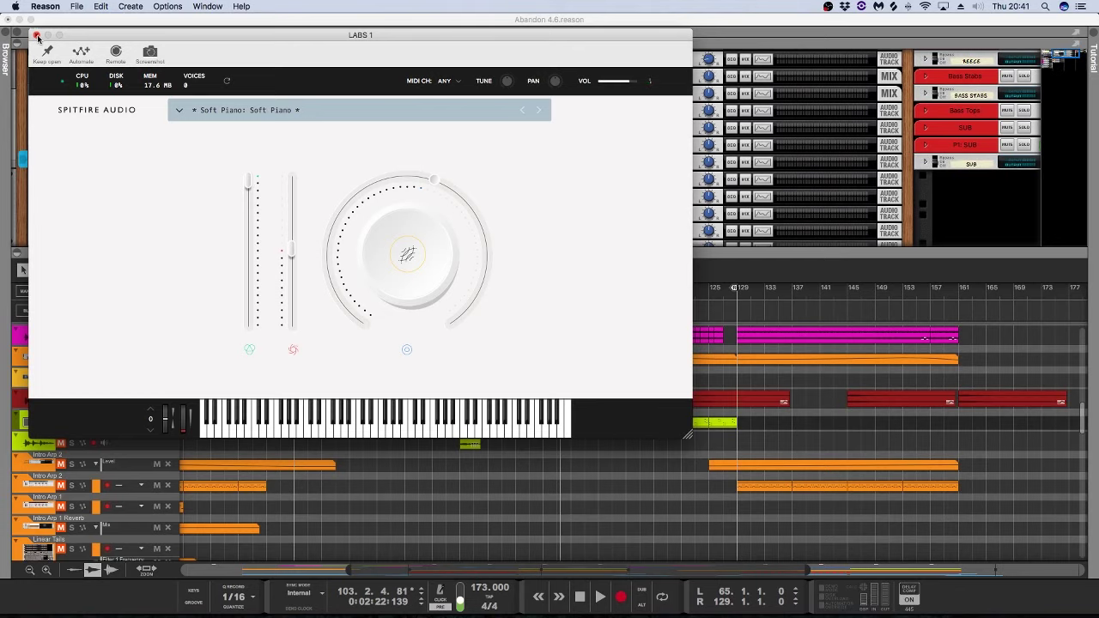
Step: Close the LABS instrument, collapse its Combinator, and show the insert effects on the Staccato Piano mix channel
{"action": "left_click", "coordinate": [37, 38]}
{"action": "left_click", "coordinate": [43, 77]}
{"action": "left_click", "coordinate": [42, 76]}
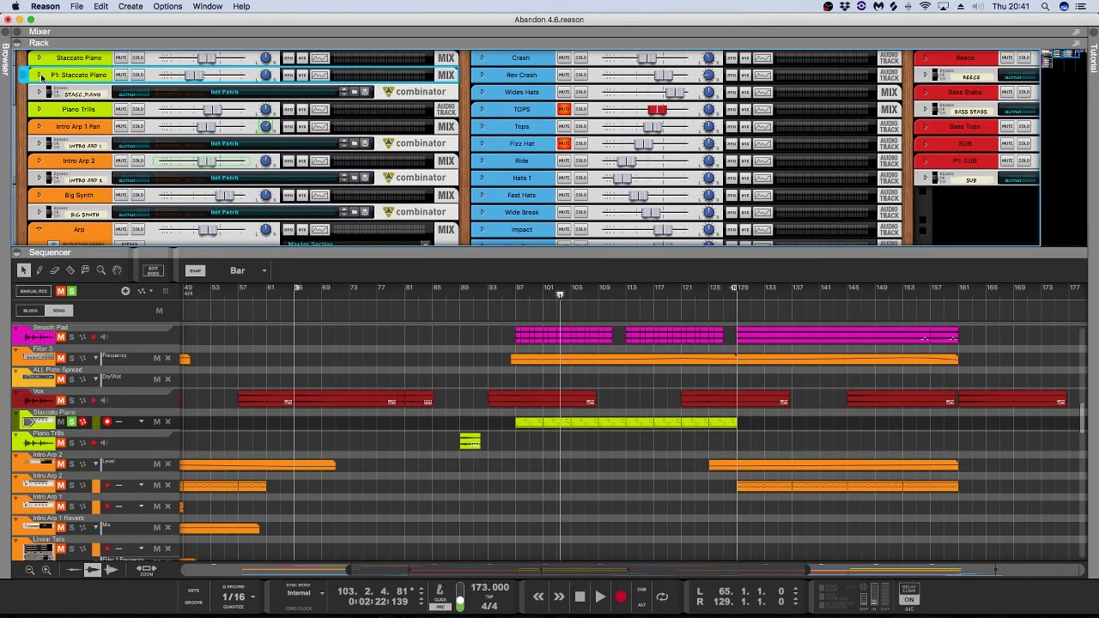
{"action": "left_click", "coordinate": [39, 58]}
{"action": "left_click", "coordinate": [54, 80]}
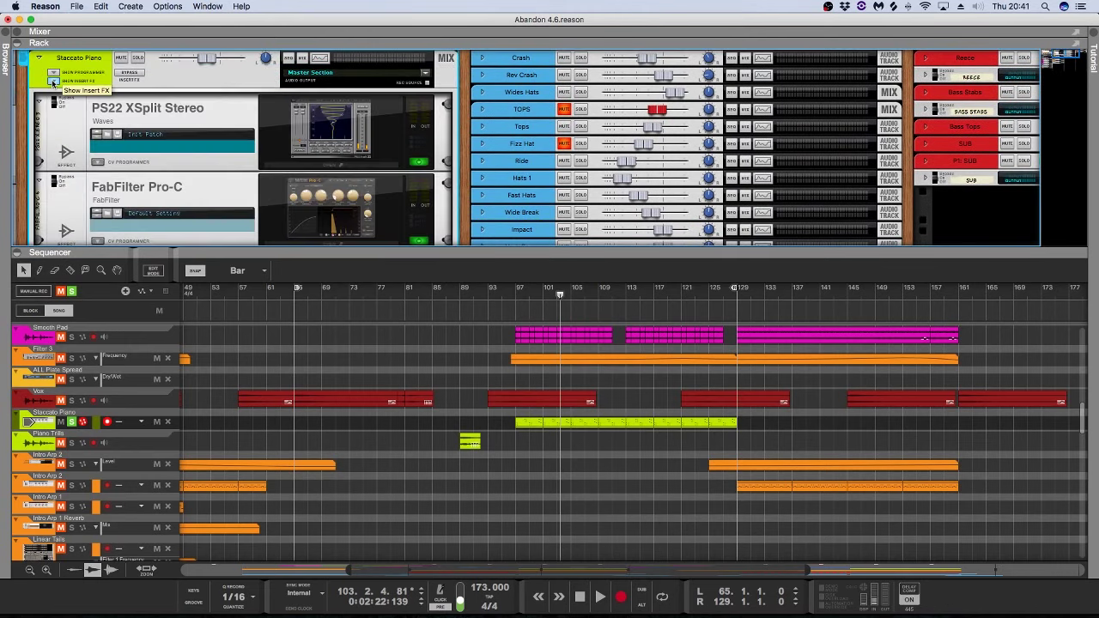
Step: Enlarge the rack area and play the soloed Staccato Piano from bar 97 with its insert effects in view
{"action": "left_click", "coordinate": [519, 294]}
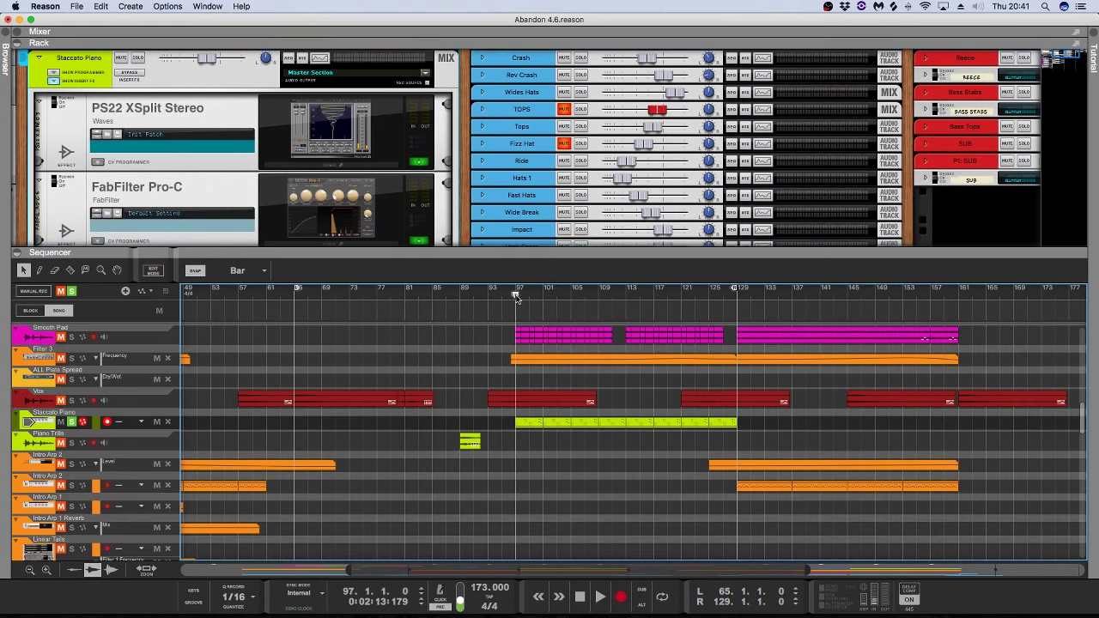
{"action": "left_click_drag", "start_coordinate": [486, 248], "coordinate": [482, 345]}
{"action": "key", "text": "space"}
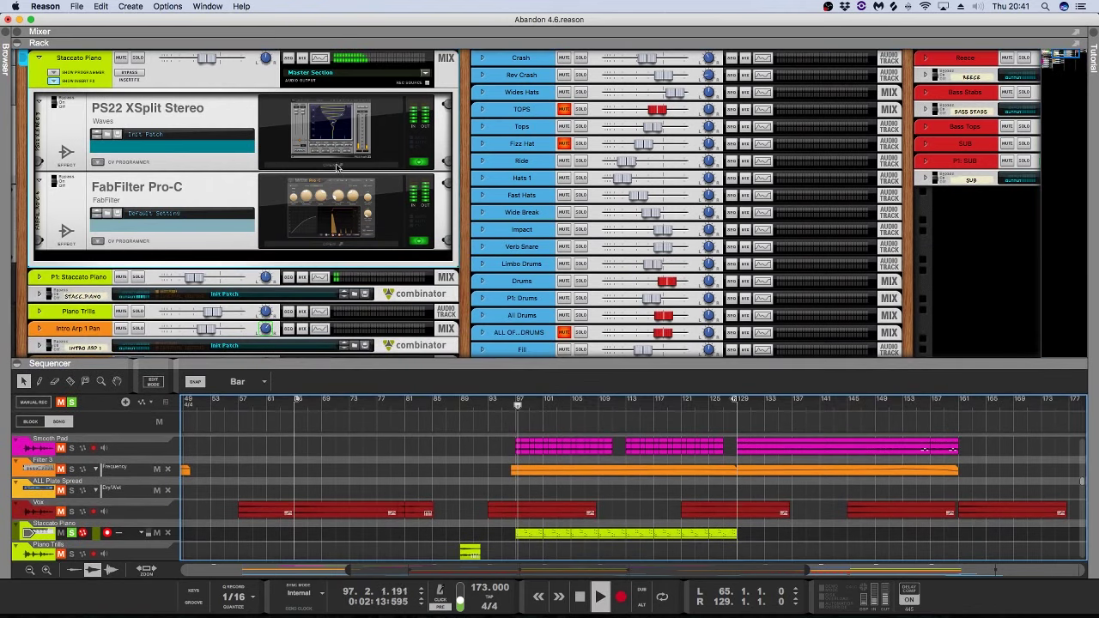
Step: Inspect the Staccato Piano's PS22 XSplit settings and compare playback with the effect bypassed and switched on
{"action": "left_click", "coordinate": [337, 164]}
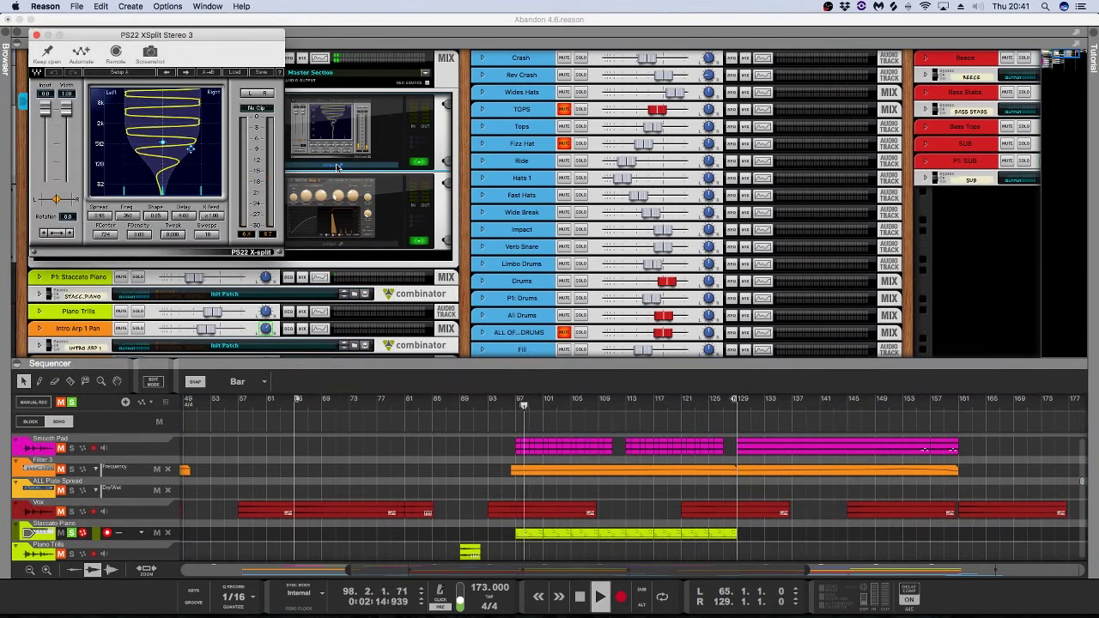
{"action": "left_click", "coordinate": [36, 35]}
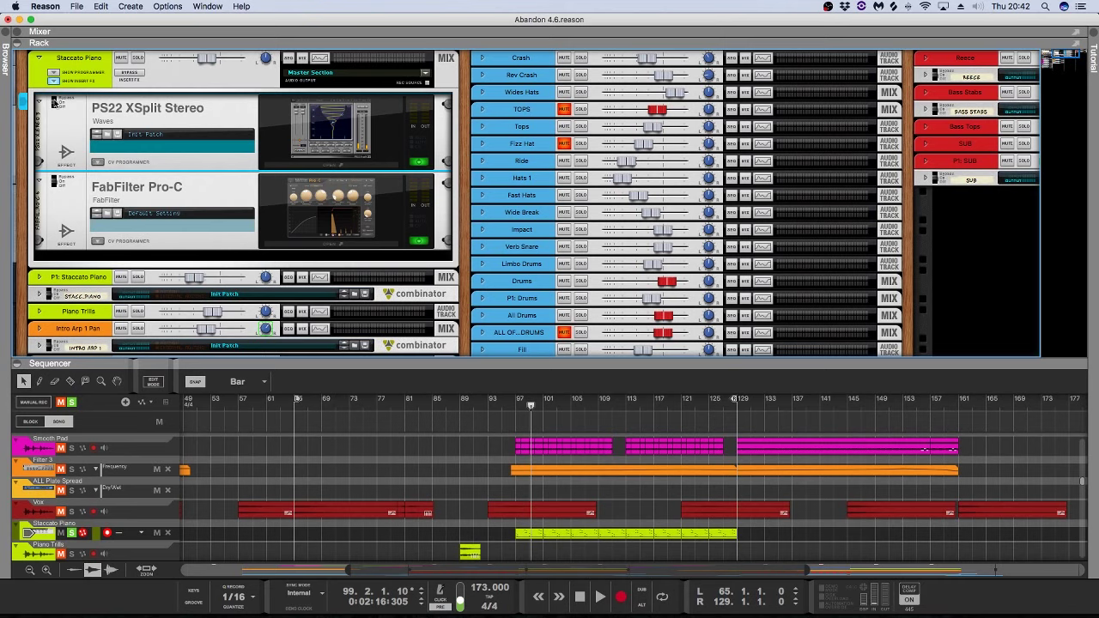
{"action": "key", "text": "space"}
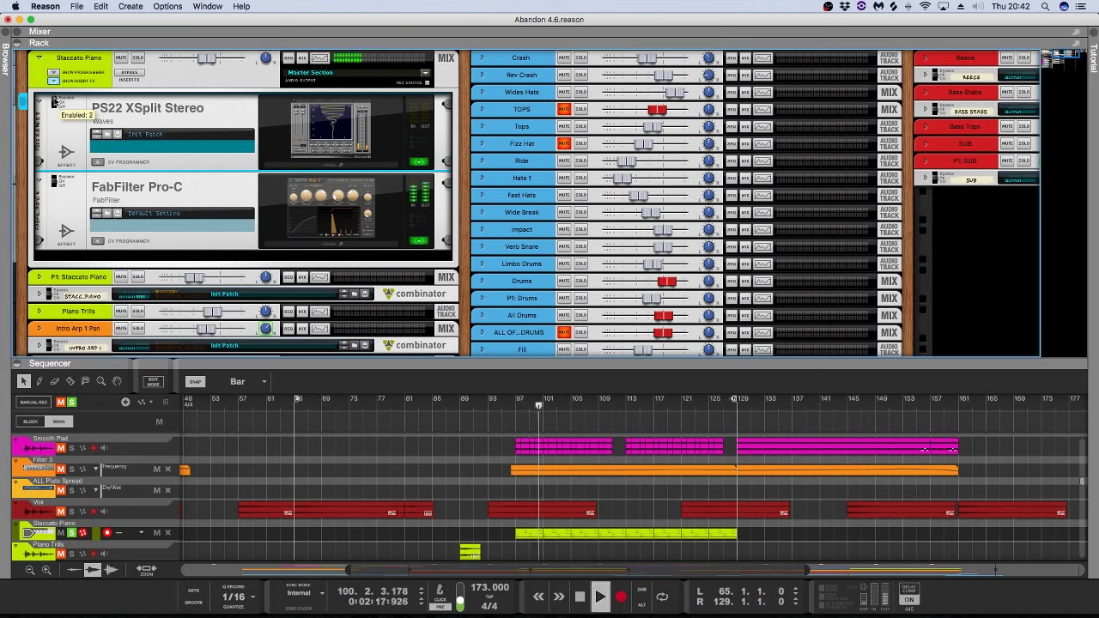
{"action": "key", "text": "space"}
{"action": "left_click", "coordinate": [54, 102]}
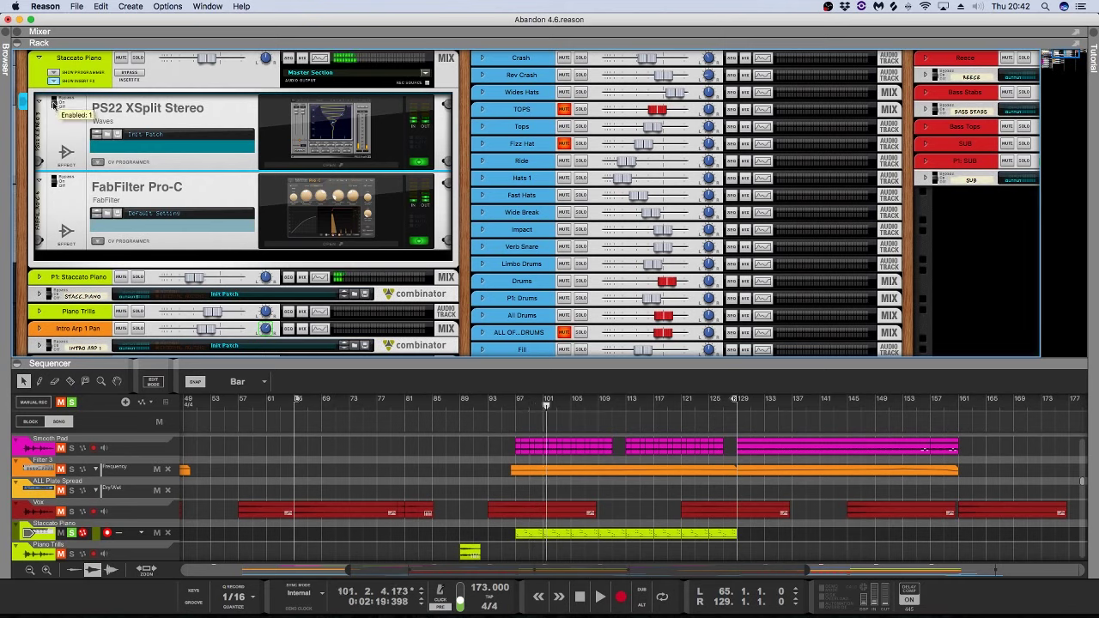
{"action": "key", "text": "space"}
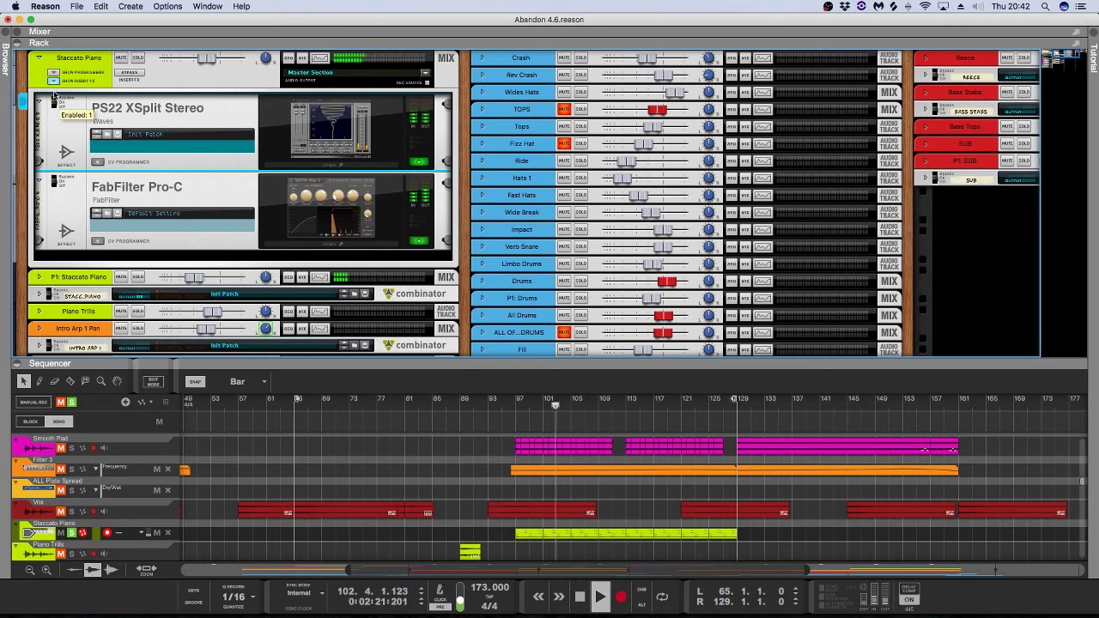
Step: Collapse the Staccato Piano mix channel, clear its solo, and enlarge the sequencer to fill the window
{"action": "left_click", "coordinate": [38, 57]}
{"action": "left_click", "coordinate": [38, 229]}
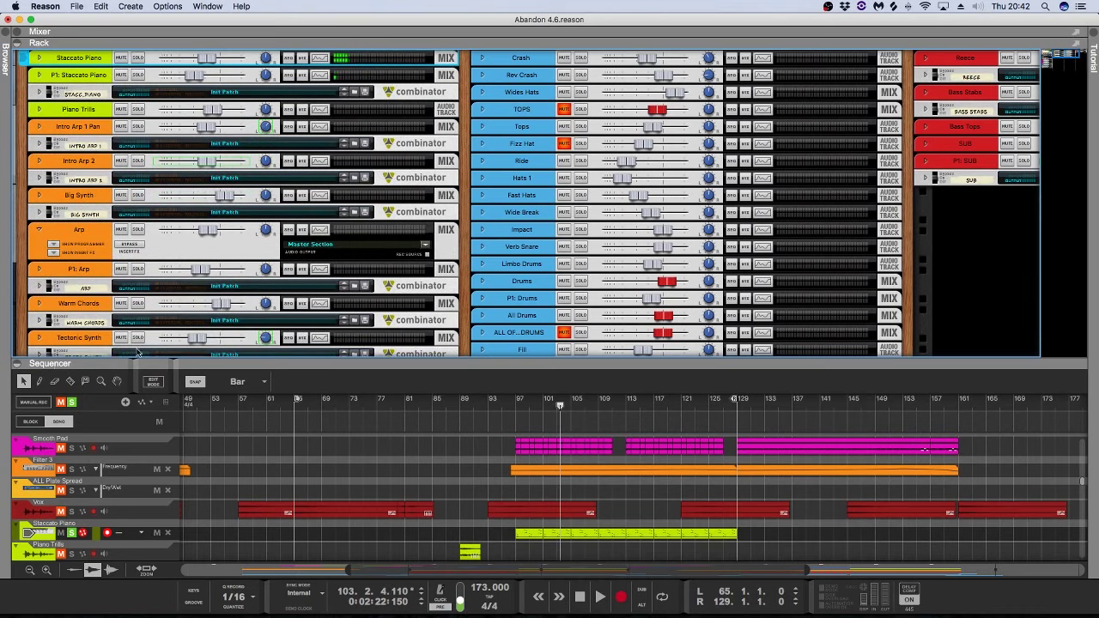
{"action": "left_click_drag", "start_coordinate": [596, 365], "coordinate": [635, 60]}
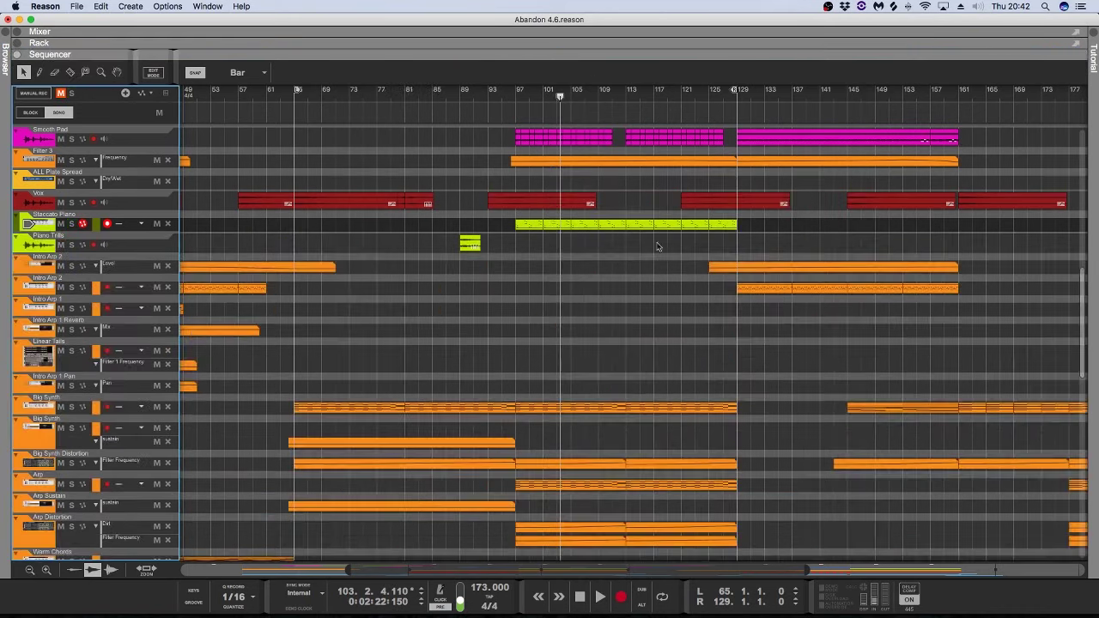
Step: Play the full mix briefly from bar 97 with the red bass and sub tracks in view
{"action": "scroll", "coordinate": [674, 290], "scroll_direction": "down", "scroll_amount": 15}
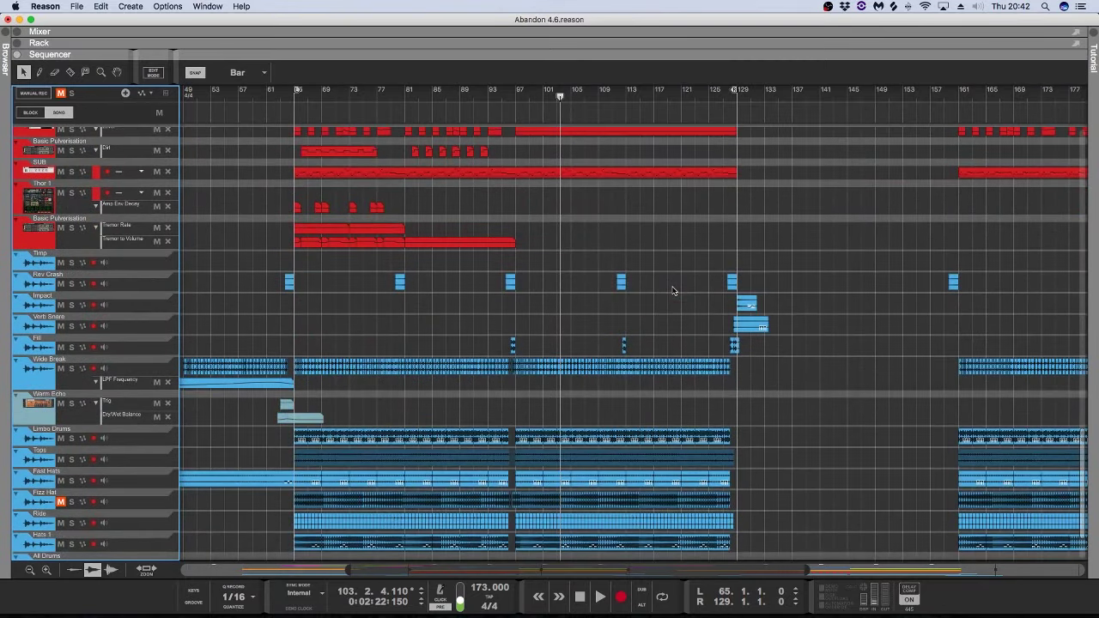
{"action": "scroll", "coordinate": [674, 290], "scroll_direction": "up", "scroll_amount": 5}
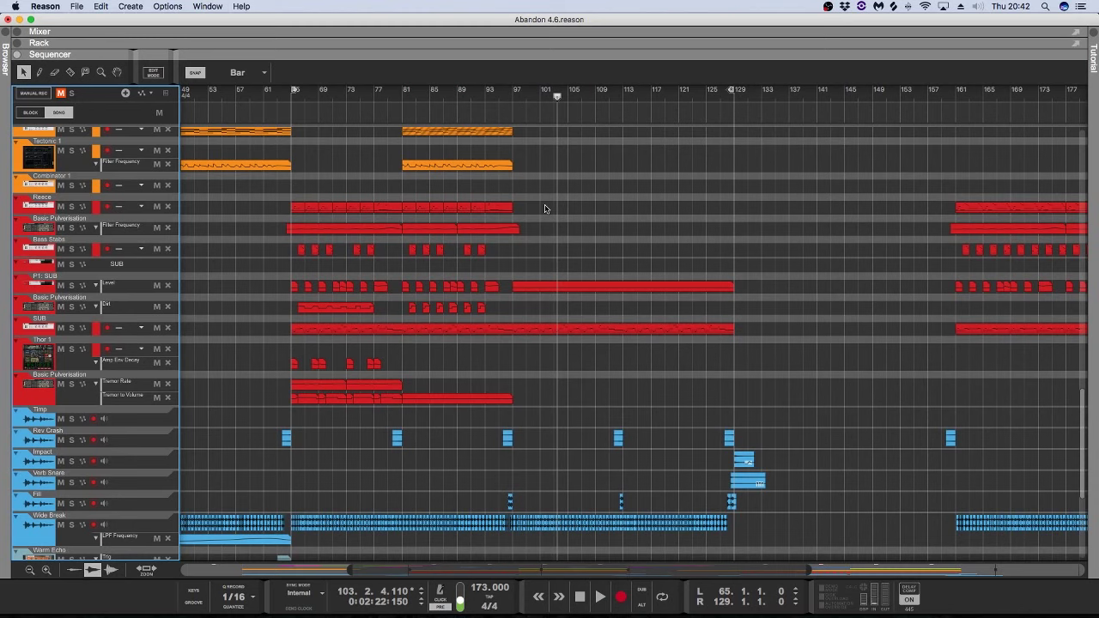
{"action": "left_click", "coordinate": [512, 99]}
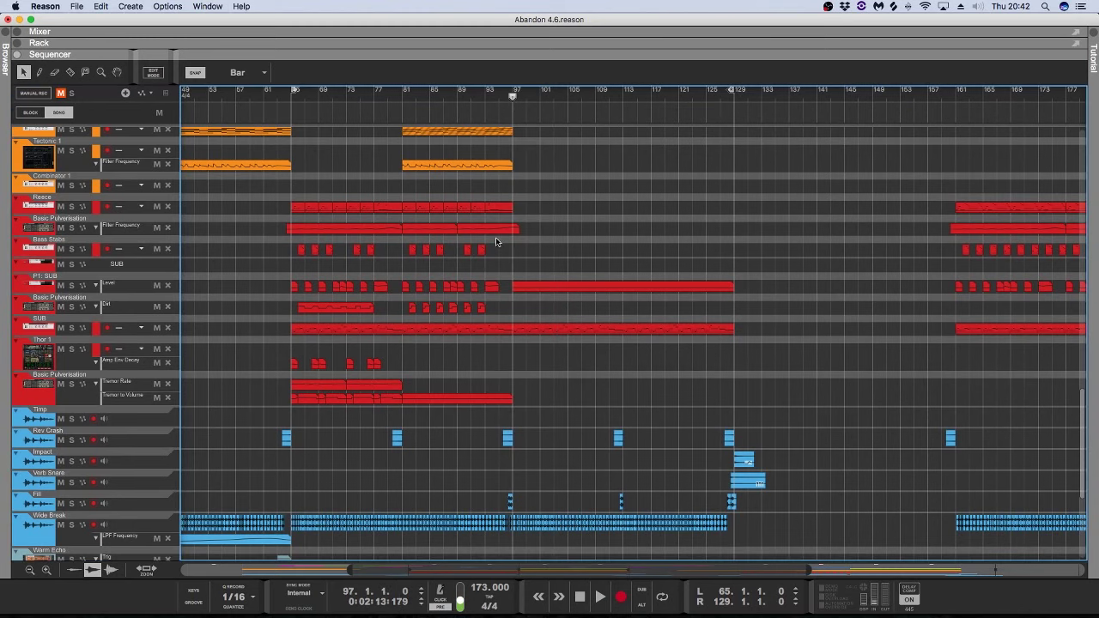
{"action": "key", "text": "space"}
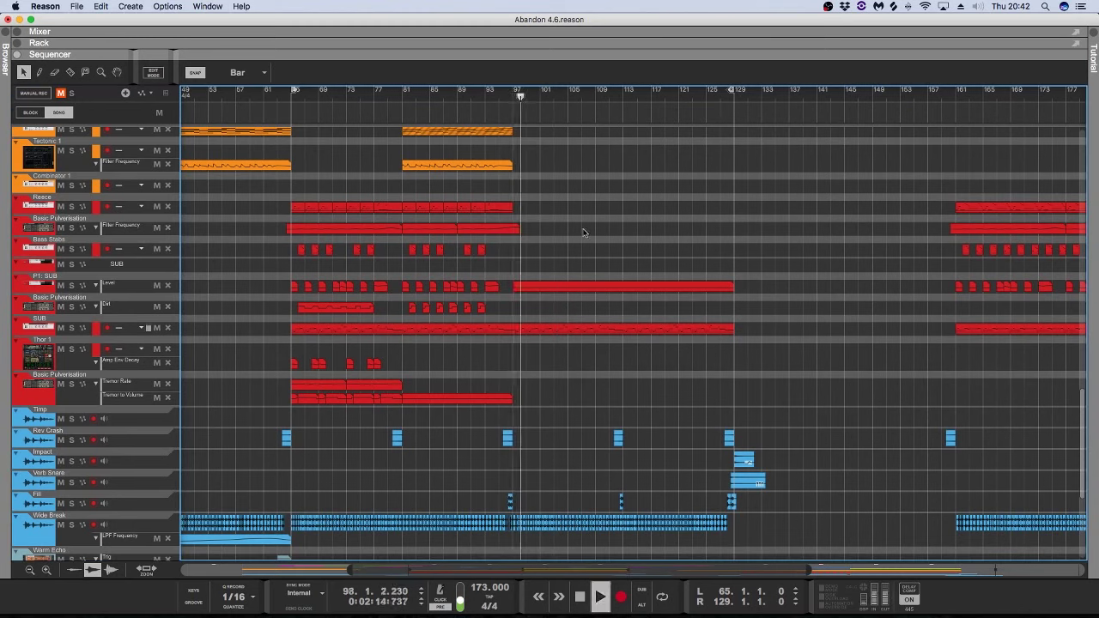
{"action": "key", "text": "space"}
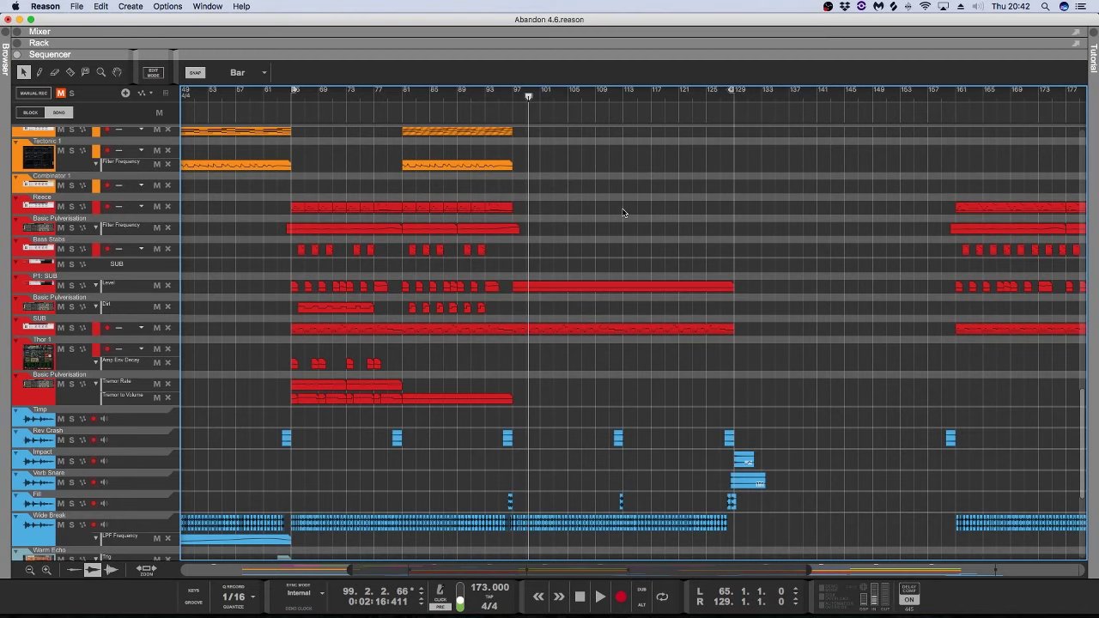
Step: Review the upper atmosphere, piano and pad tracks and play the full mix from bar 122 towards the breakdown
{"action": "scroll", "coordinate": [624, 212], "scroll_direction": "up", "scroll_amount": 15}
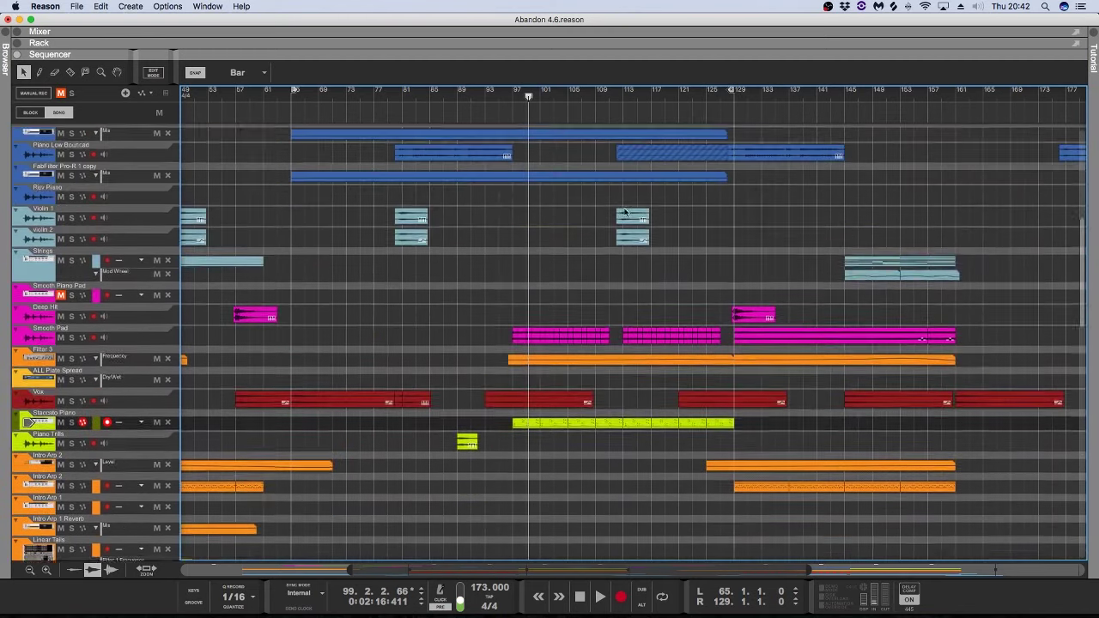
{"action": "scroll", "coordinate": [624, 212], "scroll_direction": "up", "scroll_amount": 2}
{"action": "scroll", "coordinate": [690, 244], "scroll_direction": "up", "scroll_amount": 12}
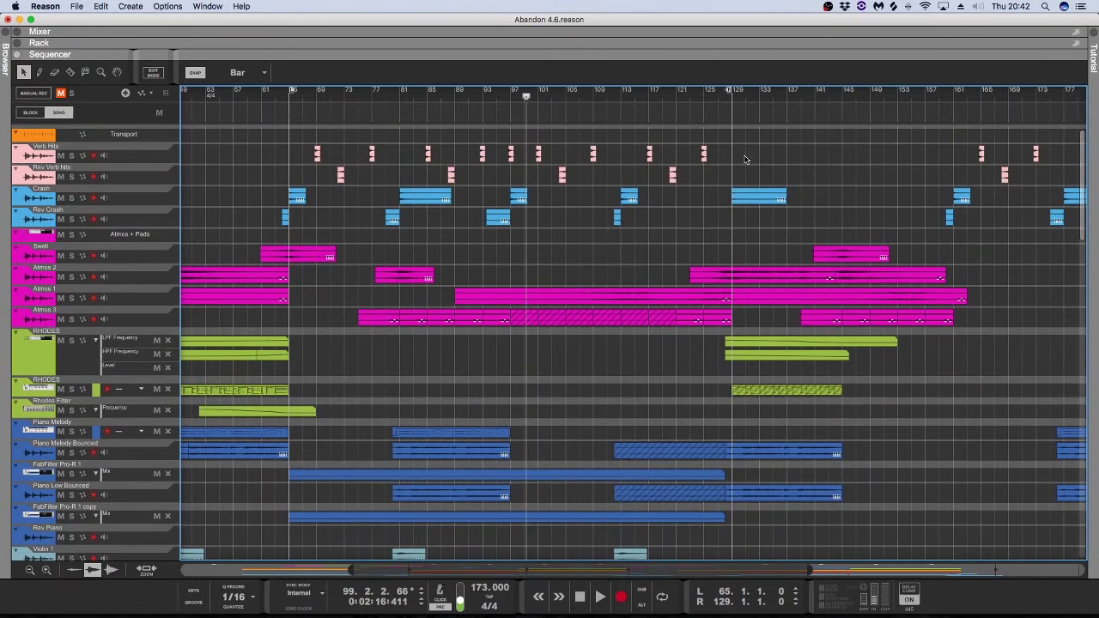
{"action": "scroll", "coordinate": [745, 159], "scroll_direction": "down", "scroll_amount": 20}
{"action": "scroll", "coordinate": [743, 161], "scroll_direction": "up", "scroll_amount": 10}
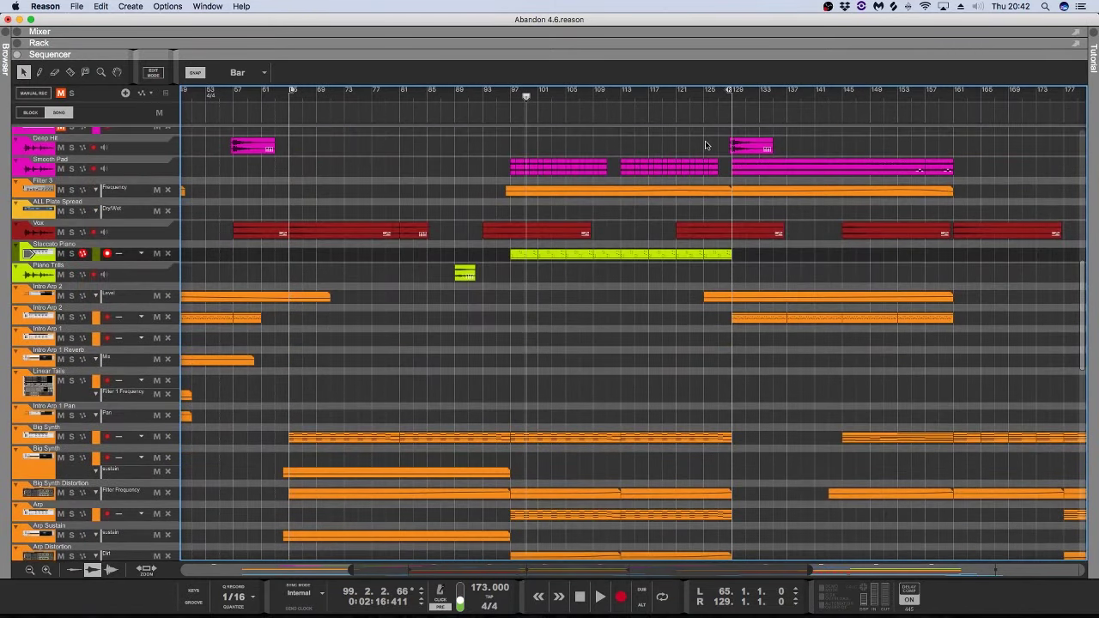
{"action": "left_click", "coordinate": [684, 95]}
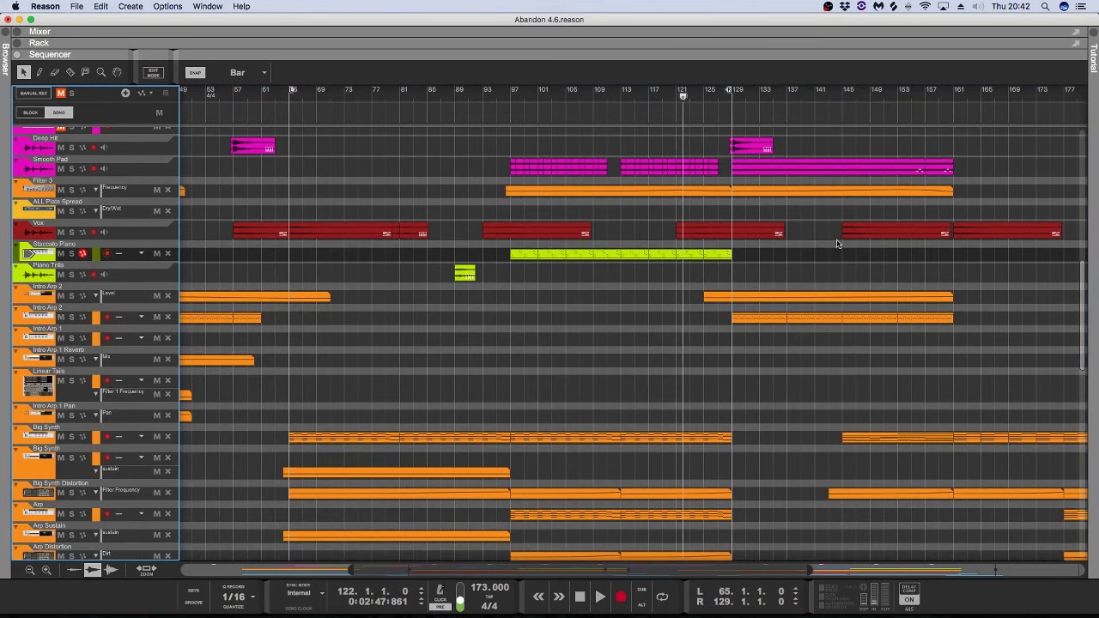
{"action": "scroll", "coordinate": [779, 197], "scroll_direction": "up", "scroll_amount": 6}
{"action": "key", "text": "space"}
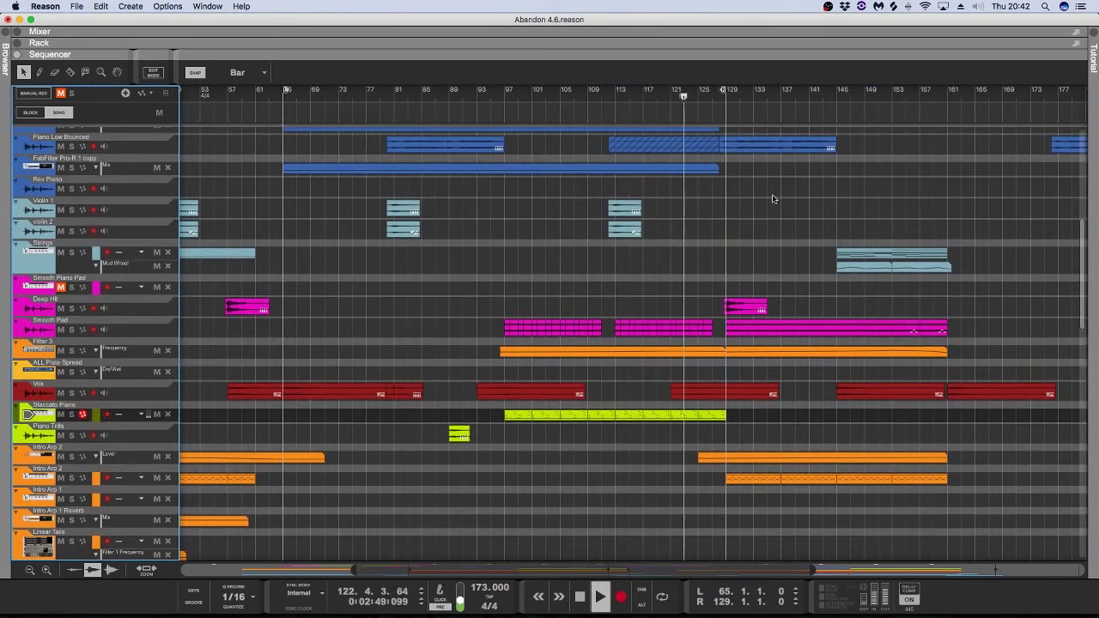
Step: Look through the lower tracks, expand the rack to inspect its mix and drum channels, and restore the full-height sequencer
{"action": "scroll", "coordinate": [800, 182], "scroll_direction": "down", "scroll_amount": 8}
{"action": "scroll", "coordinate": [800, 182], "scroll_direction": "down", "scroll_amount": 10}
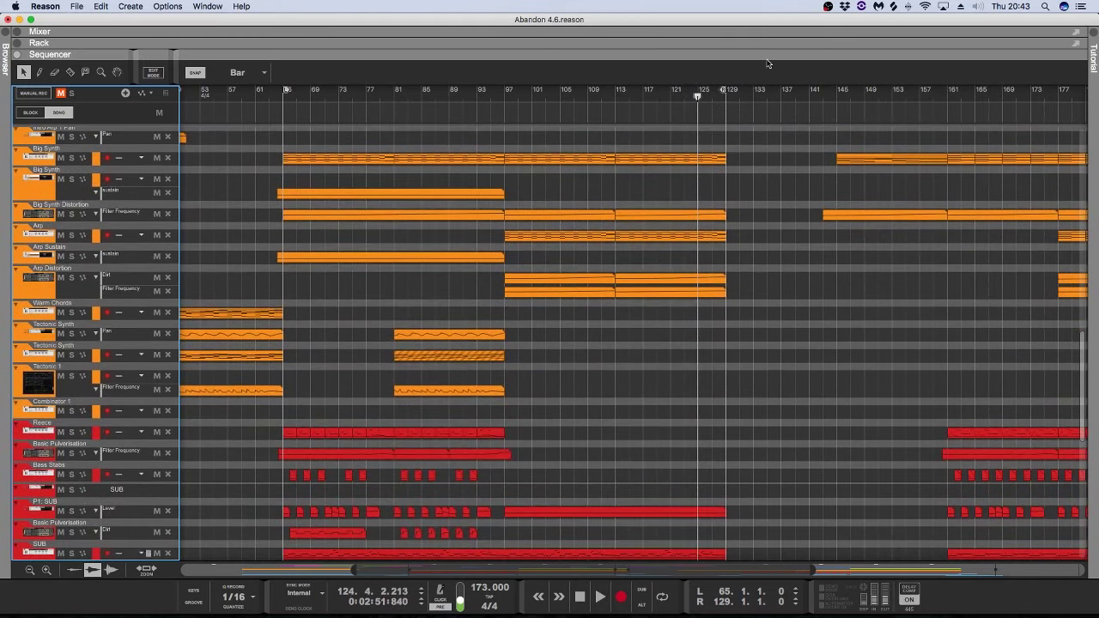
{"action": "left_click_drag", "start_coordinate": [768, 54], "coordinate": [774, 352]}
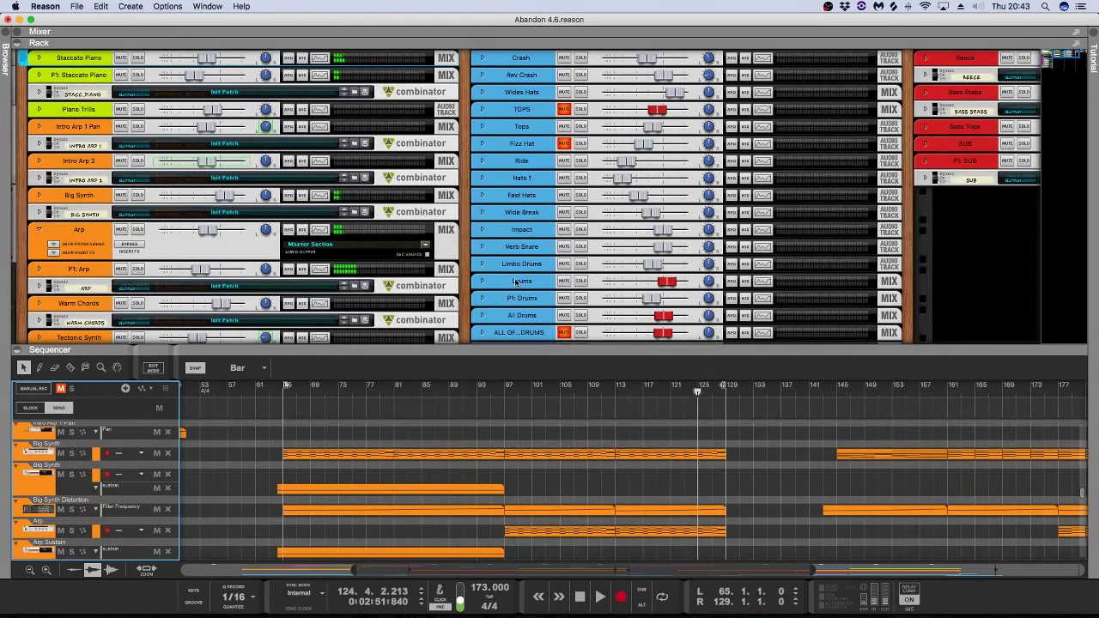
{"action": "scroll", "coordinate": [638, 318], "scroll_direction": "down", "scroll_amount": 4}
{"action": "left_click_drag", "start_coordinate": [615, 345], "coordinate": [755, 54]}
{"action": "scroll", "coordinate": [762, 127], "scroll_direction": "down", "scroll_amount": 10}
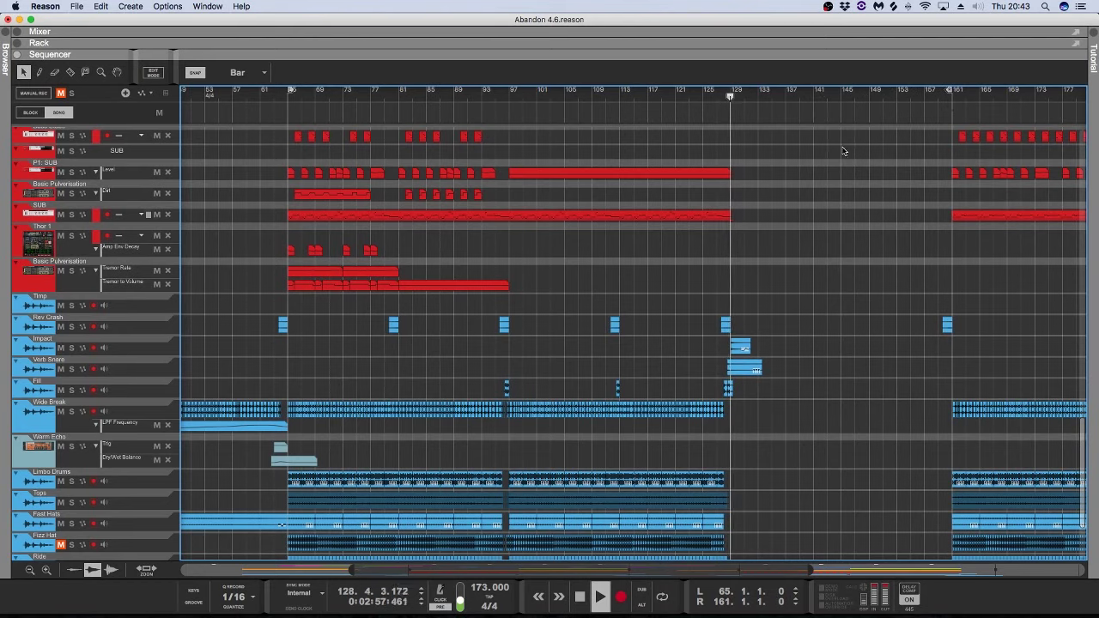
Step: Place the playhead at bar 128 and examine which atmos, Rhodes, strings, vox and synth clips make up the following section
{"action": "scroll", "coordinate": [790, 141], "scroll_direction": "up", "scroll_amount": 10}
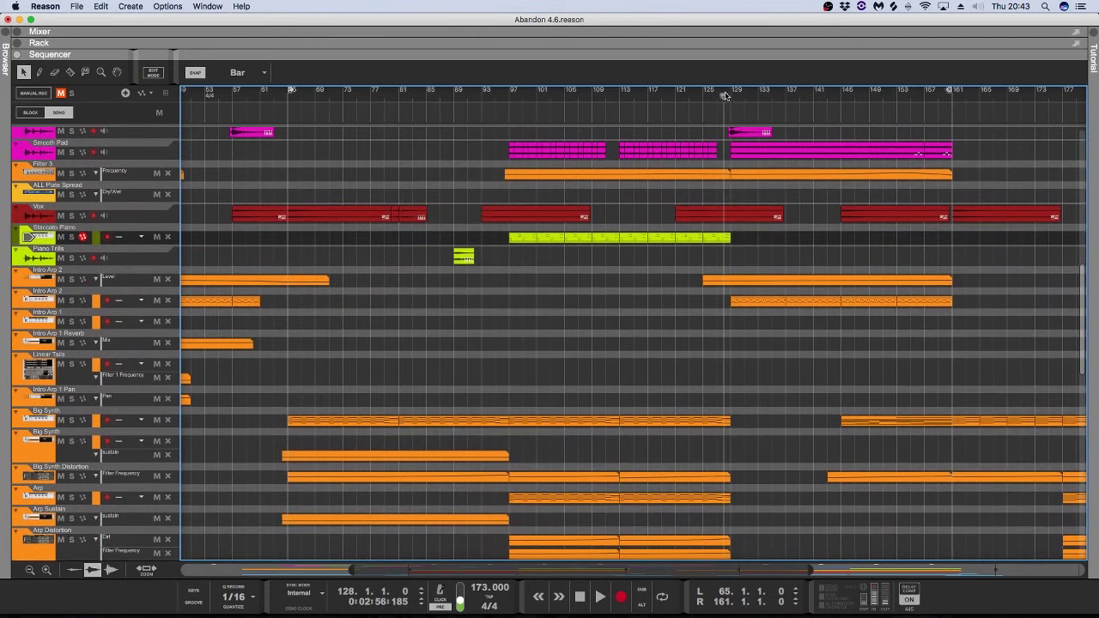
{"action": "left_click", "coordinate": [726, 95]}
{"action": "scroll", "coordinate": [872, 181], "scroll_direction": "up", "scroll_amount": 12}
{"action": "scroll", "coordinate": [871, 180], "scroll_direction": "up", "scroll_amount": 6}
{"action": "scroll", "coordinate": [883, 179], "scroll_direction": "right", "scroll_amount": 2}
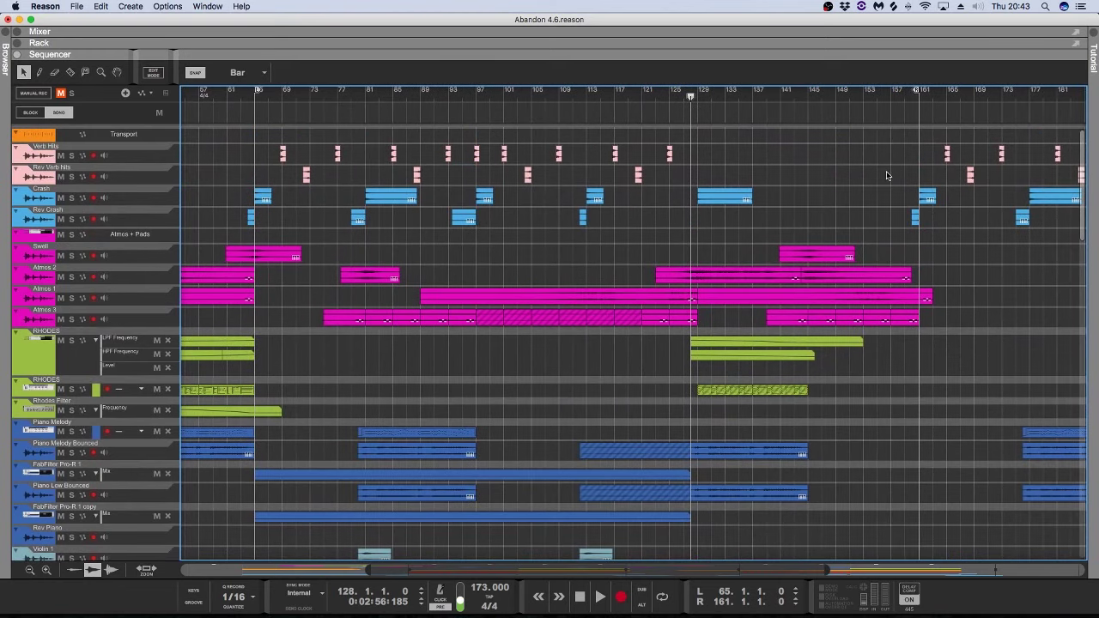
{"action": "scroll", "coordinate": [886, 175], "scroll_direction": "down", "scroll_amount": 10}
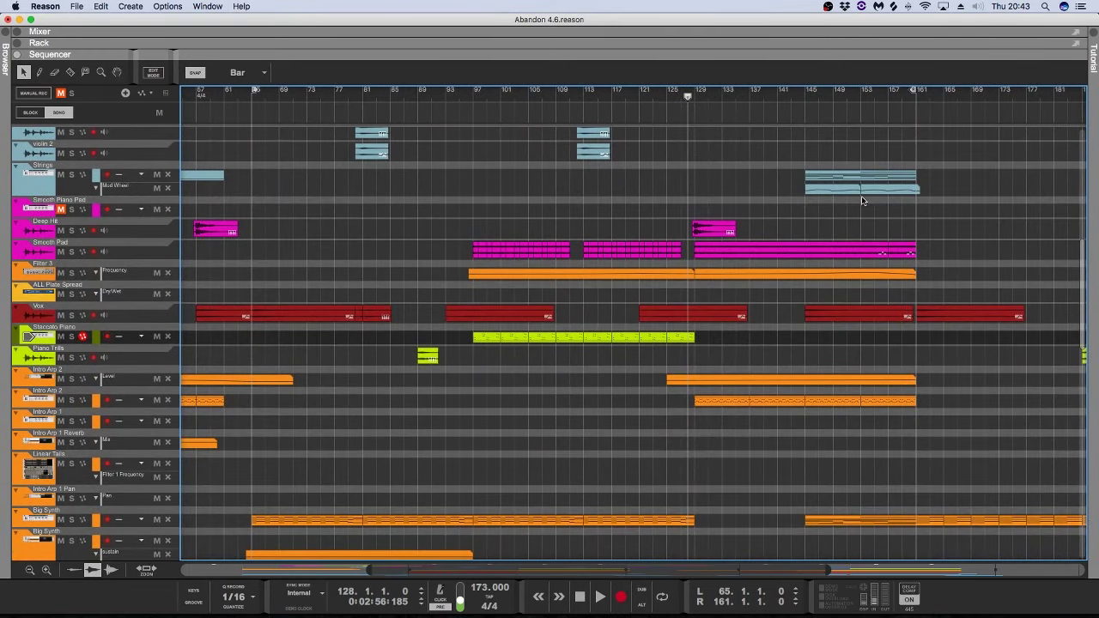
{"action": "scroll", "coordinate": [863, 200], "scroll_direction": "down", "scroll_amount": 5}
{"action": "scroll", "coordinate": [863, 200], "scroll_direction": "left", "scroll_amount": 1}
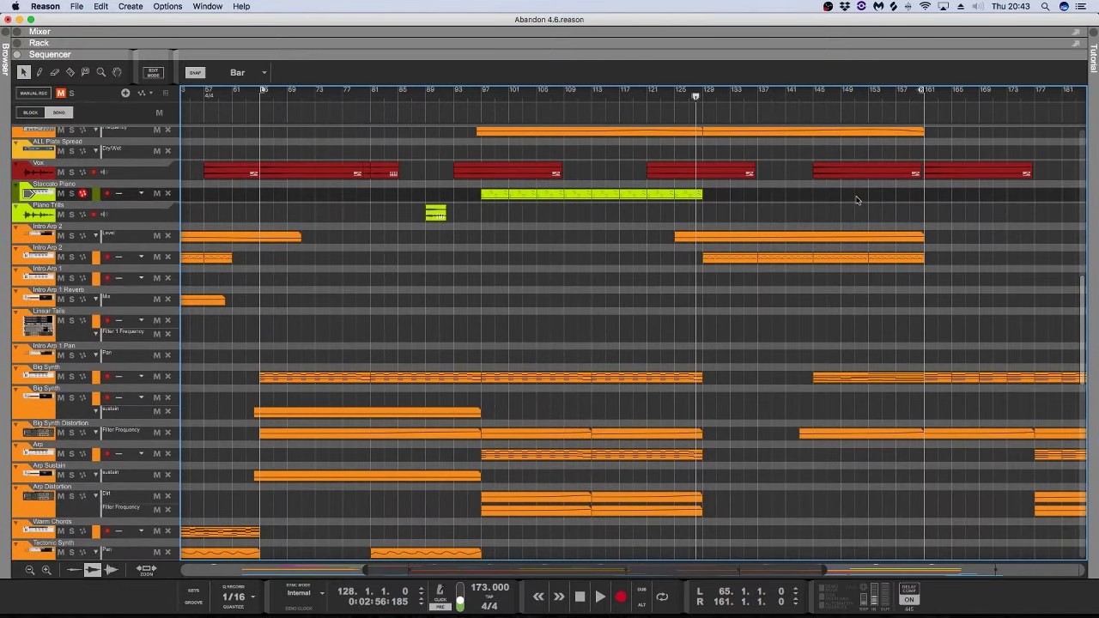
{"action": "scroll", "coordinate": [853, 199], "scroll_direction": "up", "scroll_amount": 3}
{"action": "scroll", "coordinate": [854, 199], "scroll_direction": "up", "scroll_amount": 2}
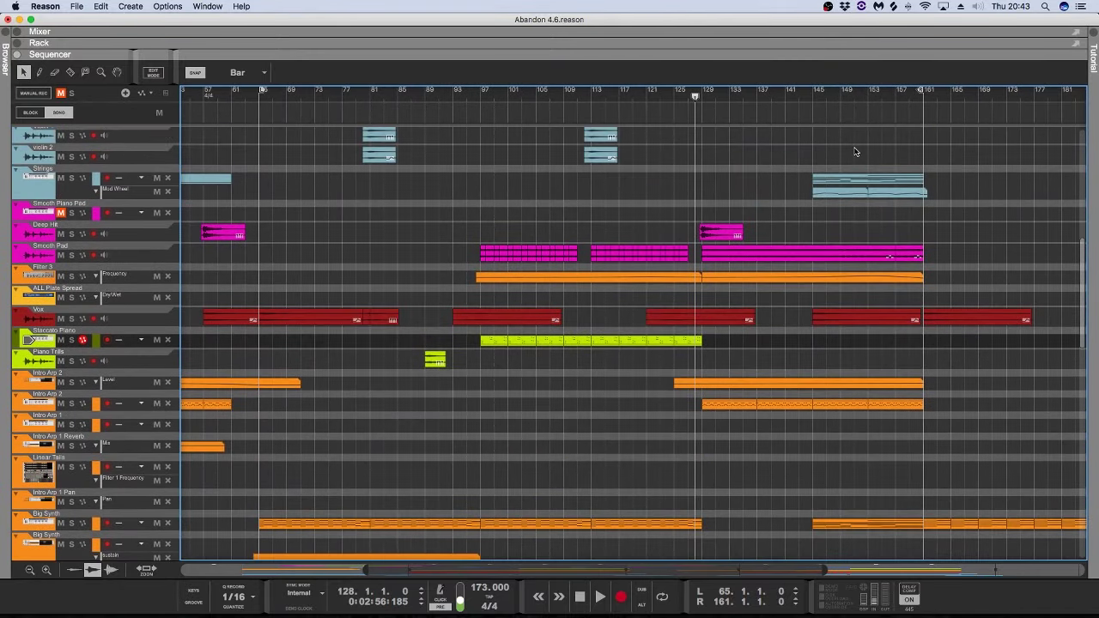
Step: Play the song from bar 128, audition the Intro Arp 2 track in solo, and take it out of solo
{"action": "scroll", "coordinate": [854, 152], "scroll_direction": "right", "scroll_amount": 6}
{"action": "key", "text": "space"}
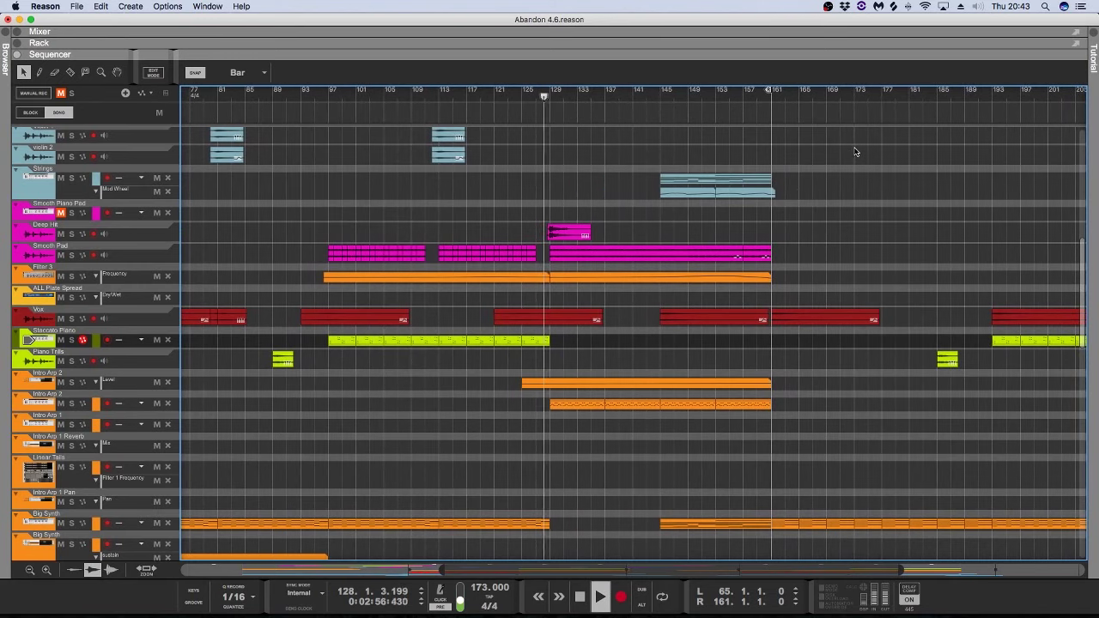
{"action": "left_click", "coordinate": [72, 403]}
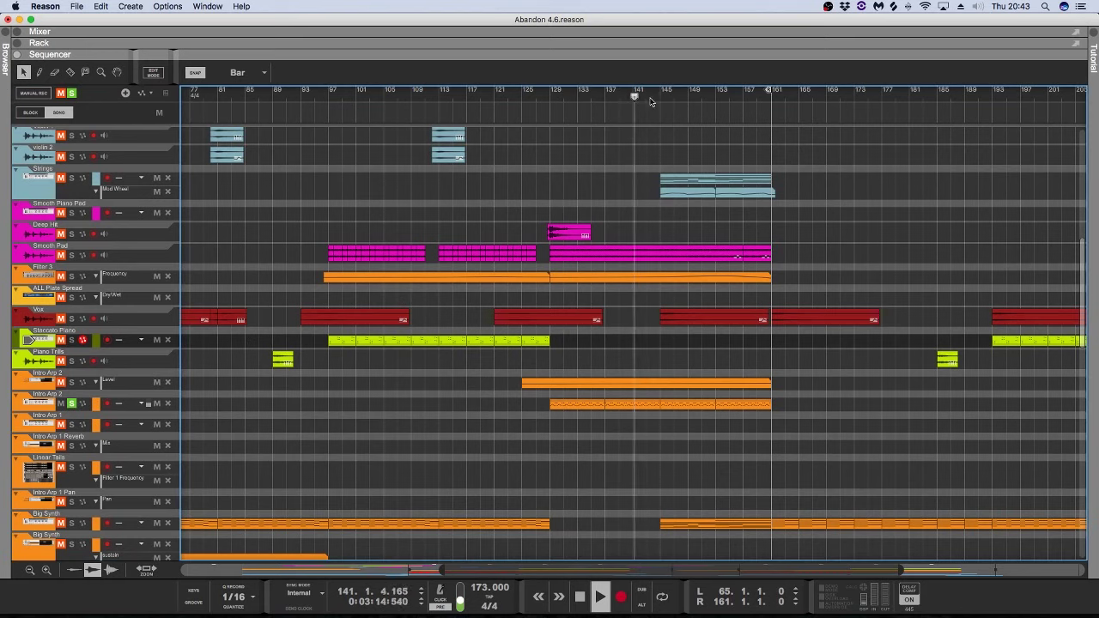
{"action": "left_click", "coordinate": [72, 403]}
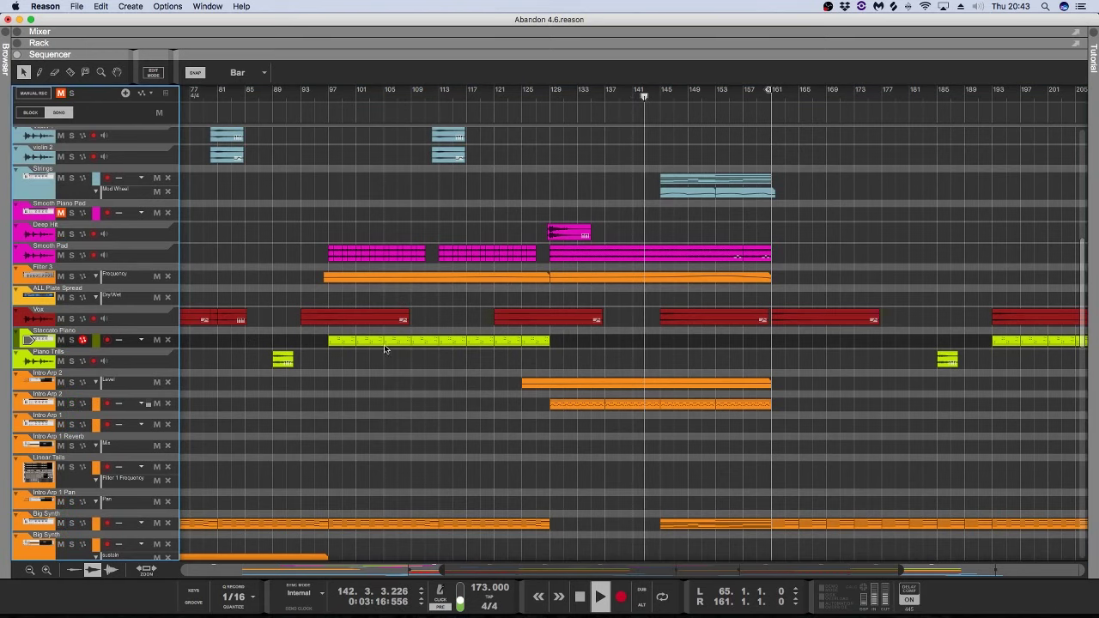
Step: Select both Filter 3 frequency automation clips, spanning the section before bar 129 and the breakdown up to bar 161
{"action": "left_click", "coordinate": [371, 279]}
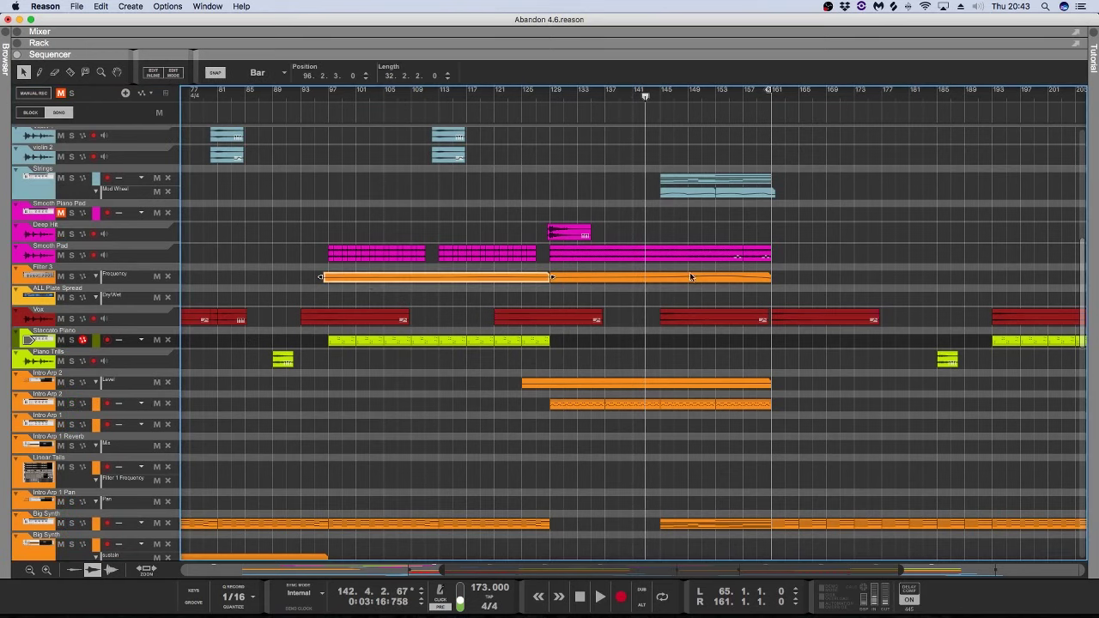
{"action": "left_click", "coordinate": [535, 297]}
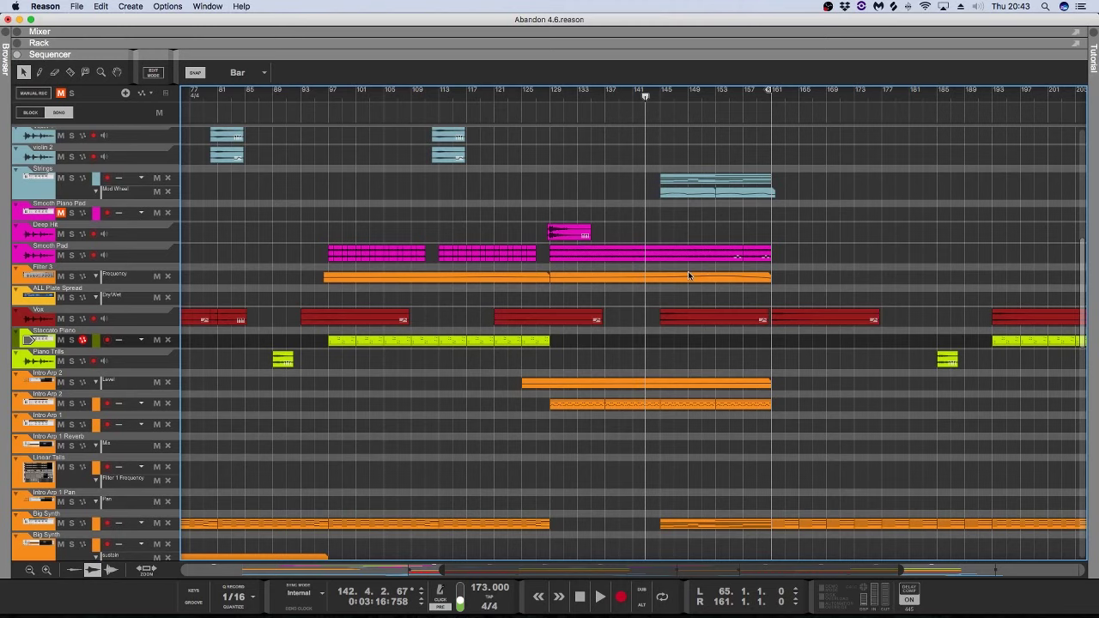
{"action": "left_click_drag", "start_coordinate": [839, 272], "coordinate": [553, 284]}
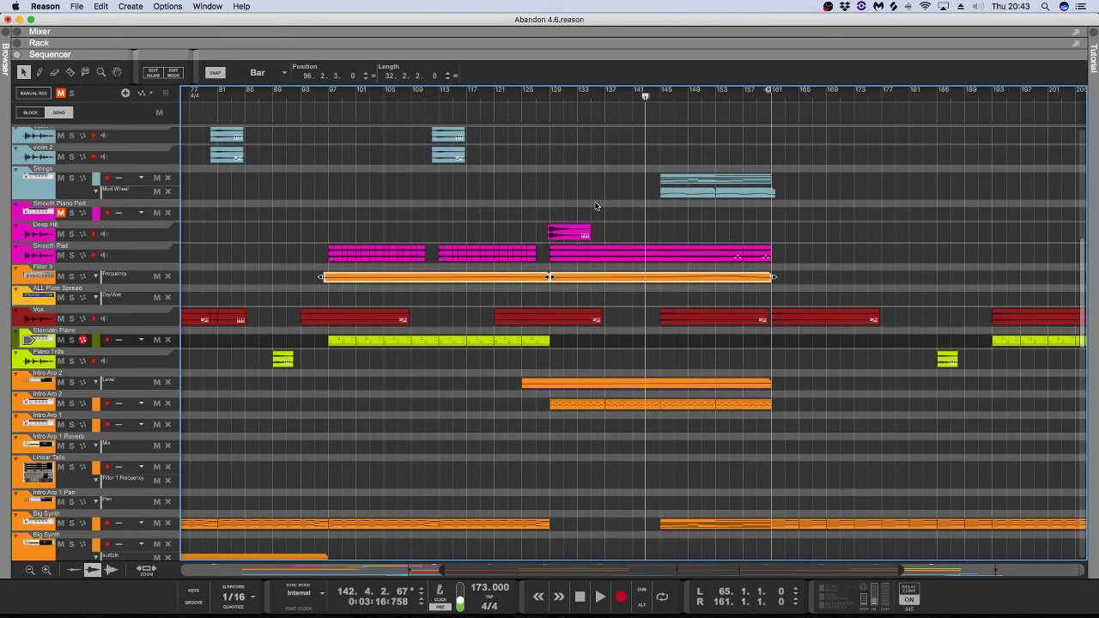
Step: Review the synth, bass and drum tracks below while the breakdown plays on
{"action": "scroll", "coordinate": [600, 223], "scroll_direction": "down", "scroll_amount": 5}
{"action": "scroll", "coordinate": [605, 235], "scroll_direction": "down", "scroll_amount": 8}
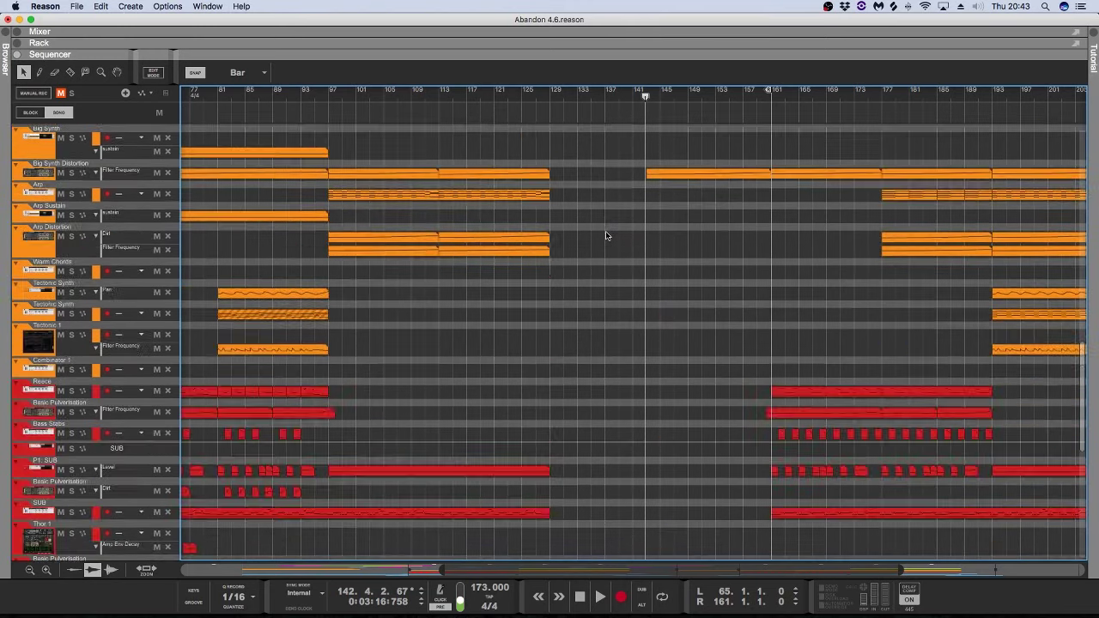
{"action": "scroll", "coordinate": [605, 232], "scroll_direction": "down", "scroll_amount": 5}
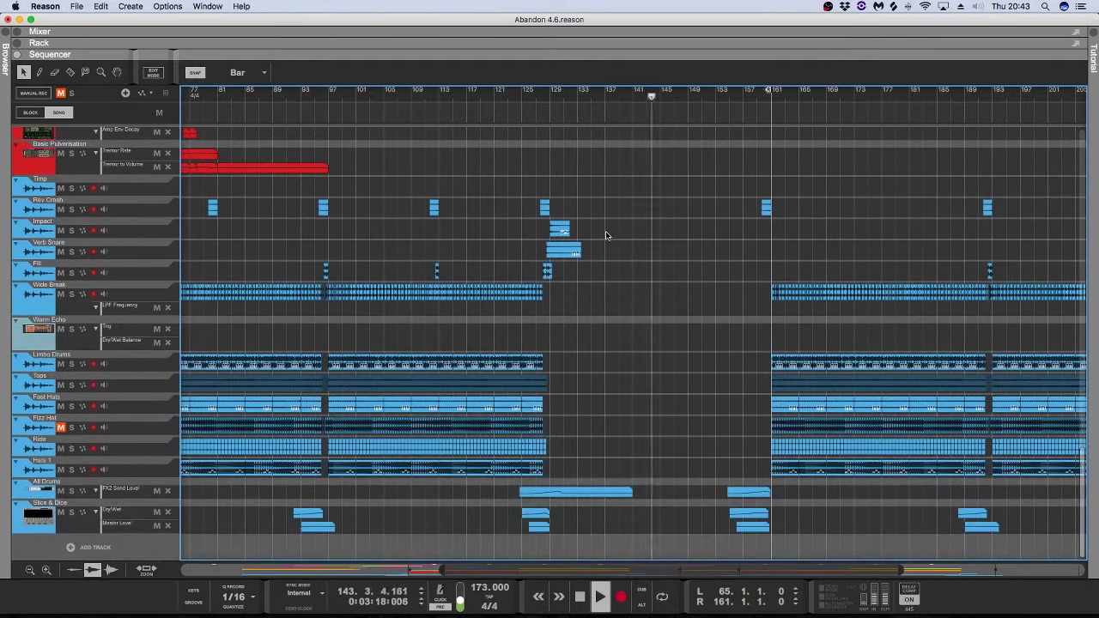
{"action": "scroll", "coordinate": [613, 229], "scroll_direction": "up", "scroll_amount": 15}
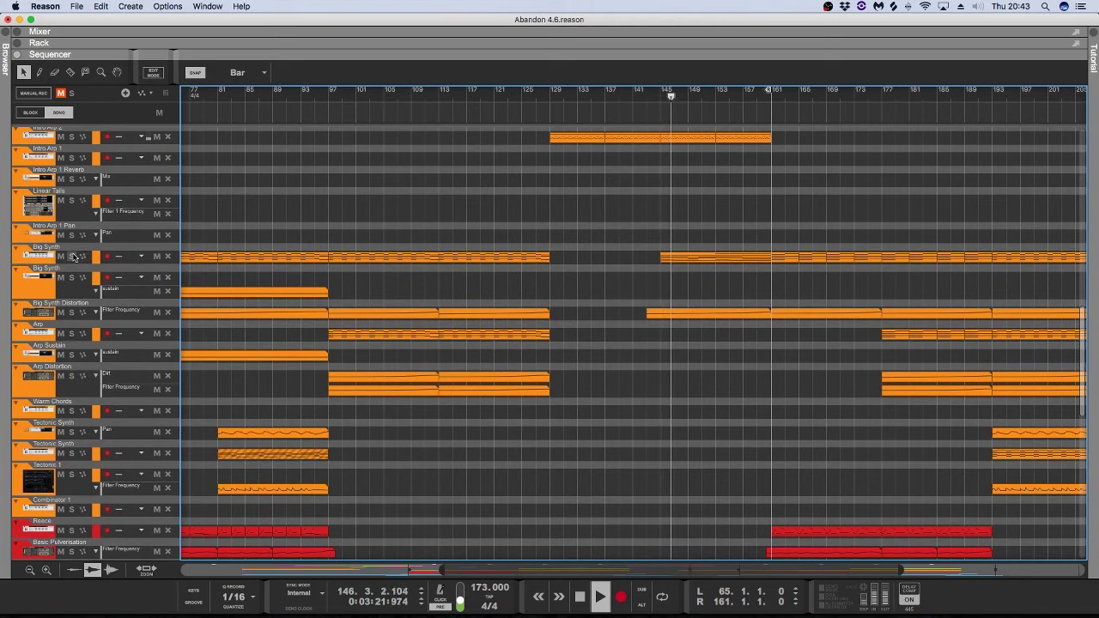
Step: Stop playback, return the playhead to bar 144, and move the right locator to bar 177
{"action": "key", "text": "space"}
{"action": "left_click", "coordinate": [654, 94]}
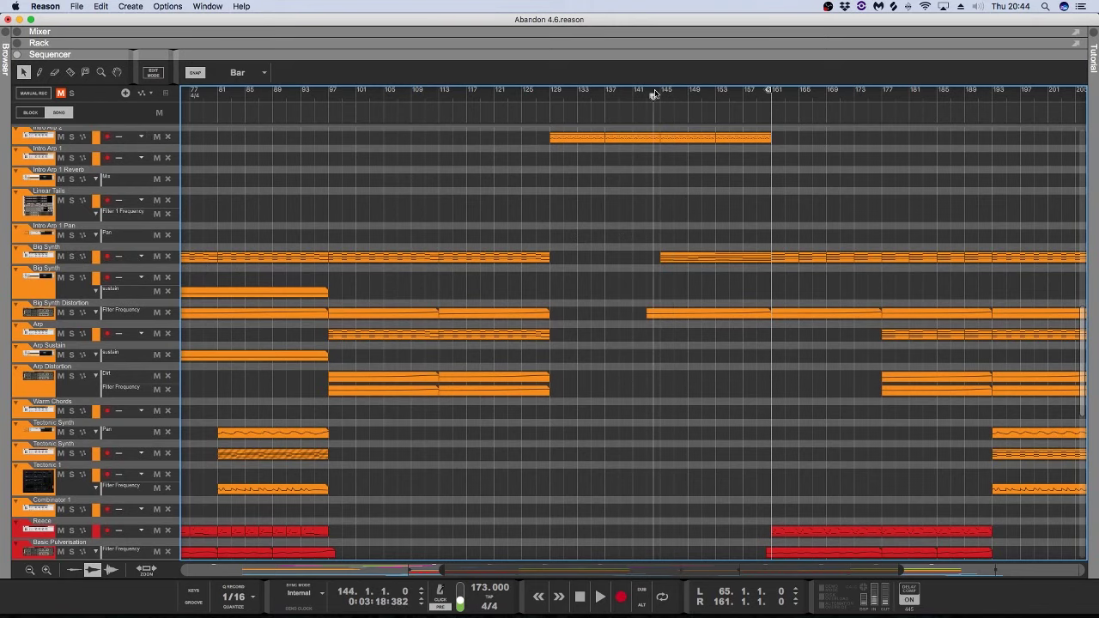
{"action": "scroll", "coordinate": [781, 200], "scroll_direction": "up", "scroll_amount": 3}
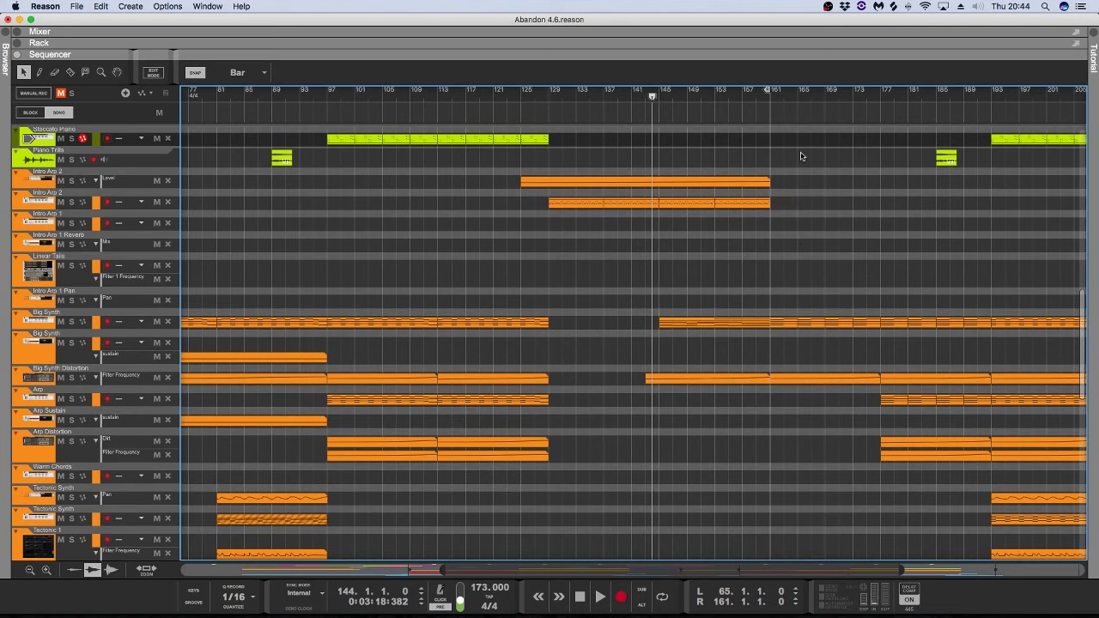
{"action": "left_click_drag", "start_coordinate": [770, 95], "coordinate": [882, 101]}
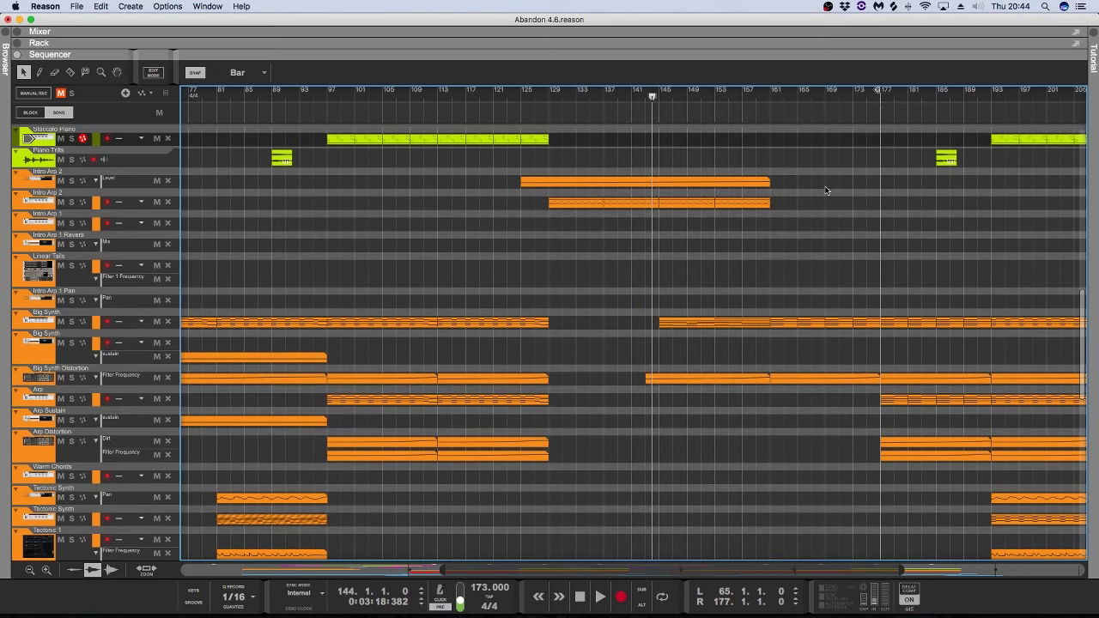
Step: Play from bar 144, audition the Strings track in solo, and take it out of solo
{"action": "scroll", "coordinate": [794, 181], "scroll_direction": "up", "scroll_amount": 5}
{"action": "key", "text": "space"}
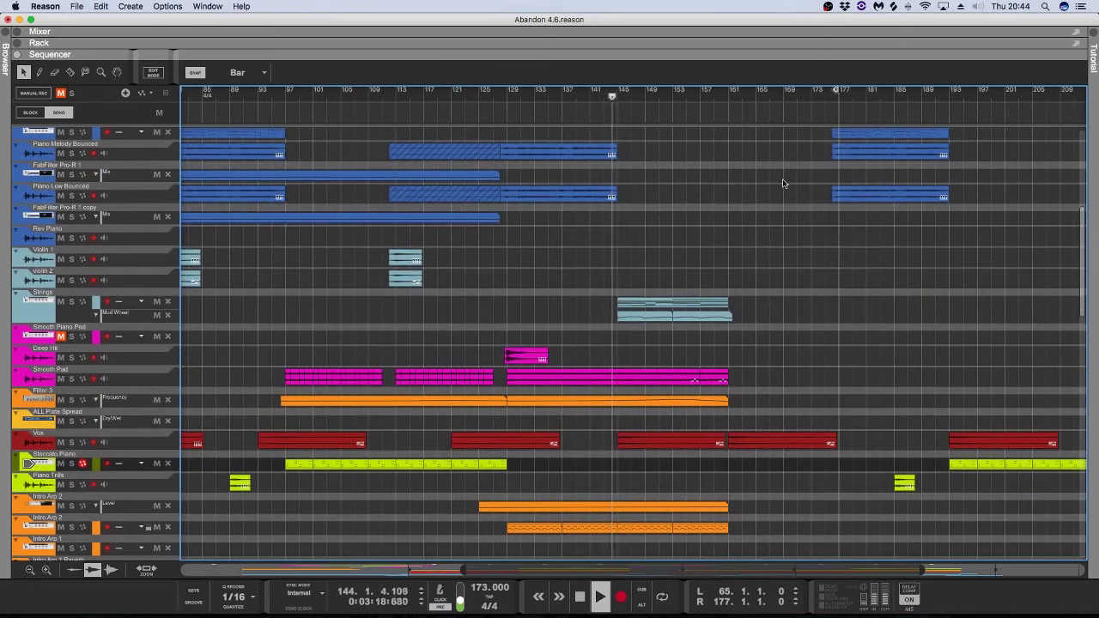
{"action": "left_click", "coordinate": [72, 301]}
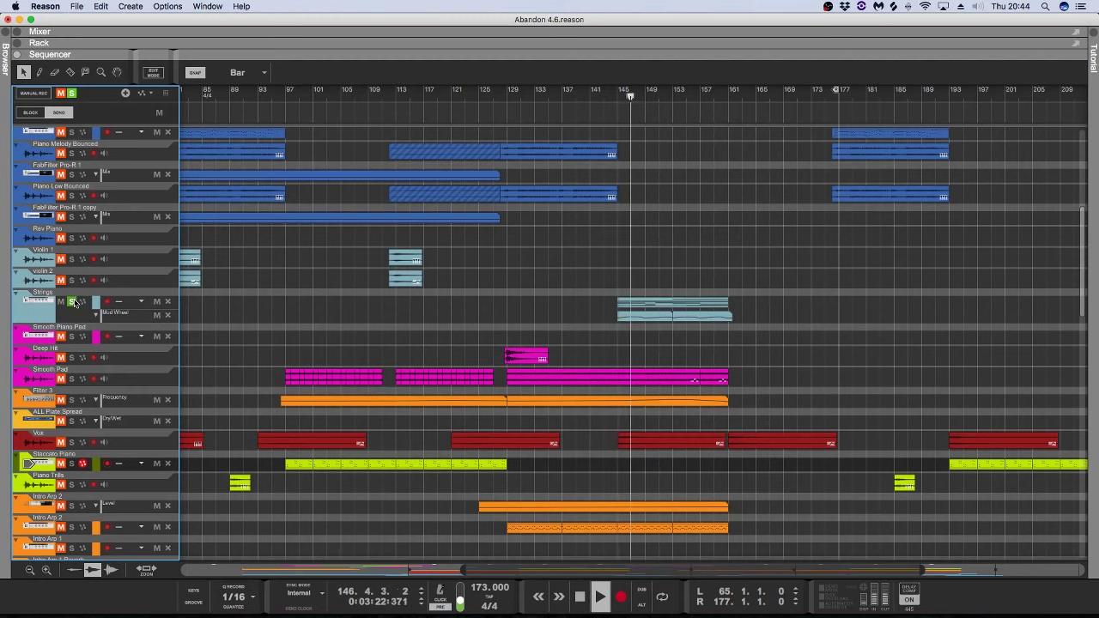
{"action": "key", "text": "space"}
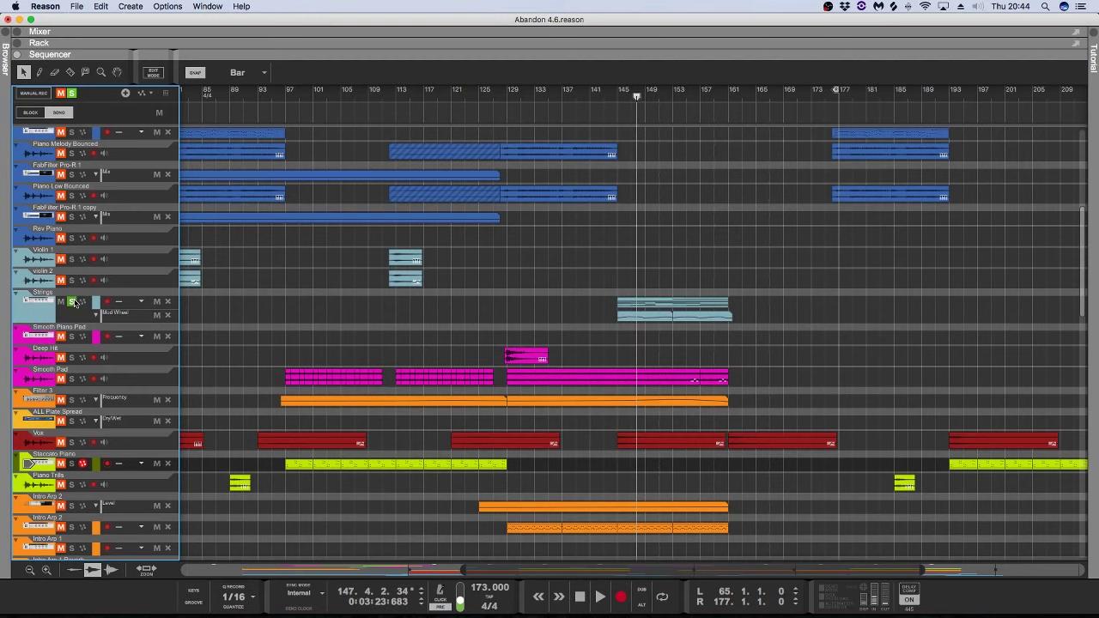
{"action": "key", "text": "space"}
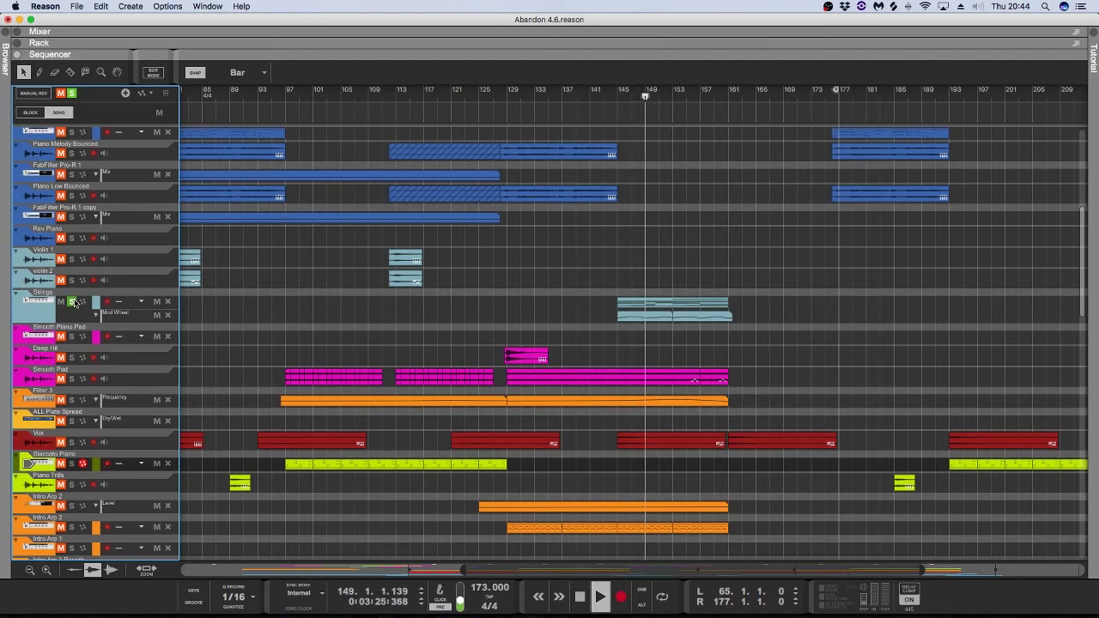
{"action": "scroll", "coordinate": [752, 265], "scroll_direction": "up", "scroll_amount": 5}
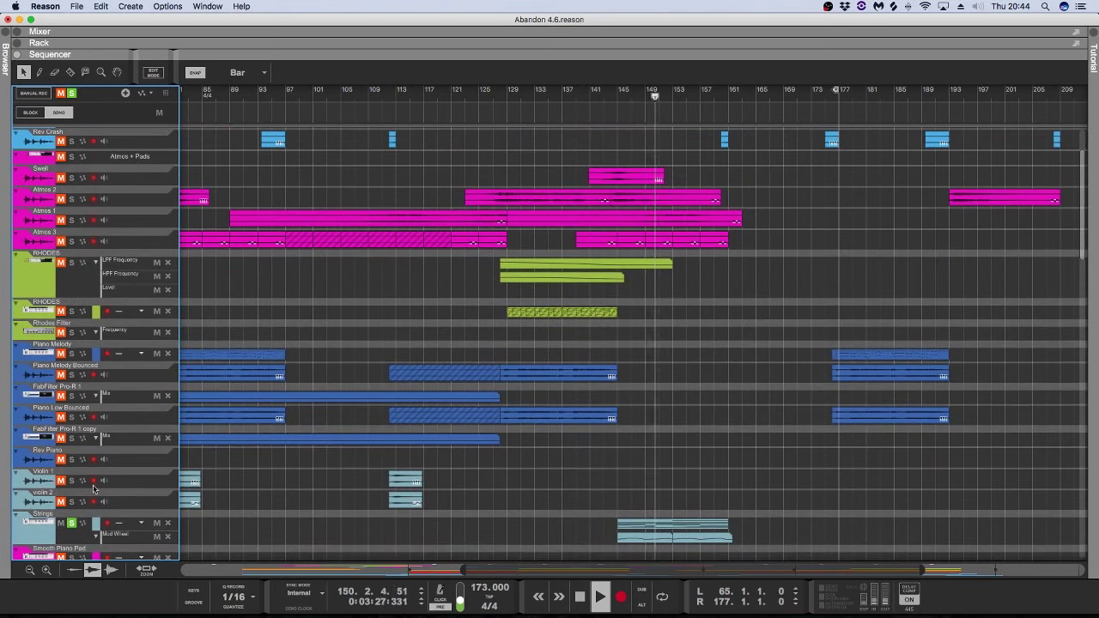
{"action": "left_click", "coordinate": [73, 523]}
Step: Open the Big Synth clip at bar 145 for note editing, enlarge its note lane, and place the playhead at bar 145
{"action": "scroll", "coordinate": [723, 362], "scroll_direction": "up", "scroll_amount": 1}
{"action": "scroll", "coordinate": [719, 362], "scroll_direction": "up", "scroll_amount": 2}
{"action": "scroll", "coordinate": [719, 361], "scroll_direction": "down", "scroll_amount": 15}
{"action": "scroll", "coordinate": [122, 287], "scroll_direction": "up", "scroll_amount": 1}
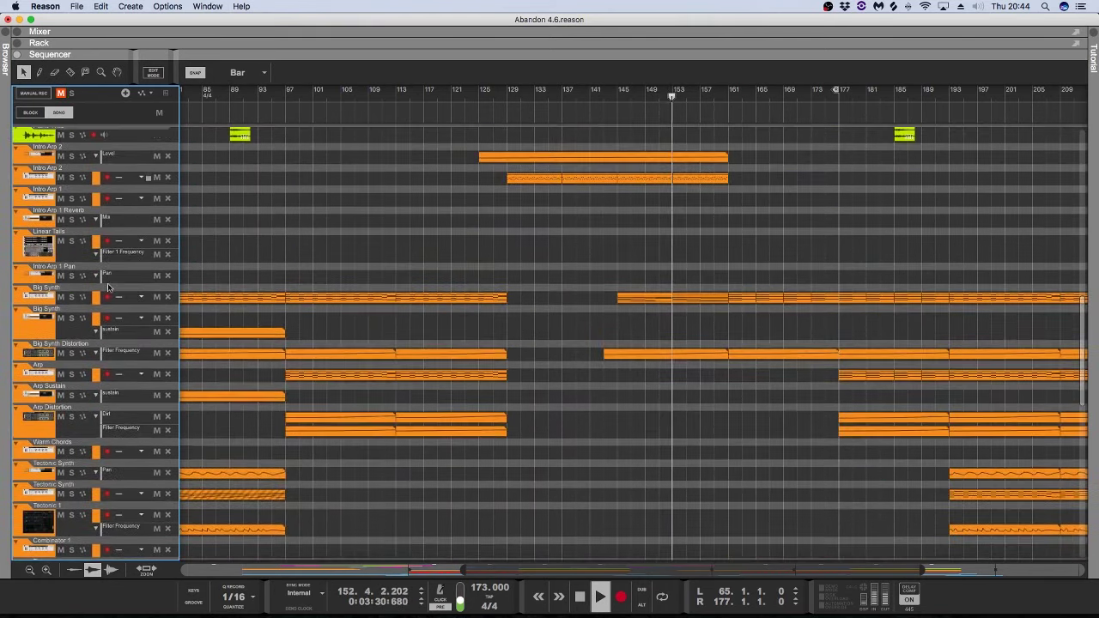
{"action": "double_click", "coordinate": [695, 298]}
{"action": "scroll", "coordinate": [696, 302], "scroll_direction": "up", "scroll_amount": 3}
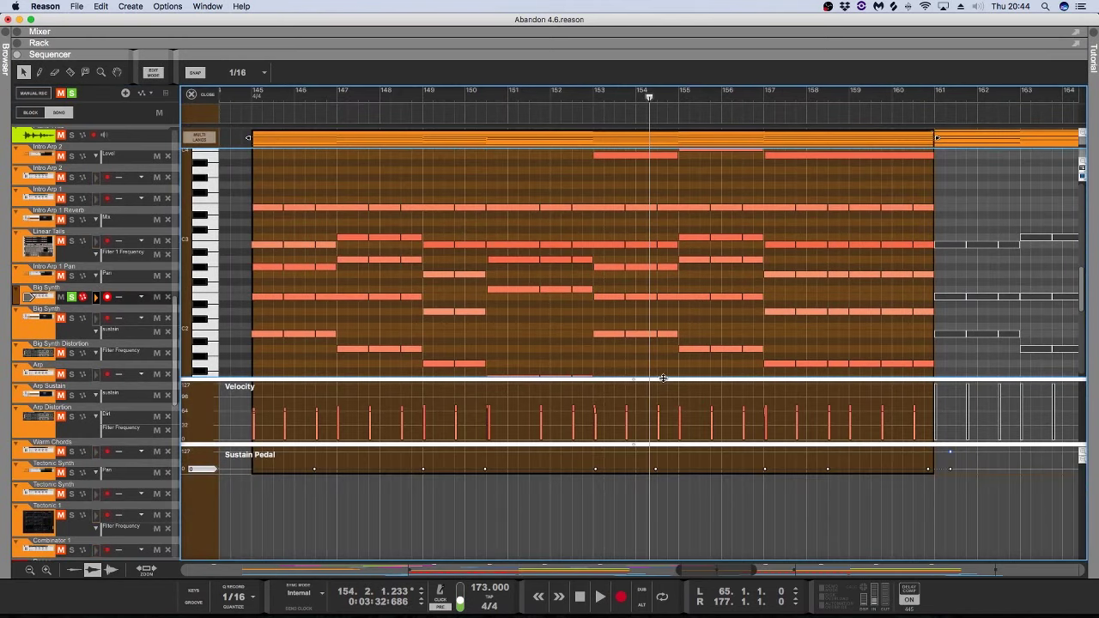
{"action": "left_click_drag", "start_coordinate": [663, 377], "coordinate": [665, 513]}
{"action": "left_click", "coordinate": [252, 96]}
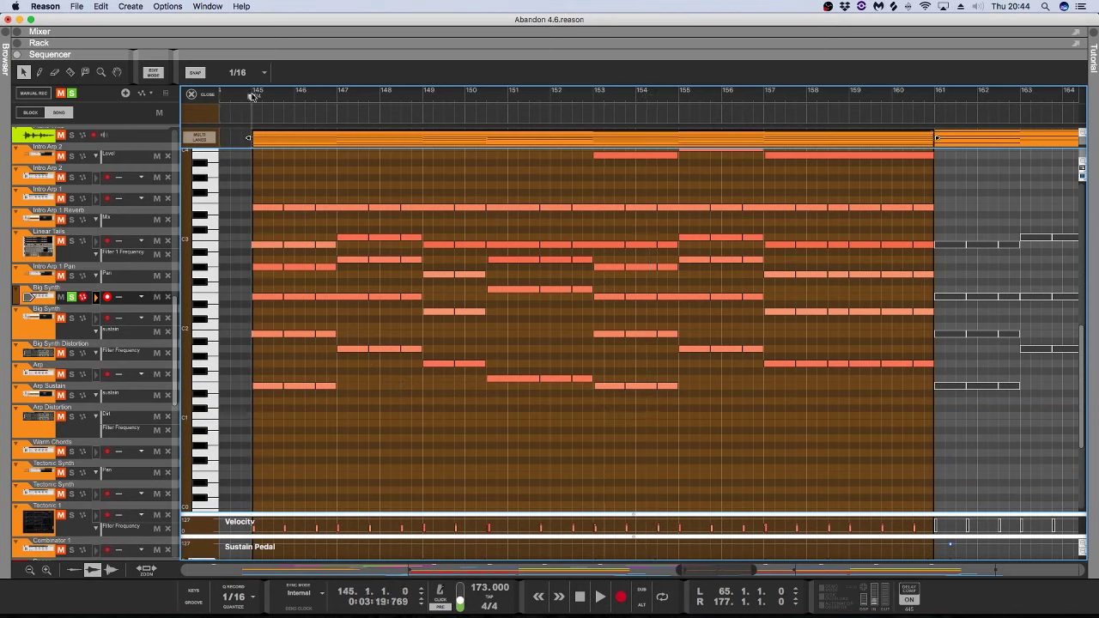
Step: Close the note editor, place the playhead at bar 97, and inspect the Big Synth clip's notes there before closing it
{"action": "left_click", "coordinate": [192, 93]}
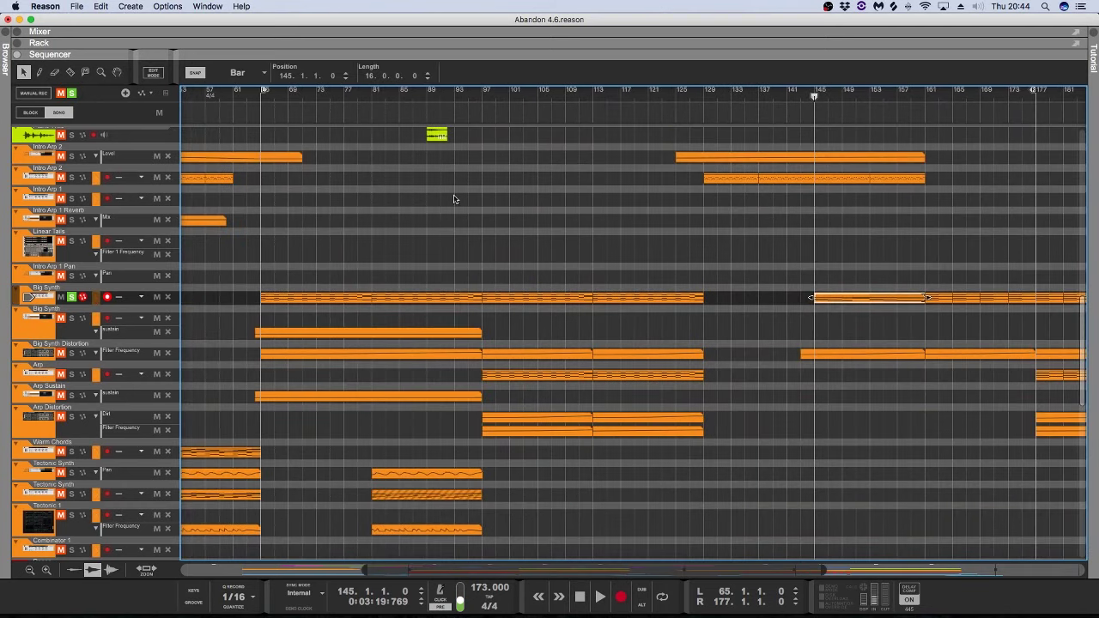
{"action": "left_click", "coordinate": [483, 103]}
{"action": "double_click", "coordinate": [515, 297]}
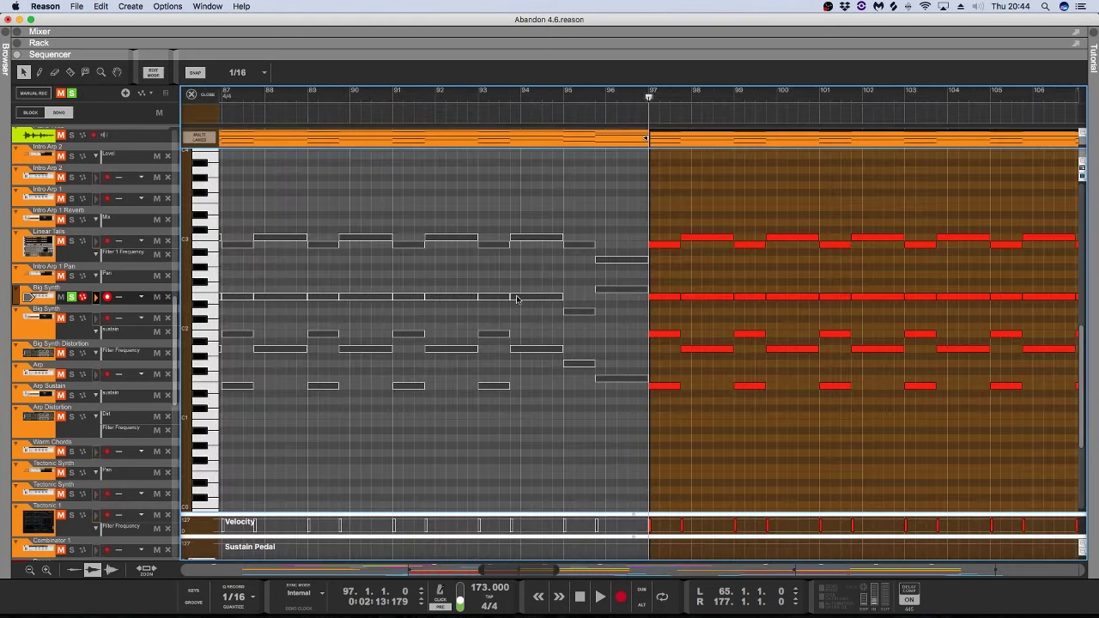
{"action": "left_click", "coordinate": [194, 94]}
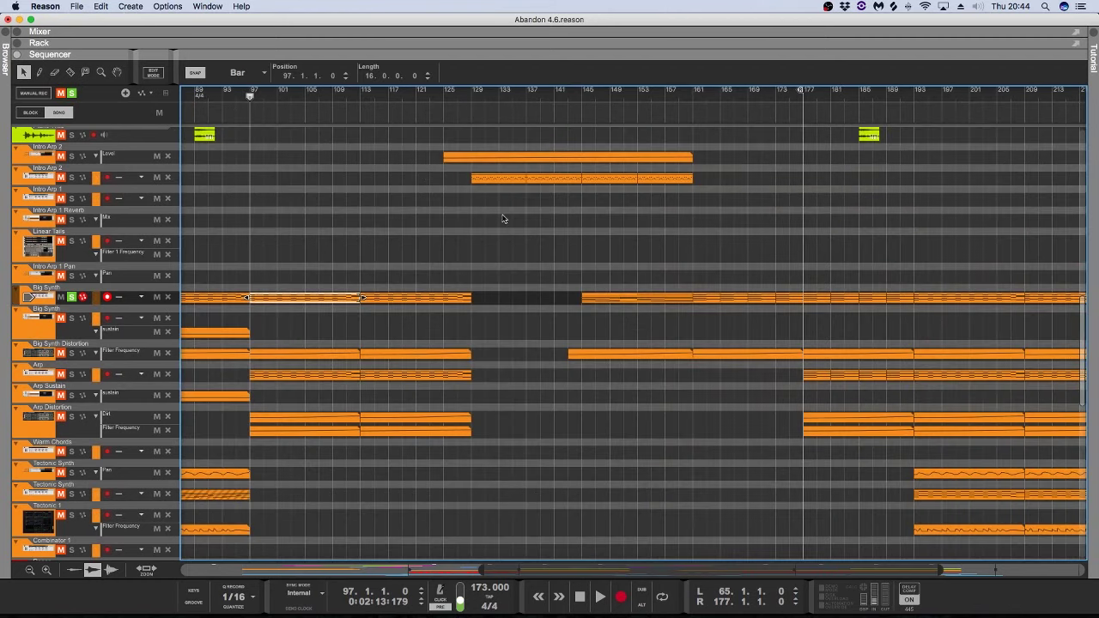
Step: Return the playhead to bar 145 and reopen the Big Synth clip that starts there to view its notes
{"action": "left_click", "coordinate": [696, 263]}
{"action": "left_click", "coordinate": [582, 96]}
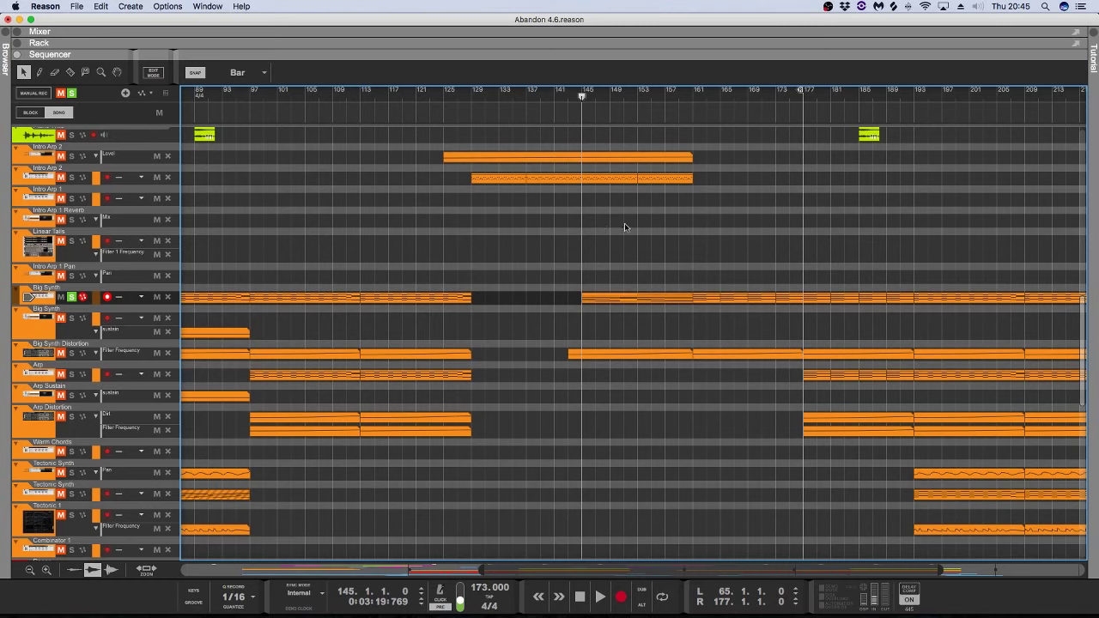
{"action": "scroll", "coordinate": [601, 225], "scroll_direction": "up", "scroll_amount": 5}
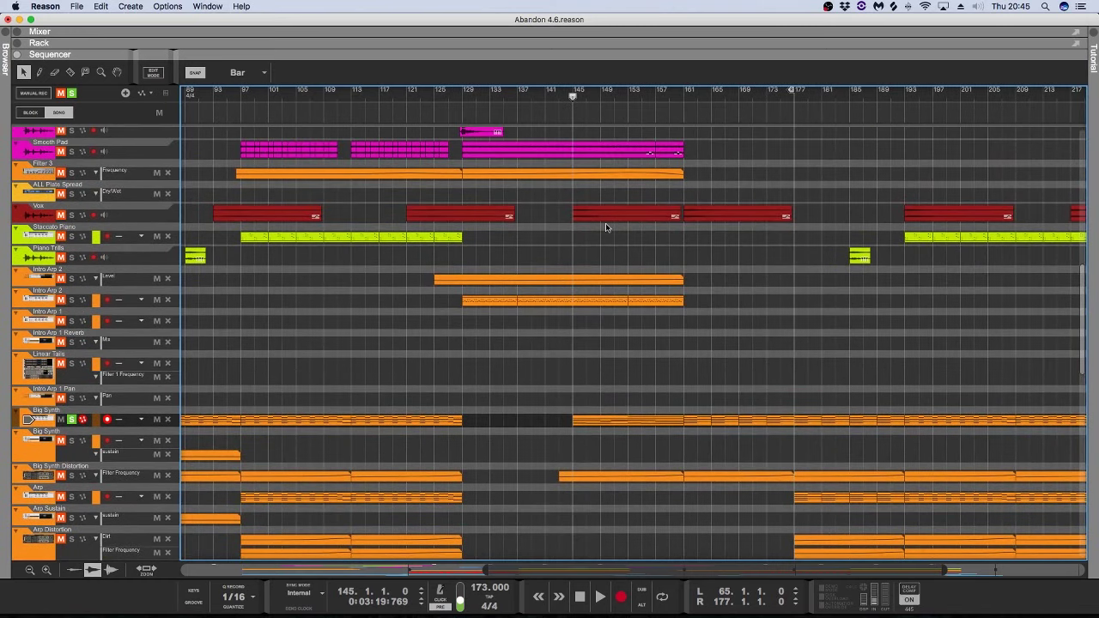
{"action": "scroll", "coordinate": [605, 227], "scroll_direction": "down", "scroll_amount": 2}
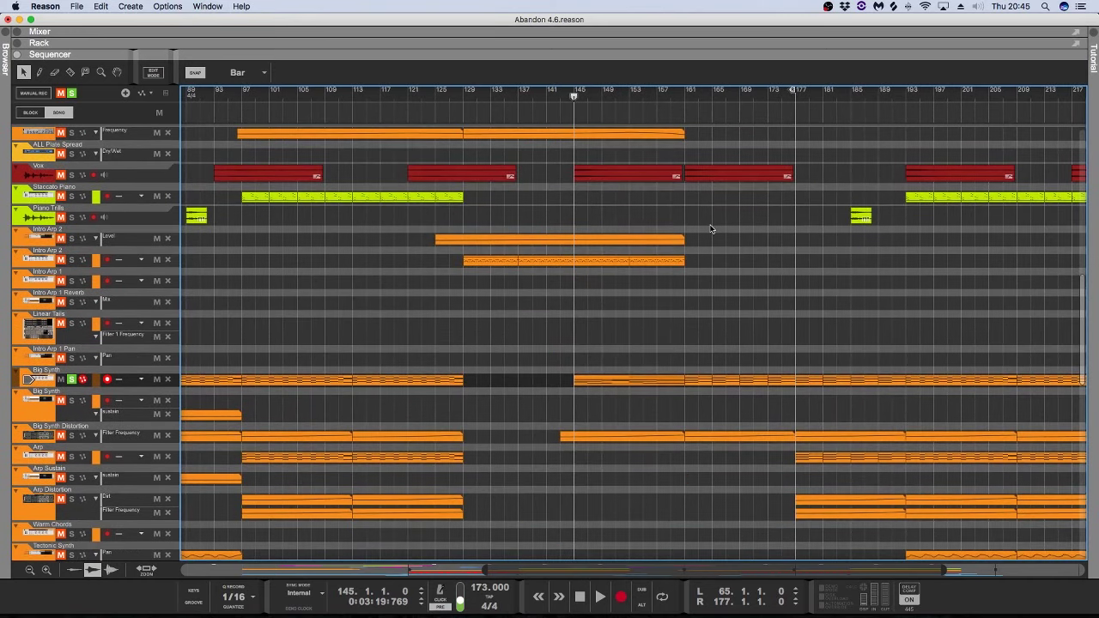
{"action": "double_click", "coordinate": [613, 387]}
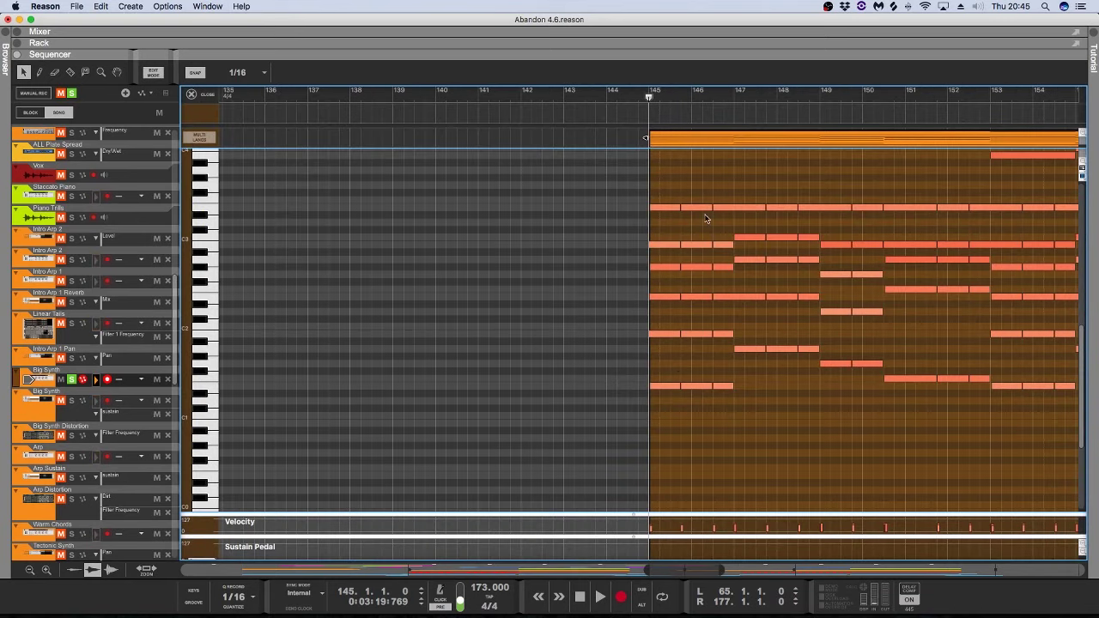
Step: Close the note editor and audition the soloed Big Synth from bar 145 and from bar 113
{"action": "left_click", "coordinate": [192, 94]}
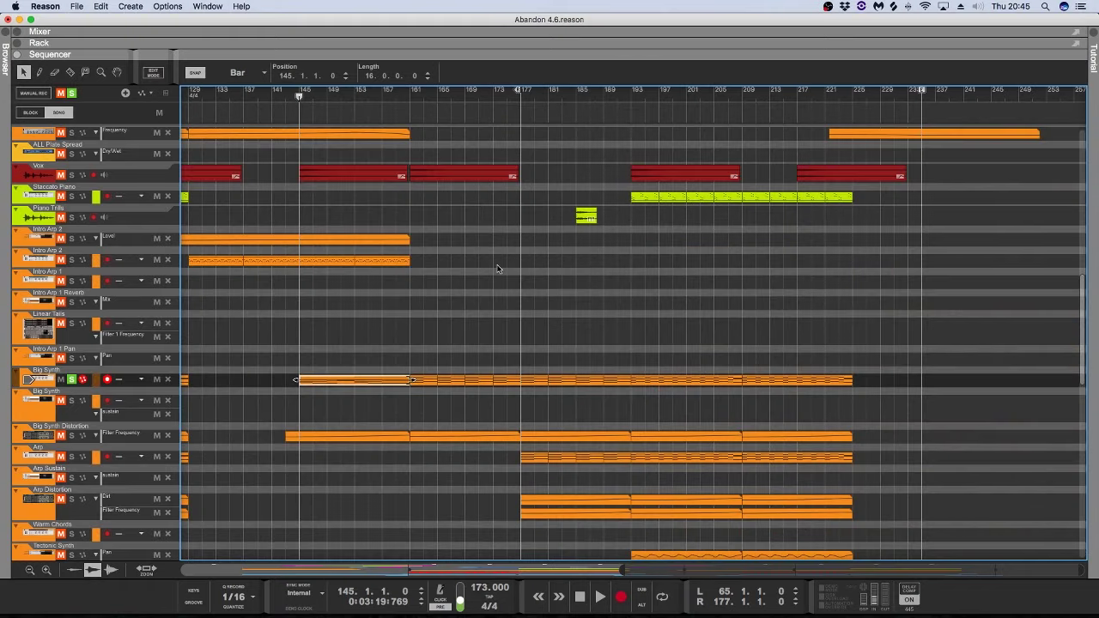
{"action": "scroll", "coordinate": [496, 266], "scroll_direction": "left", "scroll_amount": 10}
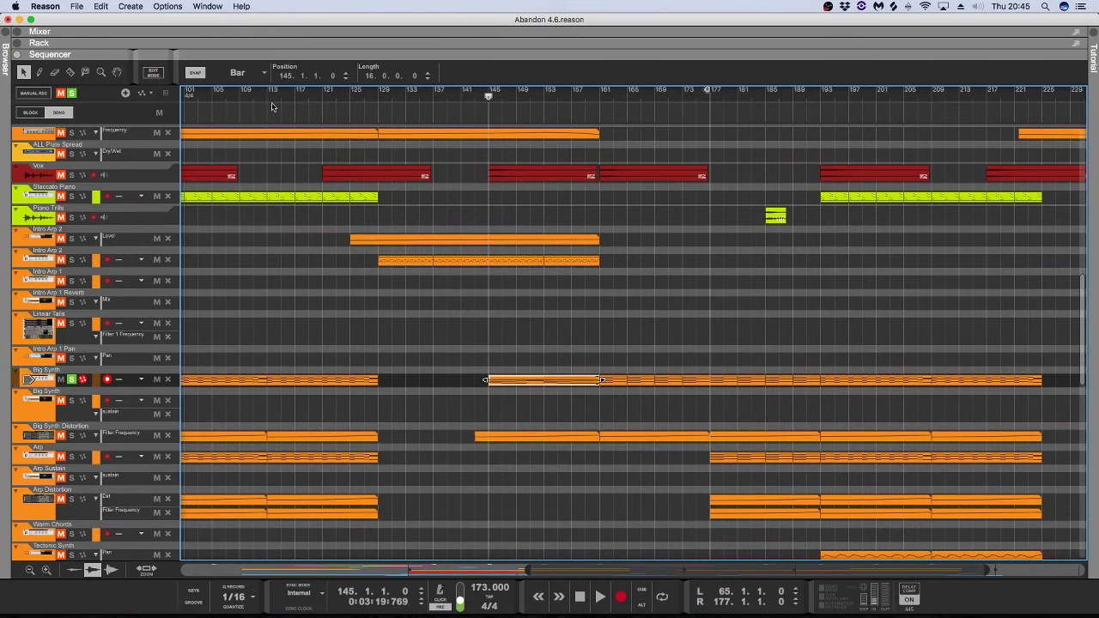
{"action": "key", "text": "space"}
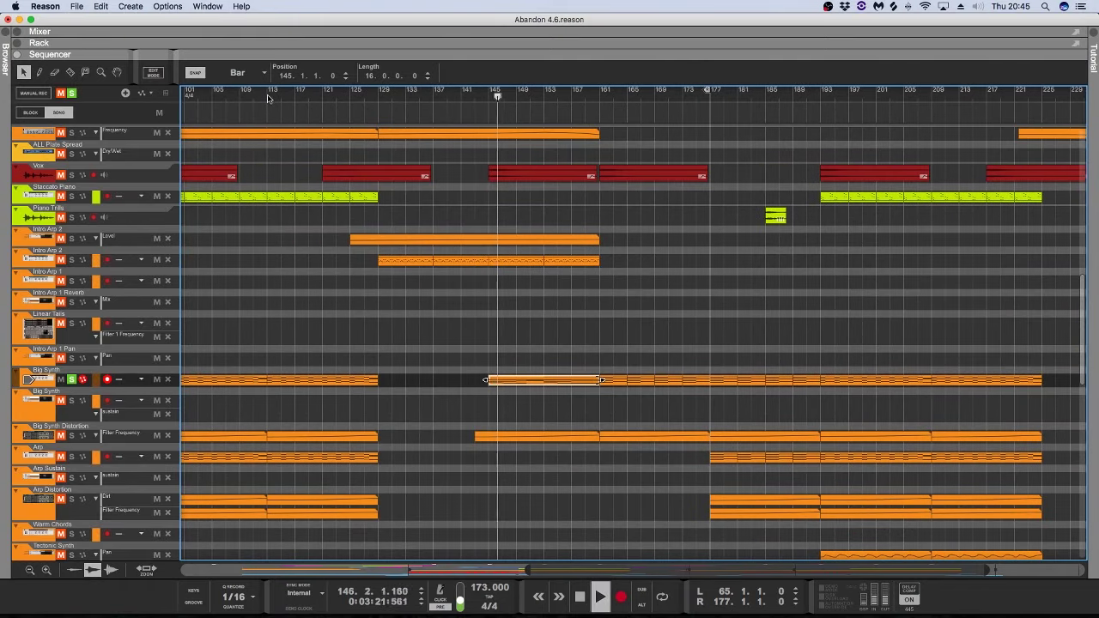
{"action": "left_click", "coordinate": [267, 95]}
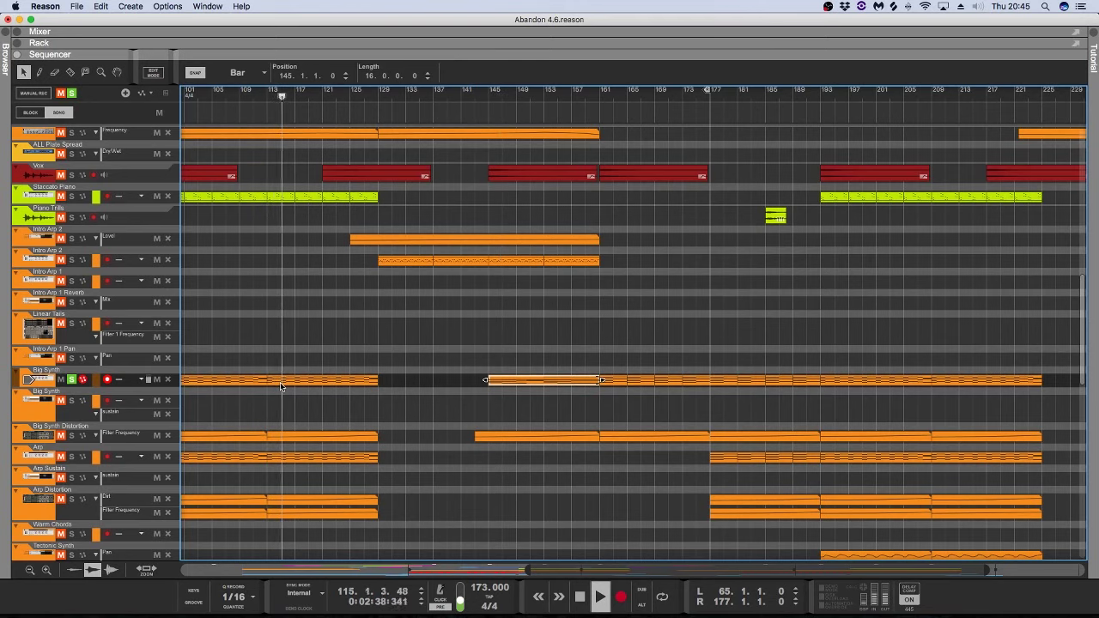
{"action": "key", "text": "space"}
Step: Play the soloed Big Synth from bar 145 and again from bar 161 to compare the two clips
{"action": "left_click", "coordinate": [490, 95]}
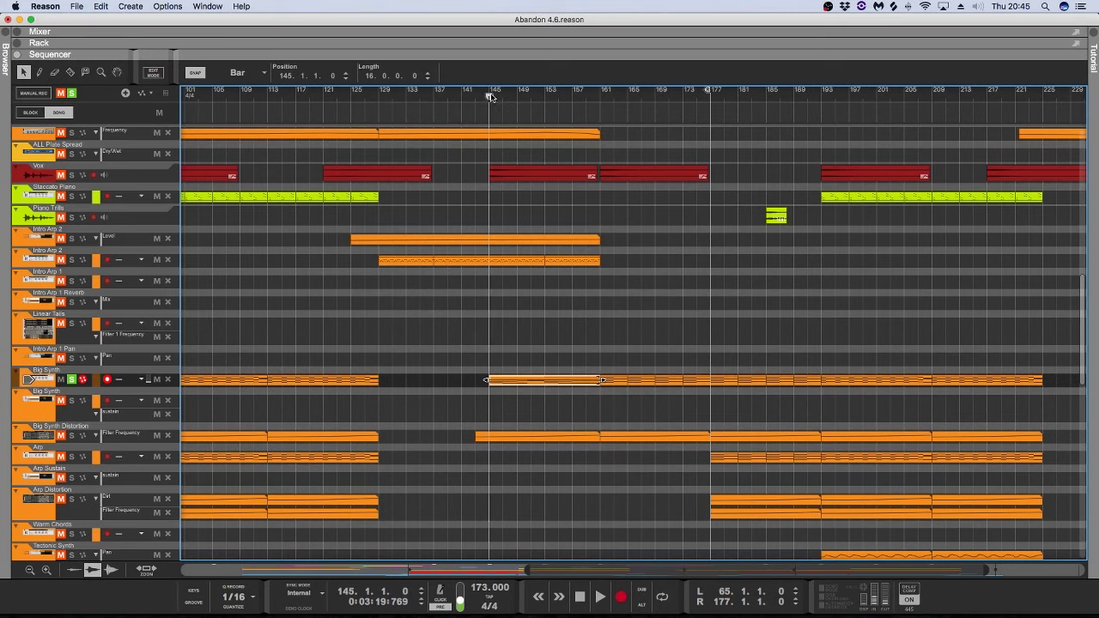
{"action": "key", "text": "space"}
{"action": "key", "text": "space"}
{"action": "left_click", "coordinate": [599, 96]}
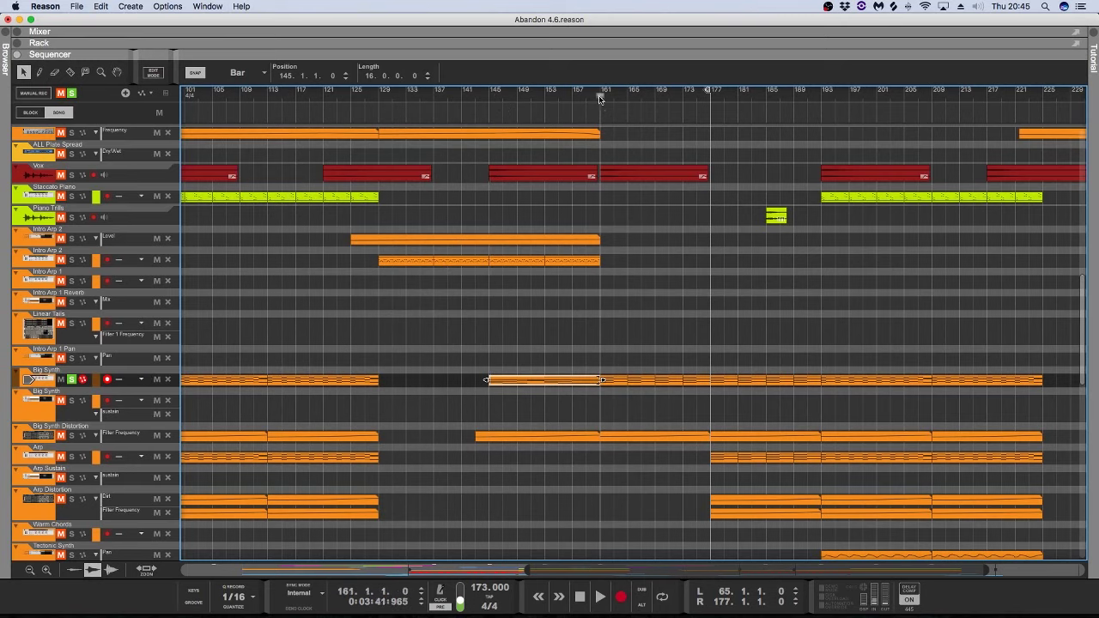
{"action": "key", "text": "space"}
{"action": "left_click", "coordinate": [661, 316]}
{"action": "scroll", "coordinate": [664, 318], "scroll_direction": "up", "scroll_amount": 1}
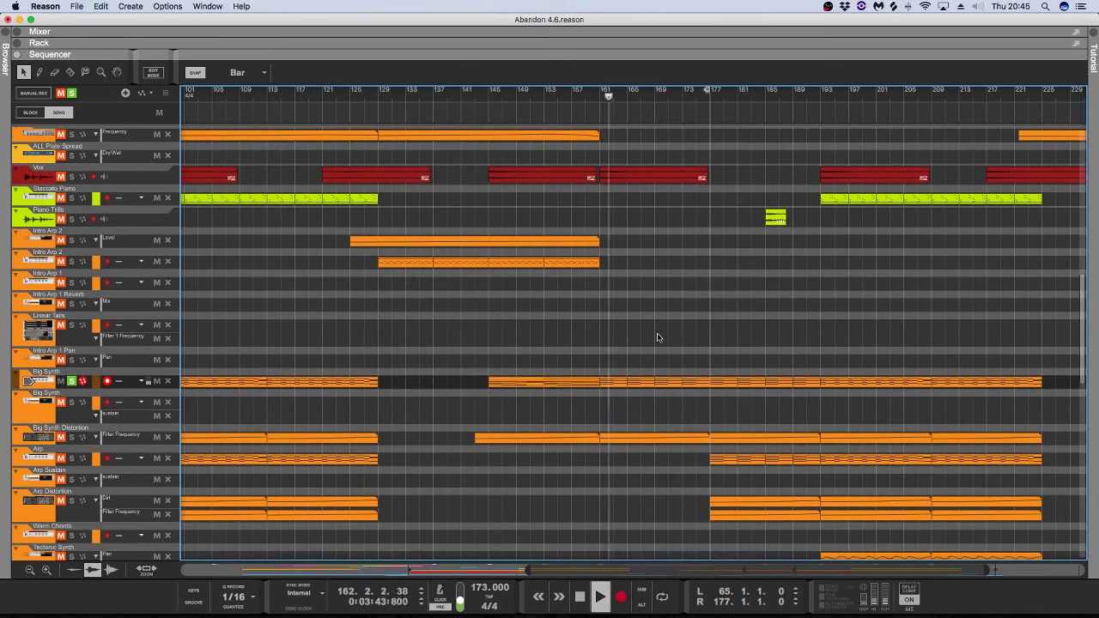
{"action": "scroll", "coordinate": [657, 337], "scroll_direction": "down", "scroll_amount": 5}
{"action": "scroll", "coordinate": [658, 339], "scroll_direction": "up", "scroll_amount": 7}
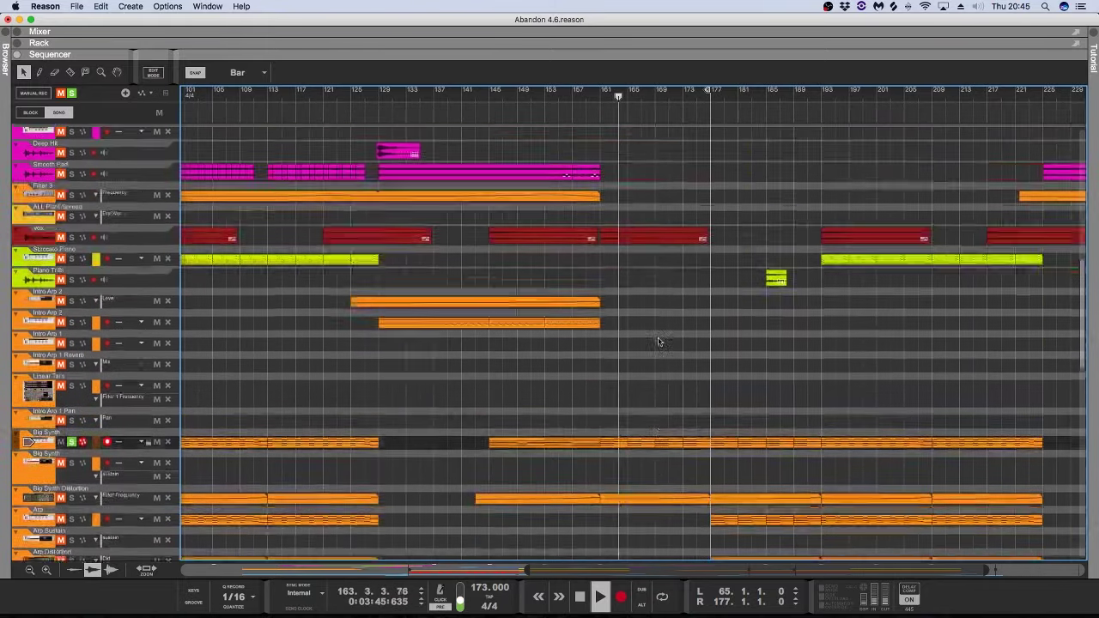
{"action": "scroll", "coordinate": [658, 342], "scroll_direction": "up", "scroll_amount": 1}
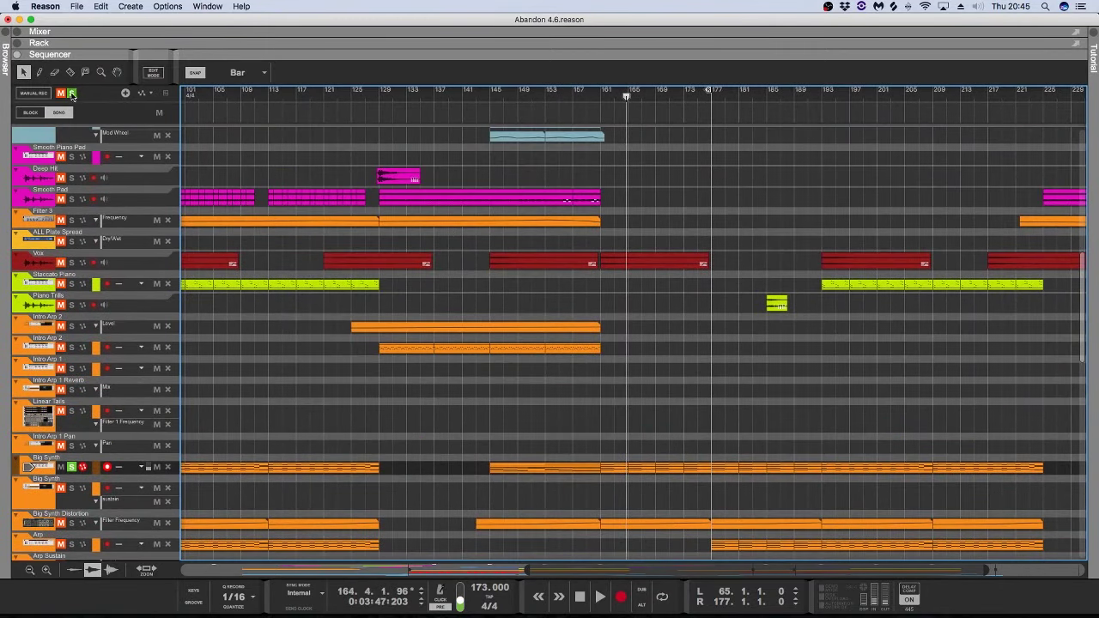
Step: Clear all track solos and look over the arrangement from the bass tracks up to the effects and pads
{"action": "scroll", "coordinate": [640, 183], "scroll_direction": "down", "scroll_amount": 9}
{"action": "scroll", "coordinate": [639, 183], "scroll_direction": "down", "scroll_amount": 4}
{"action": "scroll", "coordinate": [626, 273], "scroll_direction": "down", "scroll_amount": 5}
{"action": "scroll", "coordinate": [532, 255], "scroll_direction": "left", "scroll_amount": 2}
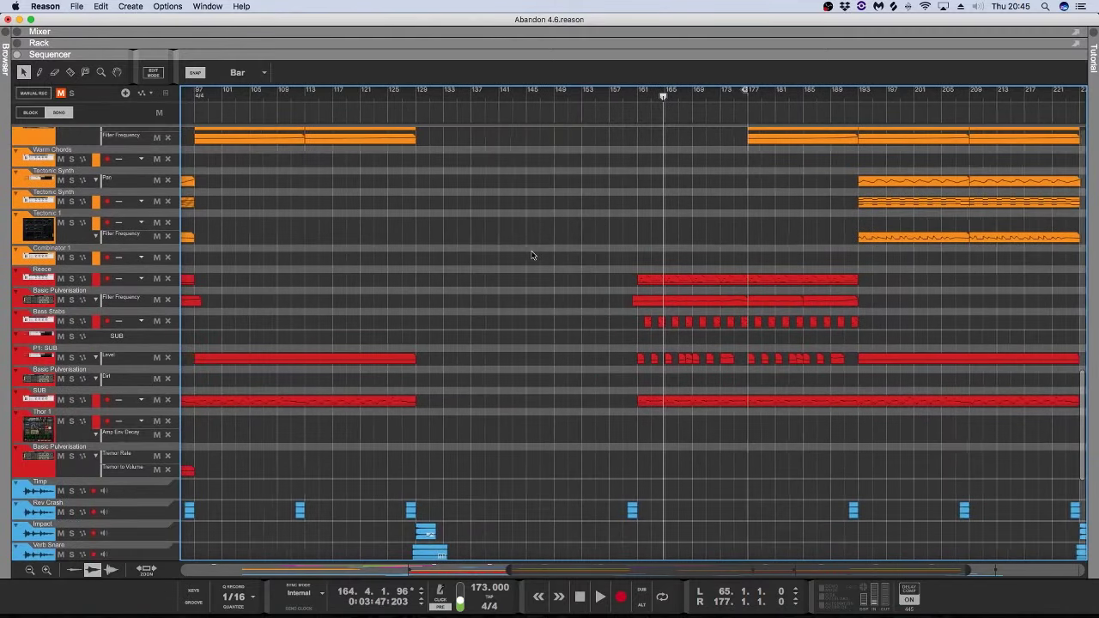
{"action": "scroll", "coordinate": [531, 255], "scroll_direction": "down", "scroll_amount": 5}
{"action": "scroll", "coordinate": [604, 213], "scroll_direction": "up", "scroll_amount": 15}
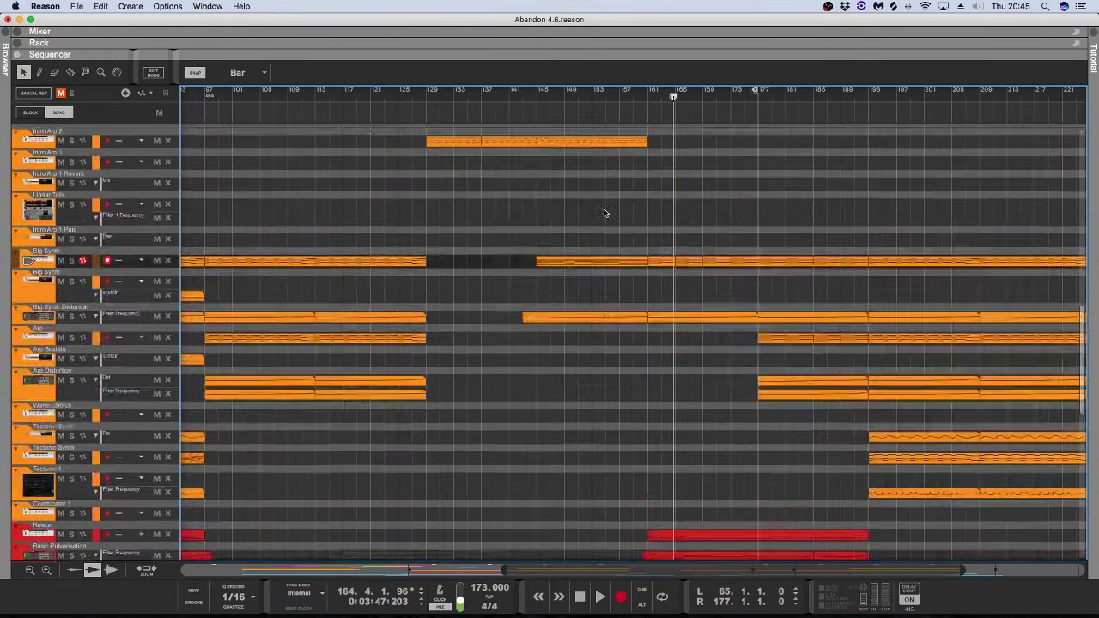
{"action": "scroll", "coordinate": [604, 213], "scroll_direction": "up", "scroll_amount": 12}
{"action": "scroll", "coordinate": [613, 124], "scroll_direction": "up", "scroll_amount": 4}
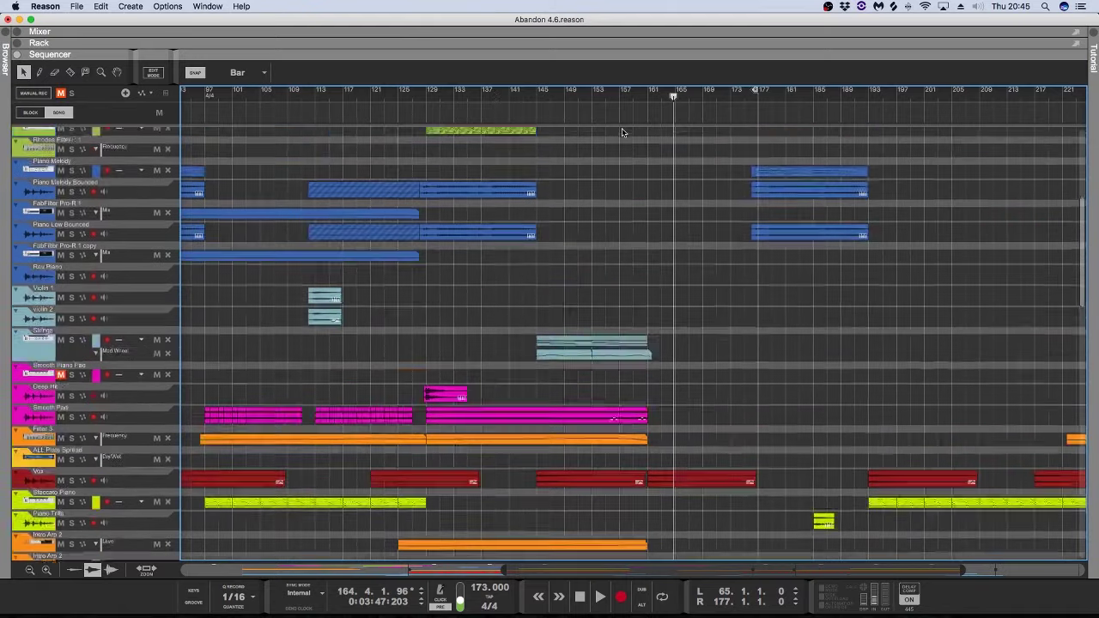
{"action": "scroll", "coordinate": [624, 133], "scroll_direction": "up", "scroll_amount": 5}
Step: Select the Rhodes clips starting at bar 129 and compare them with the earlier Rhodes section at bars 33 to 65
{"action": "left_click_drag", "start_coordinate": [485, 306], "coordinate": [515, 378]}
{"action": "left_click", "coordinate": [609, 317]}
{"action": "scroll", "coordinate": [575, 298], "scroll_direction": "up", "scroll_amount": 4}
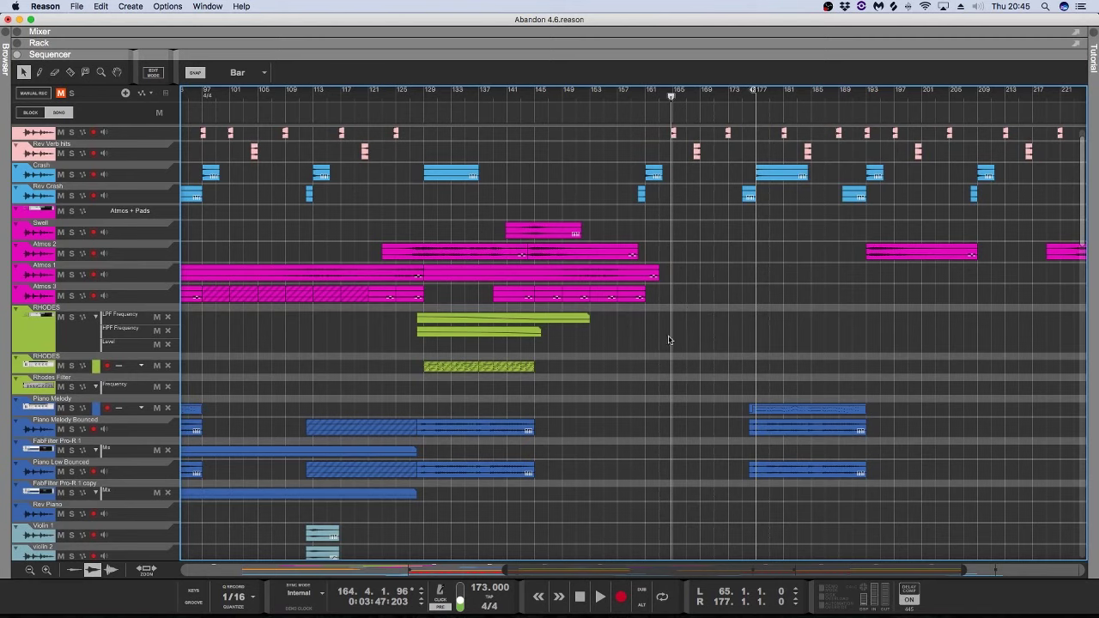
{"action": "scroll", "coordinate": [666, 345], "scroll_direction": "up", "scroll_amount": 1}
{"action": "scroll", "coordinate": [666, 345], "scroll_direction": "up", "scroll_amount": 1}
{"action": "left_click_drag", "start_coordinate": [603, 396], "coordinate": [415, 388]}
{"action": "scroll", "coordinate": [429, 388], "scroll_direction": "left", "scroll_amount": 5}
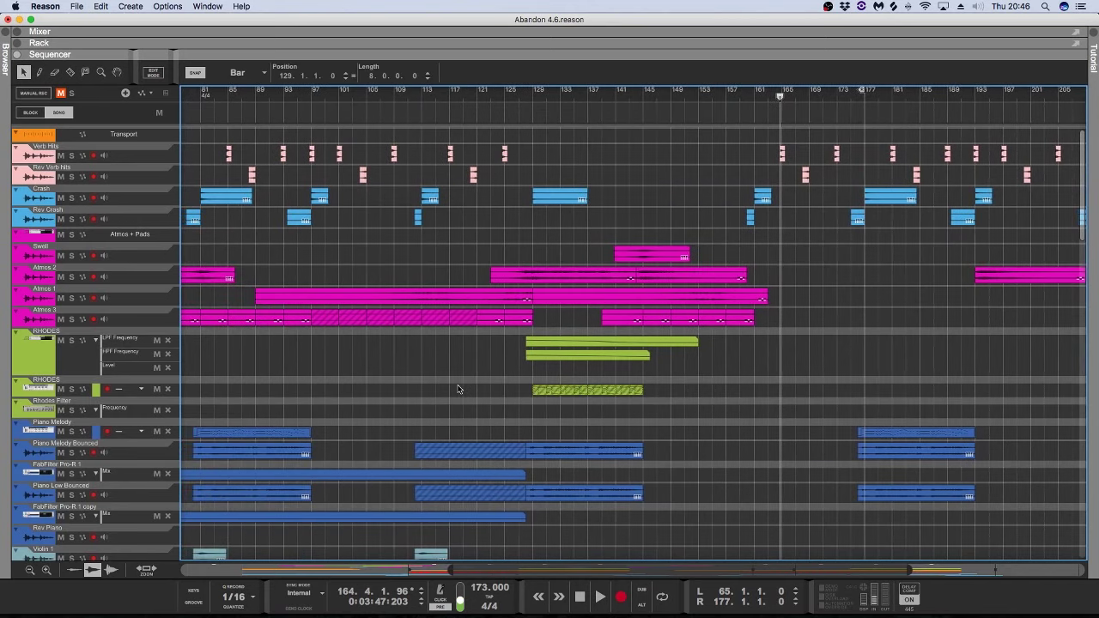
{"action": "scroll", "coordinate": [790, 392], "scroll_direction": "left", "scroll_amount": 5}
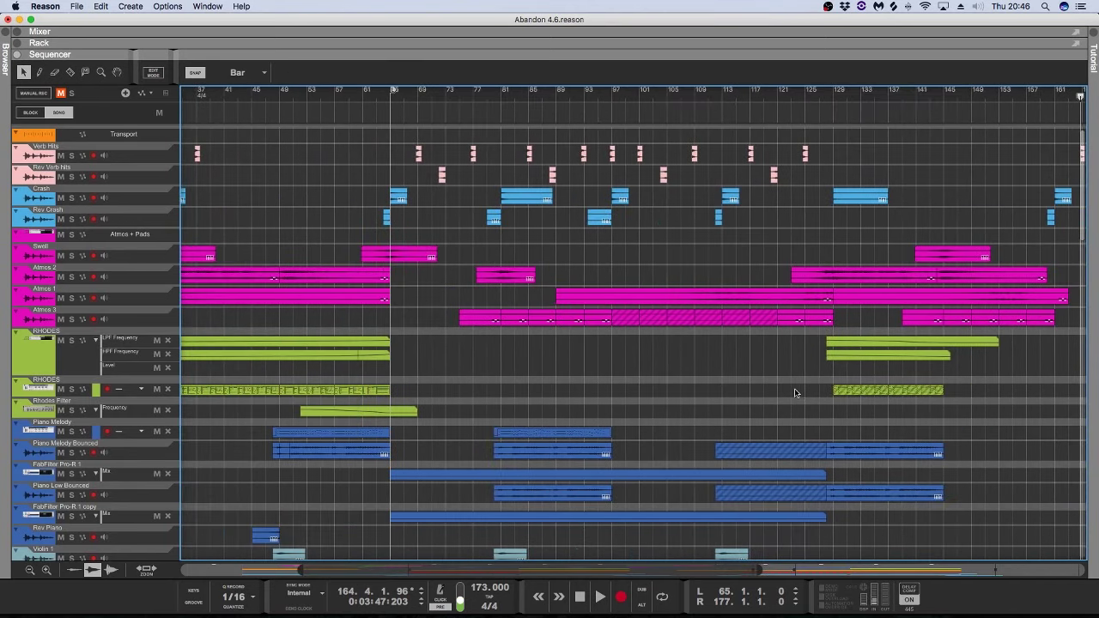
{"action": "scroll", "coordinate": [782, 391], "scroll_direction": "left", "scroll_amount": 2}
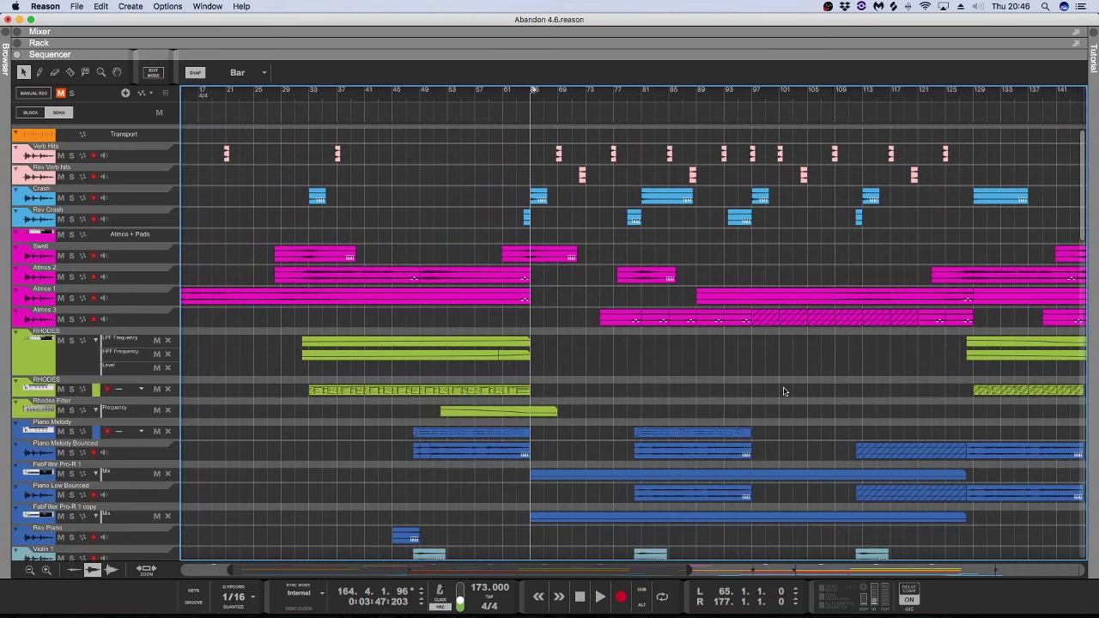
{"action": "scroll", "coordinate": [734, 383], "scroll_direction": "right", "scroll_amount": 4}
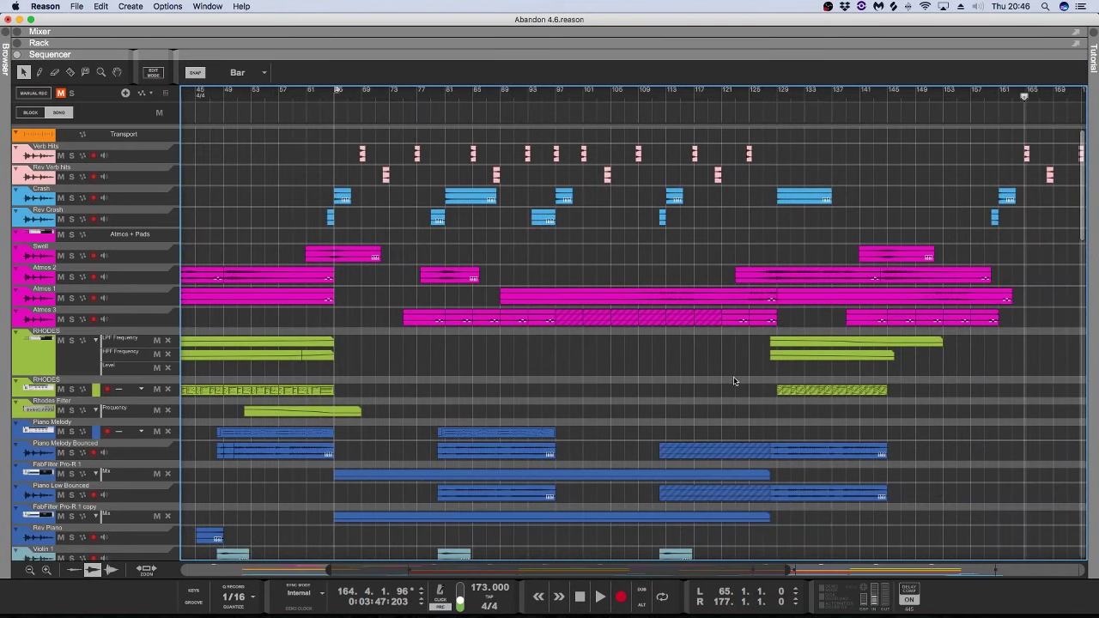
{"action": "scroll", "coordinate": [983, 378], "scroll_direction": "right", "scroll_amount": 2}
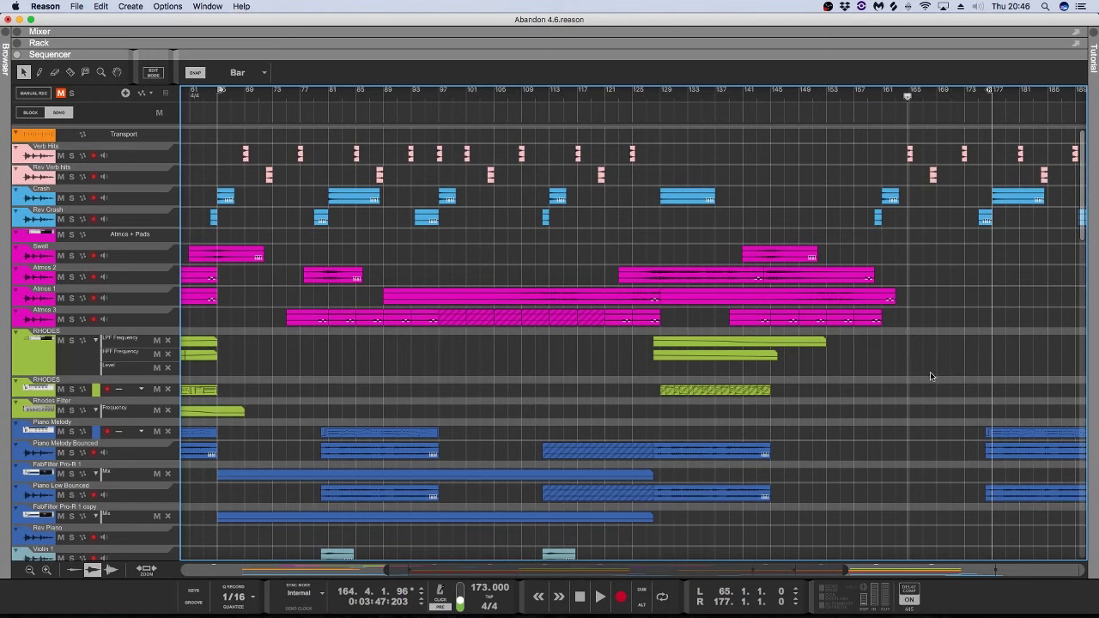
Step: Examine the clips from bar 125 through the second drop, from the effects tracks down to the Strings and pads
{"action": "scroll", "coordinate": [929, 372], "scroll_direction": "right", "scroll_amount": 10}
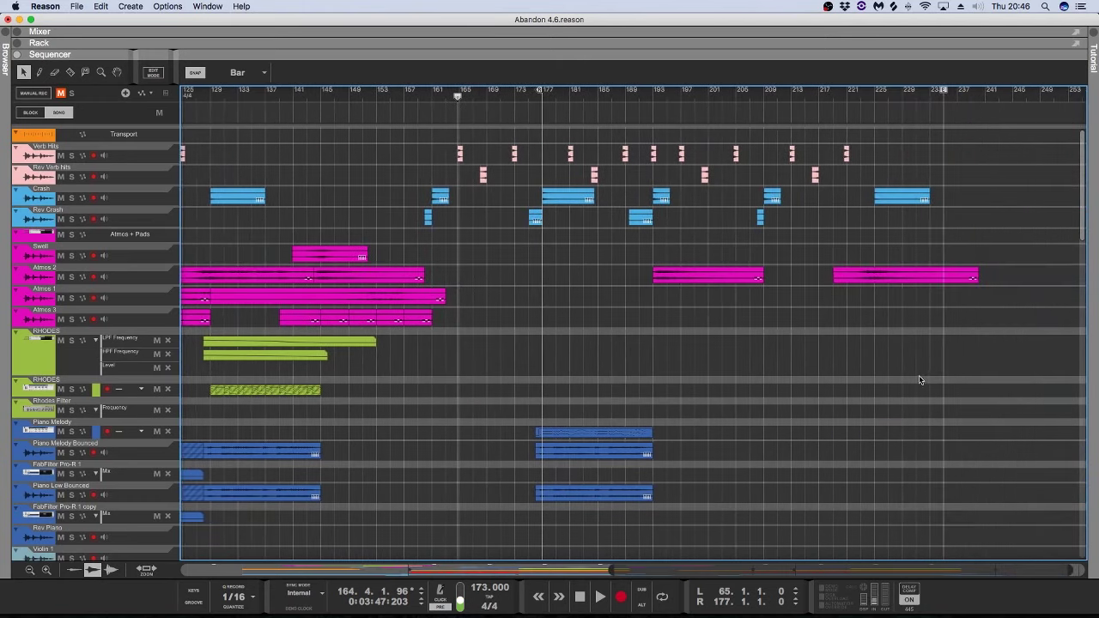
{"action": "scroll", "coordinate": [918, 375], "scroll_direction": "down", "scroll_amount": 15}
{"action": "scroll", "coordinate": [821, 361], "scroll_direction": "up", "scroll_amount": 8}
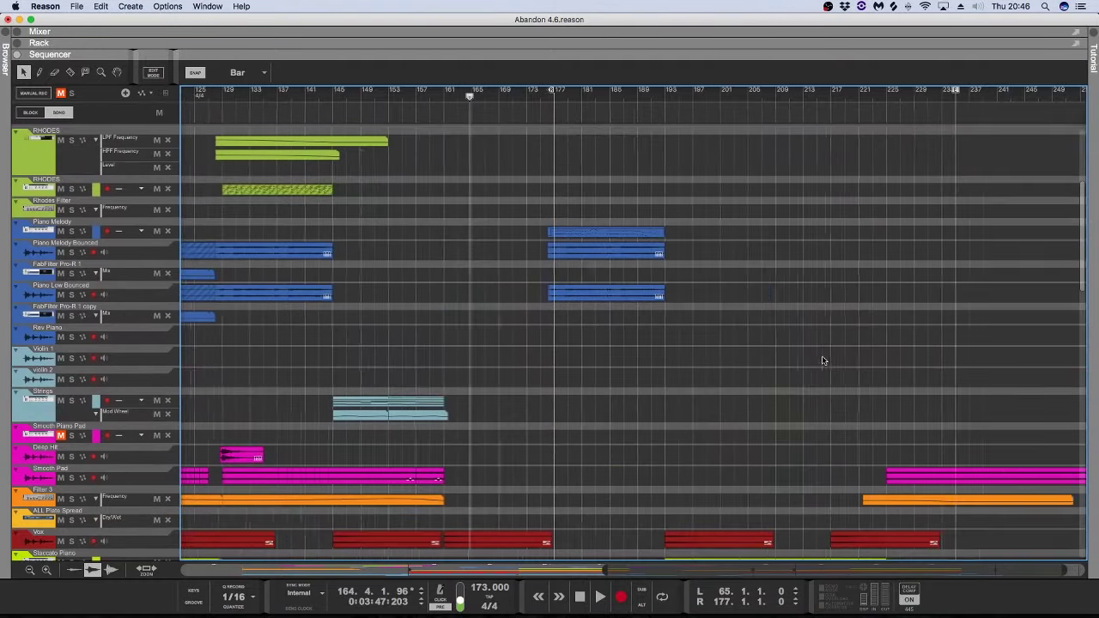
{"action": "scroll", "coordinate": [822, 360], "scroll_direction": "left", "scroll_amount": 3}
{"action": "scroll", "coordinate": [773, 344], "scroll_direction": "up", "scroll_amount": 8}
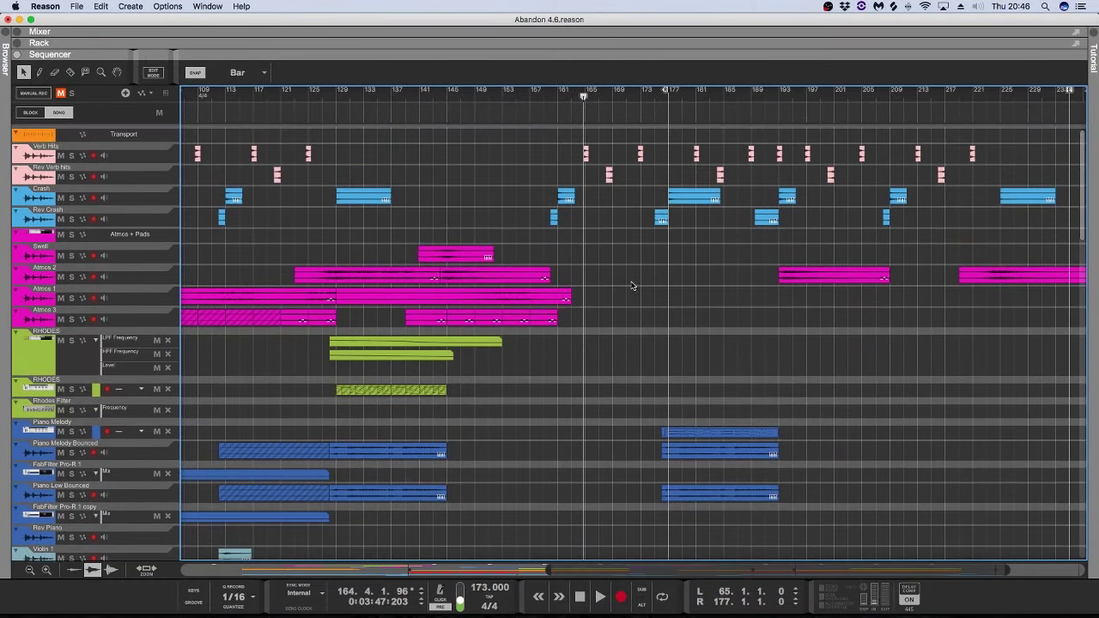
{"action": "scroll", "coordinate": [613, 263], "scroll_direction": "down", "scroll_amount": 4}
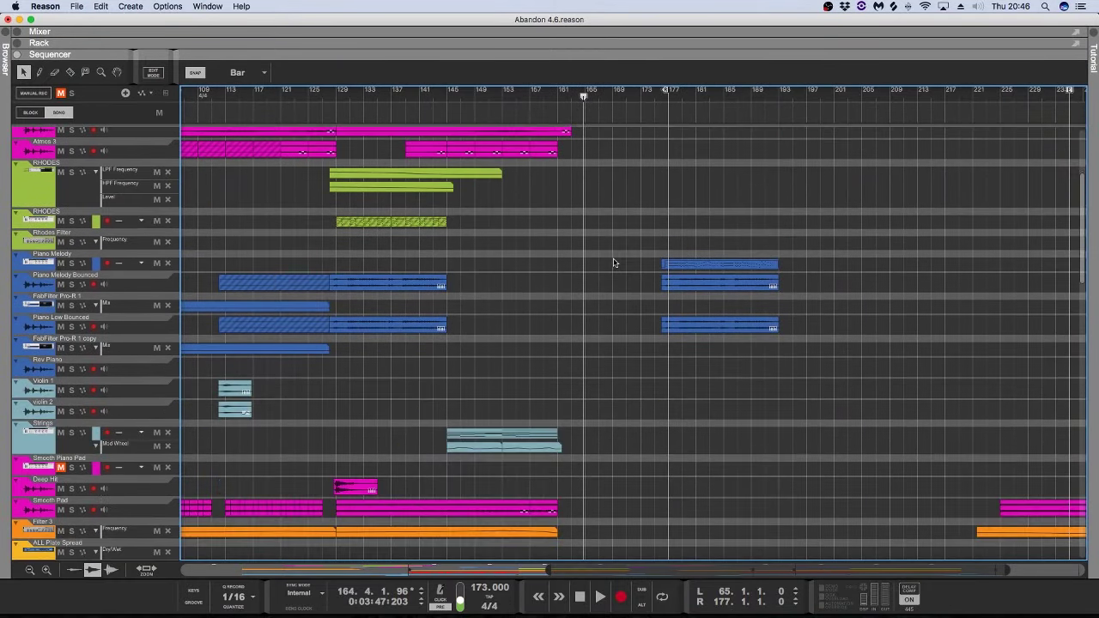
{"action": "scroll", "coordinate": [611, 262], "scroll_direction": "down", "scroll_amount": 4}
Step: Place the playhead at bar 161 and then bar 144, and inspect the synth and bass clips around the second drop
{"action": "left_click", "coordinate": [558, 90]}
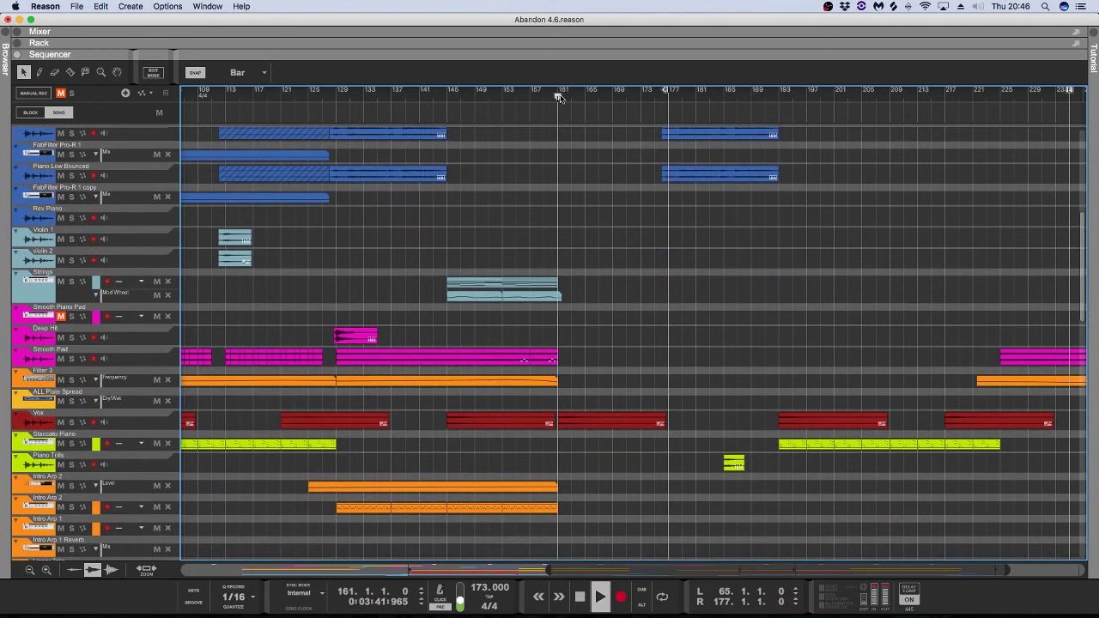
{"action": "scroll", "coordinate": [506, 135], "scroll_direction": "up", "scroll_amount": 4}
{"action": "left_click", "coordinate": [443, 107]}
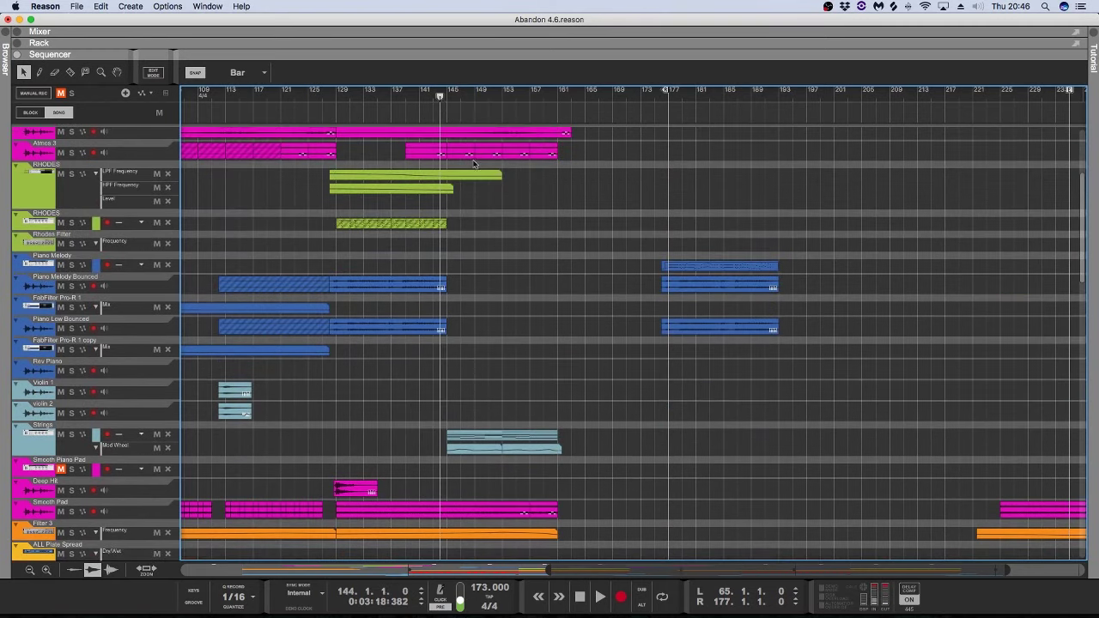
{"action": "scroll", "coordinate": [581, 278], "scroll_direction": "down", "scroll_amount": 8}
{"action": "scroll", "coordinate": [601, 275], "scroll_direction": "down", "scroll_amount": 7}
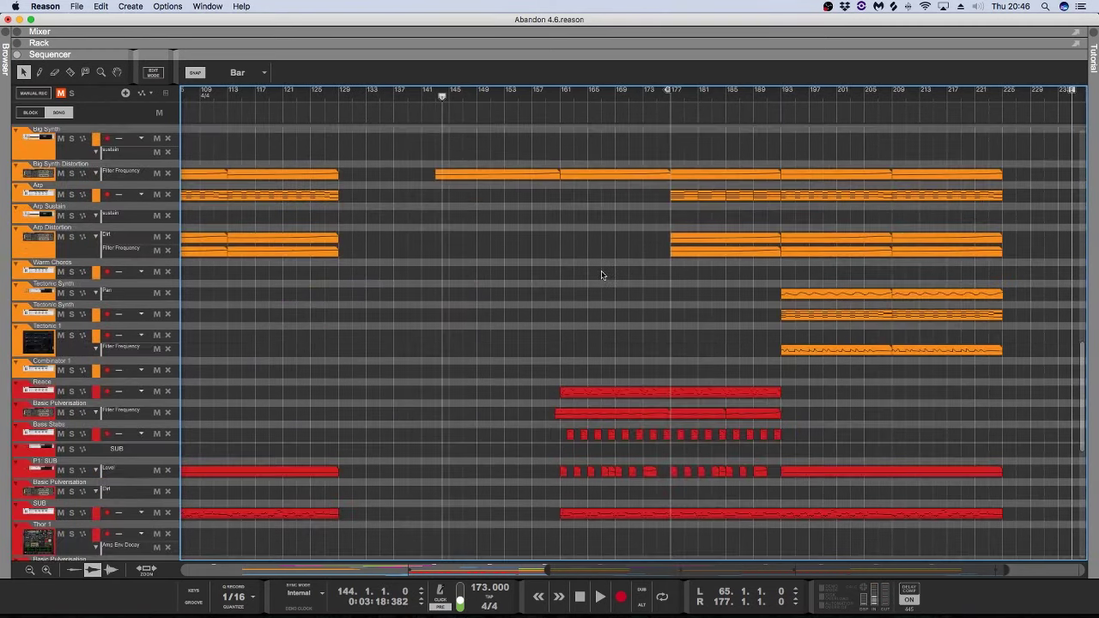
{"action": "scroll", "coordinate": [601, 273], "scroll_direction": "up", "scroll_amount": 8}
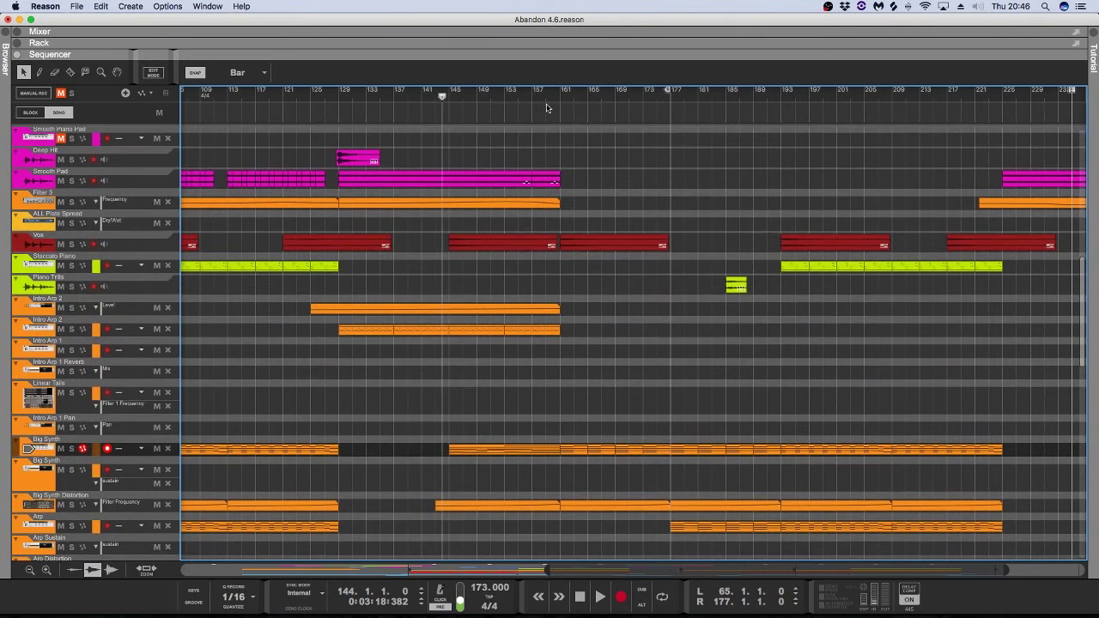
{"action": "scroll", "coordinate": [596, 194], "scroll_direction": "down", "scroll_amount": 3}
Step: Play from bar 157 into the drop, moving the right locator to bar 193 before stopping playback
{"action": "left_click", "coordinate": [549, 103]}
{"action": "key", "text": "space"}
{"action": "scroll", "coordinate": [592, 188], "scroll_direction": "down", "scroll_amount": 5}
{"action": "left_click", "coordinate": [533, 94]}
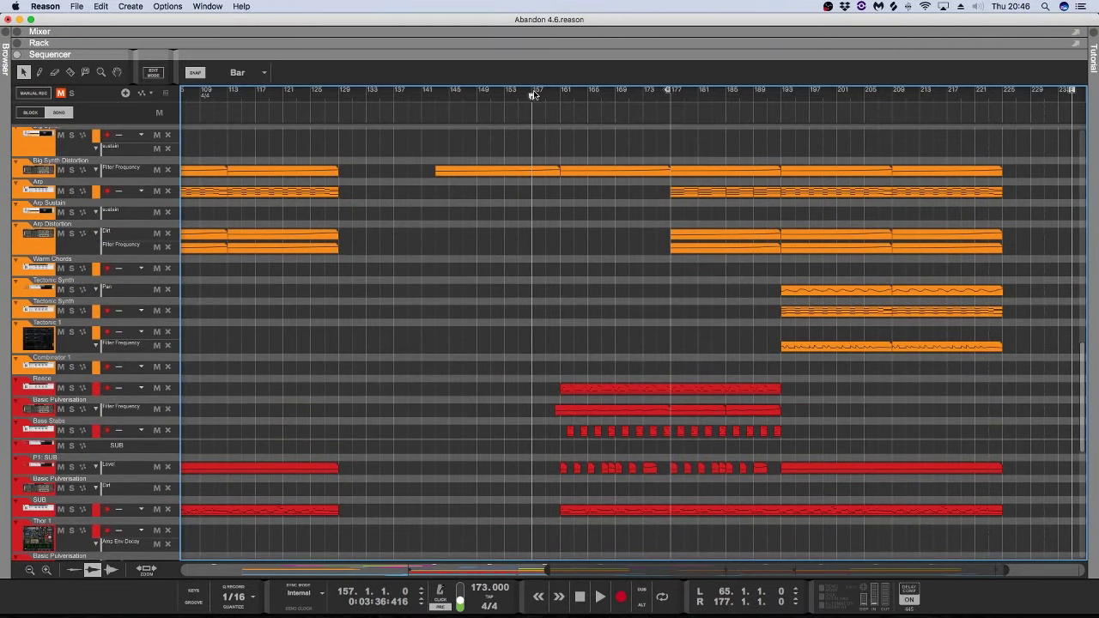
{"action": "key", "text": "space"}
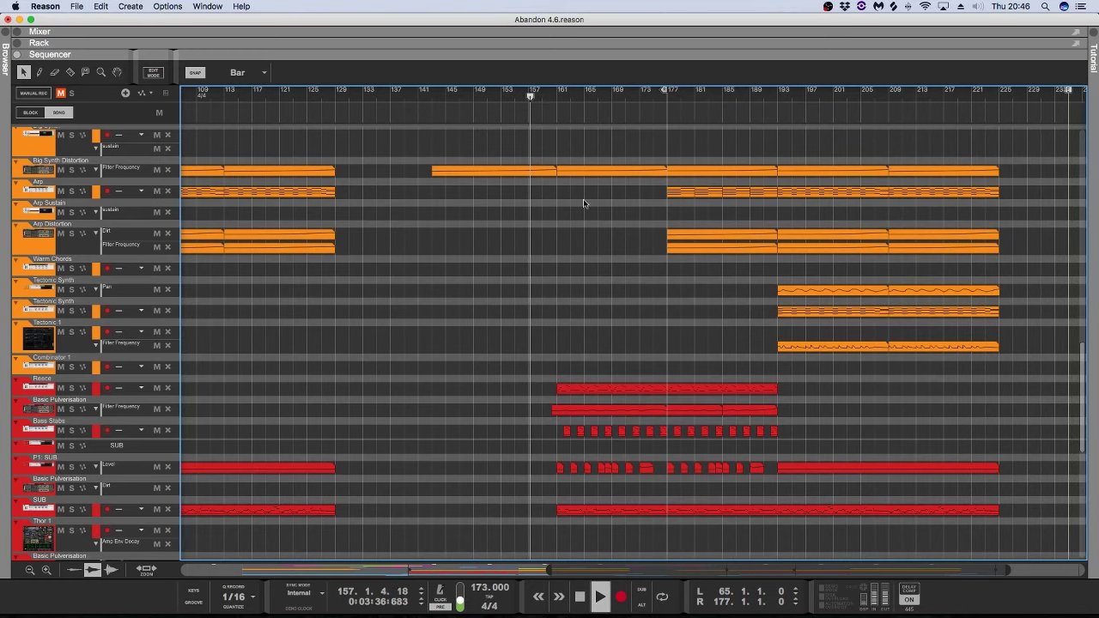
{"action": "scroll", "coordinate": [584, 206], "scroll_direction": "up", "scroll_amount": 1}
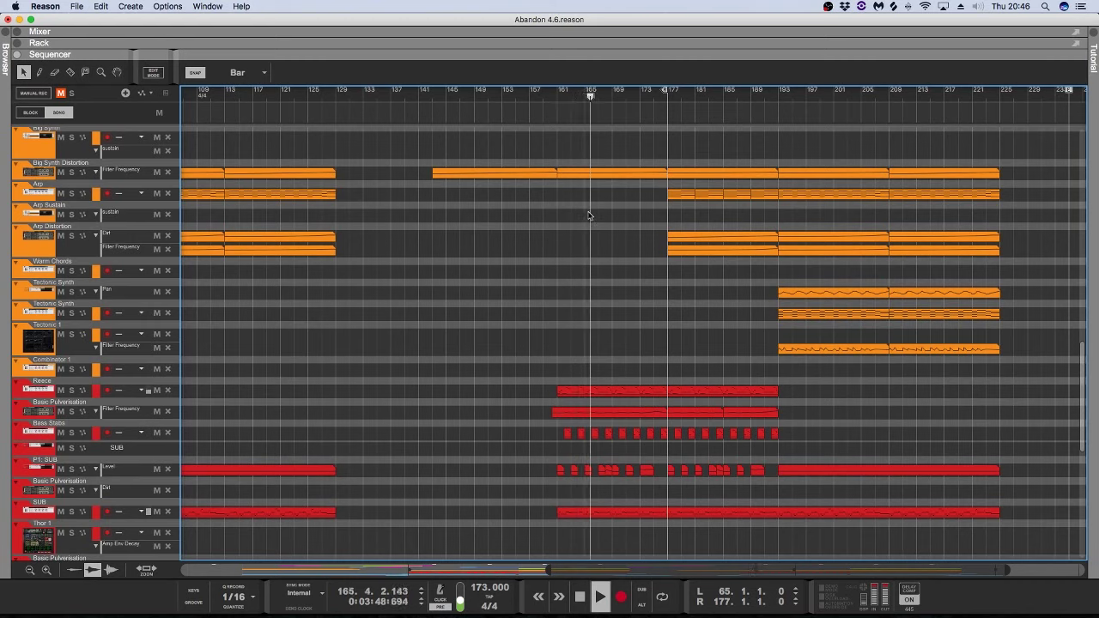
{"action": "left_click_drag", "start_coordinate": [667, 89], "coordinate": [778, 95]}
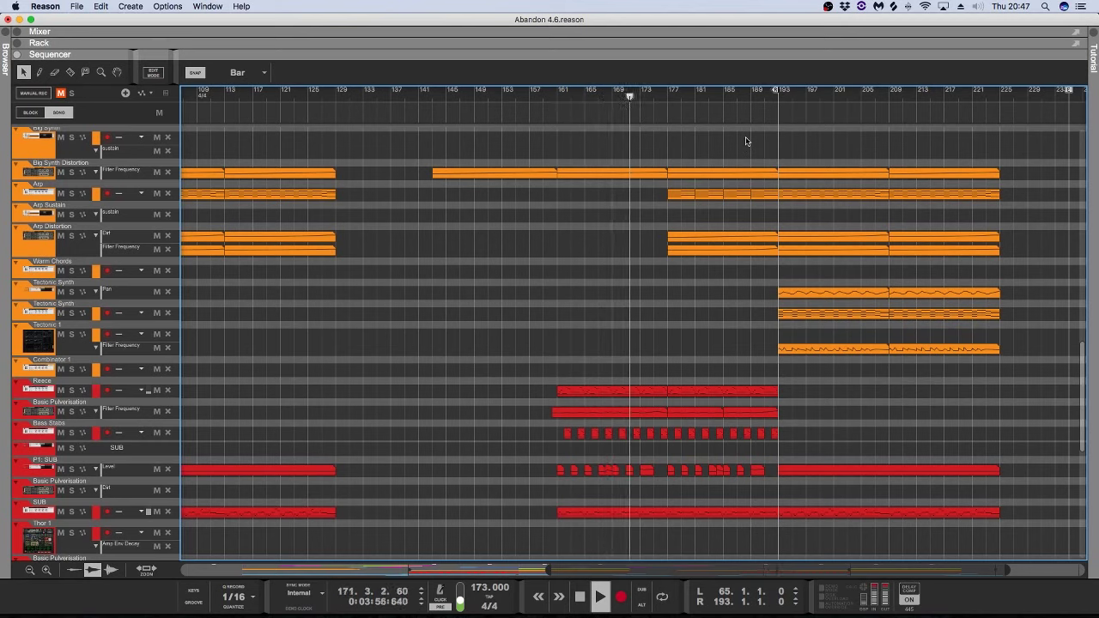
{"action": "key", "text": "space"}
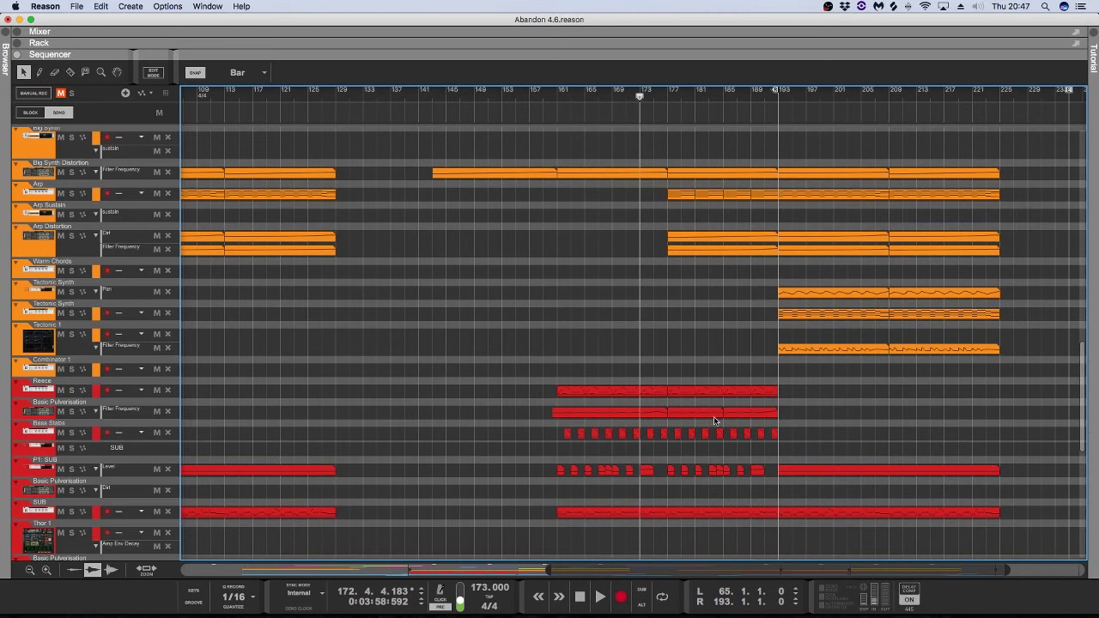
Step: Look through the tracks from bass up to Verb Hits and down to Strings to see which clips follow bar 161
{"action": "scroll", "coordinate": [601, 334], "scroll_direction": "down", "scroll_amount": 3}
{"action": "scroll", "coordinate": [600, 333], "scroll_direction": "up", "scroll_amount": 10}
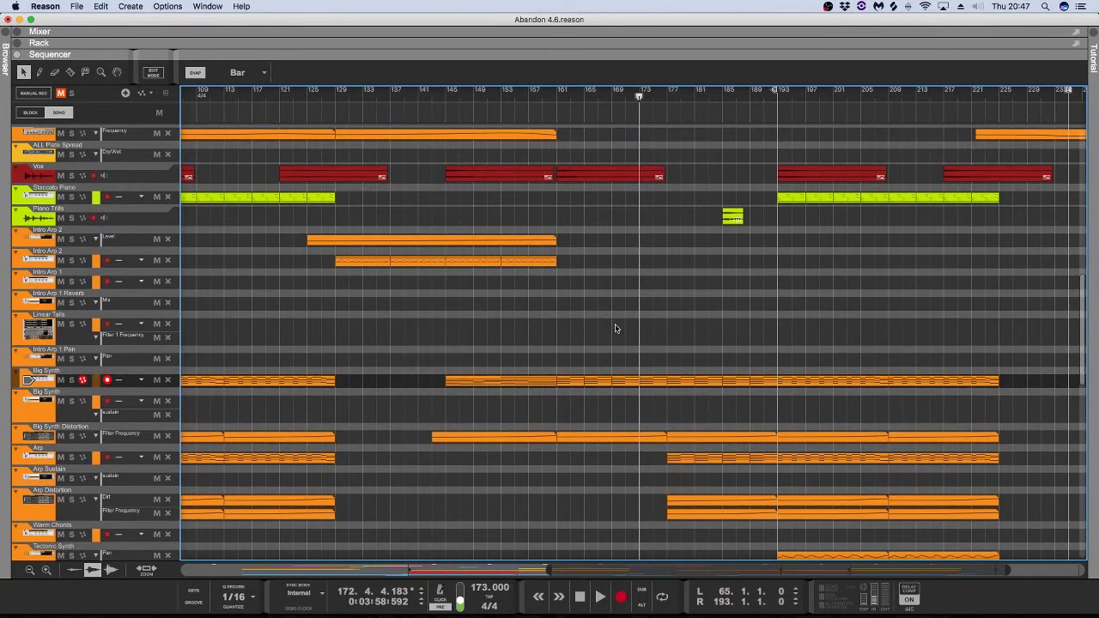
{"action": "scroll", "coordinate": [615, 327], "scroll_direction": "up", "scroll_amount": 5}
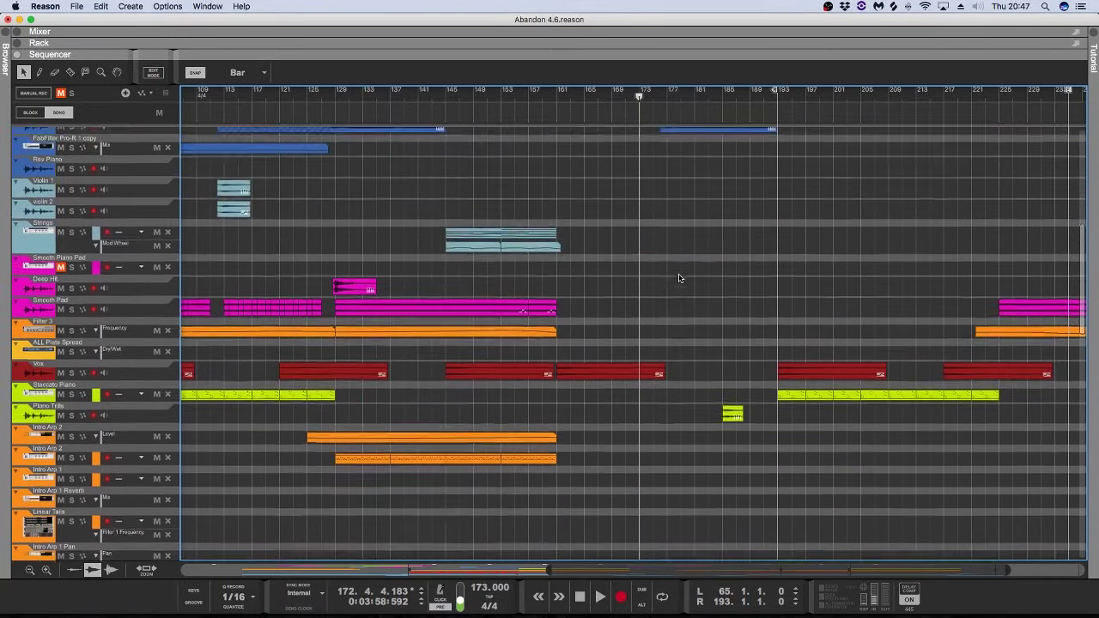
{"action": "scroll", "coordinate": [678, 278], "scroll_direction": "up", "scroll_amount": 10}
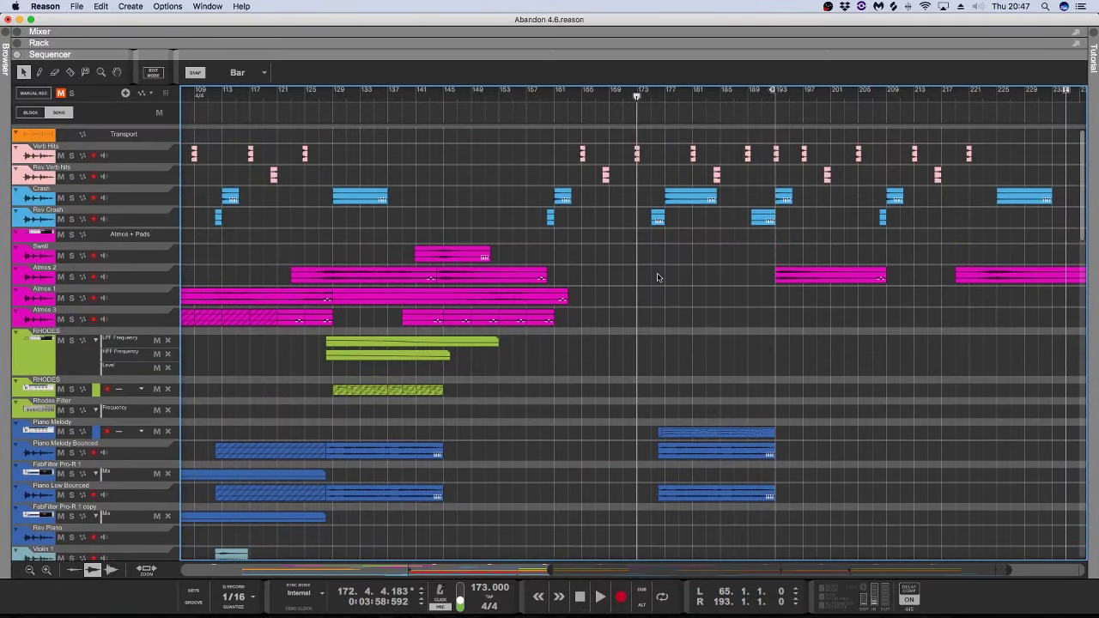
{"action": "scroll", "coordinate": [676, 278], "scroll_direction": "down", "scroll_amount": 8}
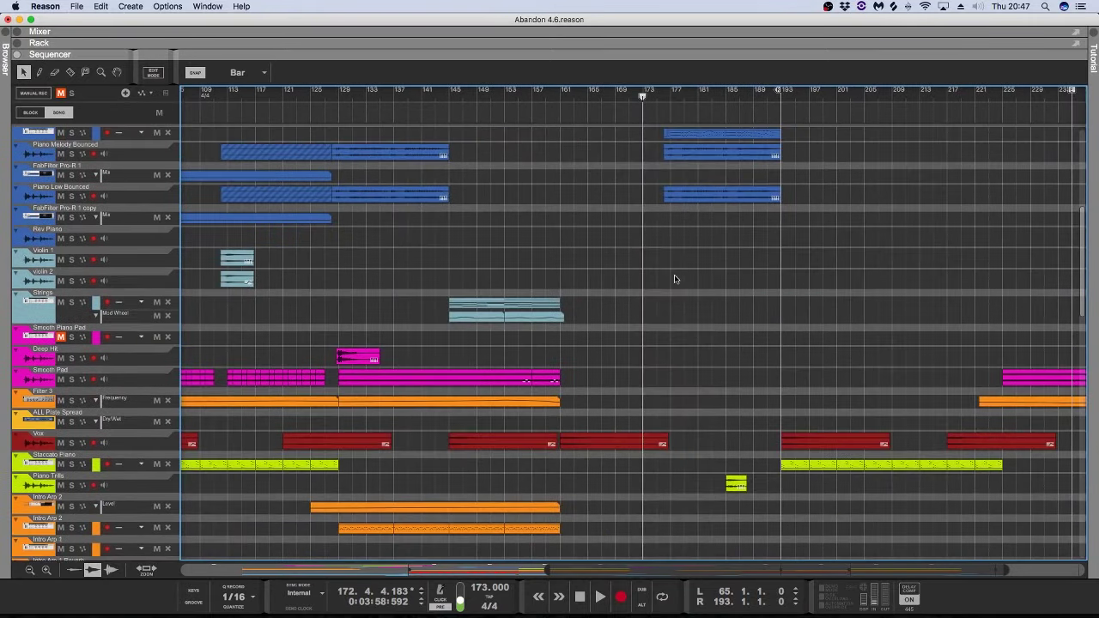
Step: Look through the synth, bass and drum tracks to compare the clips before and after the second drop
{"action": "scroll", "coordinate": [675, 279], "scroll_direction": "down", "scroll_amount": 10}
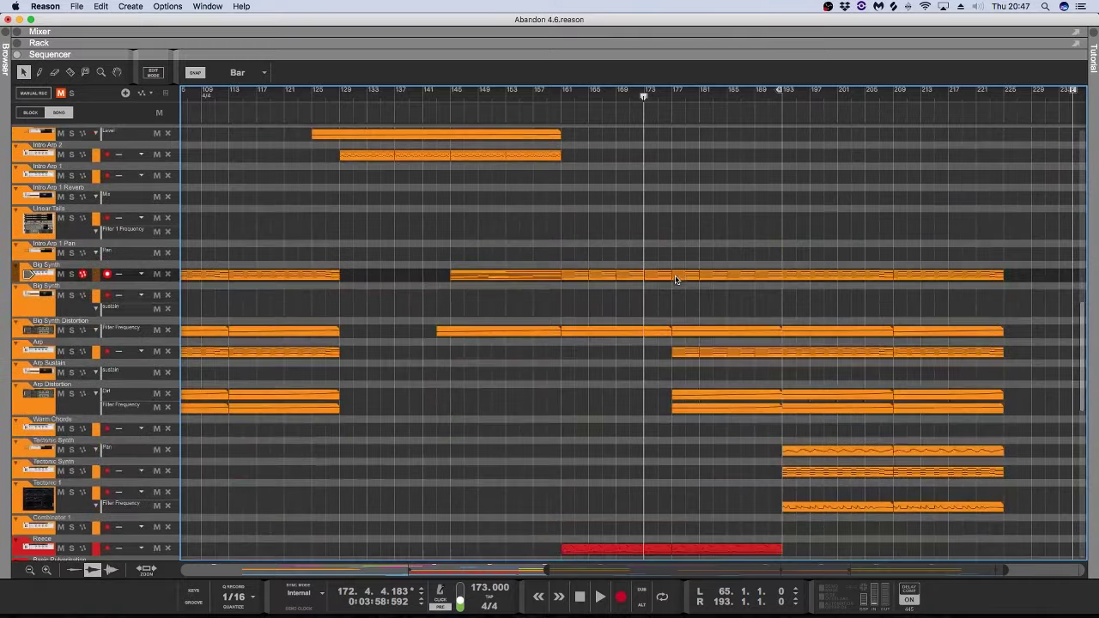
{"action": "scroll", "coordinate": [635, 496], "scroll_direction": "down", "scroll_amount": 4}
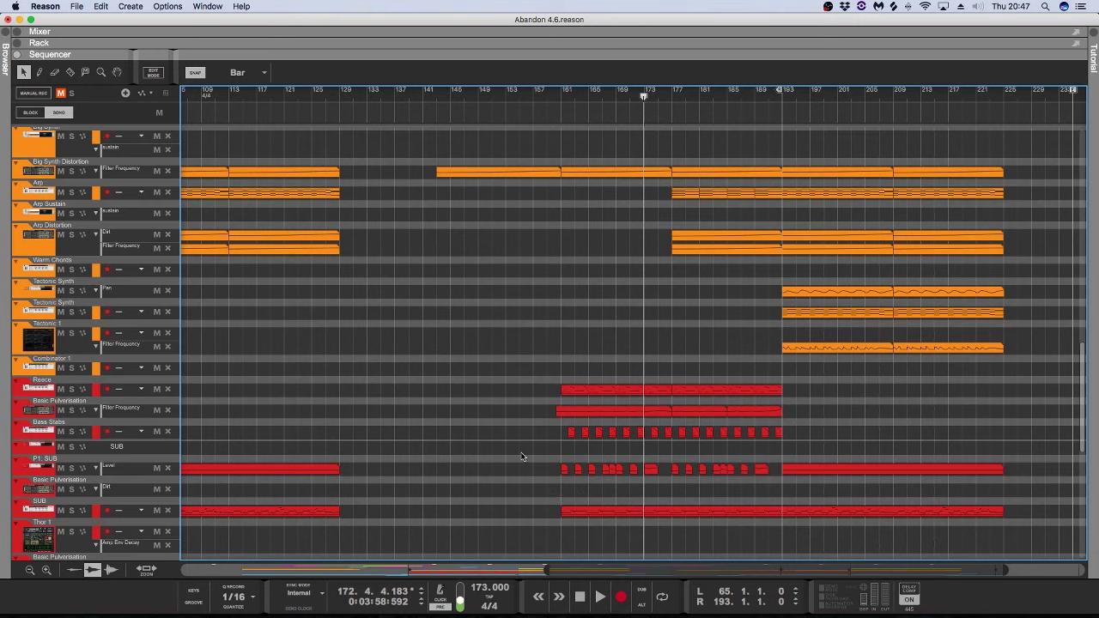
{"action": "scroll", "coordinate": [590, 305], "scroll_direction": "down", "scroll_amount": 3}
{"action": "scroll", "coordinate": [601, 305], "scroll_direction": "down", "scroll_amount": 5}
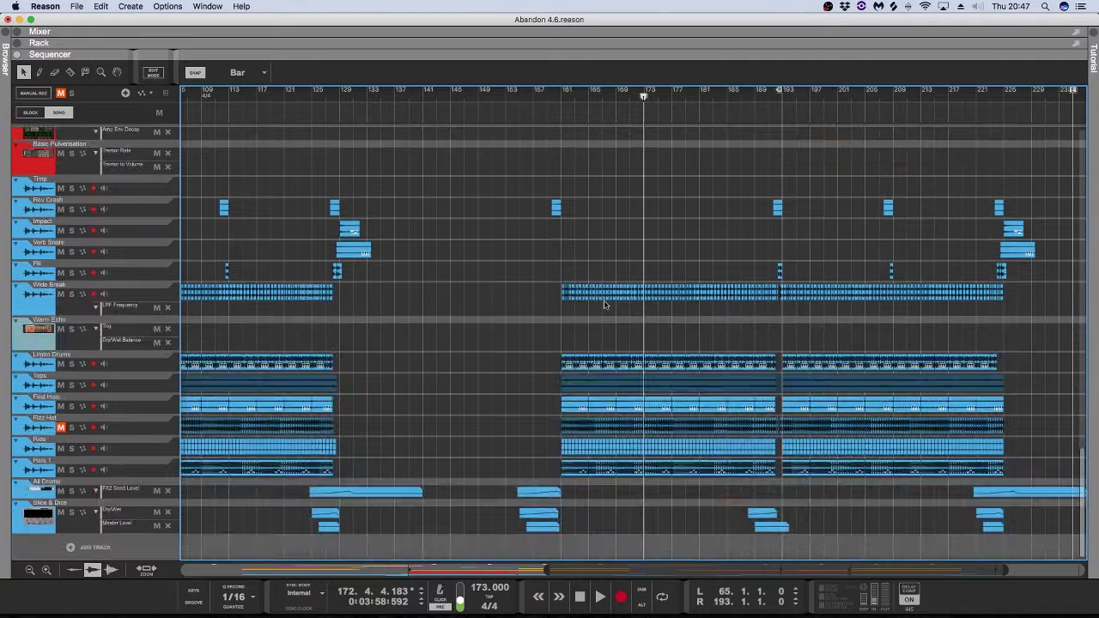
{"action": "scroll", "coordinate": [604, 304], "scroll_direction": "up", "scroll_amount": 8}
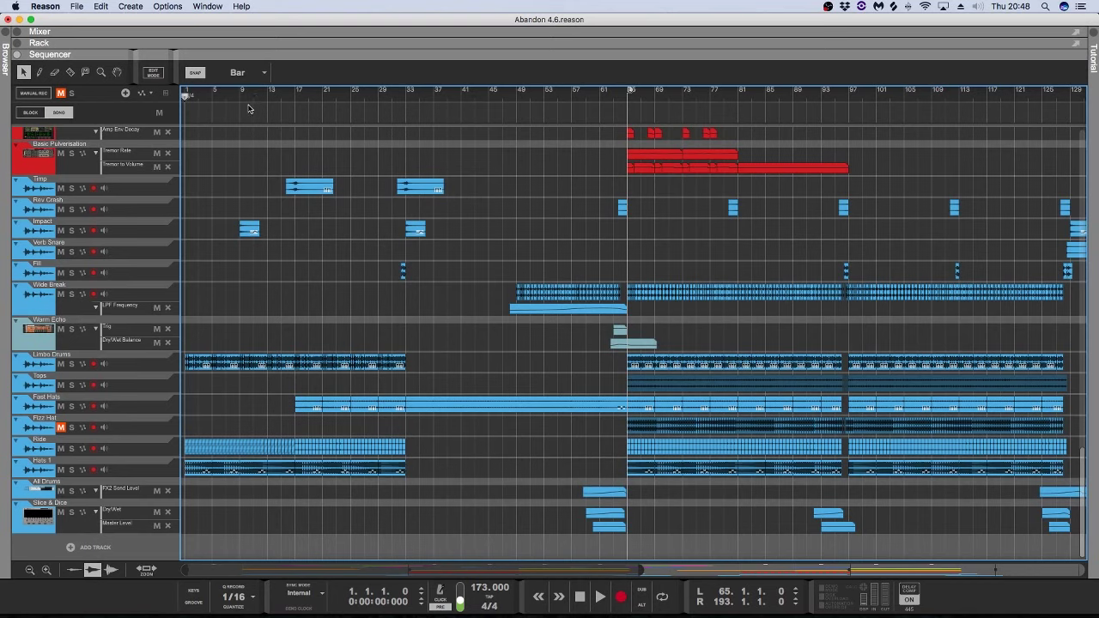
Step: Solo the Wide Break track and audition it from bar 65, enlarging the rack during playback
{"action": "left_click", "coordinate": [627, 97]}
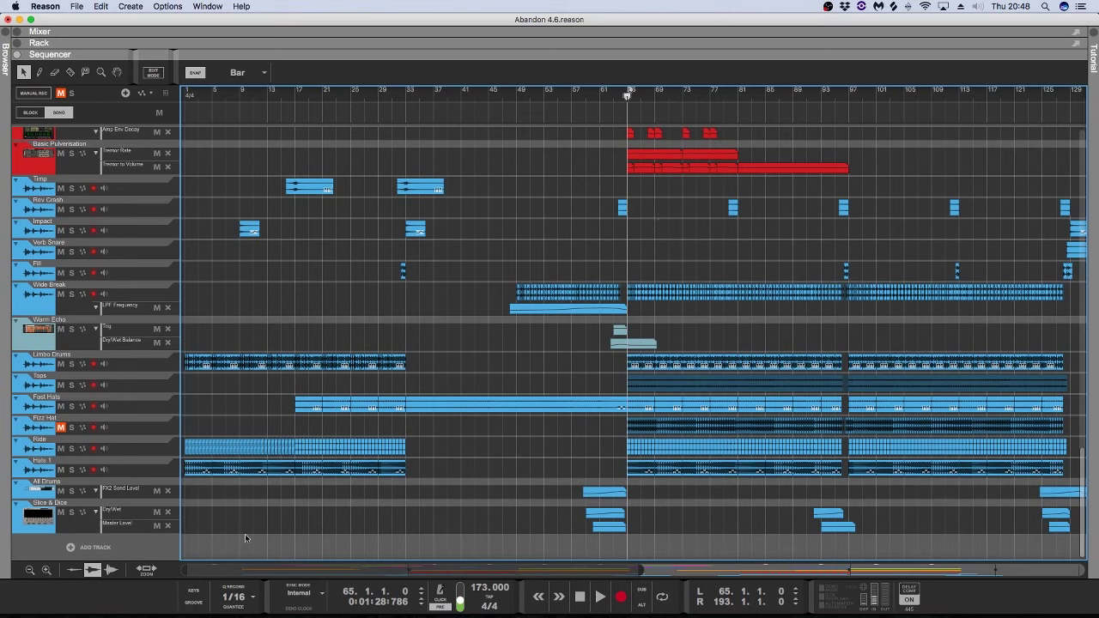
{"action": "left_click_drag", "start_coordinate": [186, 568], "coordinate": [285, 565]}
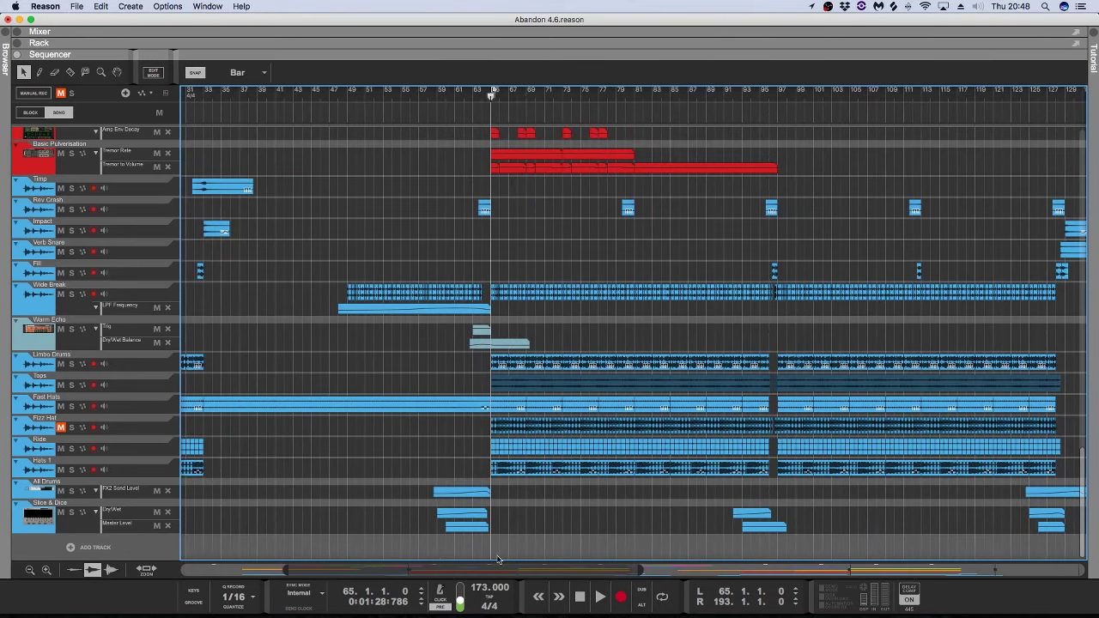
{"action": "left_click_drag", "start_coordinate": [589, 572], "coordinate": [516, 572]}
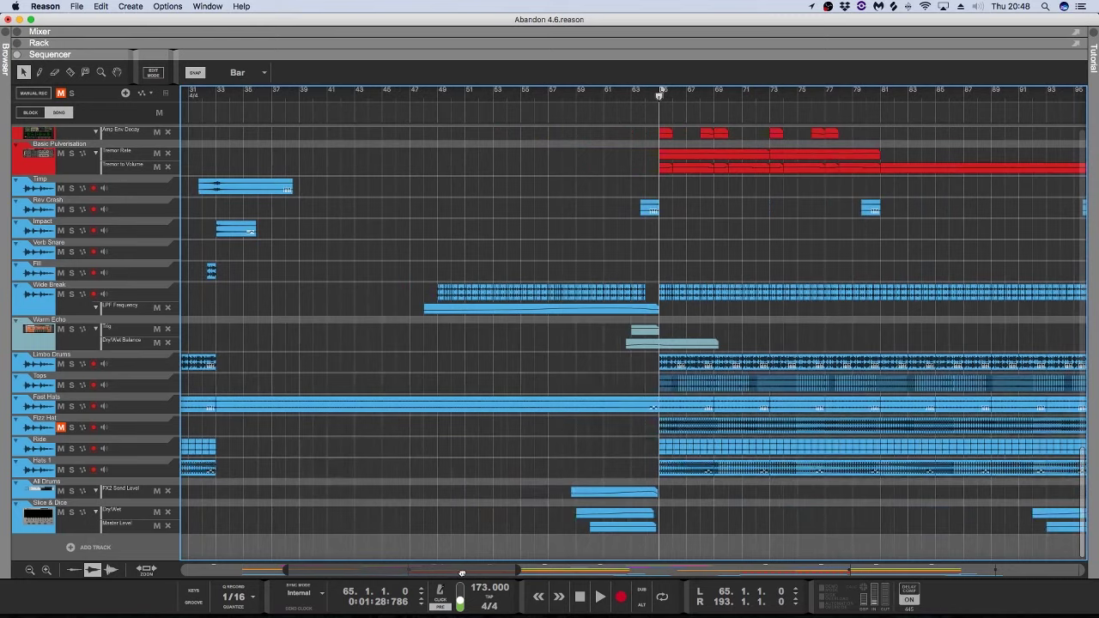
{"action": "left_click_drag", "start_coordinate": [450, 571], "coordinate": [484, 571]}
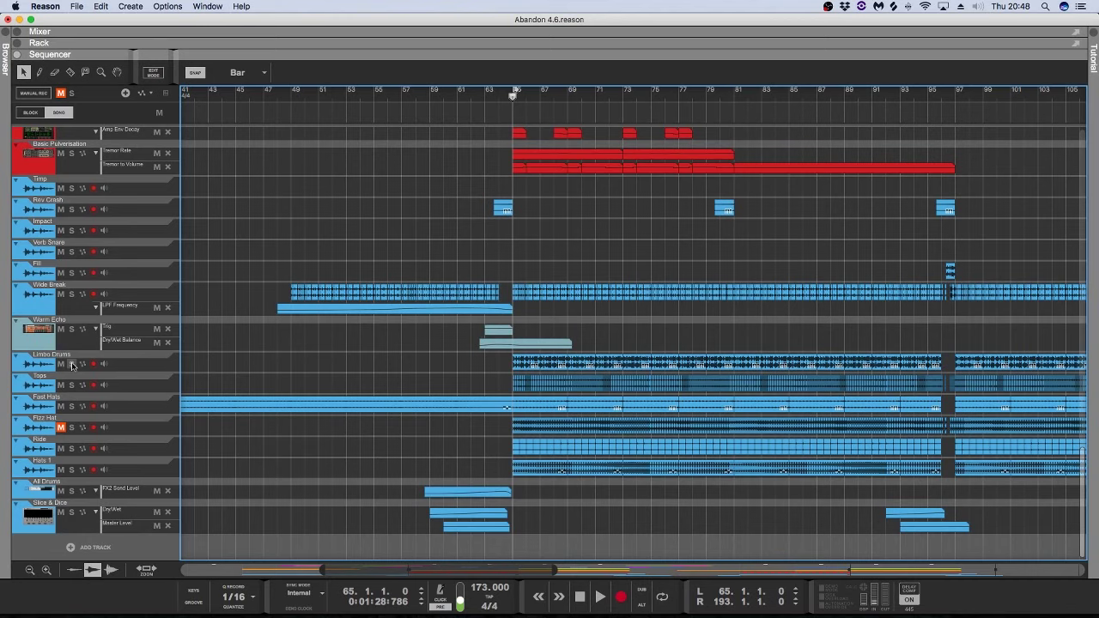
{"action": "left_click", "coordinate": [72, 293]}
{"action": "key", "text": "space"}
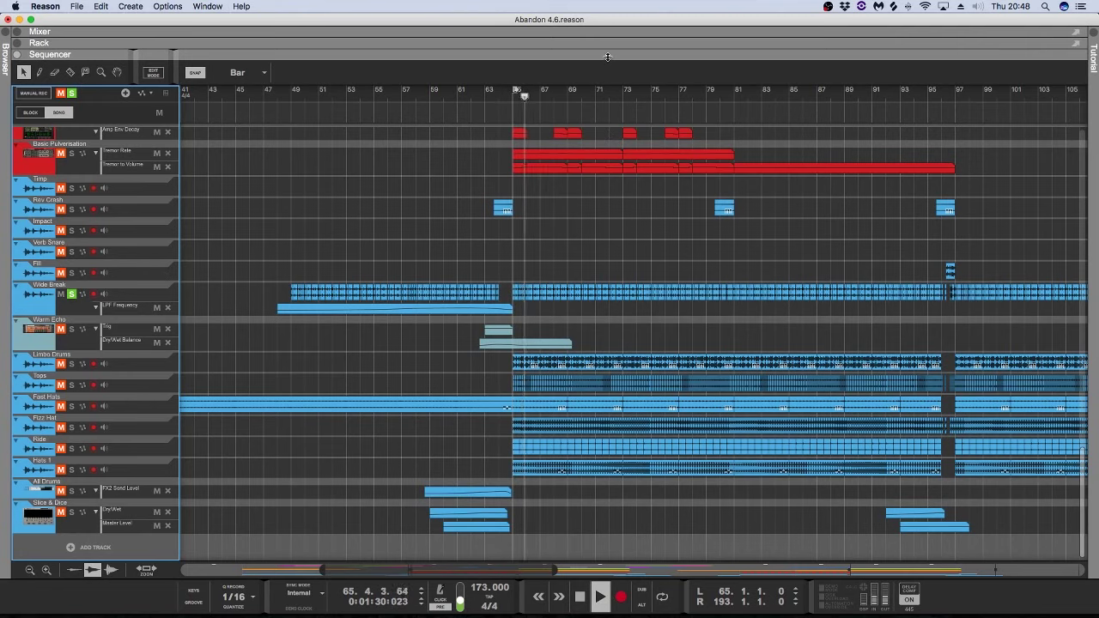
{"action": "left_click_drag", "start_coordinate": [607, 57], "coordinate": [607, 111]}
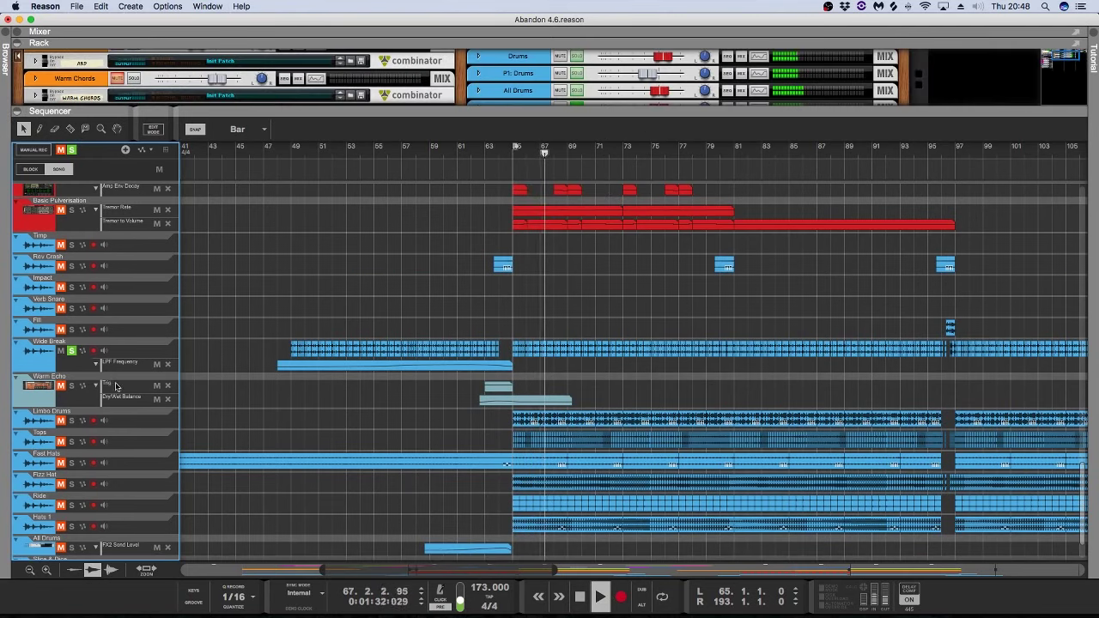
{"action": "key", "text": "space"}
Step: Solo the Warm Echo track as well and replay from bar 65 with more of the rack shown
{"action": "left_click", "coordinate": [72, 386]}
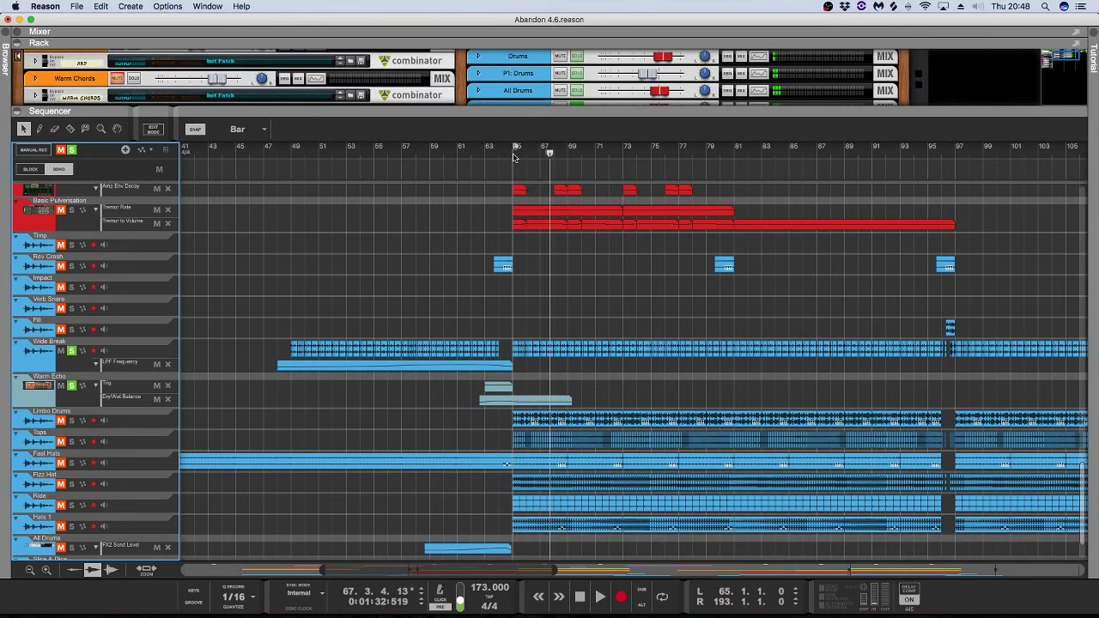
{"action": "left_click", "coordinate": [513, 157]}
{"action": "key", "text": "space"}
{"action": "left_click_drag", "start_coordinate": [581, 108], "coordinate": [581, 149]}
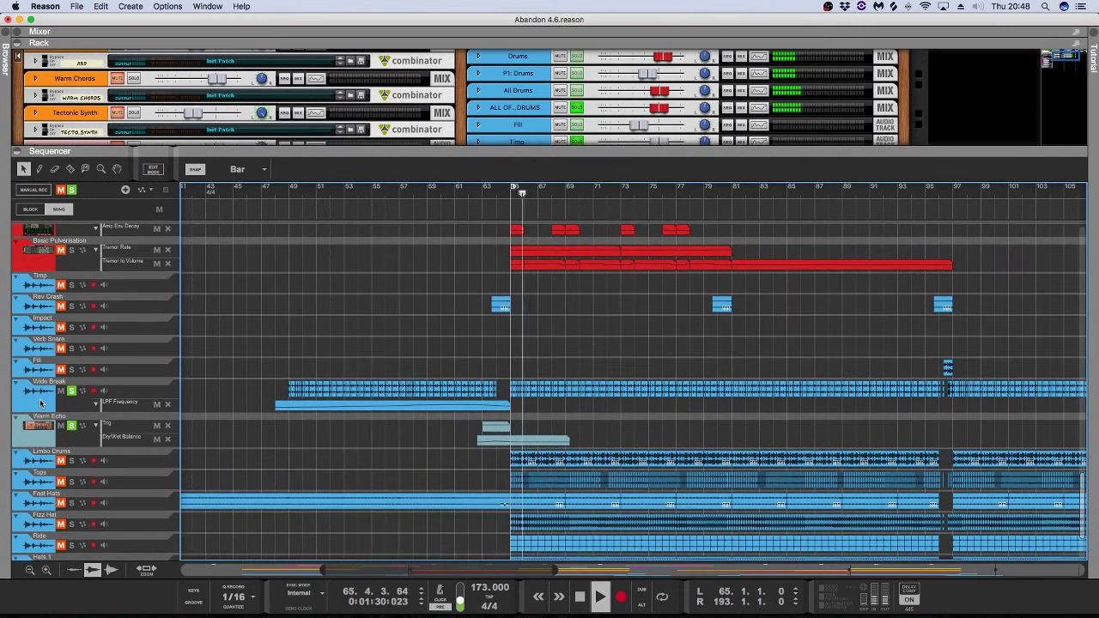
Step: Select the Wide Break track, unfold its device in the rack and examine its insert effects down to The Echo
{"action": "left_click", "coordinate": [39, 403]}
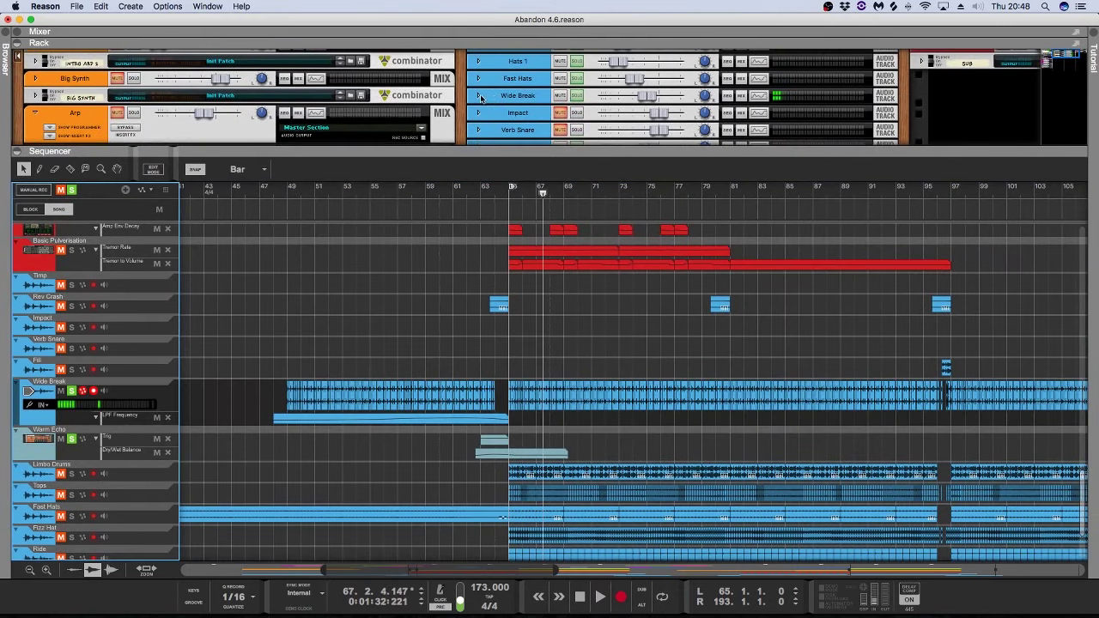
{"action": "left_click", "coordinate": [479, 96]}
{"action": "left_click_drag", "start_coordinate": [529, 155], "coordinate": [539, 220]}
{"action": "left_click_drag", "start_coordinate": [539, 173], "coordinate": [539, 229]}
{"action": "scroll", "coordinate": [635, 147], "scroll_direction": "down", "scroll_amount": 10}
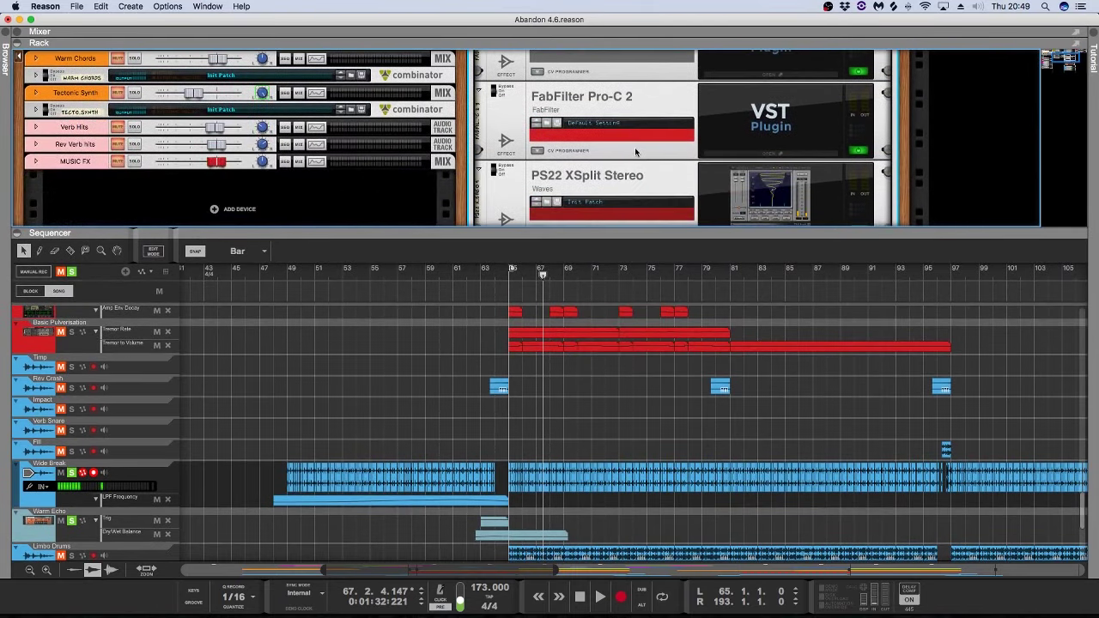
{"action": "scroll", "coordinate": [634, 147], "scroll_direction": "down", "scroll_amount": 10}
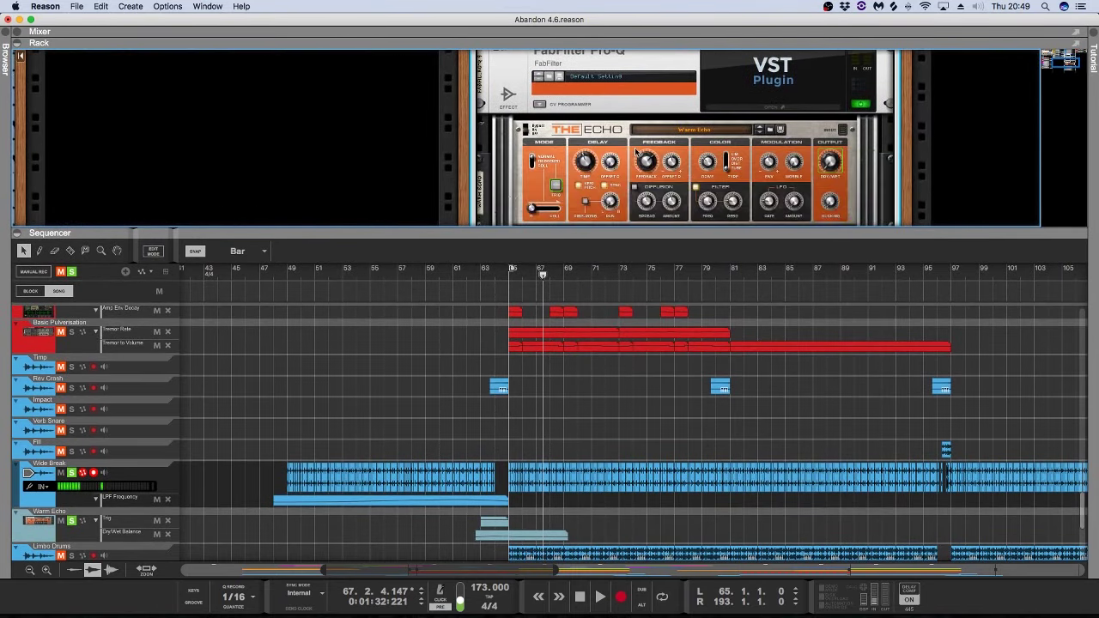
Step: Replay the break from bar 65 and look over its FabFilter and PS22 XSplit inserts in a taller rack
{"action": "key", "text": "KP_0"}
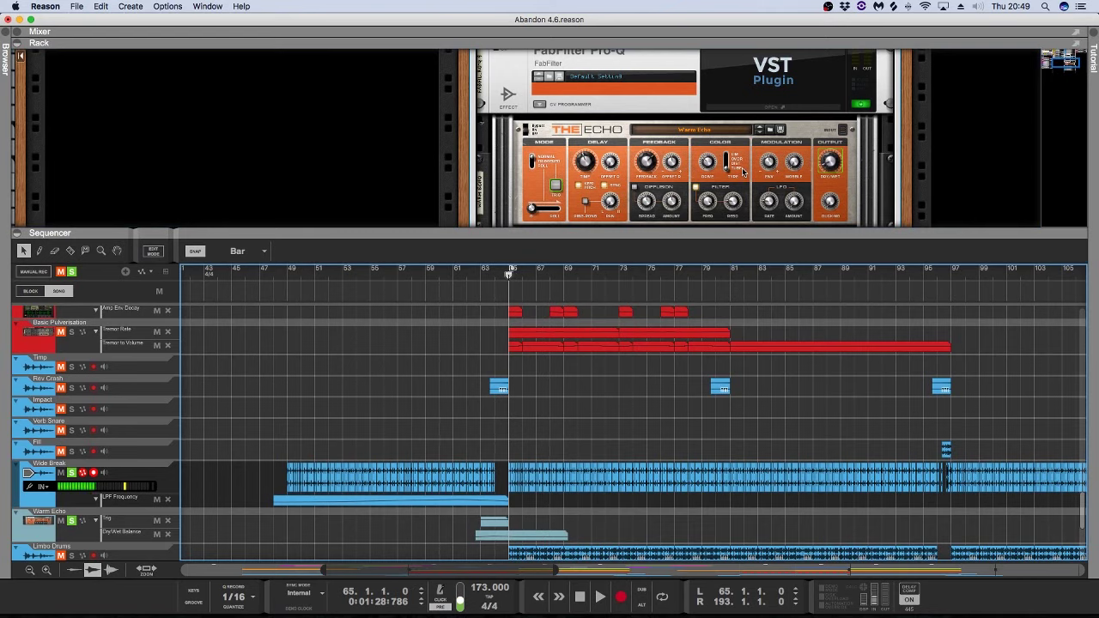
{"action": "scroll", "coordinate": [743, 171], "scroll_direction": "up", "scroll_amount": 8}
{"action": "key", "text": "space"}
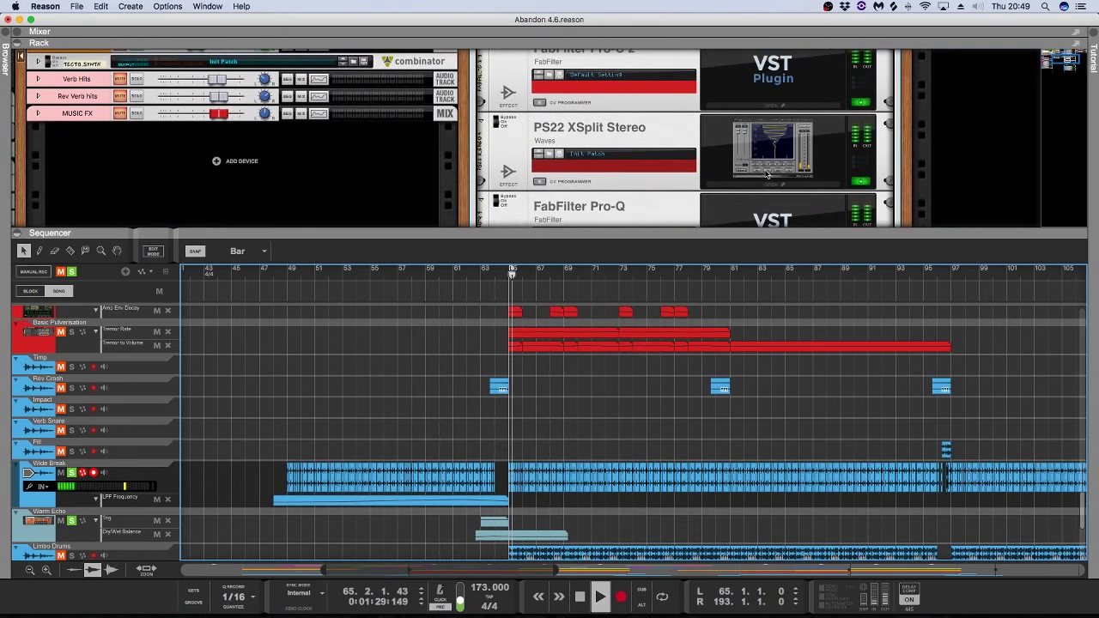
{"action": "scroll", "coordinate": [766, 174], "scroll_direction": "up", "scroll_amount": 3}
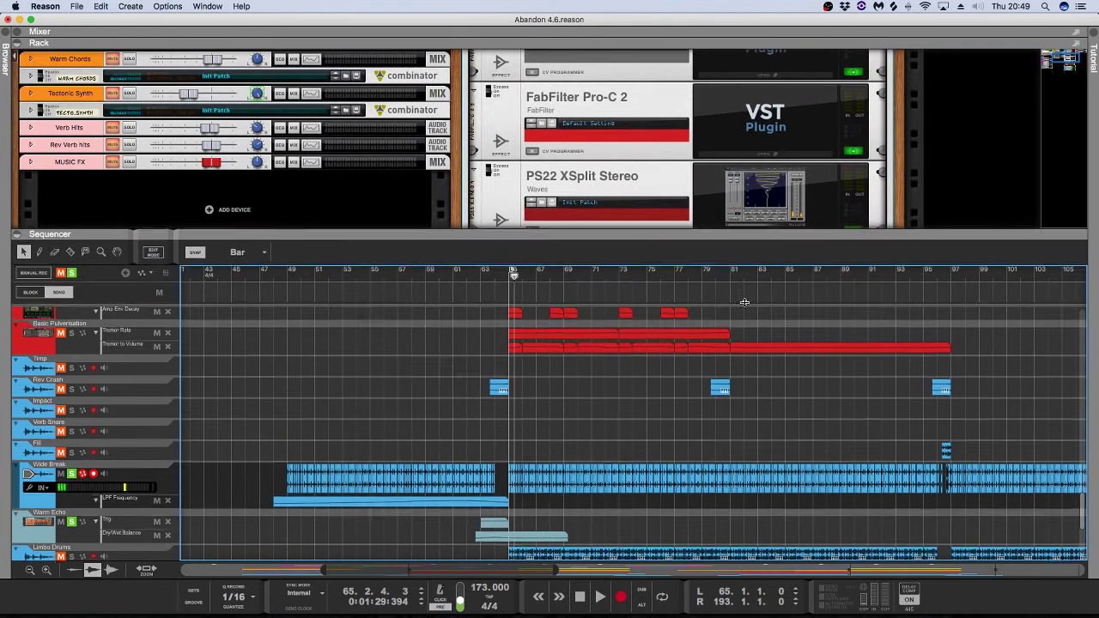
{"action": "left_click_drag", "start_coordinate": [738, 230], "coordinate": [738, 297]}
{"action": "scroll", "coordinate": [678, 156], "scroll_direction": "down", "scroll_amount": 5}
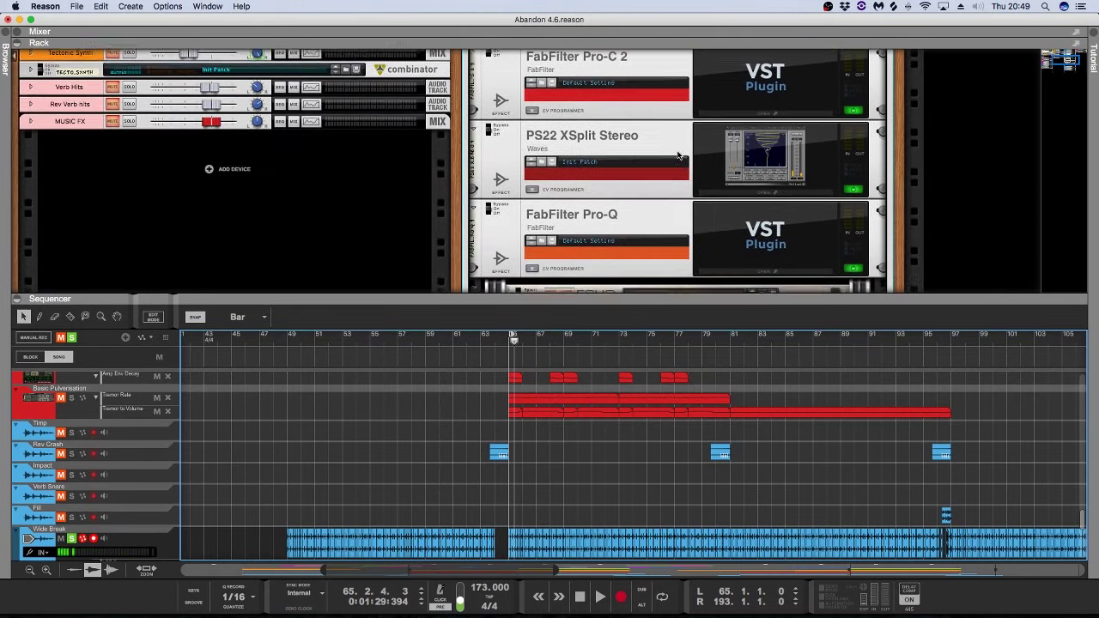
{"action": "scroll", "coordinate": [677, 156], "scroll_direction": "up", "scroll_amount": 7}
Step: Play the soloed break from bar 65 again and open the PS22 XSplit Stereo plugin's interface
{"action": "left_click", "coordinate": [515, 339]}
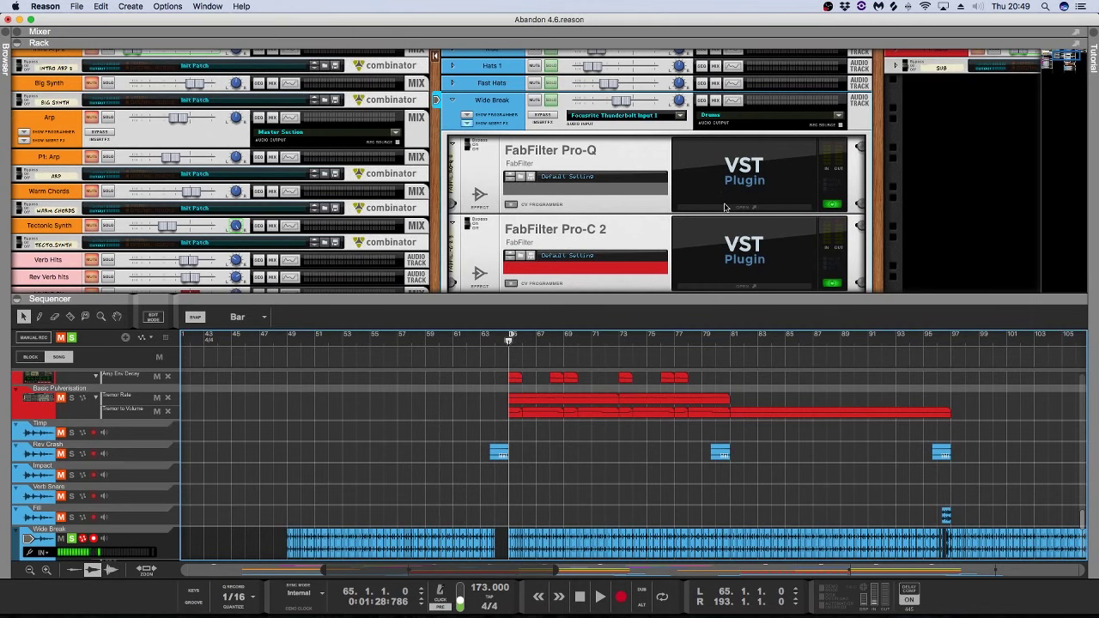
{"action": "key", "text": "space"}
{"action": "scroll", "coordinate": [730, 210], "scroll_direction": "down", "scroll_amount": 3}
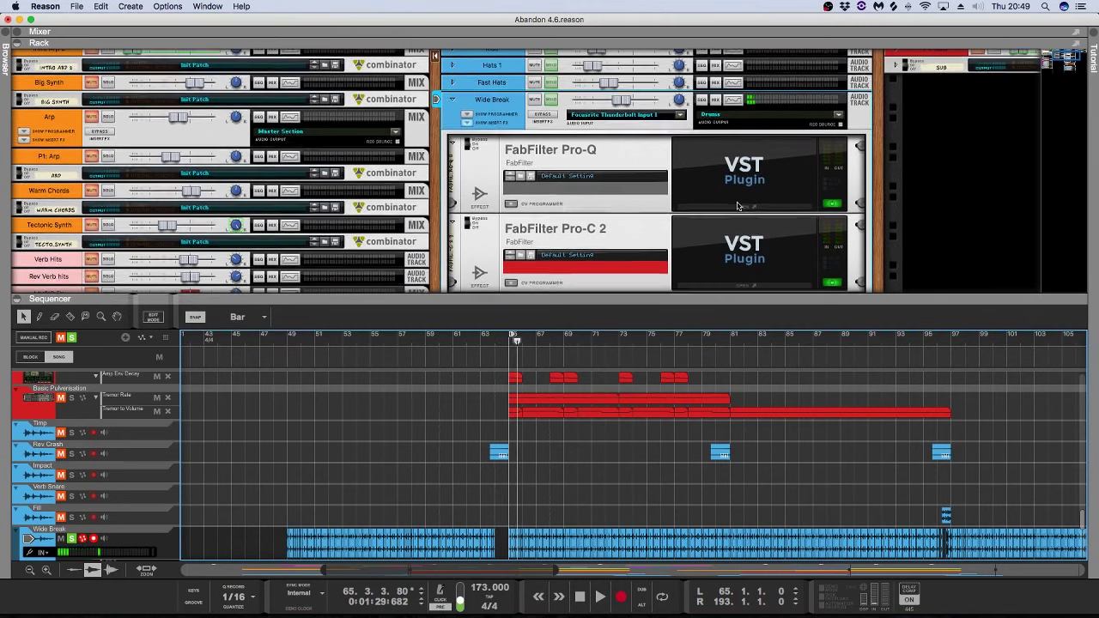
{"action": "scroll", "coordinate": [740, 216], "scroll_direction": "down", "scroll_amount": 2}
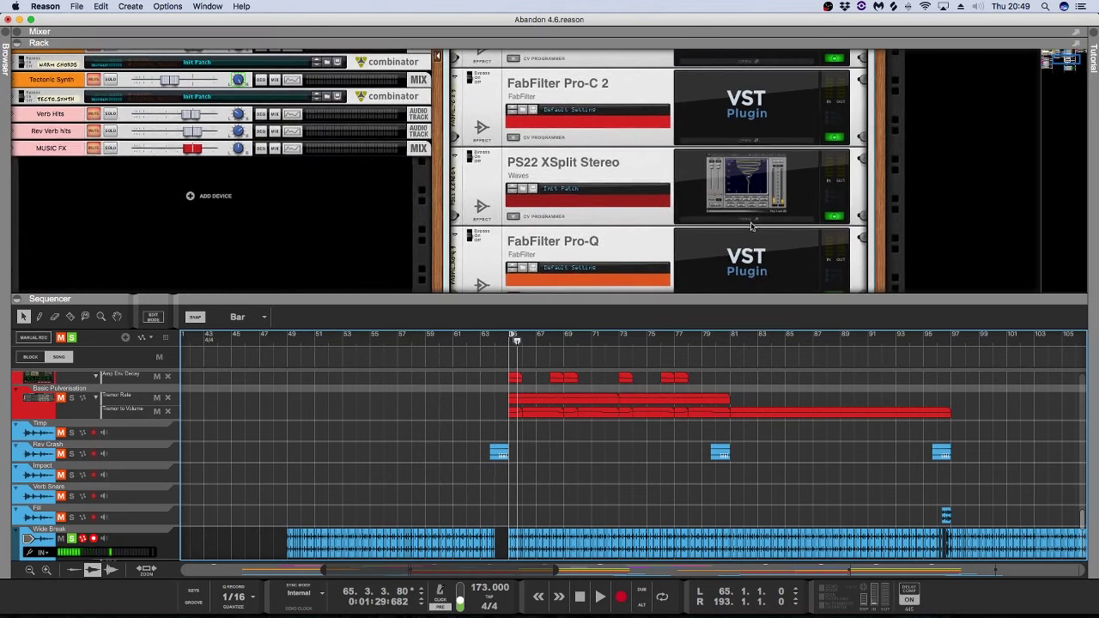
{"action": "left_click", "coordinate": [752, 222]}
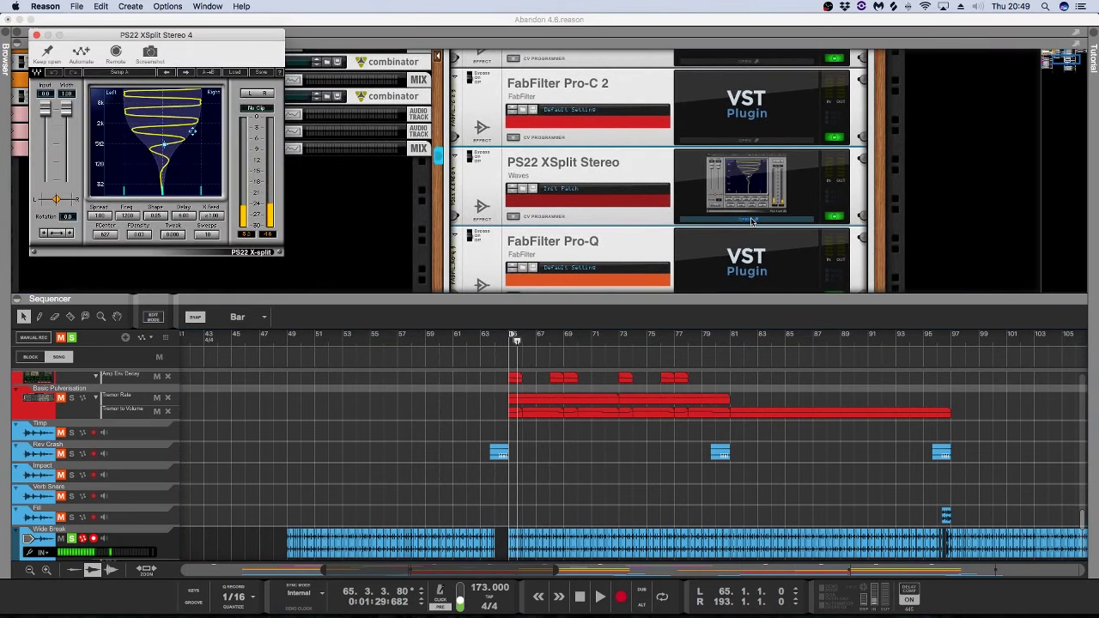
Step: Return the playhead to bar 65 and audition the break briefly with the PS22 XSplit interface open
{"action": "left_click_drag", "start_coordinate": [516, 343], "coordinate": [503, 345]}
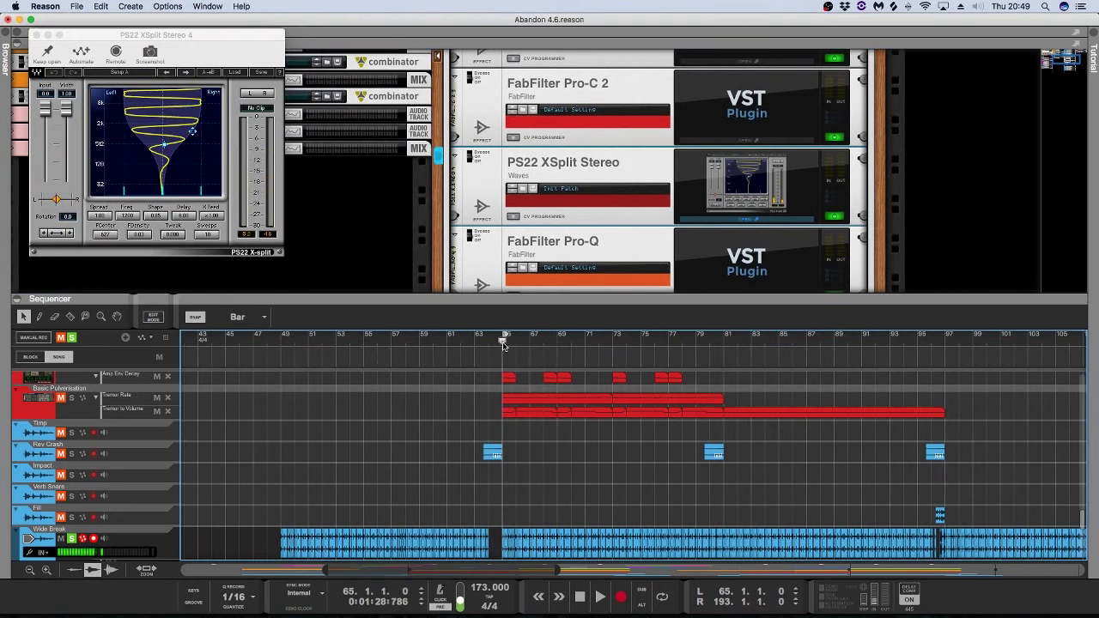
{"action": "scroll", "coordinate": [583, 206], "scroll_direction": "down", "scroll_amount": 10}
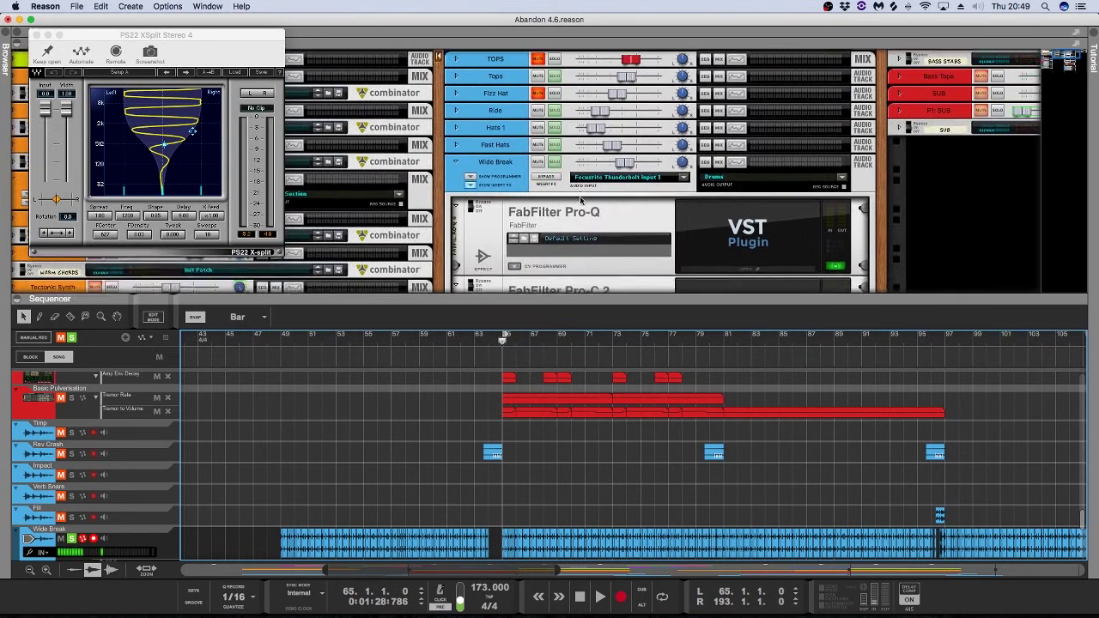
{"action": "key", "text": "space"}
{"action": "key", "text": "space"}
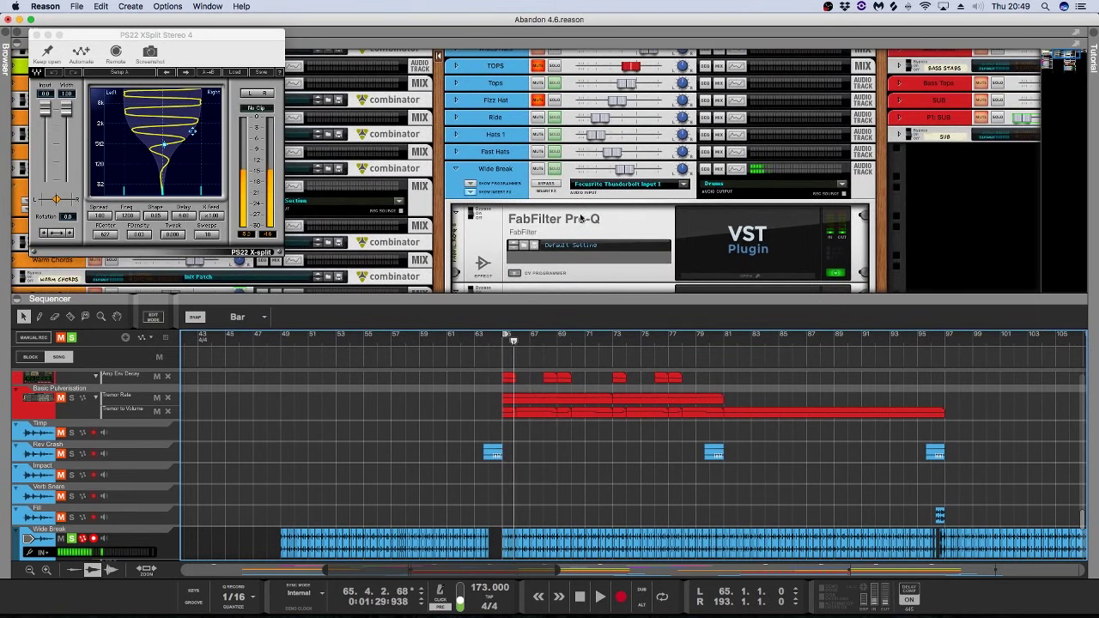
Step: Inspect the Wide Break slices around bar 65 up close and play them from the start of the bar
{"action": "left_click_drag", "start_coordinate": [562, 569], "coordinate": [413, 572]}
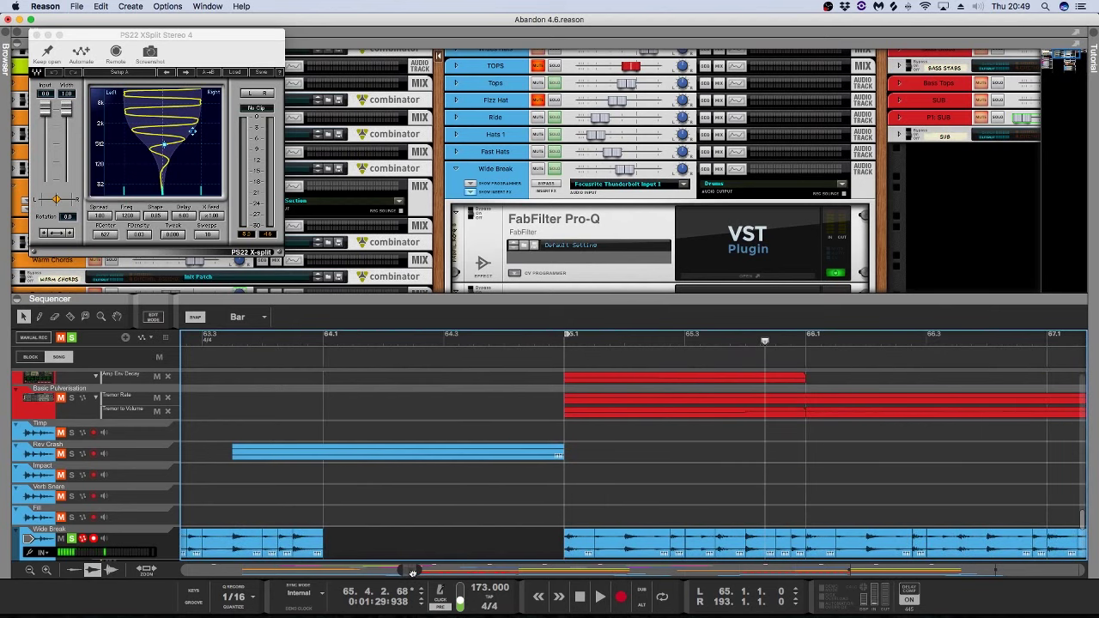
{"action": "left_click", "coordinate": [678, 550]}
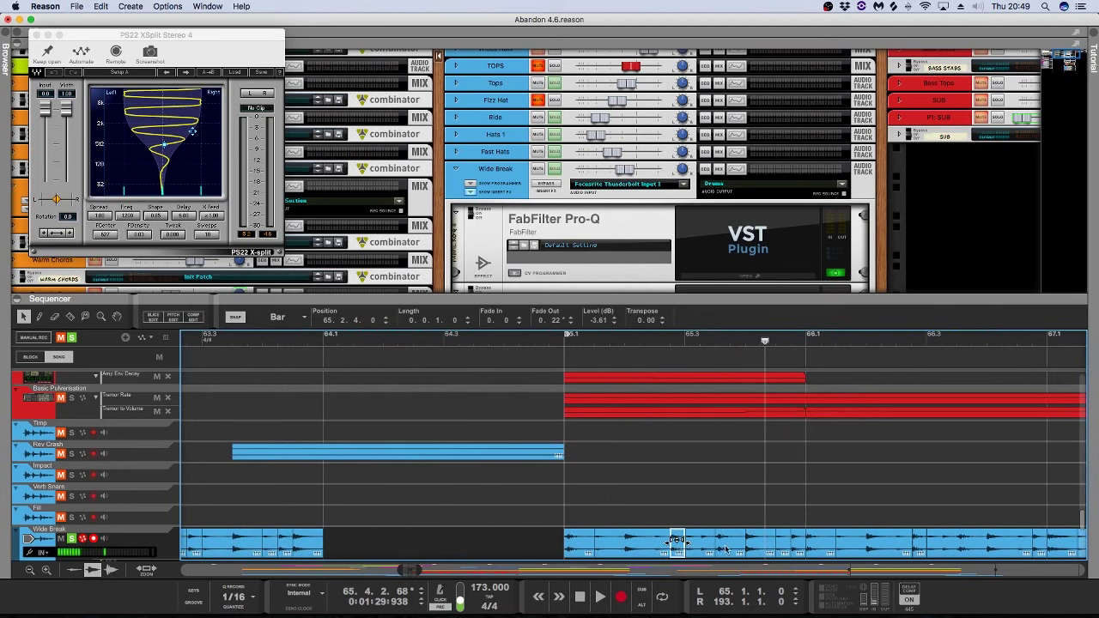
{"action": "left_click", "coordinate": [563, 344]}
{"action": "key", "text": "space"}
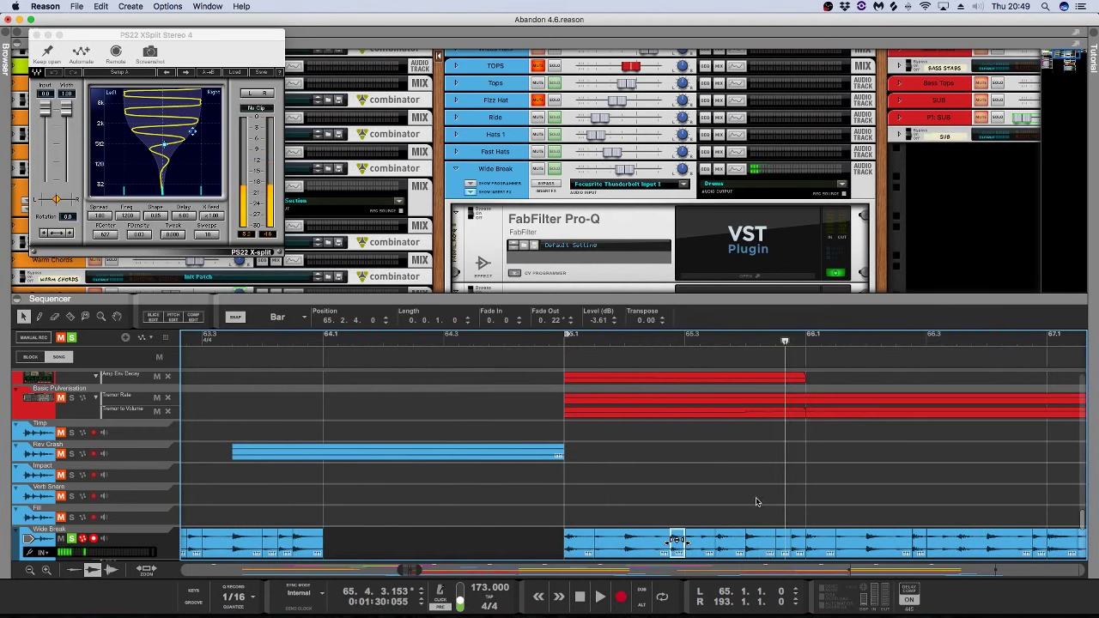
{"action": "left_click", "coordinate": [705, 484]}
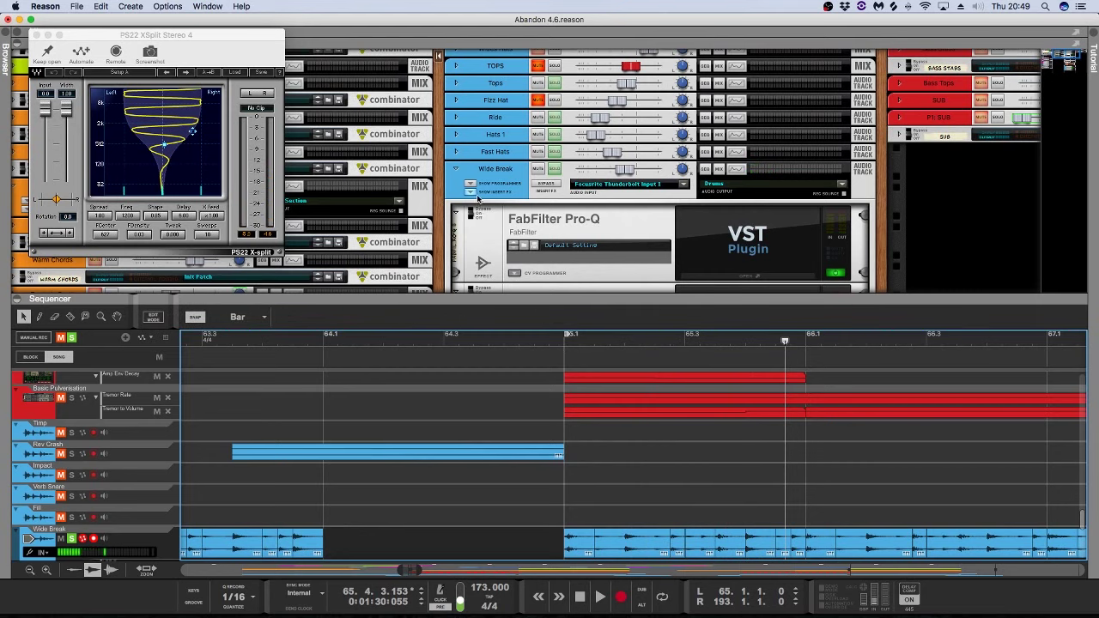
Step: Hide the Wide Break track's insert effects and fold its device in the rack
{"action": "scroll", "coordinate": [478, 199], "scroll_direction": "left", "scroll_amount": 1}
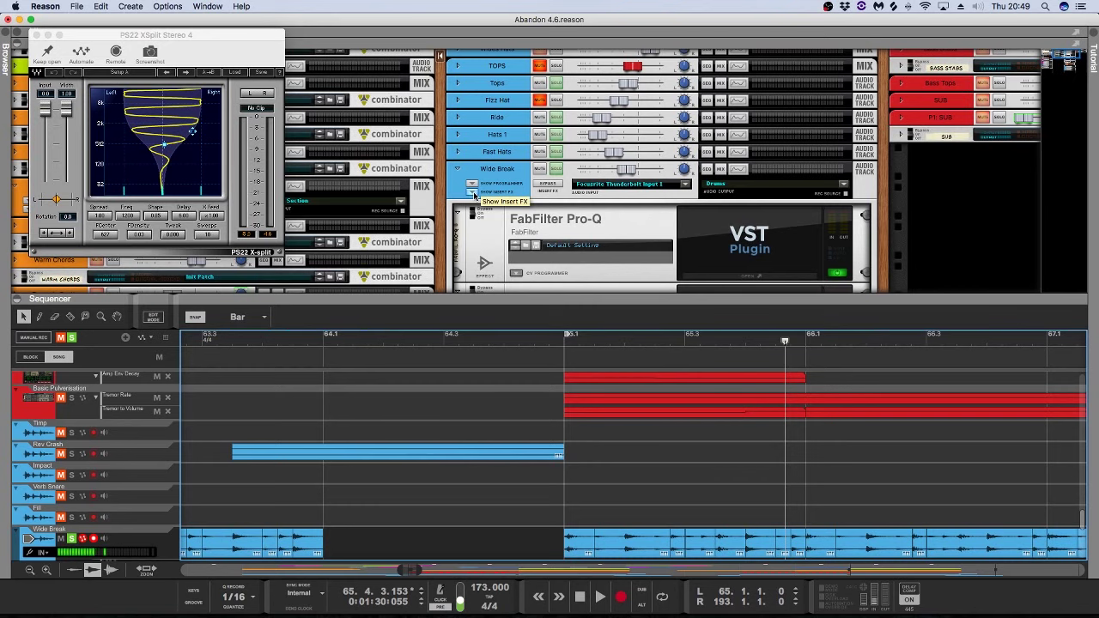
{"action": "left_click", "coordinate": [475, 196]}
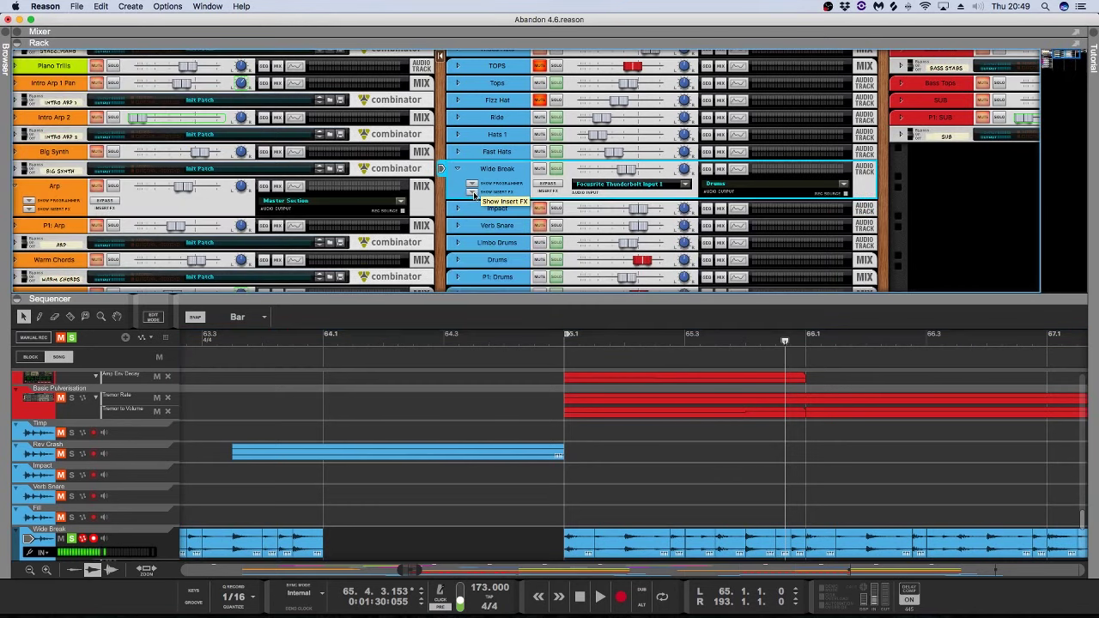
{"action": "left_click", "coordinate": [529, 390]}
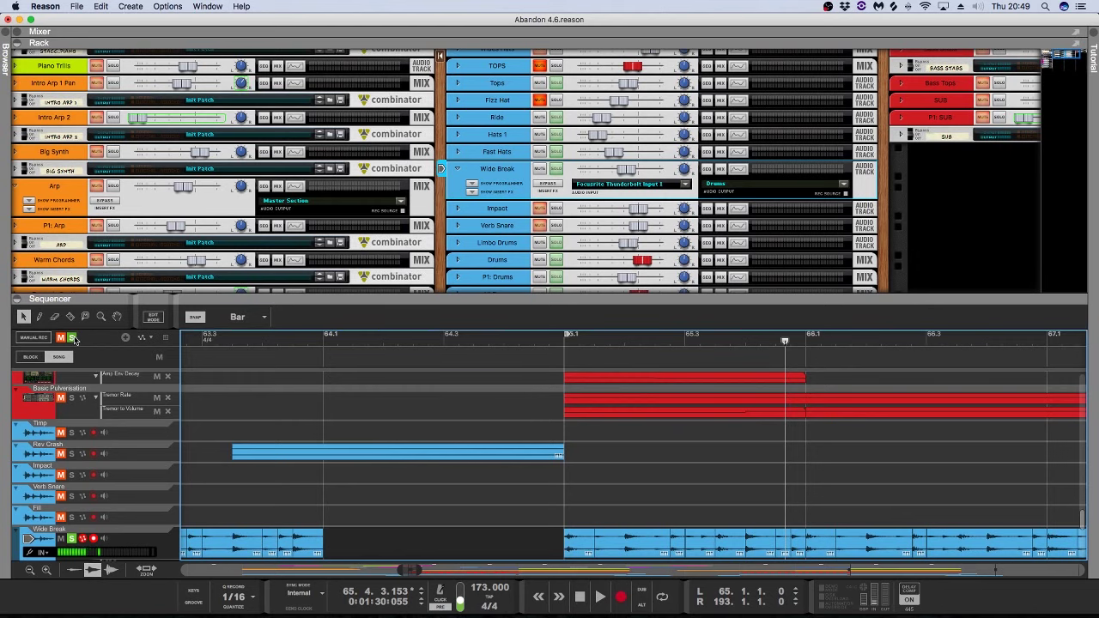
{"action": "left_click", "coordinate": [460, 169]}
Step: Turn off solo on the ALL OF THE DRUMS, Timp and Rev Crash channels and place the playhead at bar 65
{"action": "scroll", "coordinate": [560, 188], "scroll_direction": "down", "scroll_amount": 4}
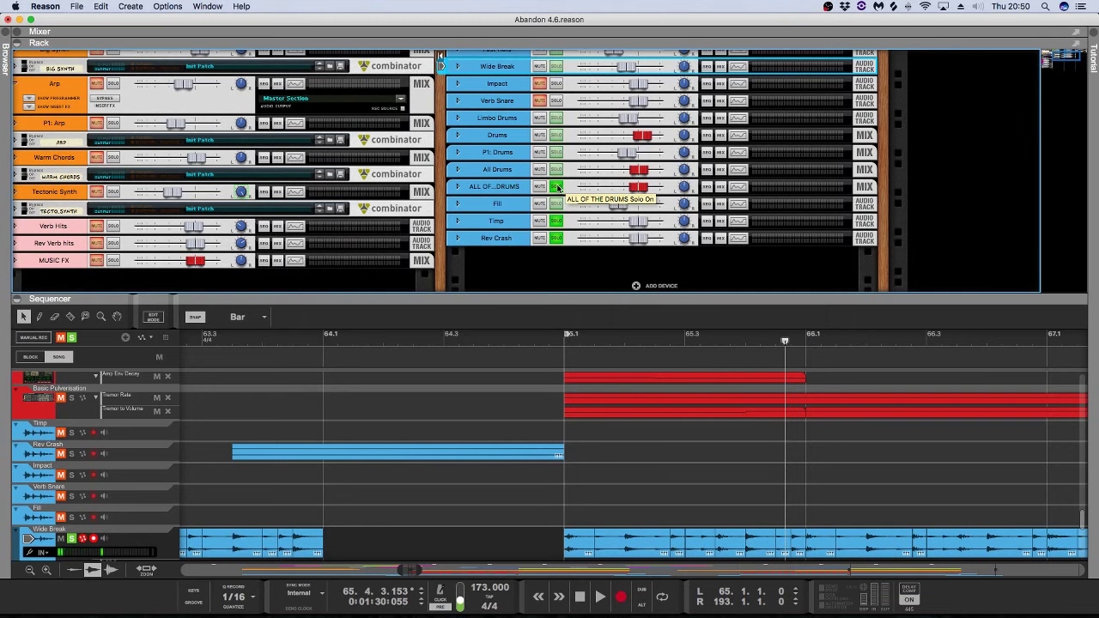
{"action": "left_click", "coordinate": [556, 187]}
{"action": "left_click", "coordinate": [556, 221]}
{"action": "left_click", "coordinate": [556, 238]}
{"action": "left_click", "coordinate": [565, 341]}
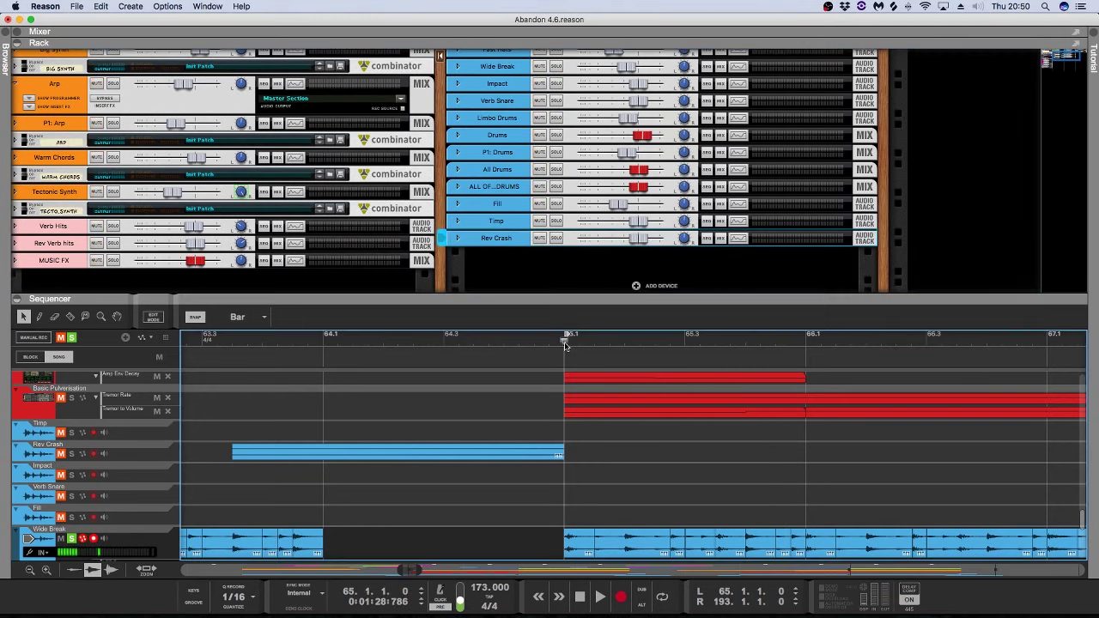
Step: Play the soloed Wide Break from bar 65 briefly, and turn its solo off
{"action": "key", "text": "space"}
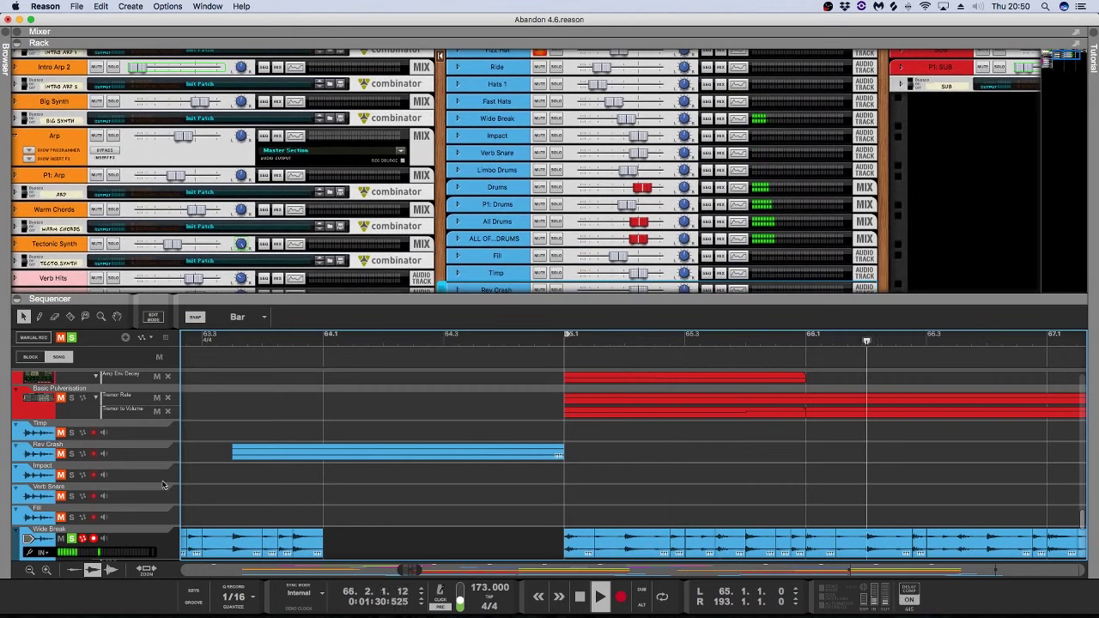
{"action": "key", "text": "space"}
{"action": "scroll", "coordinate": [330, 472], "scroll_direction": "down", "scroll_amount": 3}
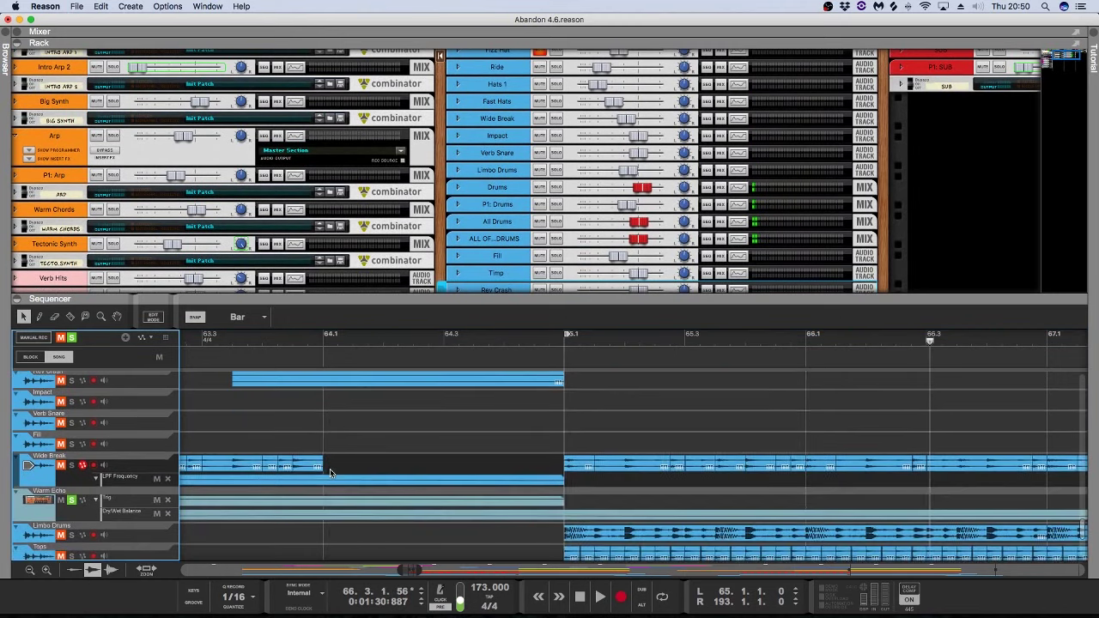
{"action": "scroll", "coordinate": [412, 466], "scroll_direction": "down", "scroll_amount": 3}
{"action": "scroll", "coordinate": [413, 465], "scroll_direction": "left", "scroll_amount": 1}
{"action": "scroll", "coordinate": [84, 481], "scroll_direction": "down", "scroll_amount": 2}
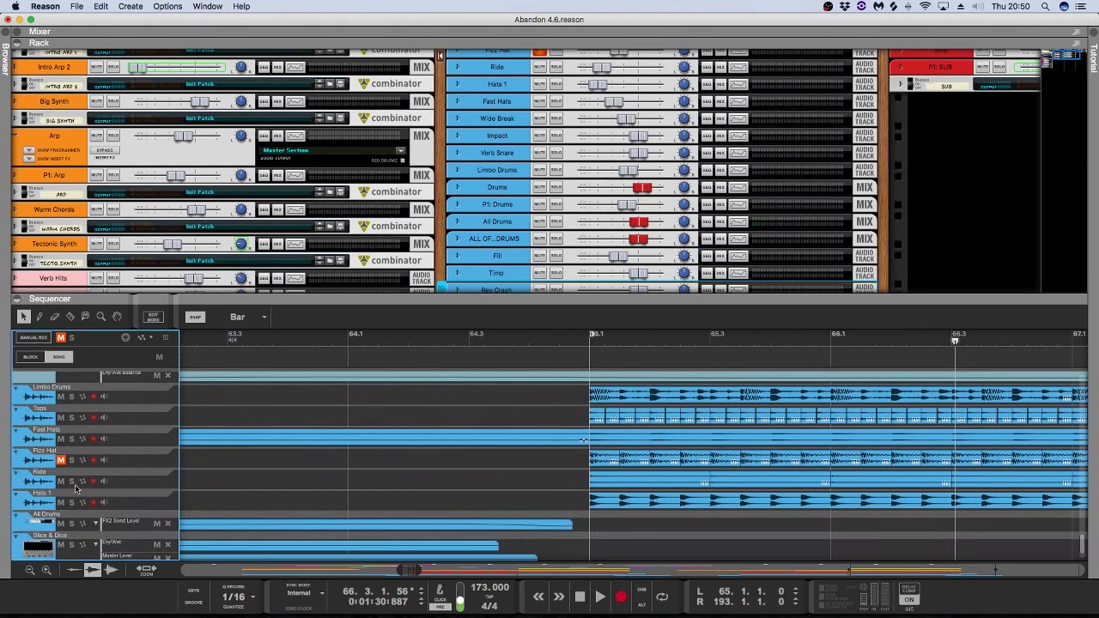
Step: Solo the Limbo Drums track and play it from bar 65 with several bars of the arrangement in view
{"action": "left_click", "coordinate": [72, 428]}
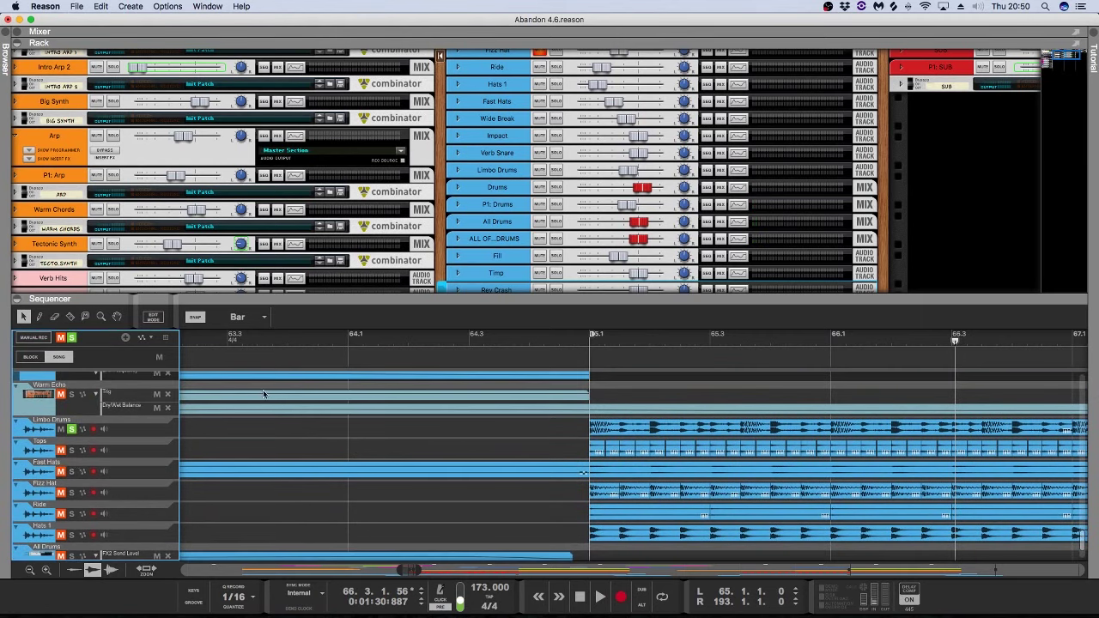
{"action": "left_click", "coordinate": [588, 344]}
{"action": "key", "text": "space"}
{"action": "key", "text": "space"}
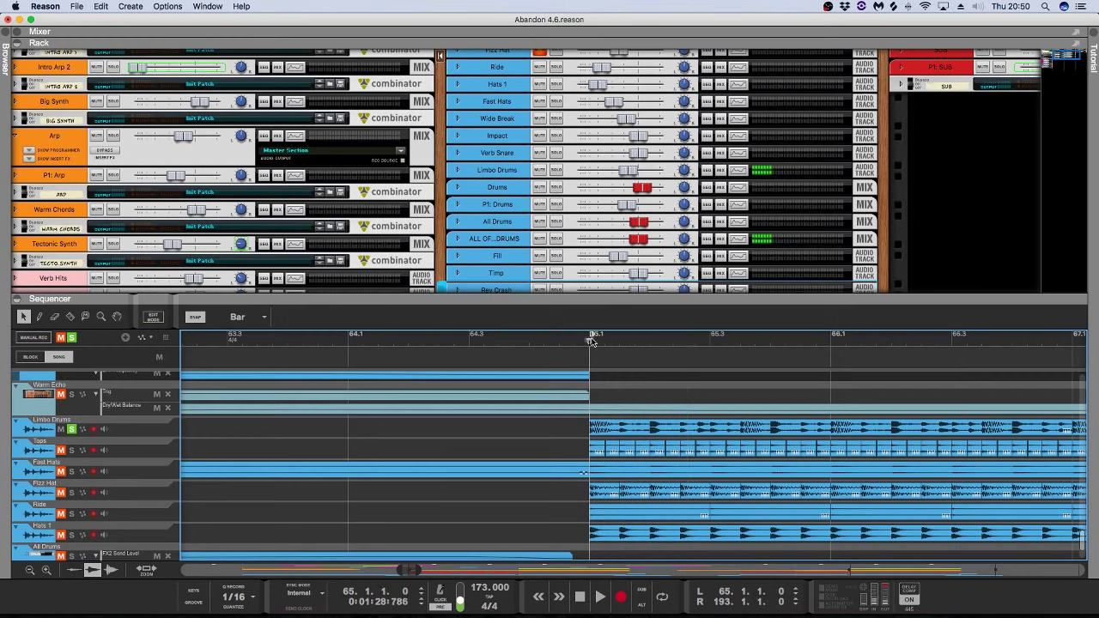
{"action": "left_click_drag", "start_coordinate": [421, 569], "coordinate": [446, 569]}
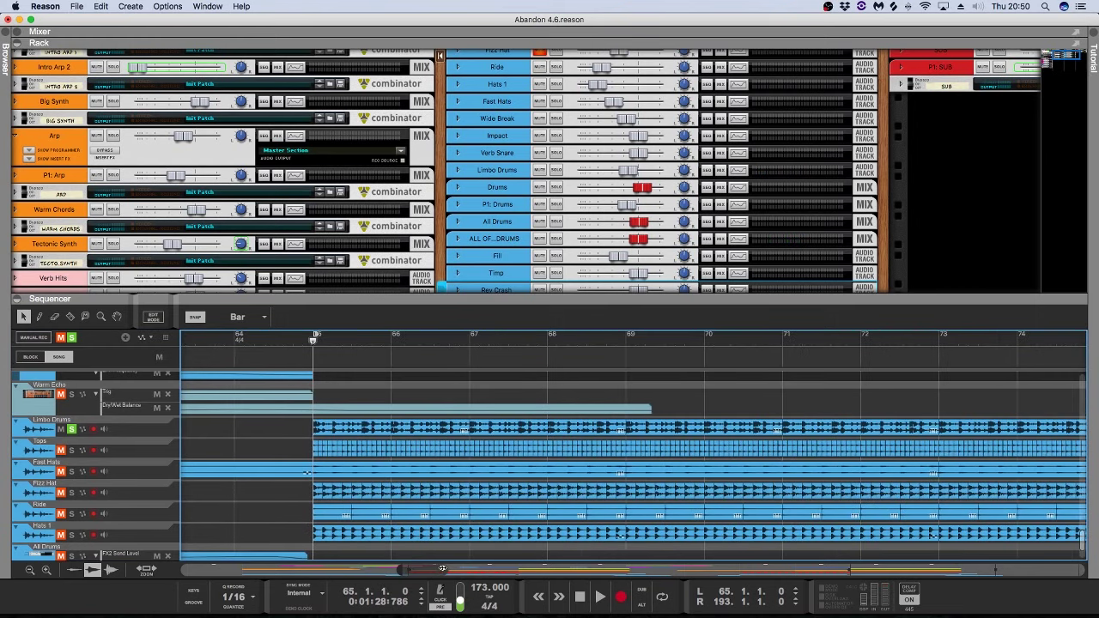
{"action": "key", "text": "space"}
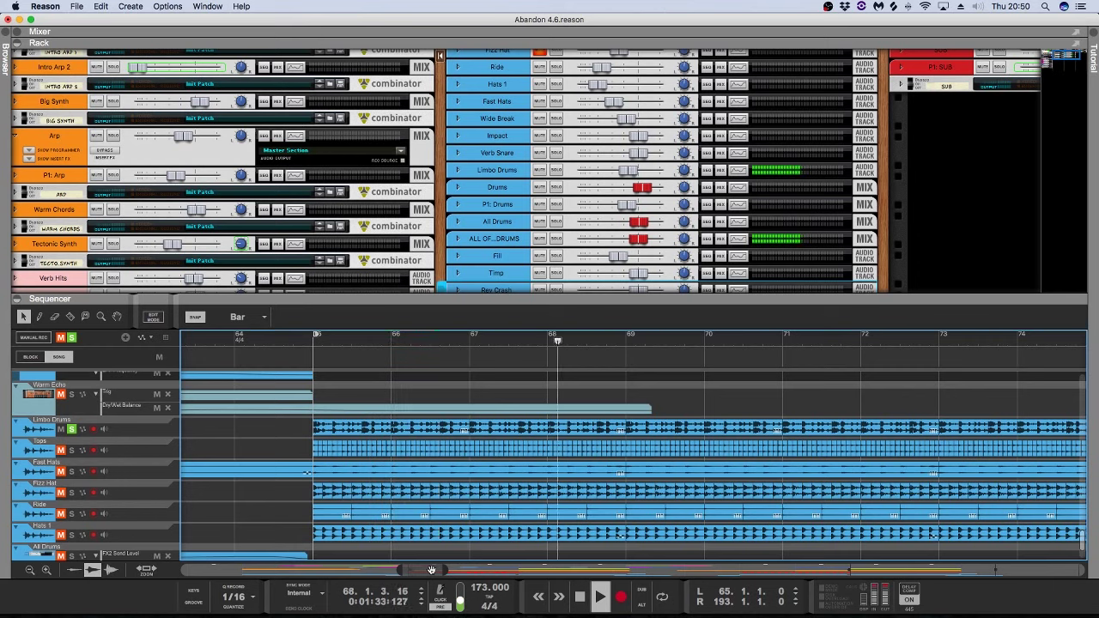
{"action": "key", "text": "space"}
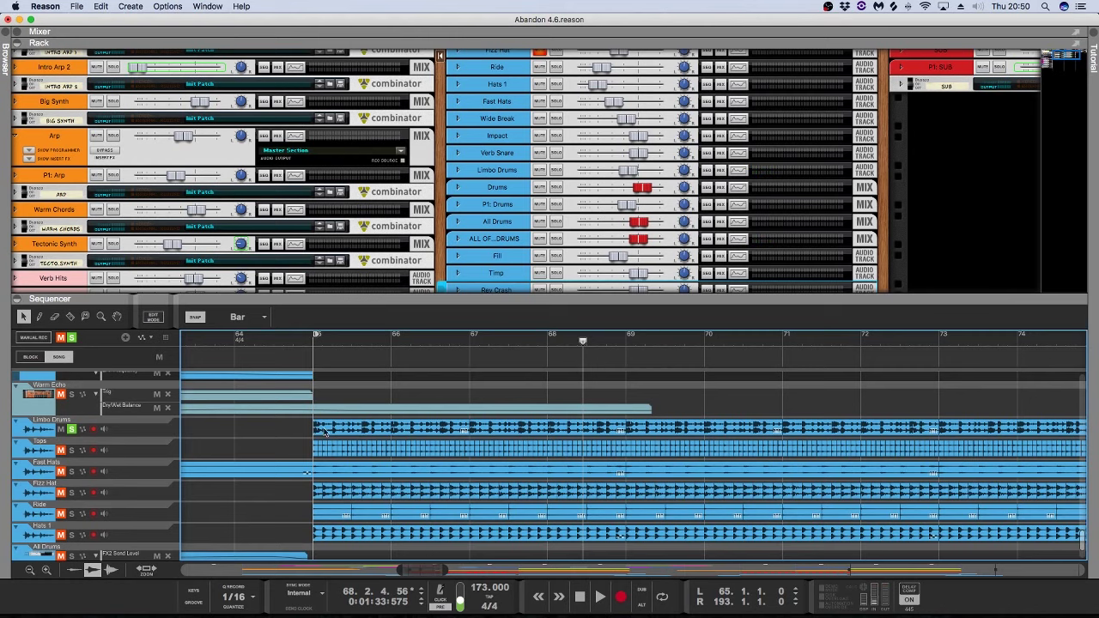
Step: Replay the opening beats of the soloed Limbo Drums from bar 65 twice
{"action": "left_click", "coordinate": [314, 346]}
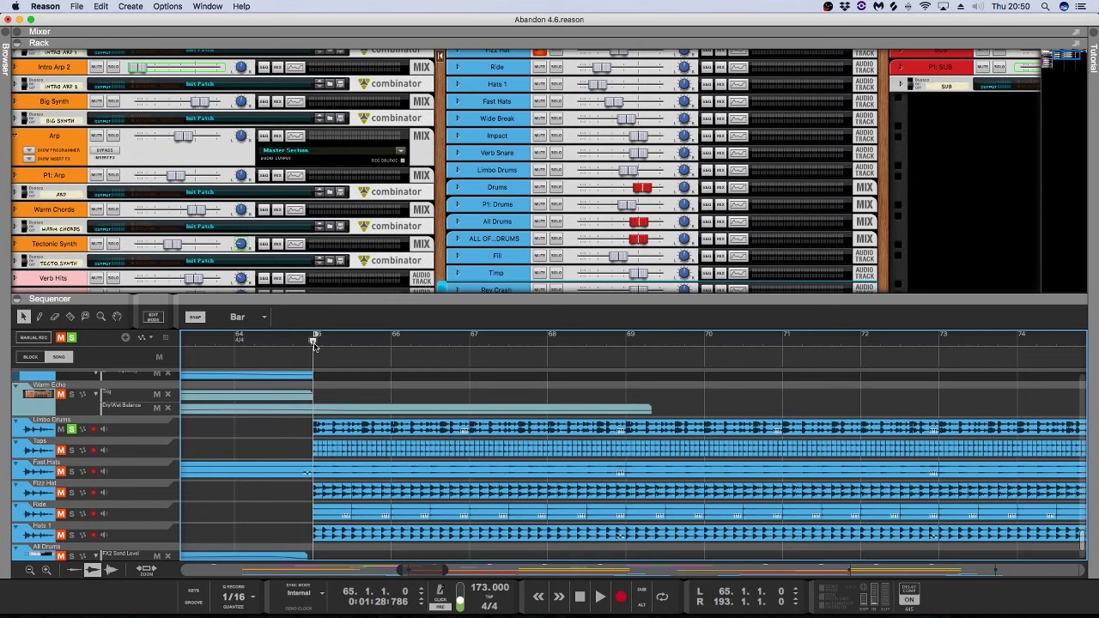
{"action": "key", "text": "space"}
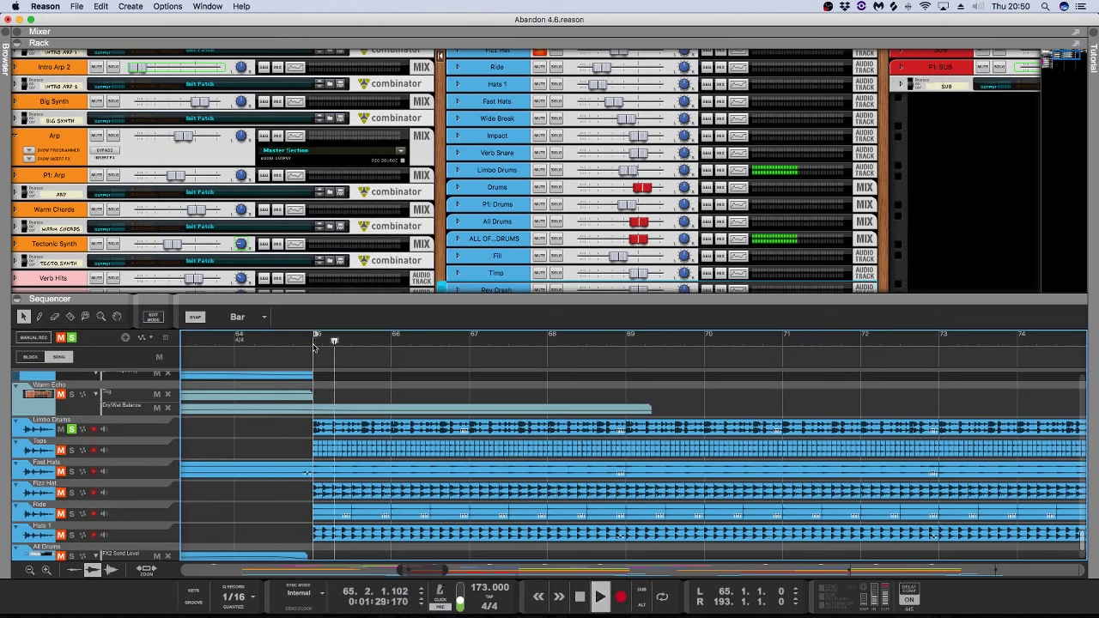
{"action": "key", "text": "space"}
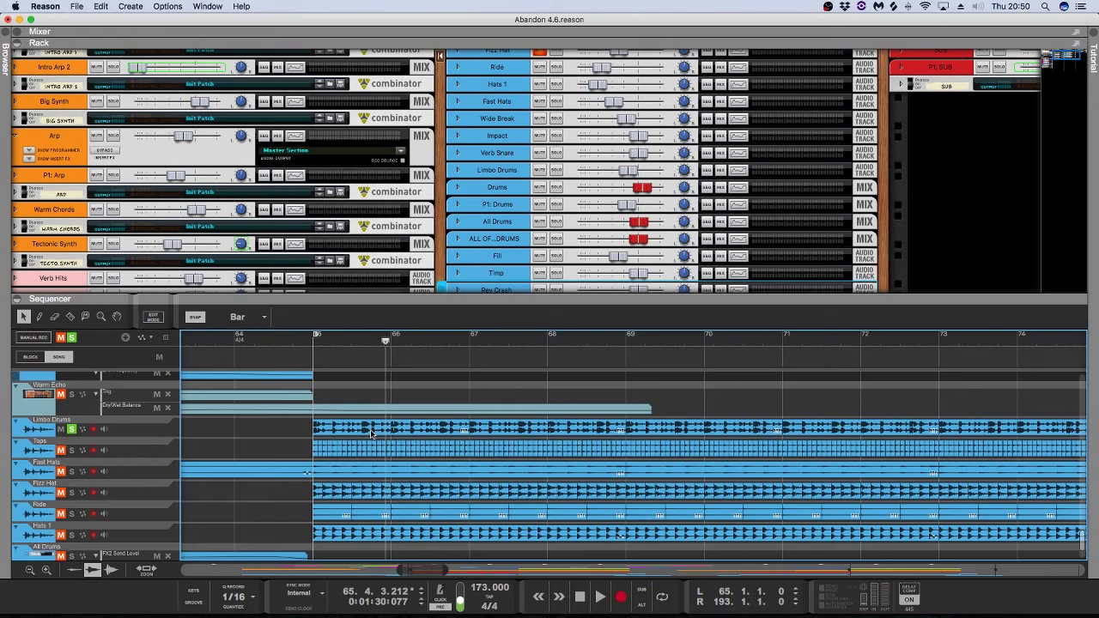
{"action": "left_click", "coordinate": [371, 434]}
{"action": "left_click", "coordinate": [292, 430]}
{"action": "left_click", "coordinate": [312, 345]}
{"action": "key", "text": "space"}
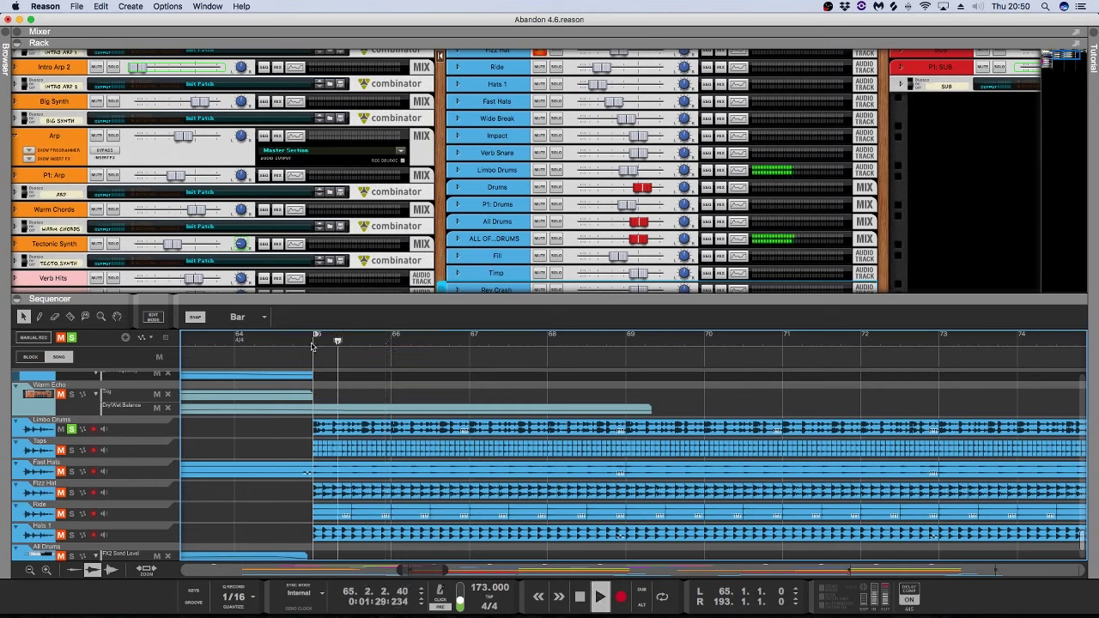
{"action": "key", "text": "space"}
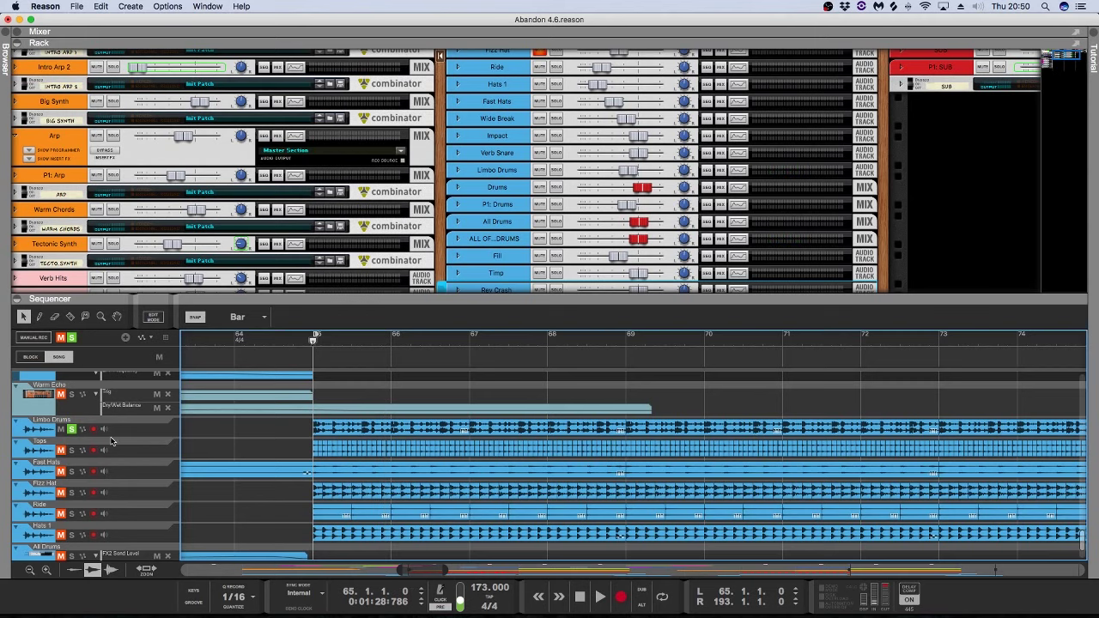
Step: Switch the solo from Limbo Drums to Tops and play the Tops loop from bar 65
{"action": "left_click", "coordinate": [71, 450]}
{"action": "left_click", "coordinate": [72, 428]}
{"action": "key", "text": "space"}
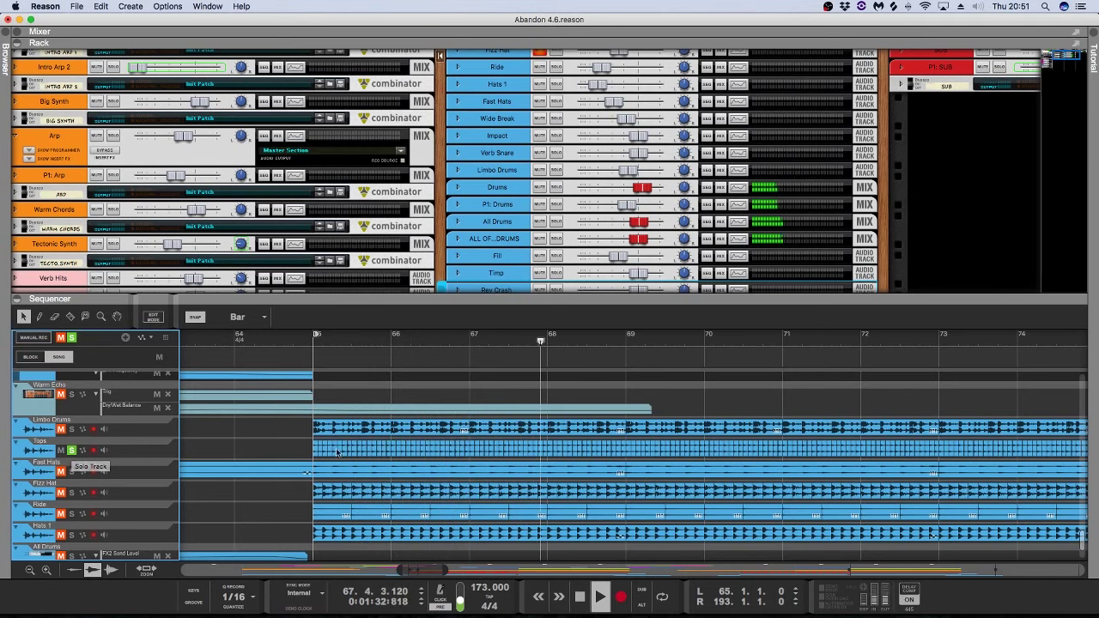
{"action": "key", "text": "space"}
Step: Examine the individual Tops slices up close around bar 65
{"action": "scroll", "coordinate": [309, 452], "scroll_direction": "up", "scroll_amount": 3}
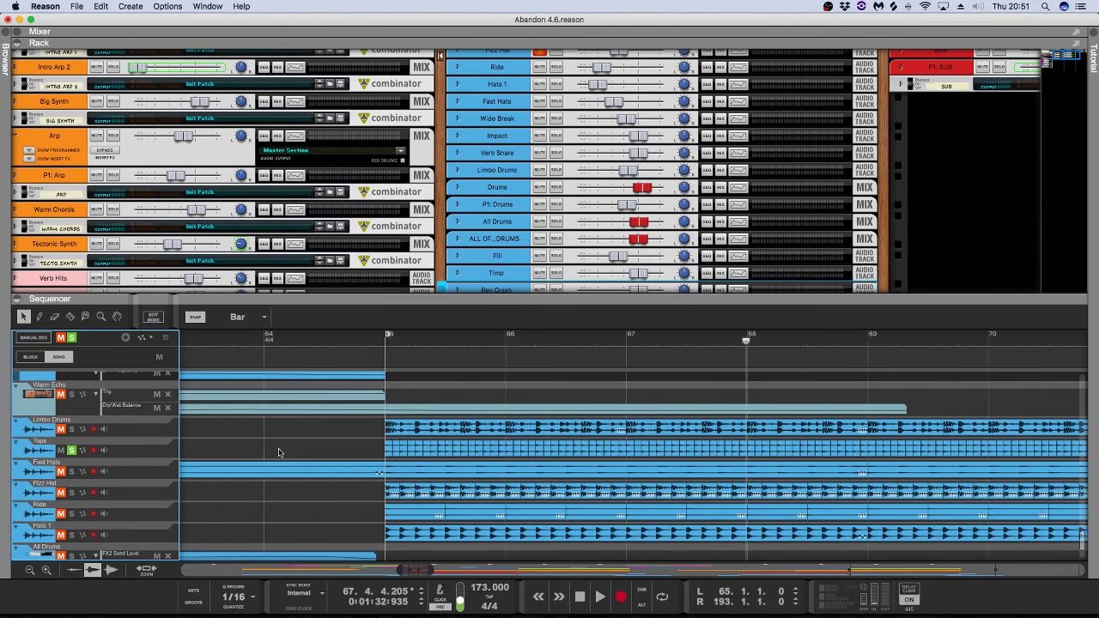
{"action": "scroll", "coordinate": [350, 498], "scroll_direction": "right", "scroll_amount": 2}
{"action": "left_click_drag", "start_coordinate": [436, 573], "coordinate": [414, 572]}
{"action": "left_click", "coordinate": [637, 453]}
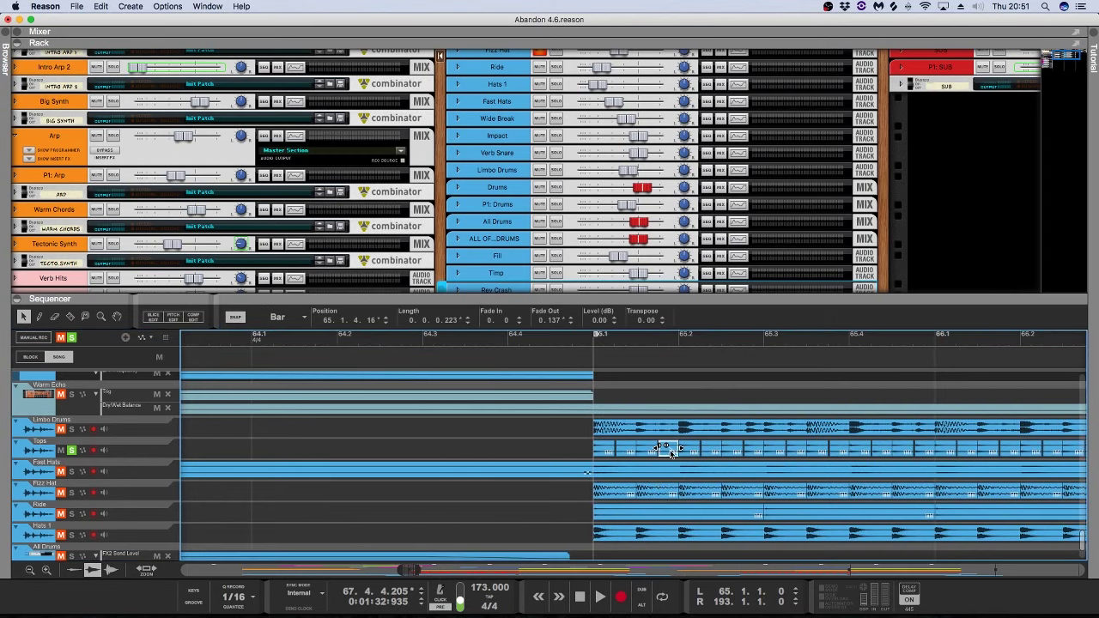
{"action": "left_click", "coordinate": [550, 443]}
Step: Audition Tops and Fast Hats together from bar 65, briefly add Fizz Hat to the solo, and clear the solos
{"action": "left_click_drag", "start_coordinate": [415, 570], "coordinate": [434, 570]}
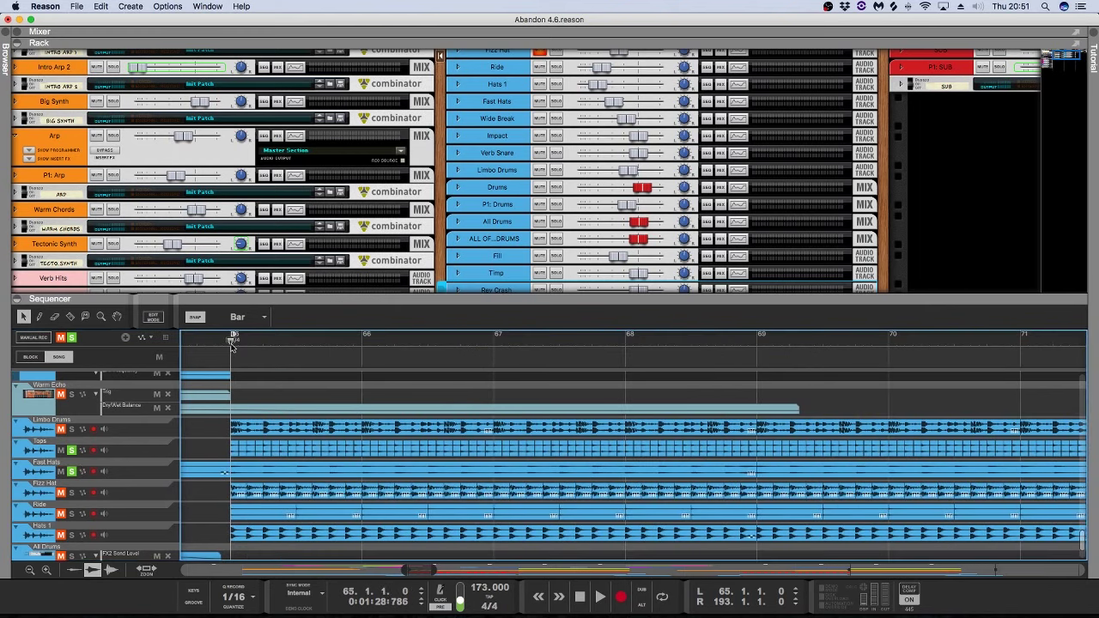
{"action": "key", "text": "space"}
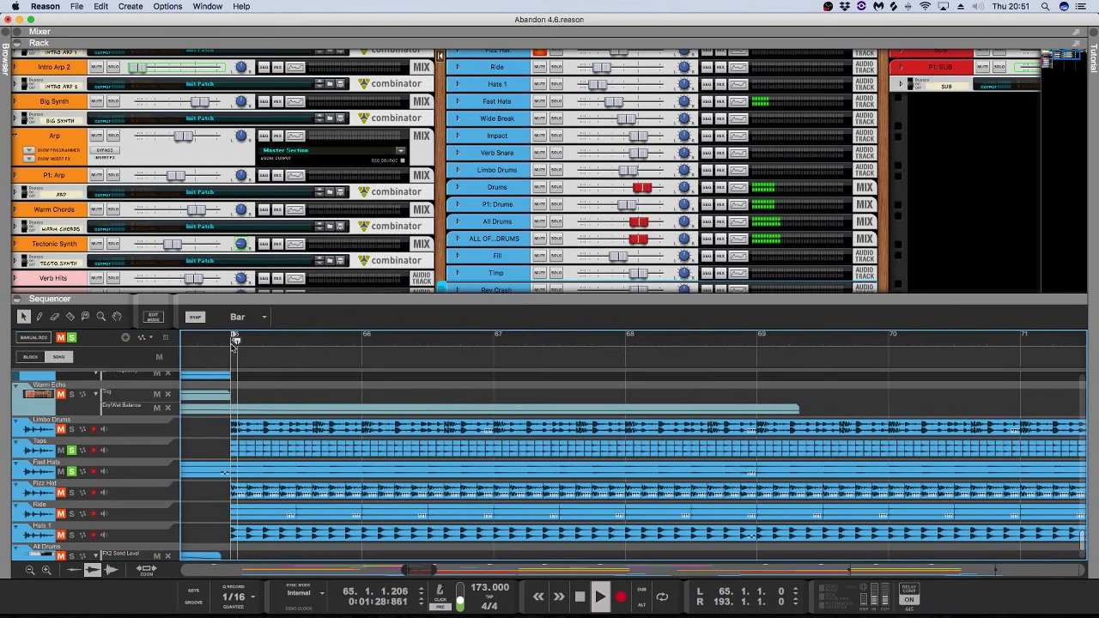
{"action": "left_click", "coordinate": [72, 493]}
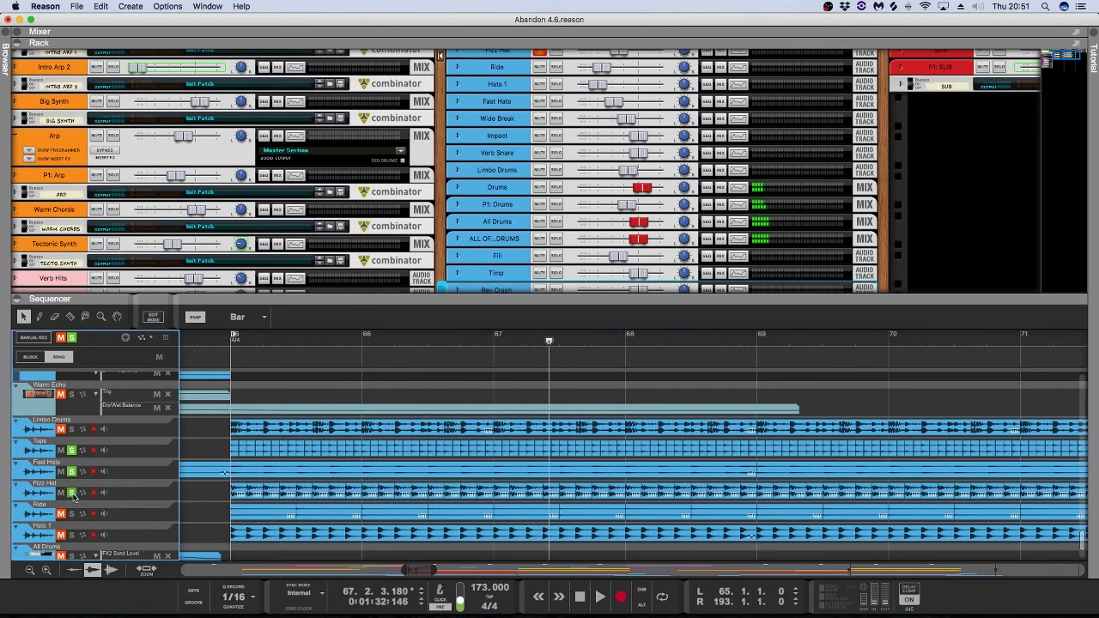
{"action": "left_click", "coordinate": [72, 449]}
{"action": "key", "text": "space"}
{"action": "left_click", "coordinate": [72, 493]}
Step: Solo the Ride track and play it from bar 65
{"action": "left_click", "coordinate": [72, 513]}
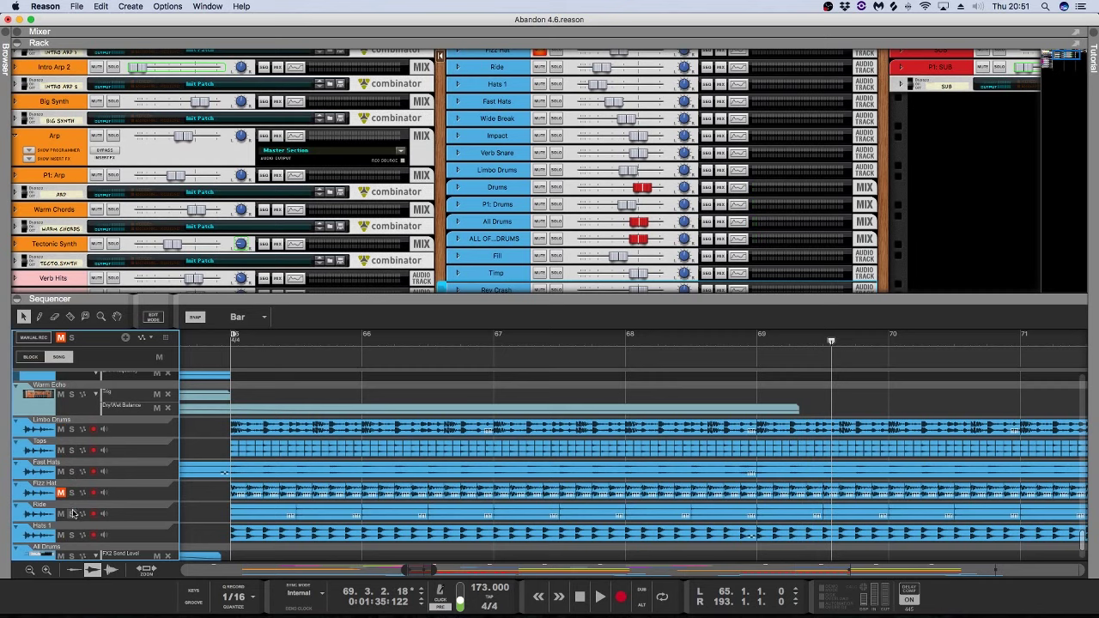
{"action": "left_click", "coordinate": [232, 345]}
{"action": "key", "text": "space"}
{"action": "scroll", "coordinate": [236, 427], "scroll_direction": "down", "scroll_amount": 3}
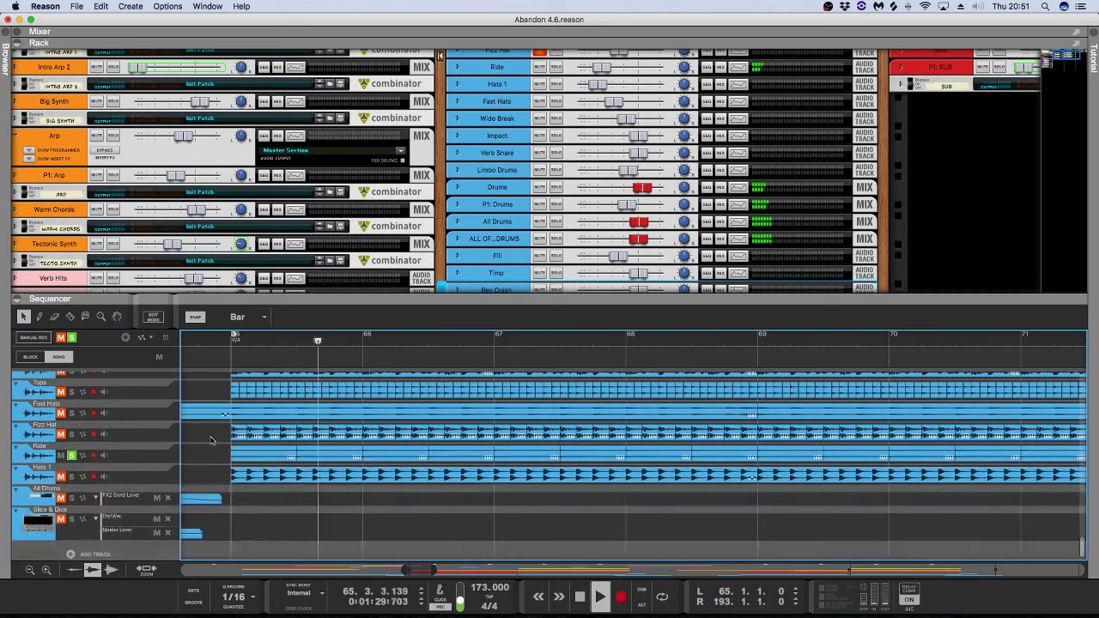
Step: Switch the solo from Ride to Hats 1 during playback, then clear it and return the playhead to bar 65
{"action": "left_click", "coordinate": [72, 477]}
{"action": "left_click", "coordinate": [72, 455]}
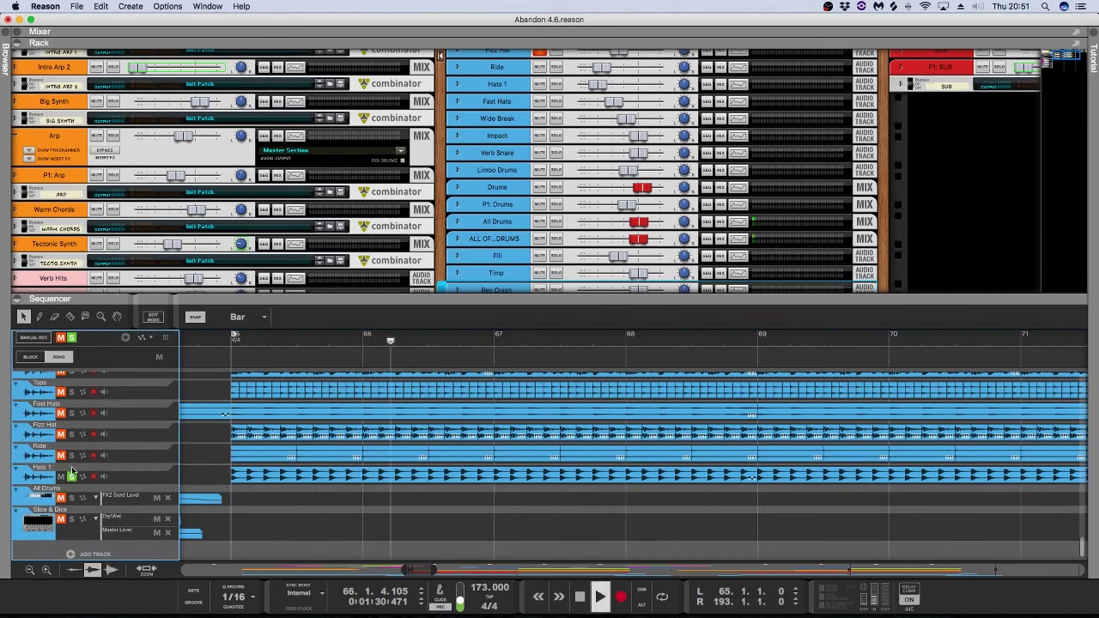
{"action": "left_click", "coordinate": [72, 477]}
{"action": "scroll", "coordinate": [197, 436], "scroll_direction": "up", "scroll_amount": 3}
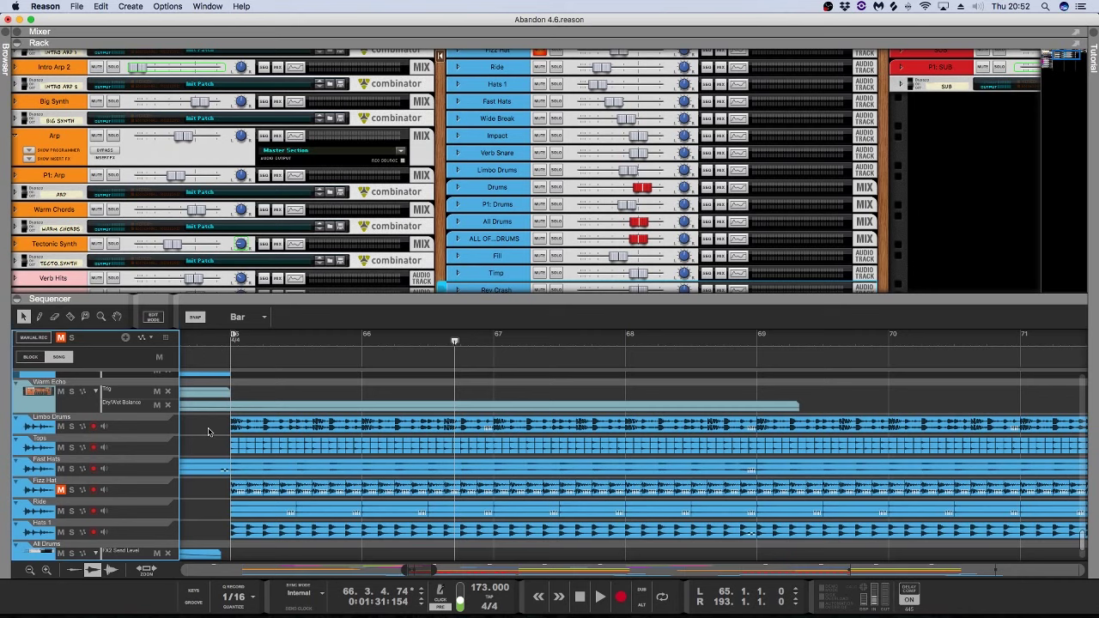
{"action": "left_click", "coordinate": [230, 342]}
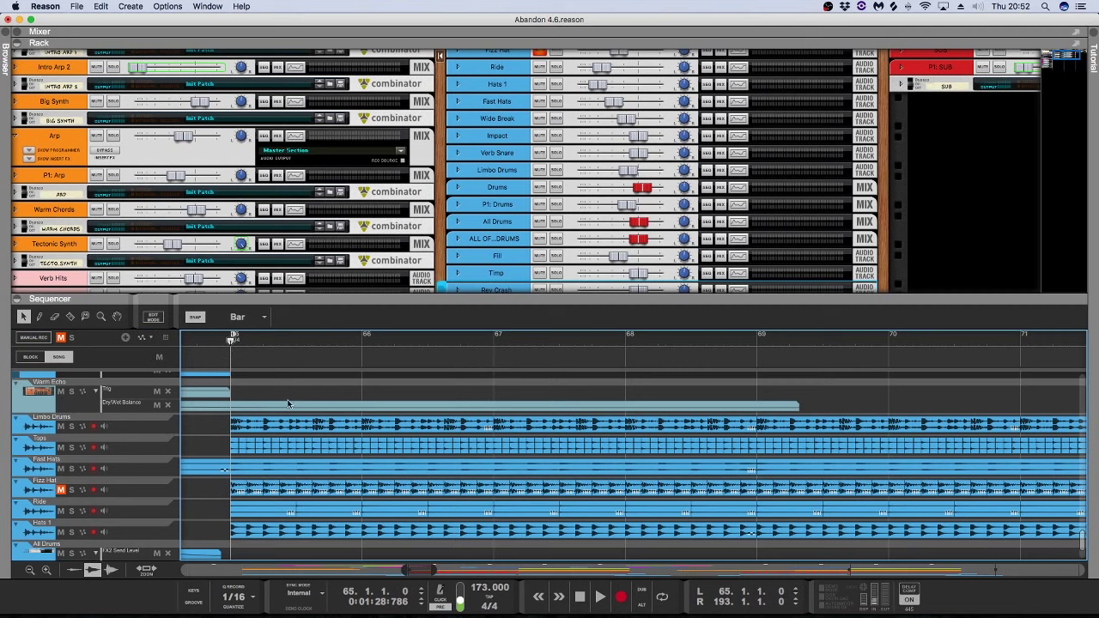
Step: Check the Impact, Verb Snare and Limbo Drums devices in the rack for insert effects, folding each one again
{"action": "left_click", "coordinate": [458, 136]}
{"action": "left_click", "coordinate": [457, 136]}
{"action": "left_click", "coordinate": [458, 153]}
{"action": "left_click", "coordinate": [458, 136]}
{"action": "left_click", "coordinate": [457, 136]}
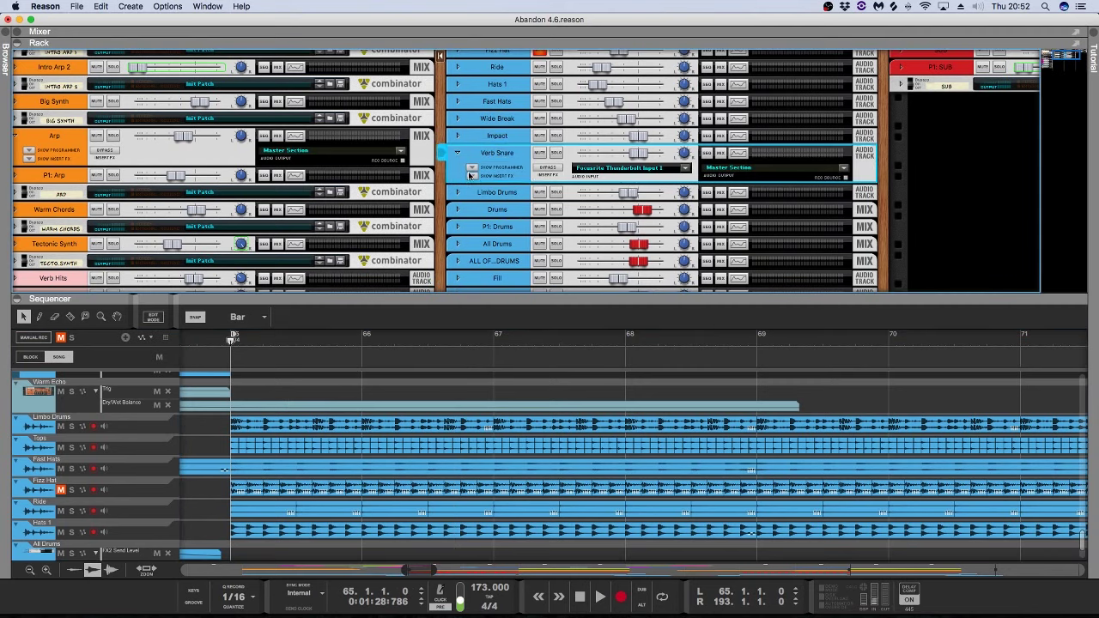
{"action": "left_click", "coordinate": [470, 176]}
{"action": "left_click", "coordinate": [470, 176]}
{"action": "left_click", "coordinate": [458, 152]}
{"action": "left_click", "coordinate": [457, 169]}
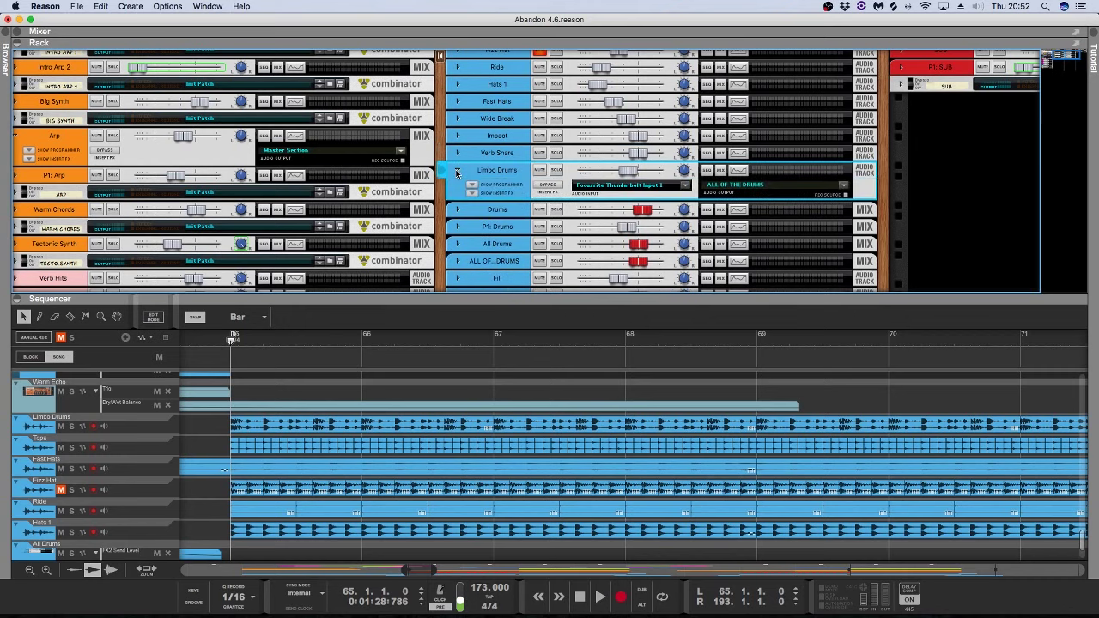
{"action": "left_click", "coordinate": [458, 171]}
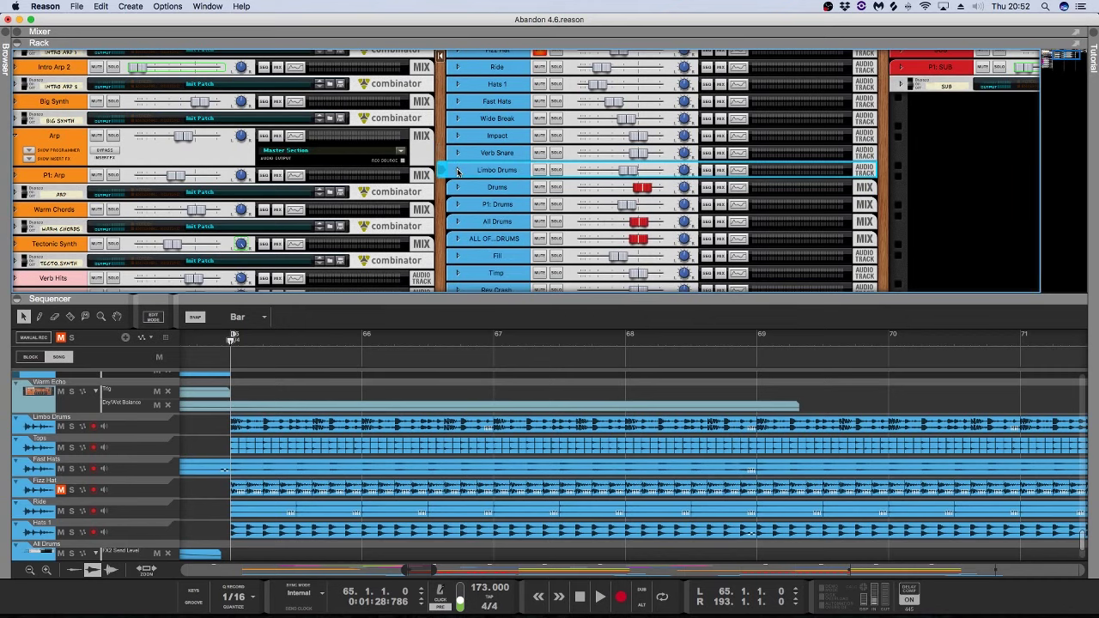
Step: Look over the drum channels in the rack and check the Verb Snare and Impact devices again, leaving them folded
{"action": "left_click", "coordinate": [475, 156]}
{"action": "scroll", "coordinate": [474, 156], "scroll_direction": "up", "scroll_amount": 5}
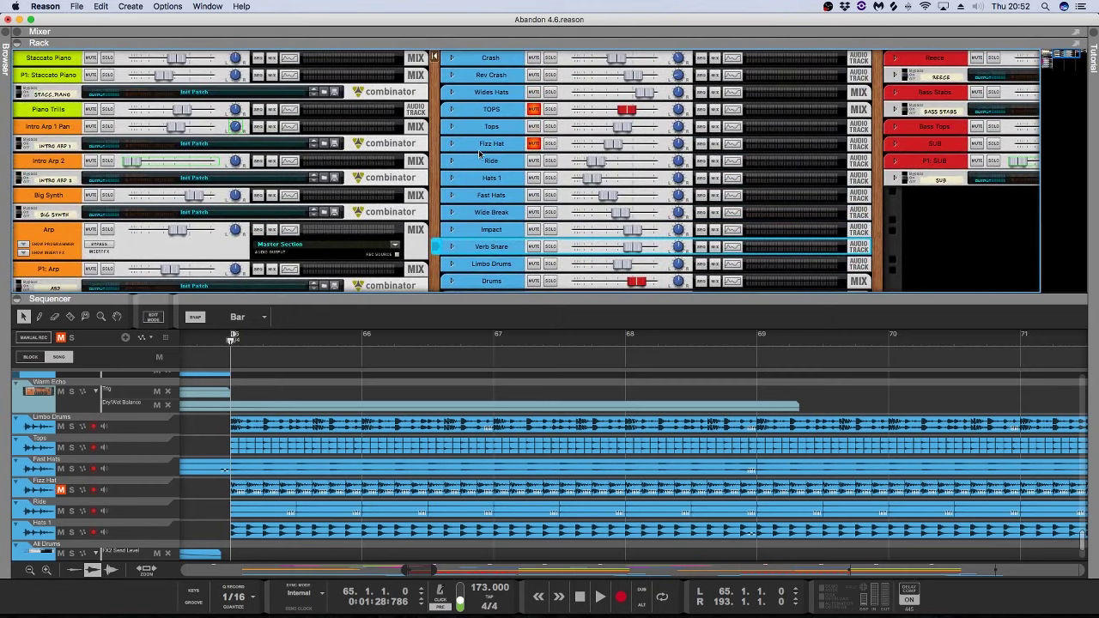
{"action": "left_click", "coordinate": [487, 147]}
{"action": "scroll", "coordinate": [487, 148], "scroll_direction": "down", "scroll_amount": 10}
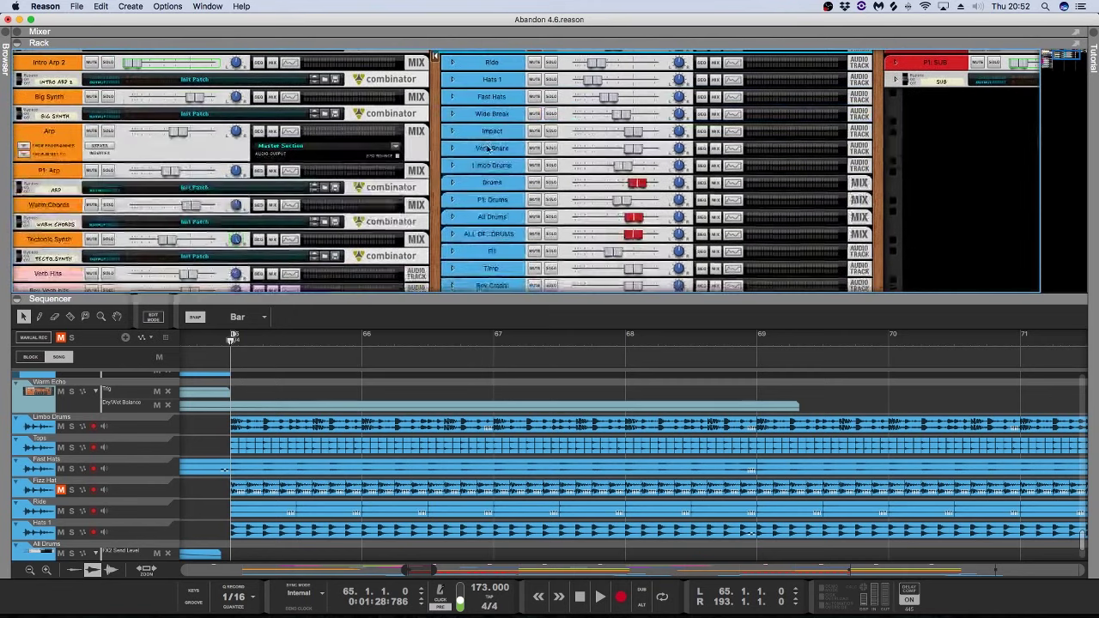
{"action": "scroll", "coordinate": [487, 149], "scroll_direction": "up", "scroll_amount": 2}
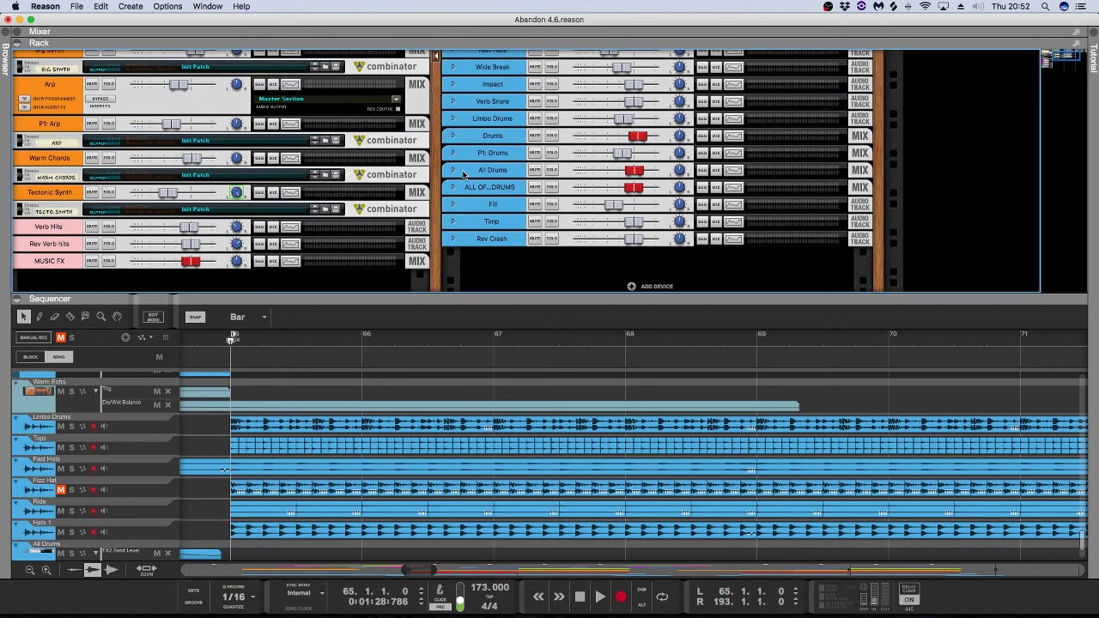
{"action": "left_click", "coordinate": [453, 101]}
{"action": "left_click", "coordinate": [454, 101]}
{"action": "left_click", "coordinate": [453, 84]}
{"action": "left_click", "coordinate": [453, 85]}
Step: Play briefly from bar 65, then solo and unfold the Drums bus to inspect its routing, and restore both
{"action": "key", "text": "space"}
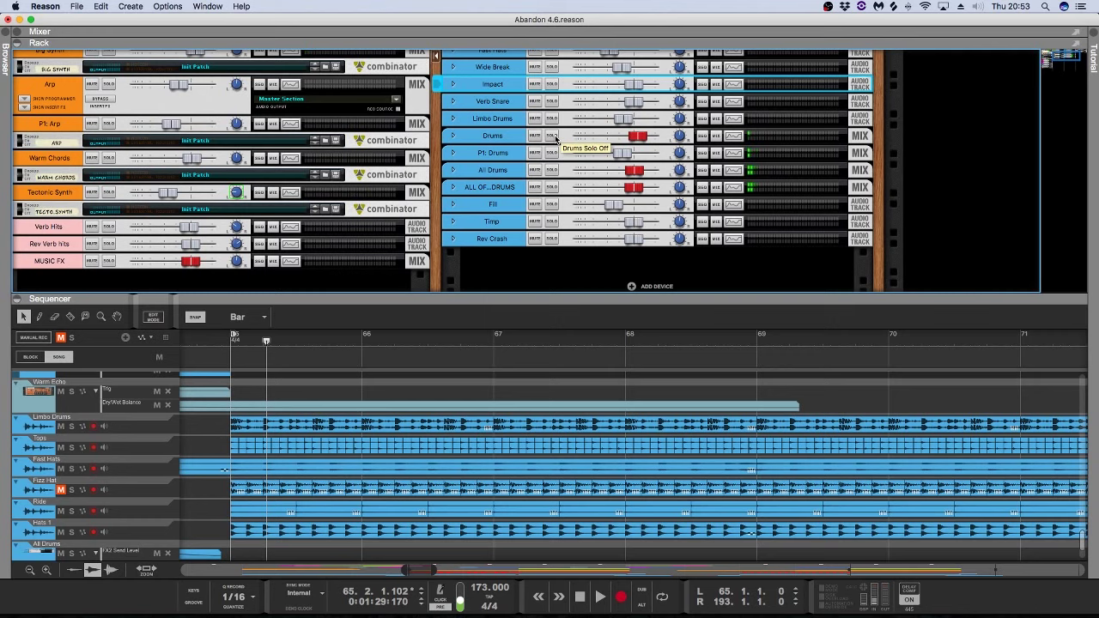
{"action": "left_click", "coordinate": [552, 136]}
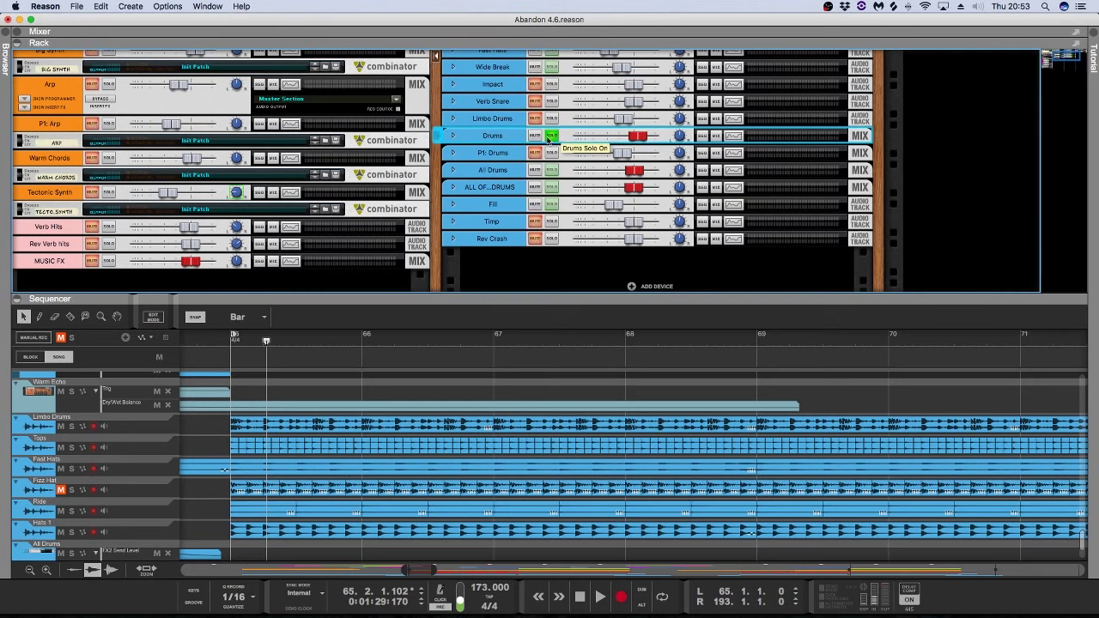
{"action": "left_click", "coordinate": [453, 135]}
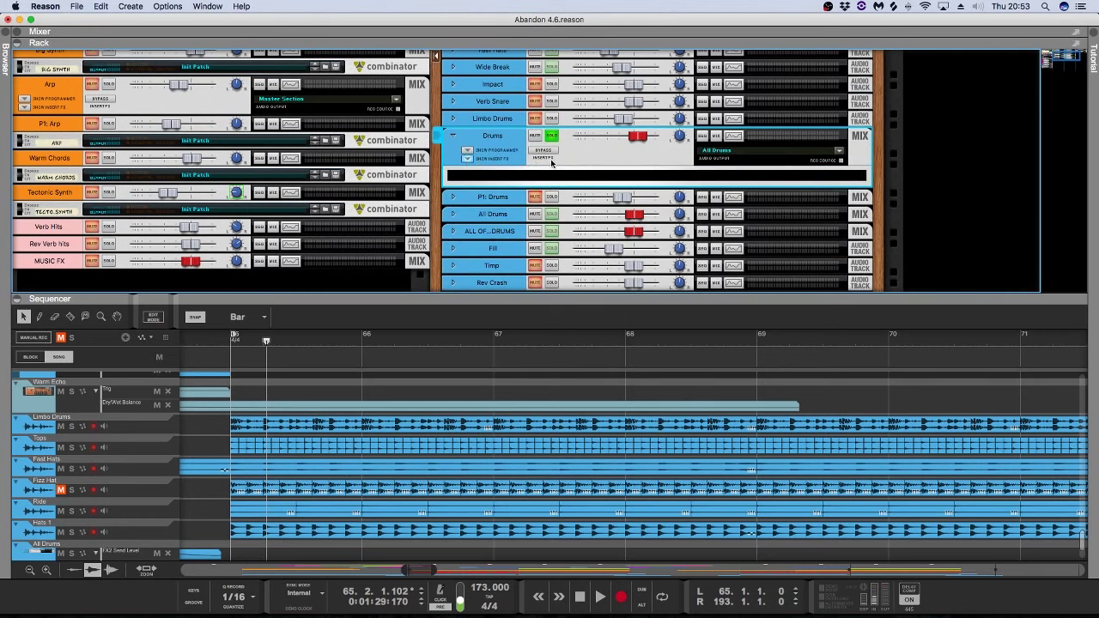
{"action": "scroll", "coordinate": [468, 161], "scroll_direction": "up", "scroll_amount": 3}
{"action": "left_click", "coordinate": [552, 191]}
{"action": "left_click", "coordinate": [449, 192]}
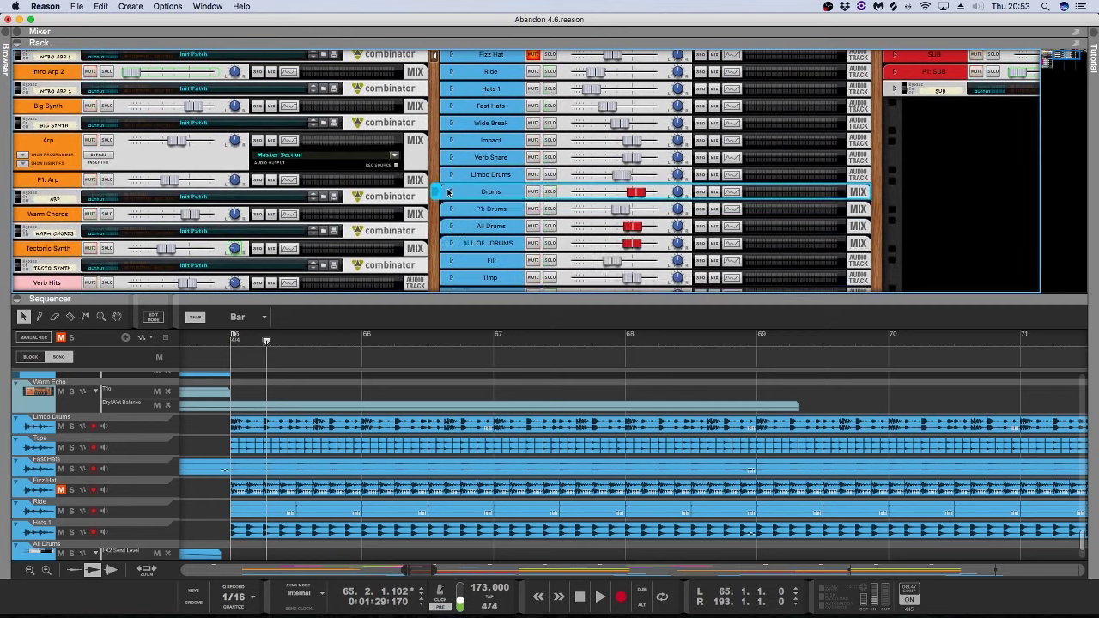
Step: Save the current song and open the recent song Limbo Drums.reason
{"action": "key", "text": "super+s"}
{"action": "left_click", "coordinate": [76, 6]}
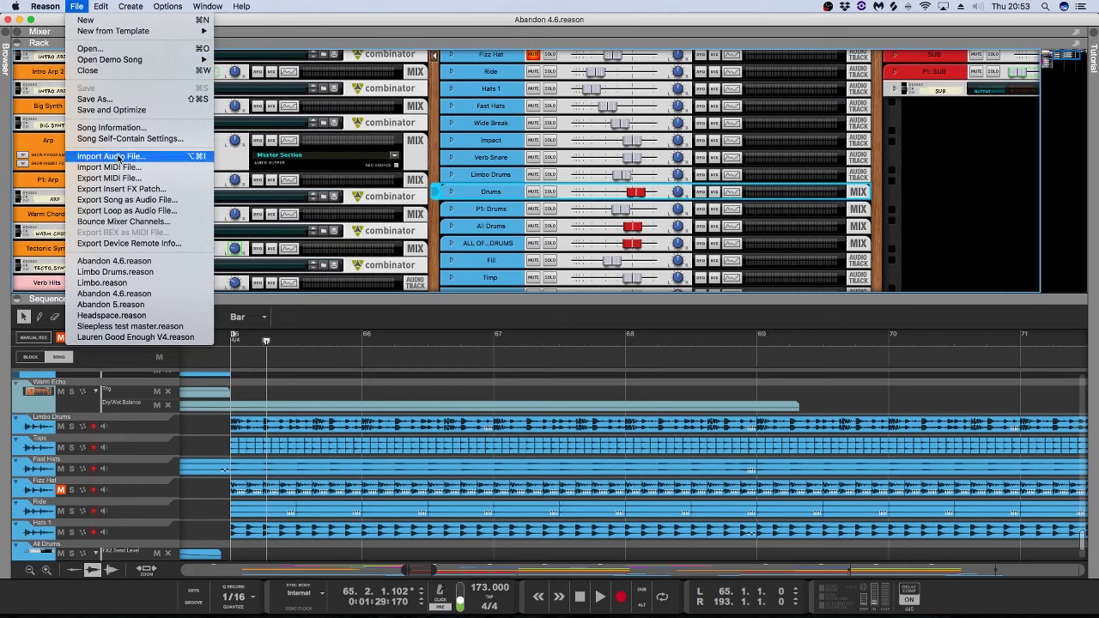
{"action": "left_click", "coordinate": [161, 274]}
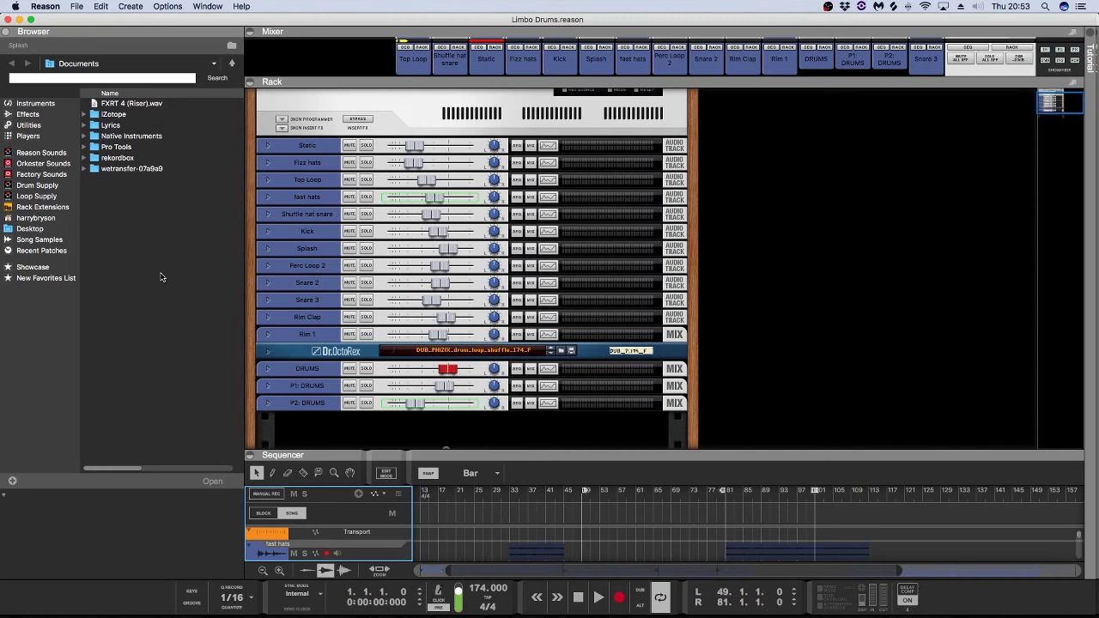
Step: Expand the sequencer and play the drums briefly from bar 49, first all together and again with Kick soloed
{"action": "left_click_drag", "start_coordinate": [613, 453], "coordinate": [613, 451]}
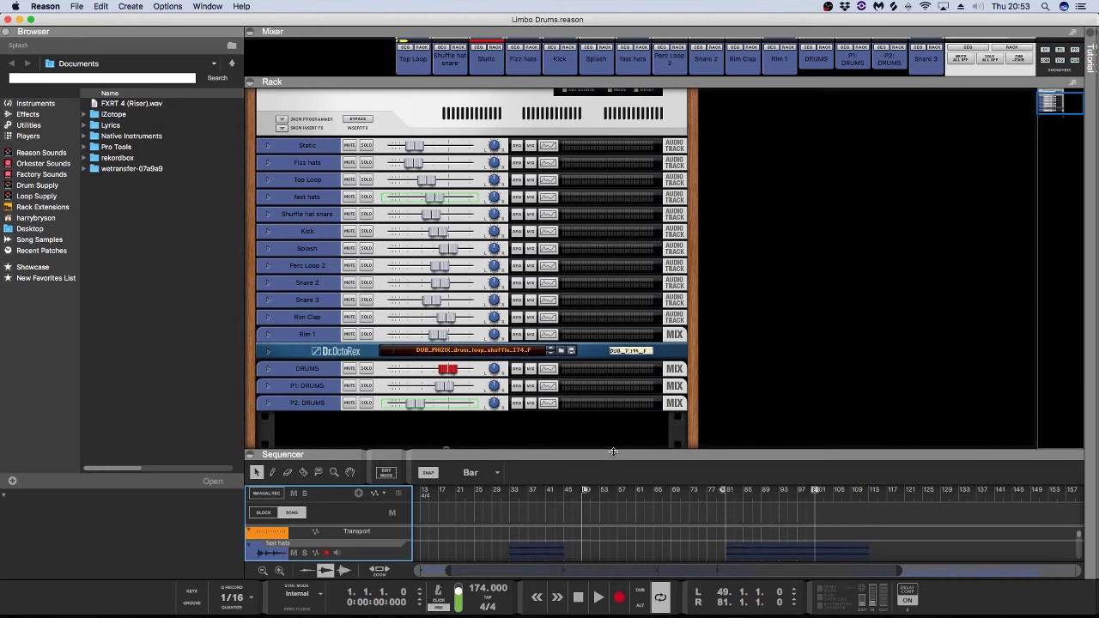
{"action": "key", "text": "F6"}
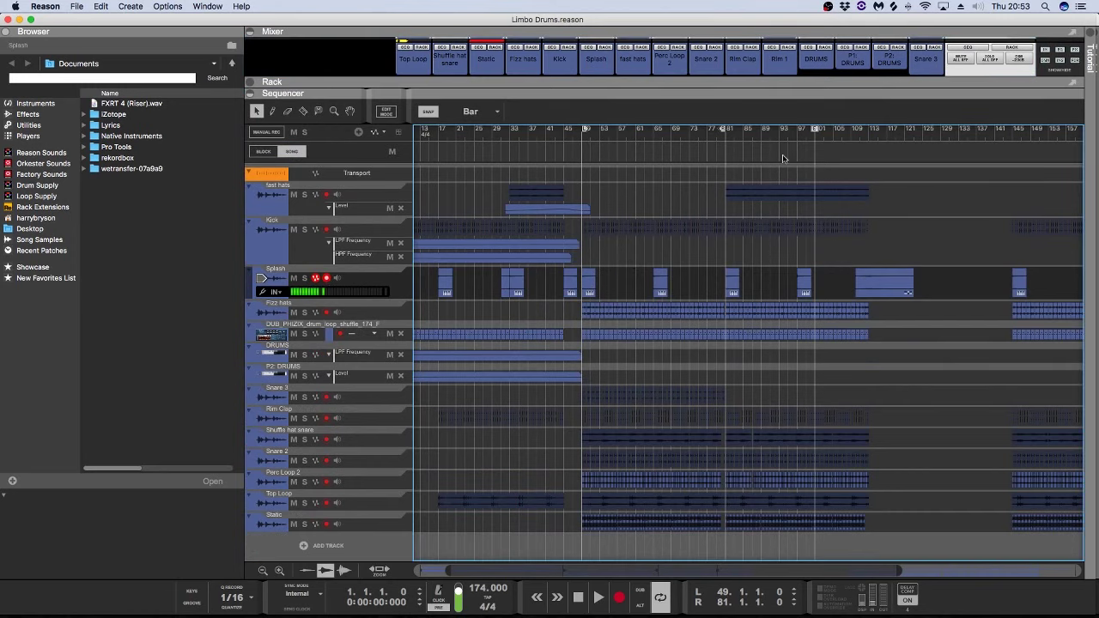
{"action": "left_click", "coordinate": [584, 139]}
{"action": "left_click", "coordinate": [583, 140]}
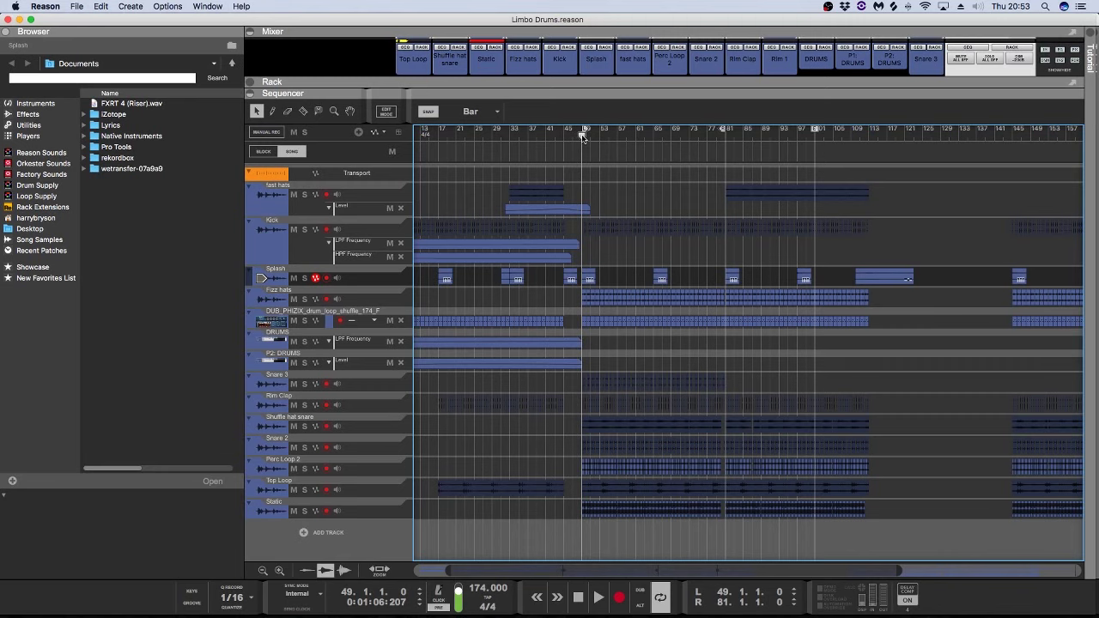
{"action": "key", "text": "space"}
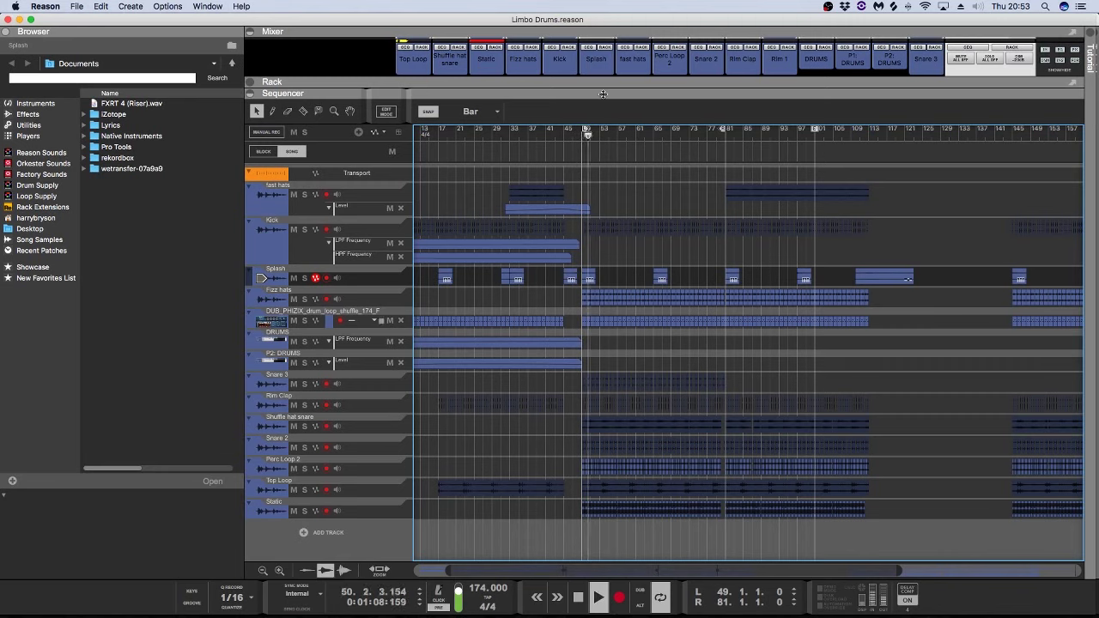
{"action": "key", "text": "space"}
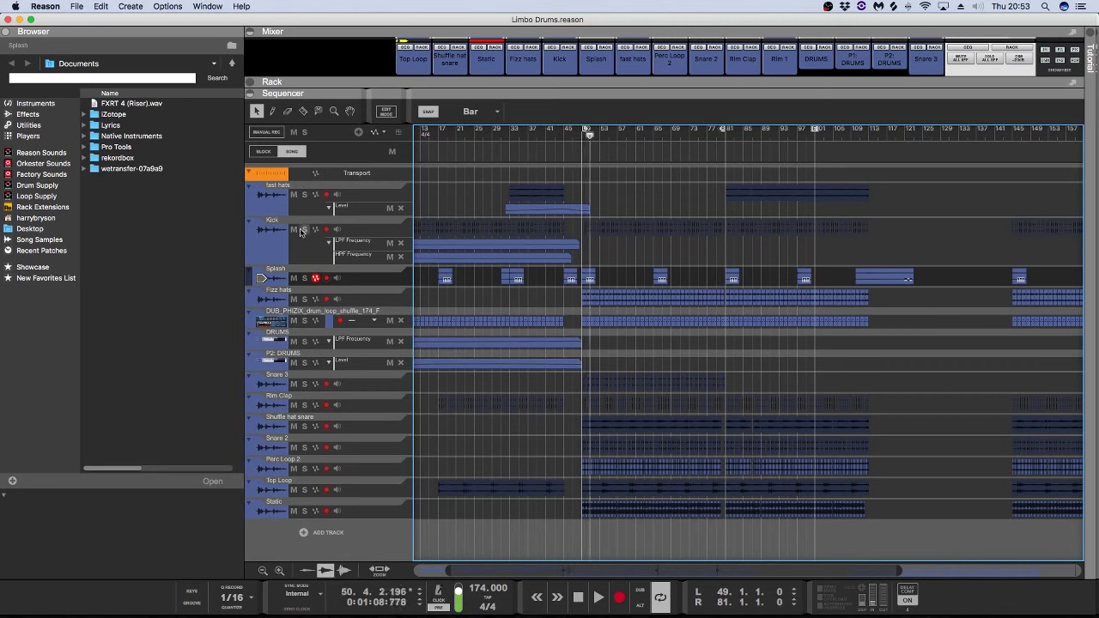
{"action": "left_click", "coordinate": [583, 131]}
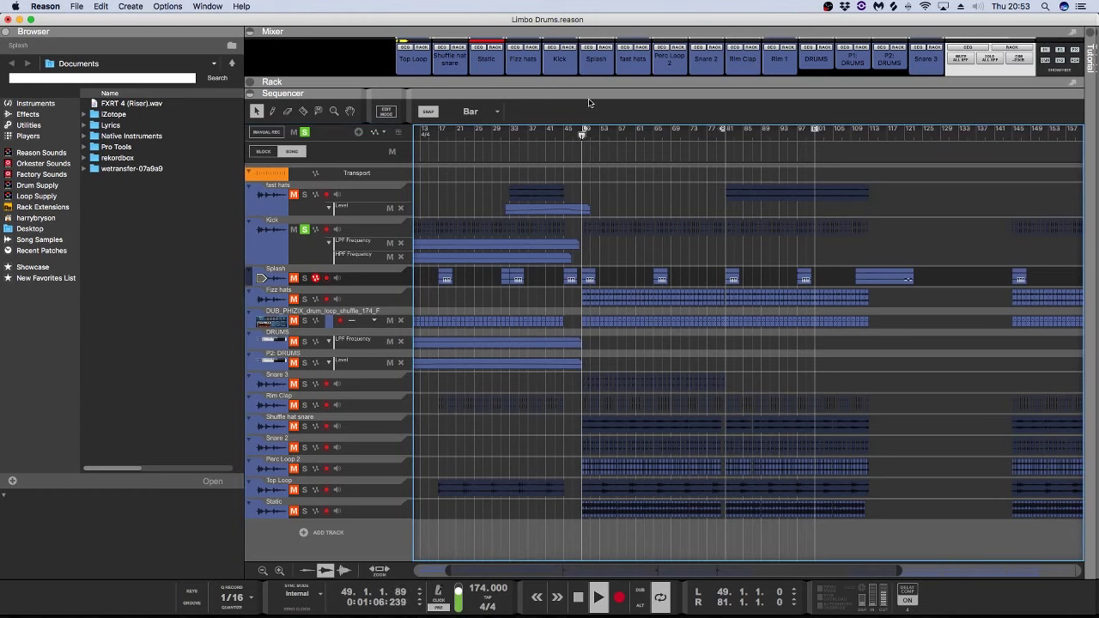
Step: Bring back the rack and unfold the Kick channel with its insert effects shown
{"action": "key", "text": "F6"}
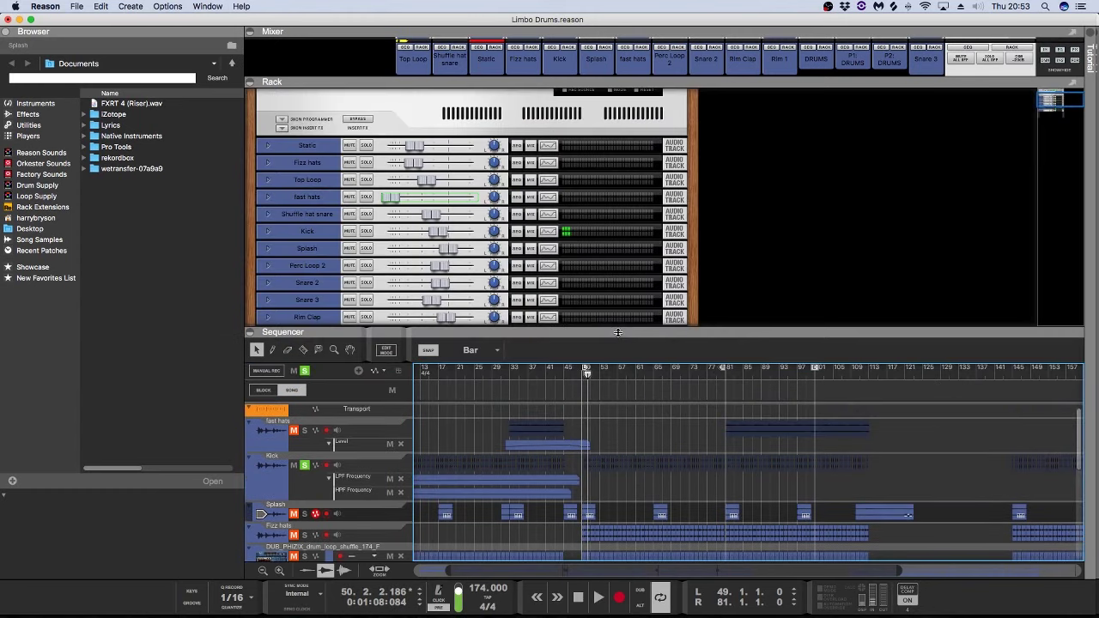
{"action": "left_click", "coordinate": [269, 233]}
{"action": "left_click", "coordinate": [279, 246]}
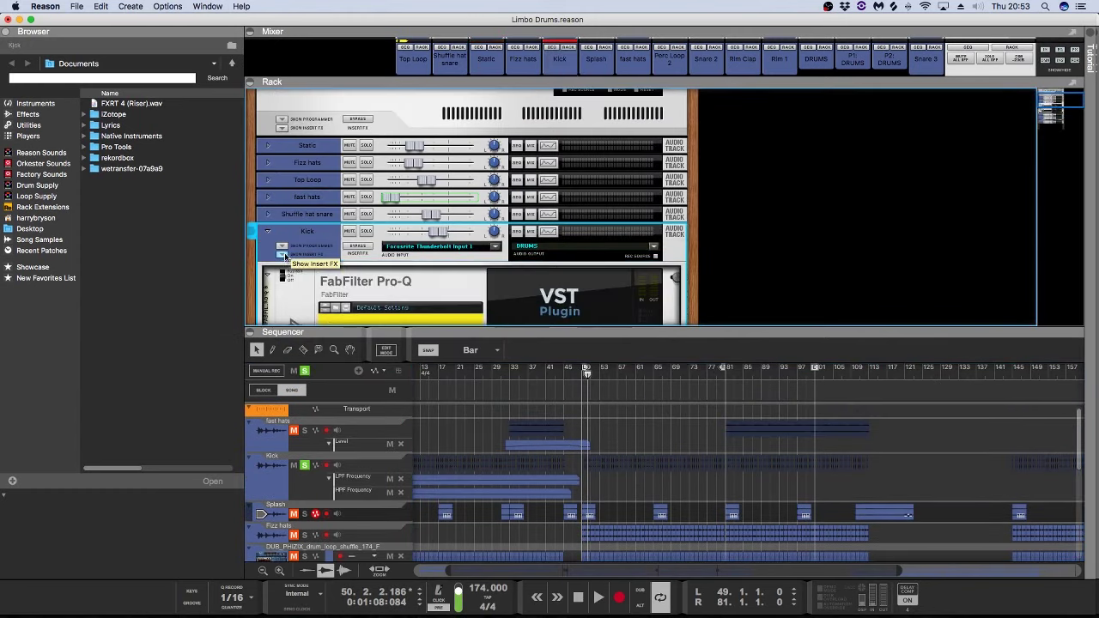
{"action": "scroll", "coordinate": [360, 246], "scroll_direction": "down", "scroll_amount": 3}
{"action": "scroll", "coordinate": [360, 247], "scroll_direction": "down", "scroll_amount": 2}
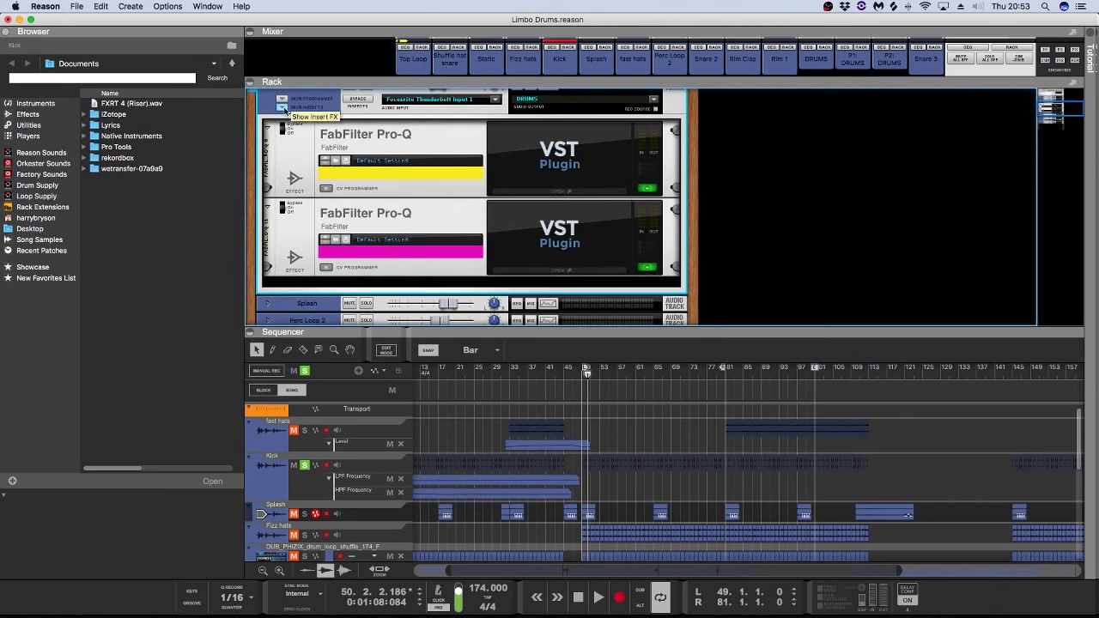
Step: Inspect the Kick's two FabFilter Pro-Q inserts while playing from bar 49, closing the second editor when finished
{"action": "left_click", "coordinate": [543, 190]}
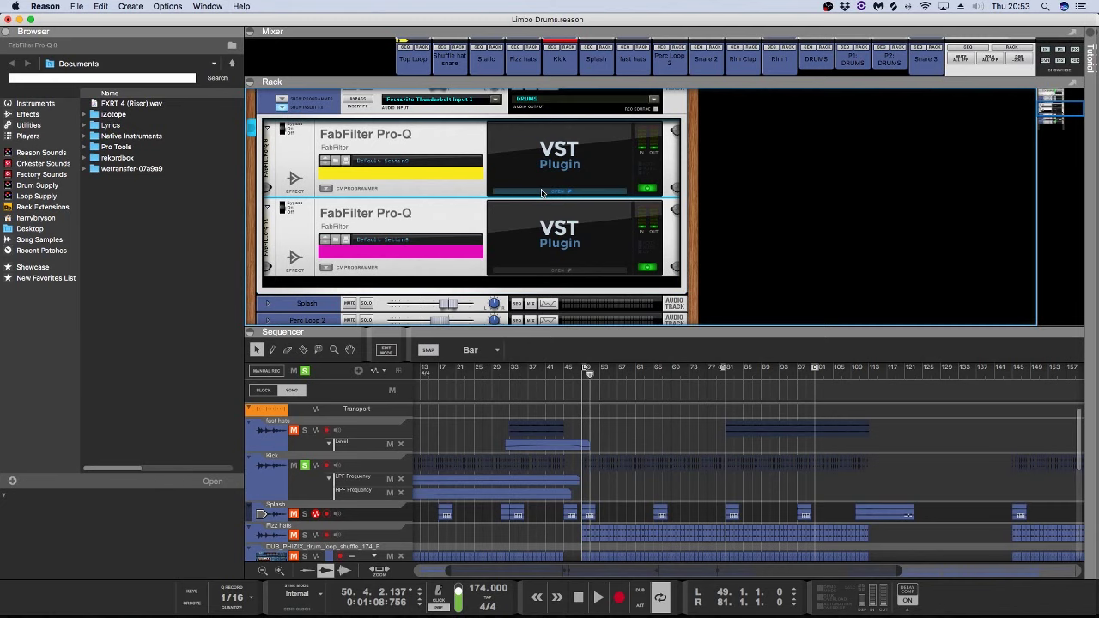
{"action": "left_click", "coordinate": [584, 369]}
{"action": "key", "text": "space"}
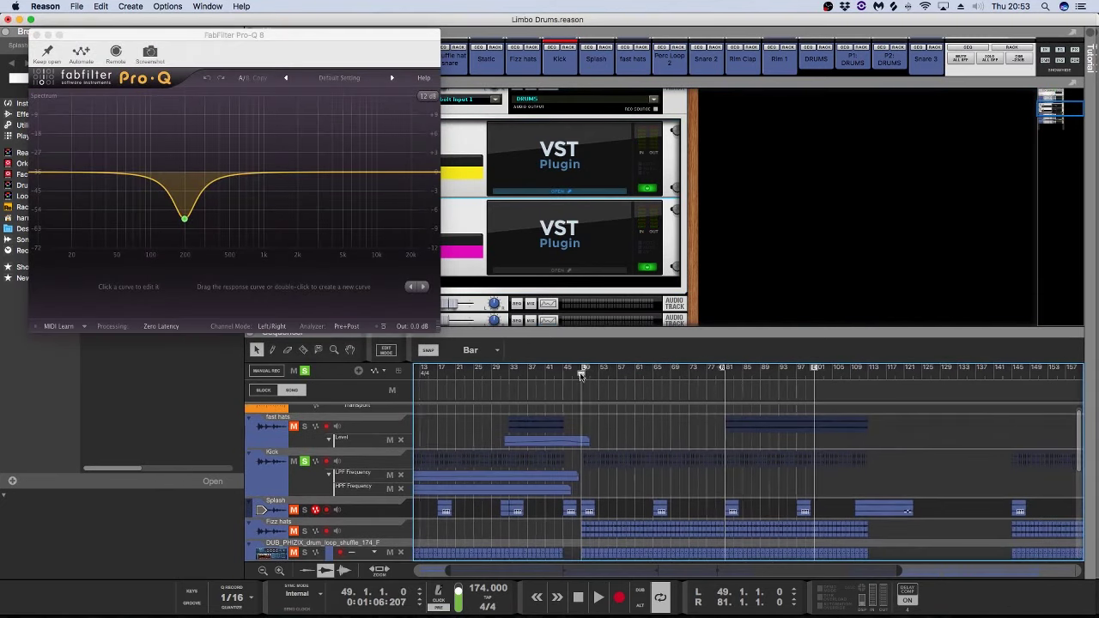
{"action": "left_click", "coordinate": [552, 273]}
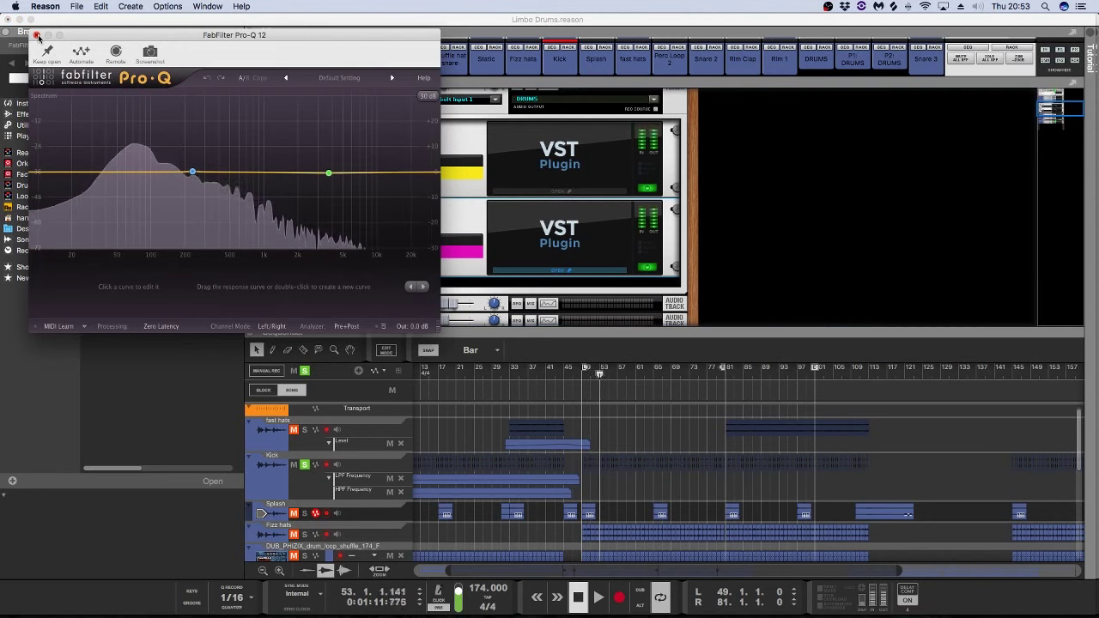
{"action": "left_click", "coordinate": [37, 36]}
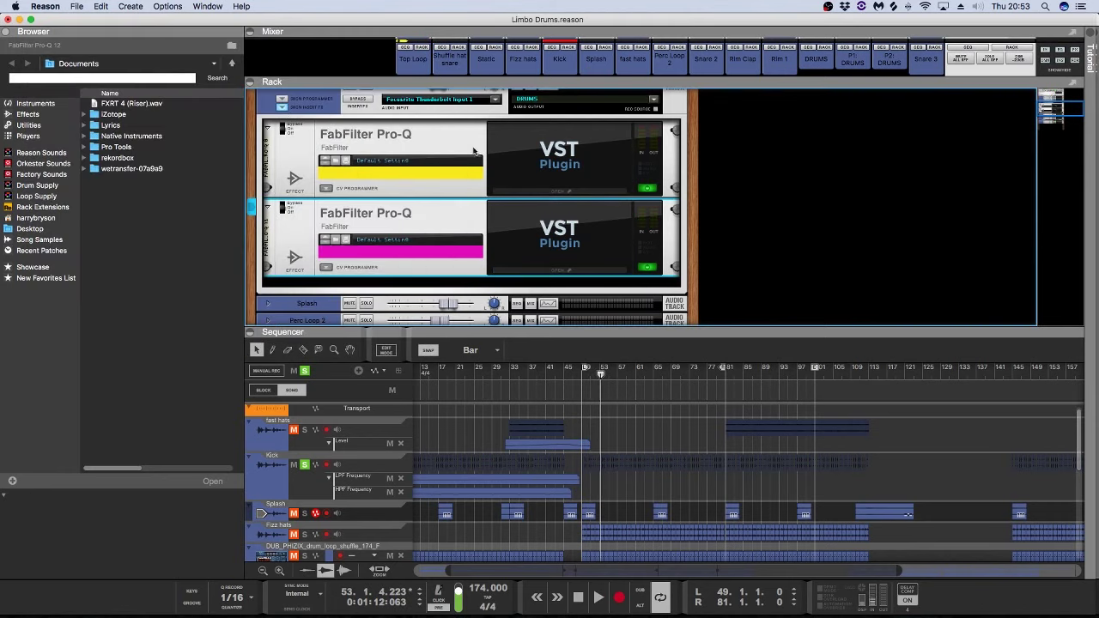
Step: Reopen the Kick's first FabFilter Pro-Q, watch its curve while playing from bar 49, and close and fold the channel
{"action": "left_click", "coordinate": [568, 191]}
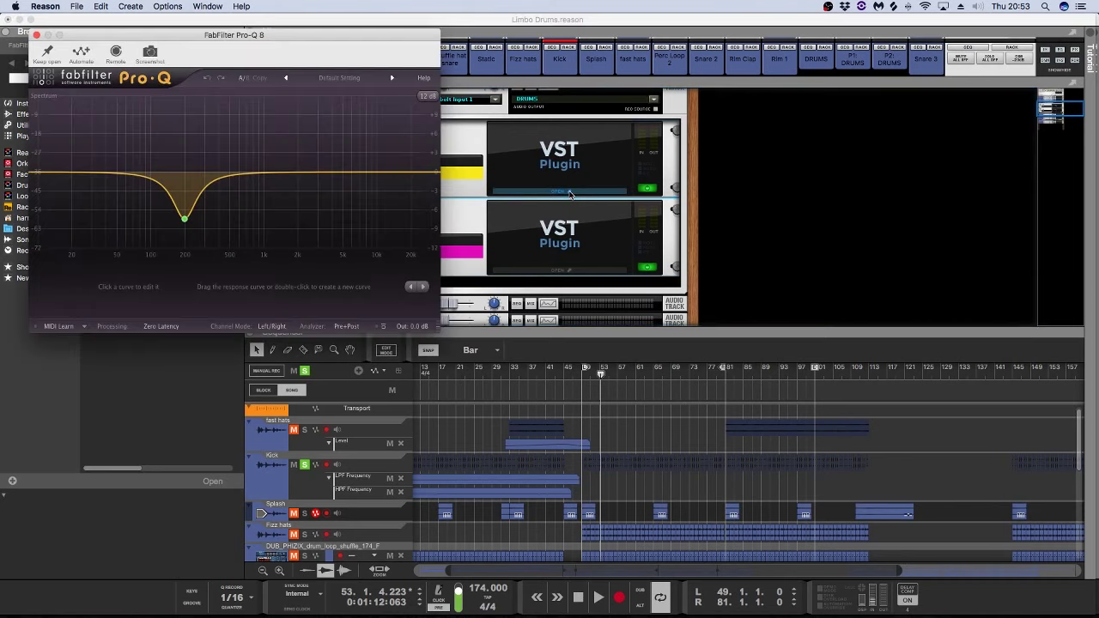
{"action": "left_click", "coordinate": [582, 392]}
{"action": "key", "text": "space"}
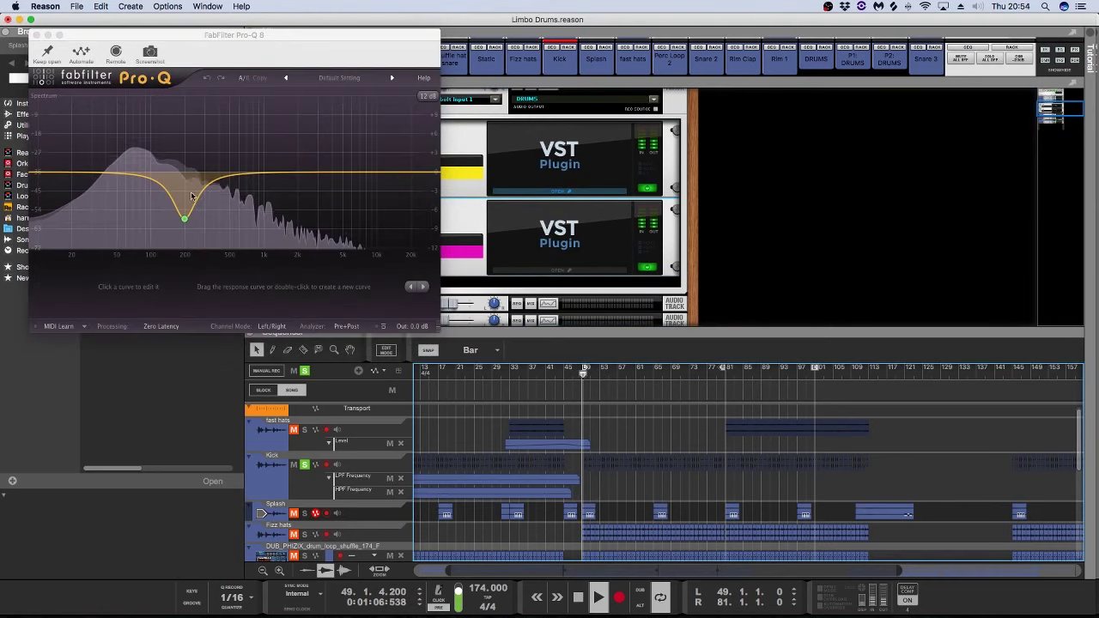
{"action": "left_click", "coordinate": [36, 34]}
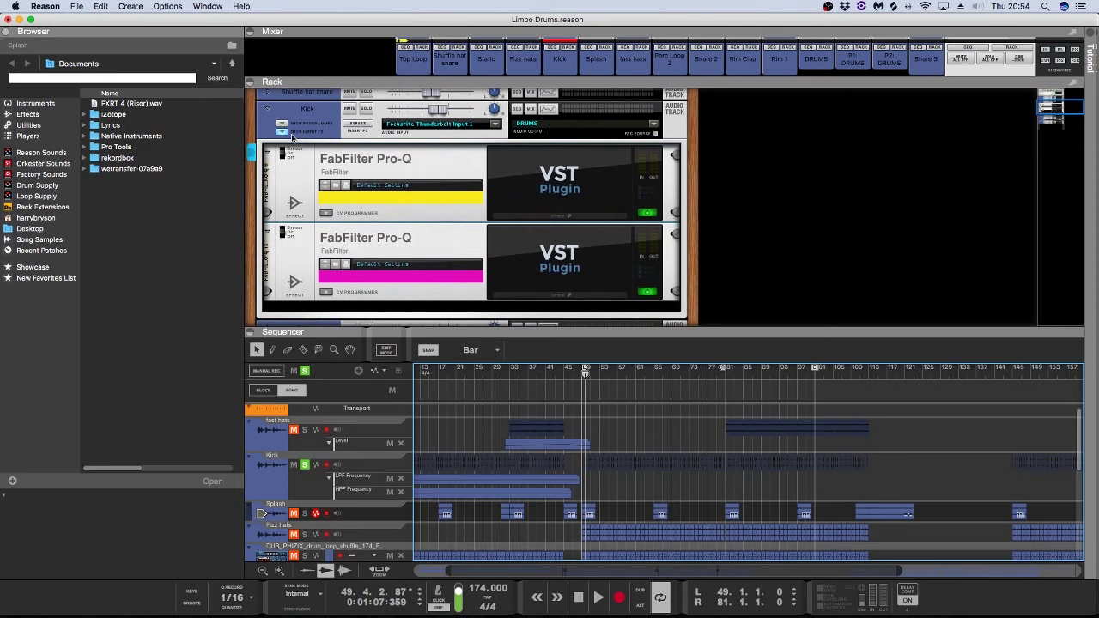
{"action": "left_click", "coordinate": [268, 110]}
{"action": "scroll", "coordinate": [343, 155], "scroll_direction": "up", "scroll_amount": 3}
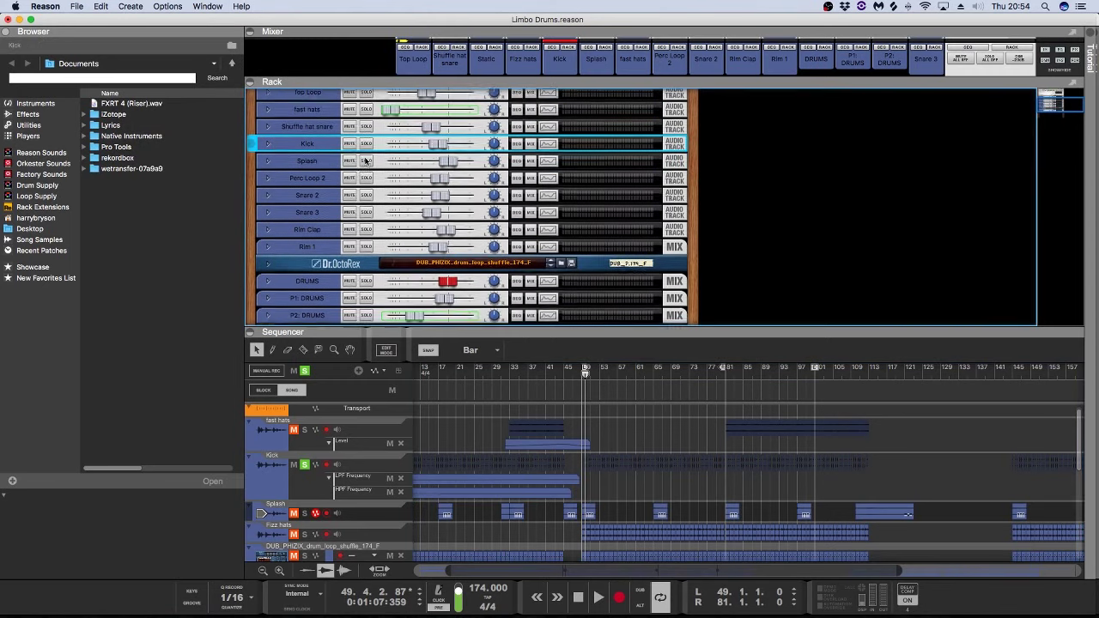
Step: Toggle the Static channel's solo on and off, and audition Snare 2 soloed
{"action": "scroll", "coordinate": [343, 150], "scroll_direction": "up", "scroll_amount": 4}
{"action": "left_click", "coordinate": [367, 128]}
{"action": "left_click", "coordinate": [367, 129]}
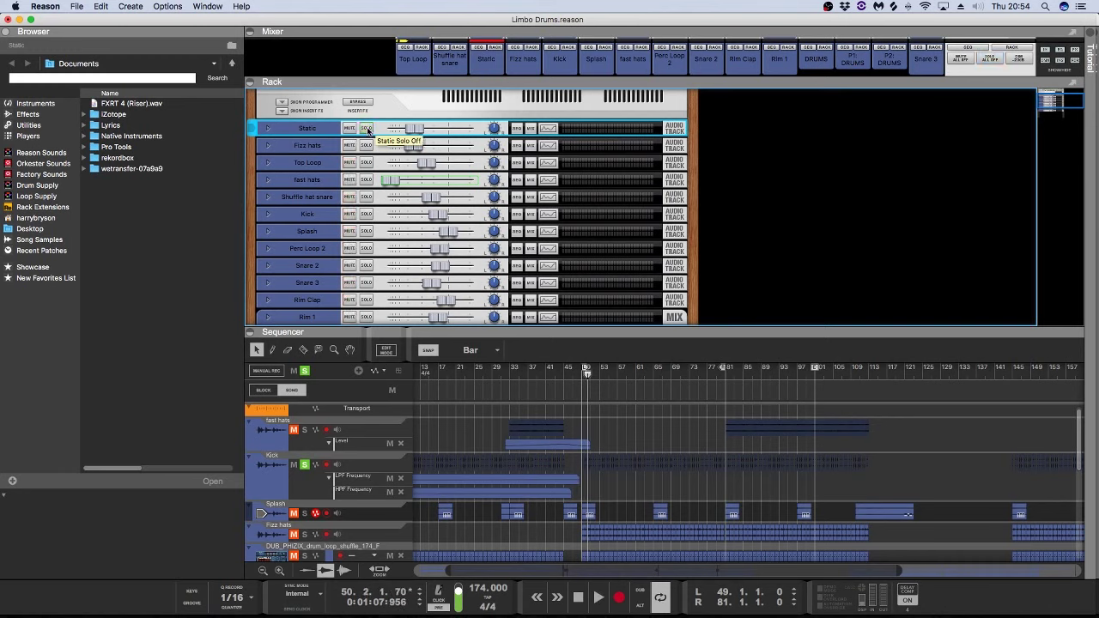
{"action": "left_click", "coordinate": [366, 265]}
{"action": "key", "text": "space"}
{"action": "scroll", "coordinate": [605, 464], "scroll_direction": "down", "scroll_amount": 3}
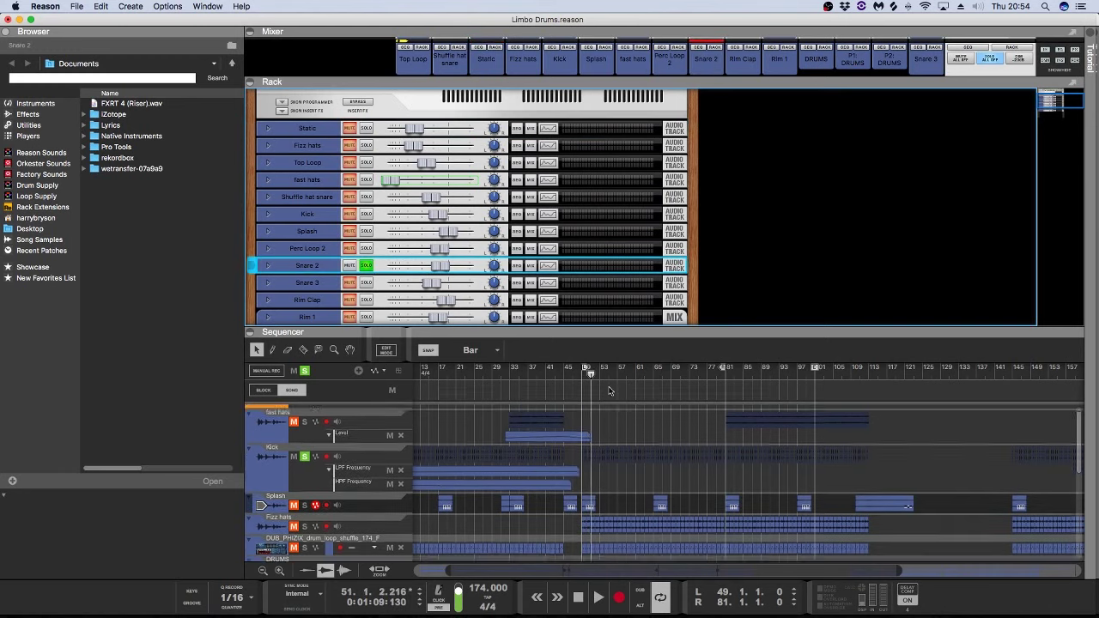
Step: Clear the sequencer track solo, return to bar 49, and solo Snare 3, Rim Clap and Rim 1 alongside Snare 2
{"action": "left_click", "coordinate": [300, 369]}
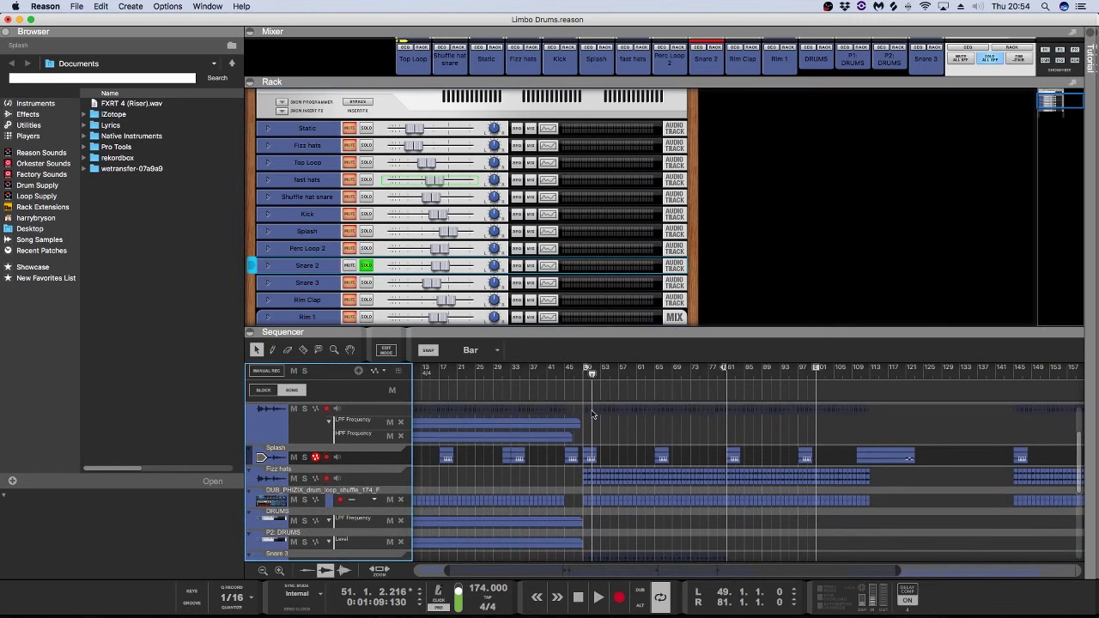
{"action": "left_click", "coordinate": [585, 375]}
{"action": "scroll", "coordinate": [387, 269], "scroll_direction": "down", "scroll_amount": 2}
{"action": "scroll", "coordinate": [387, 269], "scroll_direction": "down", "scroll_amount": 3}
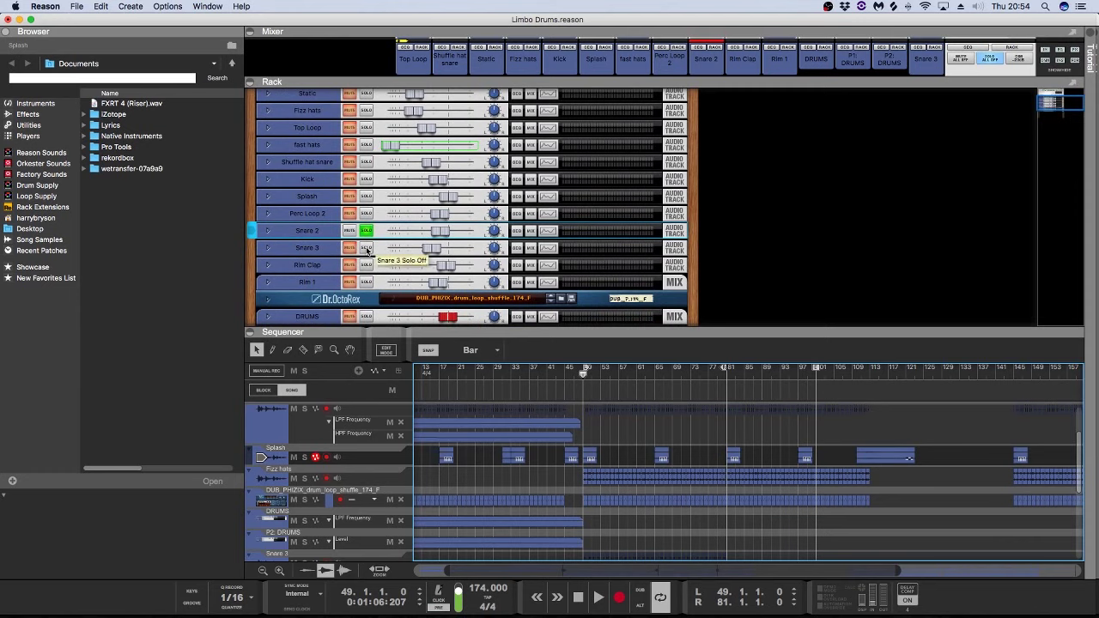
{"action": "left_click", "coordinate": [367, 248]}
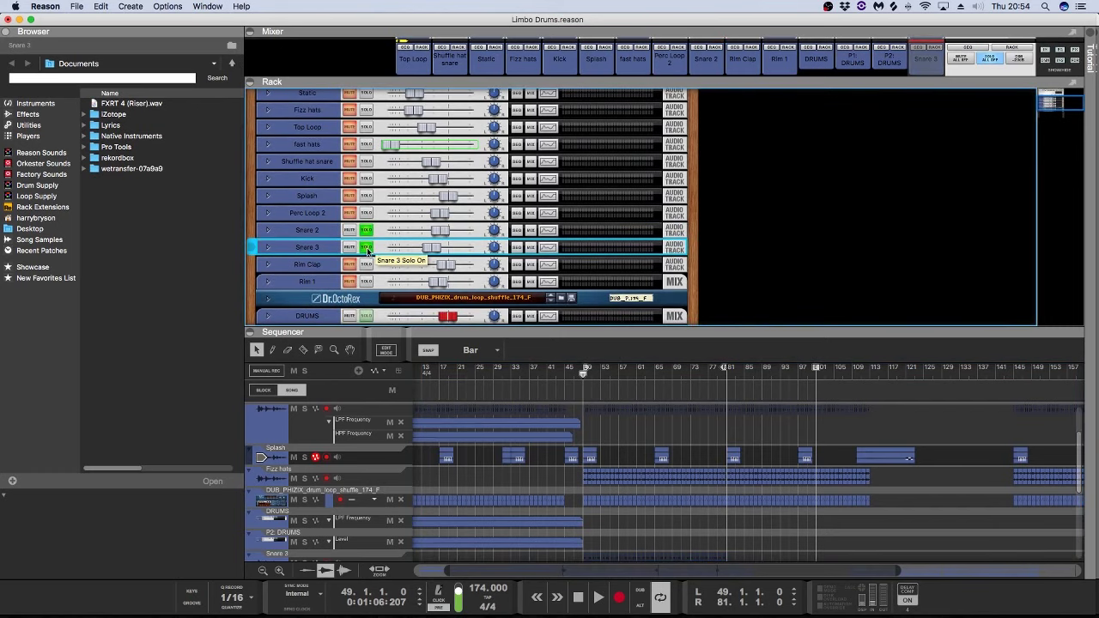
{"action": "left_click", "coordinate": [365, 264]}
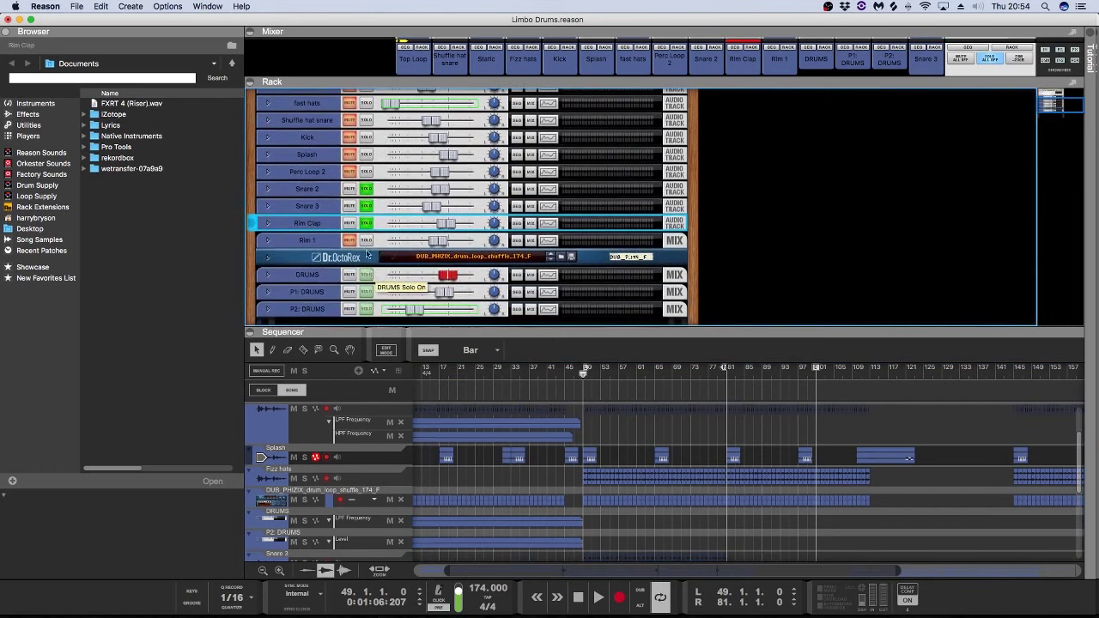
{"action": "left_click", "coordinate": [366, 241]}
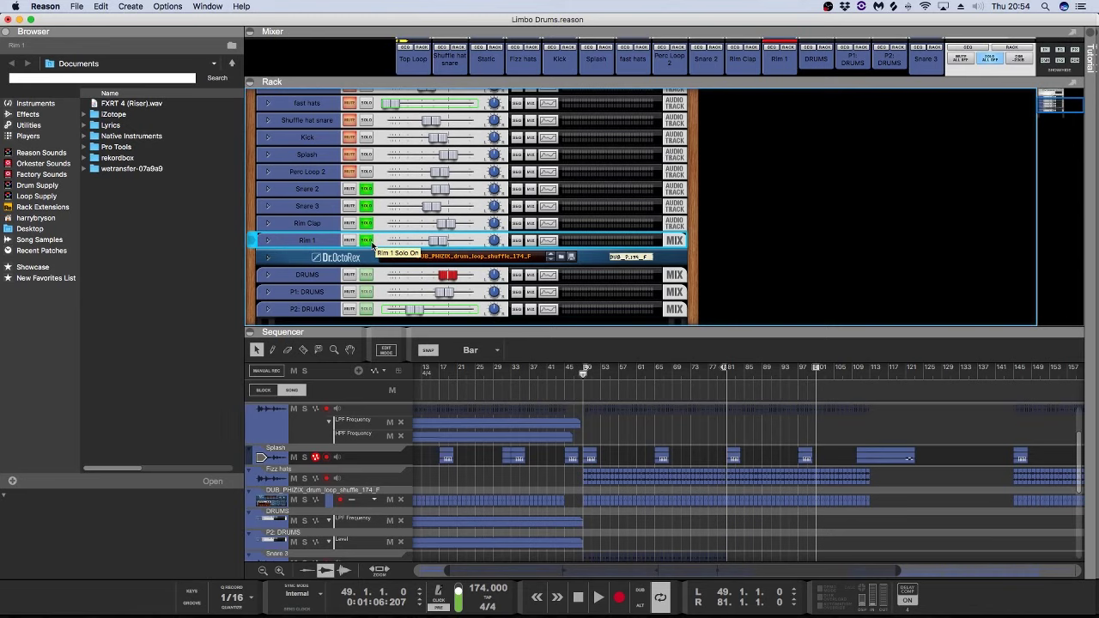
Step: Unfold the Dr. OctoRex drum loop device to inspect it, start playback, and fold the device again
{"action": "left_click", "coordinate": [268, 257]}
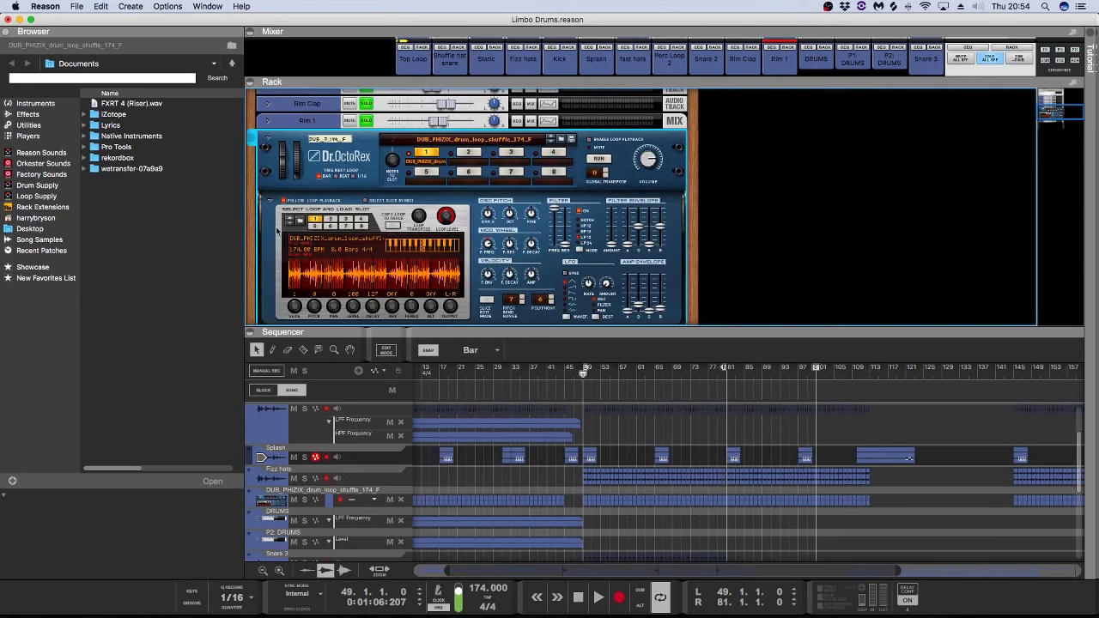
{"action": "key", "text": "space"}
{"action": "left_click", "coordinate": [270, 130]}
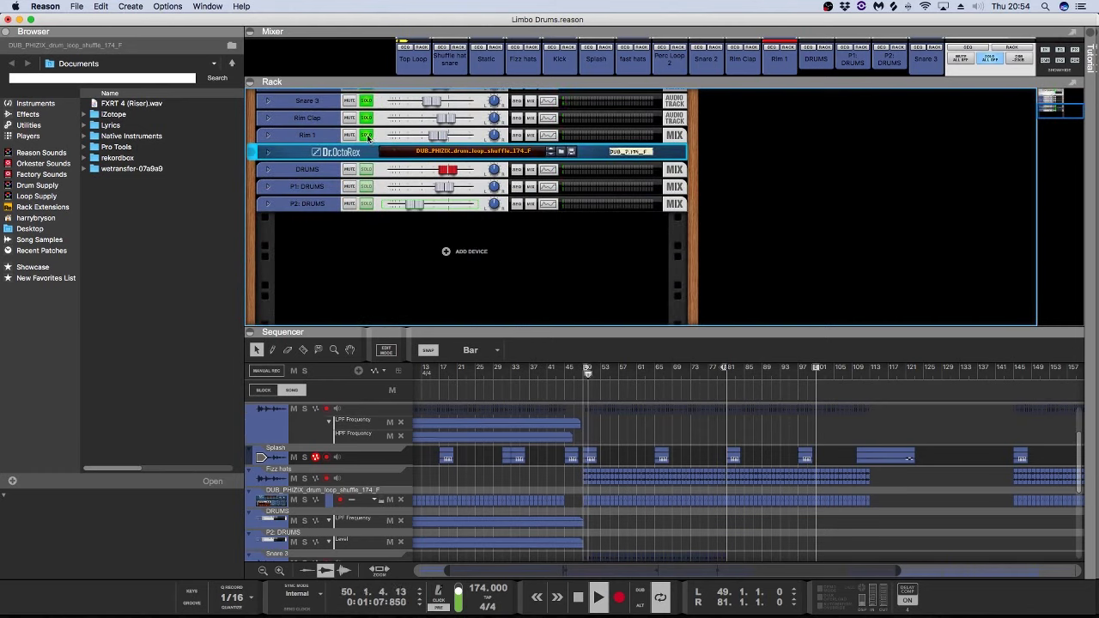
Step: Isolate the Rim 1 channel during playback by leaving it as the only soloed drum layer
{"action": "left_click", "coordinate": [348, 135]}
{"action": "left_click", "coordinate": [364, 136]}
{"action": "left_click", "coordinate": [364, 156]}
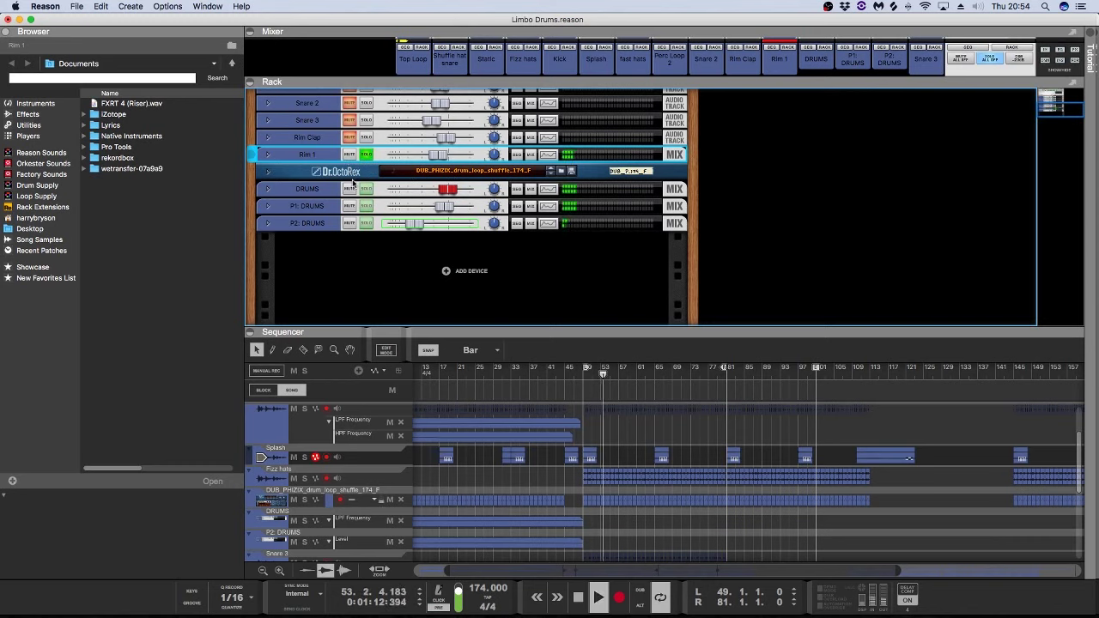
Step: Unfold Rim 1 with its insert effects shown, and inspect the FabFilter Saturn settings before closing its editor
{"action": "scroll", "coordinate": [358, 181], "scroll_direction": "up", "scroll_amount": 2}
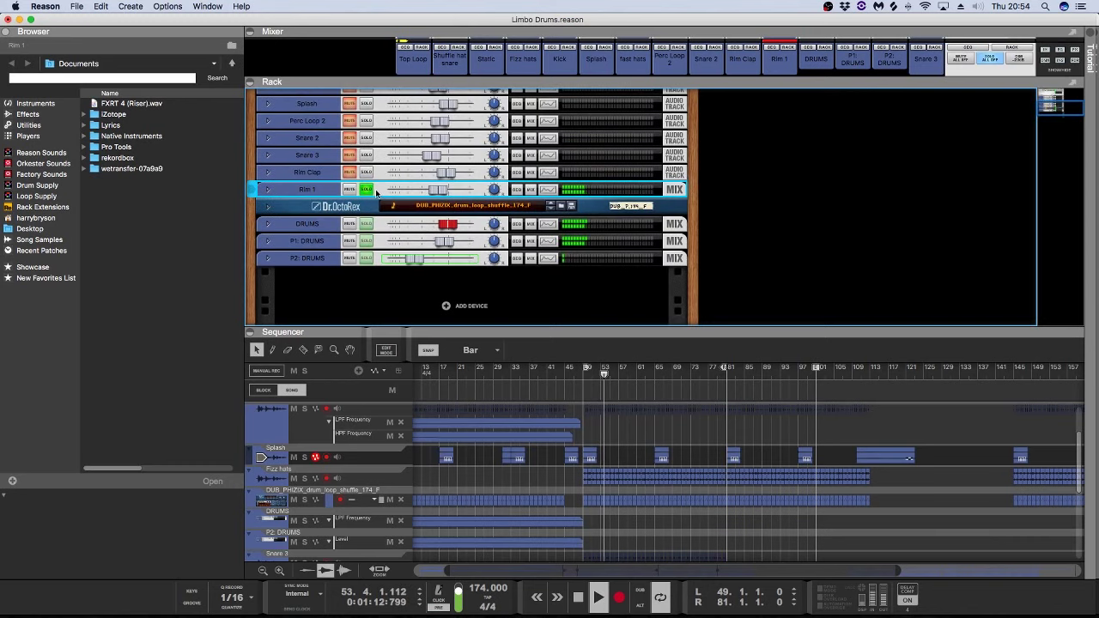
{"action": "left_click", "coordinate": [267, 189]}
{"action": "left_click", "coordinate": [282, 213]}
{"action": "scroll", "coordinate": [371, 233], "scroll_direction": "down", "scroll_amount": 2}
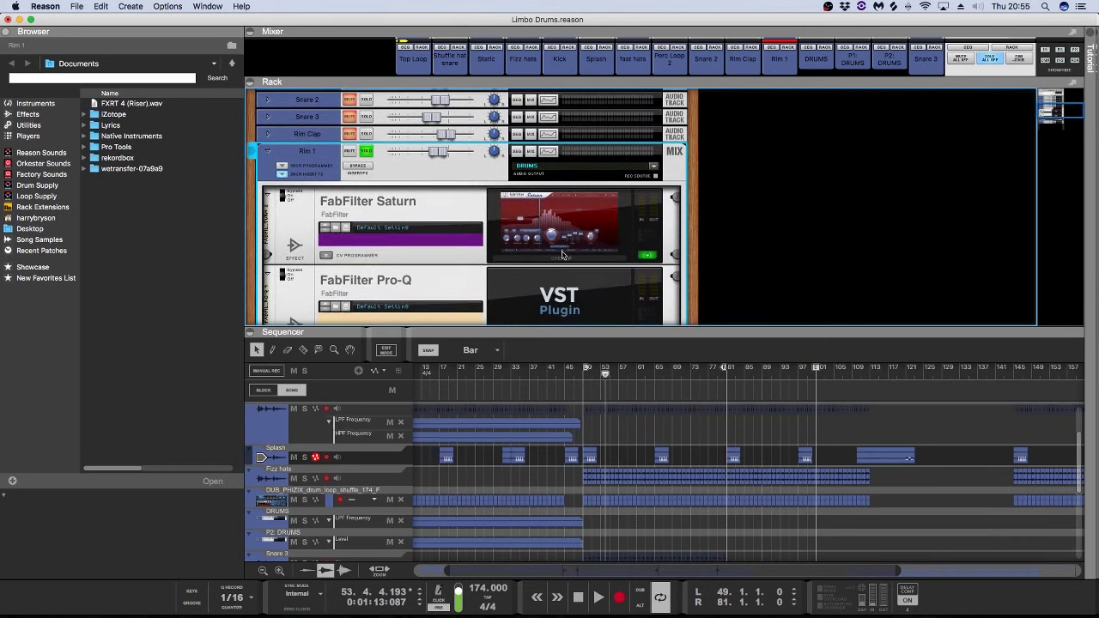
{"action": "double_click", "coordinate": [371, 230]}
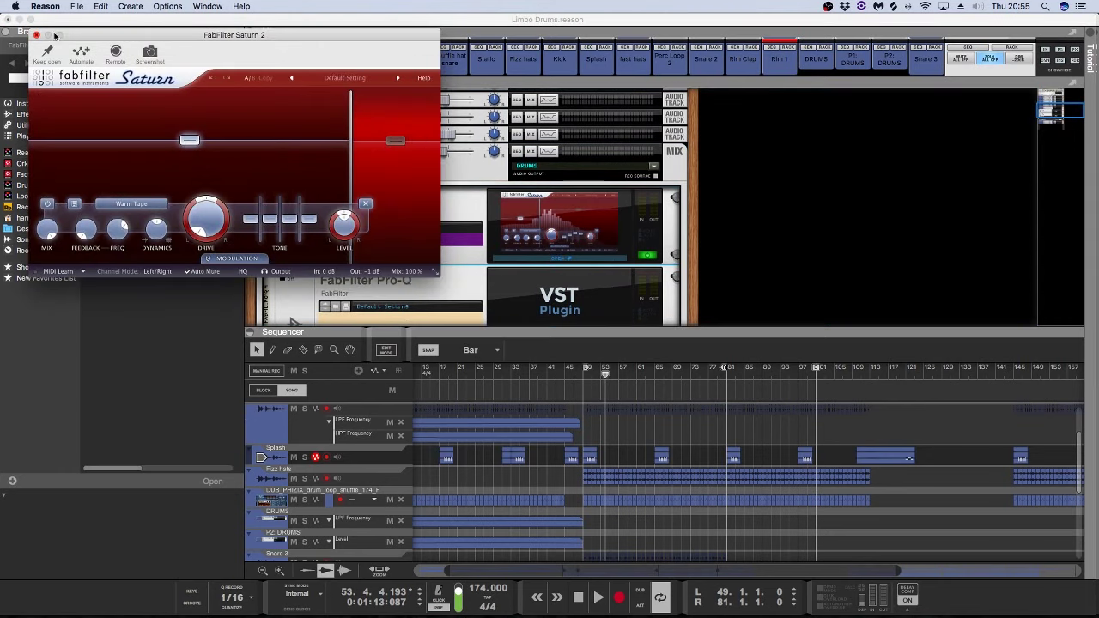
{"action": "left_click", "coordinate": [36, 36]}
Step: Open Rim 1's FabFilter Pro-Q, play from bar 49 to check its EQ curve, and close the editor
{"action": "scroll", "coordinate": [598, 257], "scroll_direction": "down", "scroll_amount": 5}
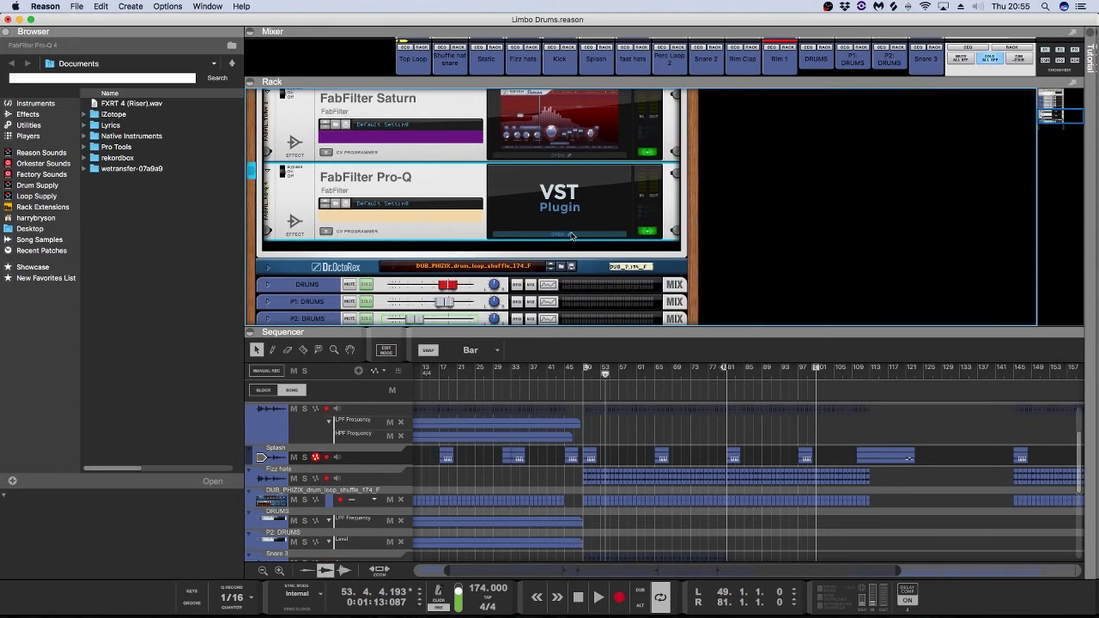
{"action": "left_click", "coordinate": [569, 236]}
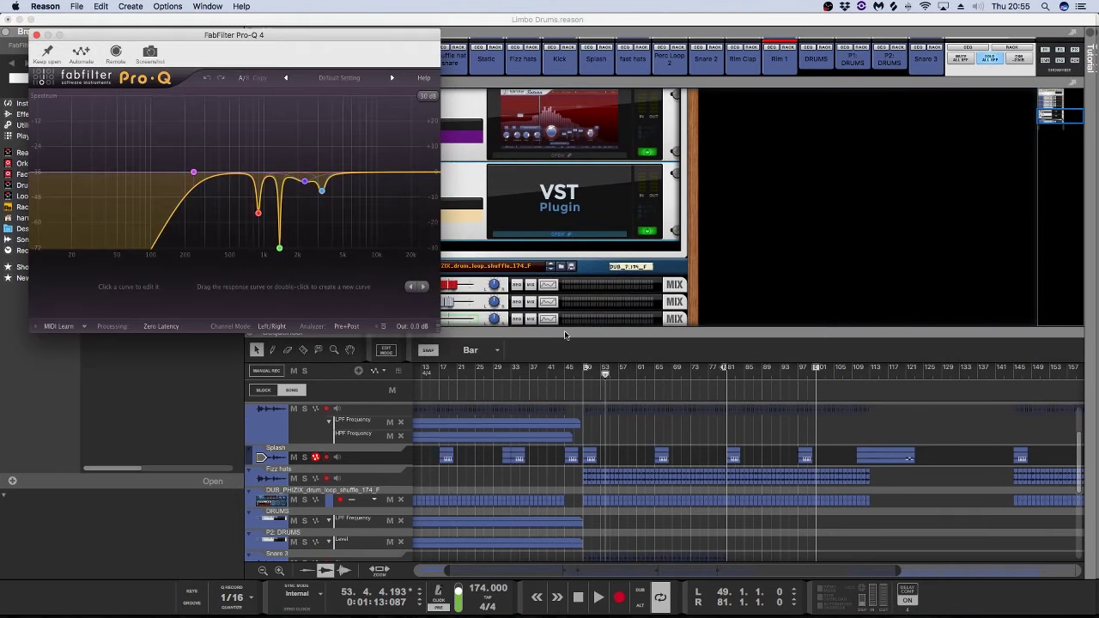
{"action": "left_click", "coordinate": [585, 375]}
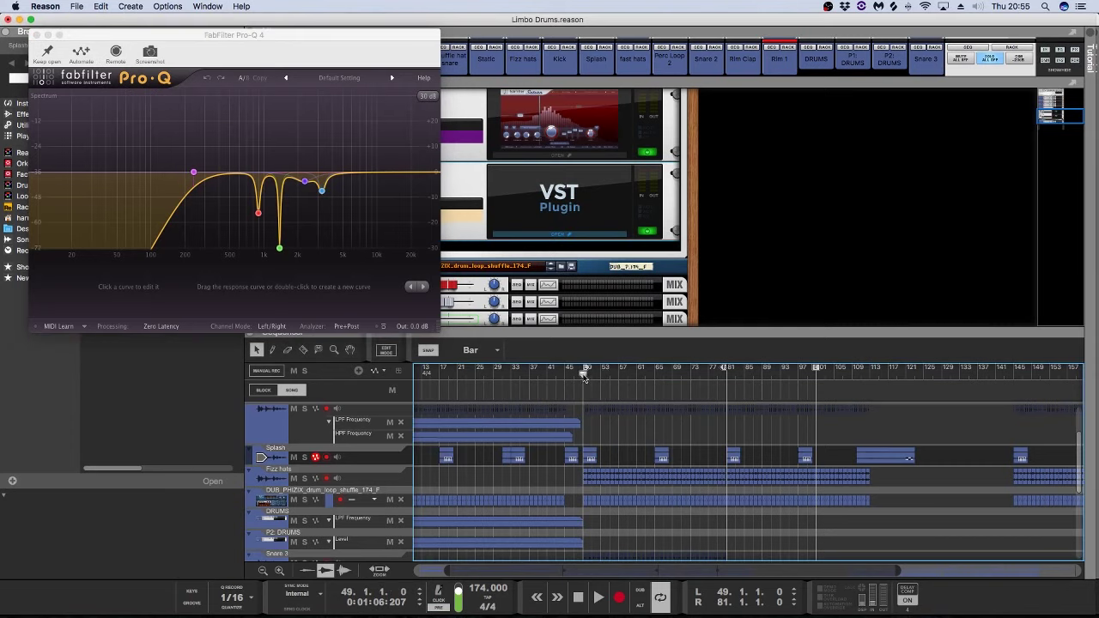
{"action": "key", "text": "space"}
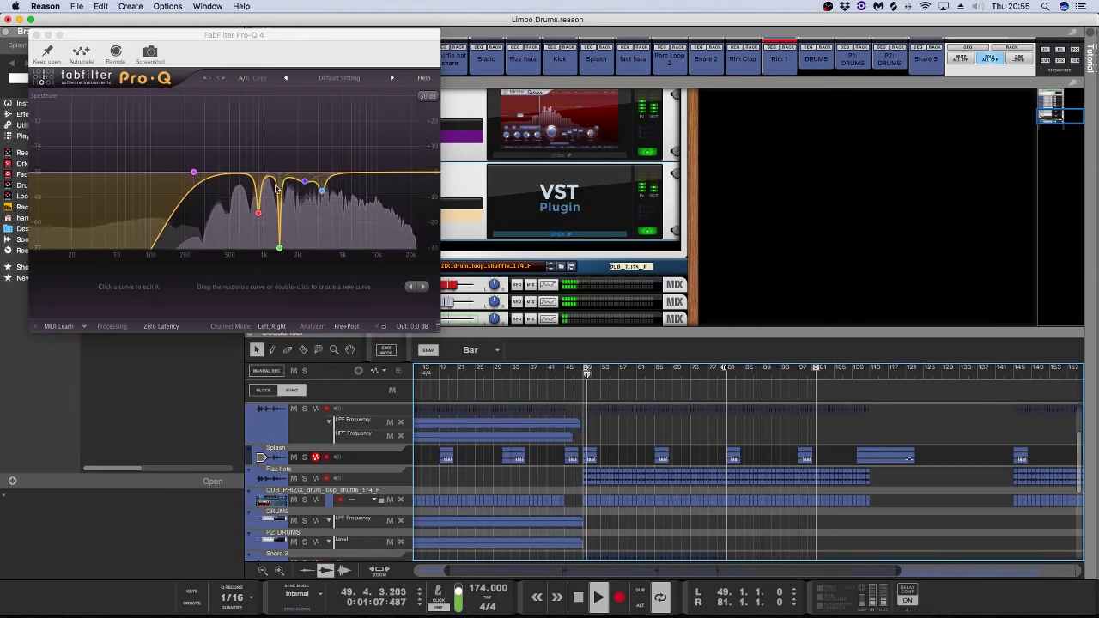
{"action": "key", "text": "space"}
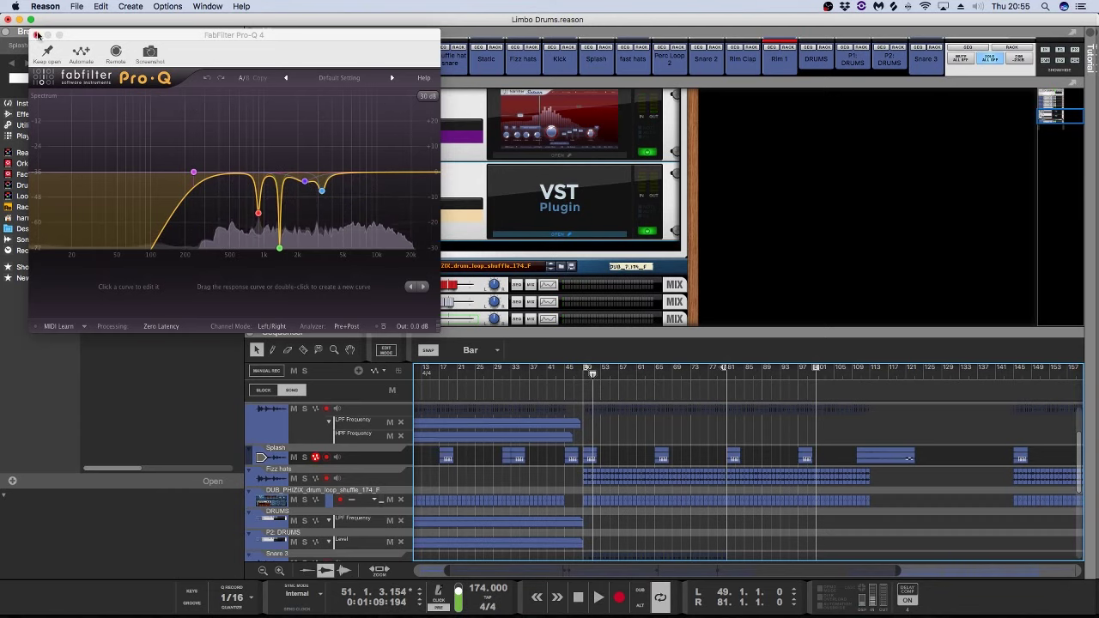
{"action": "left_click", "coordinate": [37, 35]}
Step: Fold the Rim 1 channel, and solo only Rim Clap with the playhead returned to bar 49
{"action": "scroll", "coordinate": [348, 169], "scroll_direction": "up", "scroll_amount": 4}
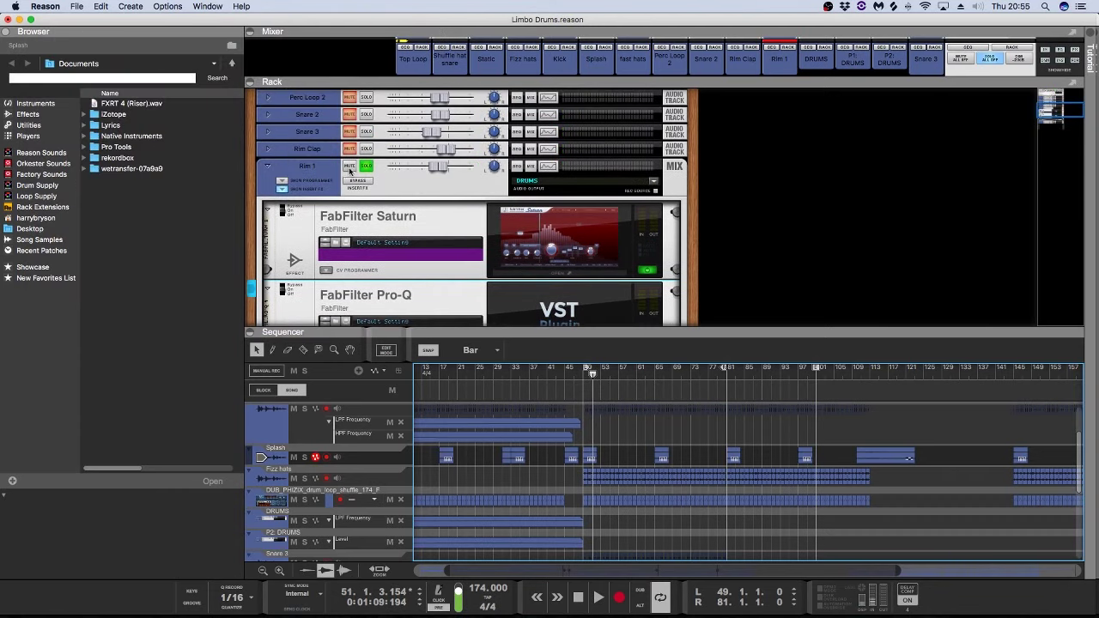
{"action": "left_click", "coordinate": [283, 189]}
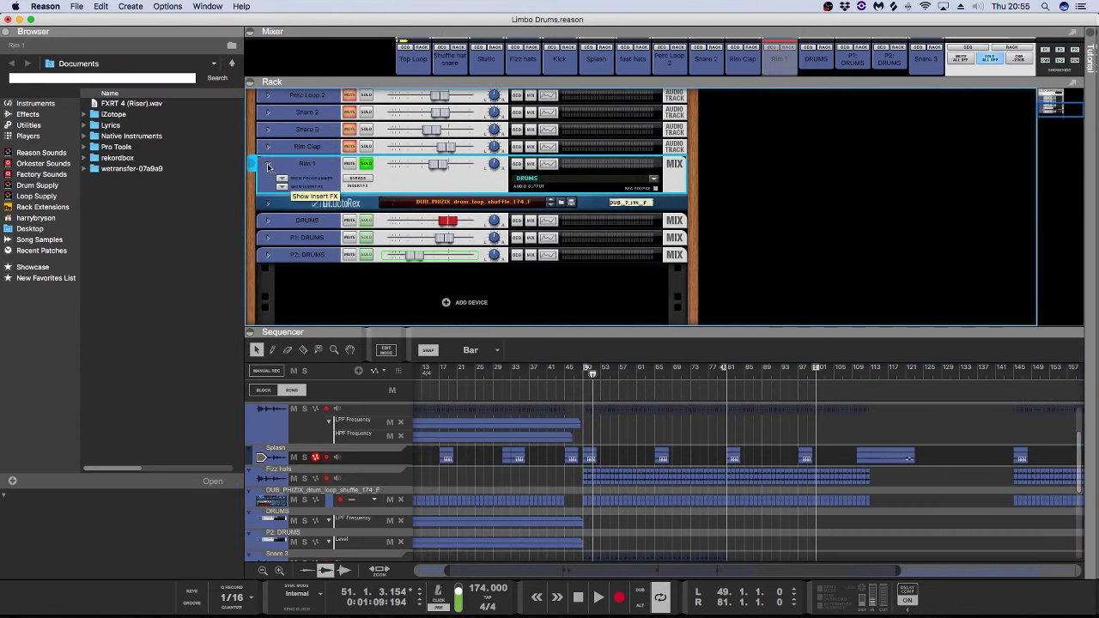
{"action": "left_click", "coordinate": [367, 145]}
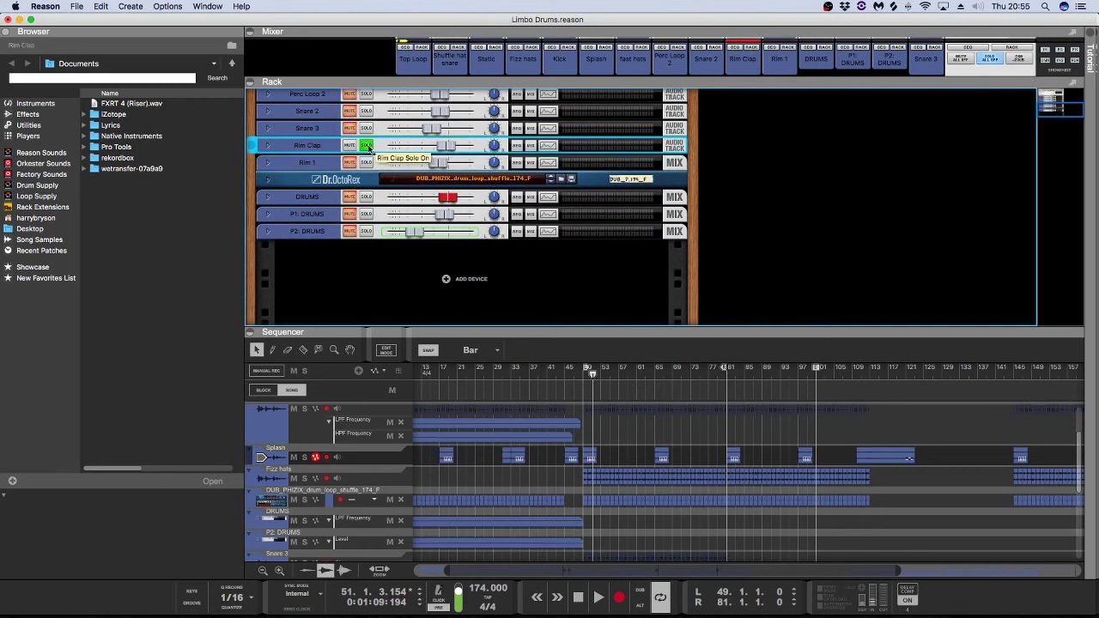
{"action": "left_click_drag", "start_coordinate": [591, 374], "coordinate": [582, 374]}
Step: Unfold the Rim Clap channel with its insert effects shown, and start playback to audition it
{"action": "scroll", "coordinate": [360, 240], "scroll_direction": "up", "scroll_amount": 3}
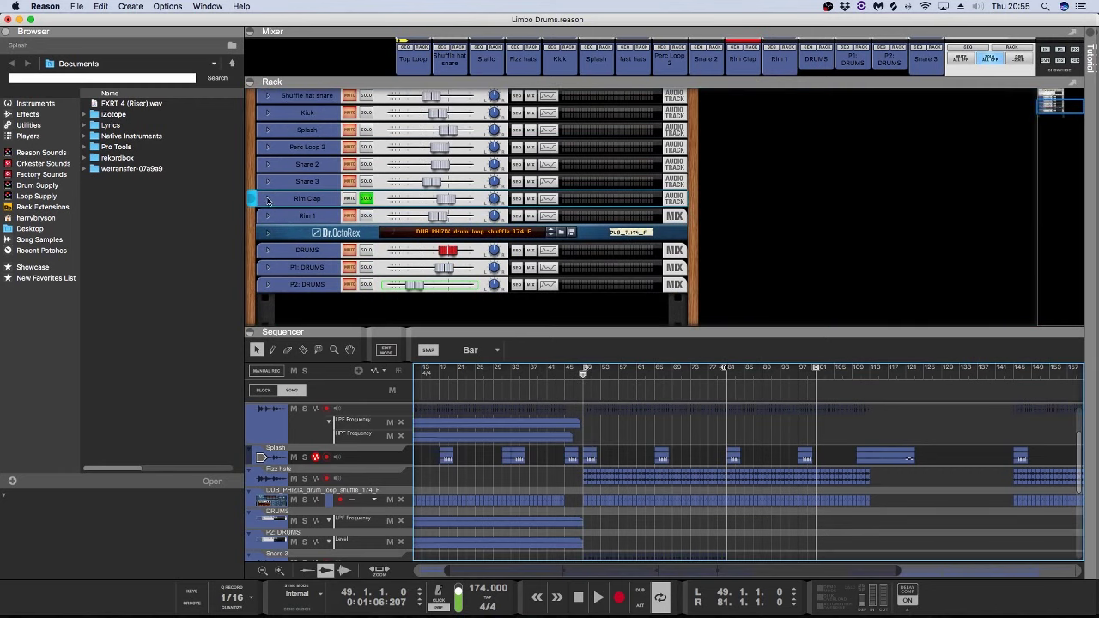
{"action": "left_click", "coordinate": [269, 199]}
{"action": "left_click", "coordinate": [283, 222]}
{"action": "key", "text": "space"}
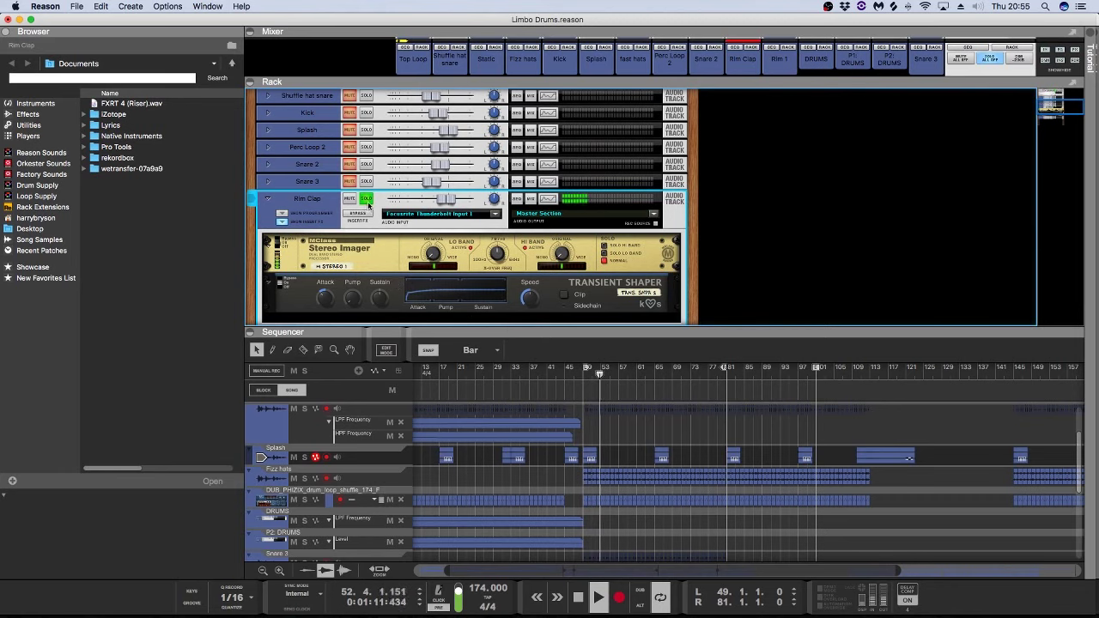
Step: Inspect Rim Clap's Spectrum EQ curve and its high-frequency band, and close the EQ window
{"action": "left_click", "coordinate": [548, 198]}
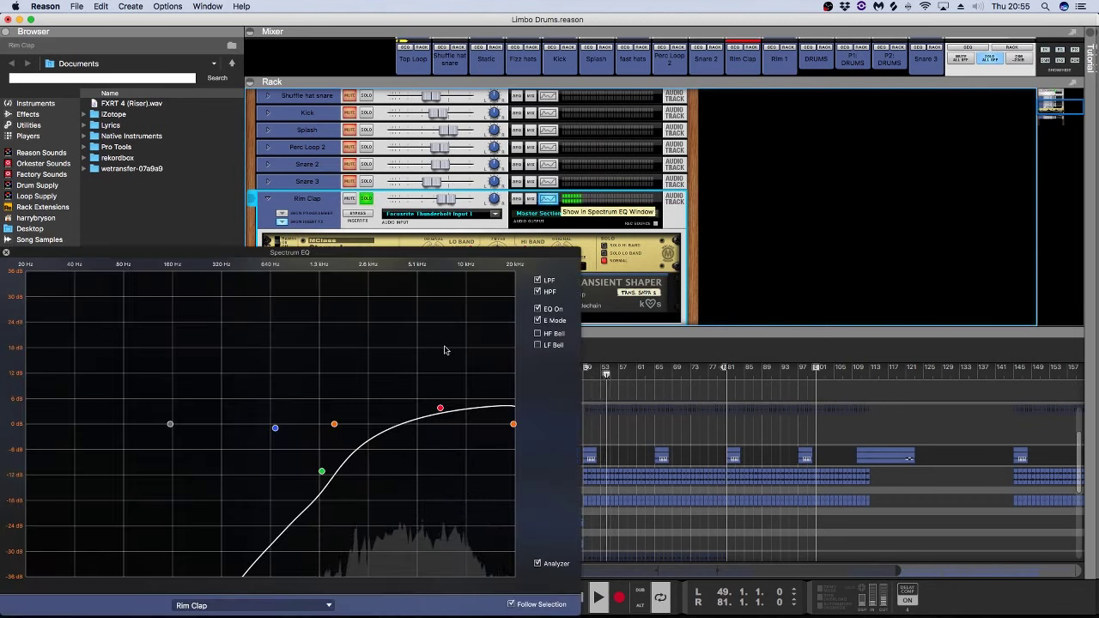
{"action": "left_click", "coordinate": [441, 408]}
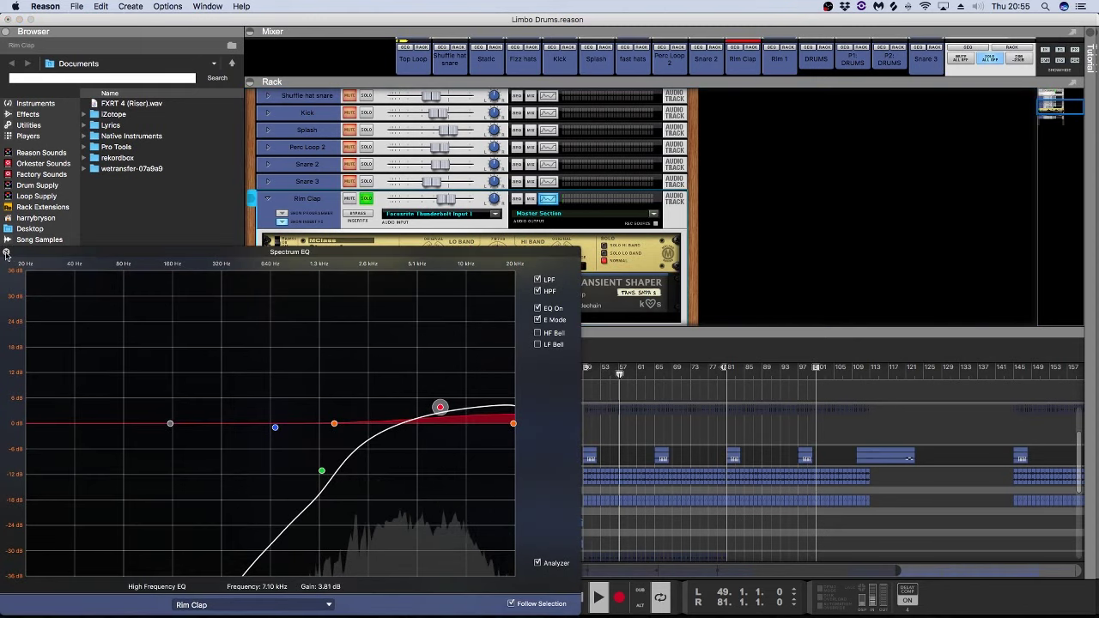
{"action": "left_click", "coordinate": [6, 252]}
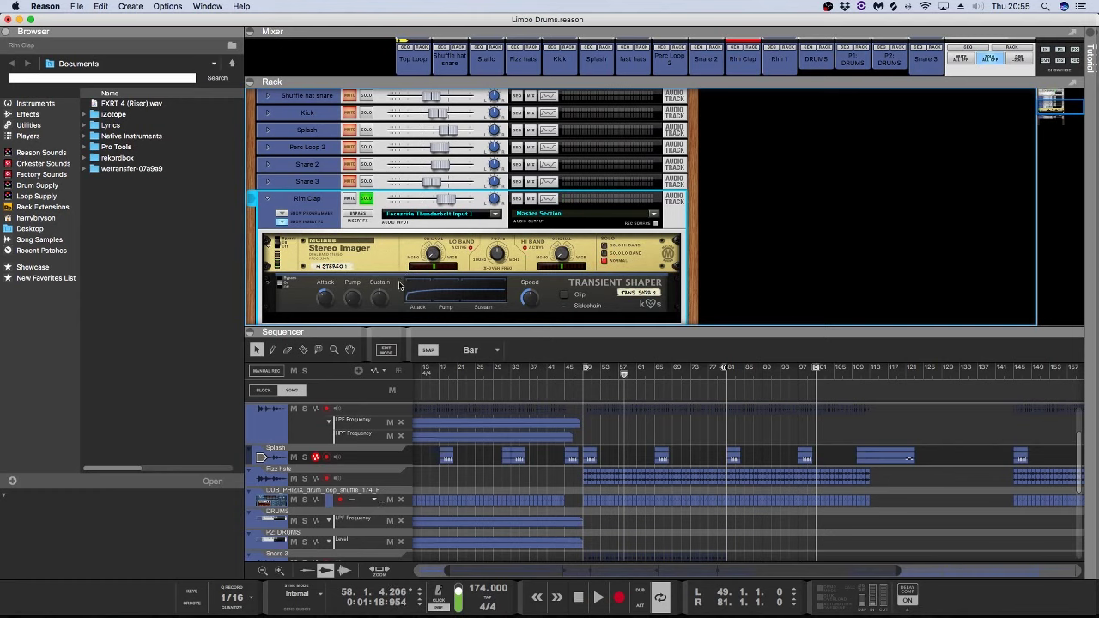
Step: Return to bar 49 and solo Snare 3 instead of Rim Clap
{"action": "left_click", "coordinate": [584, 376]}
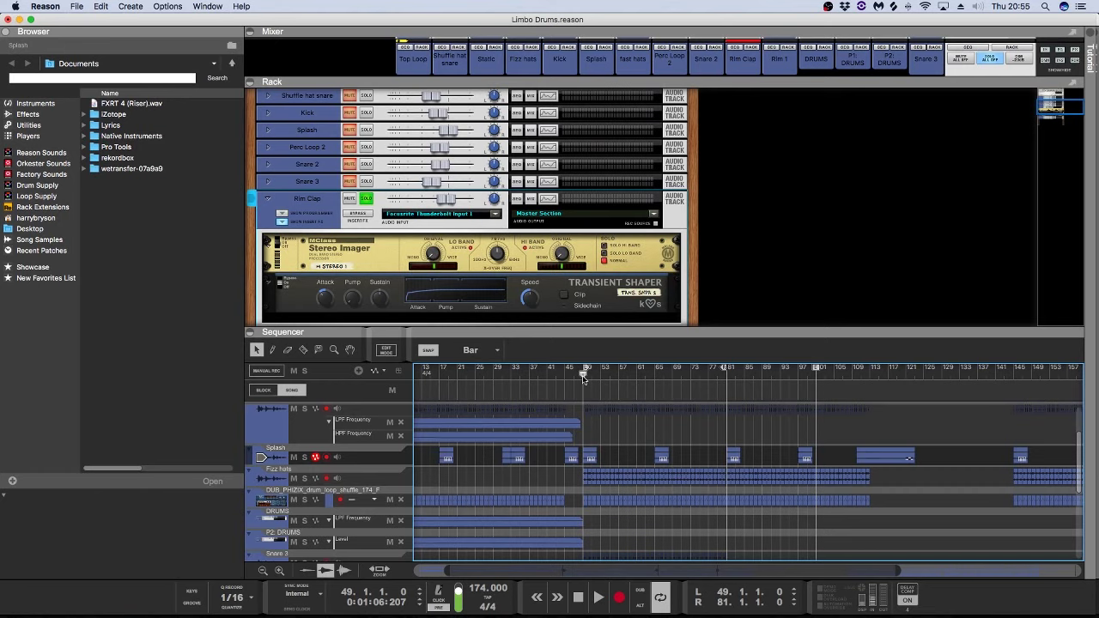
{"action": "left_click", "coordinate": [367, 200]}
{"action": "left_click", "coordinate": [367, 183]}
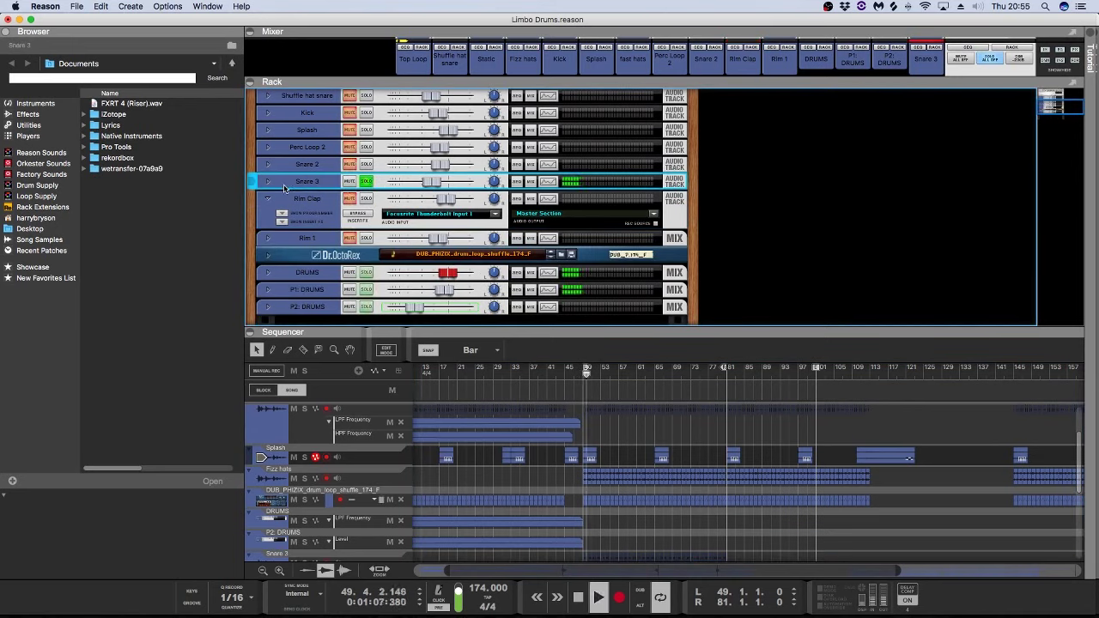
Step: Unfold Snare 3 with its insert effects shown, and inspect the FabFilter Pro-Q curve before closing its editor
{"action": "left_click", "coordinate": [268, 182]}
{"action": "left_click", "coordinate": [280, 196]}
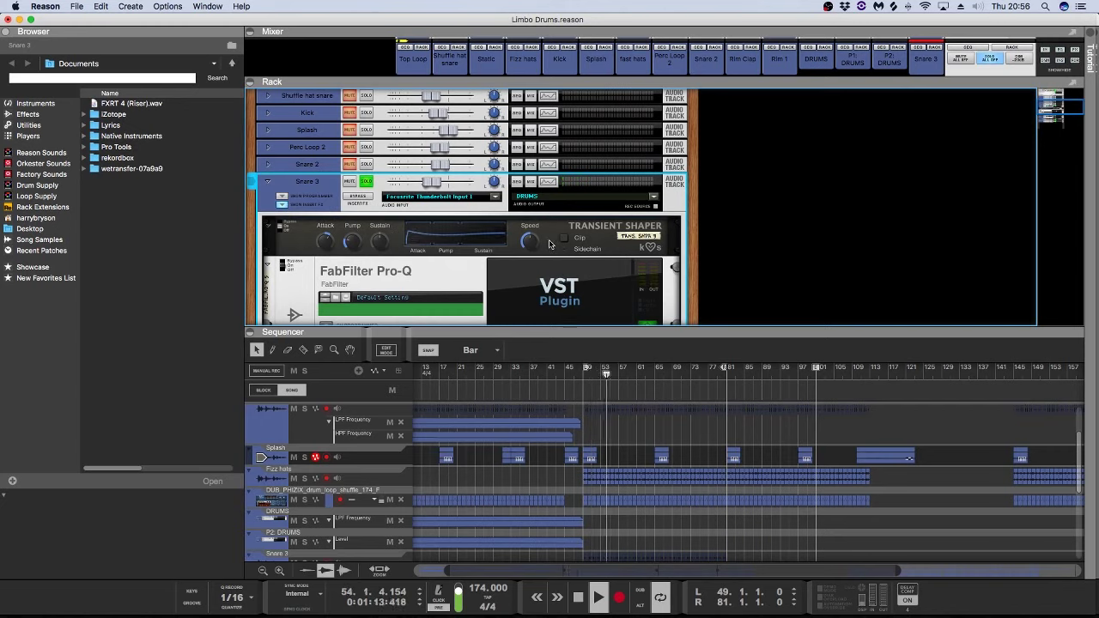
{"action": "scroll", "coordinate": [551, 257], "scroll_direction": "down", "scroll_amount": 3}
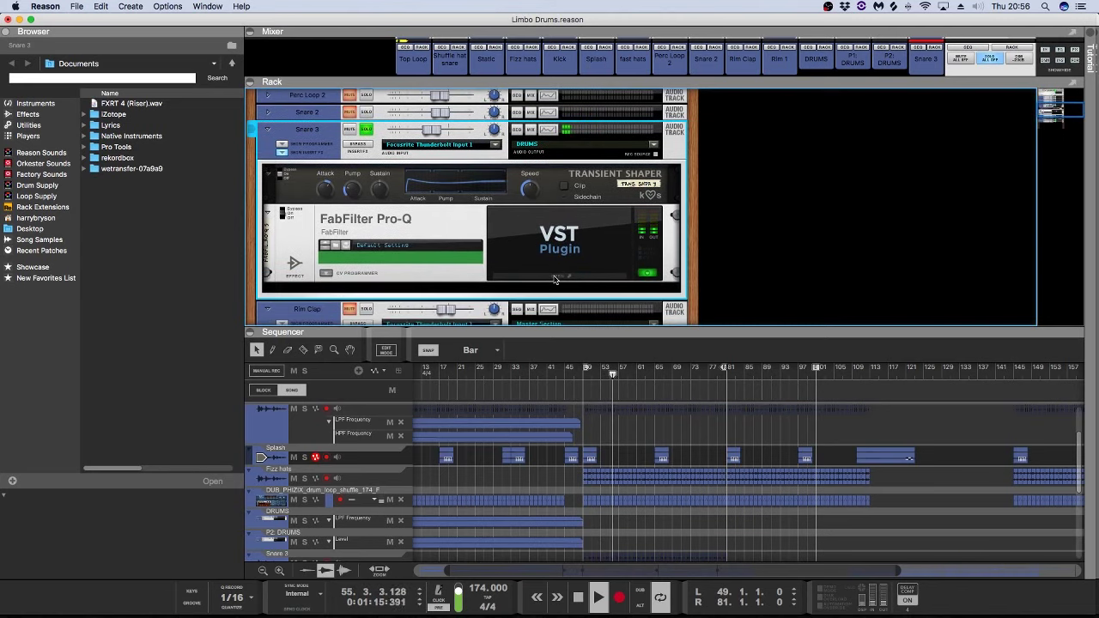
{"action": "left_click", "coordinate": [556, 277]}
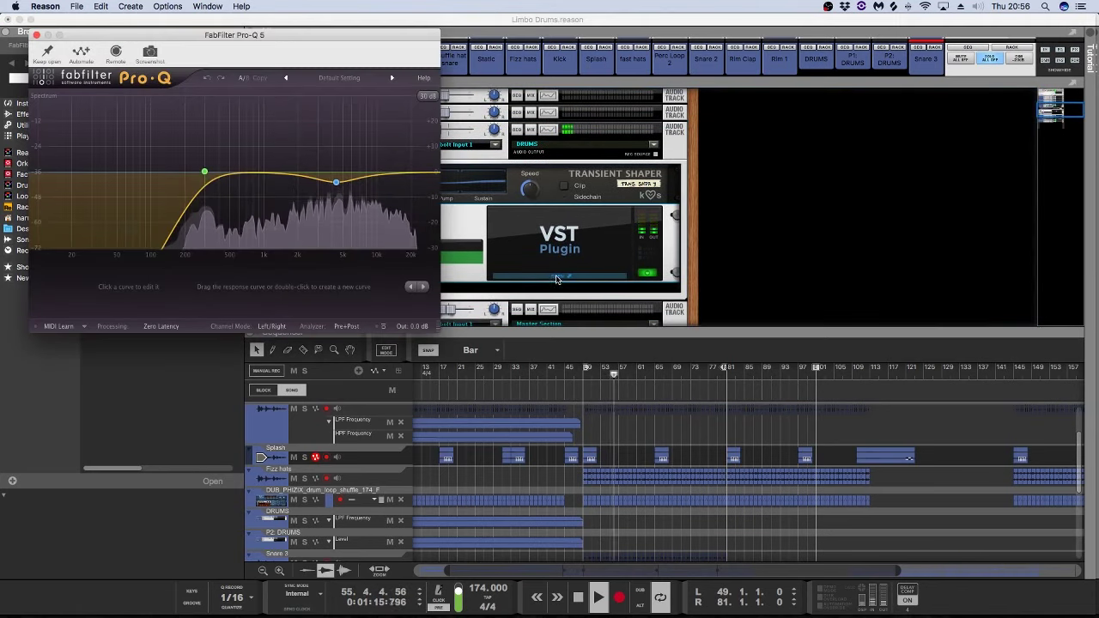
{"action": "left_click", "coordinate": [37, 35]}
Step: Return to bar 49, zoom the sequencer in on the Snare 3 clips, and play them
{"action": "left_click", "coordinate": [580, 391]}
{"action": "left_click", "coordinate": [521, 131]}
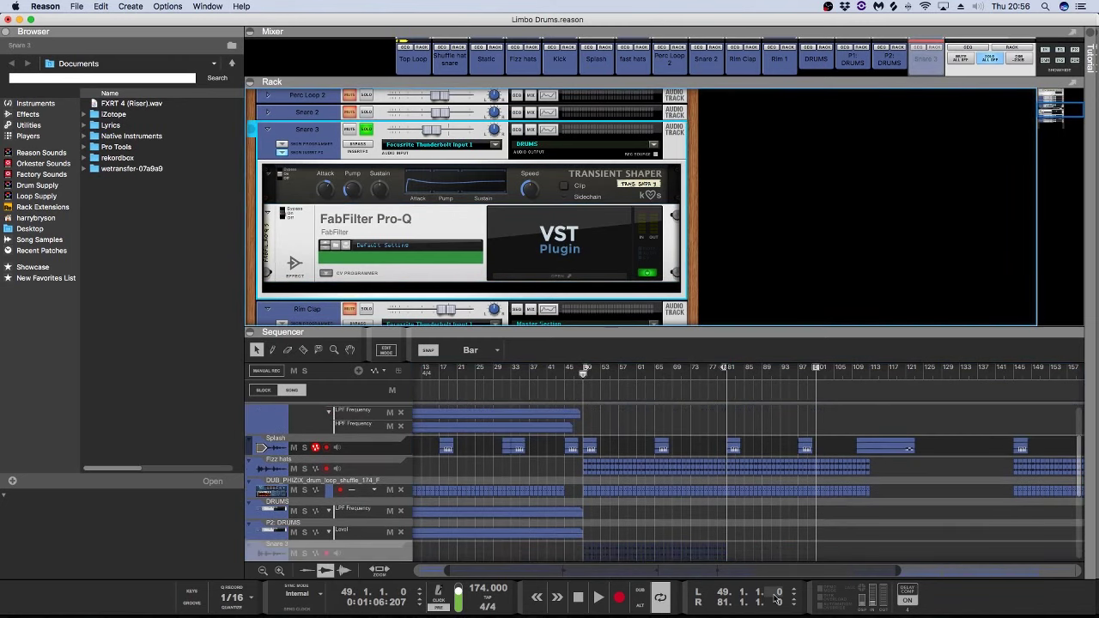
{"action": "left_click_drag", "start_coordinate": [642, 567], "coordinate": [577, 573]}
{"action": "scroll", "coordinate": [755, 506], "scroll_direction": "down", "scroll_amount": 3}
{"action": "scroll", "coordinate": [745, 515], "scroll_direction": "down", "scroll_amount": 3}
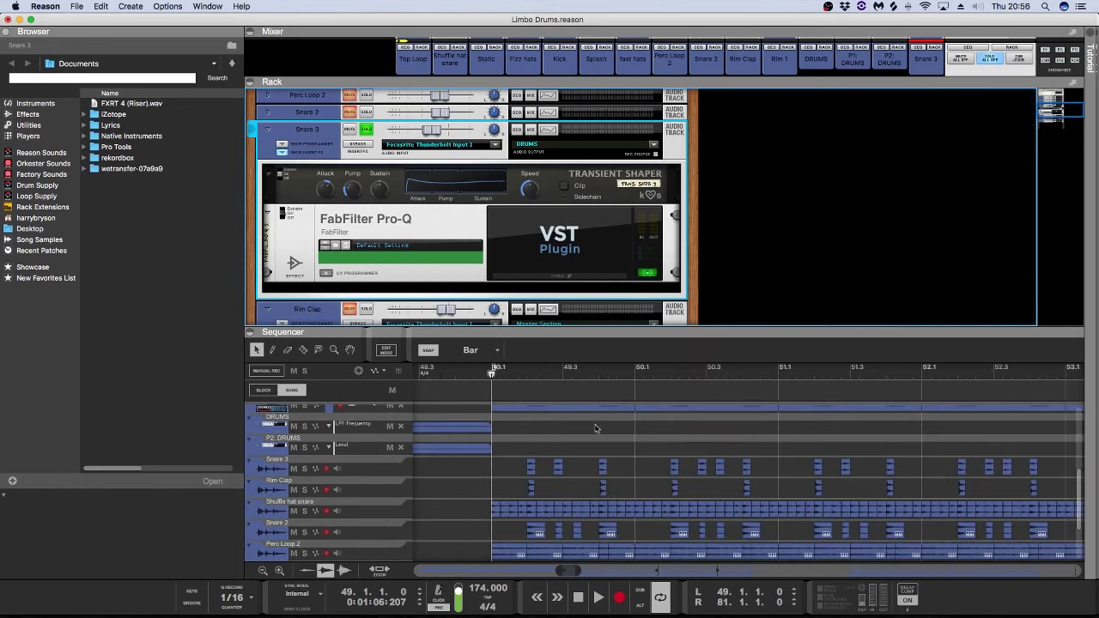
{"action": "key", "text": "space"}
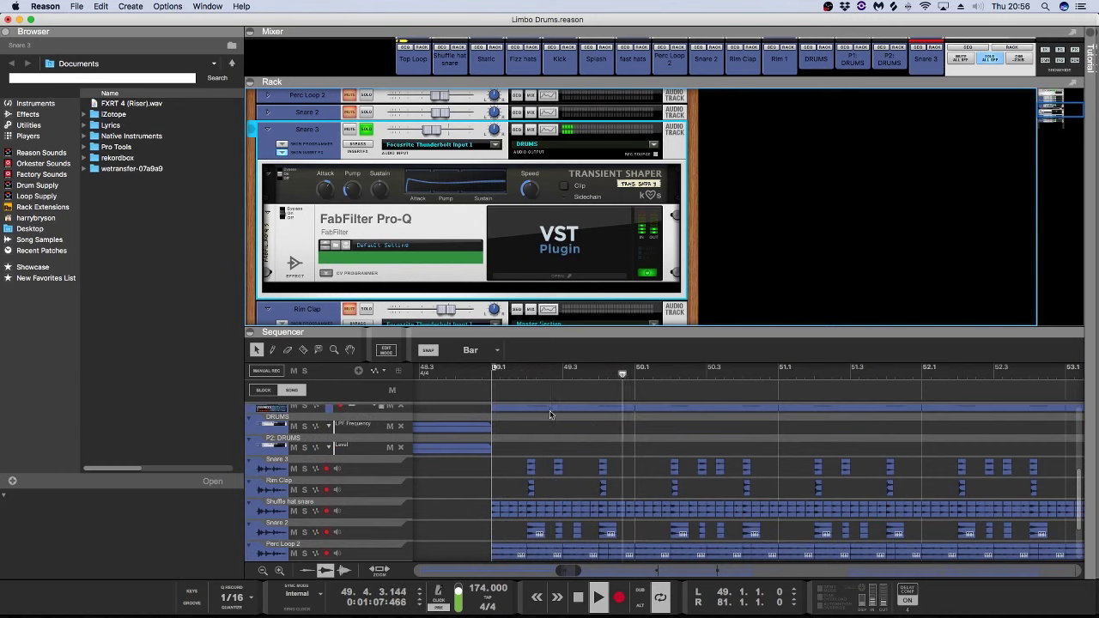
Step: Stop playback and examine the extra Snare 3 hits in bar 50, selecting the clip at position 50.2.4
{"action": "key", "text": "space"}
{"action": "left_click", "coordinate": [702, 467]}
{"action": "left_click", "coordinate": [702, 482]}
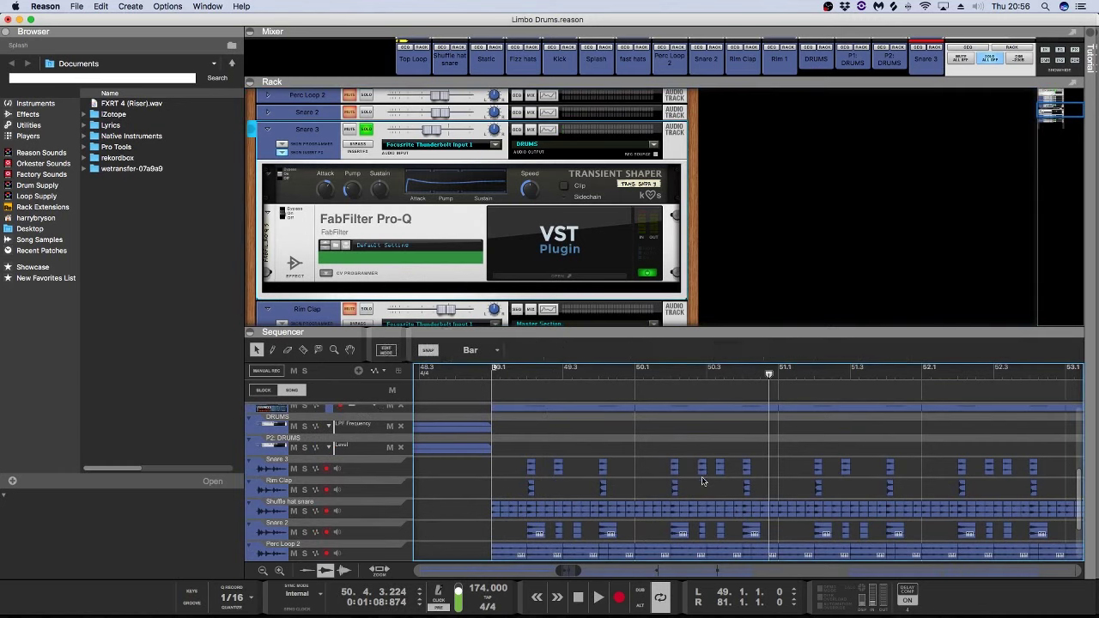
{"action": "left_click", "coordinate": [702, 469]}
{"action": "left_click", "coordinate": [682, 476]}
{"action": "left_click", "coordinate": [675, 469]}
{"action": "left_click", "coordinate": [703, 469]}
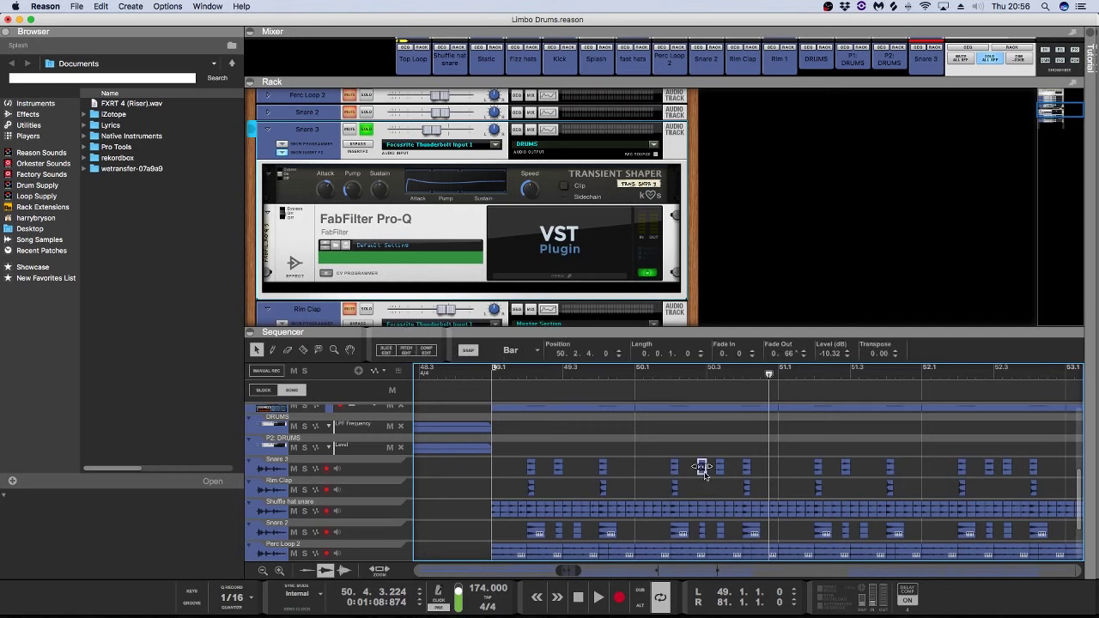
Step: Set the sequencer snap to 1/8, and audition the Snare 3 clip at position 50.3.2
{"action": "left_click", "coordinate": [672, 373]}
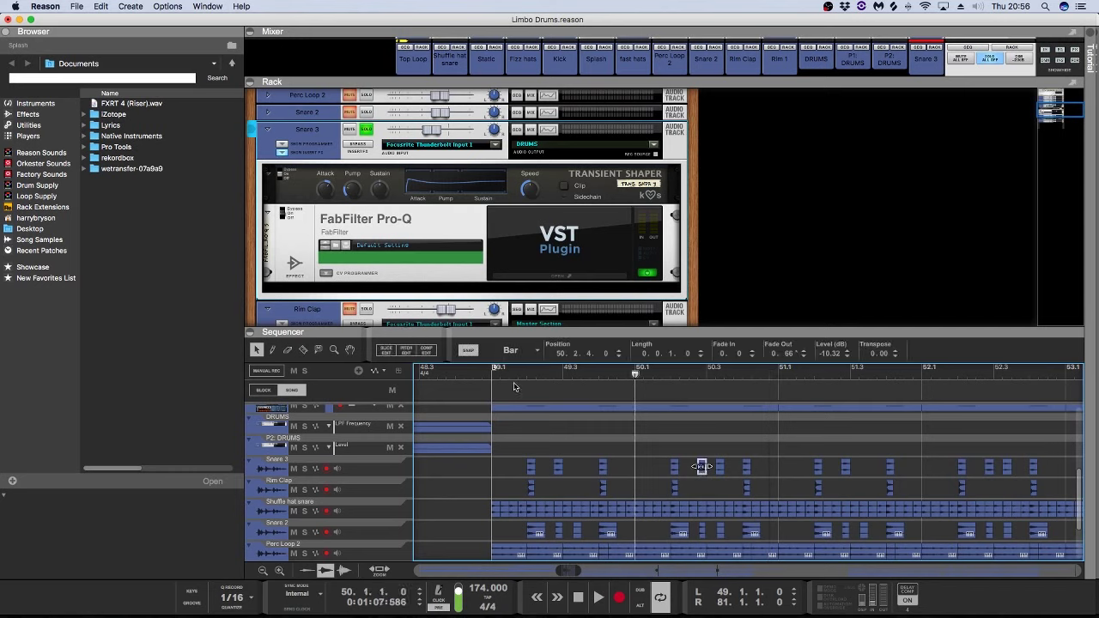
{"action": "left_click", "coordinate": [512, 350]}
{"action": "left_click", "coordinate": [512, 383]}
{"action": "left_click", "coordinate": [726, 467]}
{"action": "left_click", "coordinate": [719, 468]}
{"action": "key", "text": "space"}
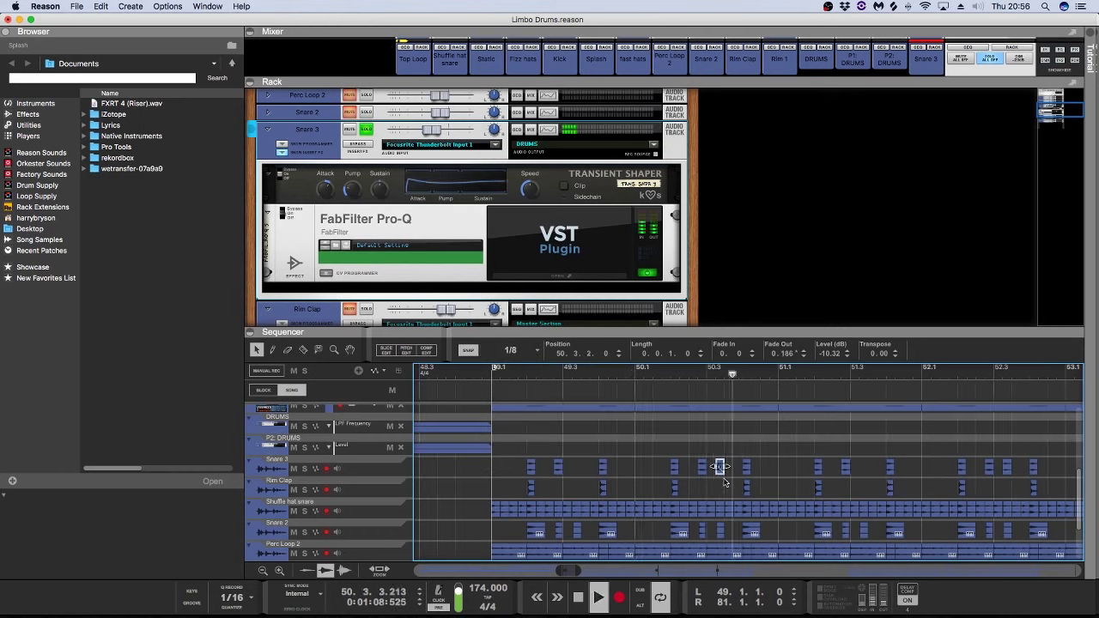
{"action": "left_click", "coordinate": [719, 472]}
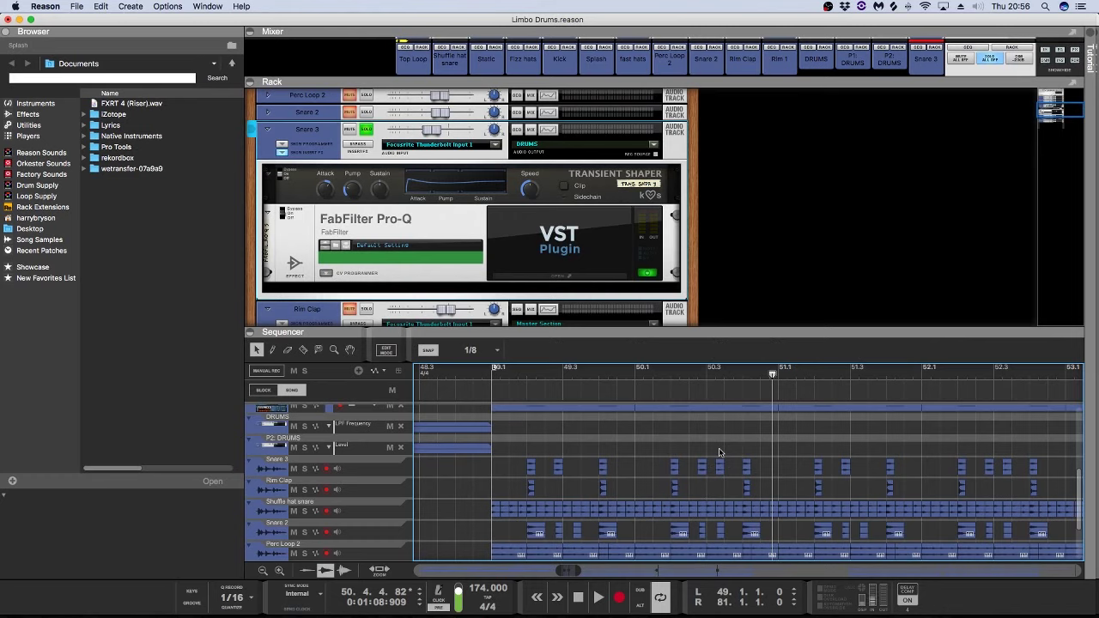
Step: Return to bar 49, clear the Snare 3 solo and fold its channel, and play all the drum layers together
{"action": "left_click", "coordinate": [491, 375]}
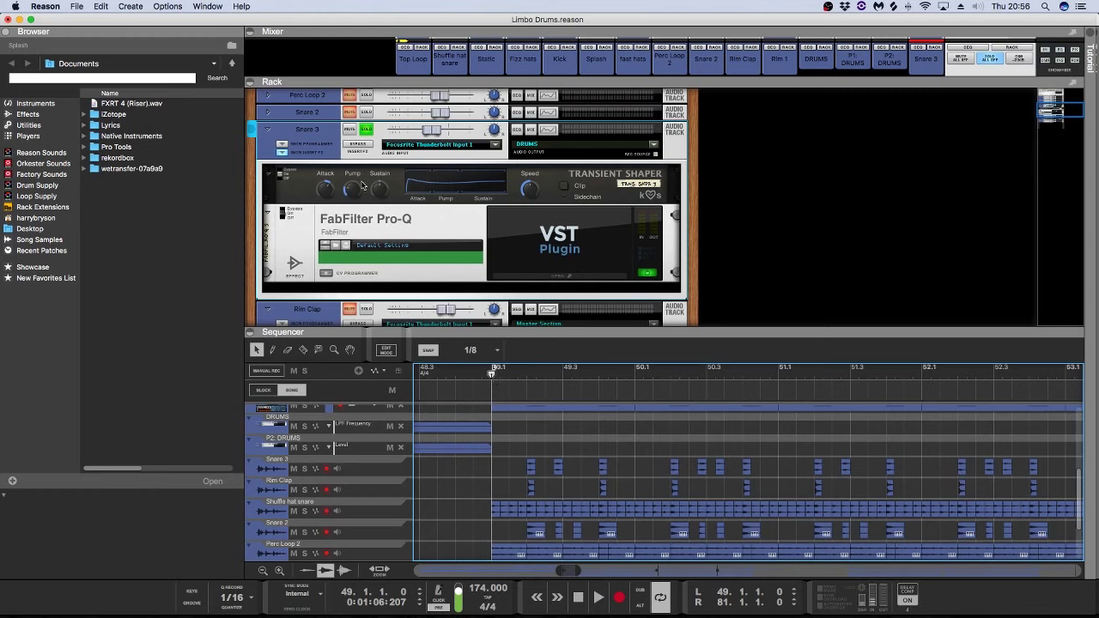
{"action": "mouse_move", "coordinate": [335, 187]}
{"action": "left_click", "coordinate": [367, 131]}
{"action": "left_click", "coordinate": [267, 129]}
{"action": "key", "text": "space"}
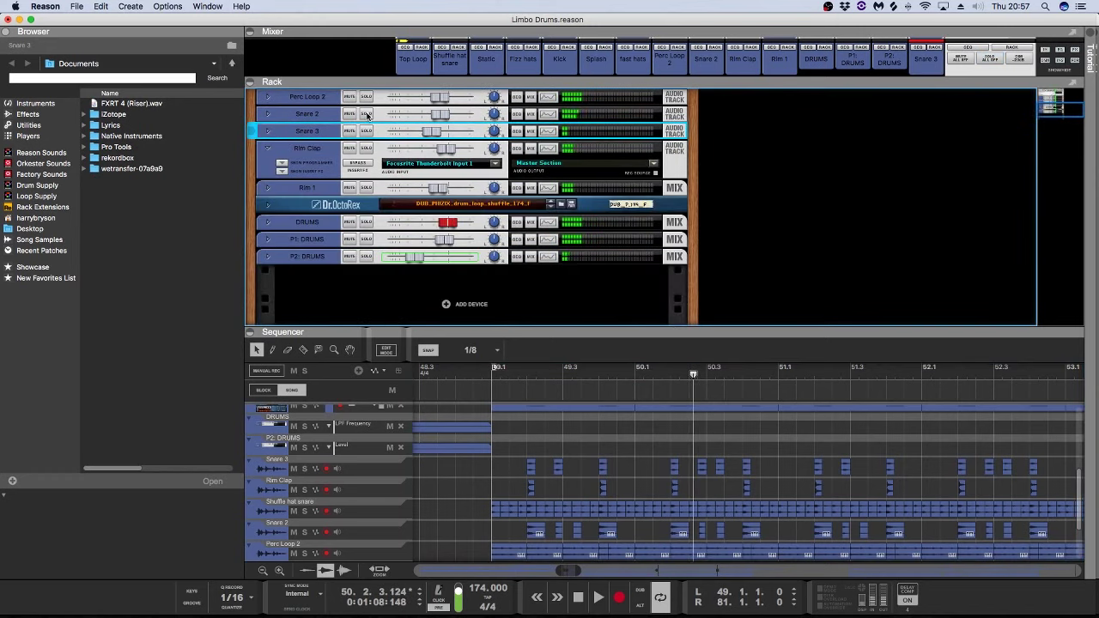
Step: Solo Snare 2 from bar 49 and unfold its channel with the insert effects shown
{"action": "left_click", "coordinate": [267, 113]}
{"action": "left_click", "coordinate": [267, 113]}
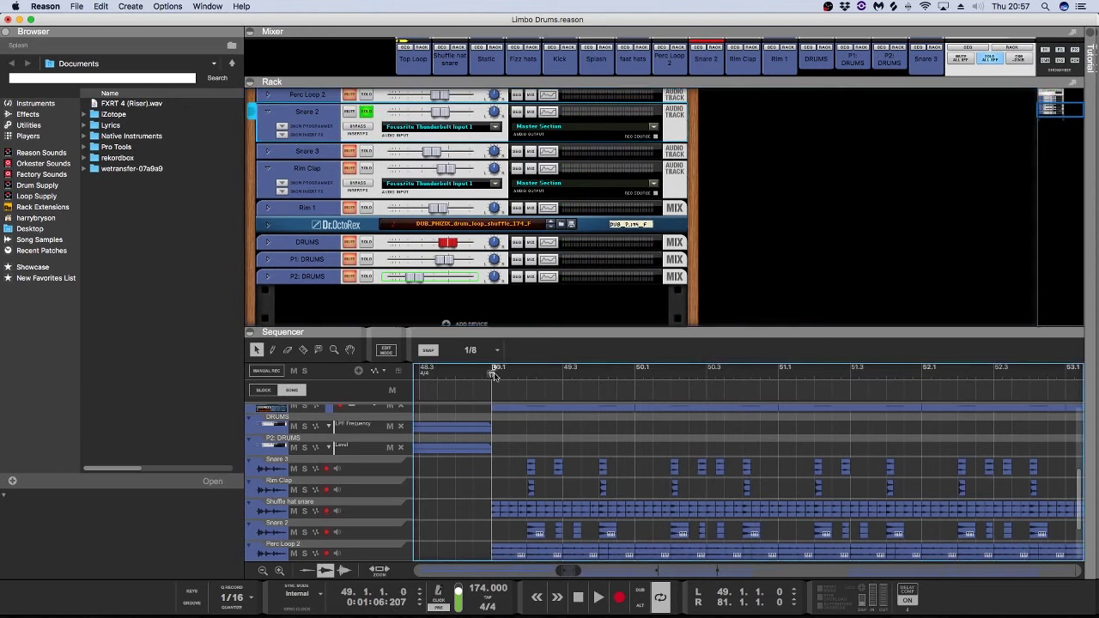
{"action": "left_click", "coordinate": [290, 135]}
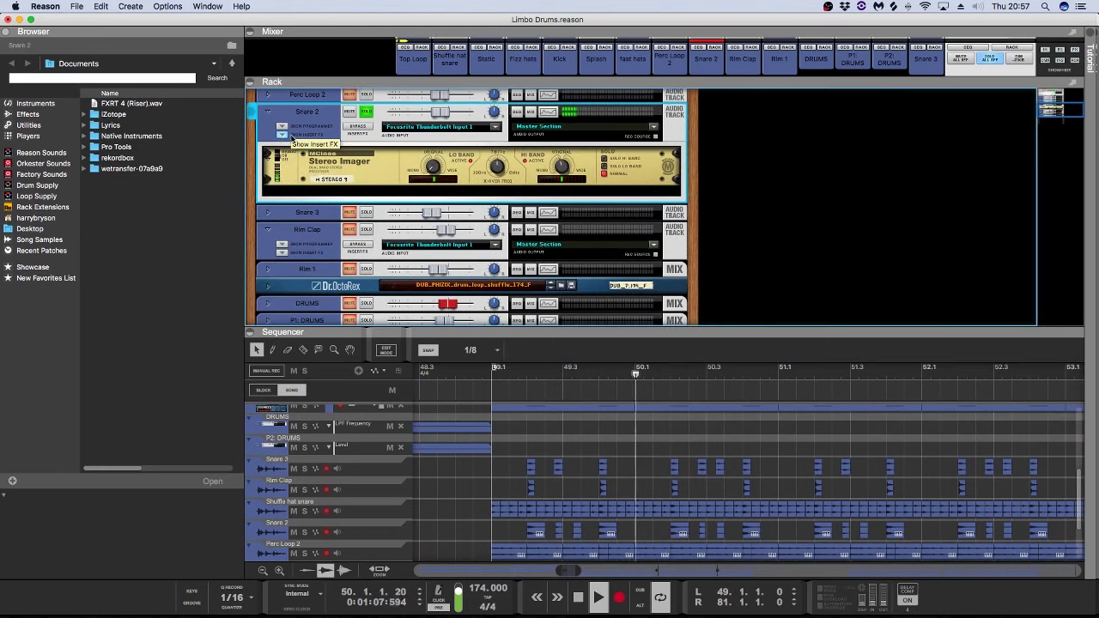
Step: Briefly audition Snare 3 alongside Snare 2, and clear the solos and fold the Snare 2 and Rim Clap channels
{"action": "left_click", "coordinate": [366, 213]}
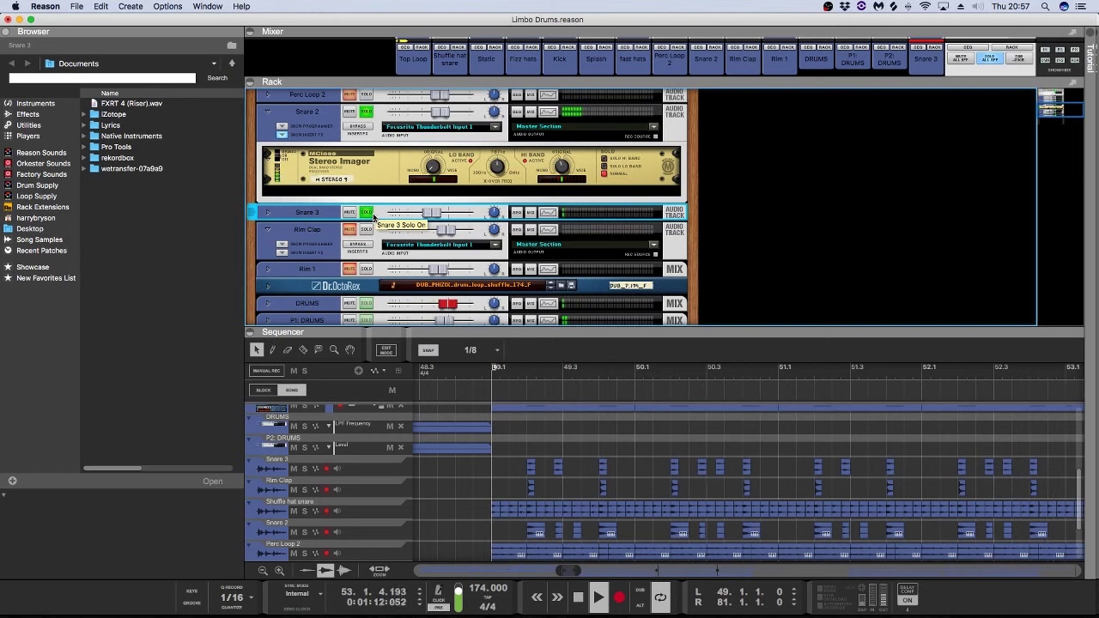
{"action": "left_click", "coordinate": [367, 213]}
{"action": "left_click", "coordinate": [282, 135]}
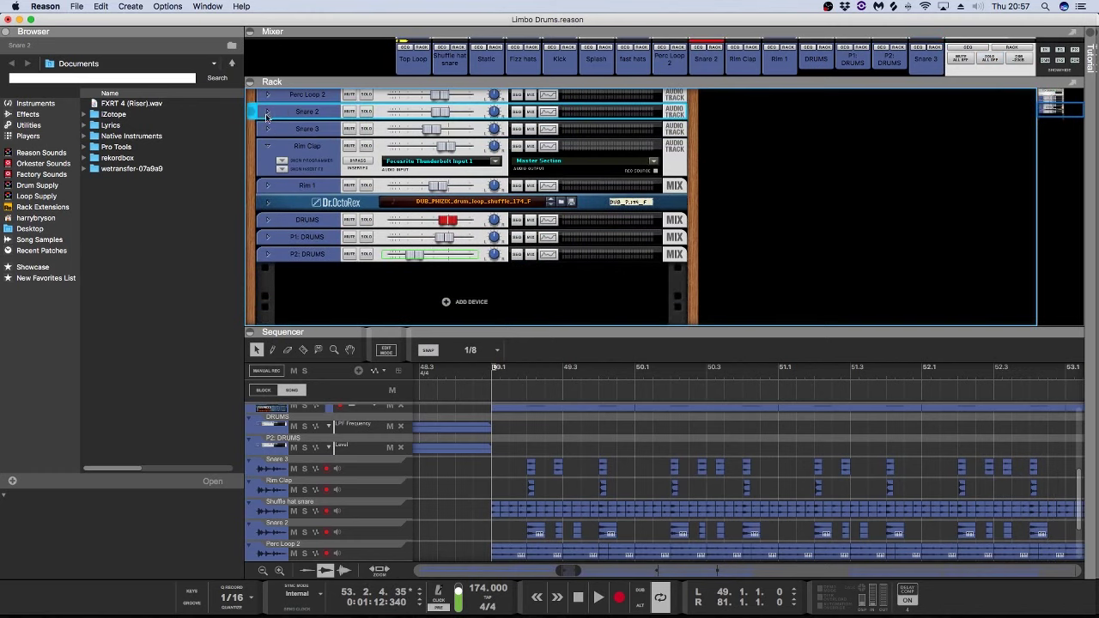
{"action": "left_click", "coordinate": [283, 163]}
Step: Solo the Shuffle hat snare channel and audition it from bar 49
{"action": "scroll", "coordinate": [386, 181], "scroll_direction": "up", "scroll_amount": 3}
{"action": "scroll", "coordinate": [386, 181], "scroll_direction": "up", "scroll_amount": 1}
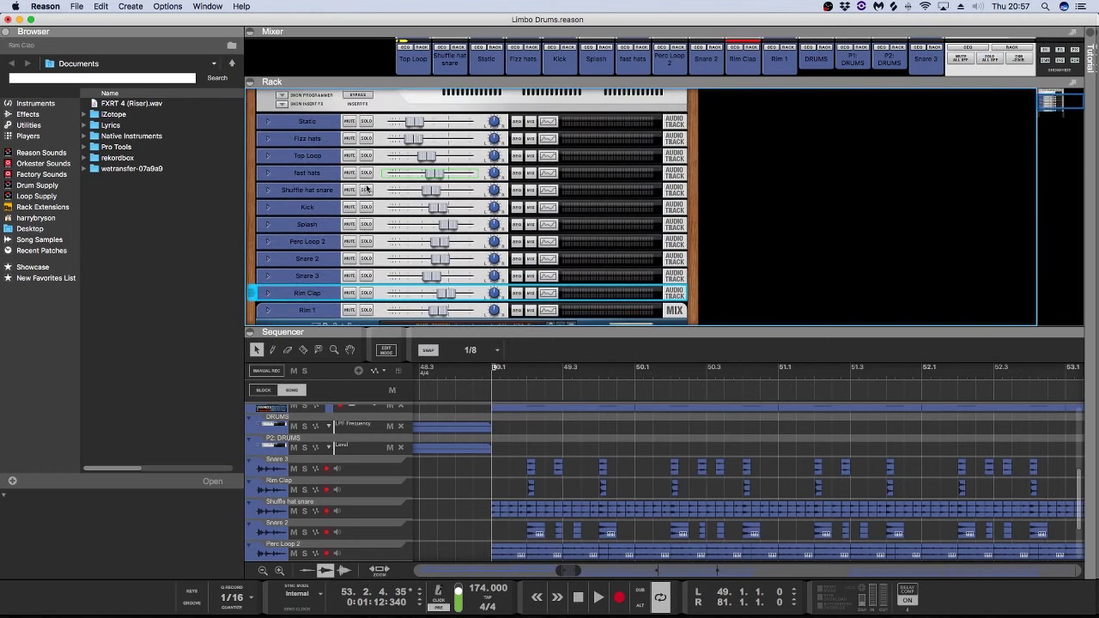
{"action": "left_click", "coordinate": [366, 190]}
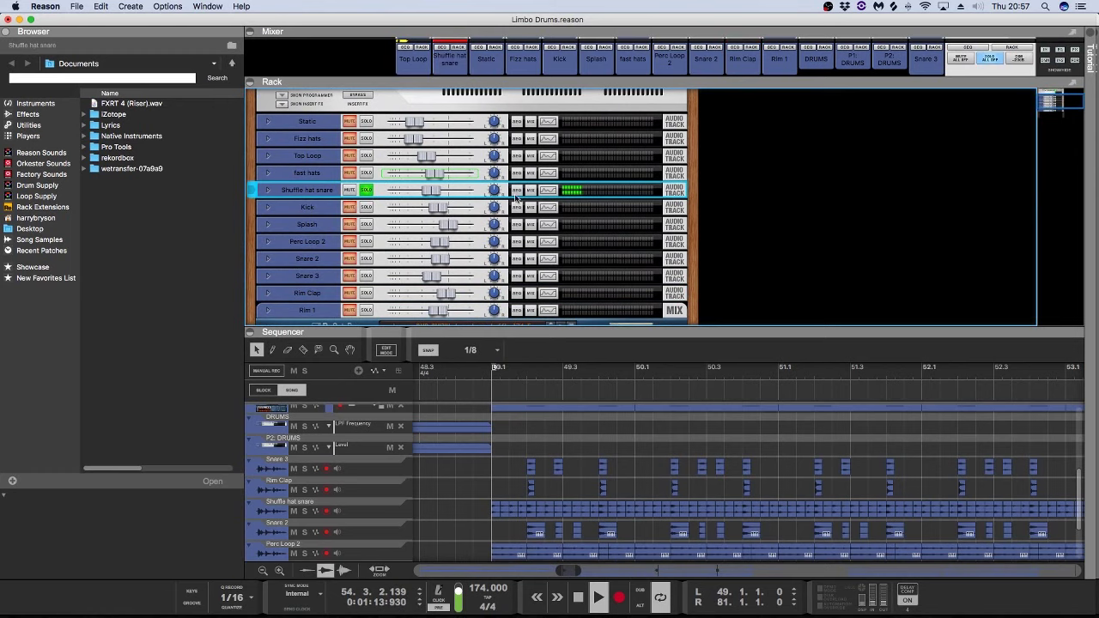
{"action": "left_click", "coordinate": [492, 378]}
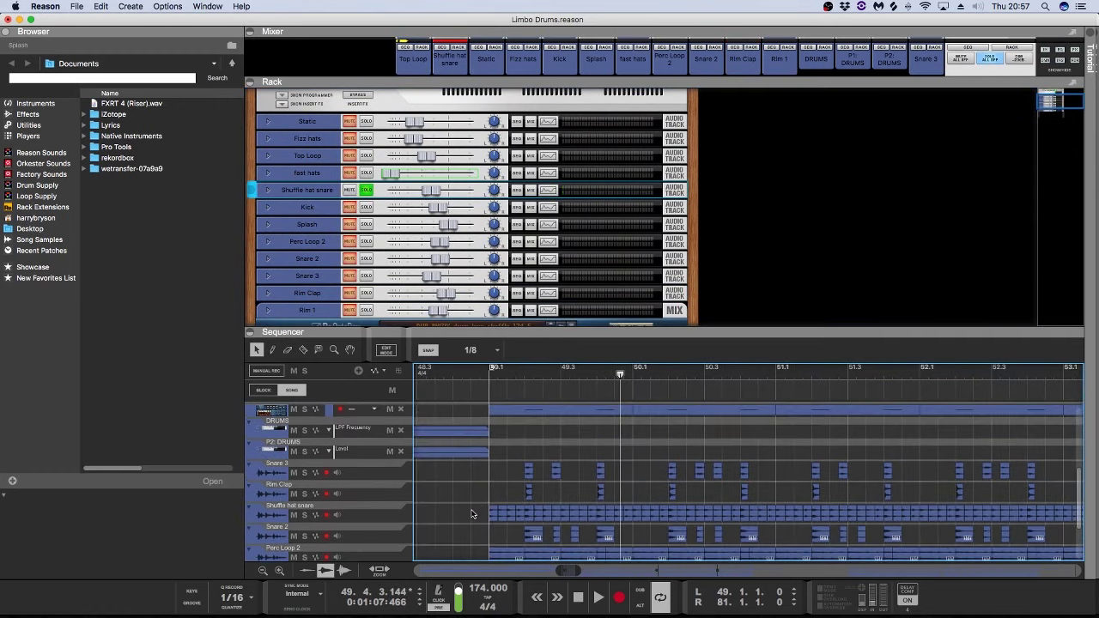
Step: Select the first Shuffle hat snare clips from bar 49 and examine how they are sliced and arranged
{"action": "left_click_drag", "start_coordinate": [472, 520], "coordinate": [639, 491]}
{"action": "left_click", "coordinate": [636, 470]}
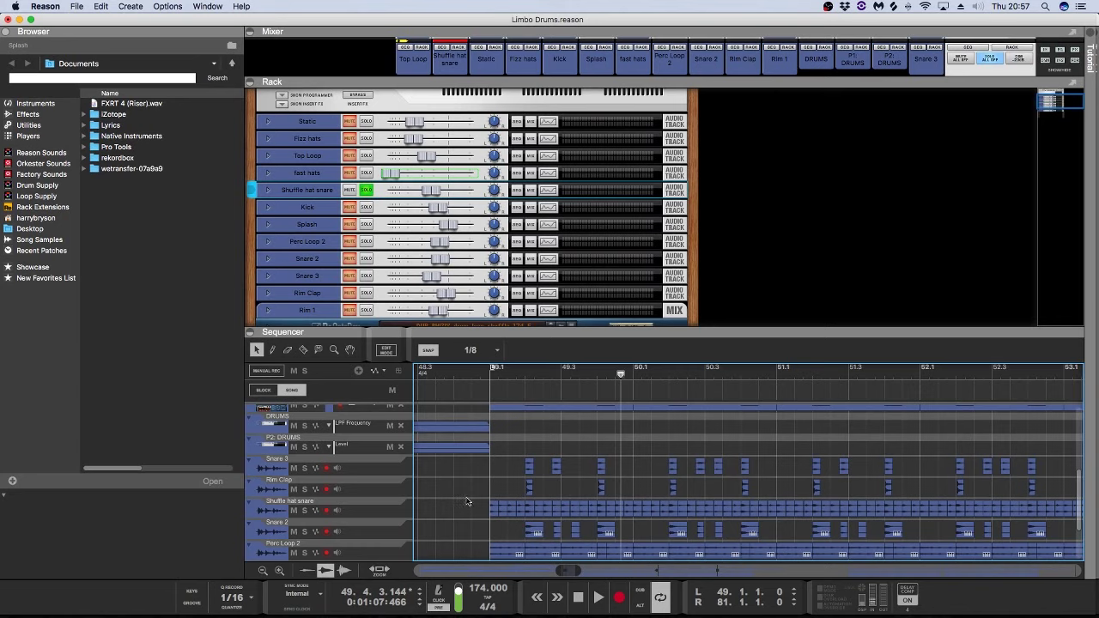
{"action": "left_click", "coordinate": [496, 510]}
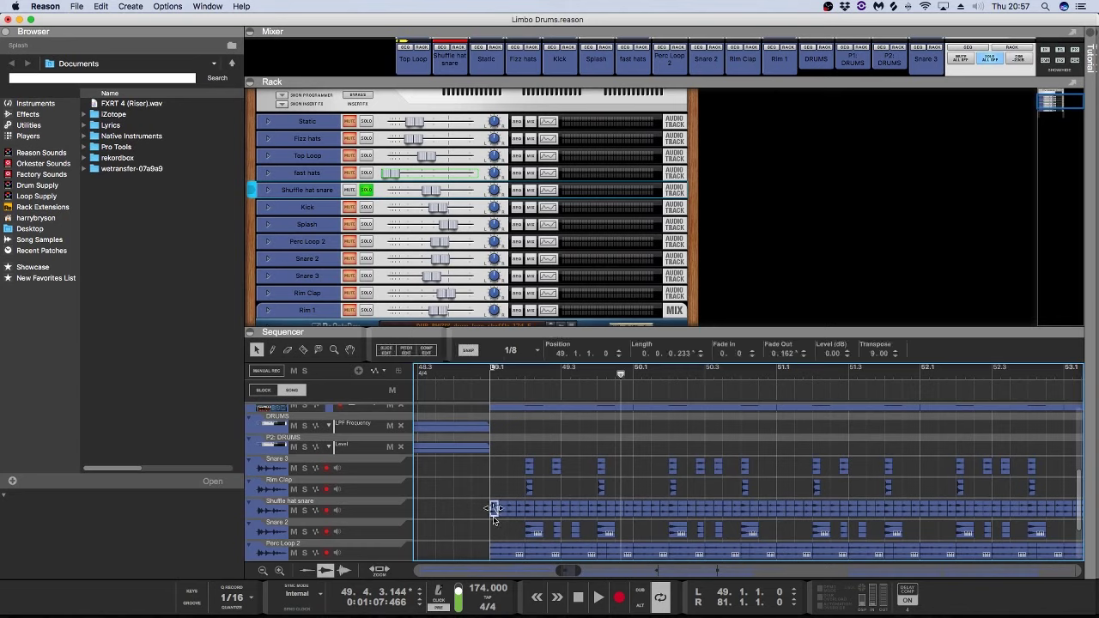
{"action": "left_click_drag", "start_coordinate": [494, 509], "coordinate": [563, 508]}
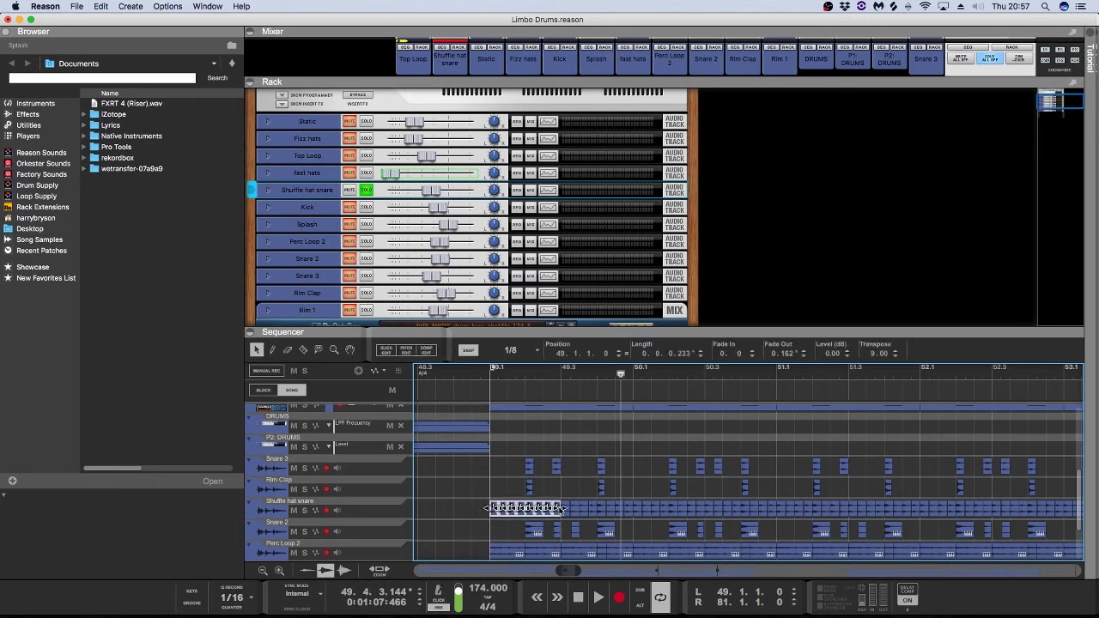
{"action": "left_click_drag", "start_coordinate": [580, 572], "coordinate": [569, 527]}
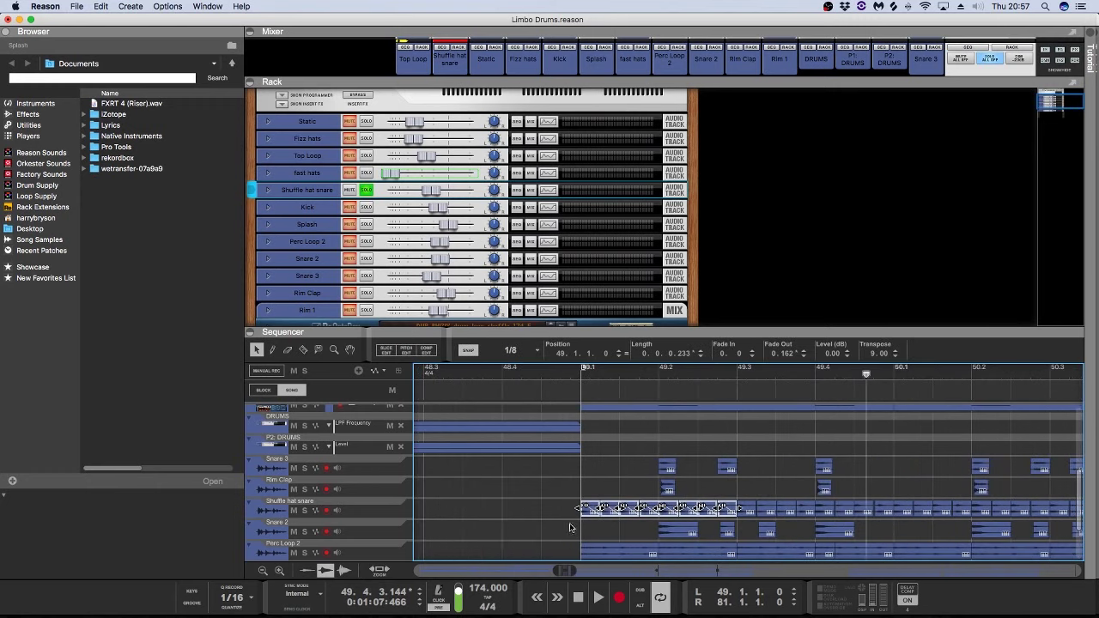
{"action": "left_click", "coordinate": [555, 517]}
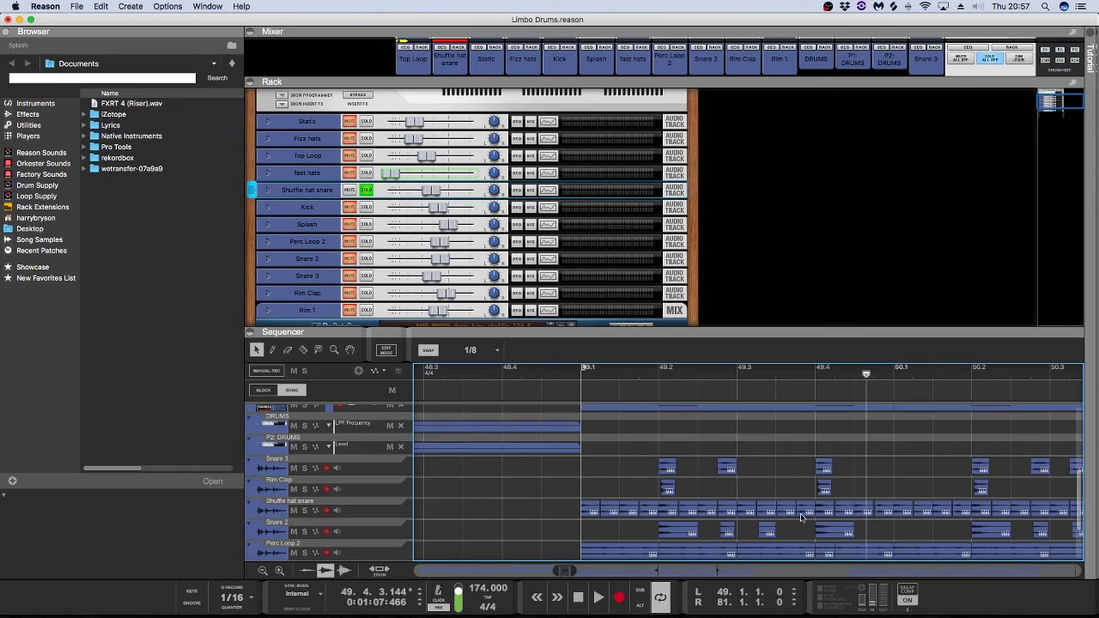
Step: Play the soloed Shuffle hat snare from bar 49, switch the solo to Top Loop and restart from bar 49
{"action": "left_click", "coordinate": [580, 374]}
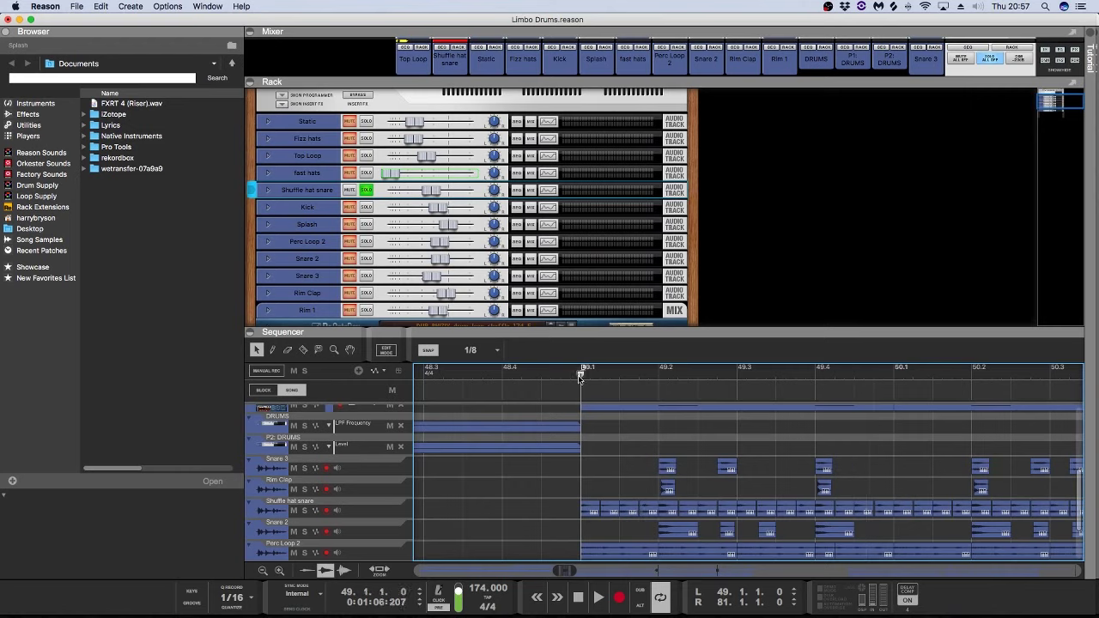
{"action": "key", "text": "space"}
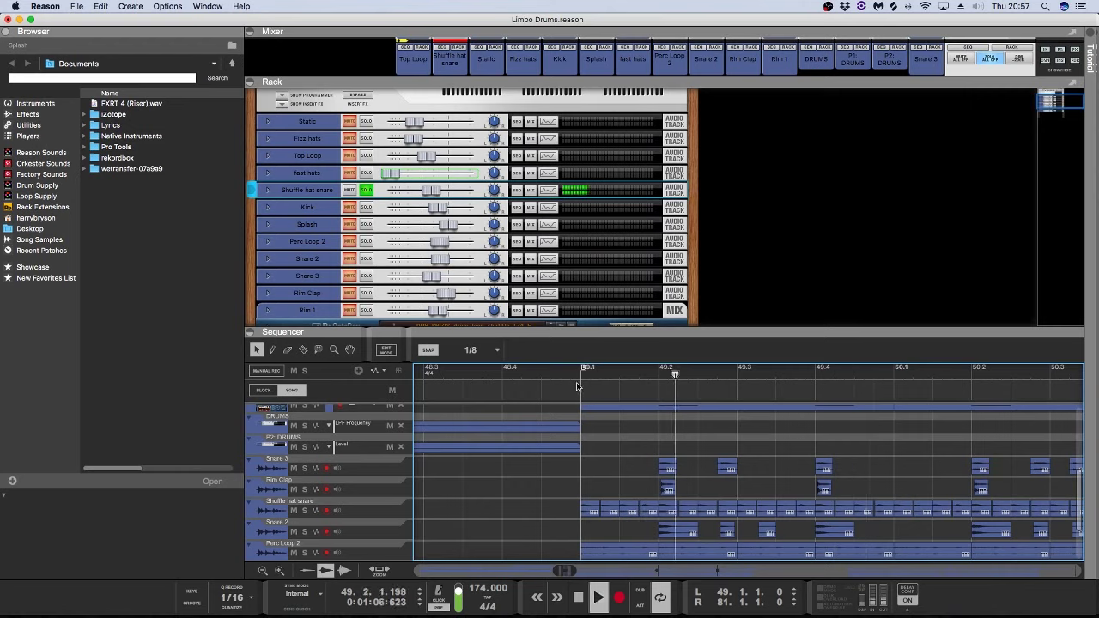
{"action": "left_click", "coordinate": [367, 190]}
{"action": "left_click", "coordinate": [366, 155]}
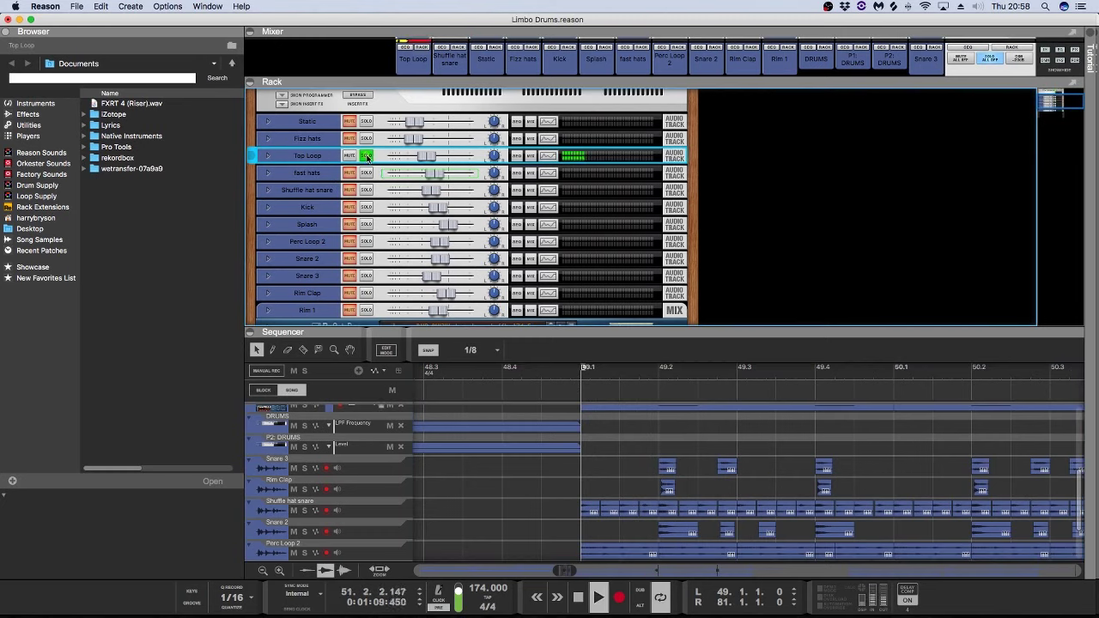
{"action": "left_click", "coordinate": [580, 374]}
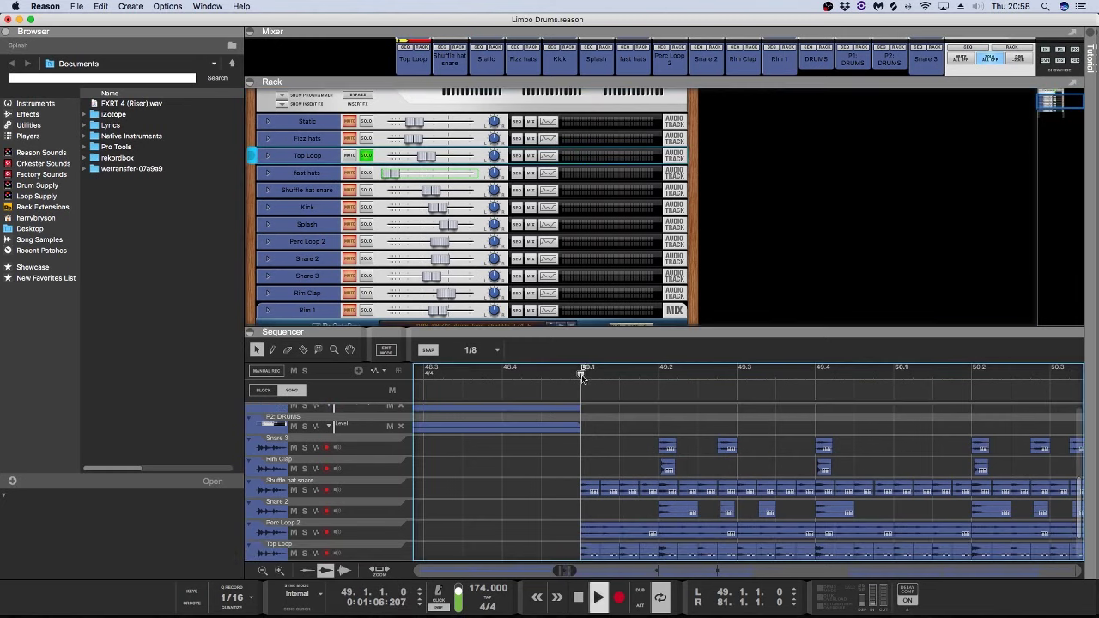
Step: Compare Shuffle hat snare with Top Loop by toggling their solos, and check the Shuffle hat snare's Spectrum EQ curve
{"action": "left_click", "coordinate": [367, 189]}
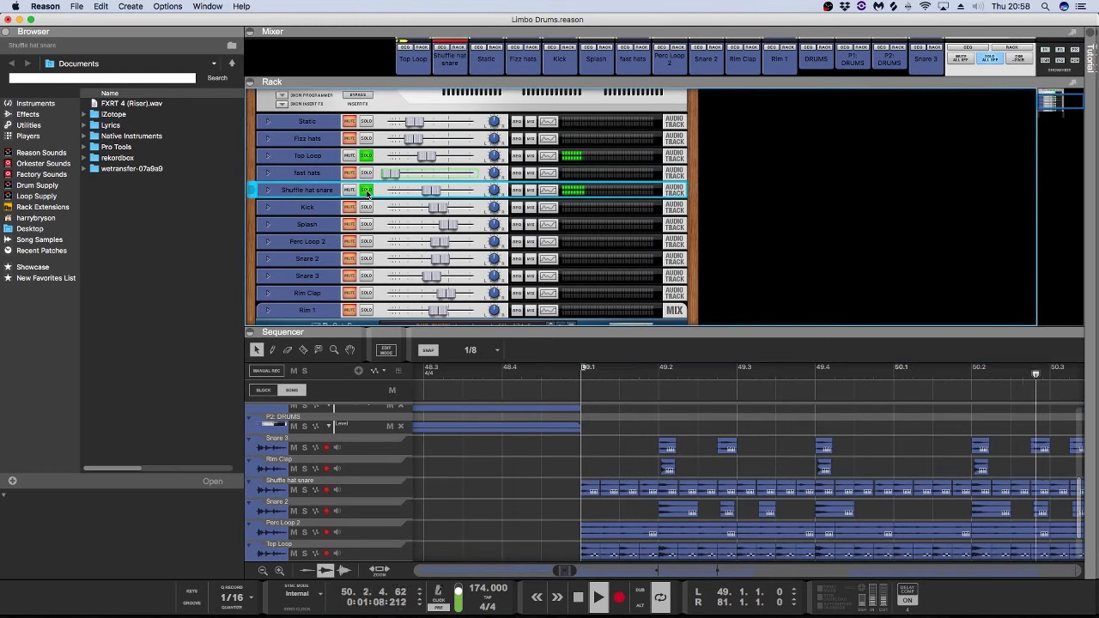
{"action": "left_click", "coordinate": [367, 190]}
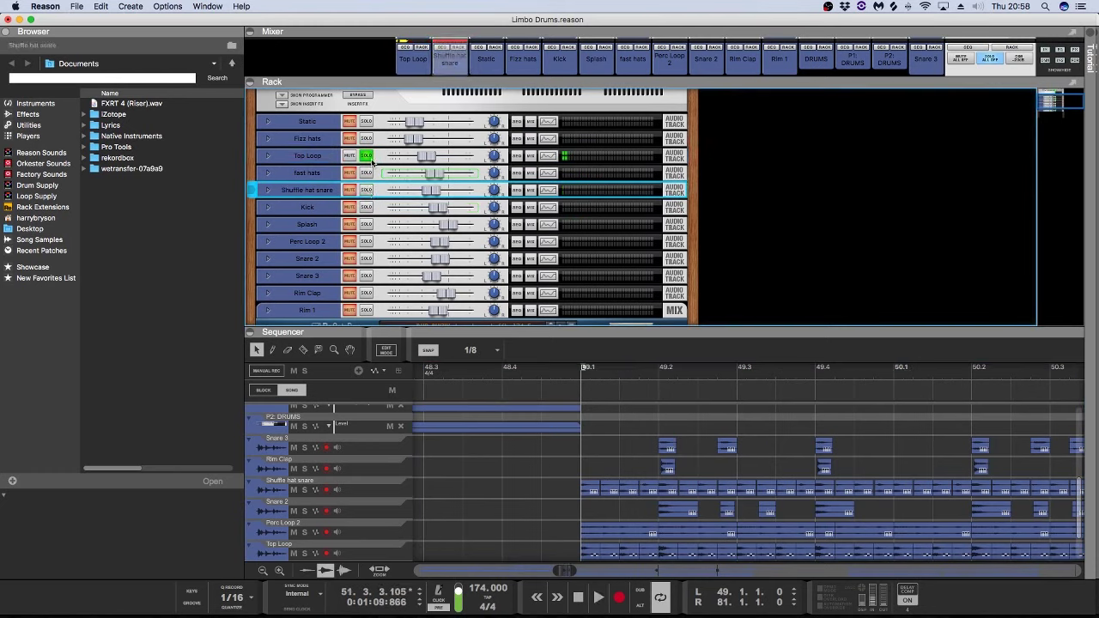
{"action": "left_click", "coordinate": [368, 189]}
{"action": "left_click", "coordinate": [367, 155]}
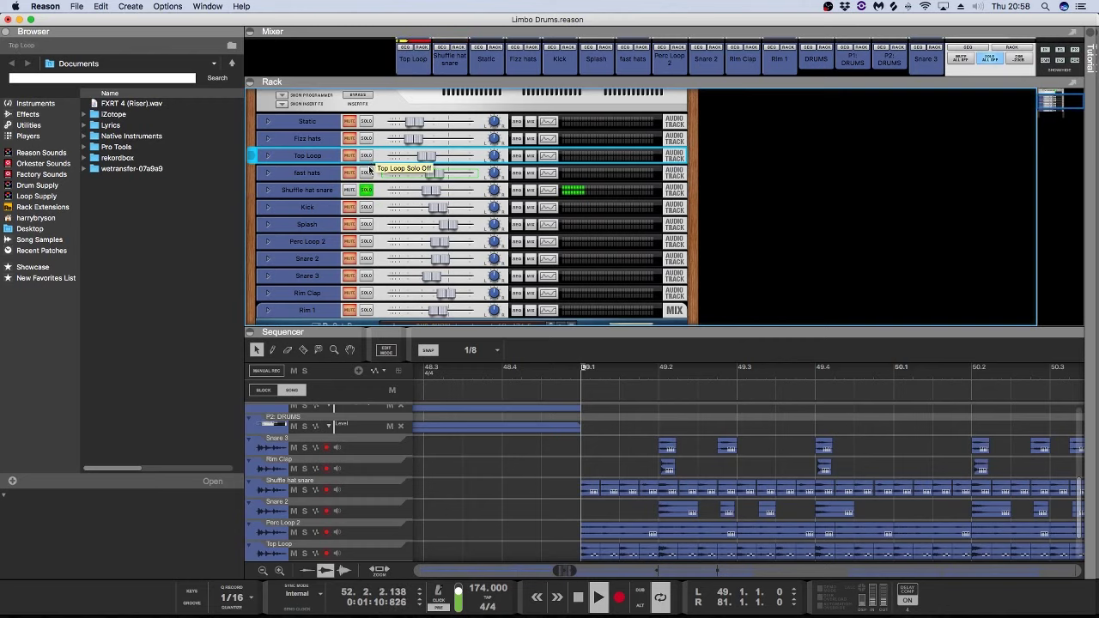
{"action": "left_click", "coordinate": [547, 190]}
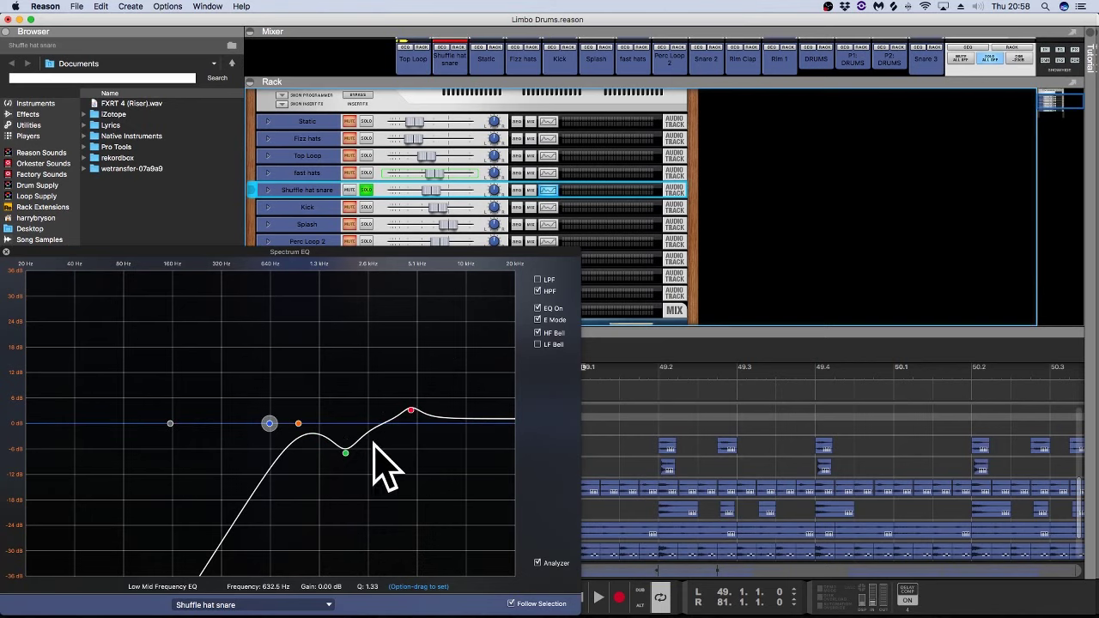
{"action": "left_click", "coordinate": [6, 252]}
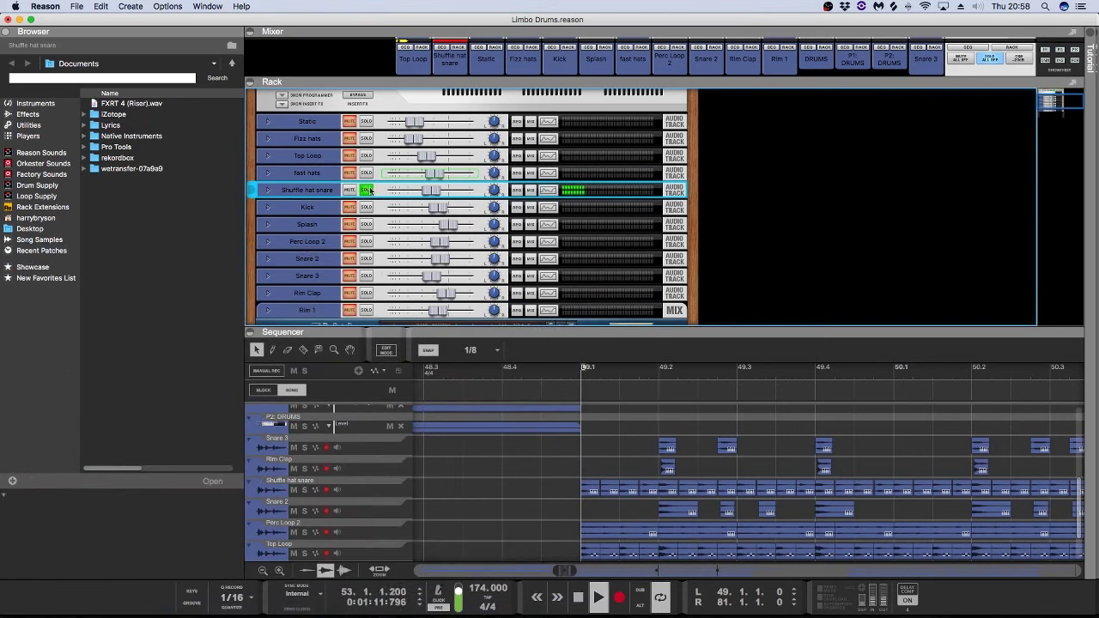
Step: Audition the Static channel in solo and unfold it with the insert effects shown
{"action": "left_click", "coordinate": [366, 121]}
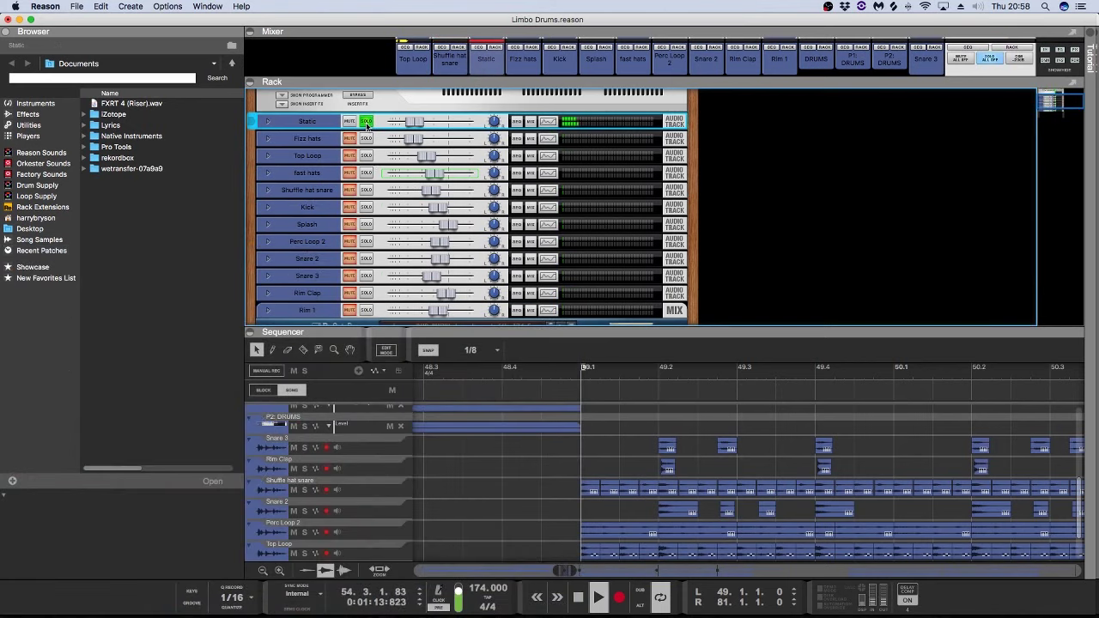
{"action": "key", "text": "space"}
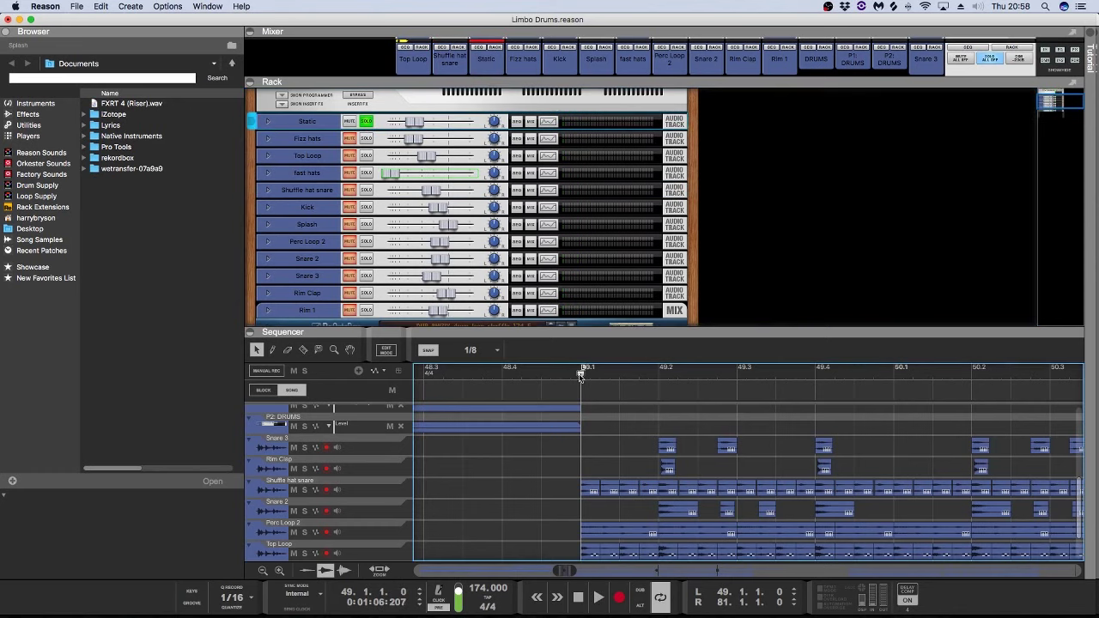
{"action": "left_click", "coordinate": [267, 121]}
{"action": "left_click", "coordinate": [283, 144]}
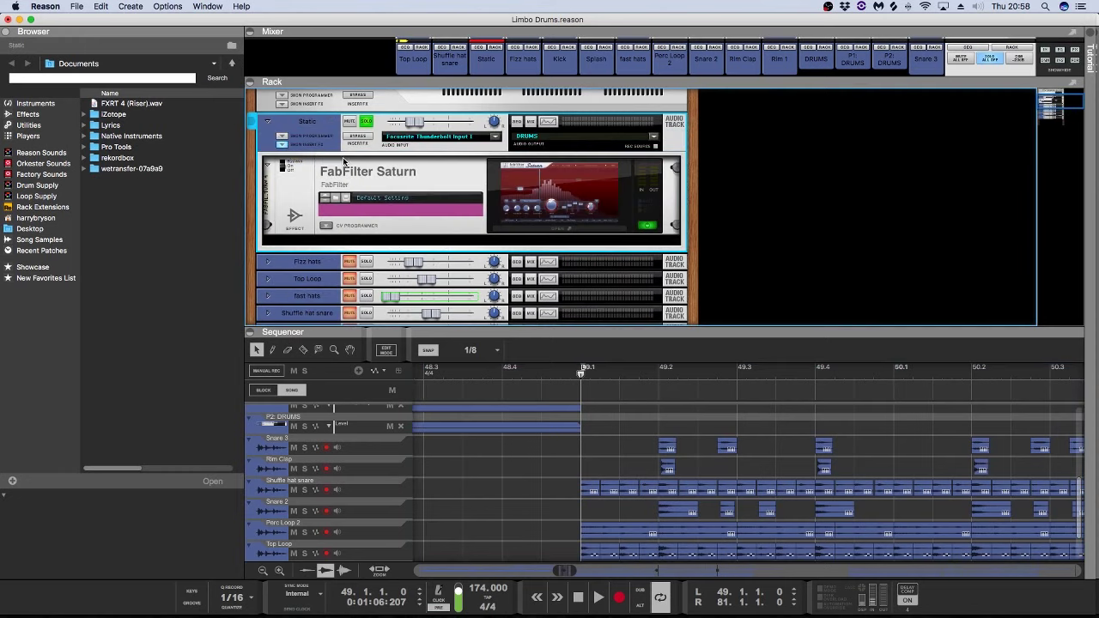
{"action": "scroll", "coordinate": [591, 515], "scroll_direction": "down", "scroll_amount": 1}
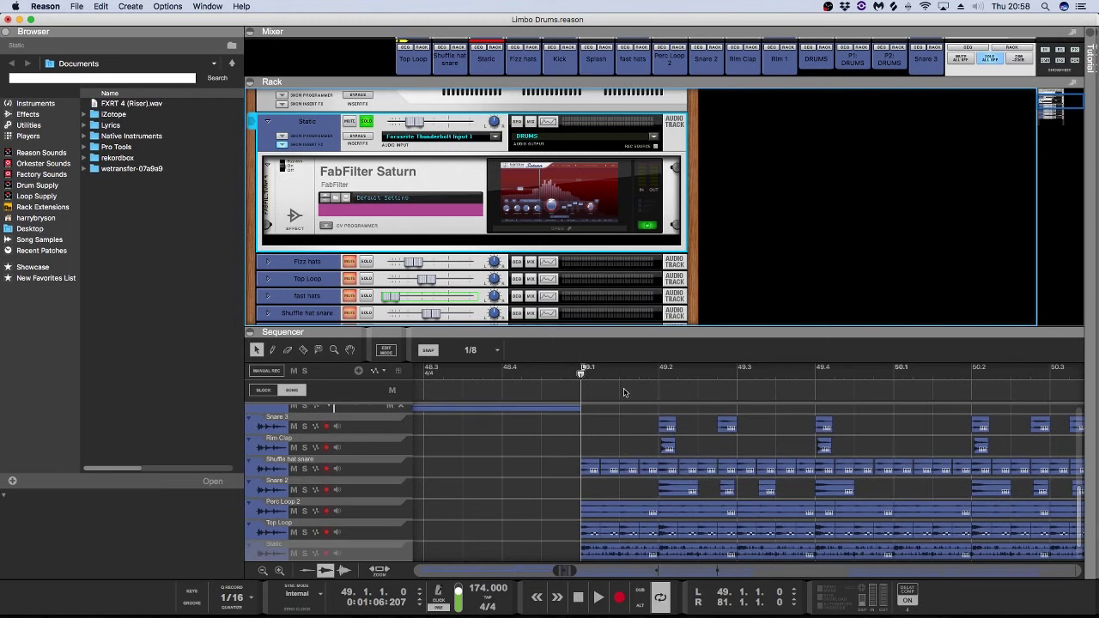
Step: Place a Static clip at bar 45, extend it past bar 46 and play the uncut sample from bar 45
{"action": "left_click_drag", "start_coordinate": [590, 541], "coordinate": [422, 571]}
{"action": "scroll", "coordinate": [1021, 550], "scroll_direction": "up", "scroll_amount": 3}
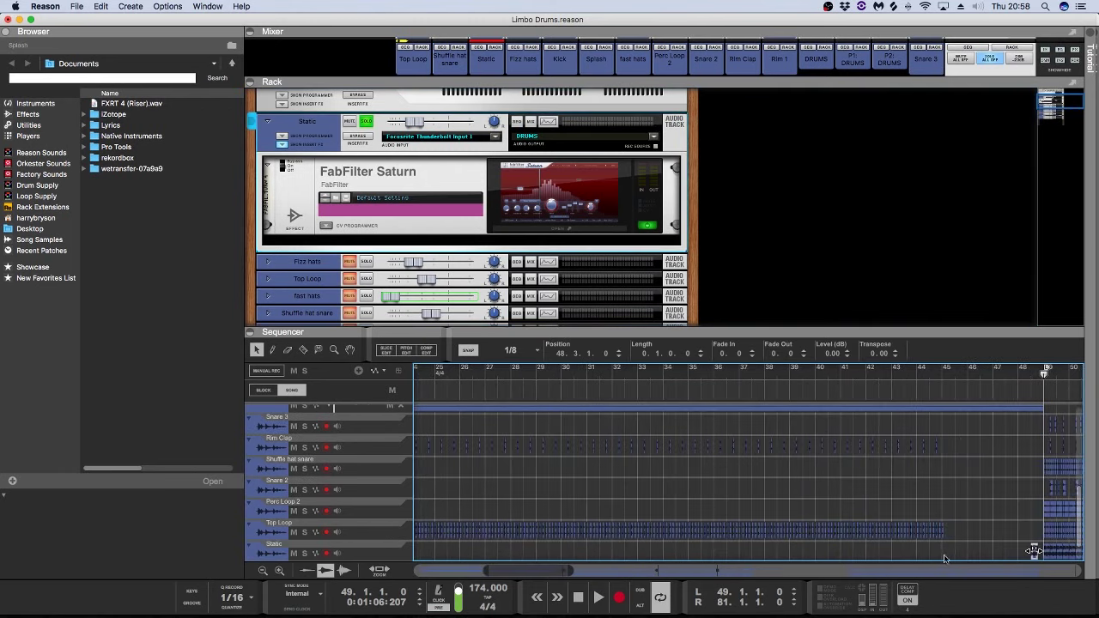
{"action": "left_click_drag", "start_coordinate": [1034, 550], "coordinate": [944, 550]}
{"action": "left_click_drag", "start_coordinate": [495, 570], "coordinate": [542, 571]}
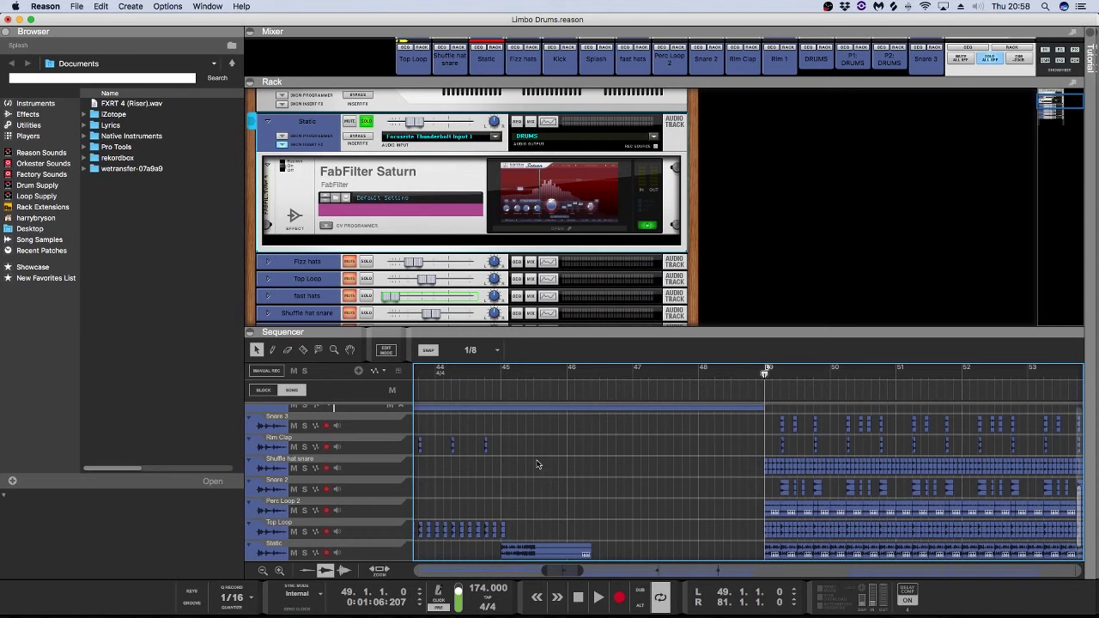
{"action": "left_click", "coordinate": [503, 375]}
{"action": "key", "text": "space"}
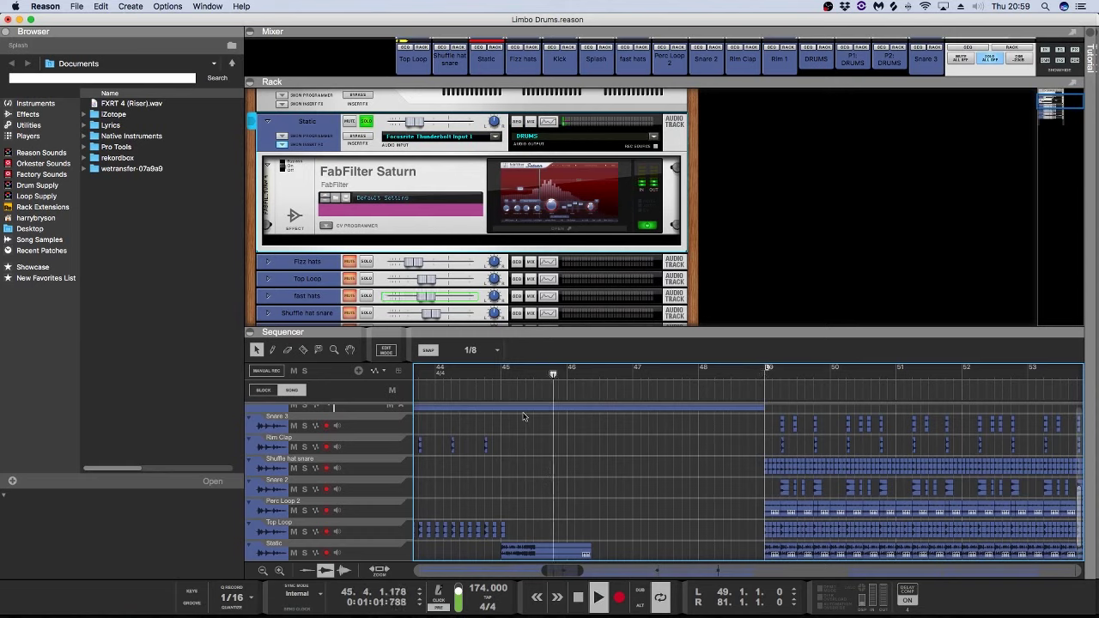
Step: Shorten the Static clip at bar 45 to one beat, repeat it to form three clips, and play Static from bar 49
{"action": "left_click", "coordinate": [557, 551]}
{"action": "left_click_drag", "start_coordinate": [587, 551], "coordinate": [509, 550]}
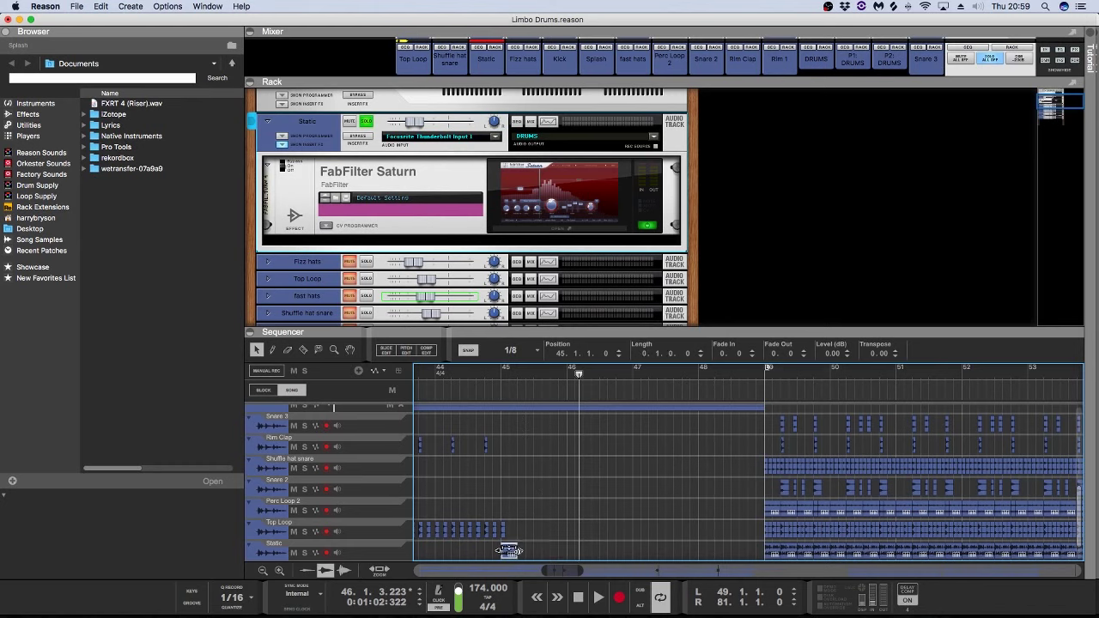
{"action": "left_click", "coordinate": [605, 496]}
{"action": "left_click", "coordinate": [764, 375]}
{"action": "key", "text": "space"}
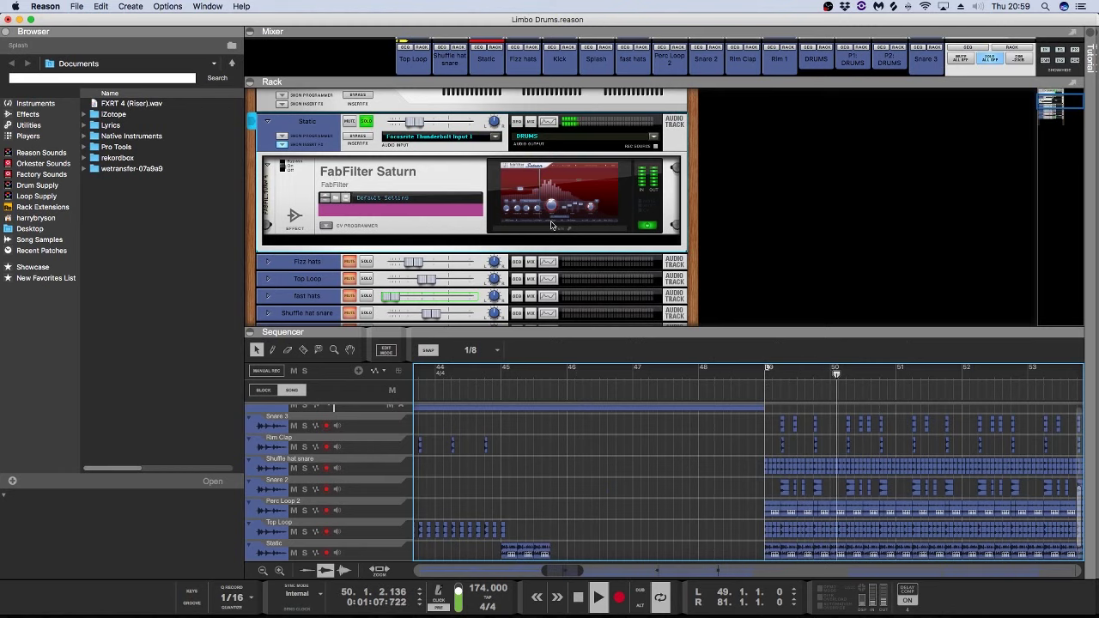
Step: Check the FabFilter Saturn settings on Static, clear the Static solo and fold its channel
{"action": "left_click", "coordinate": [596, 232]}
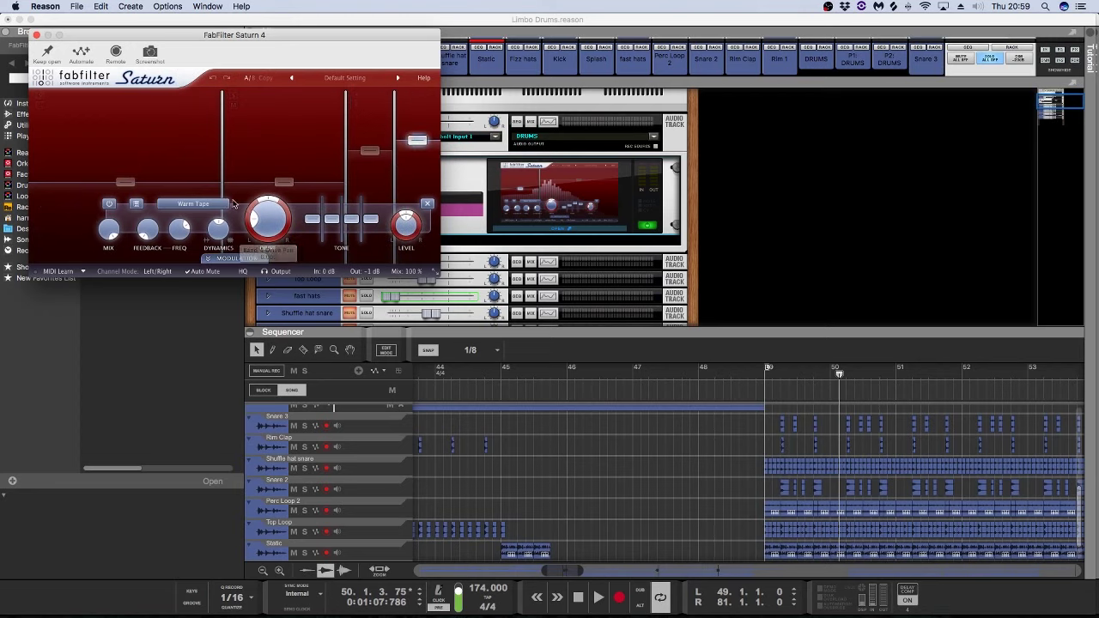
{"action": "left_click", "coordinate": [37, 34]}
{"action": "left_click", "coordinate": [283, 146]}
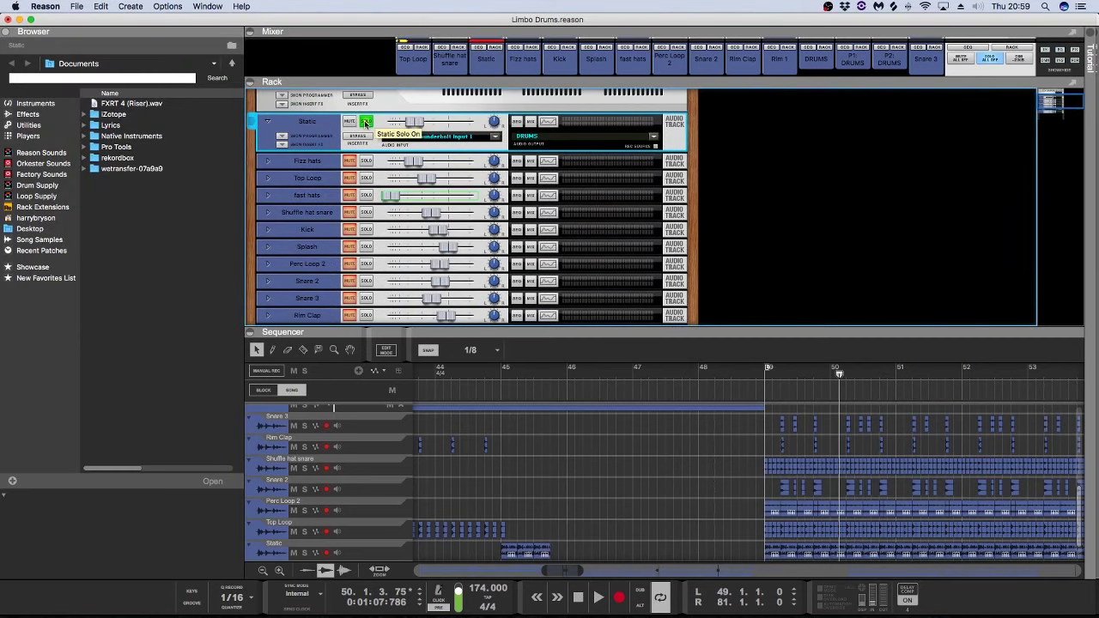
{"action": "left_click", "coordinate": [282, 143]}
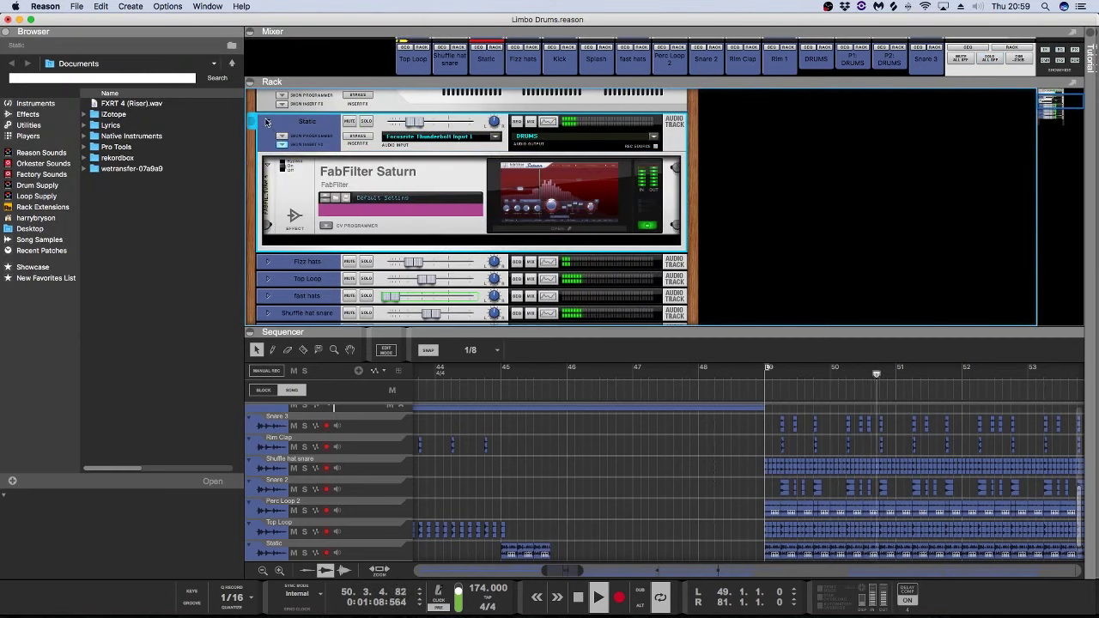
{"action": "left_click", "coordinate": [267, 121]}
Step: Play all the drum layers from bar 49 and compare the mix with Static muted and unmuted
{"action": "left_click", "coordinate": [350, 121]}
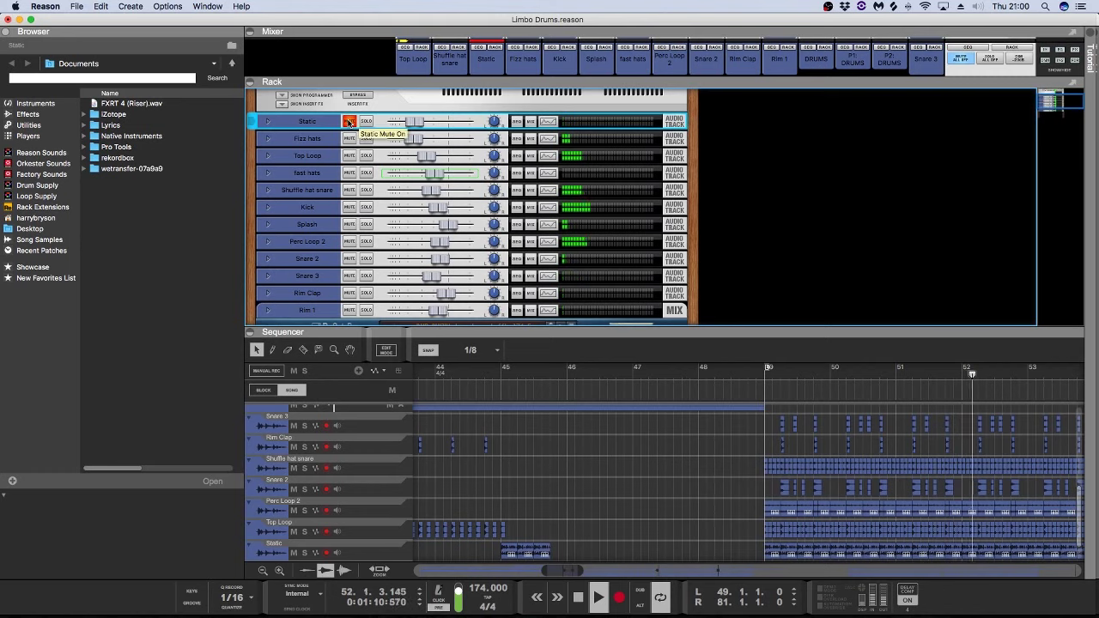
{"action": "left_click", "coordinate": [349, 121]}
{"action": "key", "text": "space"}
{"action": "left_click", "coordinate": [765, 375]}
{"action": "key", "text": "space"}
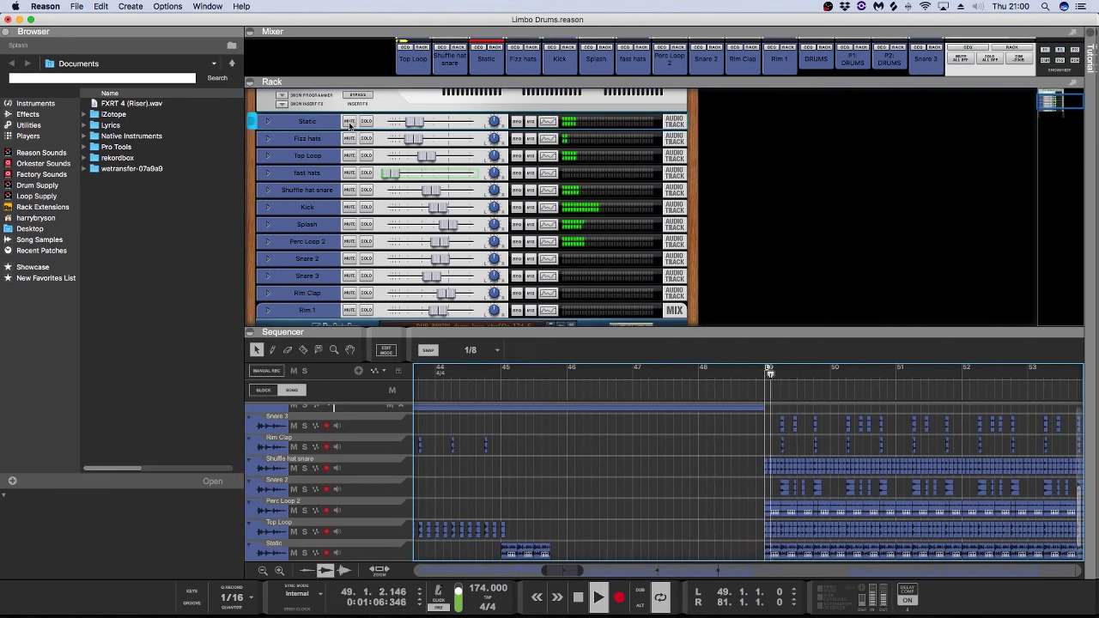
{"action": "left_click", "coordinate": [350, 123]}
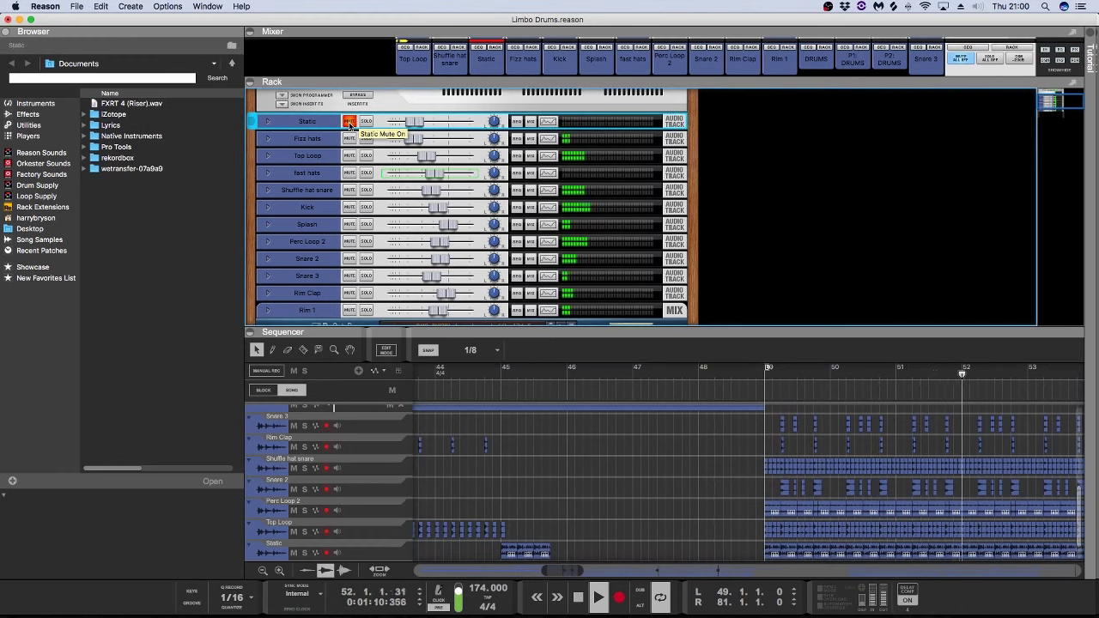
{"action": "left_click", "coordinate": [349, 123]}
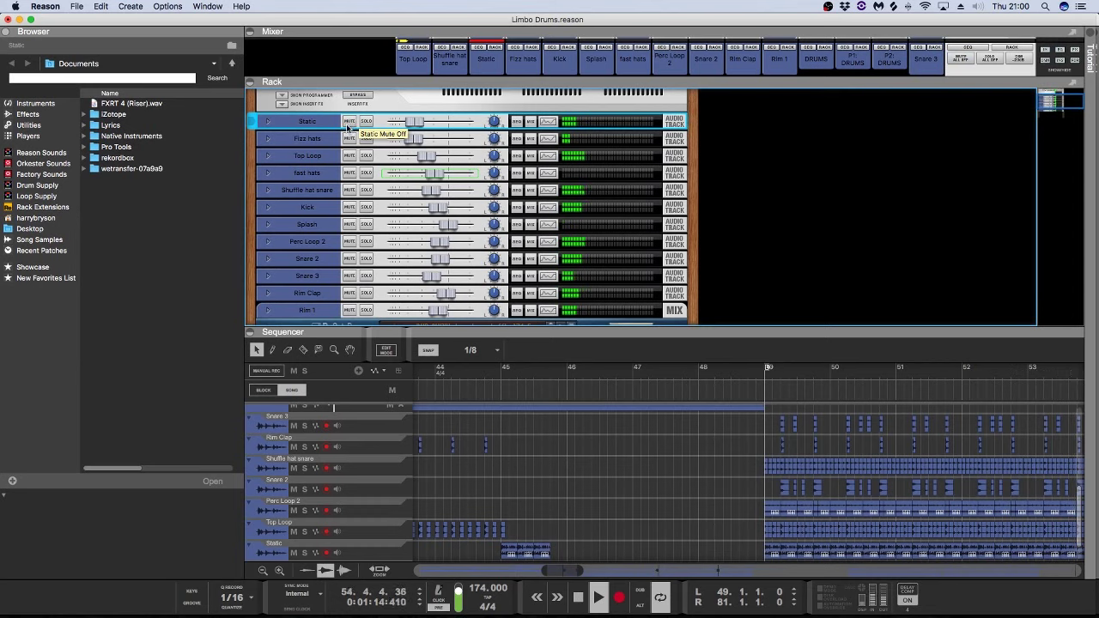
Step: Look over the DRUMS bus channels in the rack and close Limbo Drums without saving to return to Abandon 4.6
{"action": "scroll", "coordinate": [326, 153], "scroll_direction": "down", "scroll_amount": 5}
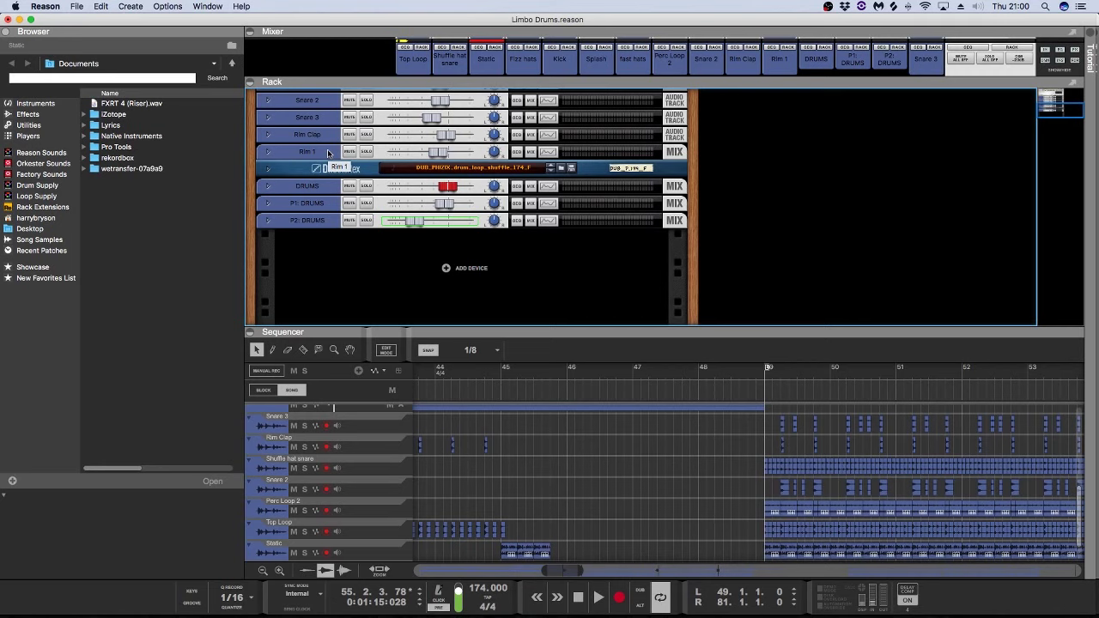
{"action": "scroll", "coordinate": [327, 153], "scroll_direction": "up", "scroll_amount": 5}
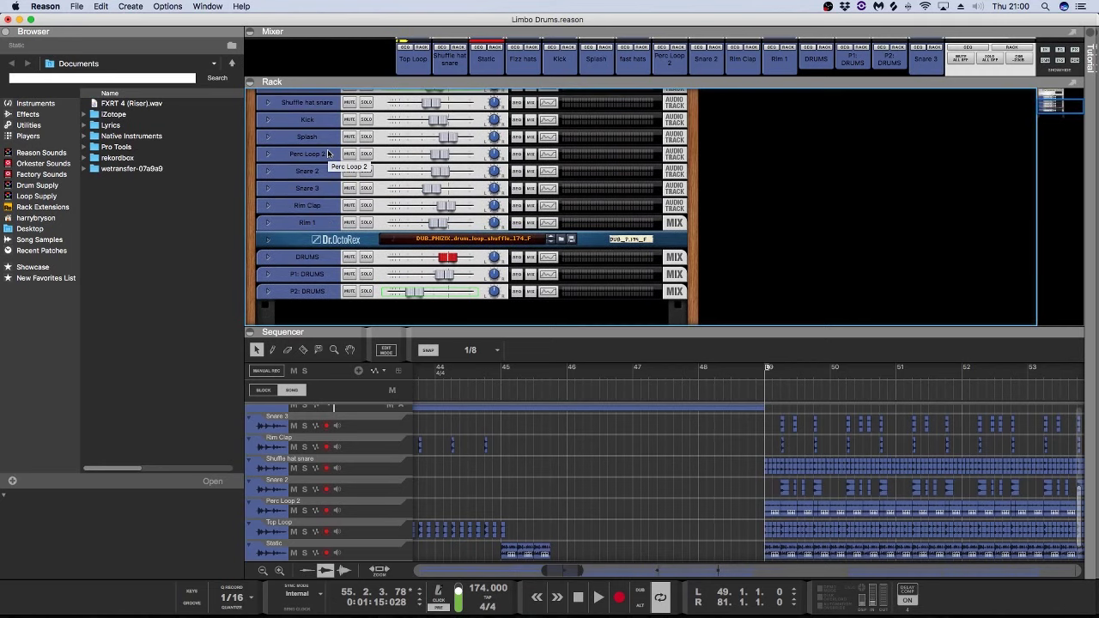
{"action": "scroll", "coordinate": [328, 153], "scroll_direction": "down", "scroll_amount": 3}
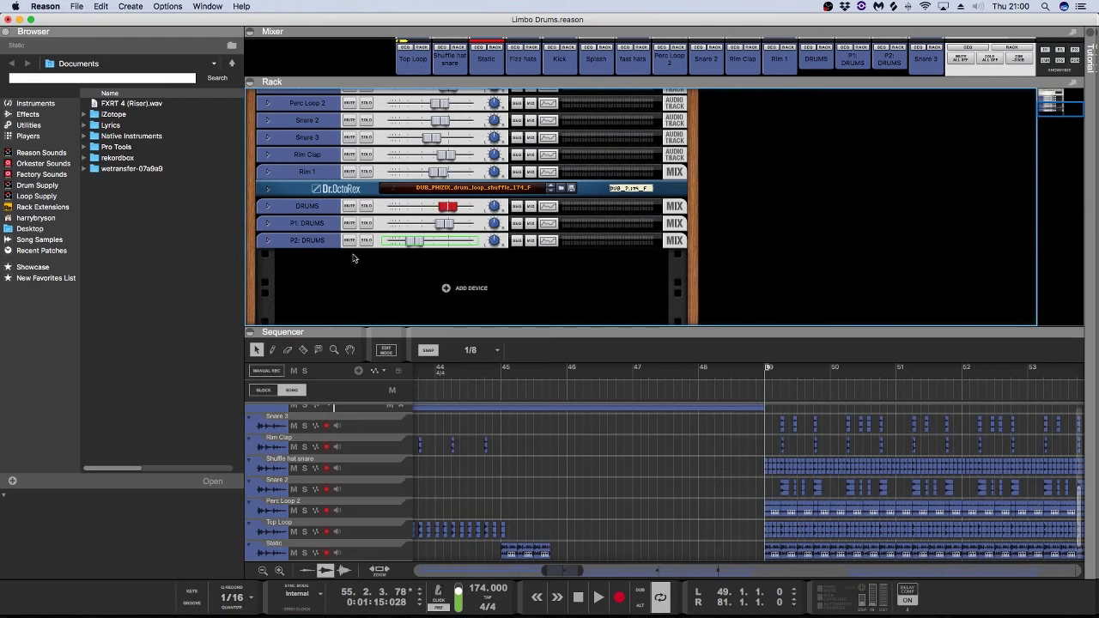
{"action": "left_click", "coordinate": [367, 207]}
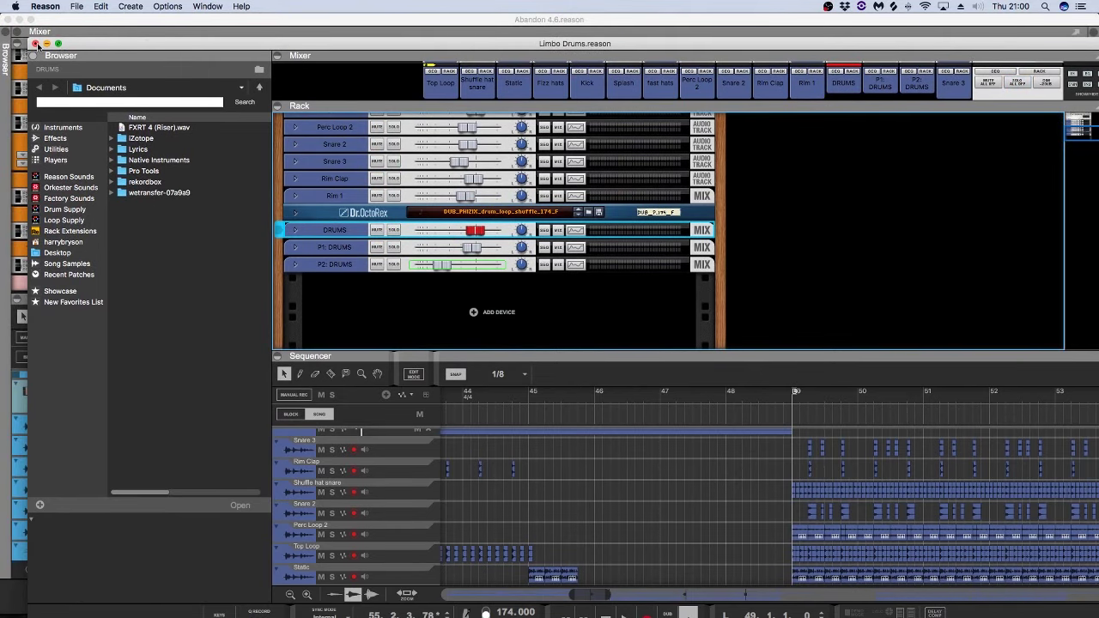
{"action": "left_click", "coordinate": [34, 44]}
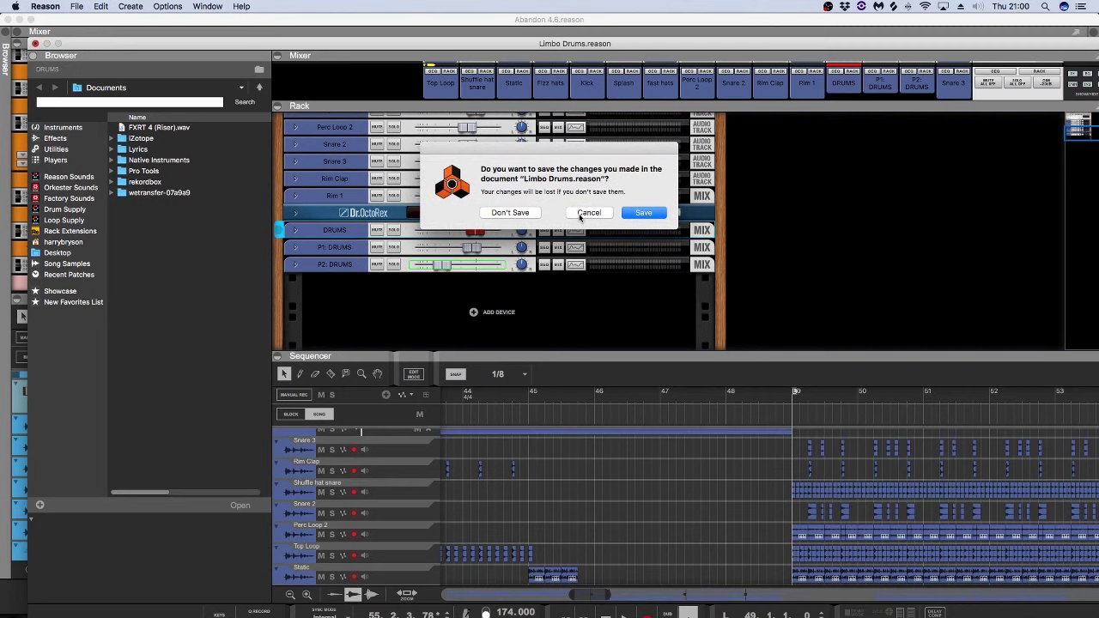
{"action": "left_click", "coordinate": [530, 214]}
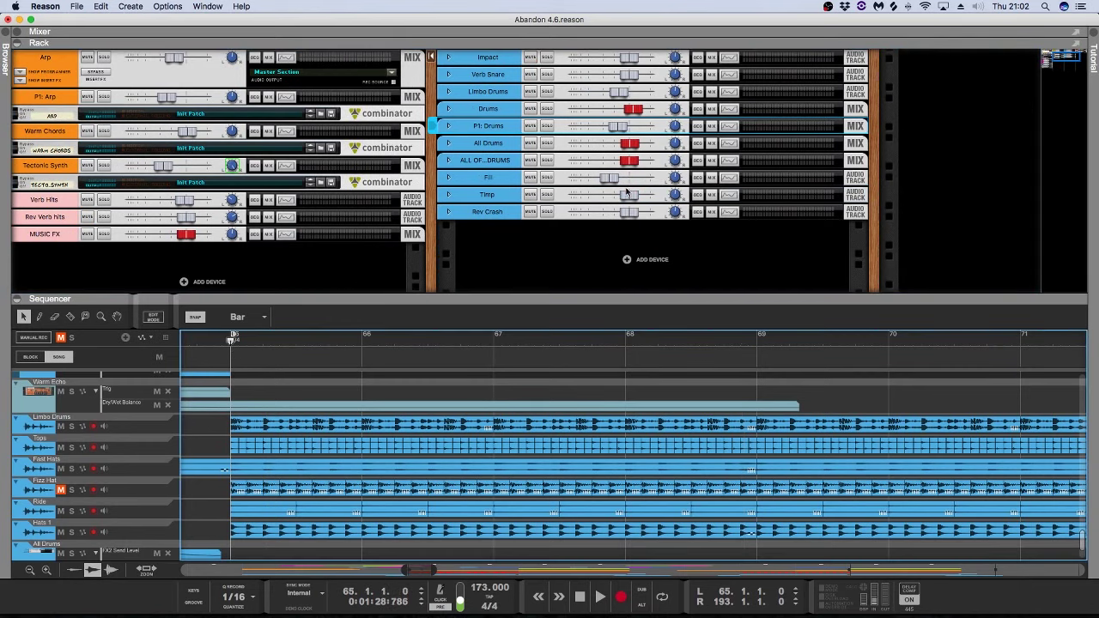
Step: Solo the Drums bus, play it briefly from bar 65 and clear its solo
{"action": "left_click", "coordinate": [545, 127]}
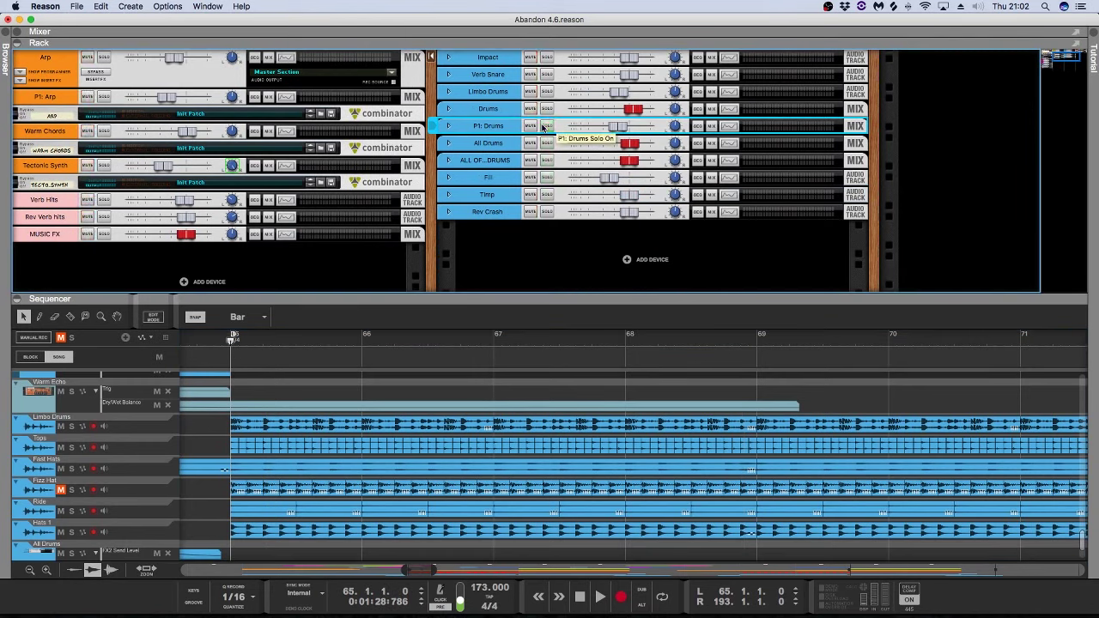
{"action": "left_click", "coordinate": [547, 108]}
{"action": "key", "text": "space"}
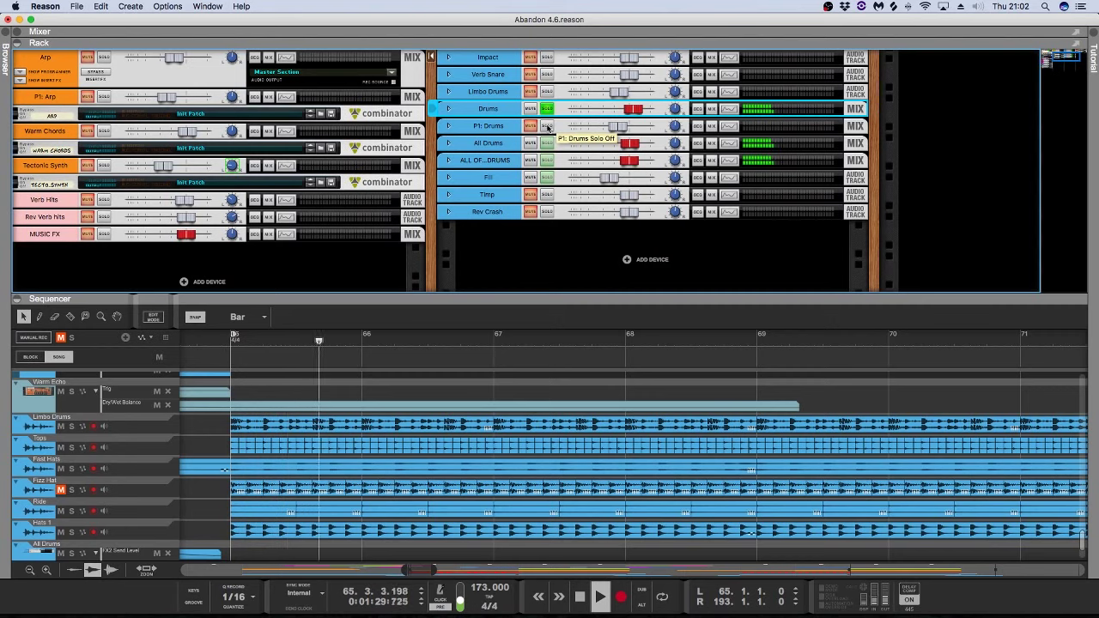
{"action": "left_click", "coordinate": [547, 108]}
{"action": "scroll", "coordinate": [629, 163], "scroll_direction": "up", "scroll_amount": 5}
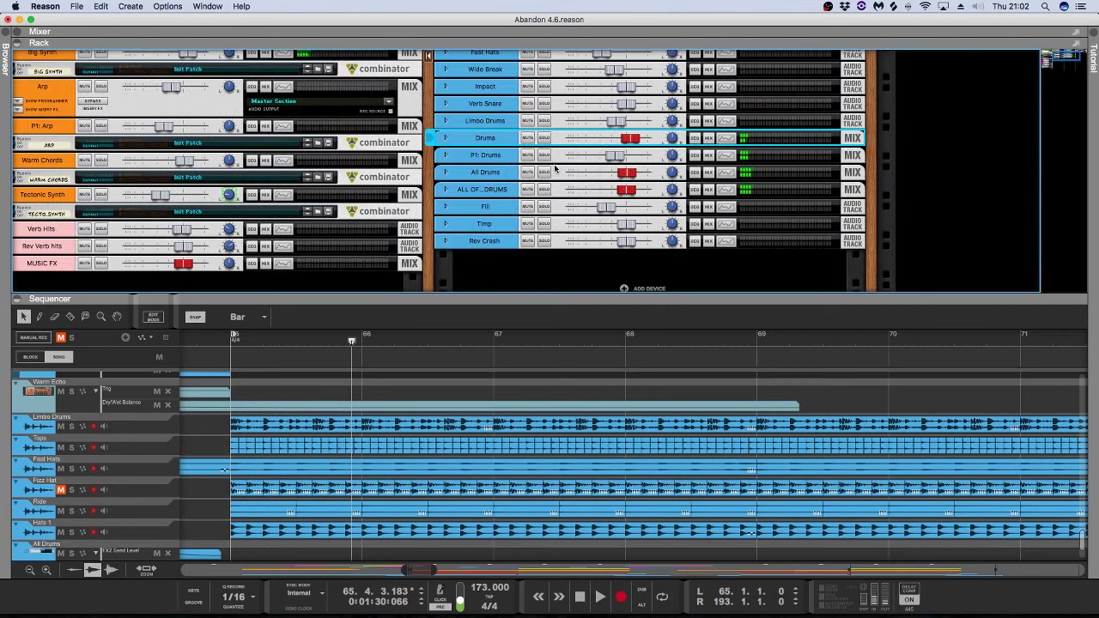
{"action": "scroll", "coordinate": [554, 169], "scroll_direction": "down", "scroll_amount": 4}
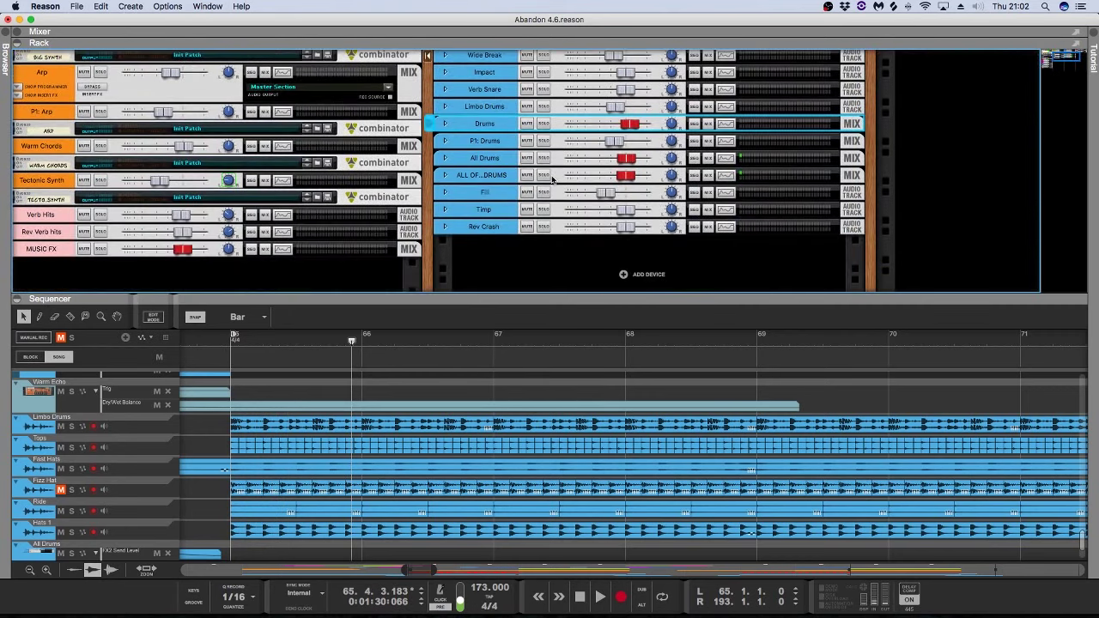
Step: Solo ALL OF THE DRUMS and play the combined drum buses from bar 66
{"action": "left_click", "coordinate": [545, 176]}
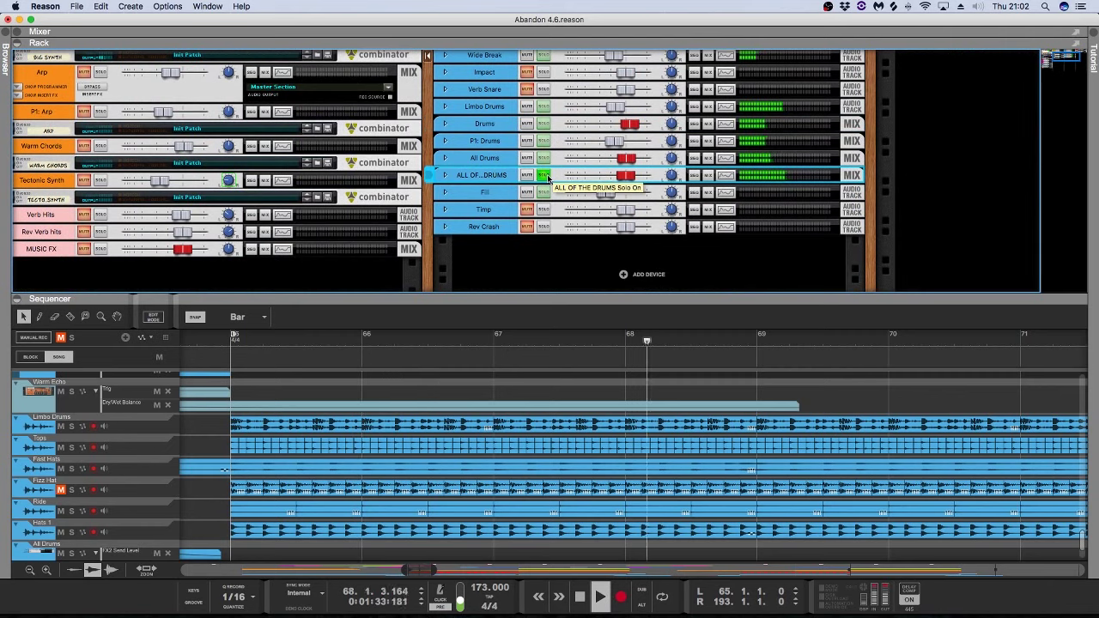
{"action": "left_click", "coordinate": [543, 192]}
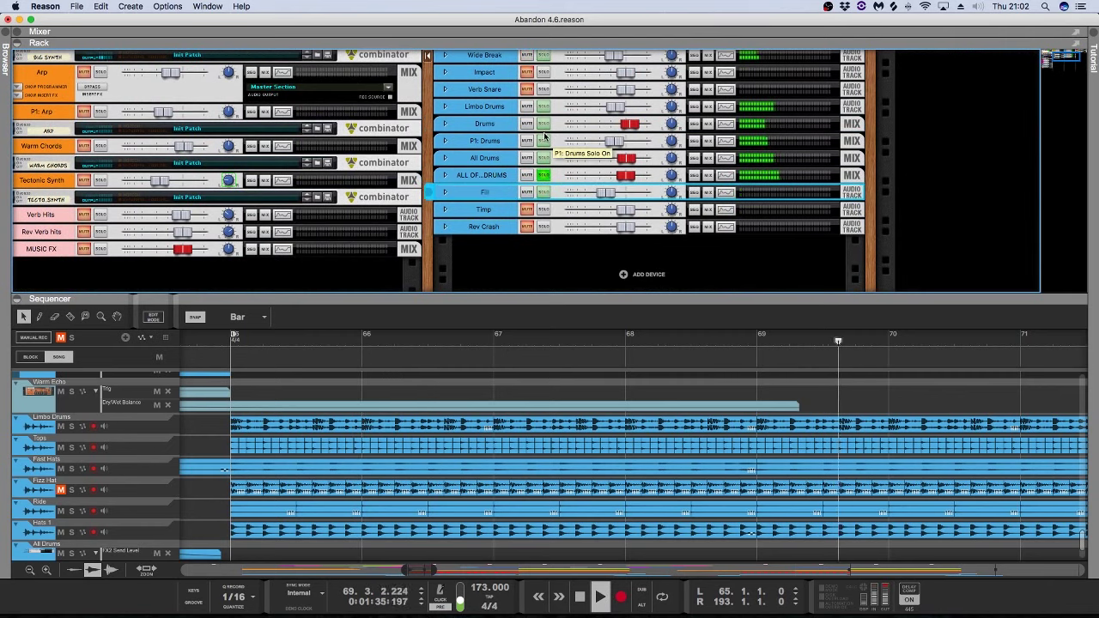
{"action": "key", "text": "space"}
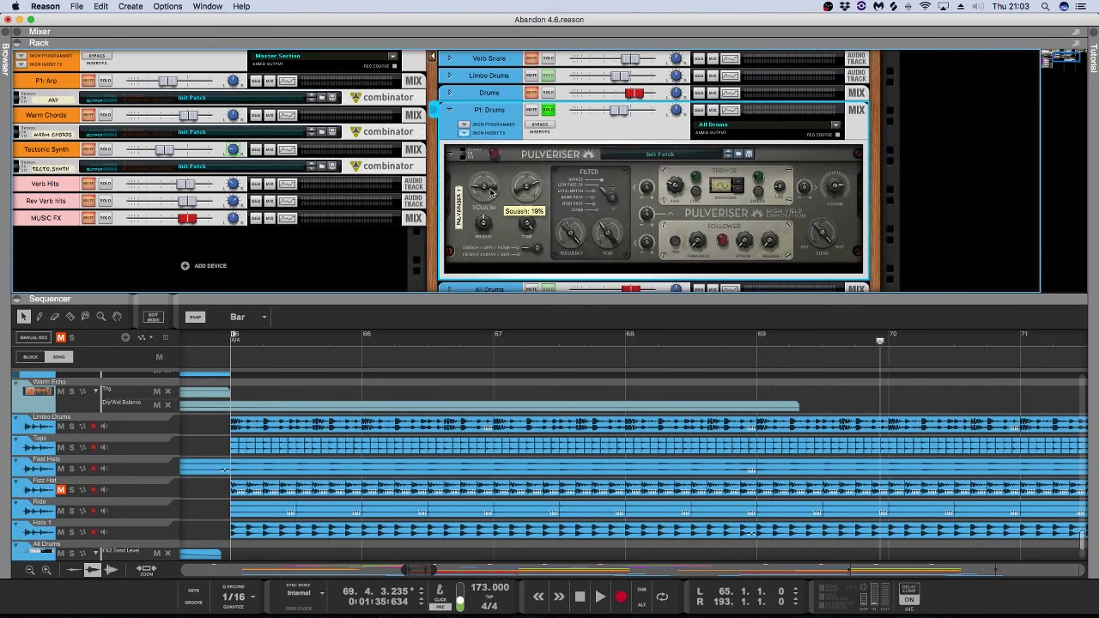
Step: Audition the P1: Drums parallel channel with its Pulveriser, fold the channel and clear the drum solos
{"action": "left_click", "coordinate": [549, 110]}
{"action": "key", "text": "space"}
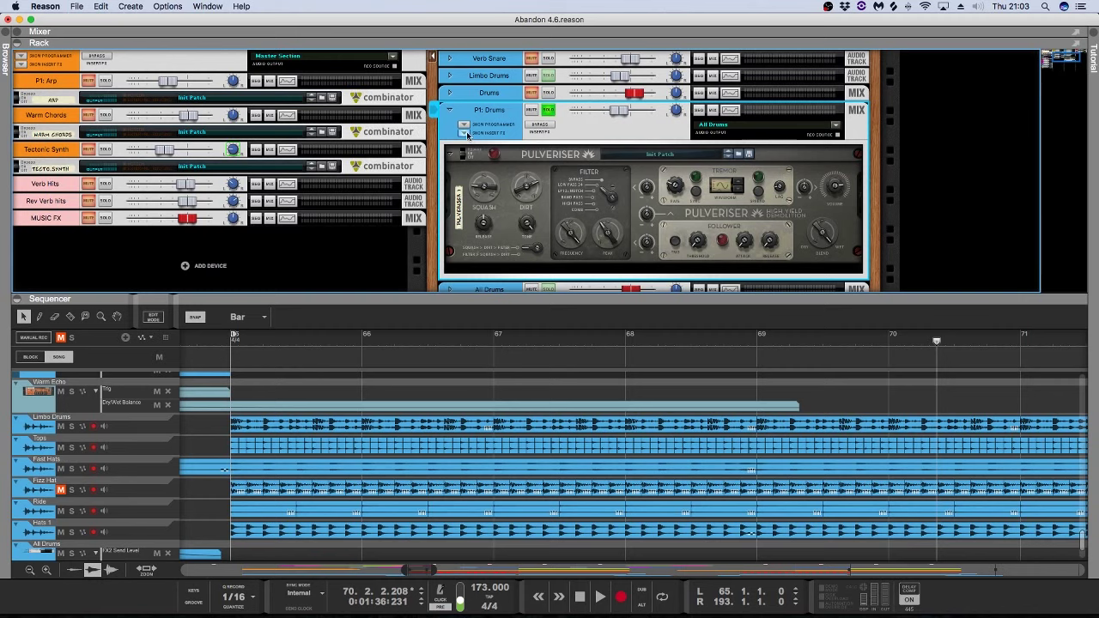
{"action": "left_click", "coordinate": [449, 109]}
{"action": "left_click", "coordinate": [553, 112]}
{"action": "left_click", "coordinate": [551, 146]}
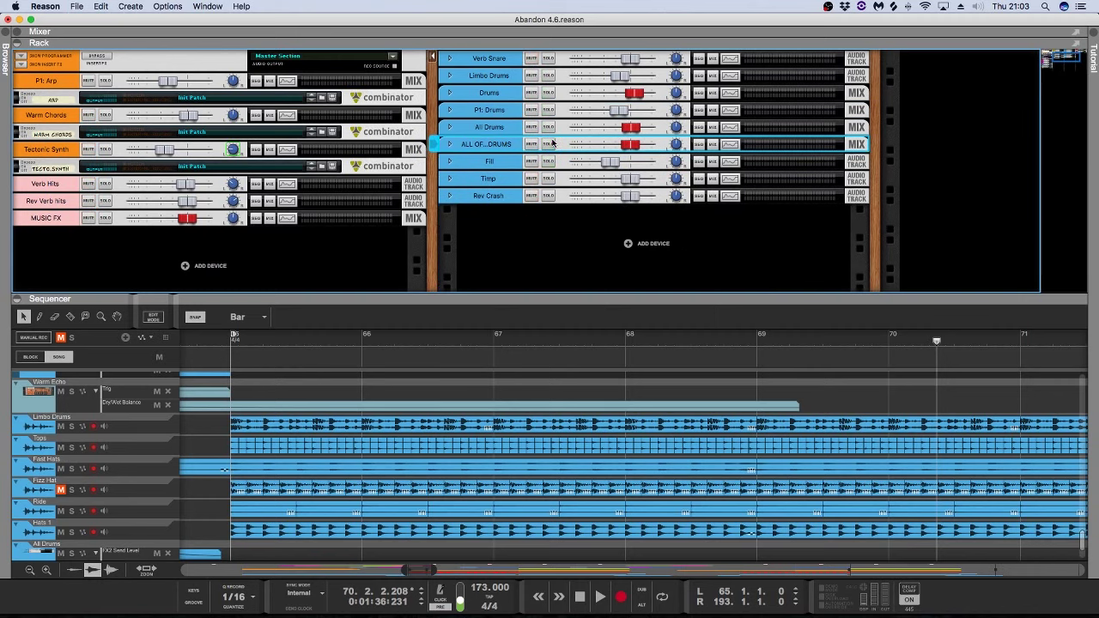
Step: Play ALL OF THE DRUMS soloed from bar 65, check its insert effects, hide them and clear the solo
{"action": "left_click", "coordinate": [233, 340]}
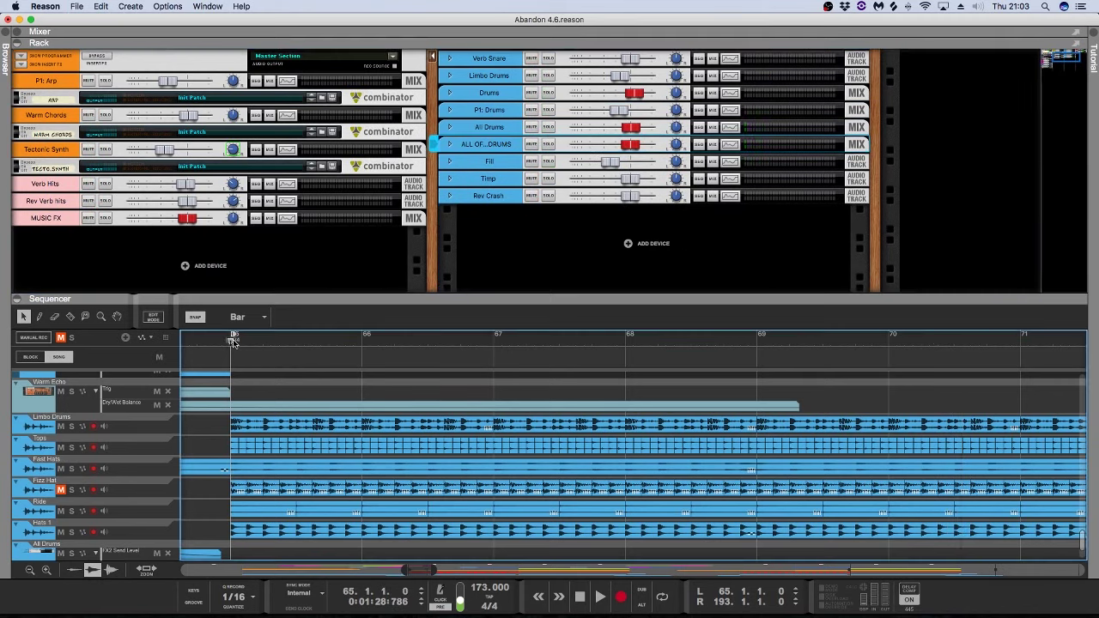
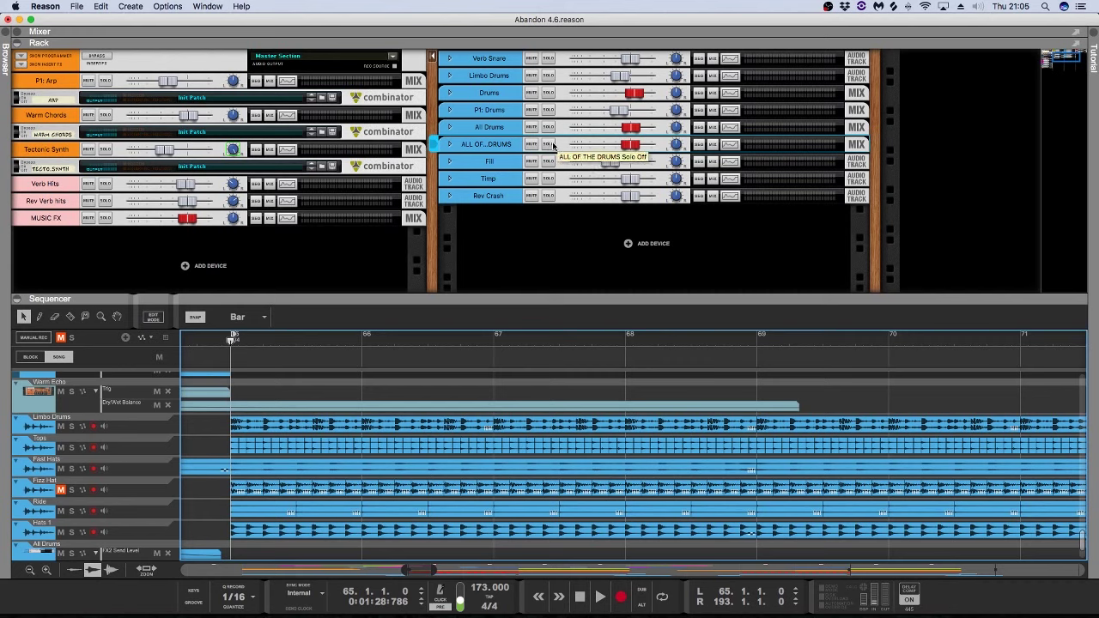
{"action": "left_click", "coordinate": [553, 146]}
{"action": "key", "text": "space"}
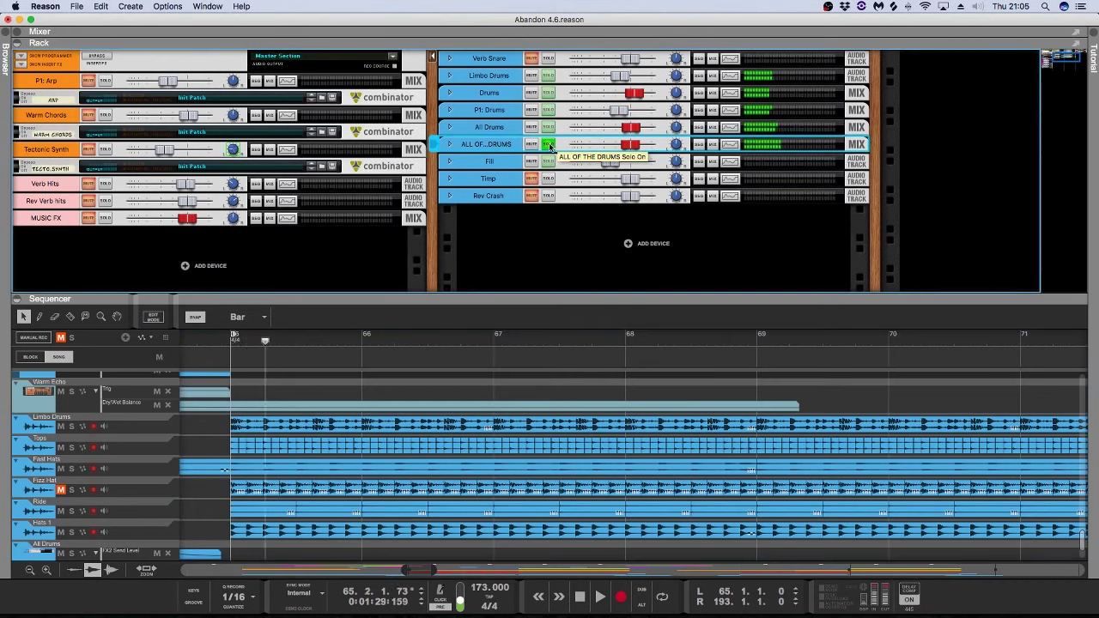
{"action": "left_click", "coordinate": [450, 145]}
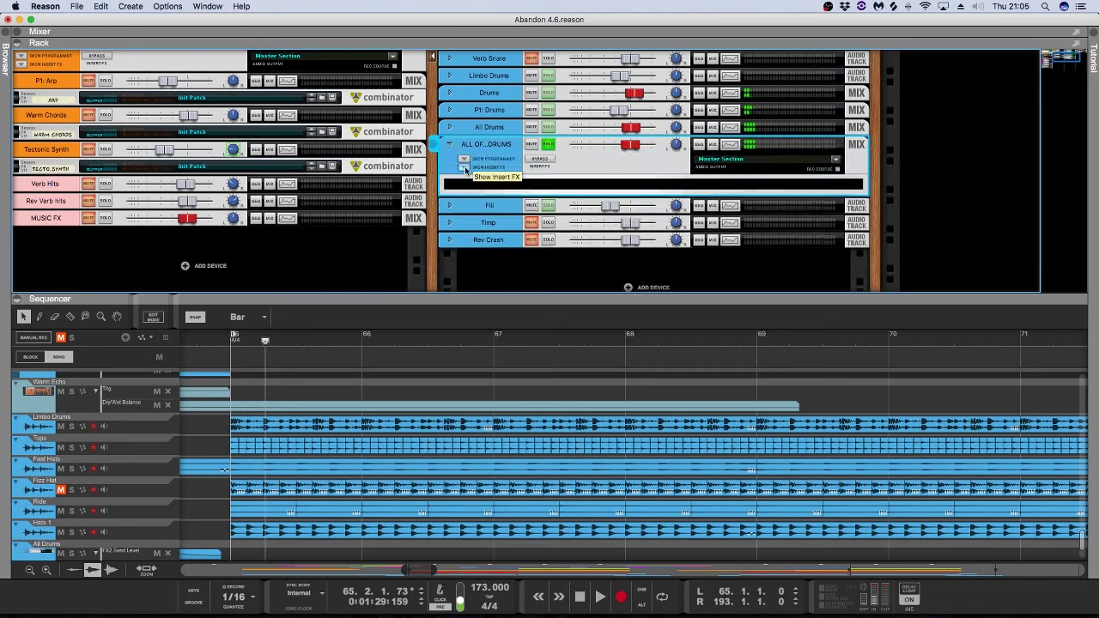
{"action": "left_click", "coordinate": [517, 266]}
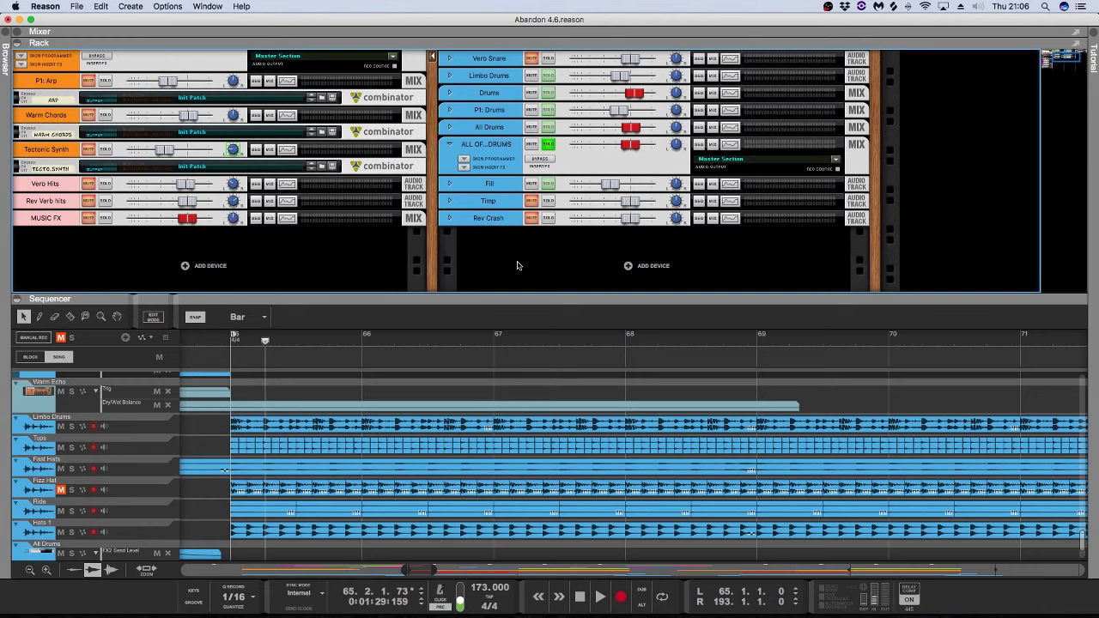
{"action": "left_click", "coordinate": [541, 151]}
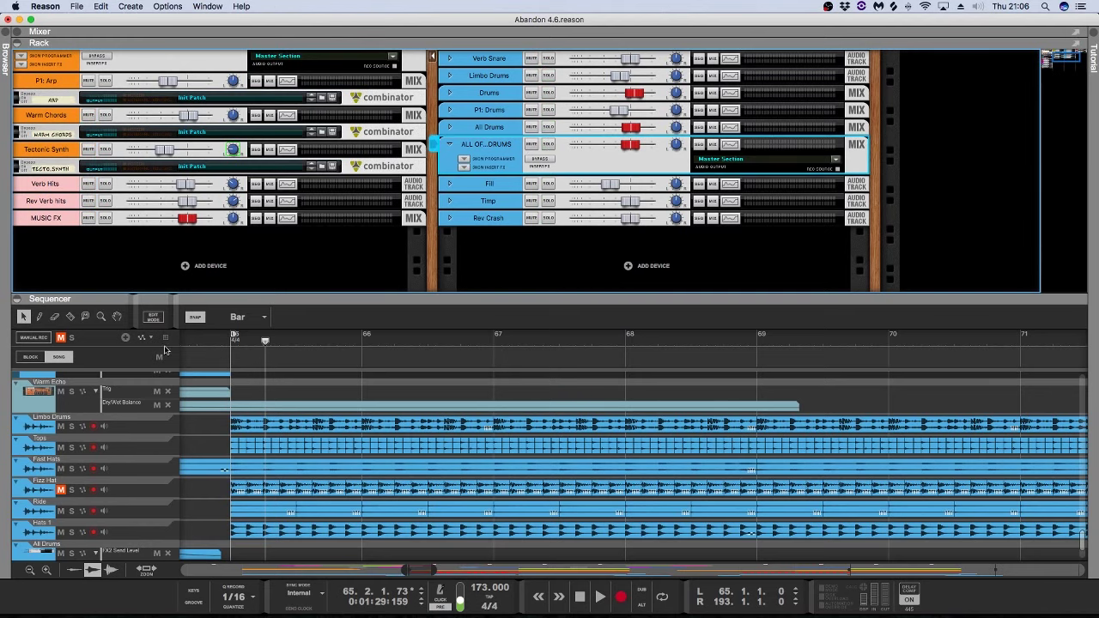
Step: Widen the sequencer view to show bars 65 to 114 and play ALL OF THE DRUMS soloed from bar 95
{"action": "left_click", "coordinate": [221, 341]}
{"action": "left_click_drag", "start_coordinate": [433, 570], "coordinate": [582, 569]}
{"action": "left_click", "coordinate": [731, 341]}
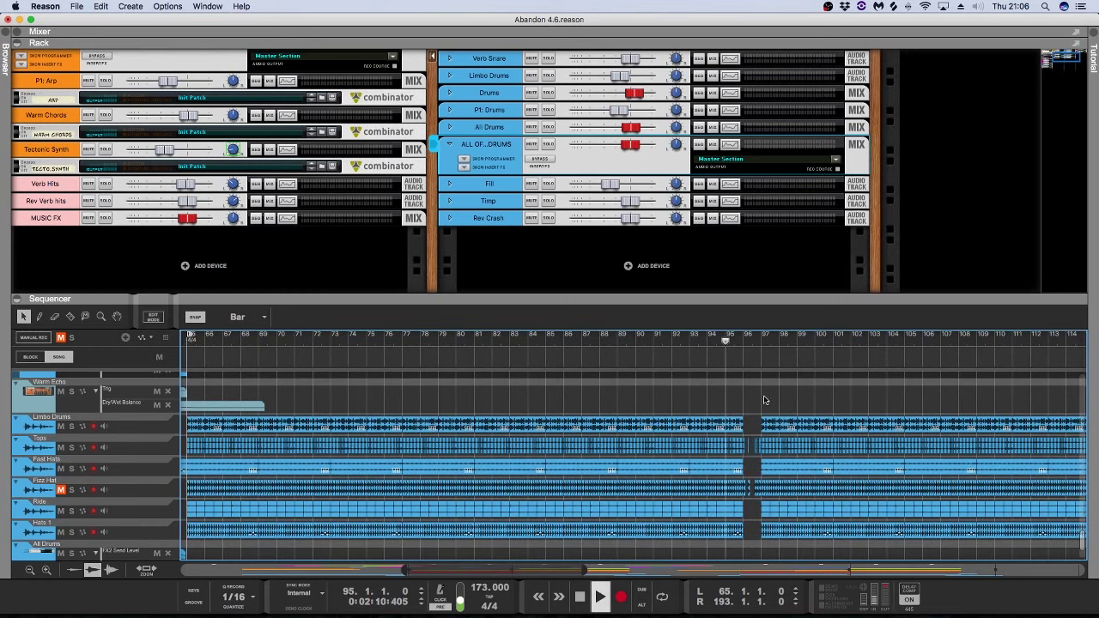
{"action": "left_click", "coordinate": [550, 146]}
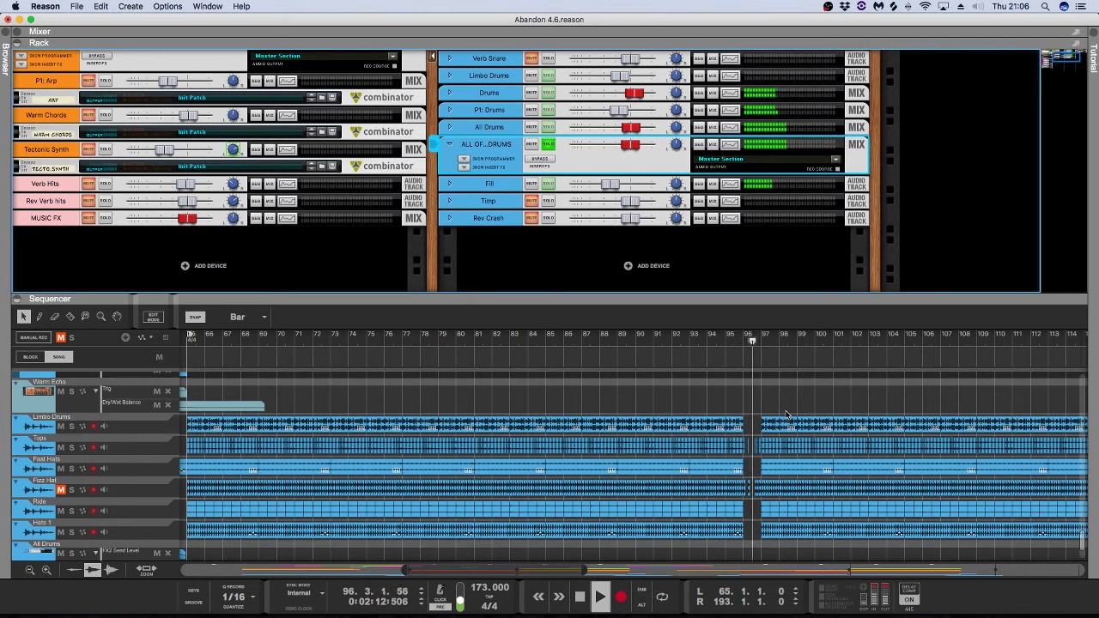
{"action": "key", "text": "space"}
{"action": "left_click", "coordinate": [770, 387]}
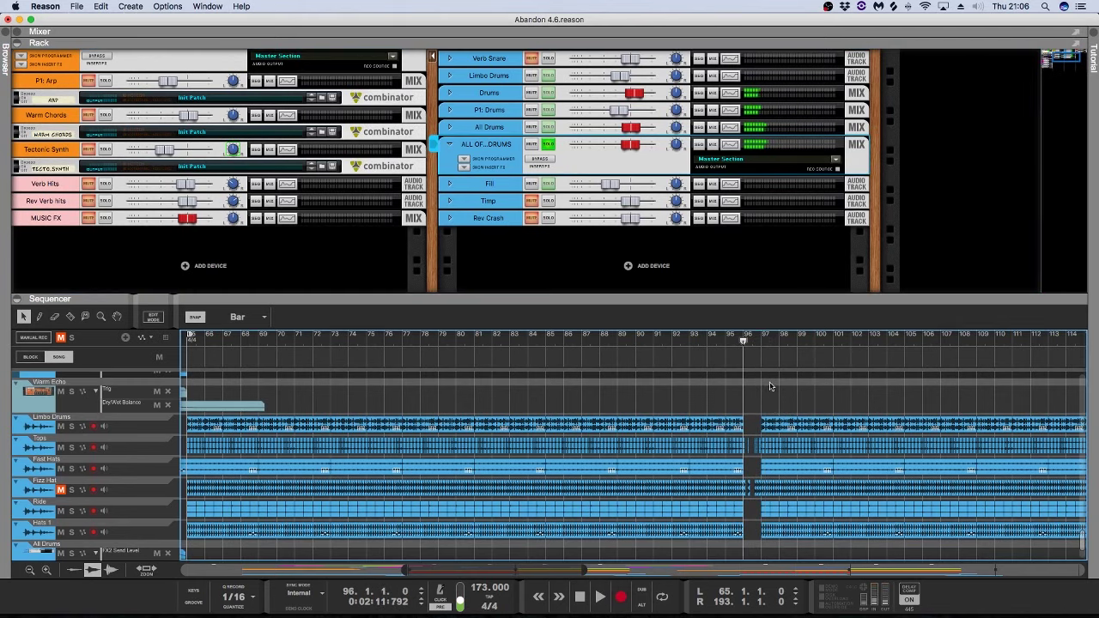
Step: Bring the Slice & Dice automation lanes into view and play the drum fill from bar 95 and from bar 94
{"action": "scroll", "coordinate": [770, 386], "scroll_direction": "down", "scroll_amount": 3}
{"action": "left_click", "coordinate": [725, 336]}
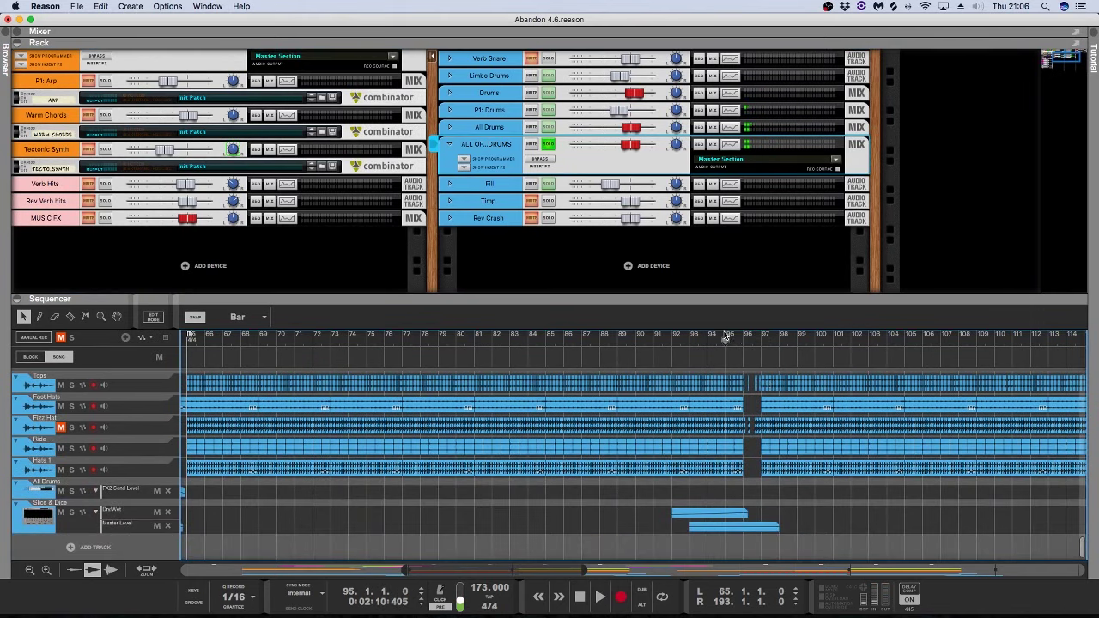
{"action": "key", "text": "space"}
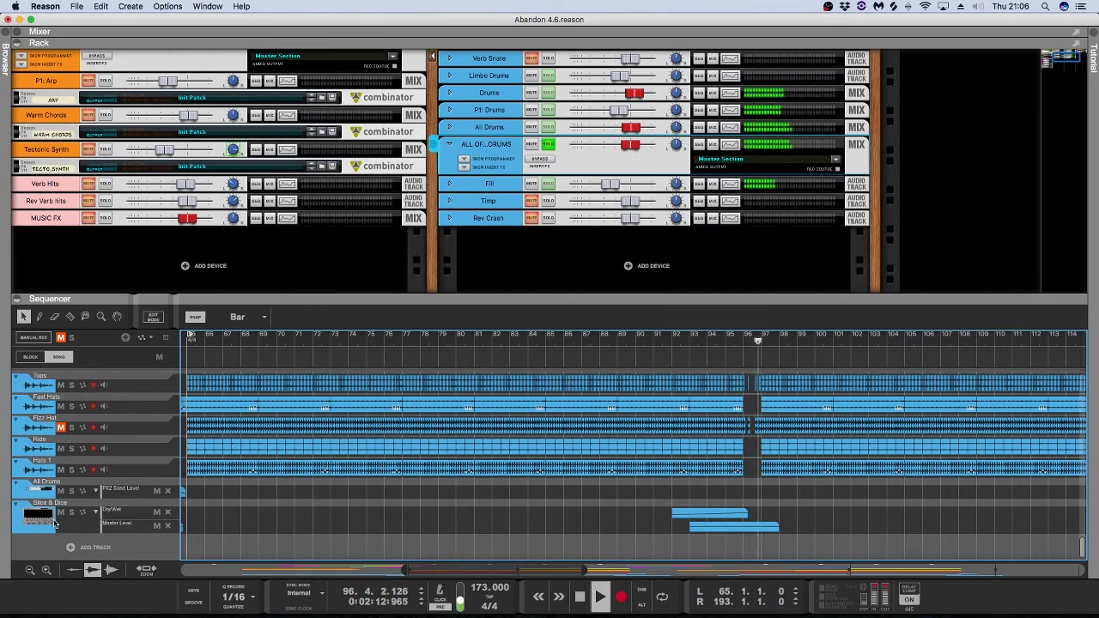
{"action": "key", "text": "space"}
{"action": "left_click", "coordinate": [706, 342]}
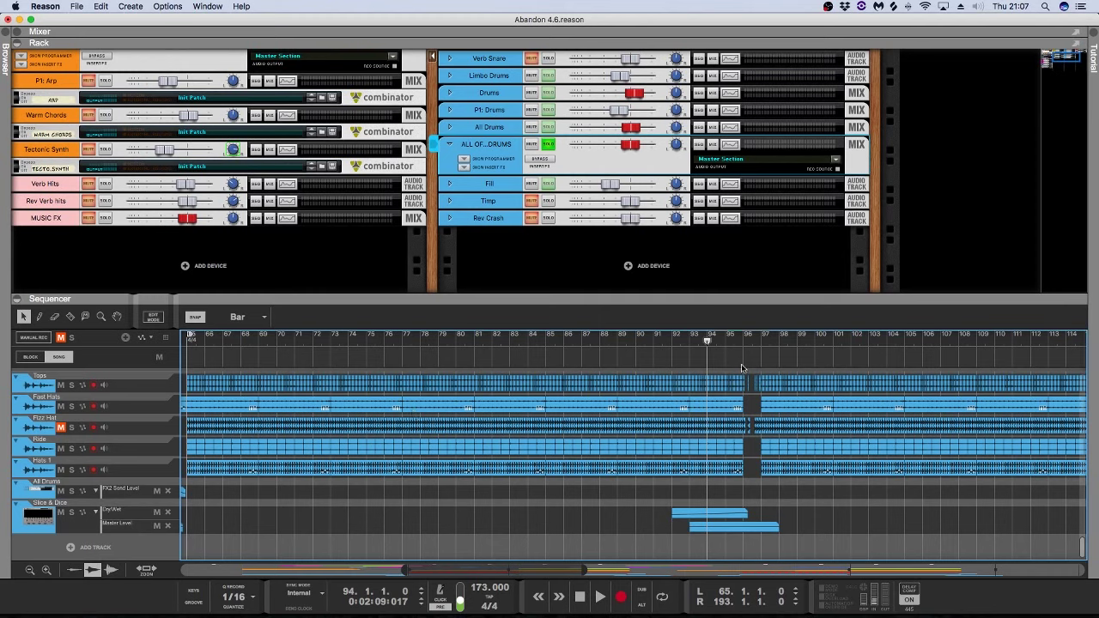
{"action": "key", "text": "space"}
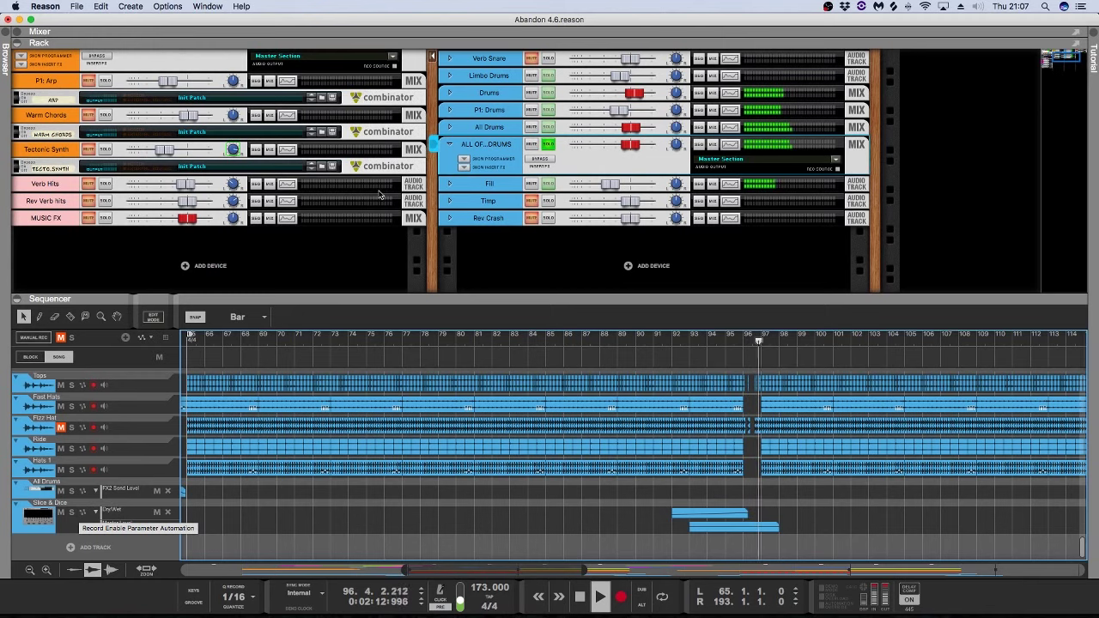
Step: Check the ALL OF THE DRUMS and Fill channels for the Slice & Dice insert and fold both
{"action": "left_click", "coordinate": [465, 167]}
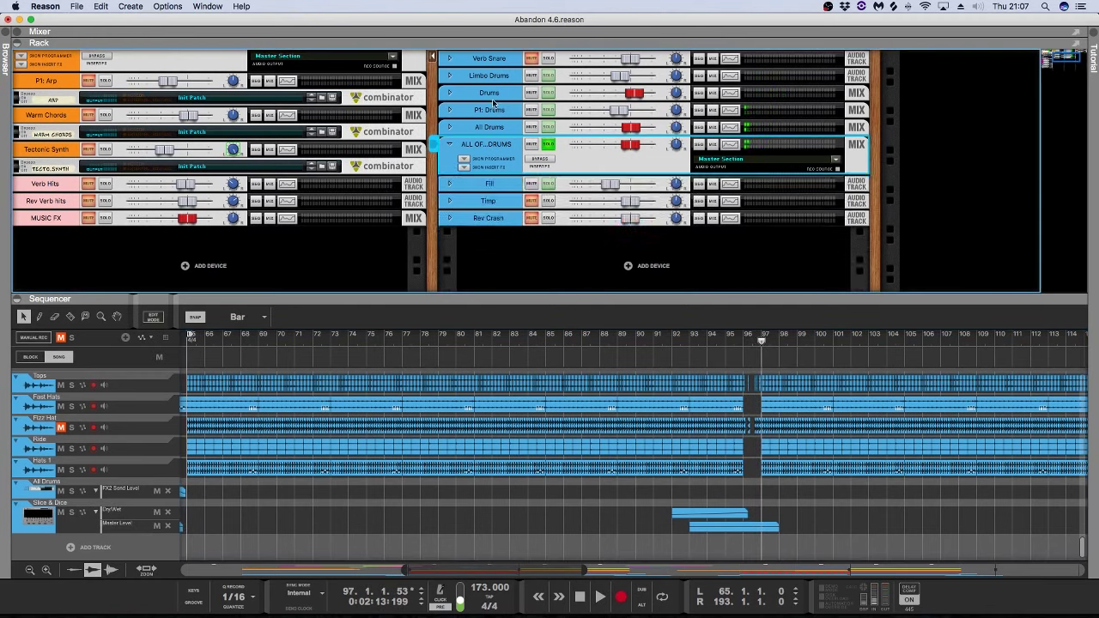
{"action": "left_click", "coordinate": [450, 145]}
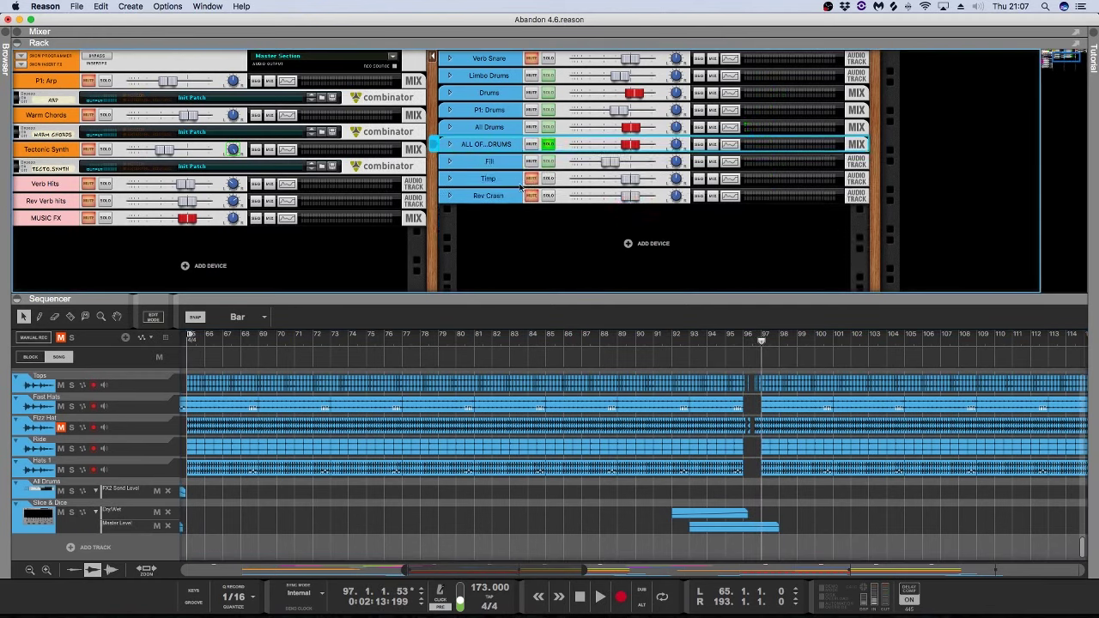
{"action": "left_click", "coordinate": [466, 167]}
{"action": "left_click", "coordinate": [449, 161]}
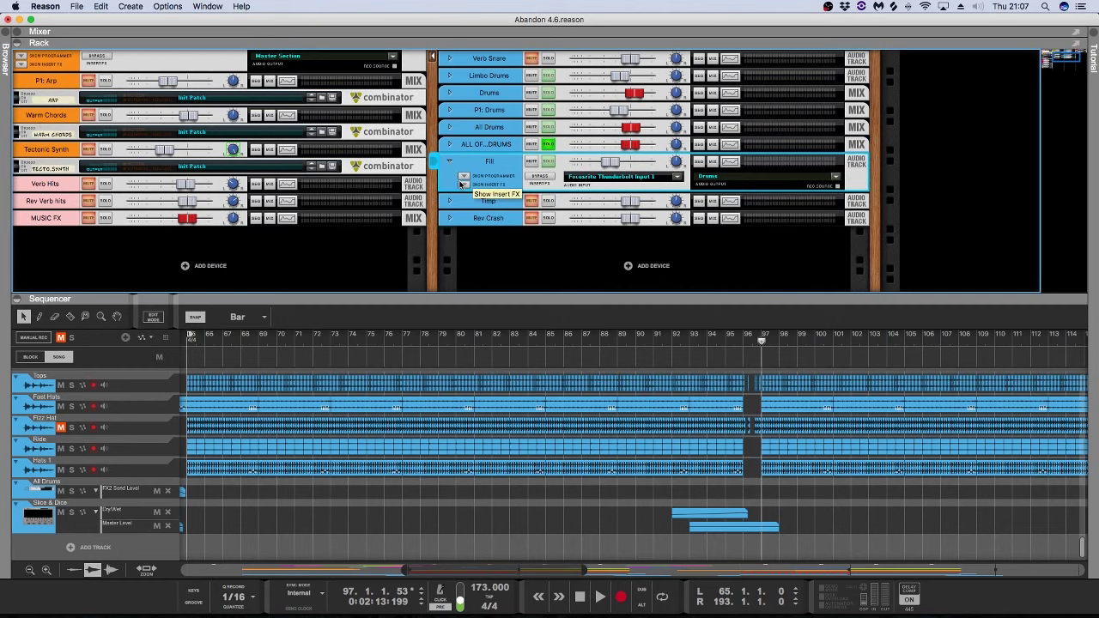
{"action": "left_click", "coordinate": [449, 161]}
Step: Unfold All Drums, show its Synchronous insert named Slice & Dice and place the song position at bar 95
{"action": "left_click", "coordinate": [449, 127]}
{"action": "left_click", "coordinate": [464, 149]}
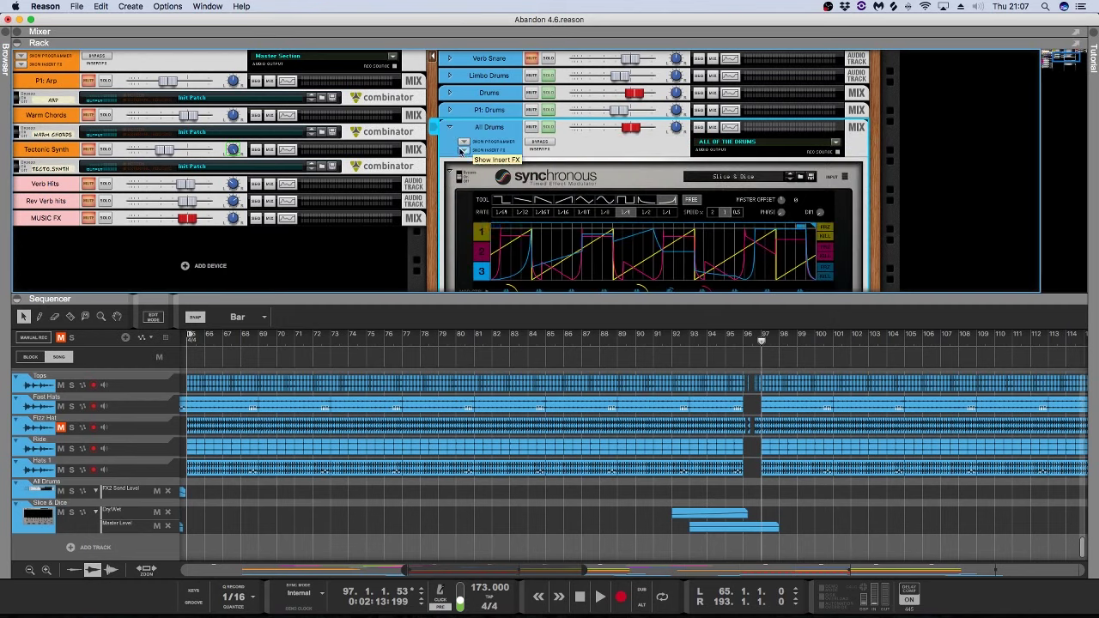
{"action": "scroll", "coordinate": [635, 219], "scroll_direction": "down", "scroll_amount": 5}
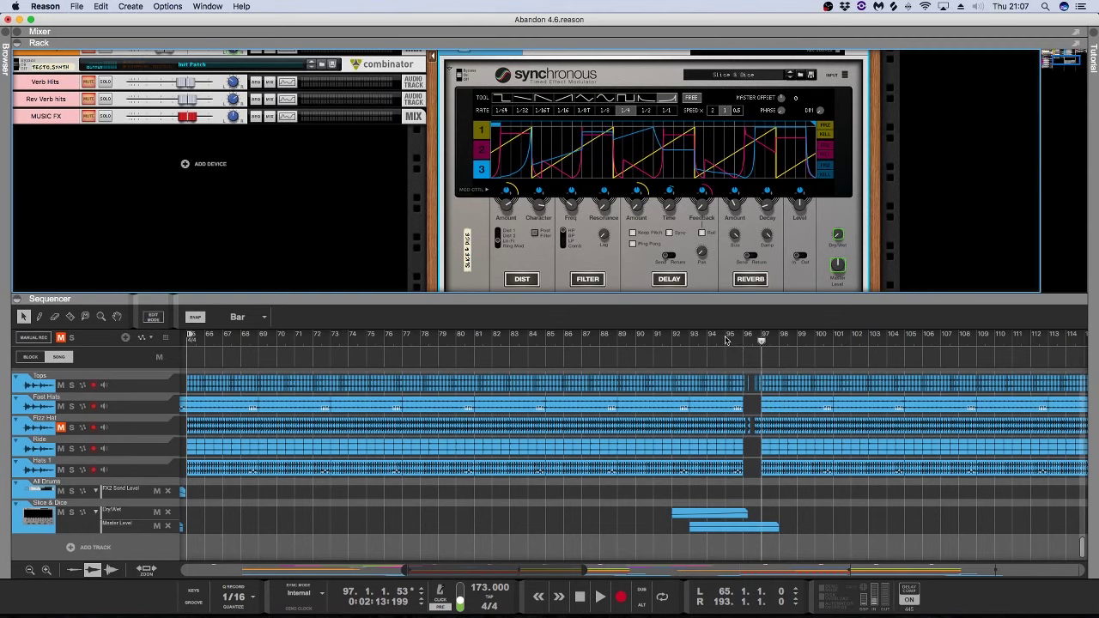
{"action": "left_click", "coordinate": [725, 340]}
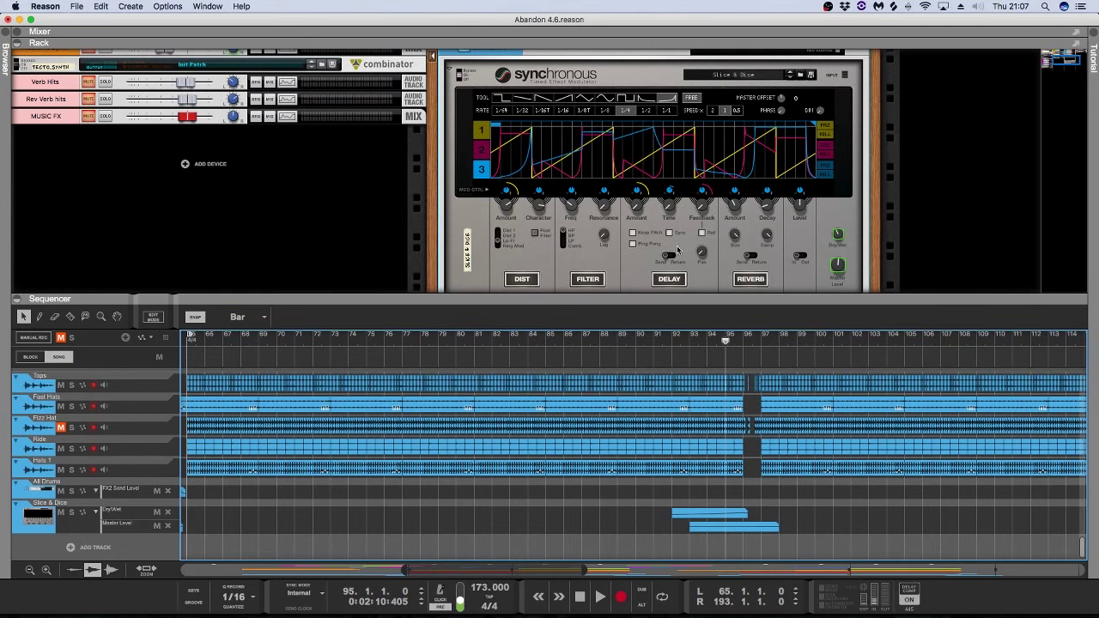
{"action": "scroll", "coordinate": [653, 252], "scroll_direction": "down", "scroll_amount": 1}
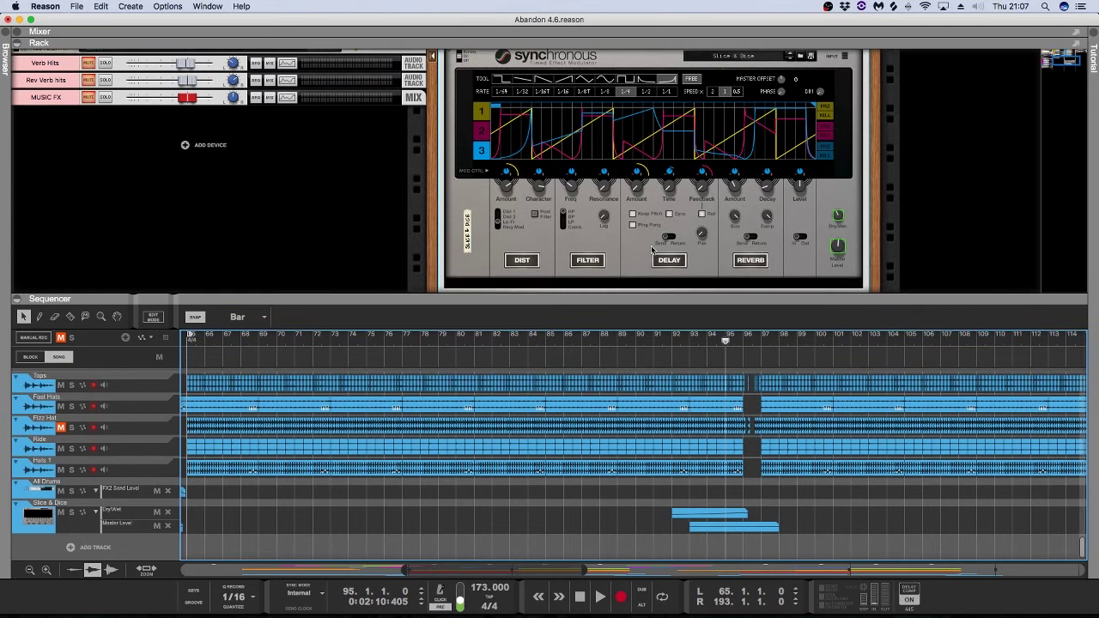
Step: Switch between modulation curves 3, 2 and 1 in Slice & Dice to compare their parameter assignments, ending on curve 1
{"action": "left_click", "coordinate": [486, 137]}
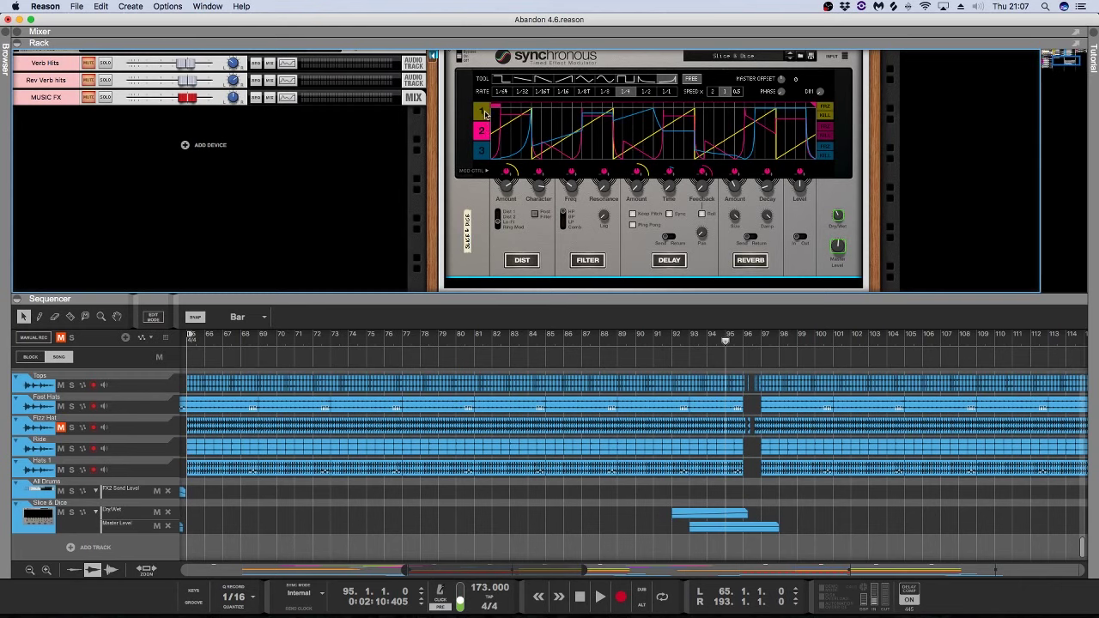
{"action": "left_click", "coordinate": [485, 114]}
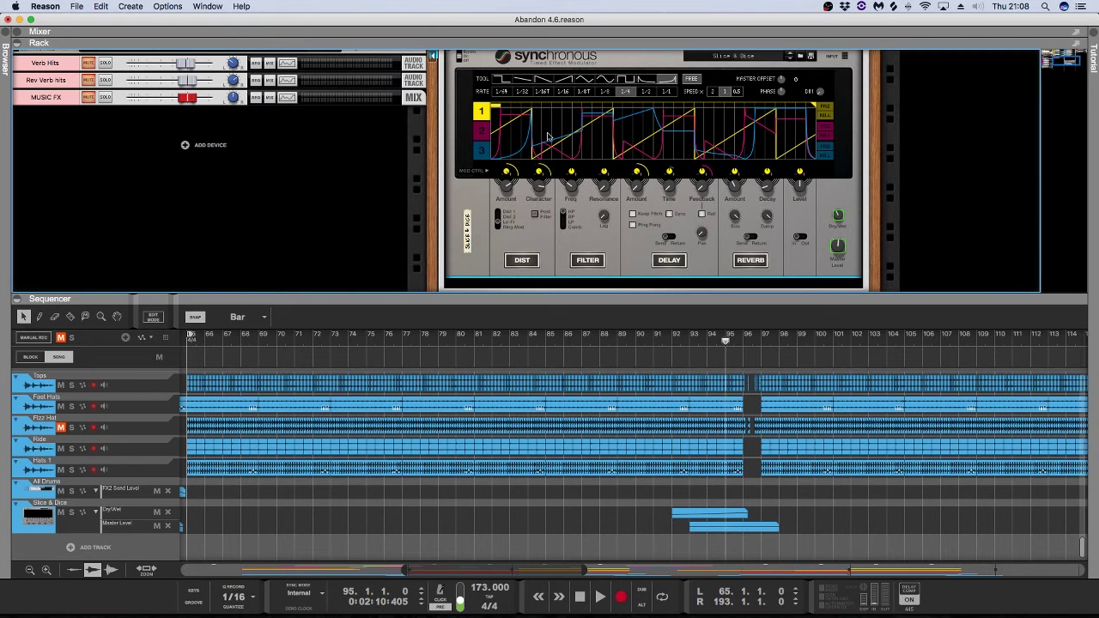
{"action": "left_click", "coordinate": [483, 130]}
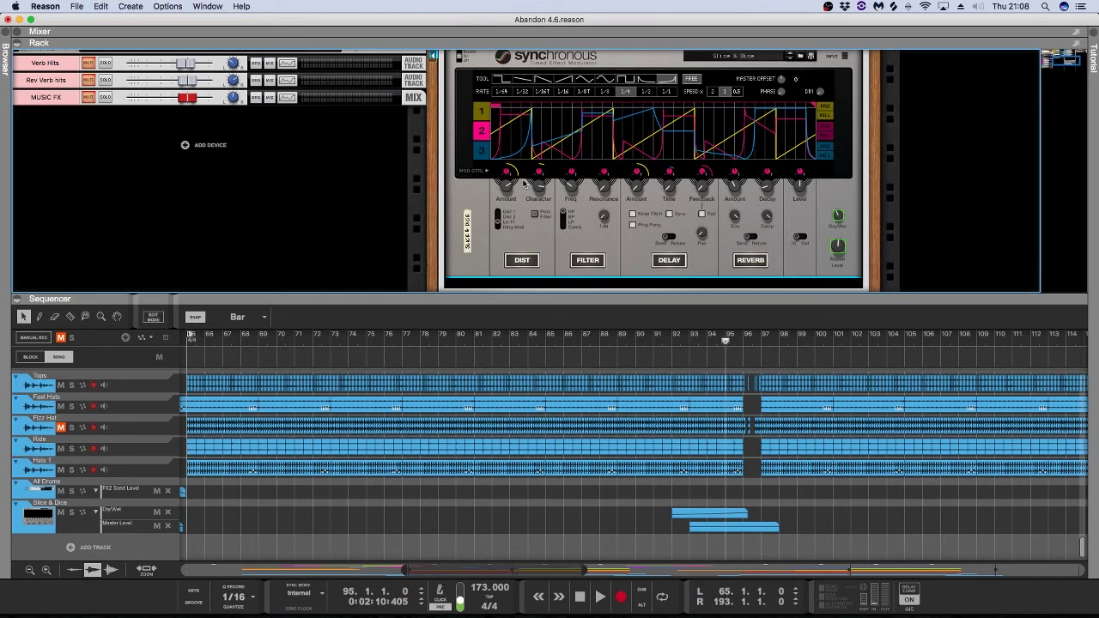
{"action": "left_click", "coordinate": [483, 114]}
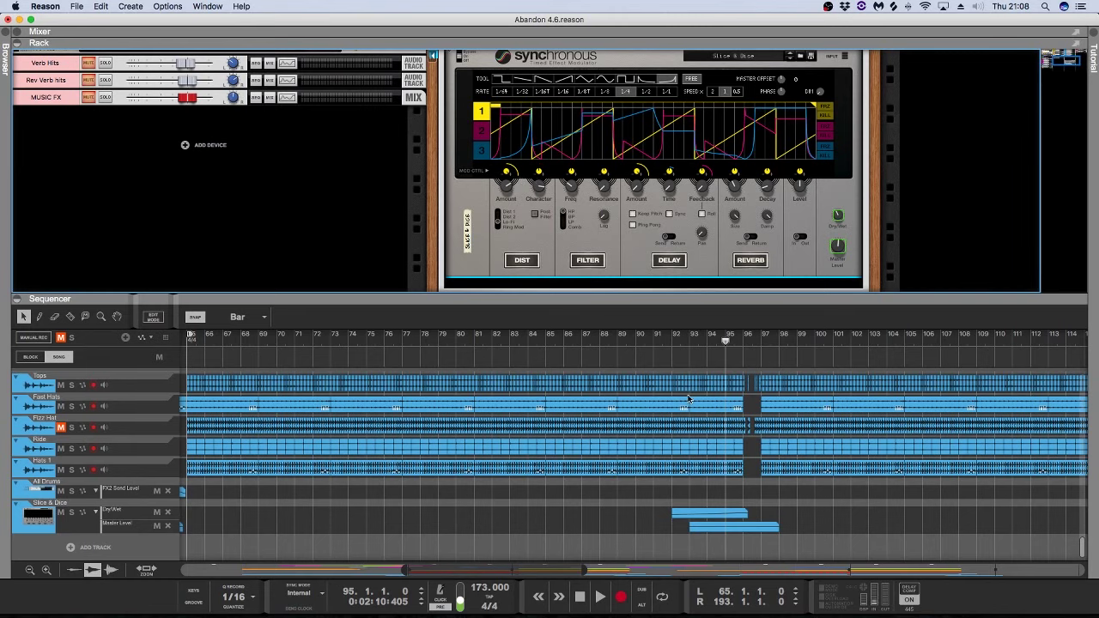
Step: Play the drums from bar 87 through the fill while watching the automated Dry/Wet amount of Slice & Dice
{"action": "left_click", "coordinate": [673, 340]}
{"action": "scroll", "coordinate": [550, 129], "scroll_direction": "up", "scroll_amount": 5}
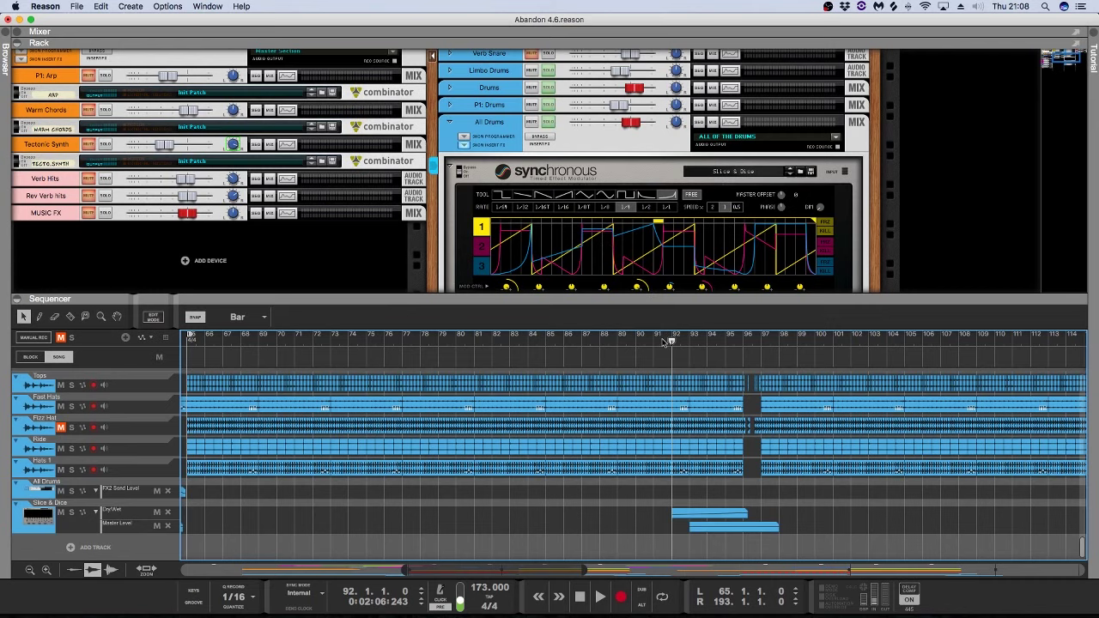
{"action": "left_click", "coordinate": [585, 340]}
{"action": "key", "text": "space"}
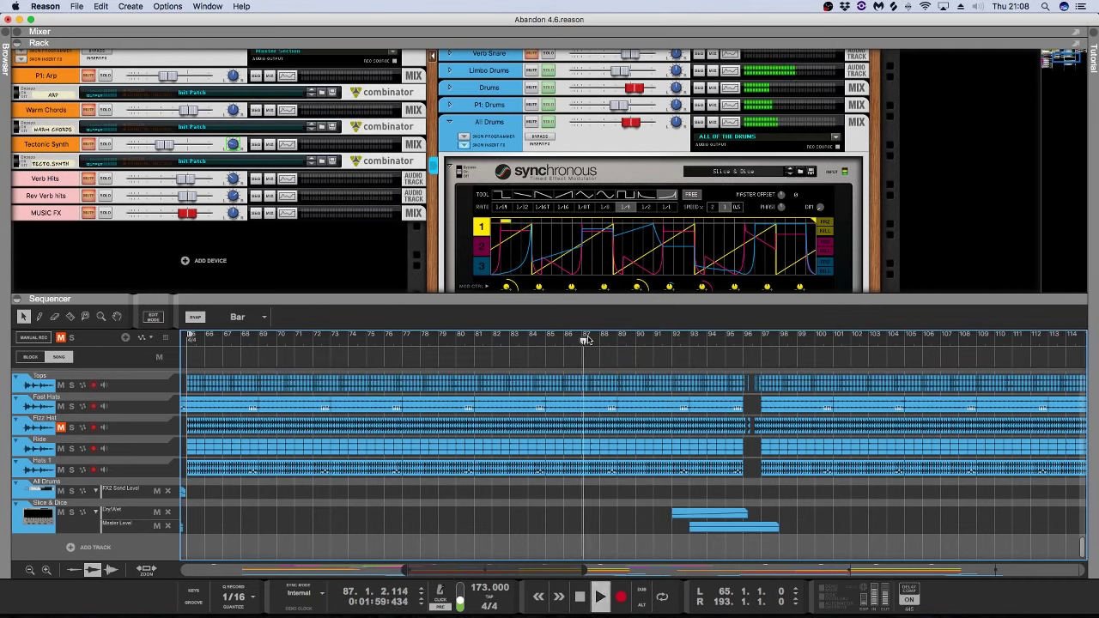
{"action": "scroll", "coordinate": [762, 236], "scroll_direction": "down", "scroll_amount": 5}
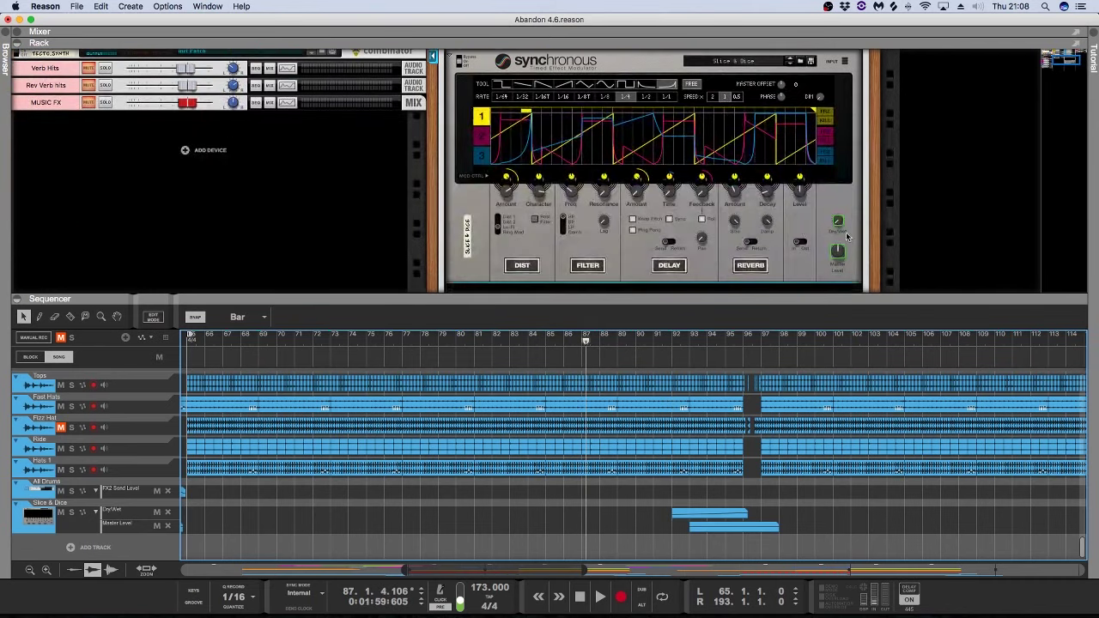
{"action": "mouse_move", "coordinate": [838, 224]}
{"action": "key", "text": "space"}
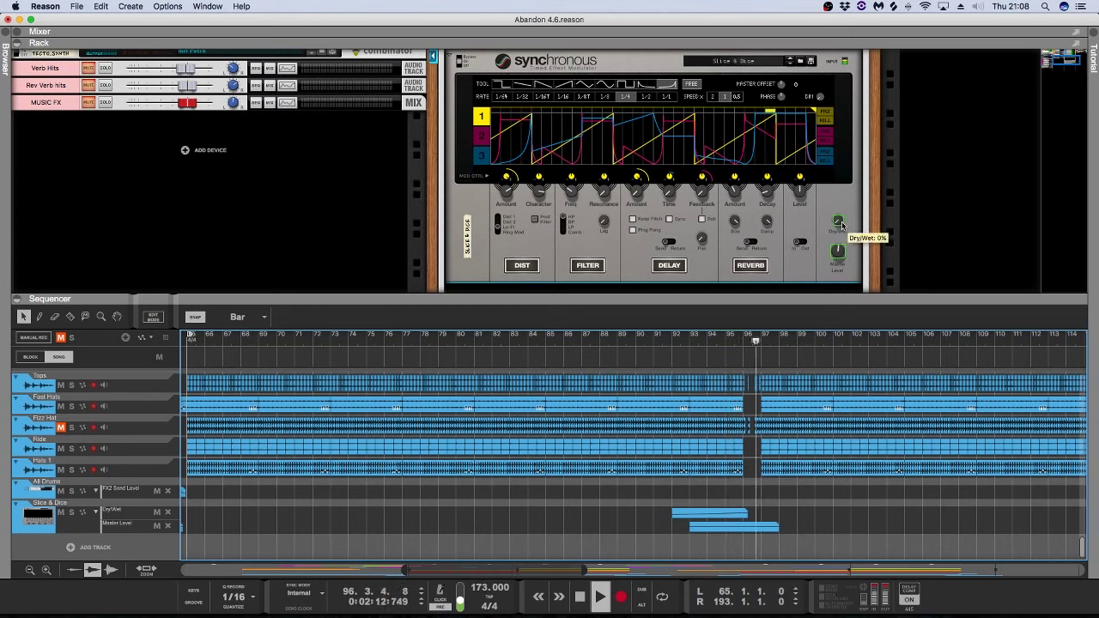
{"action": "key", "text": "space"}
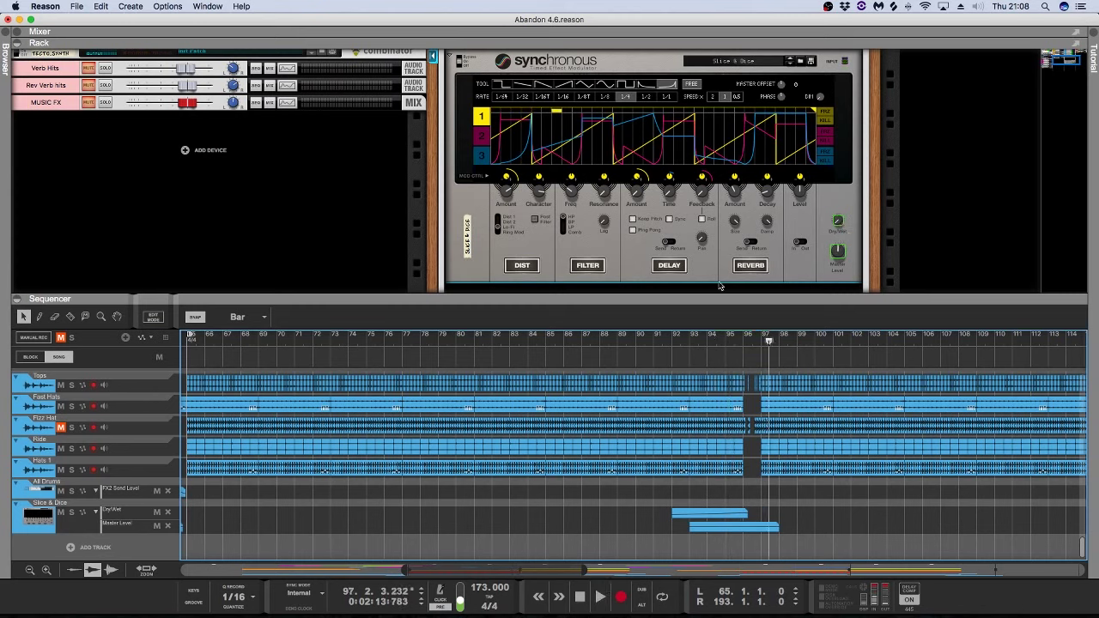
Step: Fold the All Drums channel and turn off the solo on ALL OF THE DRUMS
{"action": "scroll", "coordinate": [710, 268], "scroll_direction": "up", "scroll_amount": 4}
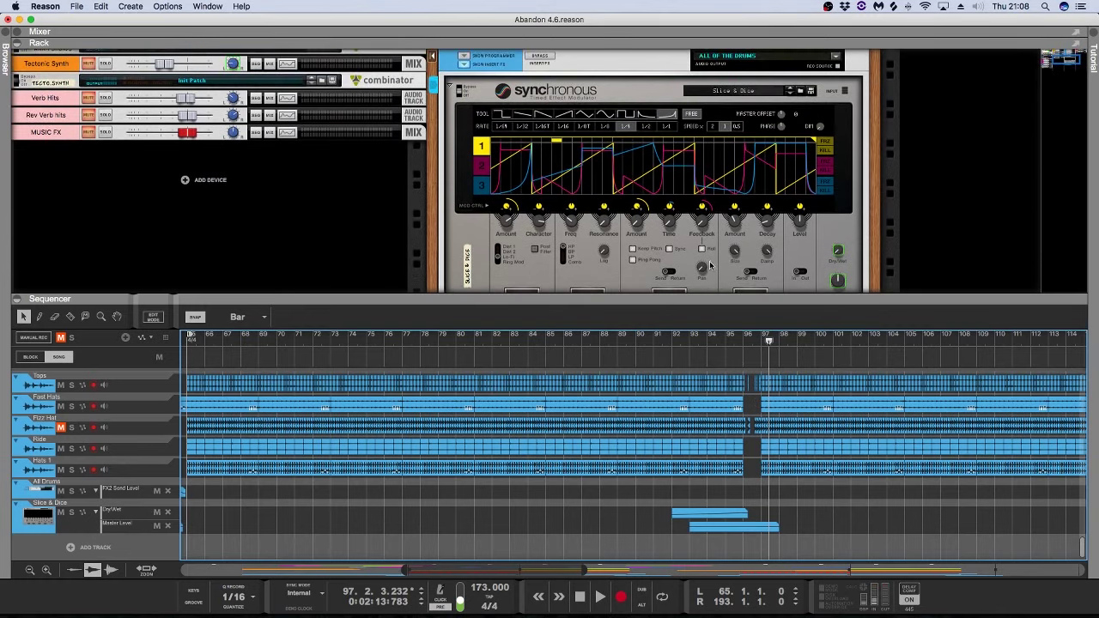
{"action": "scroll", "coordinate": [597, 152], "scroll_direction": "up", "scroll_amount": 2}
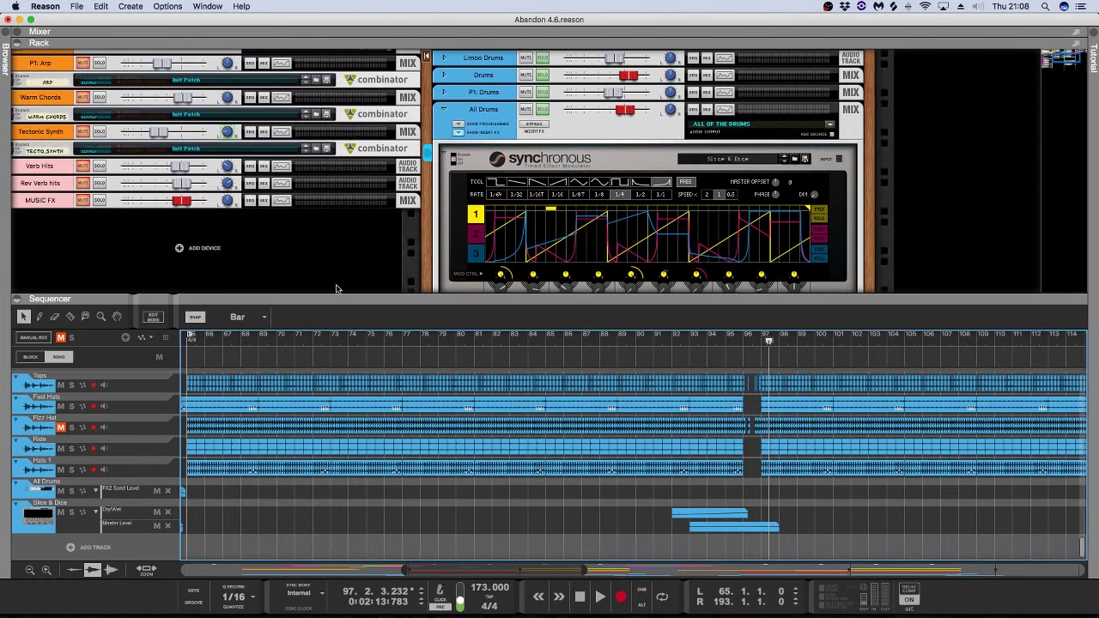
{"action": "left_click", "coordinate": [443, 109]}
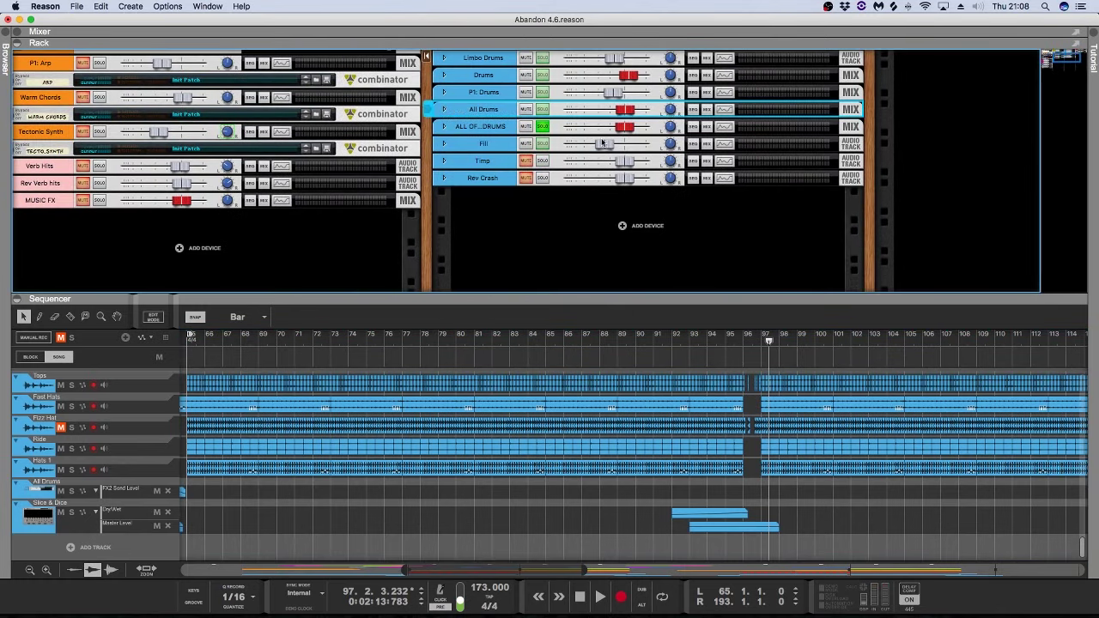
{"action": "left_click", "coordinate": [543, 246]}
Step: Locate the Fill track, play it soloed from bar 96 and release the solo
{"action": "left_click", "coordinate": [707, 148]}
{"action": "left_click", "coordinate": [744, 340]}
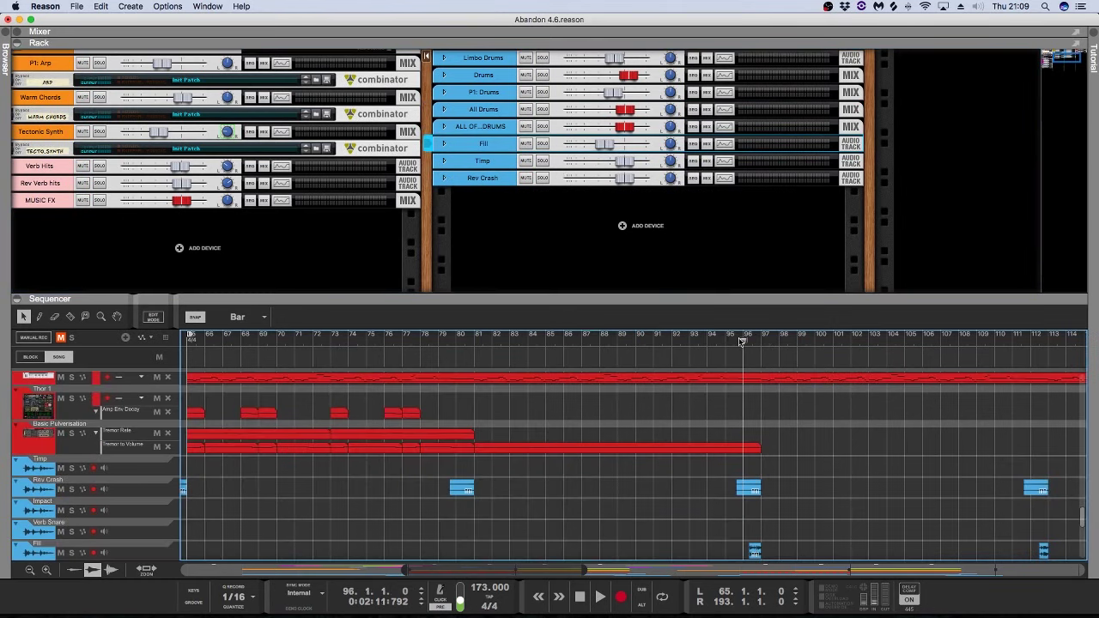
{"action": "key", "text": "space"}
{"action": "left_click", "coordinate": [542, 144]}
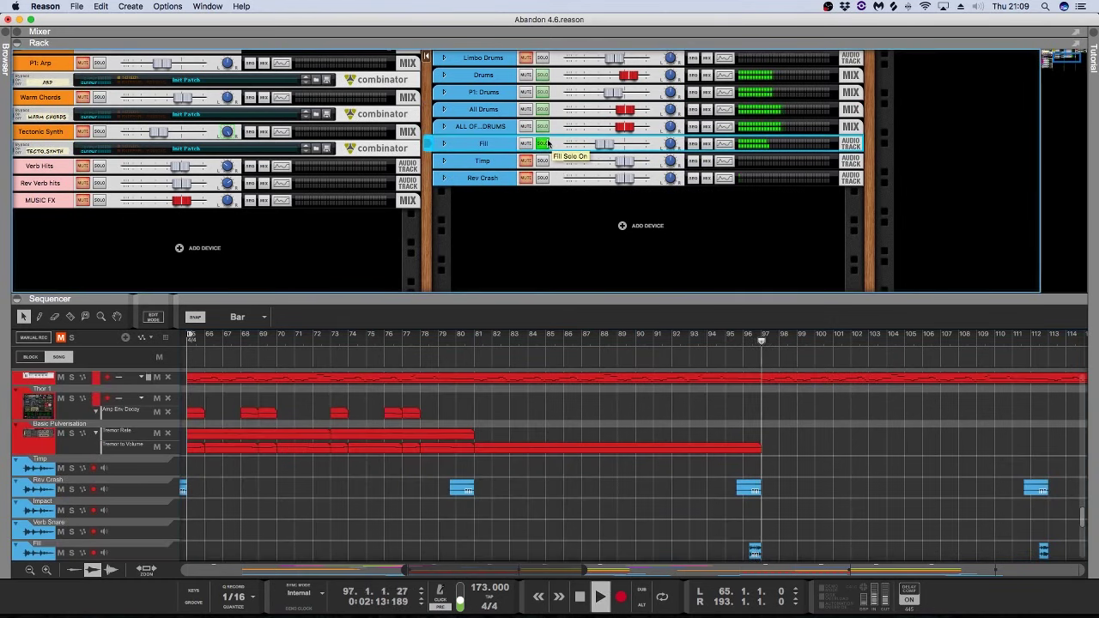
{"action": "left_click", "coordinate": [544, 143]}
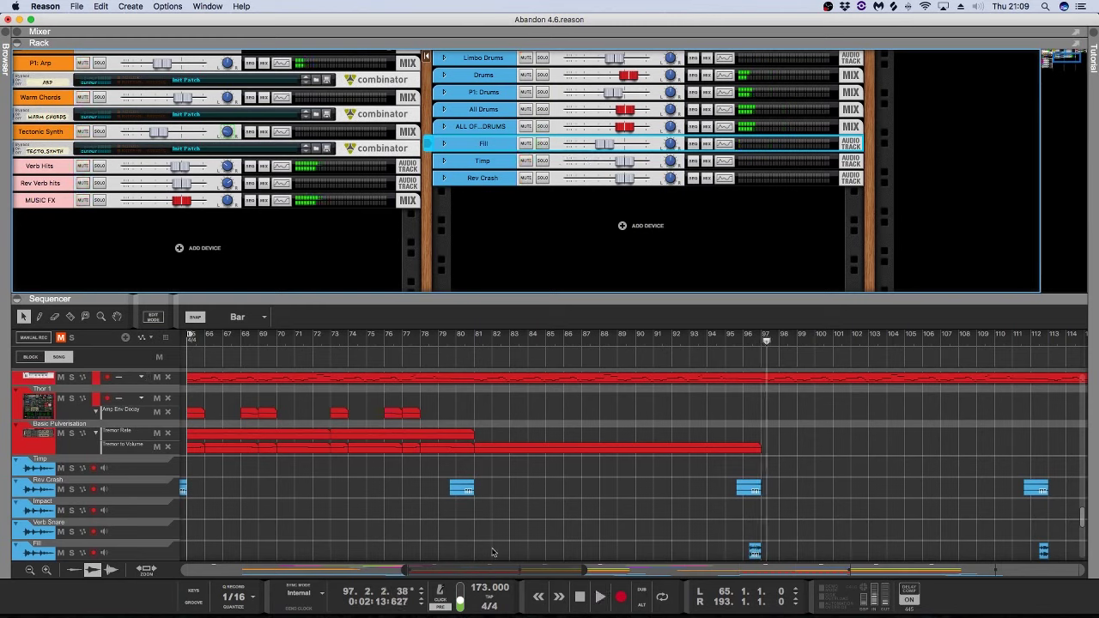
Step: Play the Rev Crash track soloed from bar 80 and release its solo
{"action": "left_click", "coordinate": [458, 340]}
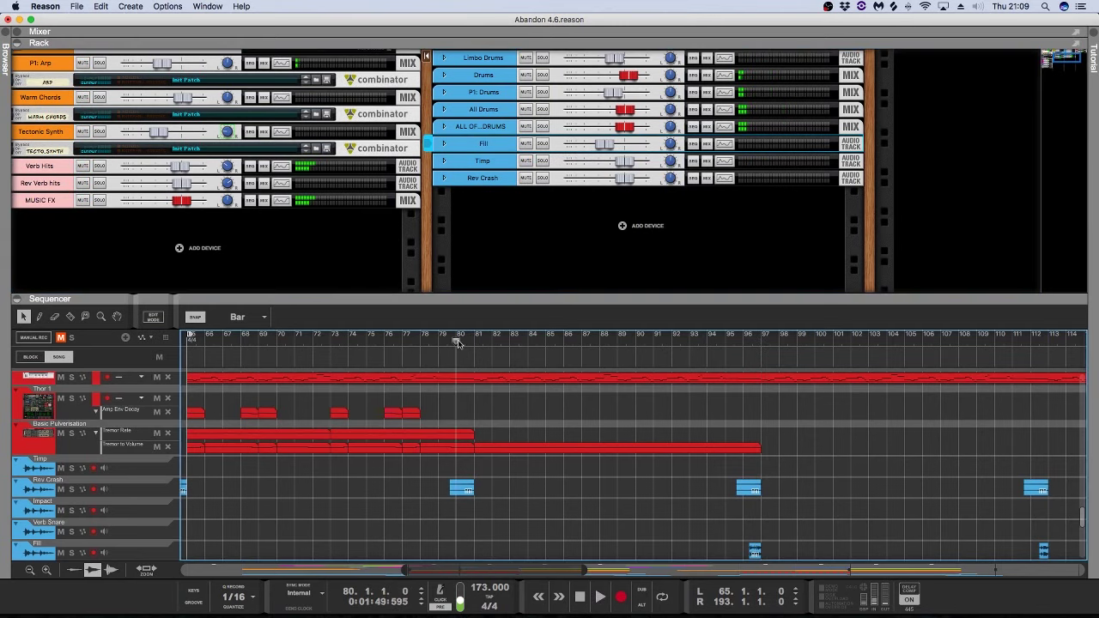
{"action": "left_click", "coordinate": [72, 489]}
{"action": "key", "text": "space"}
{"action": "key", "text": "space"}
{"action": "left_click", "coordinate": [72, 489]}
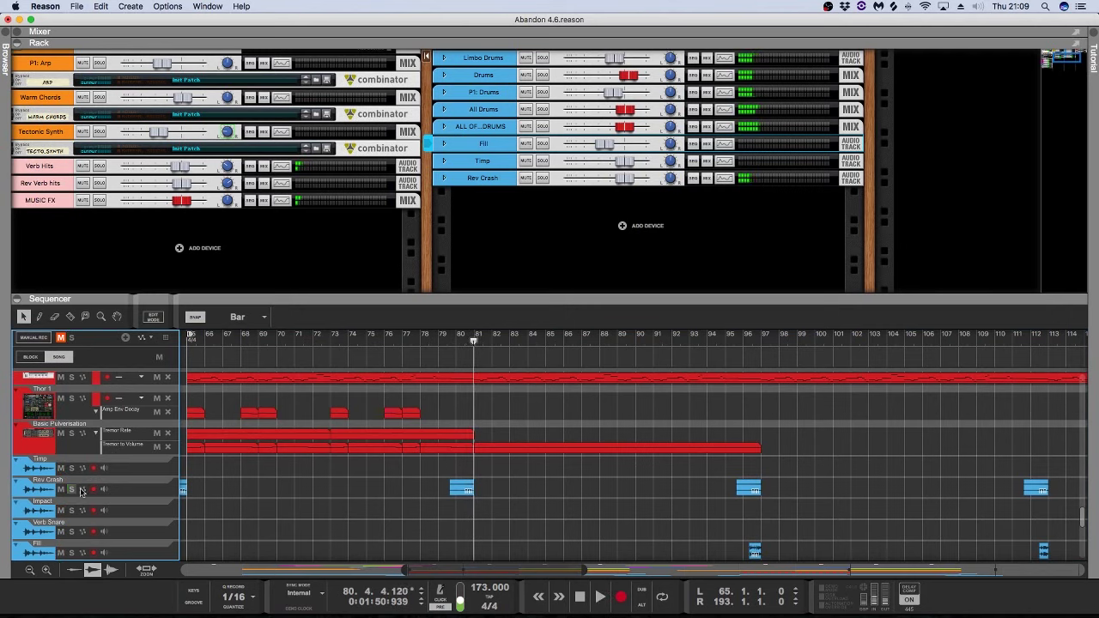
Step: Bring the drum tracks at the start of the song into view, maximize the sequencer and widen its range to bars 1 to 92
{"action": "scroll", "coordinate": [777, 518], "scroll_direction": "down", "scroll_amount": 3}
{"action": "scroll", "coordinate": [777, 517], "scroll_direction": "down", "scroll_amount": 1}
{"action": "scroll", "coordinate": [764, 517], "scroll_direction": "left", "scroll_amount": 10}
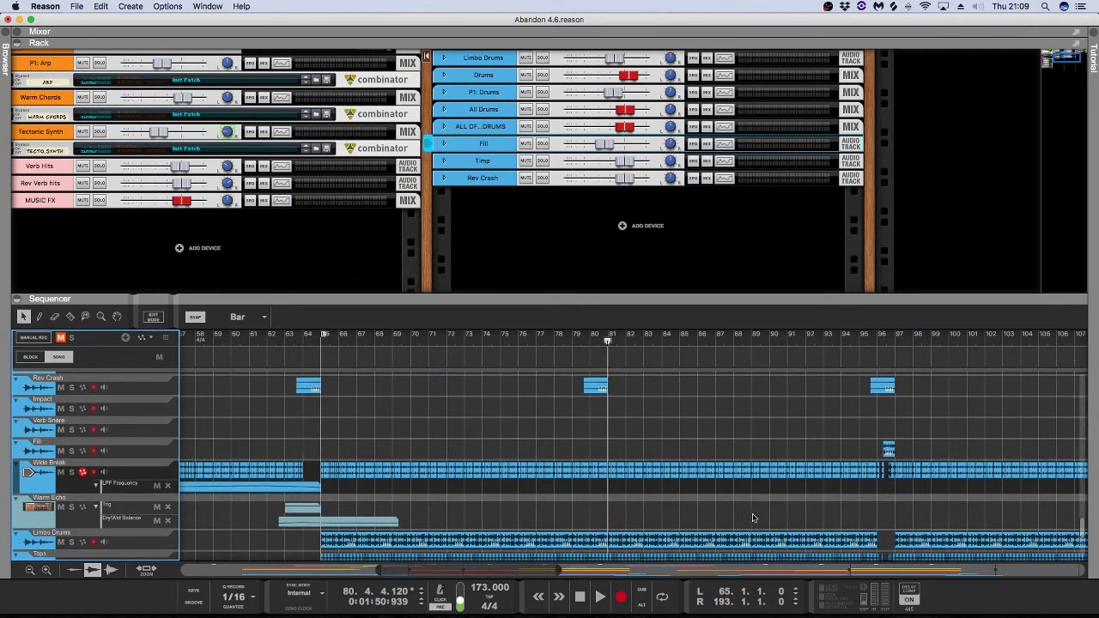
{"action": "scroll", "coordinate": [752, 517], "scroll_direction": "left", "scroll_amount": 5}
{"action": "scroll", "coordinate": [492, 471], "scroll_direction": "up", "scroll_amount": 3}
{"action": "scroll", "coordinate": [493, 471], "scroll_direction": "up", "scroll_amount": 2}
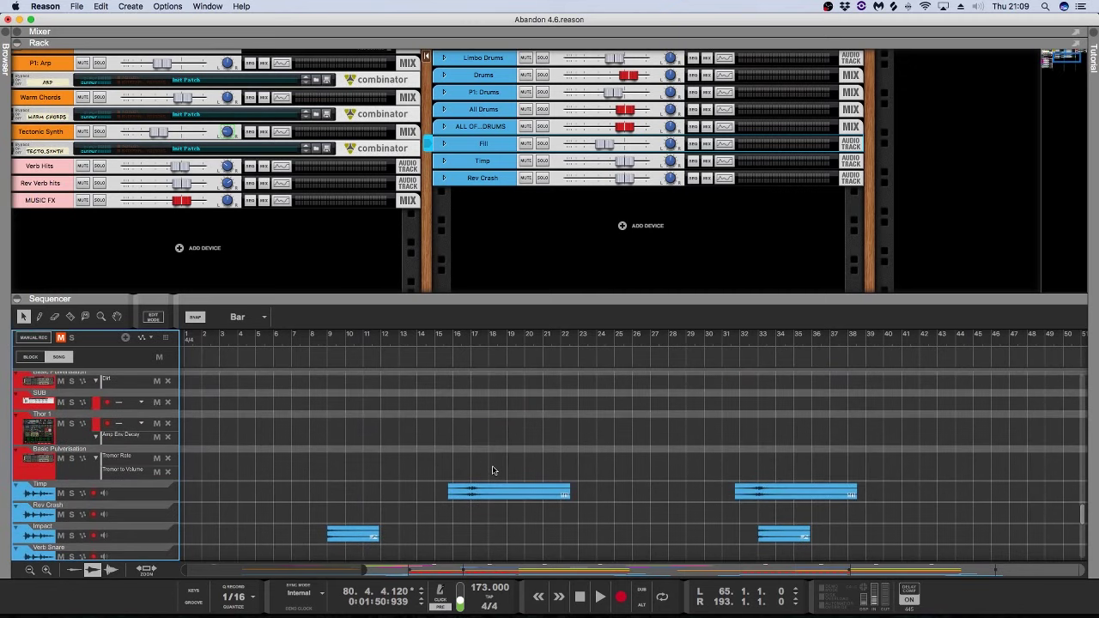
{"action": "left_click", "coordinate": [509, 296]}
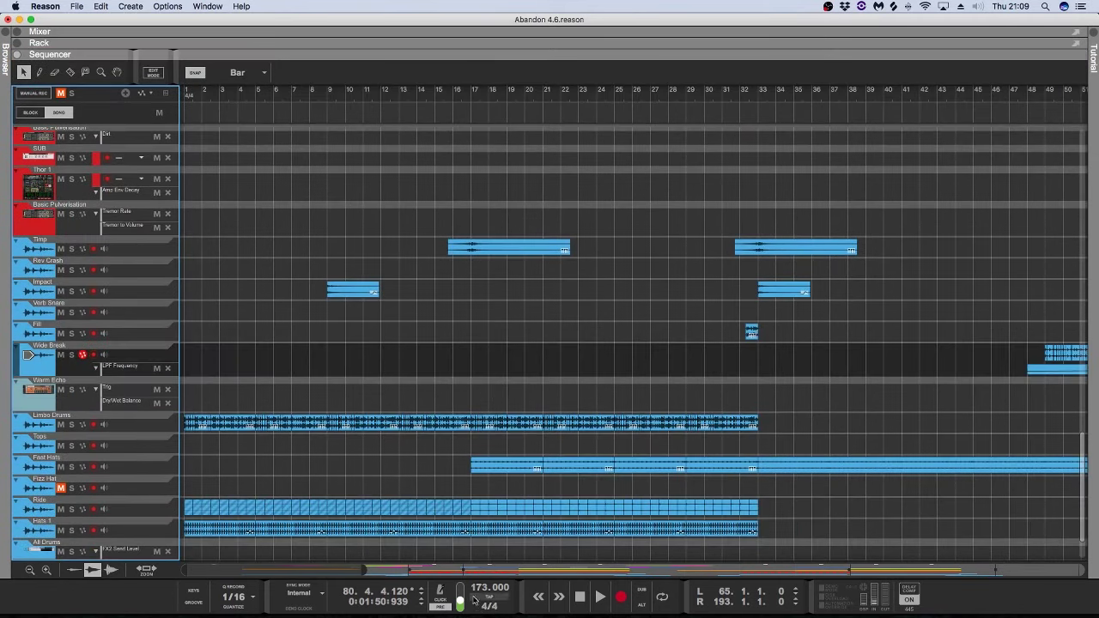
{"action": "left_click_drag", "start_coordinate": [364, 570], "coordinate": [512, 570]}
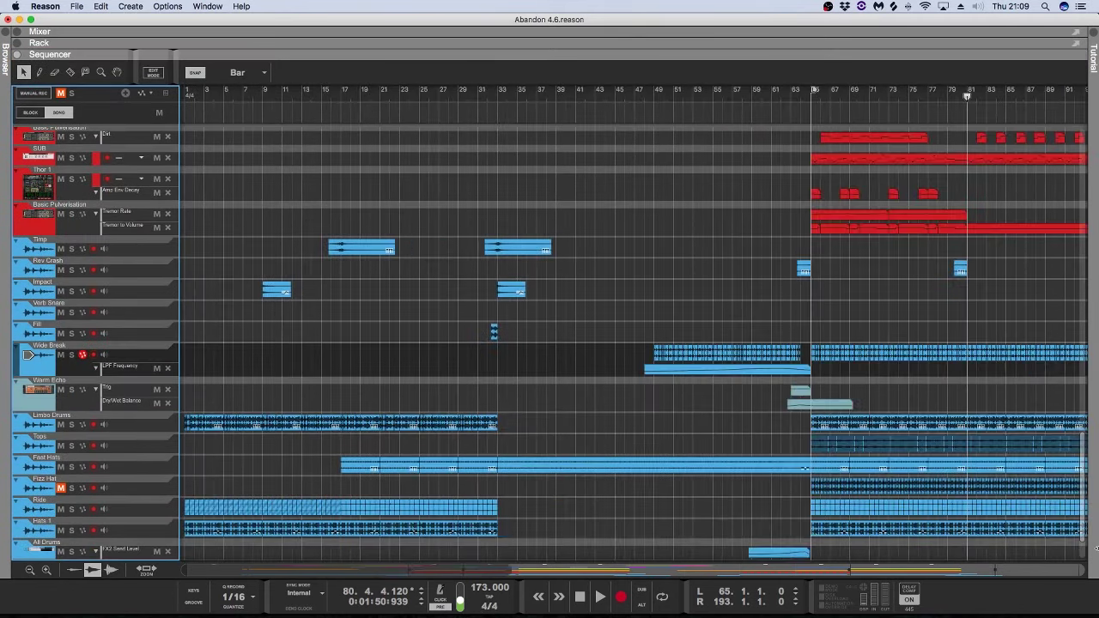
Step: Show the entire arrangement across its full length up to the Verb Hits tracks and return the song position to bar 1
{"action": "scroll", "coordinate": [906, 495], "scroll_direction": "down", "scroll_amount": 5}
{"action": "scroll", "coordinate": [830, 461], "scroll_direction": "up", "scroll_amount": 10}
{"action": "scroll", "coordinate": [829, 461], "scroll_direction": "up", "scroll_amount": 15}
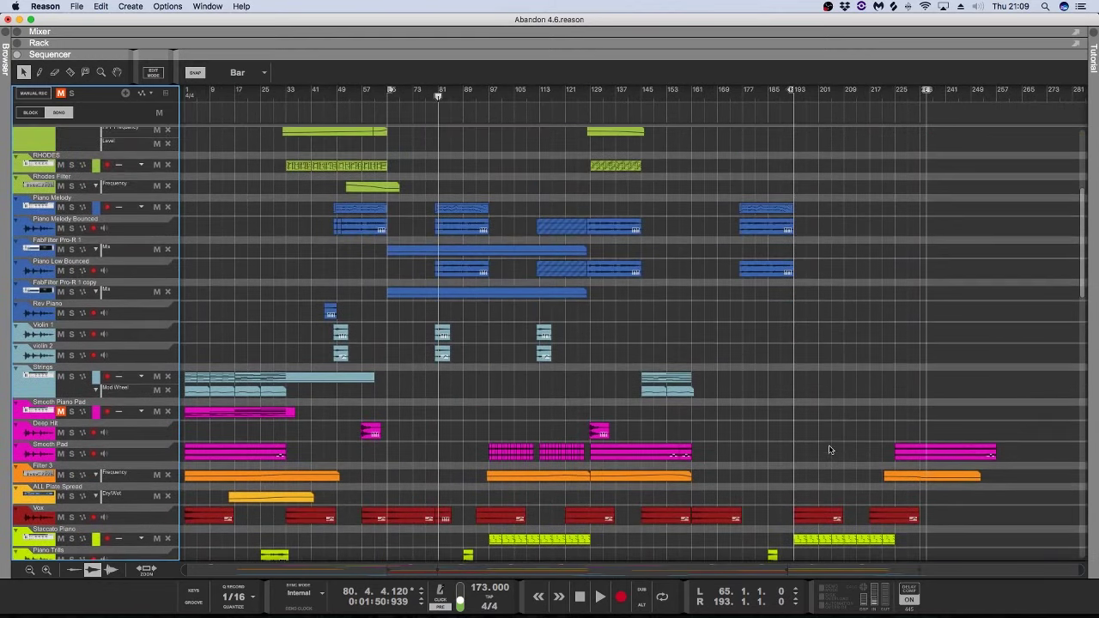
{"action": "scroll", "coordinate": [829, 450], "scroll_direction": "up", "scroll_amount": 5}
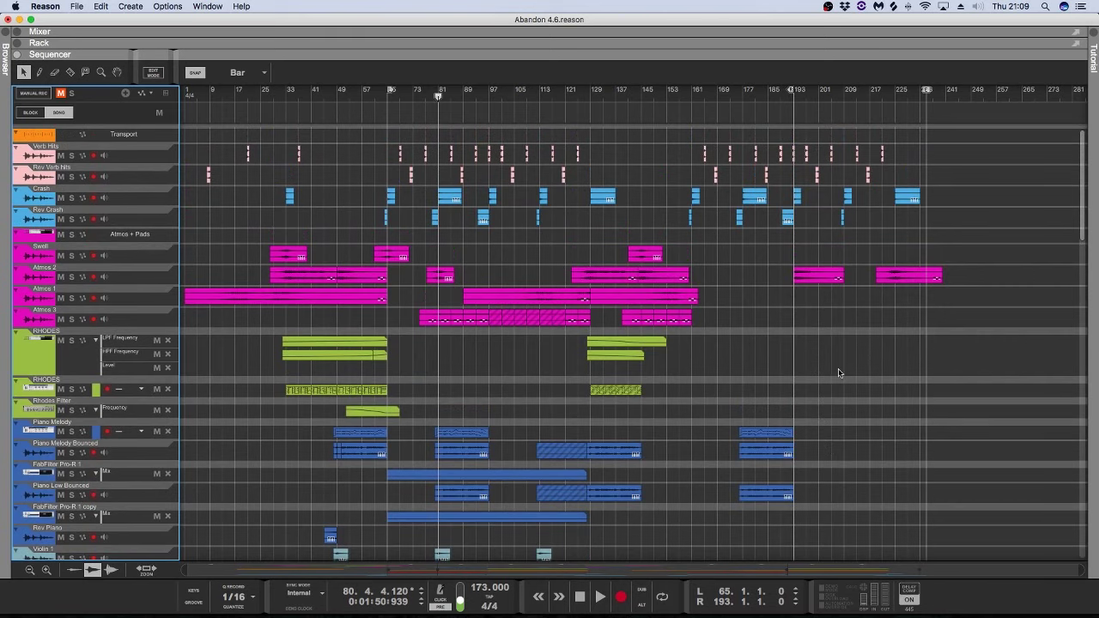
{"action": "key", "text": "Home"}
{"action": "scroll", "coordinate": [815, 210], "scroll_direction": "down", "scroll_amount": 5}
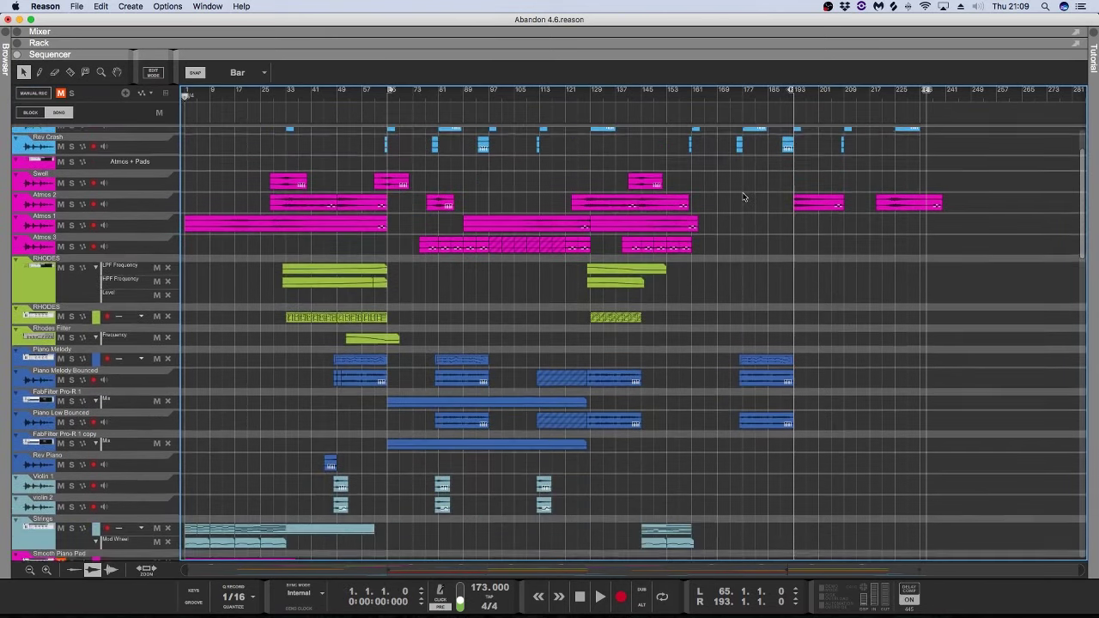